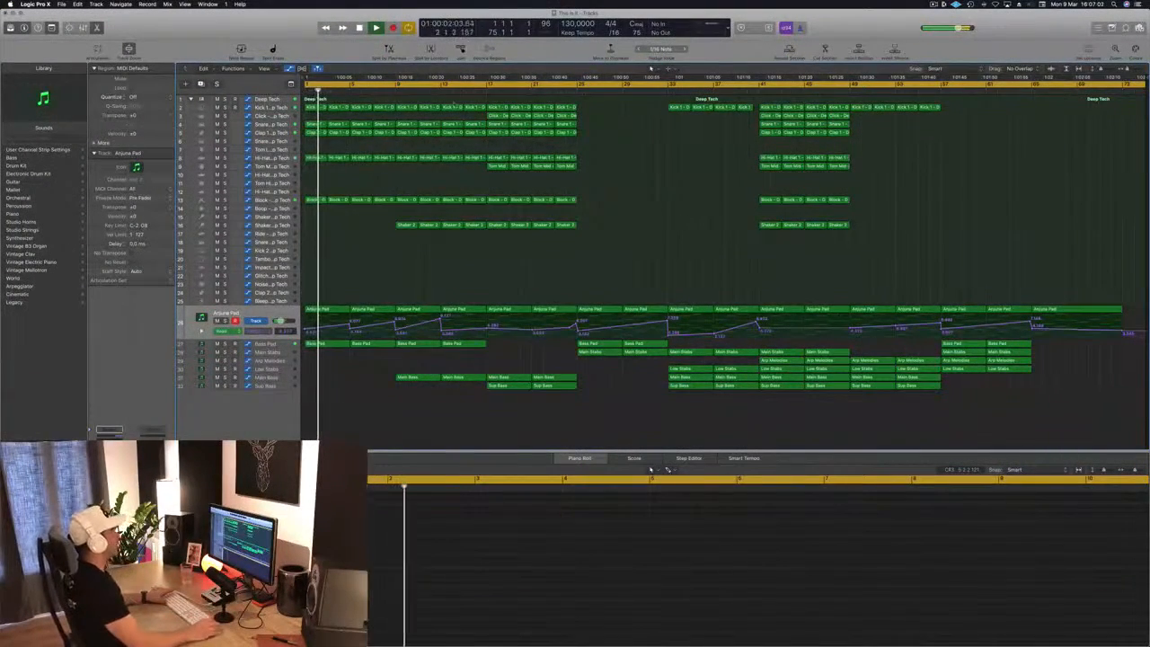
Listen to the arrangement from bars 17 and 41, selecting the Sup Bass and Main Bass tracks along the way.
{"action": "left_click", "coordinate": [490, 97]}
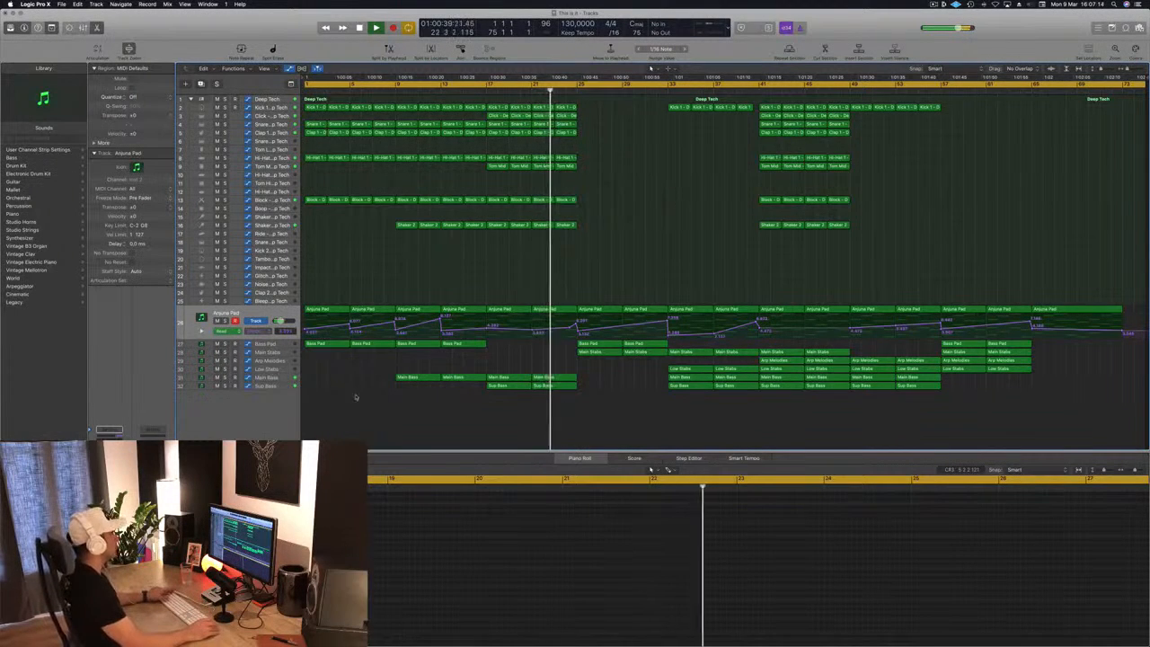
{"action": "left_click", "coordinate": [294, 388]}
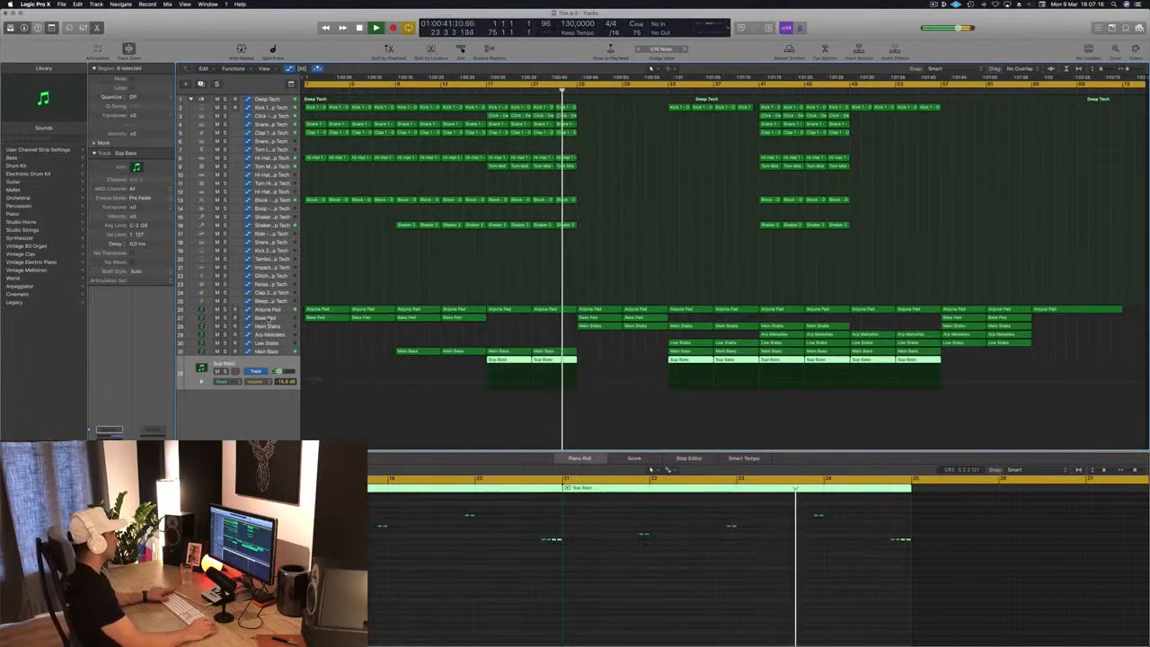
{"action": "left_click", "coordinate": [268, 352]}
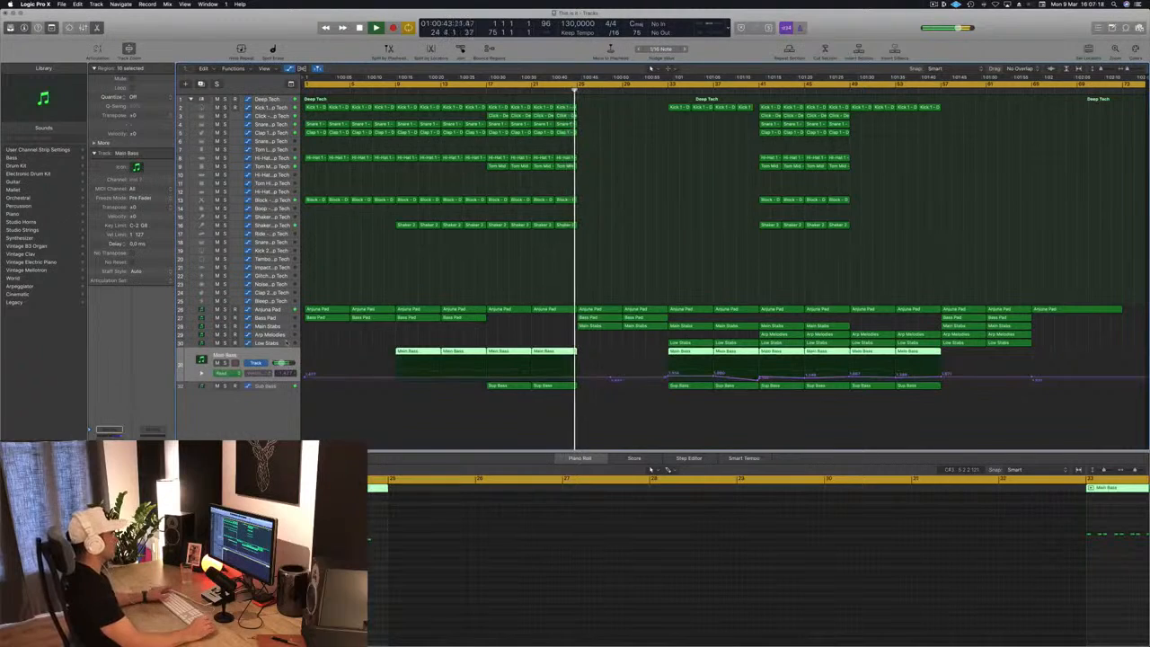
{"action": "left_click", "coordinate": [482, 252]}
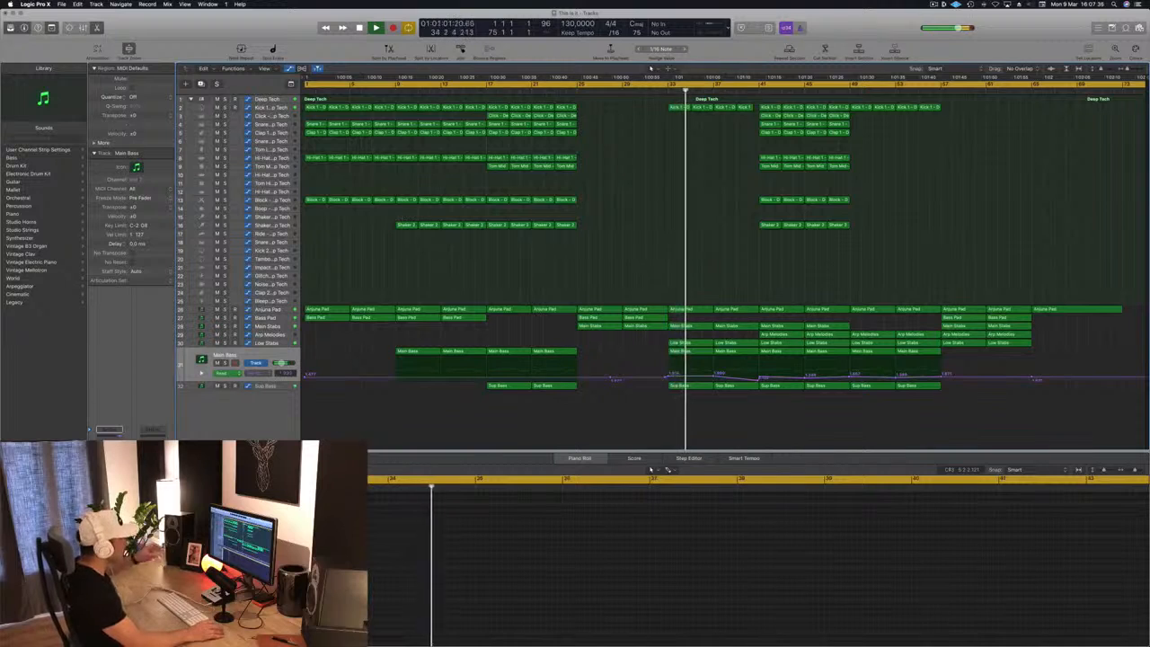
{"action": "left_click", "coordinate": [757, 98]}
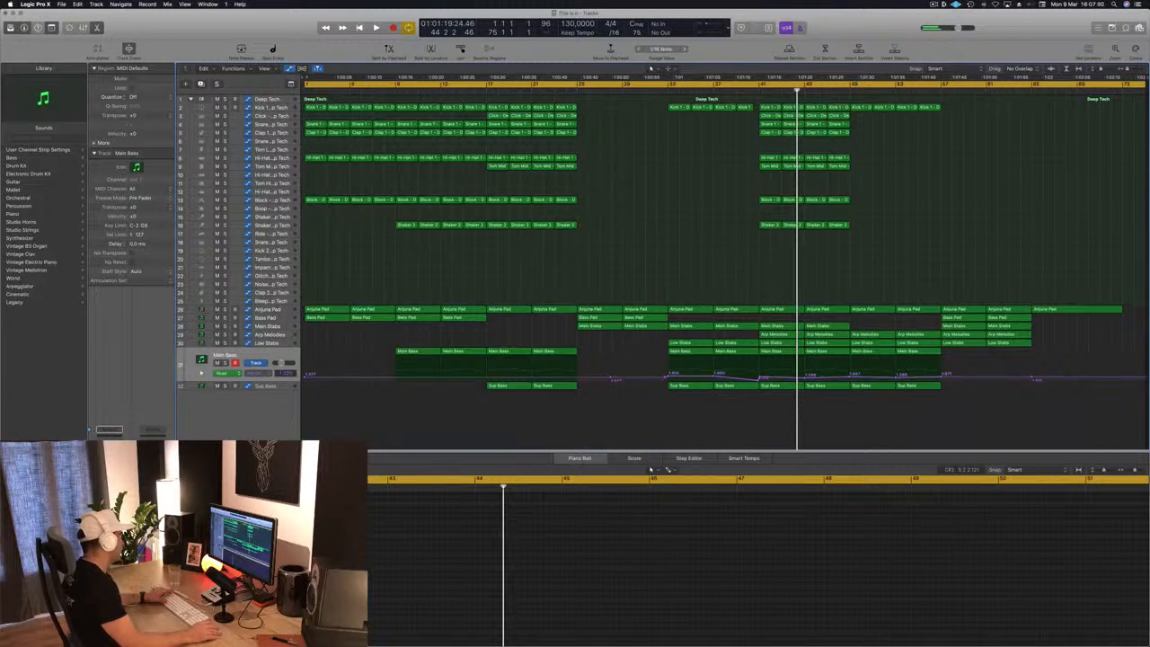
Audition the arrangement from the beginning and from bar 17, and return the stopped playhead to bar 1.
{"action": "key", "text": "Return"}
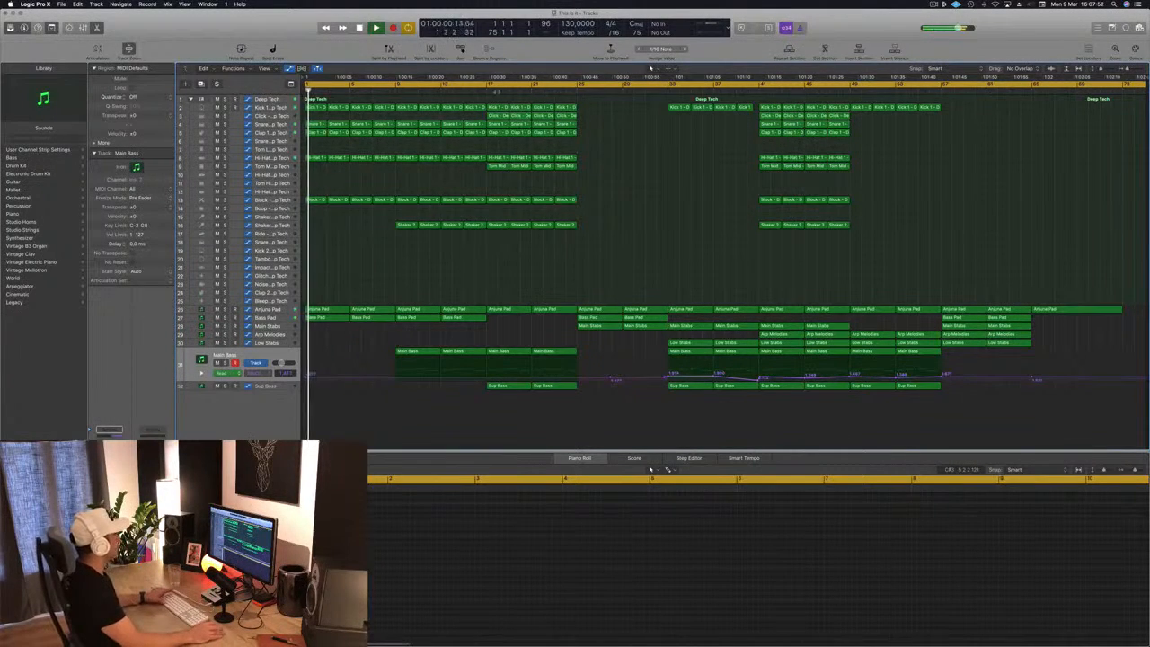
{"action": "key", "text": "space"}
{"action": "left_click", "coordinate": [483, 93]}
{"action": "key", "text": "Return"}
{"action": "left_click", "coordinate": [484, 93]}
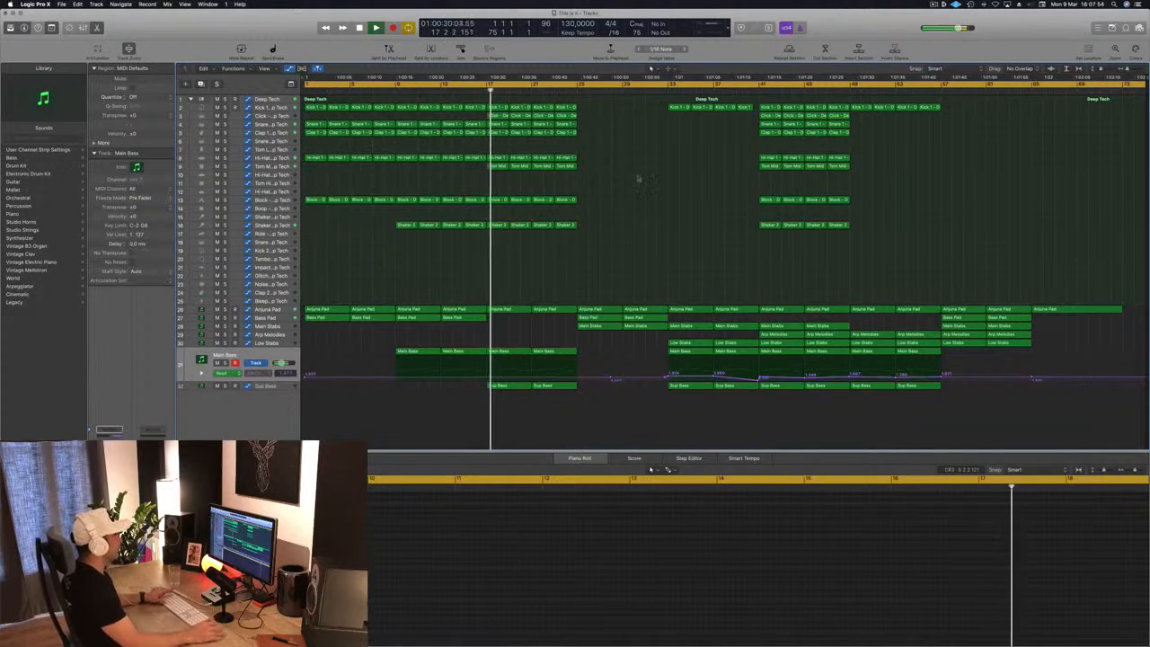
{"action": "key", "text": "space"}
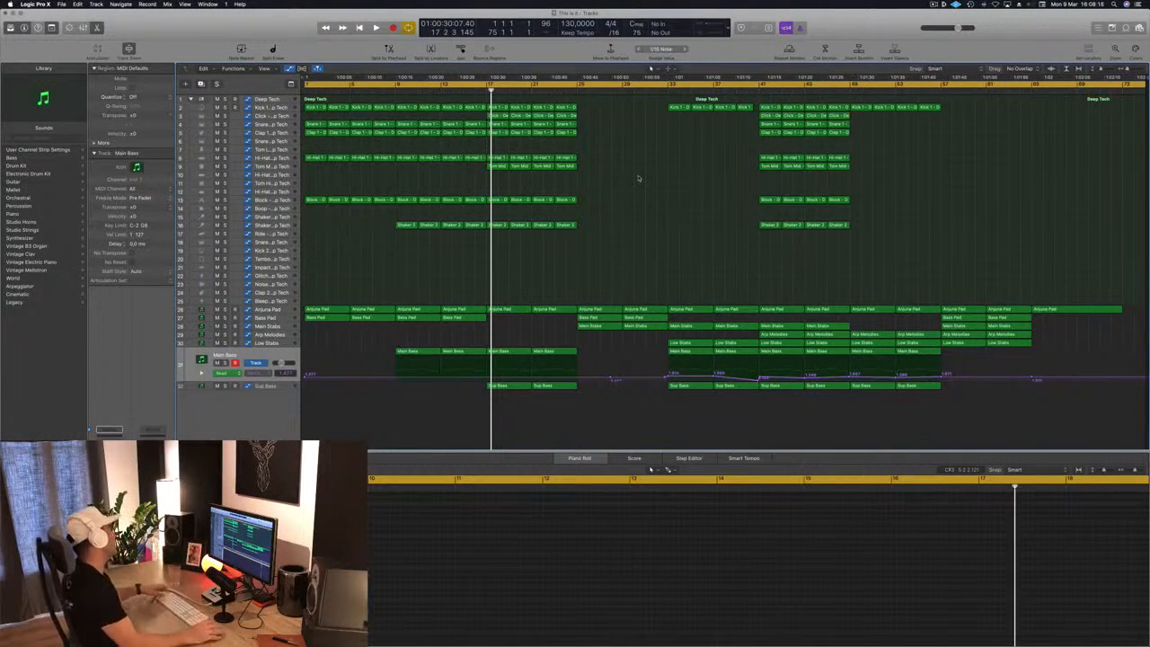
{"action": "key", "text": "Return"}
{"action": "key", "text": "space"}
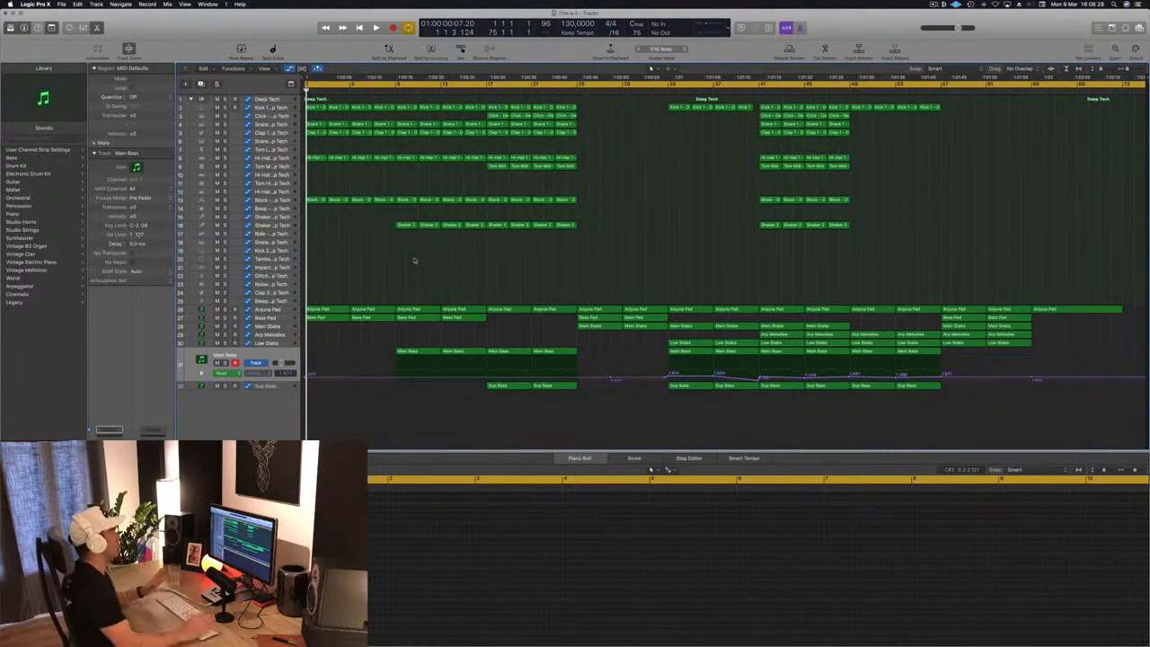
Show the mixer and review its channels while playing the song from the start, briefly soloing the Deep Tech drum track.
{"action": "key", "text": "x"}
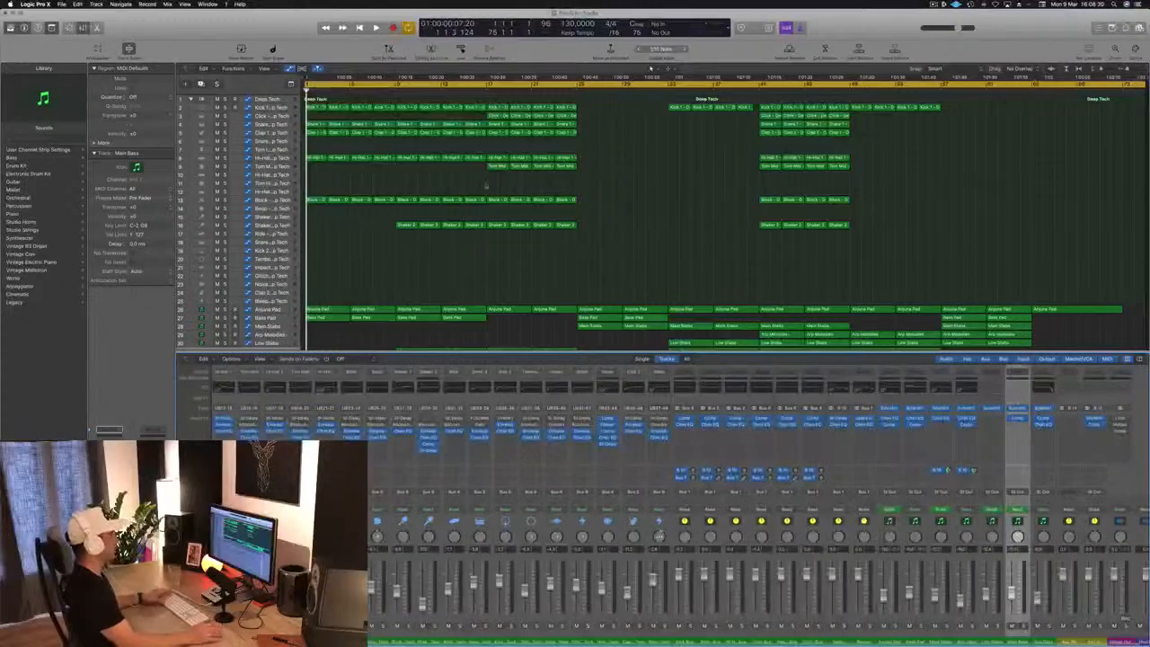
{"action": "key", "text": "space"}
{"action": "scroll", "coordinate": [839, 593], "scroll_direction": "right", "scroll_amount": 1}
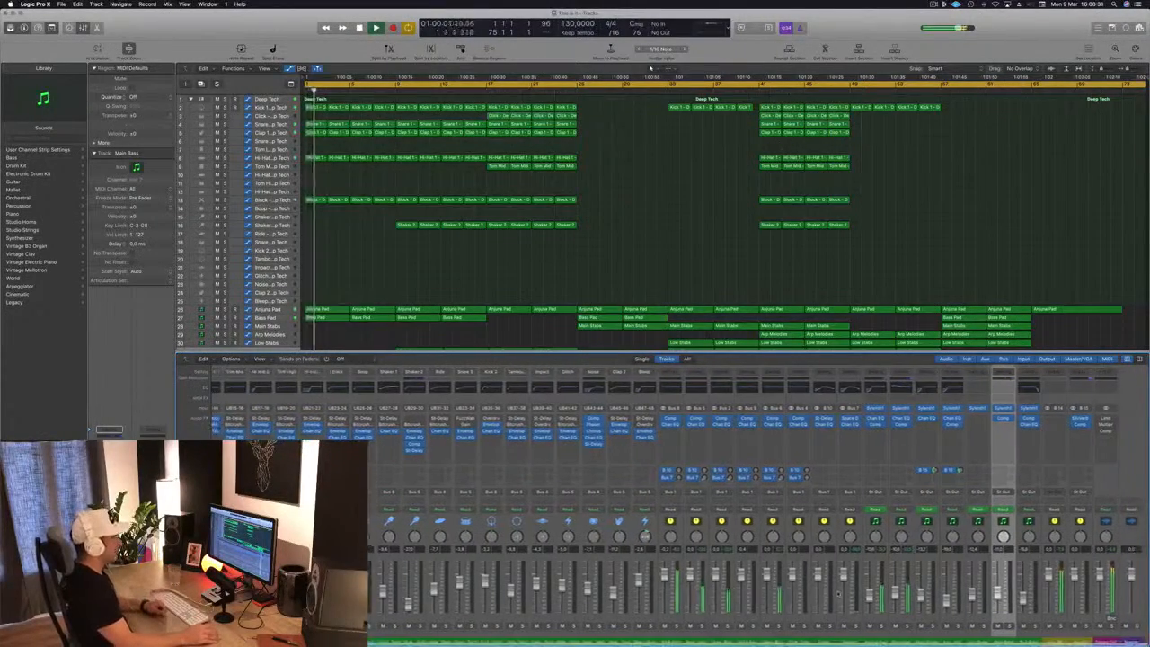
{"action": "scroll", "coordinate": [839, 593], "scroll_direction": "left", "scroll_amount": 4}
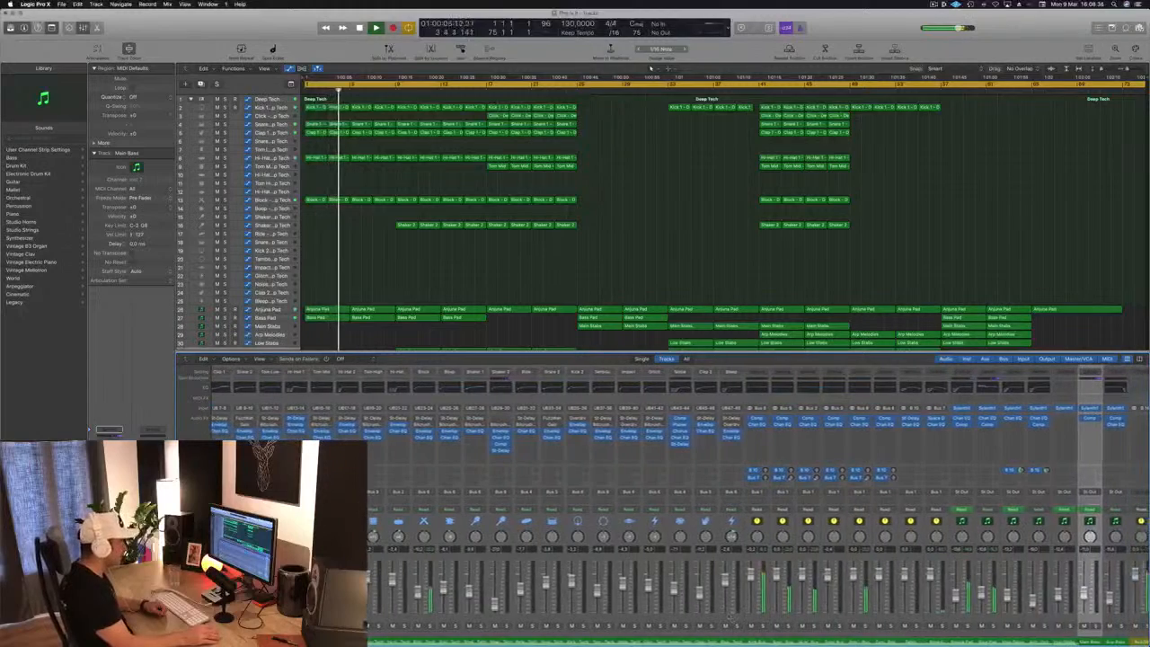
{"action": "scroll", "coordinate": [911, 600], "scroll_direction": "left", "scroll_amount": 3}
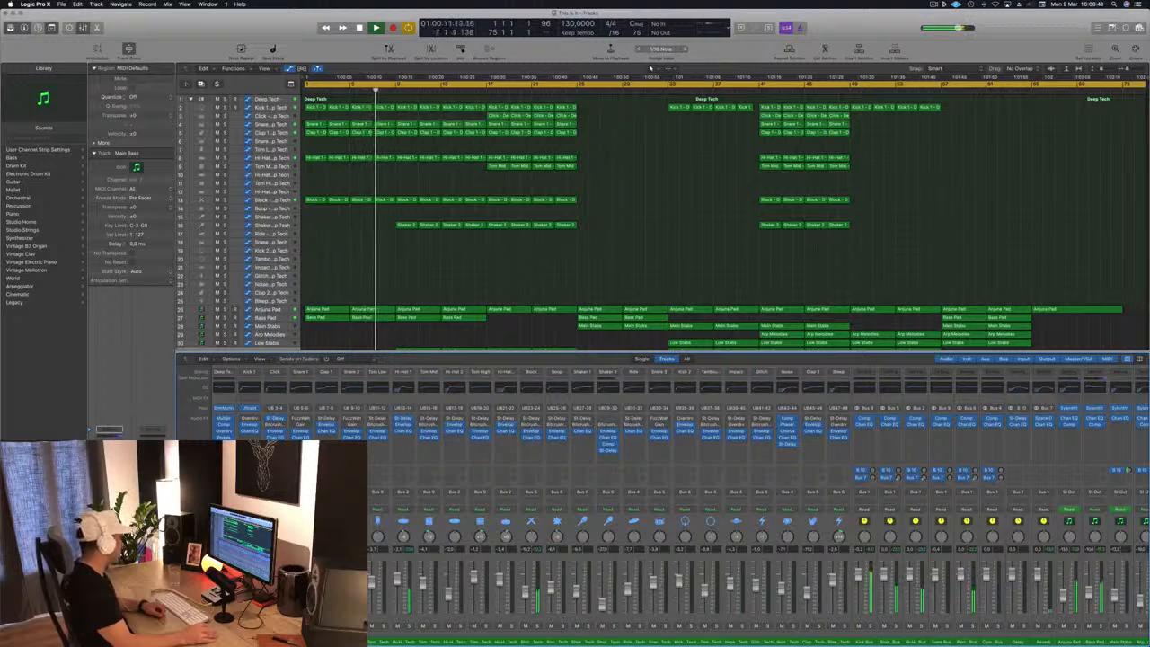
{"action": "key", "text": "s"}
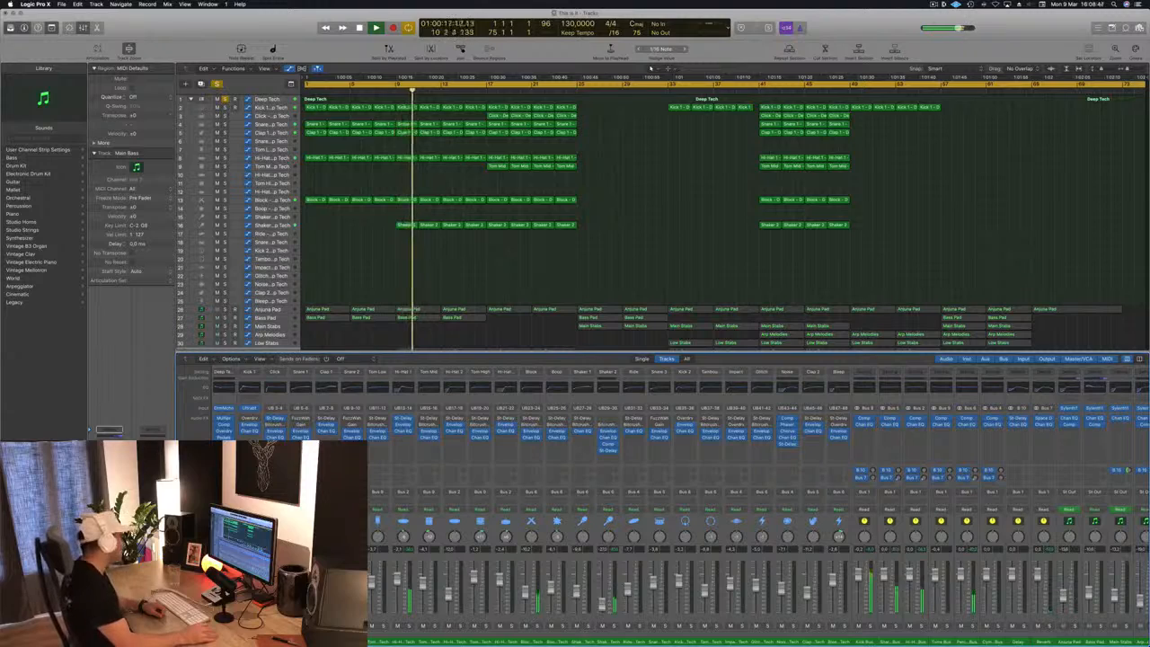
{"action": "key", "text": "s"}
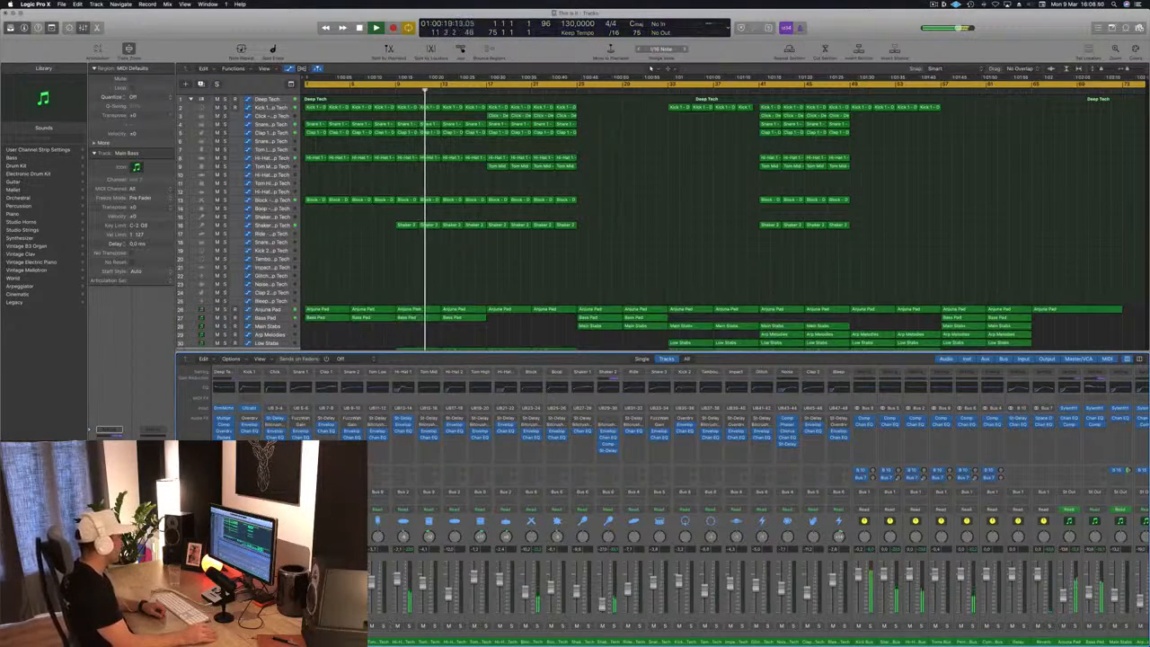
{"action": "scroll", "coordinate": [607, 621], "scroll_direction": "right", "scroll_amount": 3}
{"action": "scroll", "coordinate": [607, 621], "scroll_direction": "right", "scroll_amount": 4}
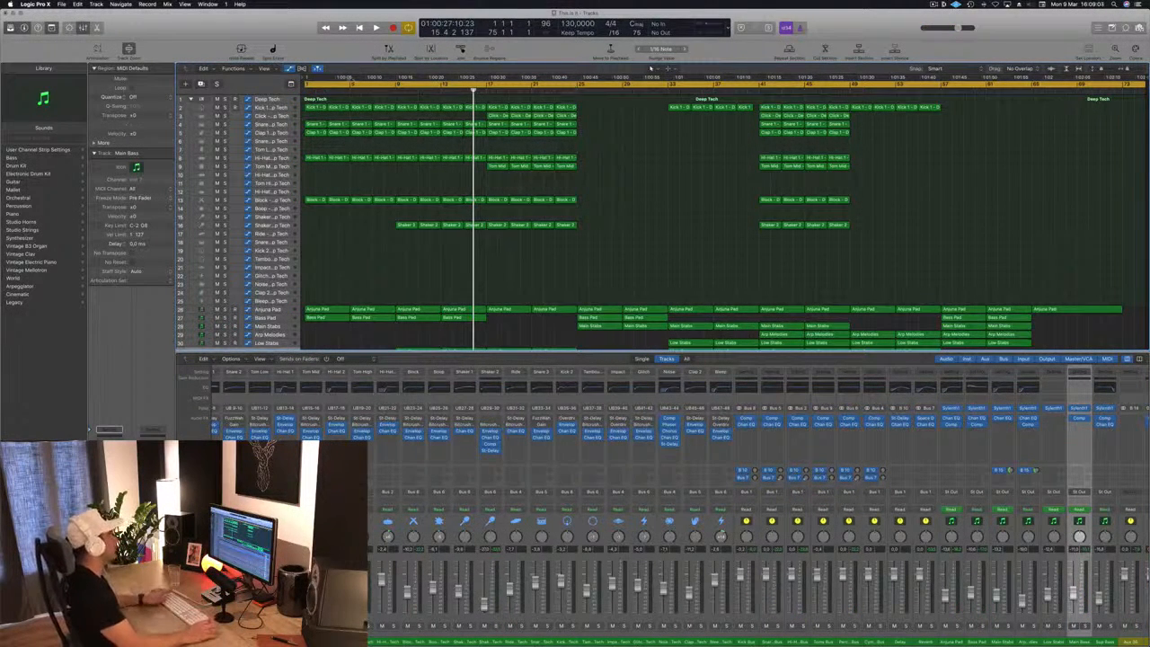
Set the cycle range from bar 1 to bar 9 and play the looped intro.
{"action": "left_click", "coordinate": [376, 86], "text": "shift"}
{"action": "left_click_drag", "start_coordinate": [307, 87], "coordinate": [398, 87]}
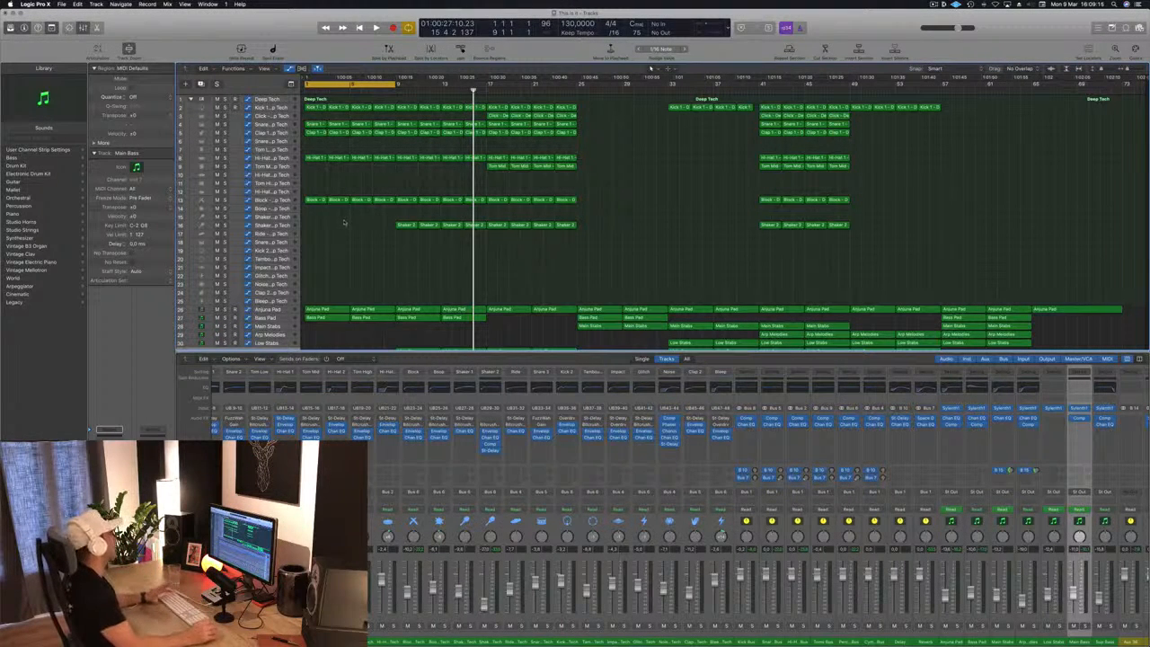
{"action": "key", "text": "space"}
{"action": "key", "text": "super+Right"}
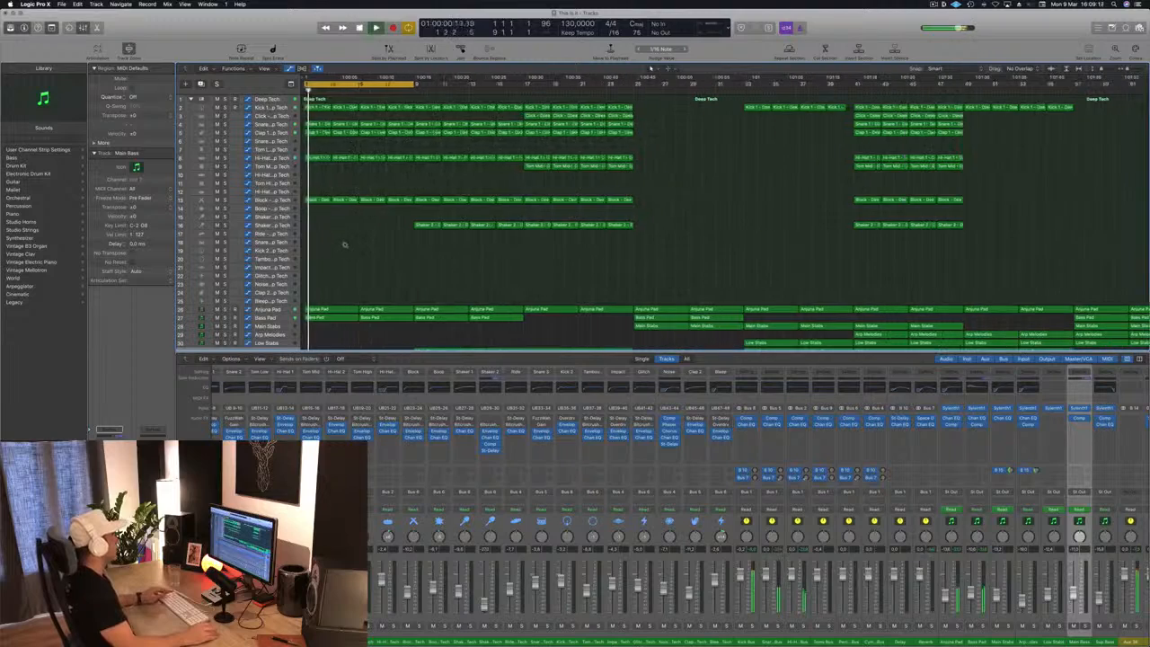
{"action": "key", "text": "super+Up"}
{"action": "scroll", "coordinate": [356, 237], "scroll_direction": "up", "scroll_amount": 1}
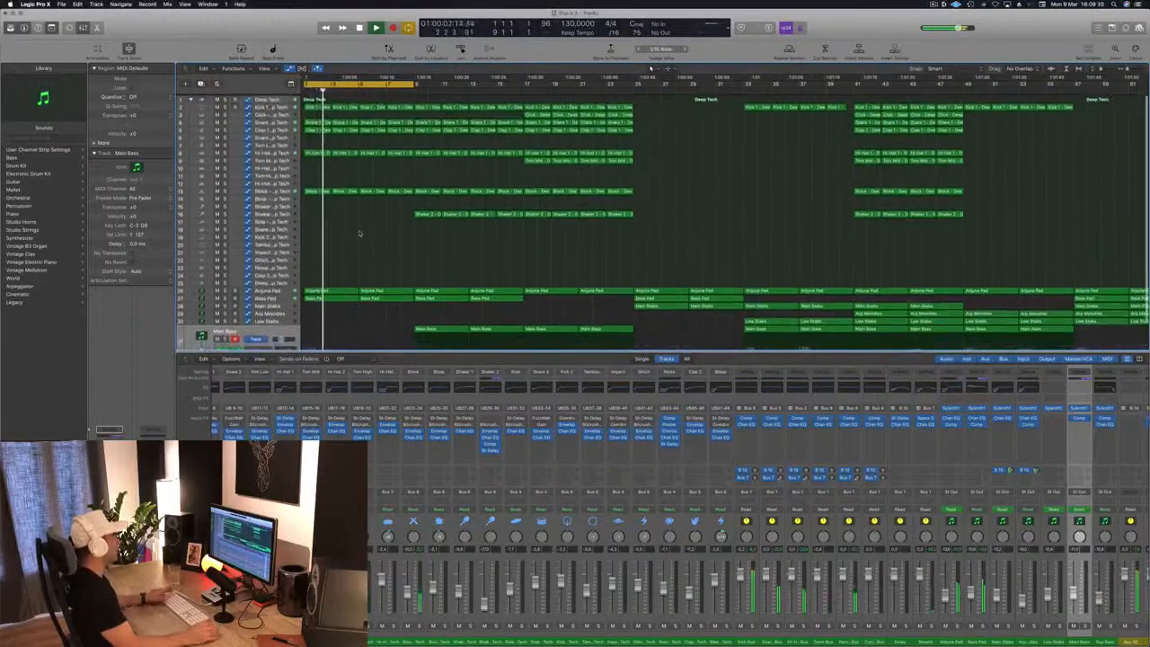
{"action": "key", "text": "space"}
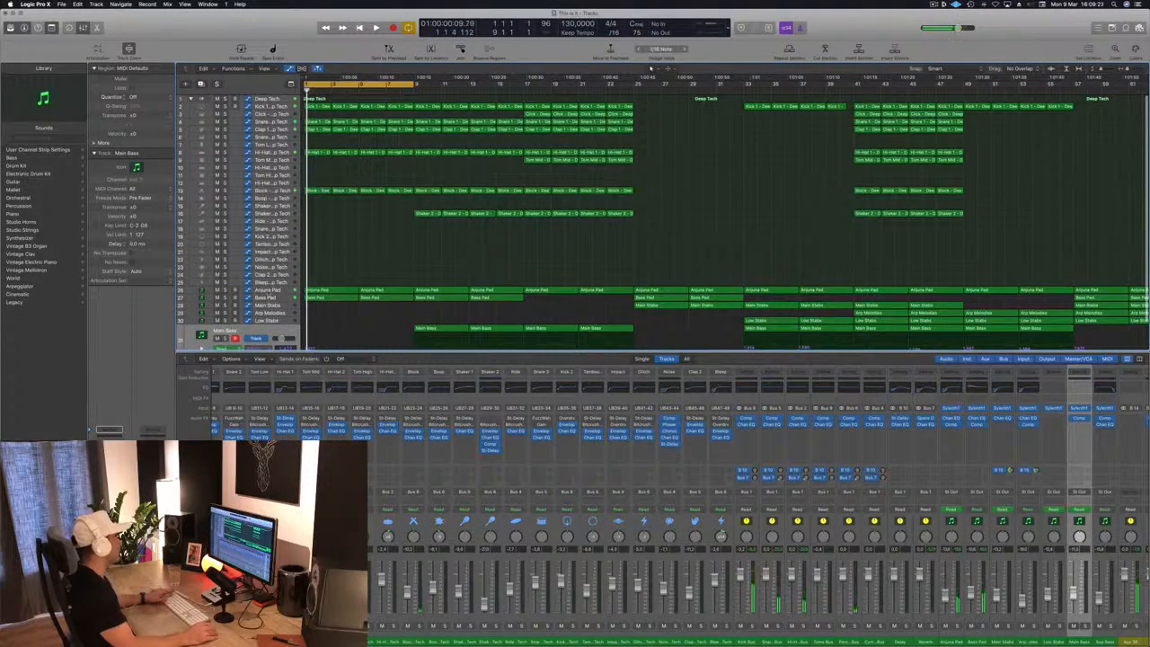
Solo the Arjuna Pad and Bass Pad in turn during playback, and delete the two Arjuna Pad regions between bars 1 and 9.
{"action": "left_click", "coordinate": [269, 291]}
{"action": "key", "text": "space"}
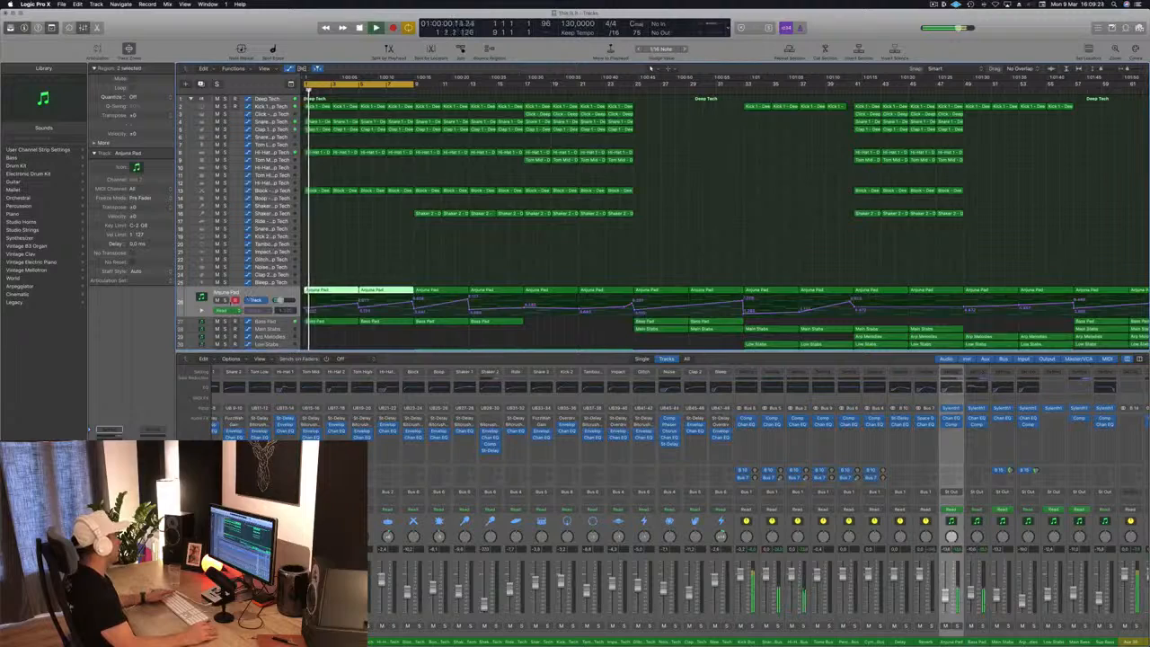
{"action": "left_click", "coordinate": [225, 300]}
{"action": "left_click", "coordinate": [226, 300]}
{"action": "key", "text": "space"}
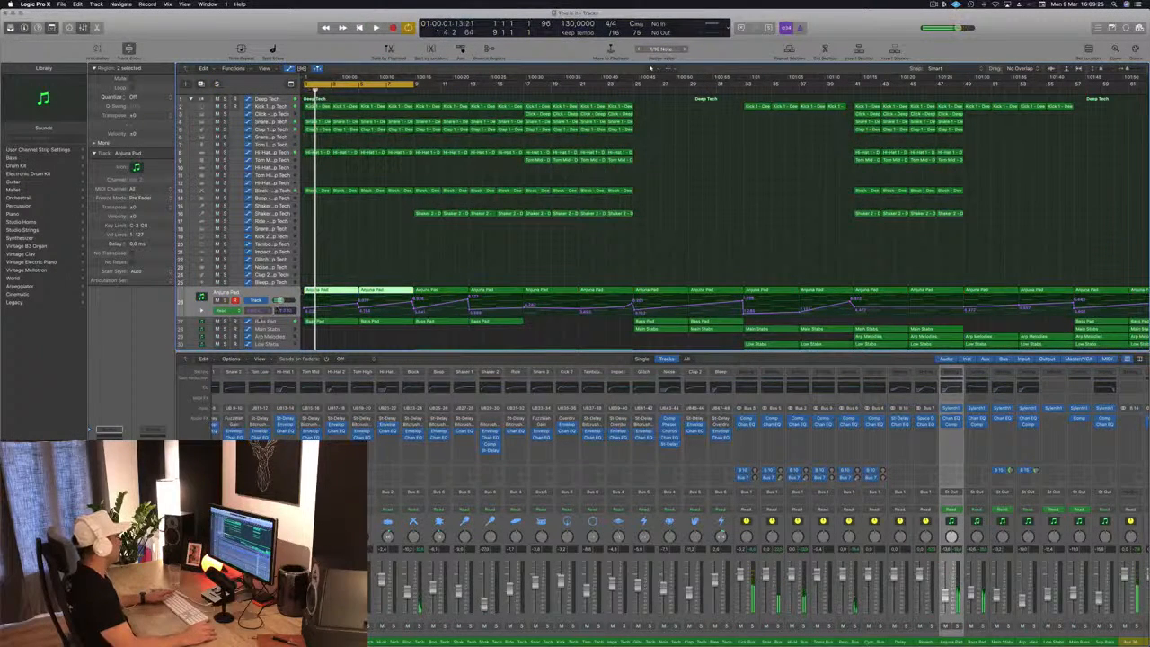
{"action": "left_click", "coordinate": [225, 320]}
{"action": "key", "text": "space"}
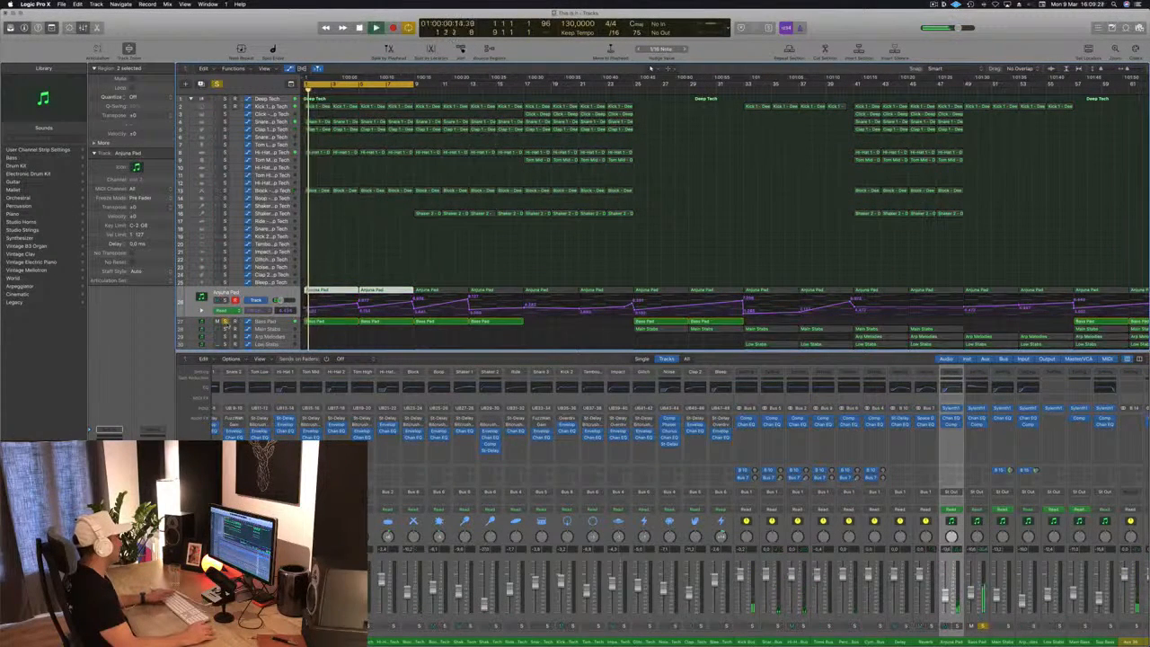
{"action": "left_click", "coordinate": [225, 321]}
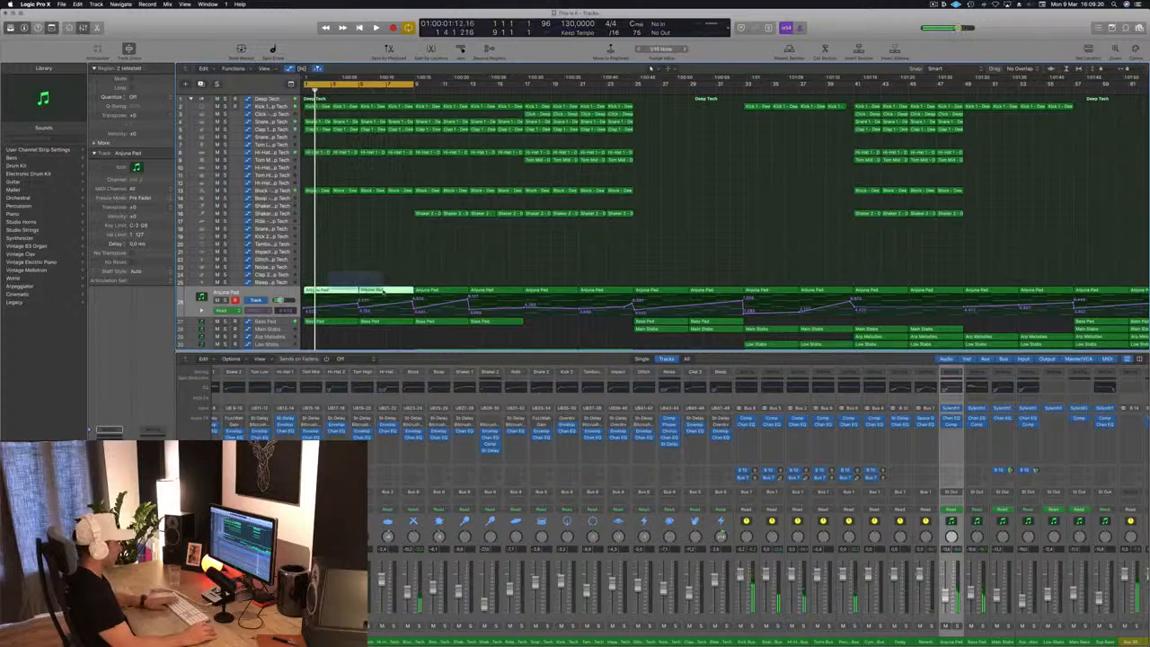
{"action": "key", "text": "Delete"}
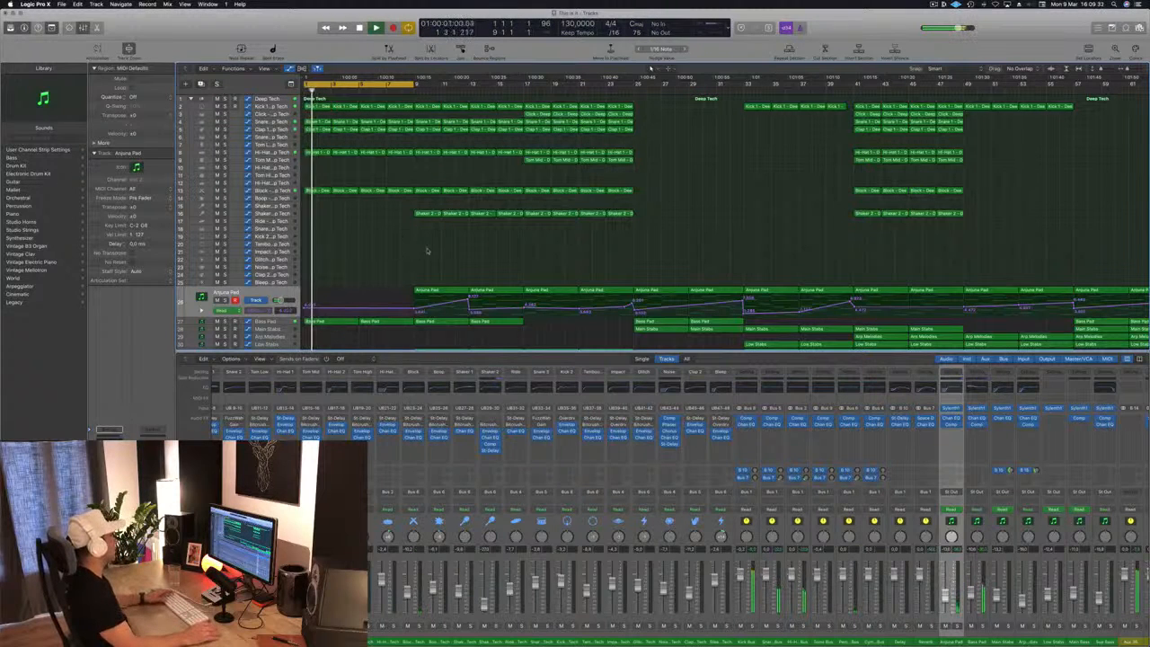
{"action": "key", "text": "space"}
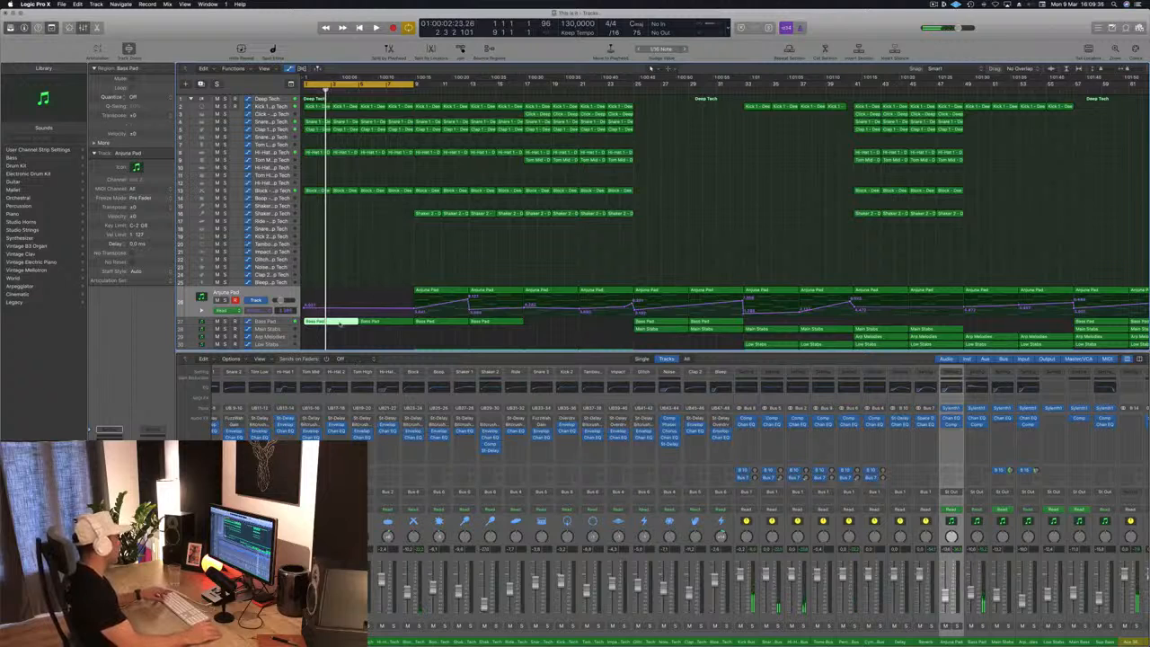
In the first Bass Pad region, delete the last three notes and copy the first note across bars 2 to 4.
{"action": "double_click", "coordinate": [332, 323]}
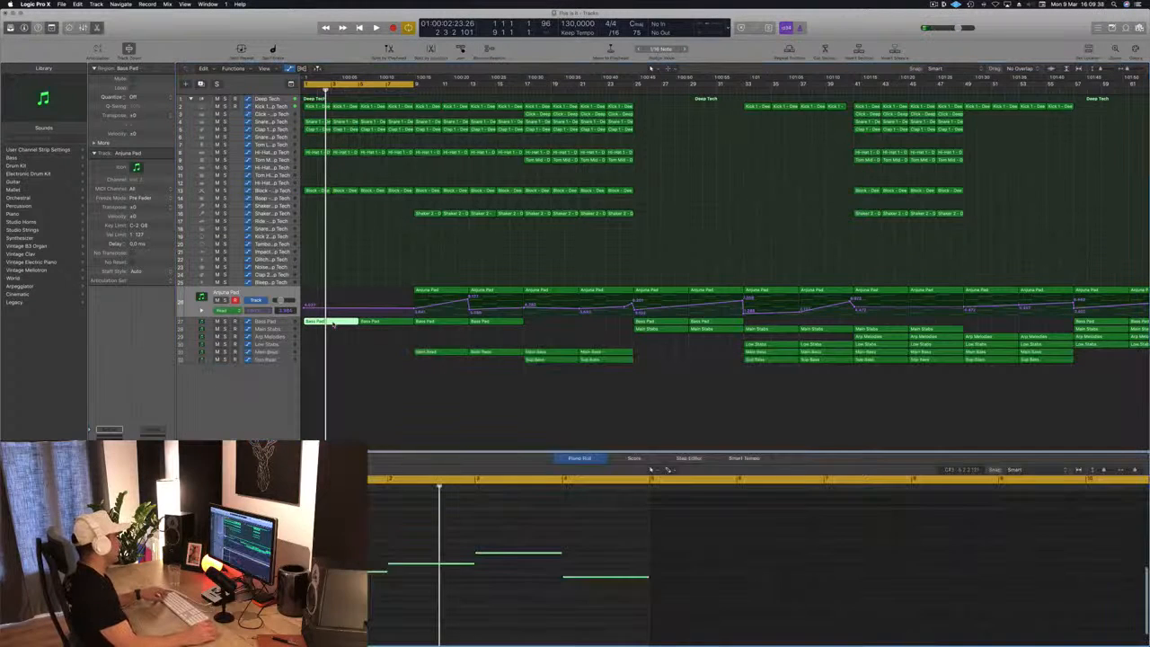
{"action": "left_click_drag", "start_coordinate": [428, 531], "coordinate": [647, 626]}
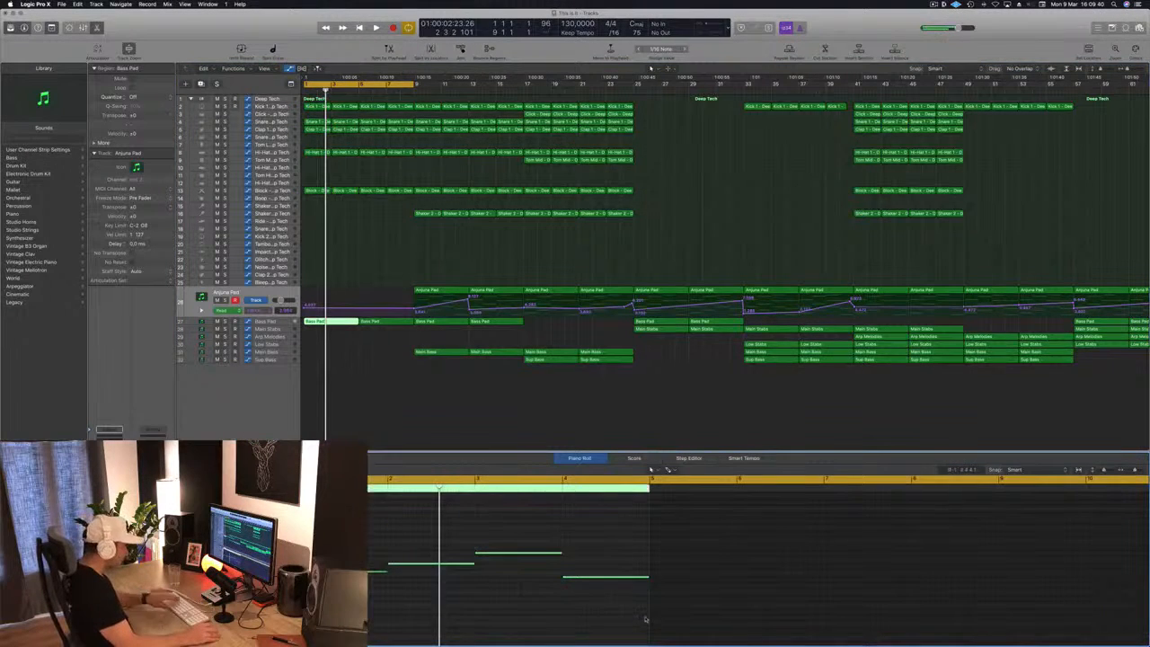
{"action": "key", "text": "Delete"}
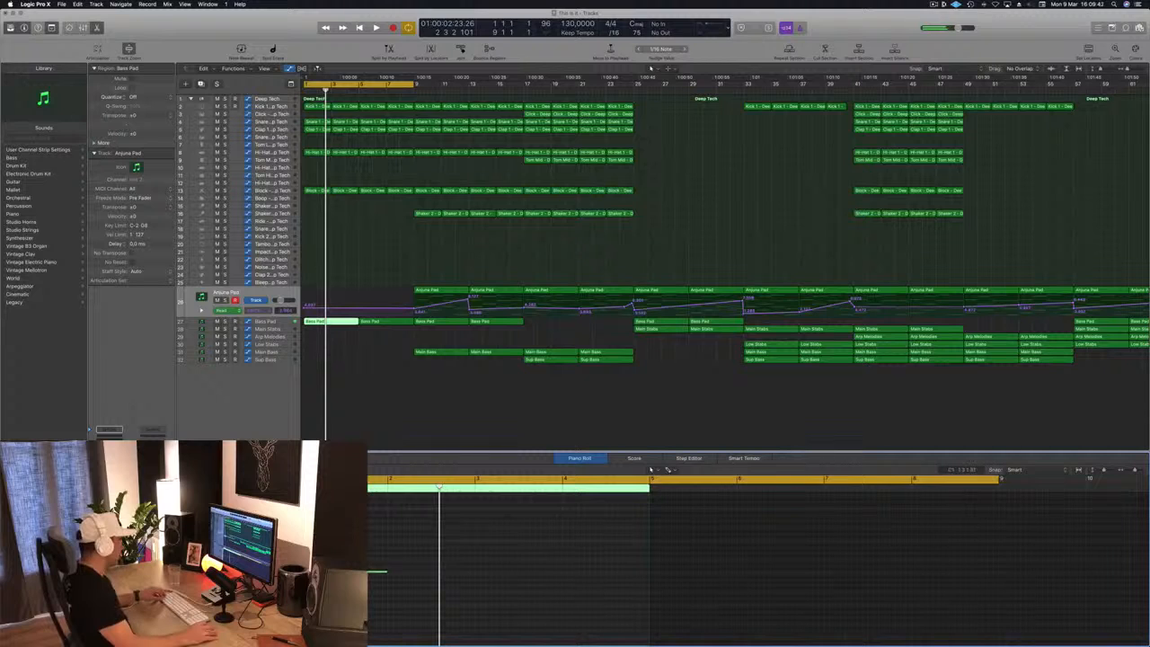
{"action": "left_click_drag", "start_coordinate": [347, 572], "coordinate": [435, 573]}
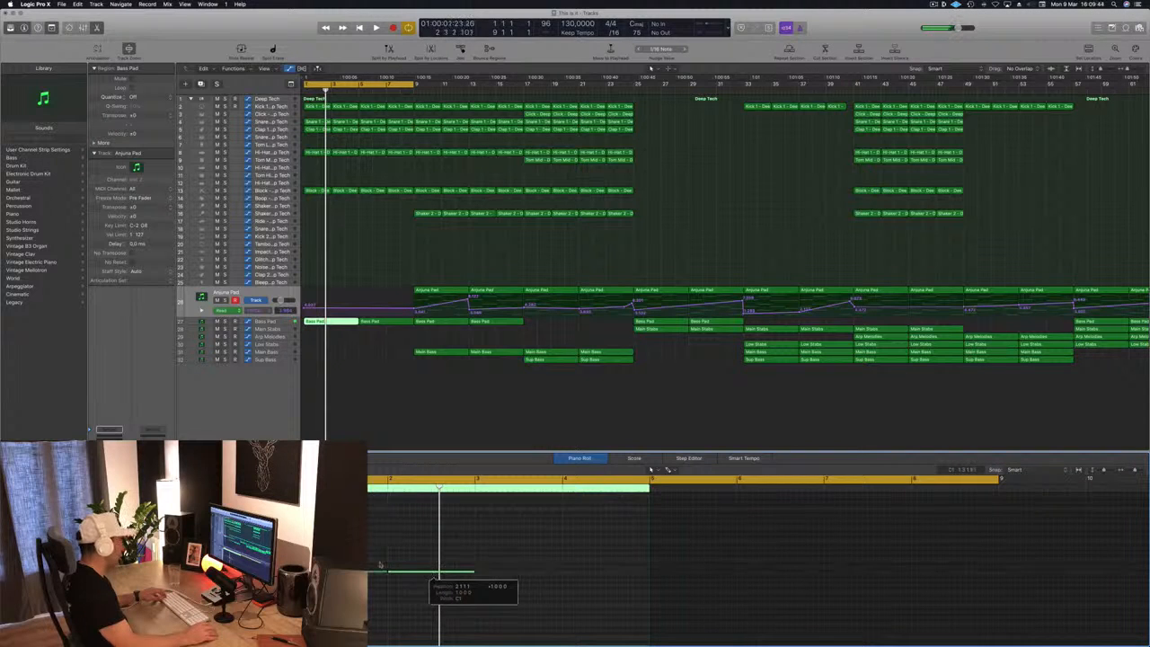
{"action": "left_click_drag", "start_coordinate": [354, 551], "coordinate": [527, 574]}
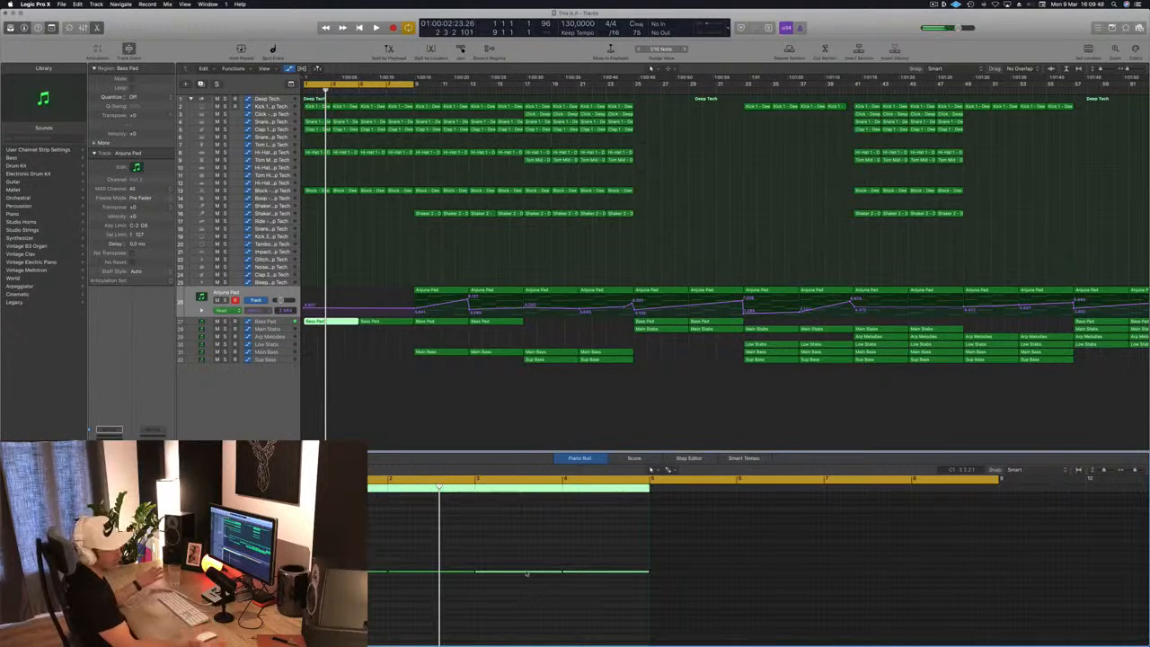
Replace the Bass Pad region at bar 5 with a copy of the edited first region and play from the start.
{"action": "left_click", "coordinate": [382, 320]}
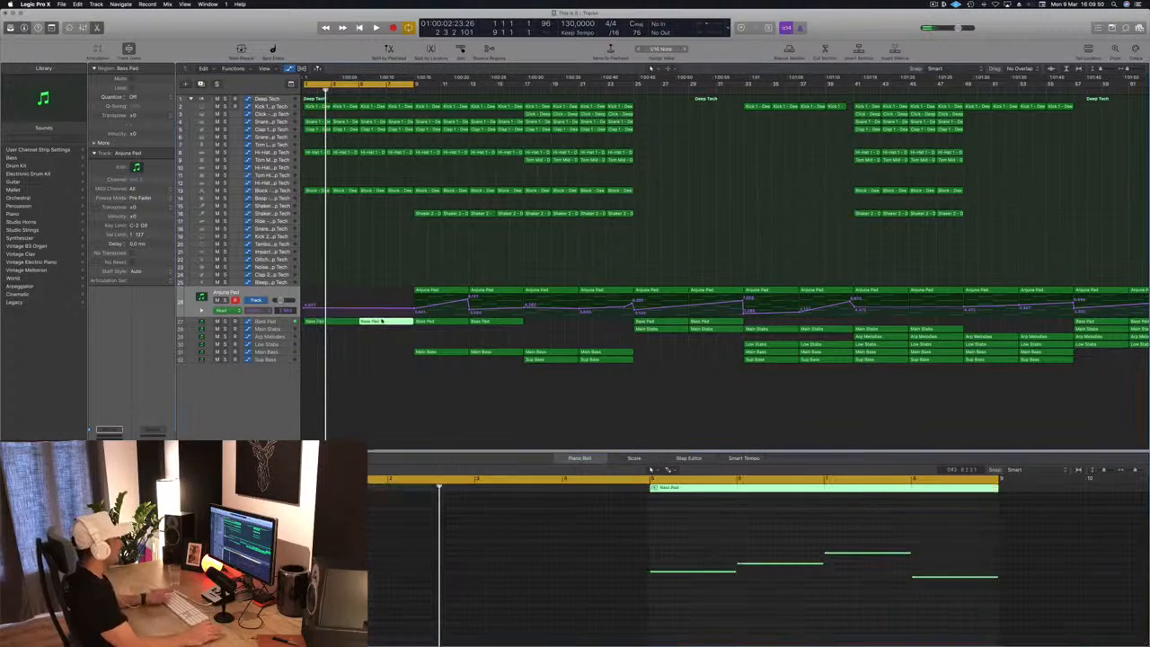
{"action": "key", "text": "Delete"}
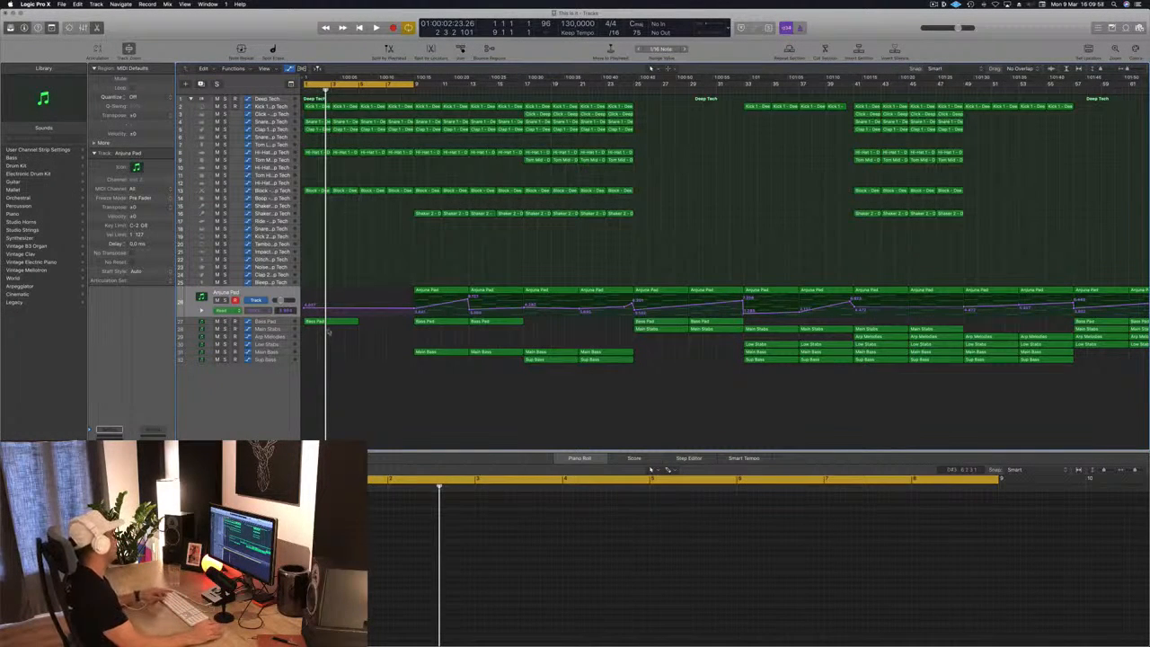
{"action": "left_click_drag", "start_coordinate": [329, 323], "coordinate": [386, 331]}
{"action": "key", "text": "Return"}
{"action": "key", "text": "space"}
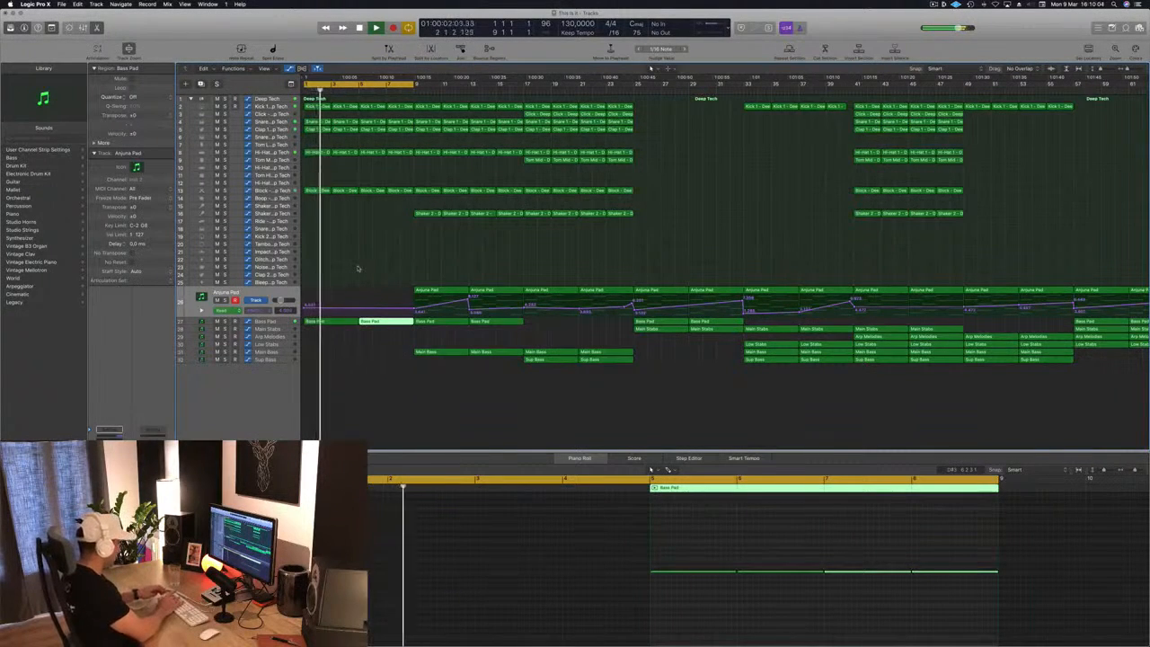
{"action": "double_click", "coordinate": [358, 267]}
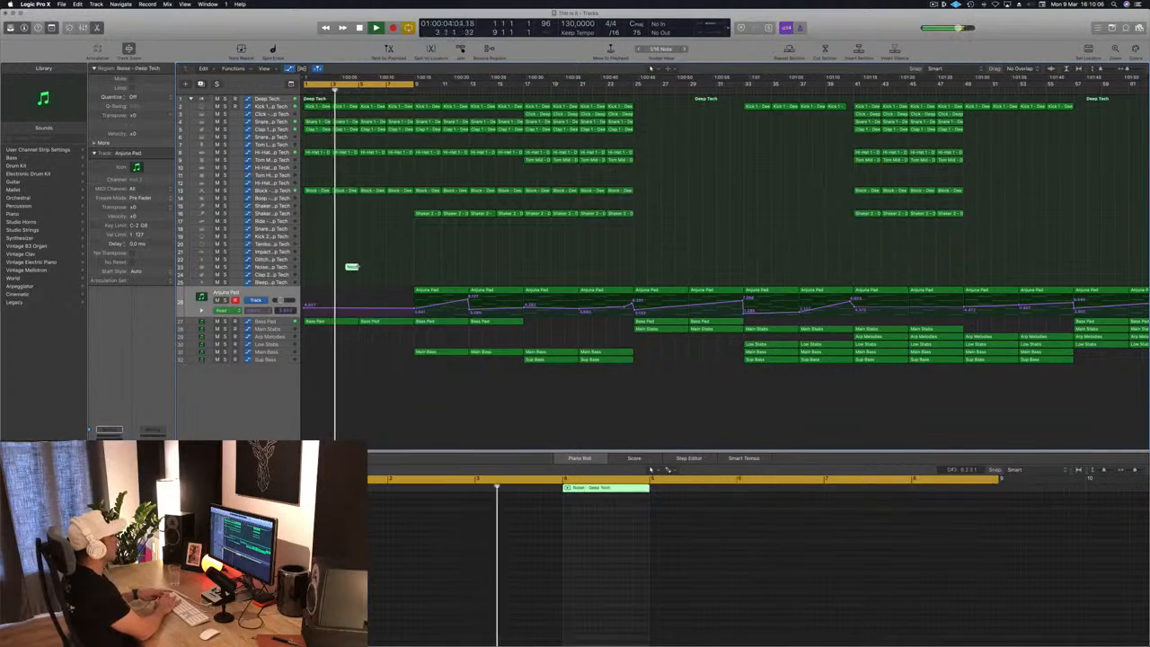
{"action": "left_click", "coordinate": [392, 268]}
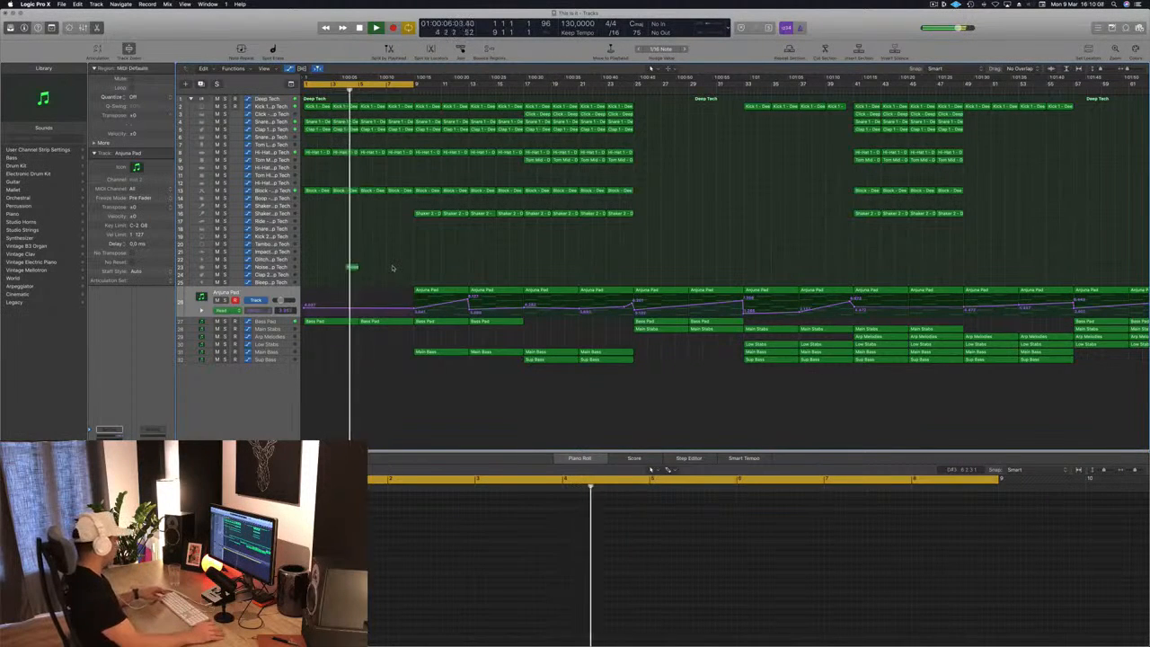
{"action": "key", "text": "space"}
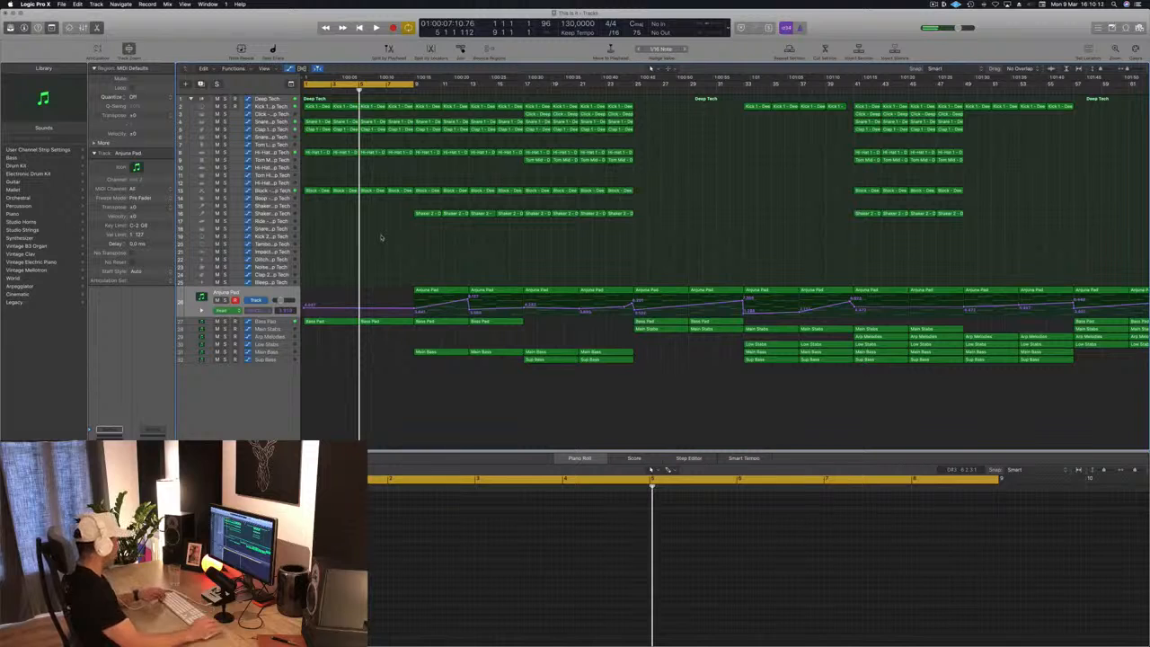
Repeat the section between bars 1 and 9 three times and play the arrangement from the start.
{"action": "key", "text": "ctrl+super+r"}
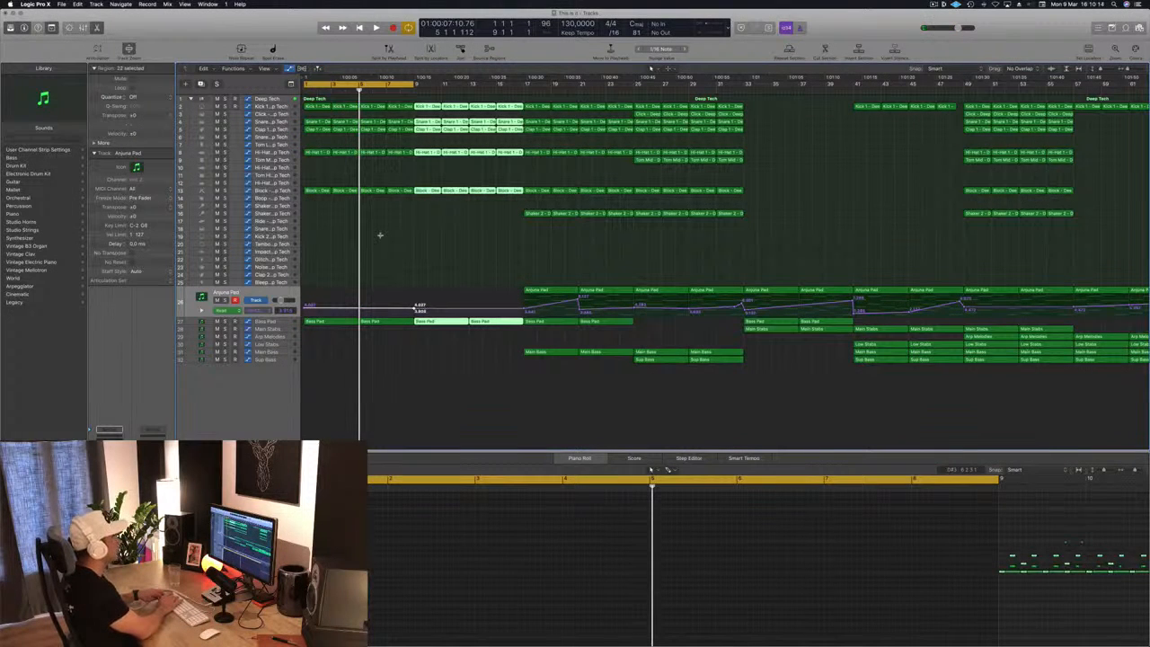
{"action": "key", "text": "ctrl+super+r"}
{"action": "key", "text": "ctrl+super+r"}
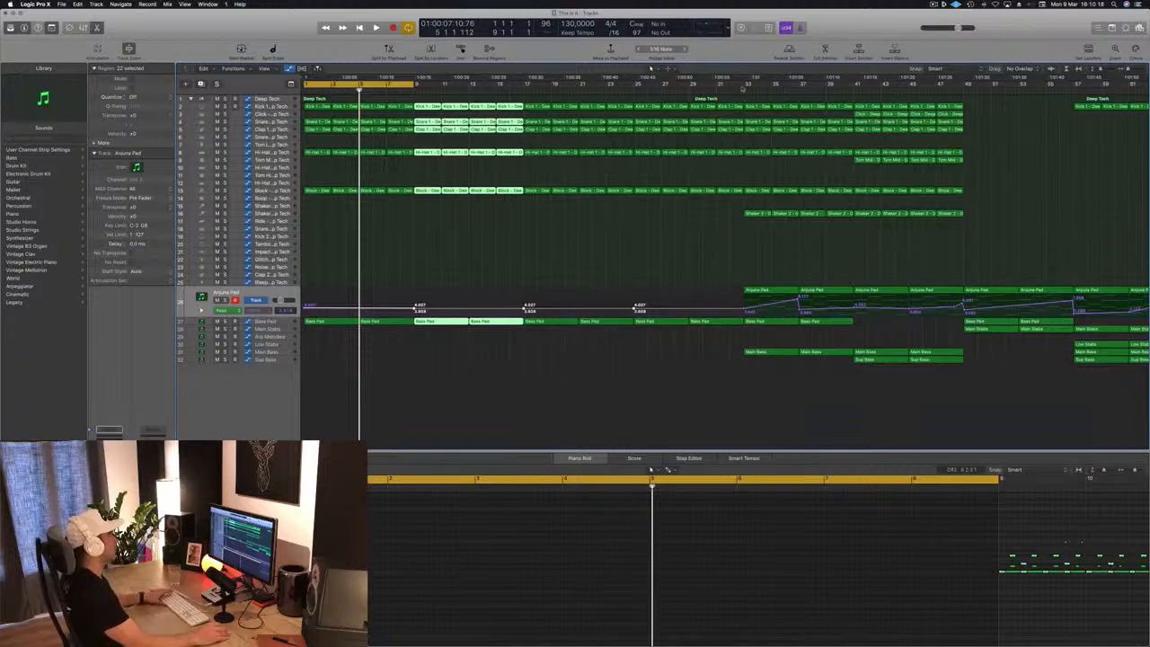
{"action": "left_click", "coordinate": [462, 239]}
{"action": "key", "text": "Return"}
{"action": "key", "text": "space"}
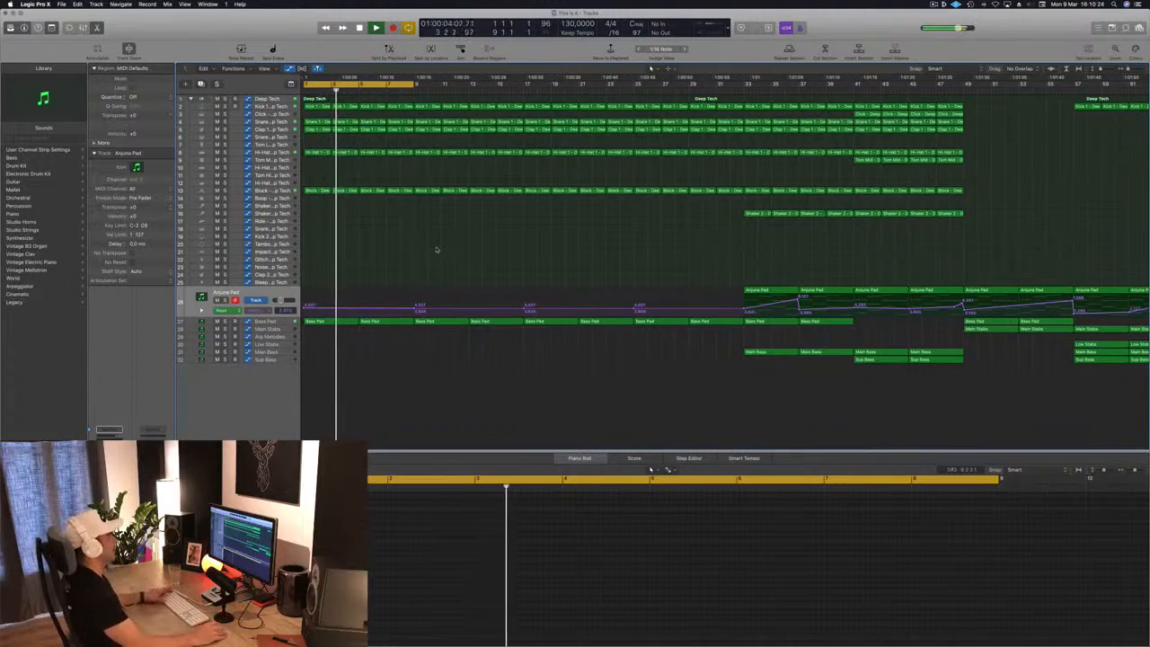
Select the Bass Pad track, open its Sylenth1 instrument during playback and decline the update download.
{"action": "scroll", "coordinate": [490, 264], "scroll_direction": "down", "scroll_amount": 3}
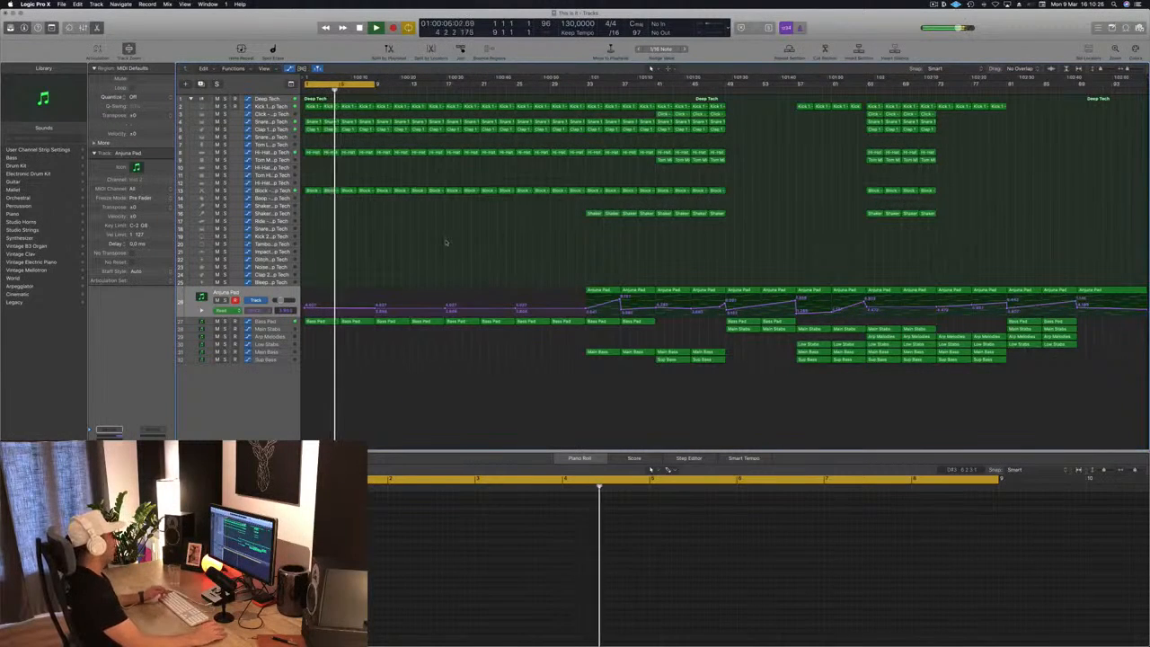
{"action": "scroll", "coordinate": [411, 253], "scroll_direction": "up", "scroll_amount": 5}
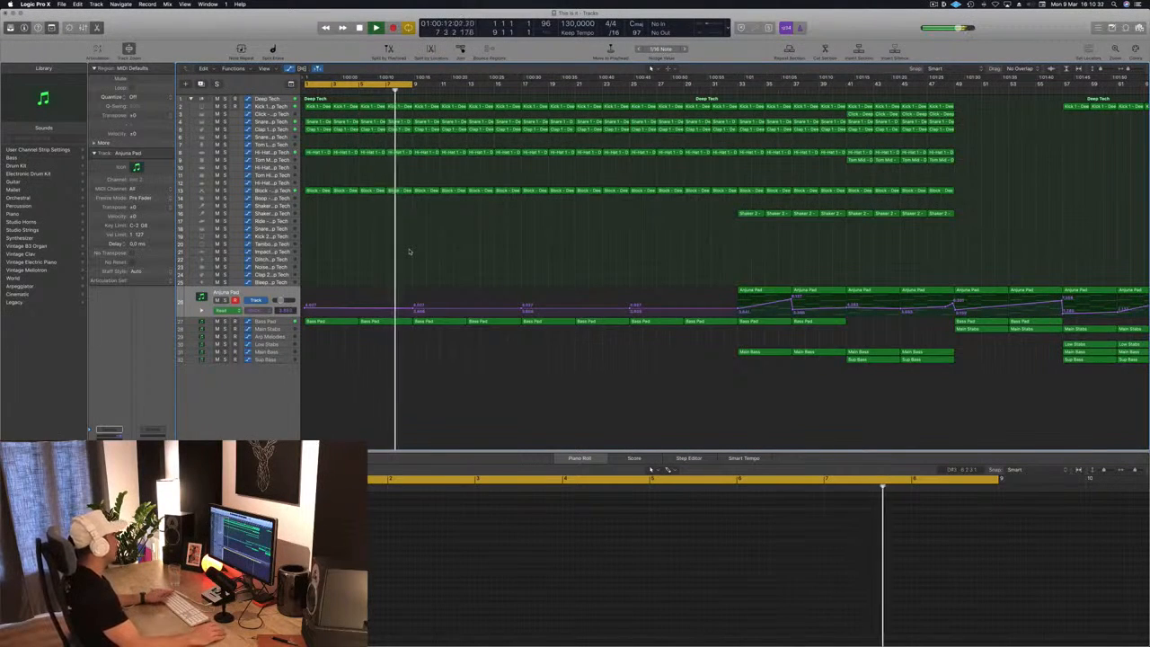
{"action": "left_click", "coordinate": [280, 321]}
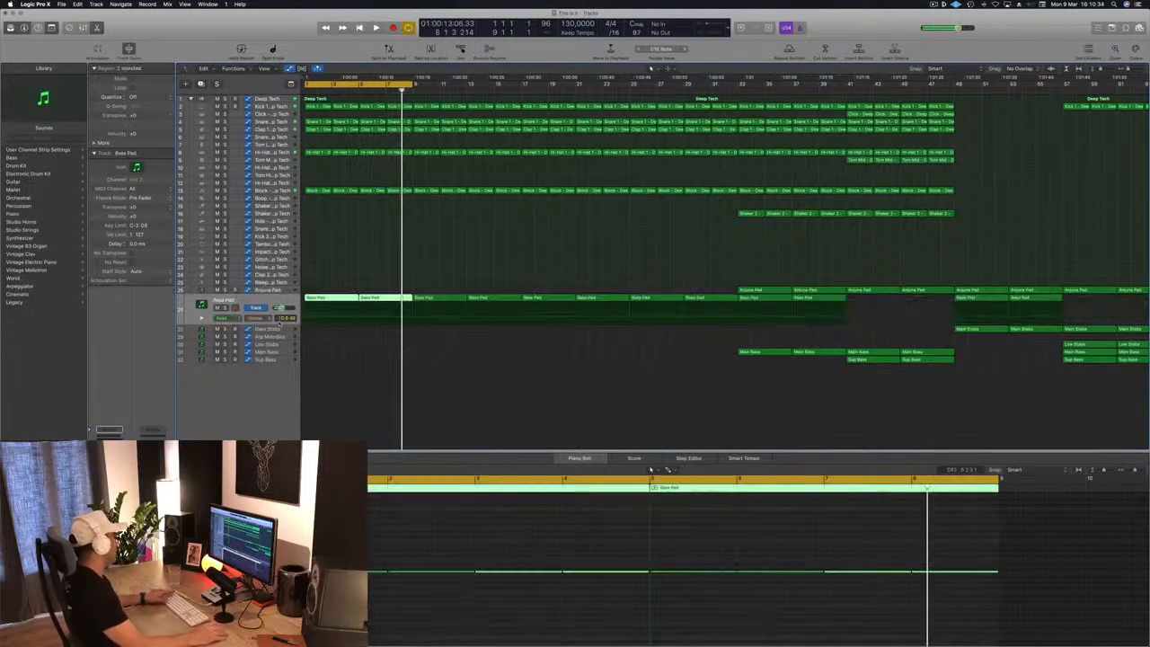
{"action": "left_click", "coordinate": [109, 467]}
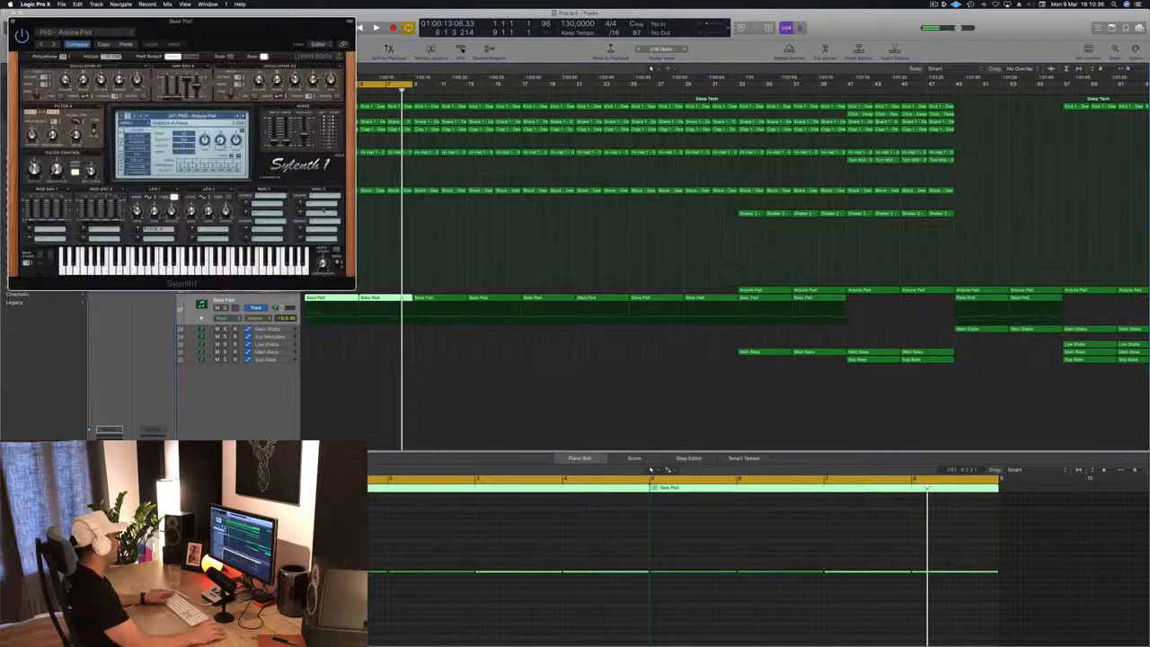
{"action": "left_click_drag", "start_coordinate": [258, 34], "coordinate": [884, 134]}
{"action": "key", "text": "space"}
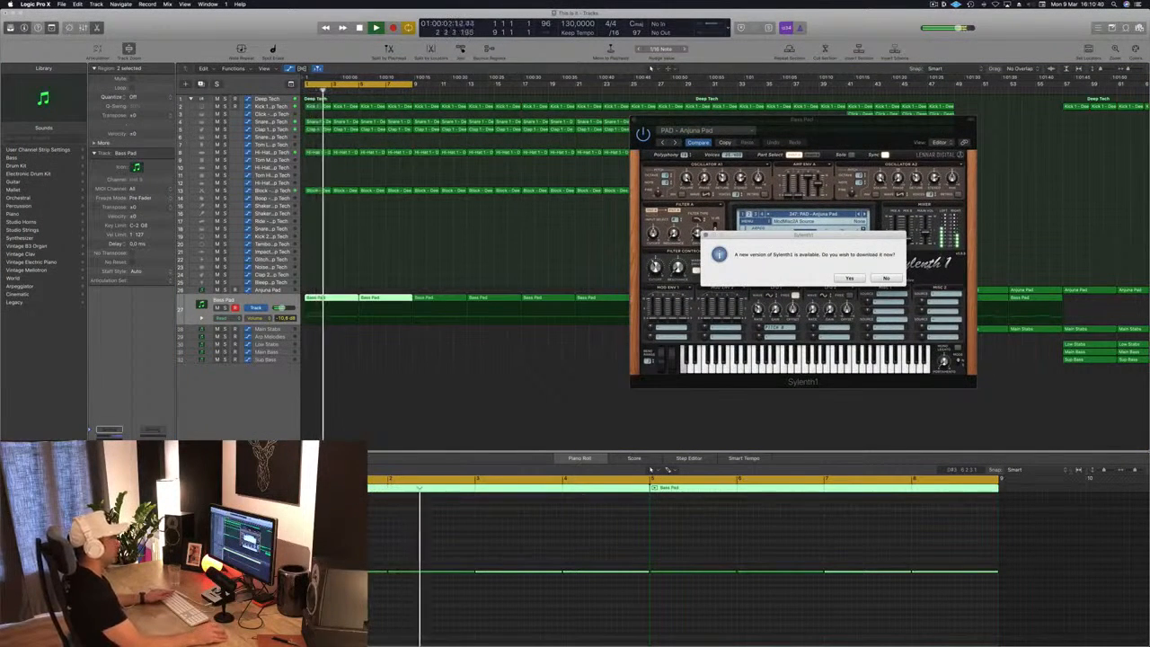
{"action": "left_click", "coordinate": [885, 278]}
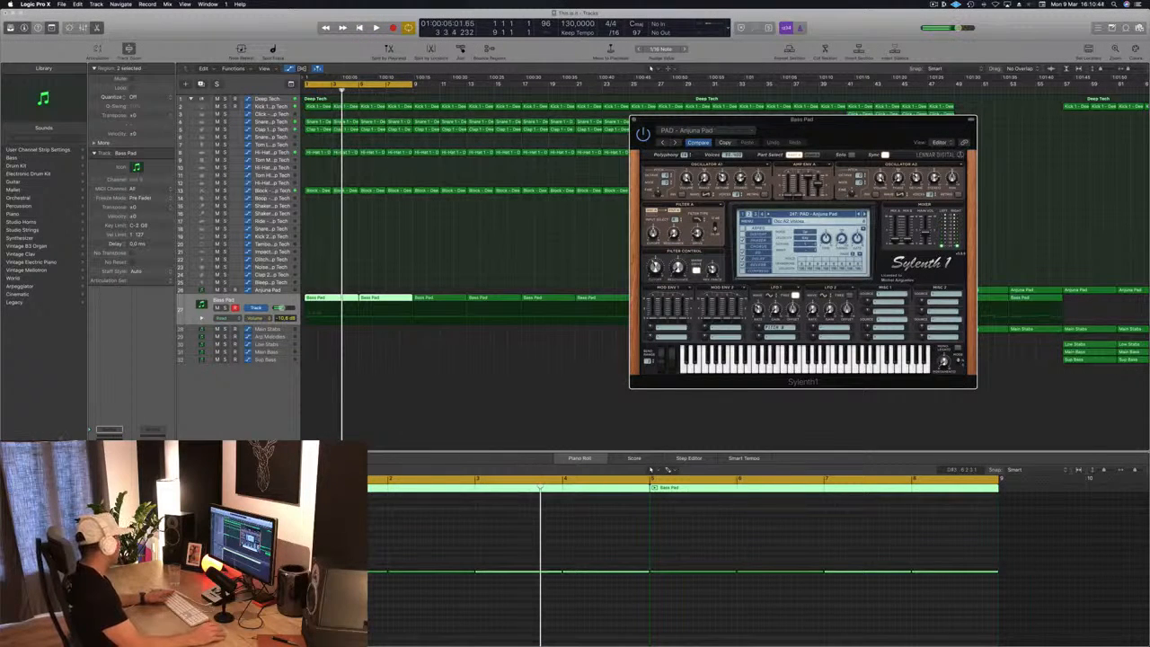
Open the Bass Pad's Compressor and adjust its threshold during playback, checking the side-chain section.
{"action": "left_click", "coordinate": [109, 479]}
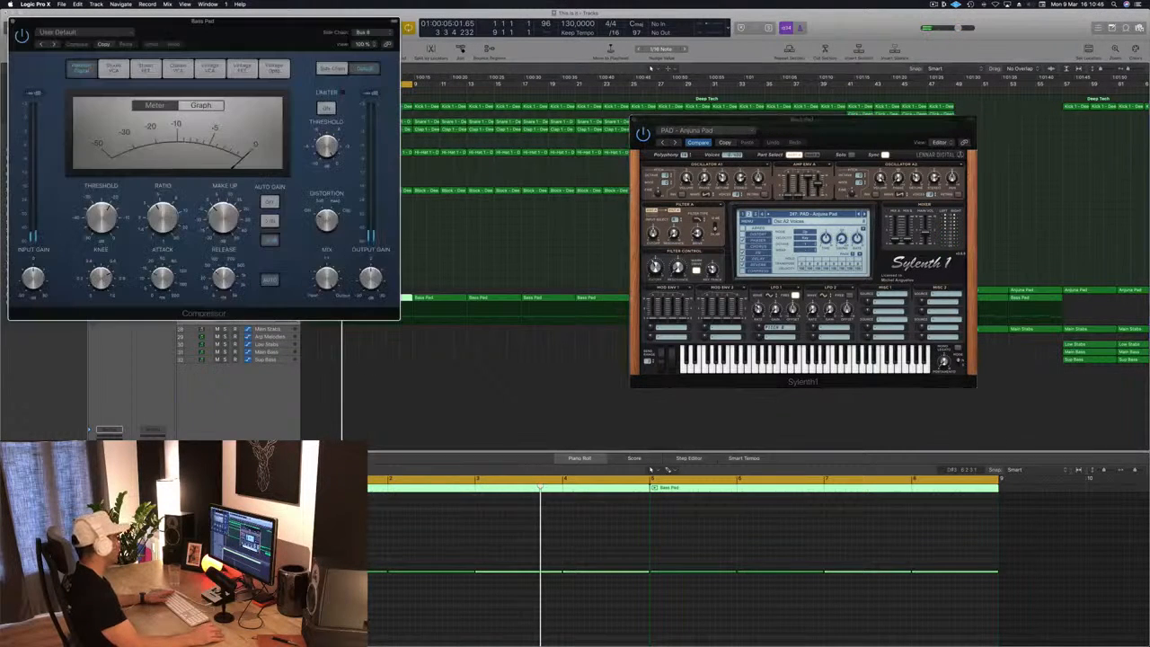
{"action": "key", "text": "space"}
{"action": "left_click_drag", "start_coordinate": [184, 29], "coordinate": [417, 133]}
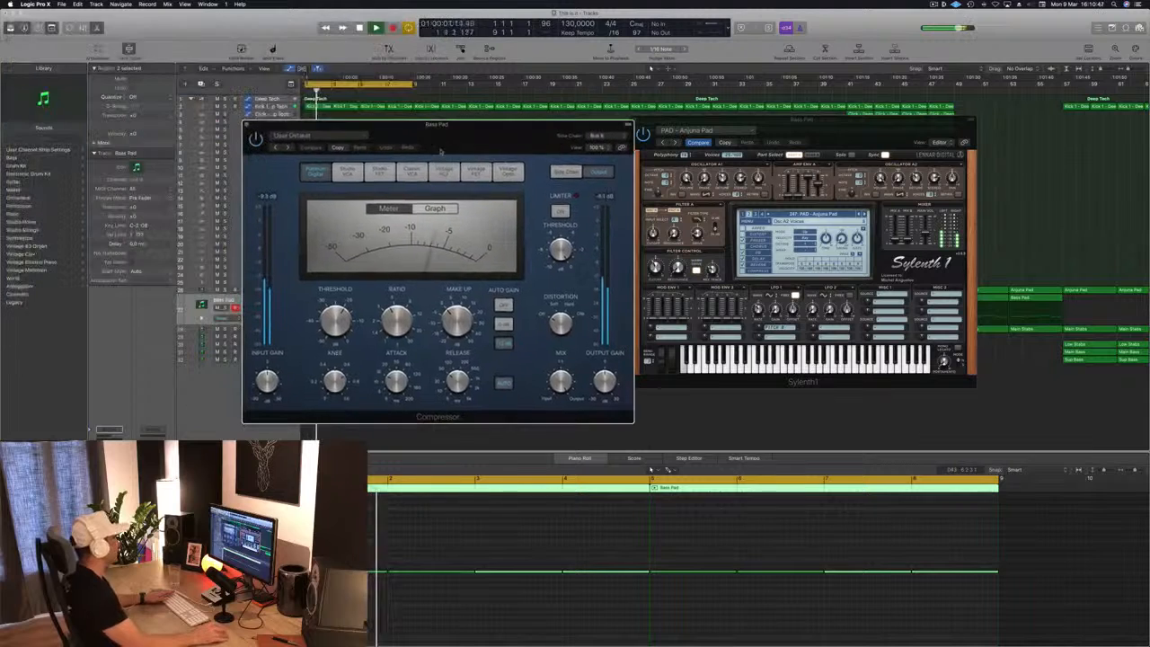
{"action": "left_click", "coordinate": [332, 321]}
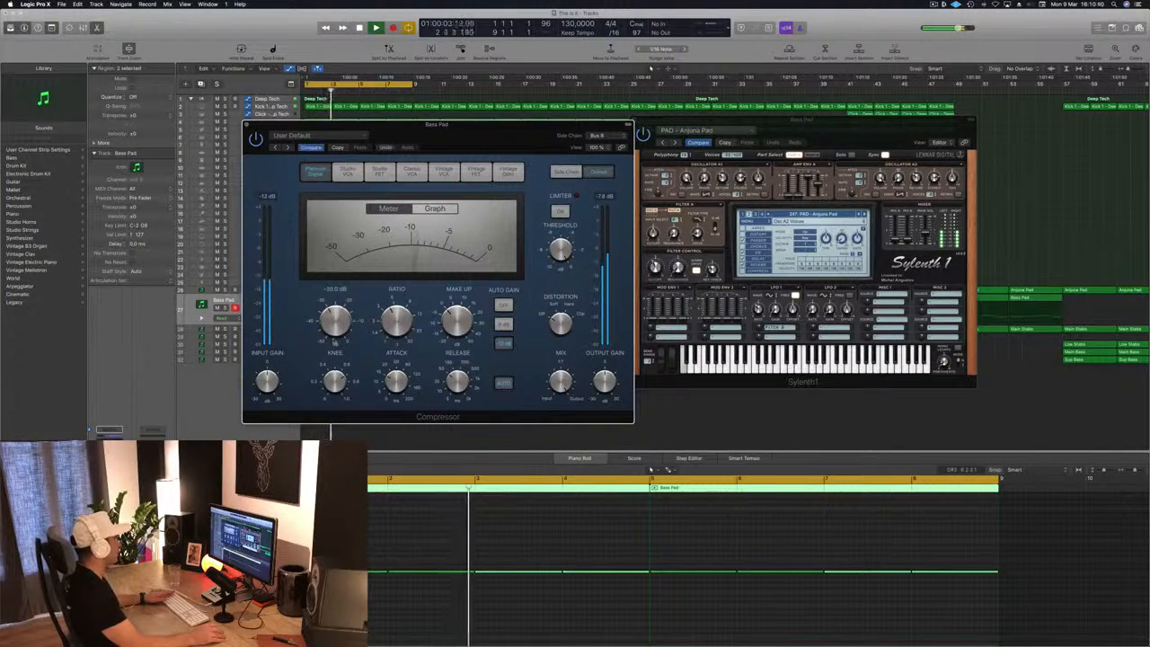
{"action": "left_click", "coordinate": [566, 171]}
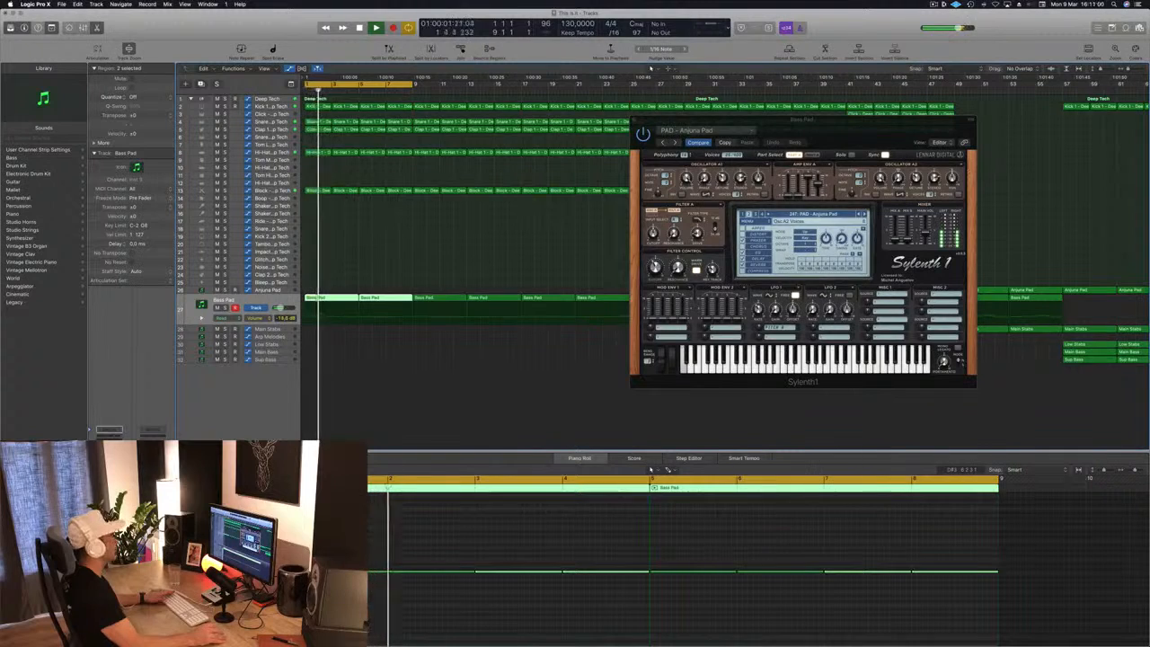
Move the Bass Pad's Sylenth1 filter control cutoff during playback in Touch mode to capture its automation, and close the instrument.
{"action": "left_click_drag", "start_coordinate": [863, 129], "coordinate": [782, 134]}
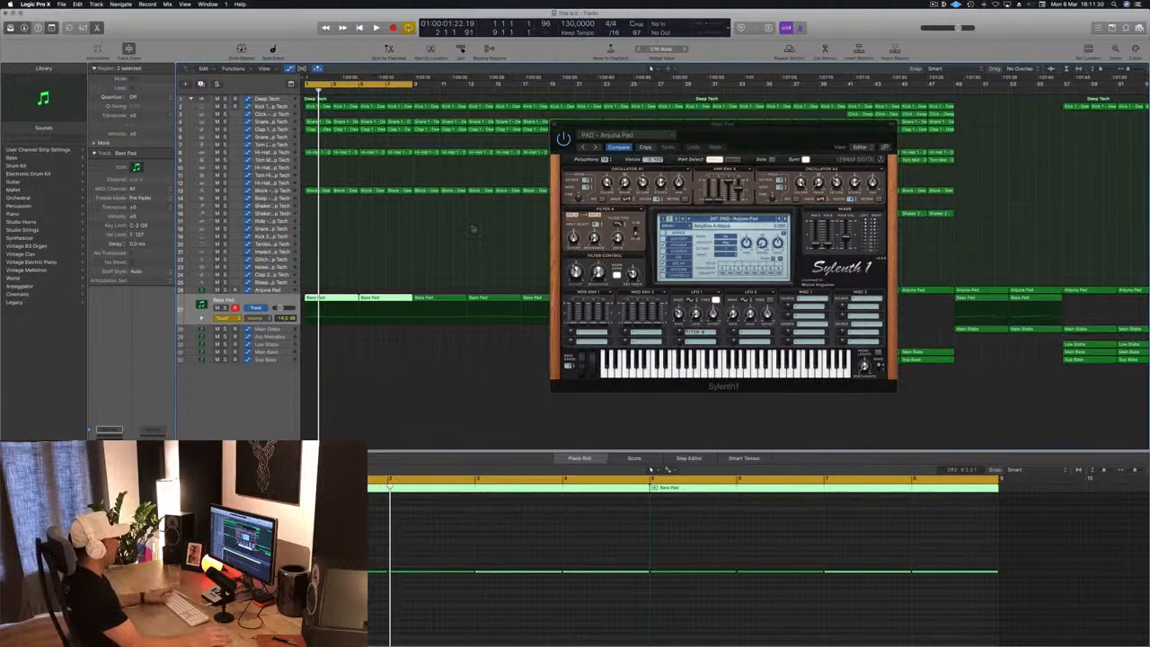
{"action": "key", "text": "space"}
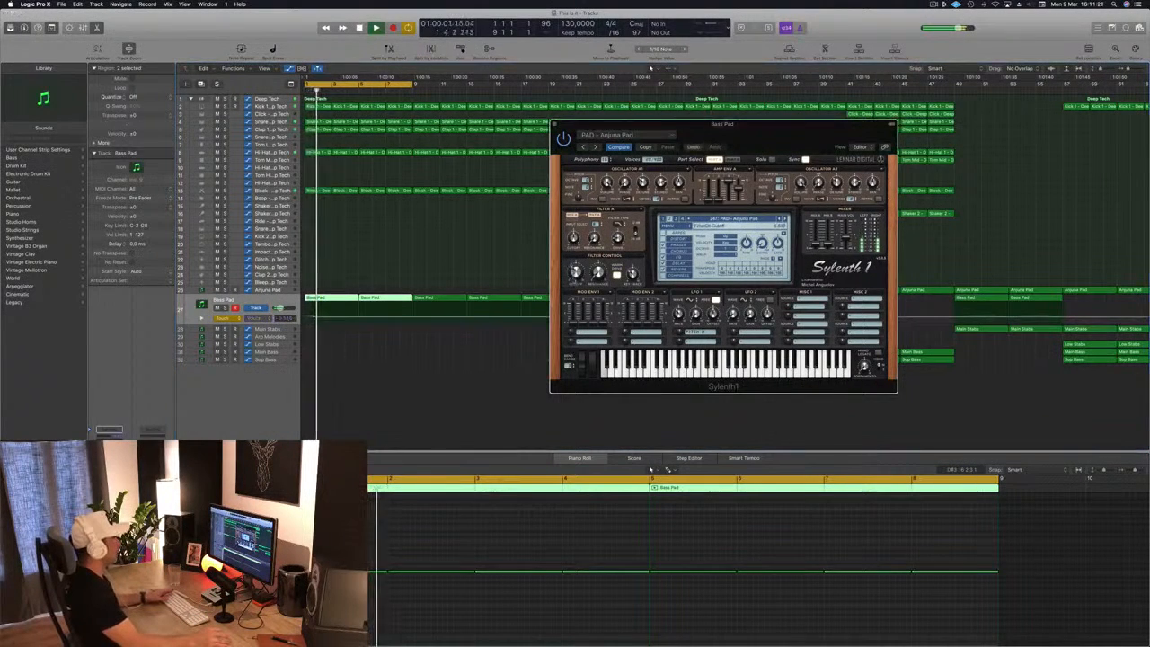
{"action": "left_click_drag", "start_coordinate": [575, 274], "coordinate": [574, 291]}
{"action": "key", "text": "space"}
{"action": "left_click", "coordinate": [553, 125]}
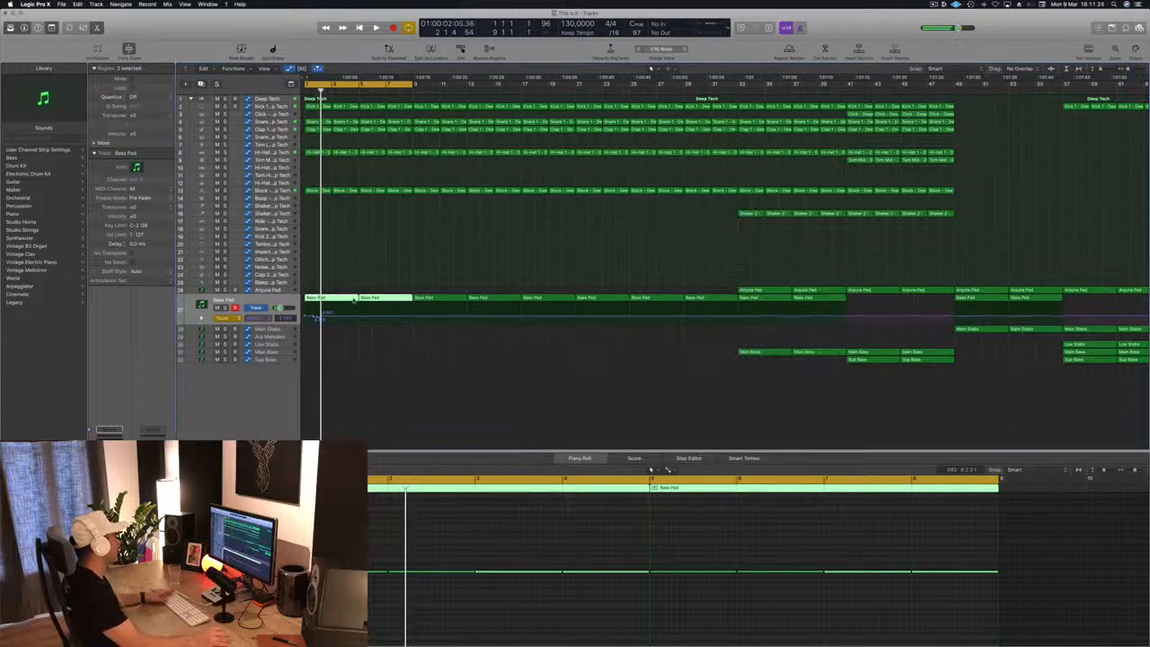
Place cutoff automation points at bars 1, 5 and 9 on the Bass Pad track and set its automation mode to Read.
{"action": "left_click", "coordinate": [325, 317]}
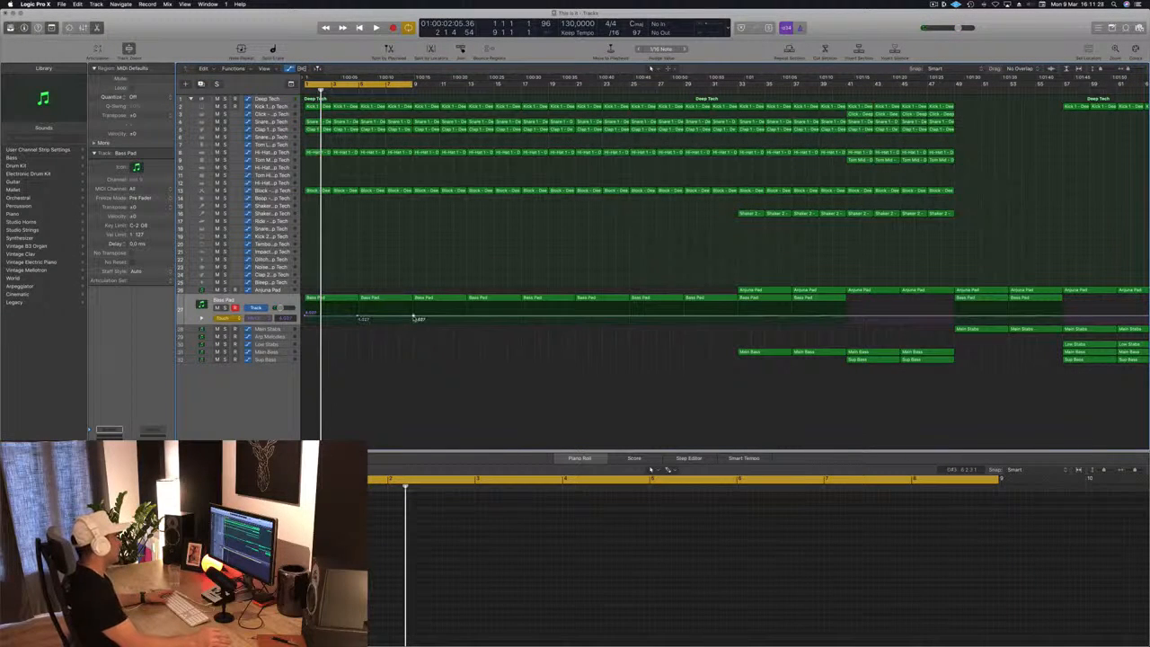
{"action": "left_click", "coordinate": [356, 317]}
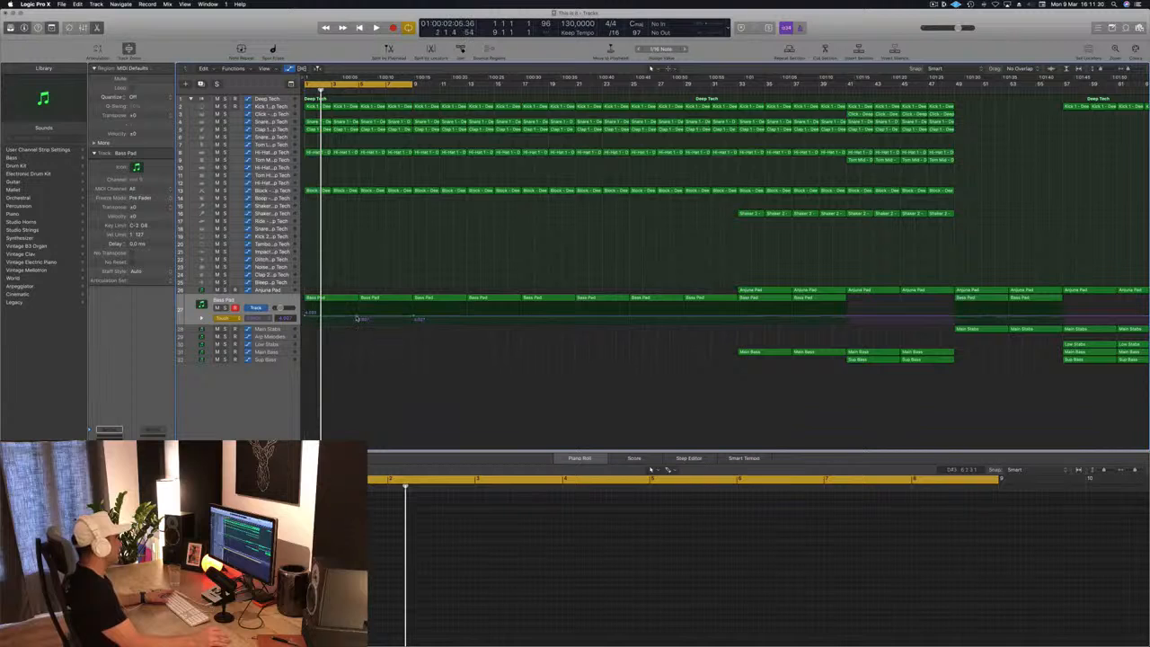
{"action": "left_click_drag", "start_coordinate": [356, 317], "coordinate": [359, 319]}
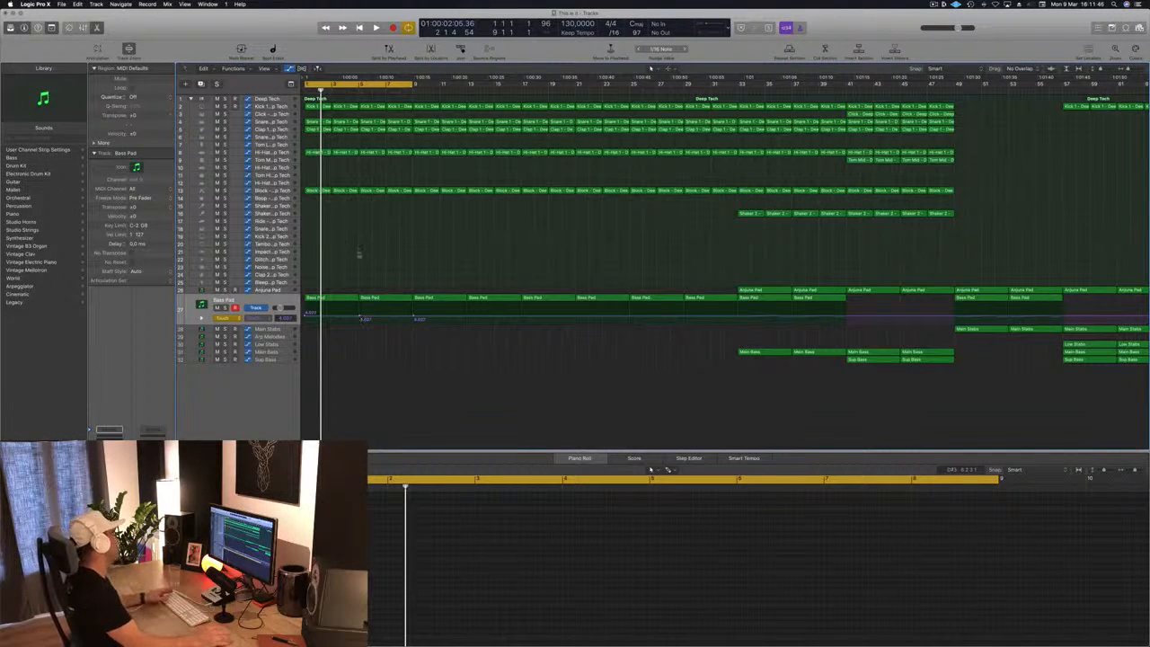
{"action": "left_click", "coordinate": [224, 319]}
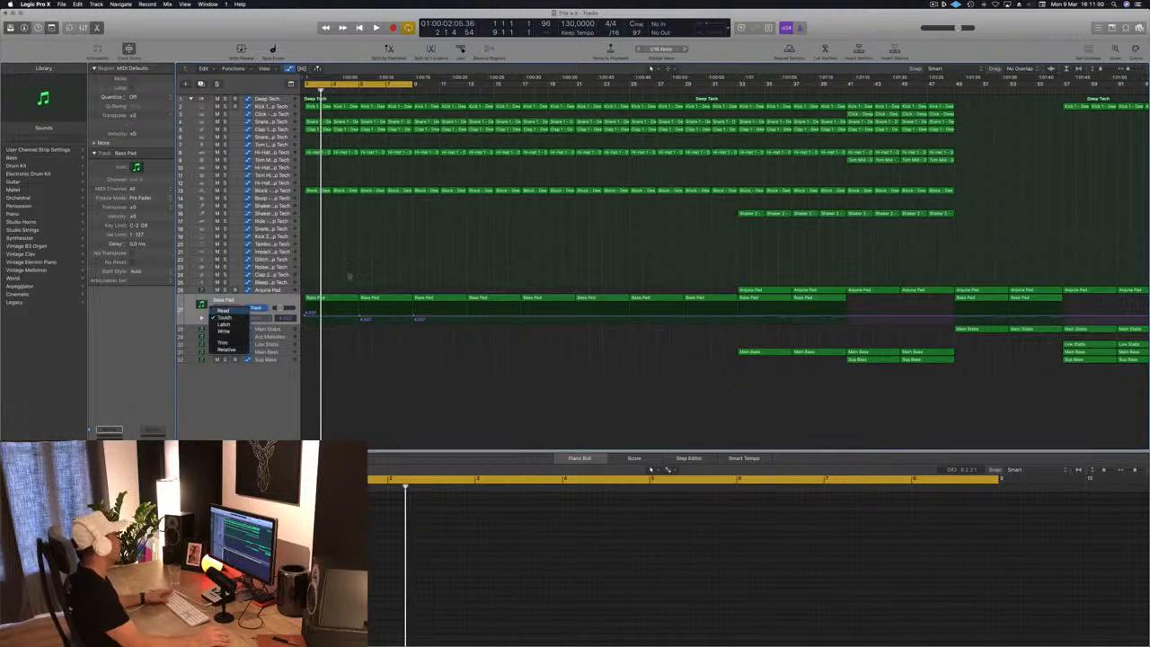
{"action": "left_click", "coordinate": [223, 310]}
Shape the Bass Pad cutoff automation to rise until bar 5, drop sharply there and rise again until bar 9.
{"action": "key", "text": "space"}
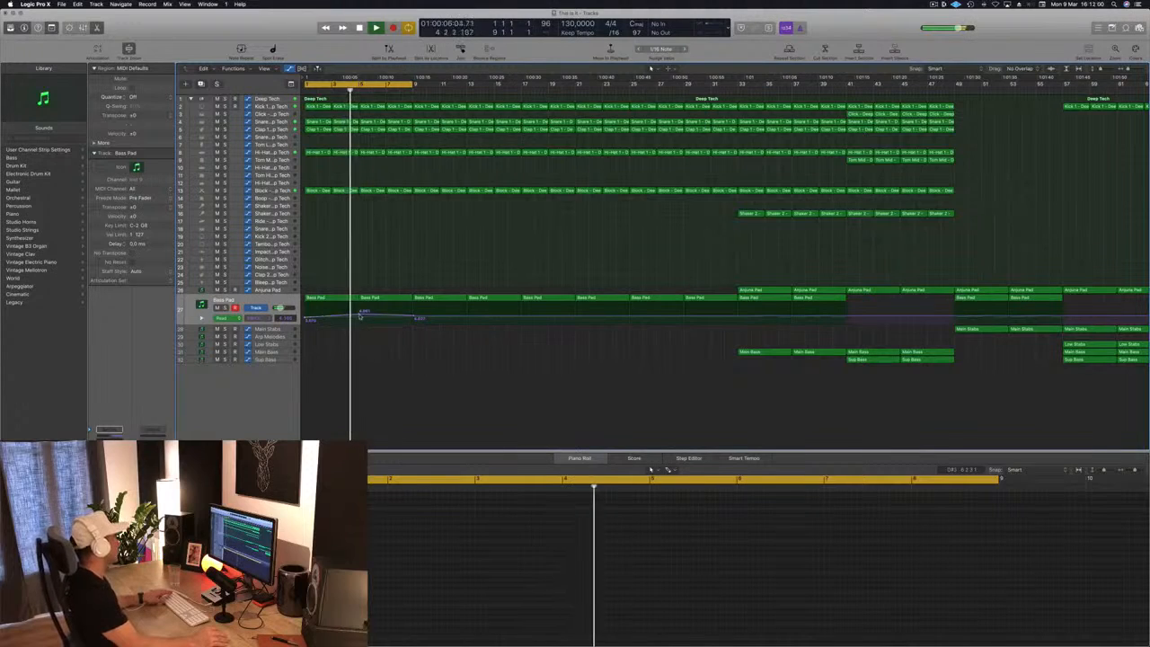
{"action": "scroll", "coordinate": [362, 316], "scroll_direction": "up", "scroll_amount": 5}
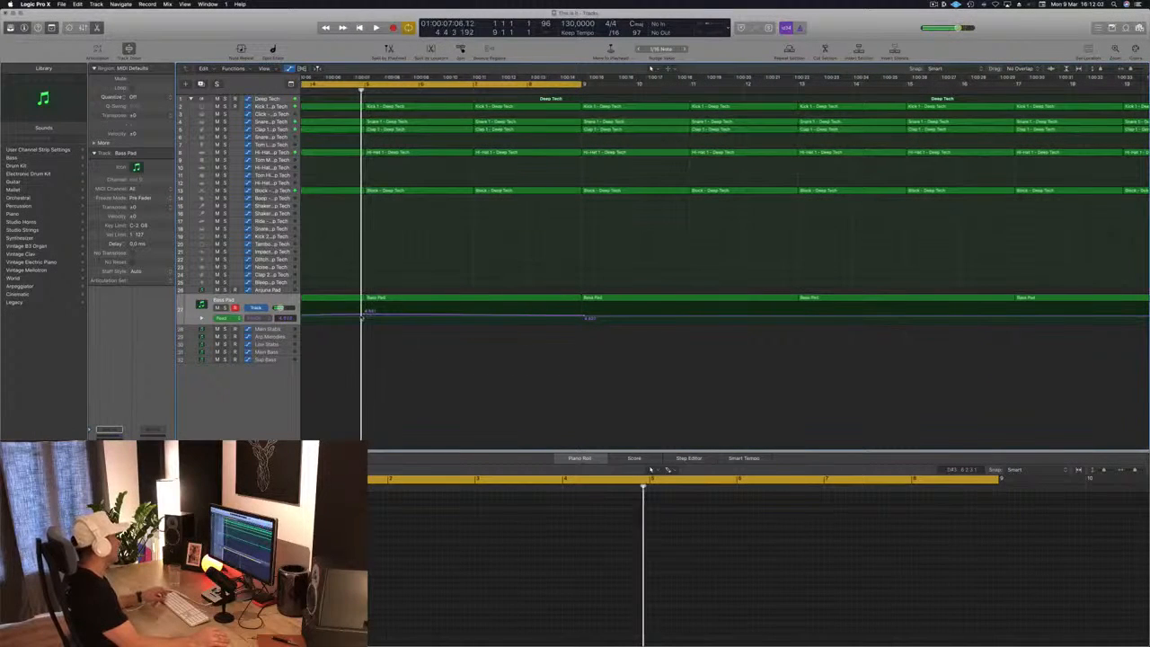
{"action": "left_click_drag", "start_coordinate": [366, 314], "coordinate": [367, 317]}
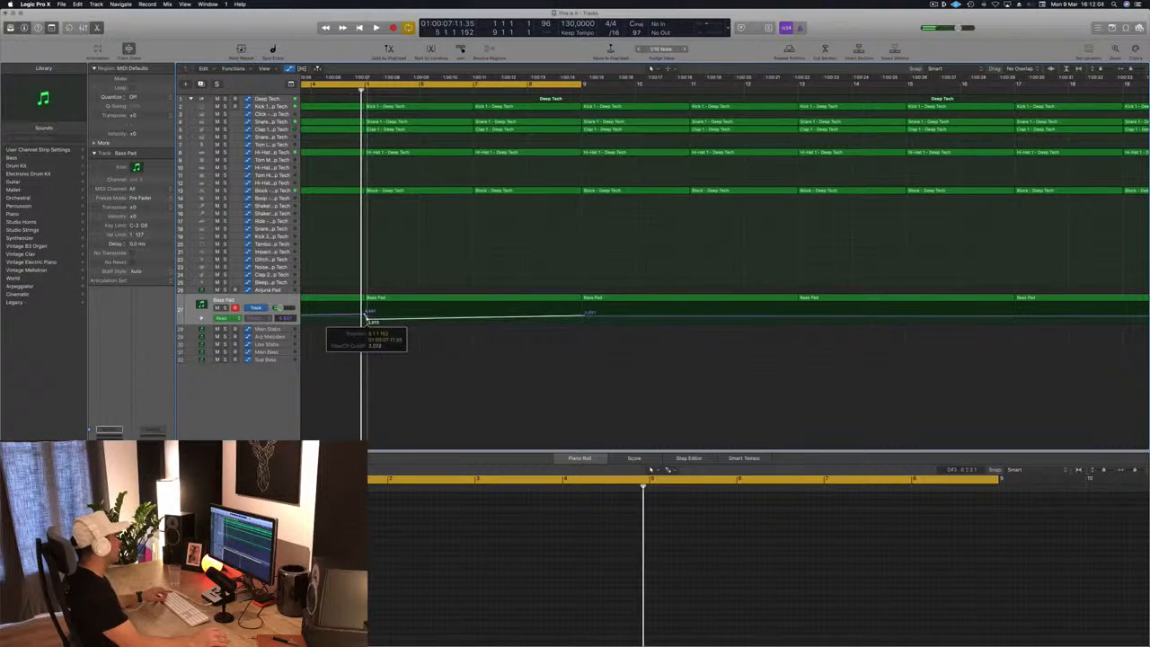
{"action": "key", "text": "space"}
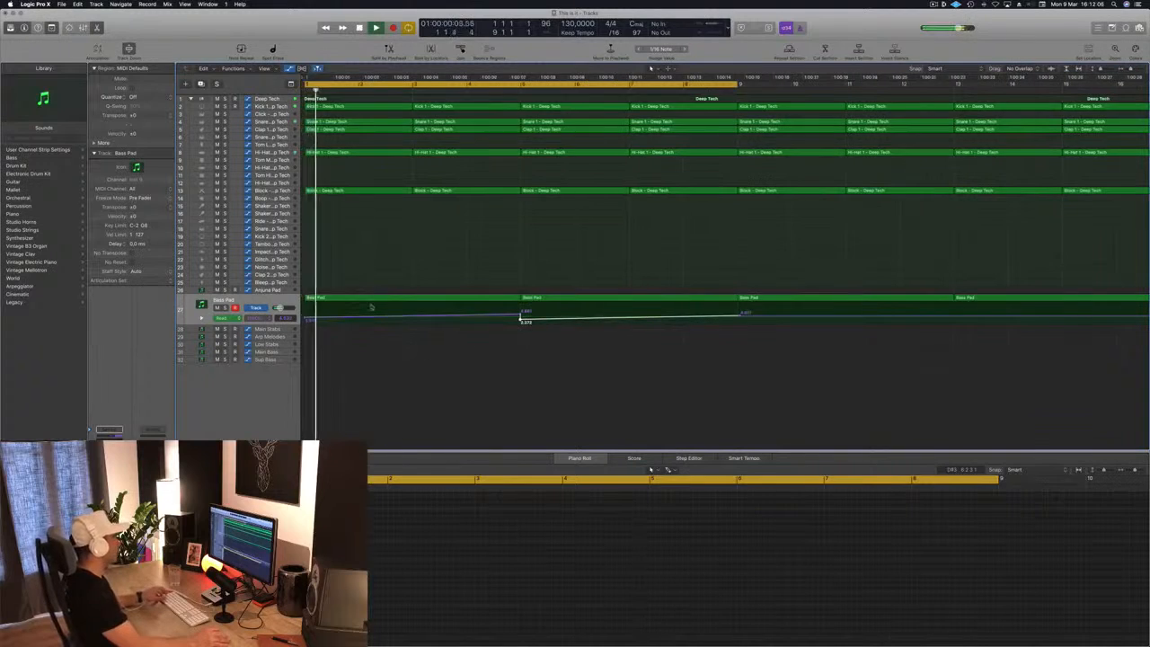
Copy the Block region from bar 3 to bar 5, thin out its notes and place it on the Clap 2 track.
{"action": "scroll", "coordinate": [371, 307], "scroll_direction": "down", "scroll_amount": 4}
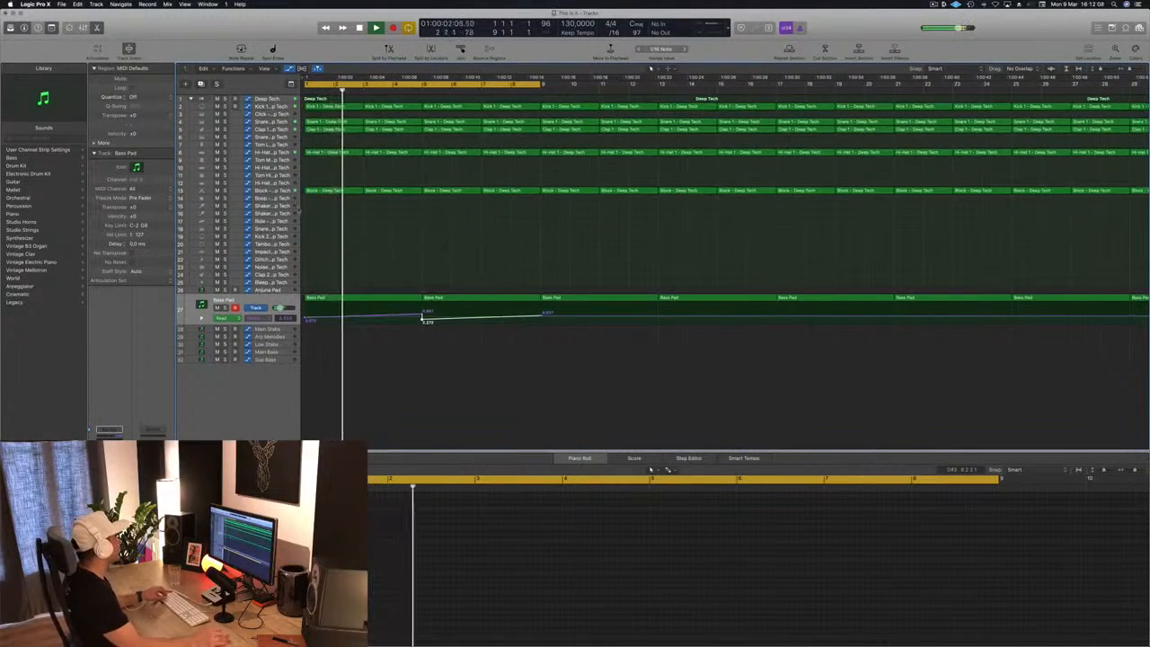
{"action": "scroll", "coordinate": [333, 216], "scroll_direction": "up", "scroll_amount": 3}
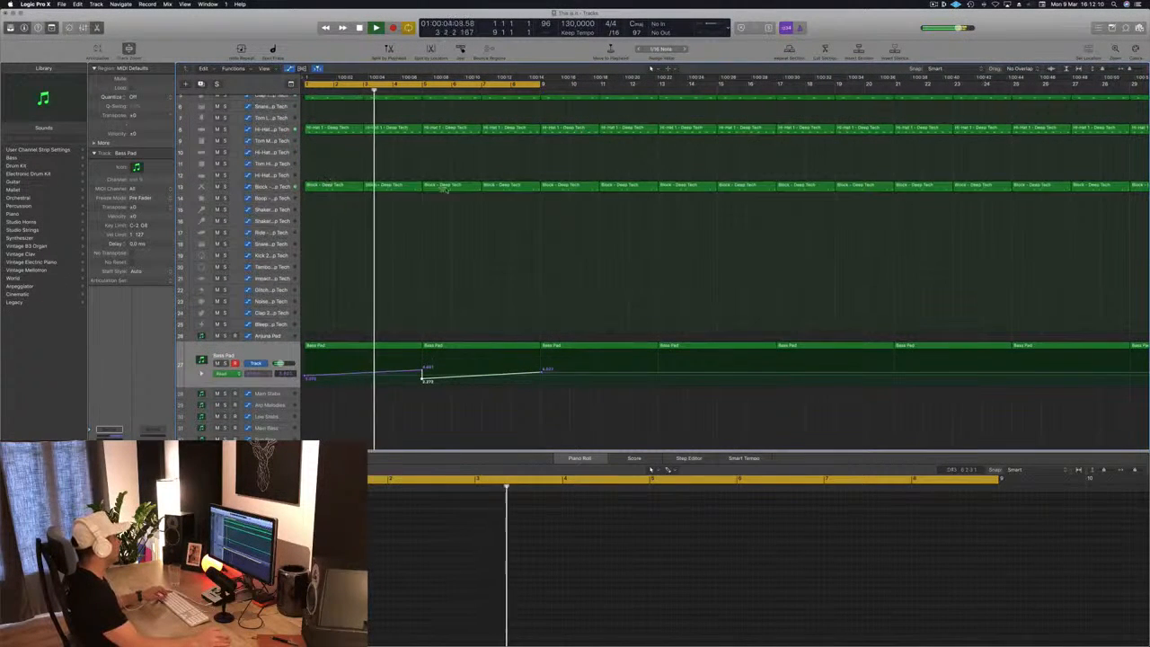
{"action": "left_click", "coordinate": [395, 186]}
{"action": "left_click_drag", "start_coordinate": [395, 186], "coordinate": [476, 285]}
{"action": "left_click_drag", "start_coordinate": [706, 530], "coordinate": [844, 562]}
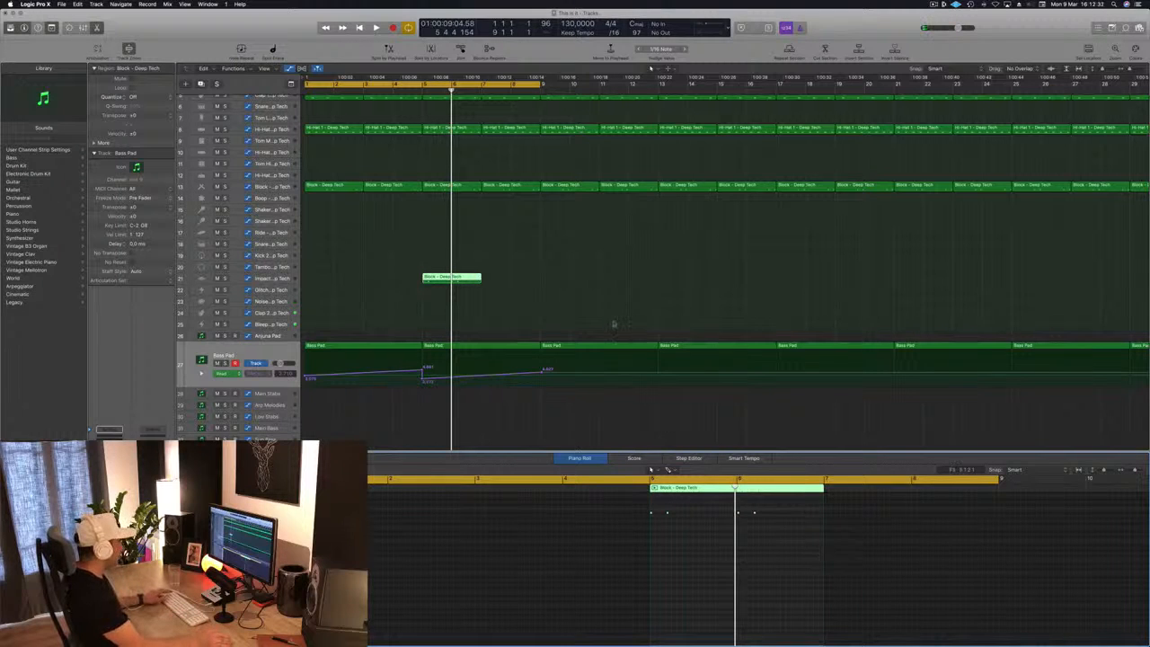
{"action": "left_click_drag", "start_coordinate": [435, 277], "coordinate": [435, 312]}
Delete the bar 6 notes from the copied Block region and play the loop from the start.
{"action": "key", "text": "space"}
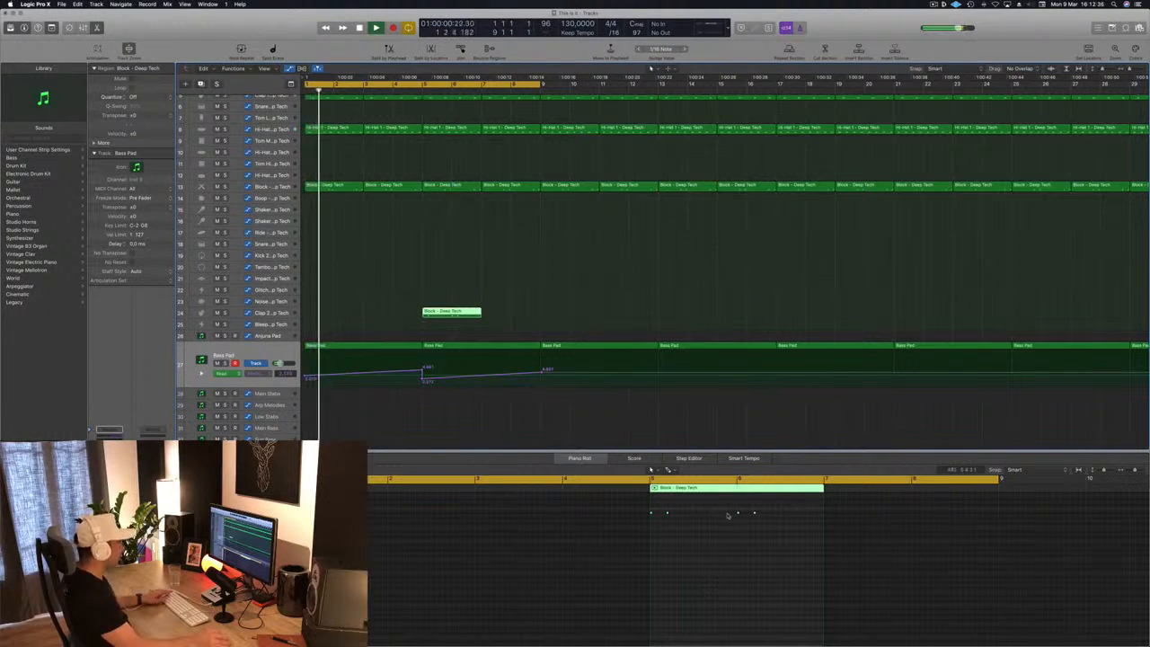
{"action": "left_click", "coordinate": [732, 516]}
{"action": "key", "text": "Delete"}
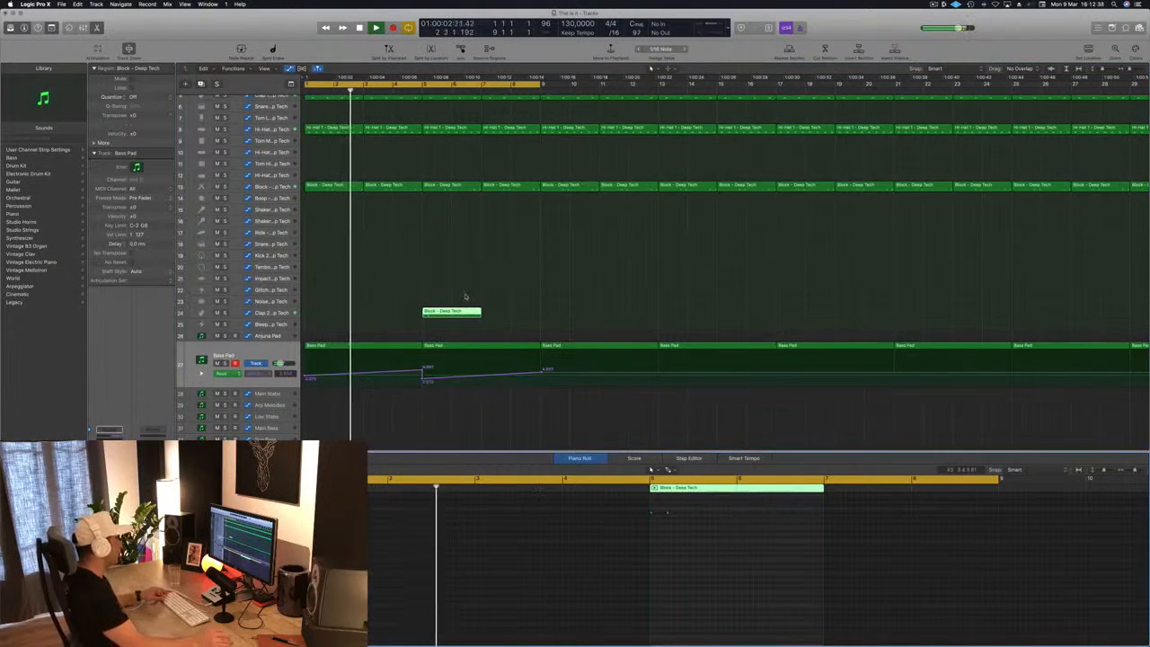
{"action": "scroll", "coordinate": [448, 313], "scroll_direction": "up", "scroll_amount": 3}
{"action": "scroll", "coordinate": [621, 309], "scroll_direction": "up", "scroll_amount": 5}
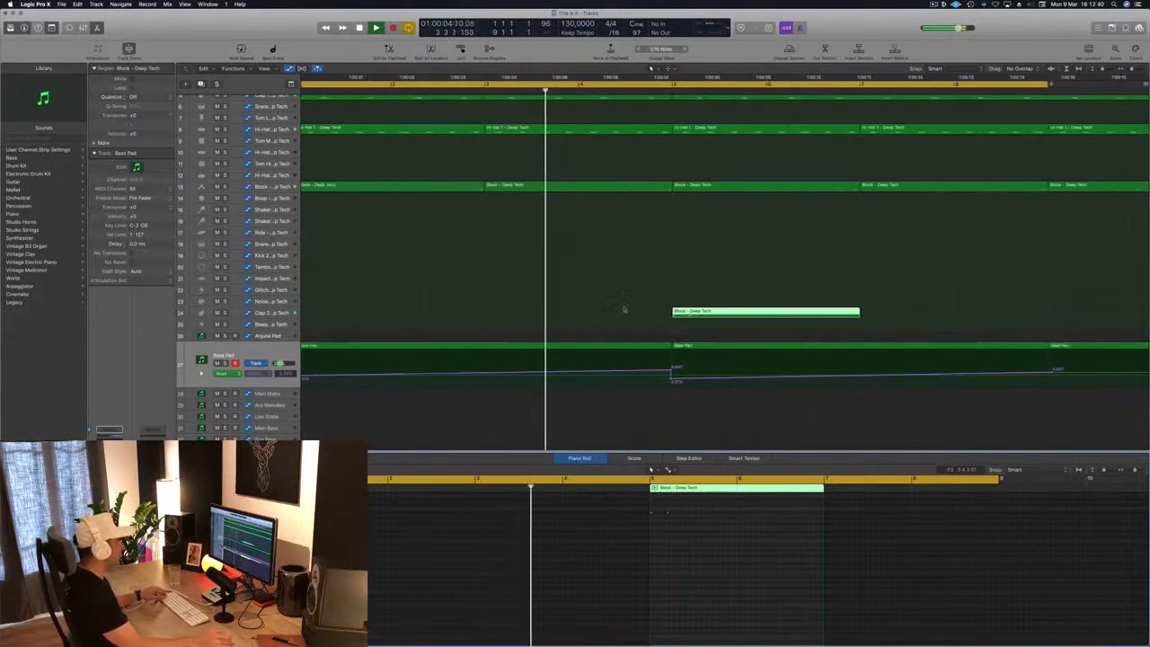
{"action": "scroll", "coordinate": [626, 297], "scroll_direction": "down", "scroll_amount": 4}
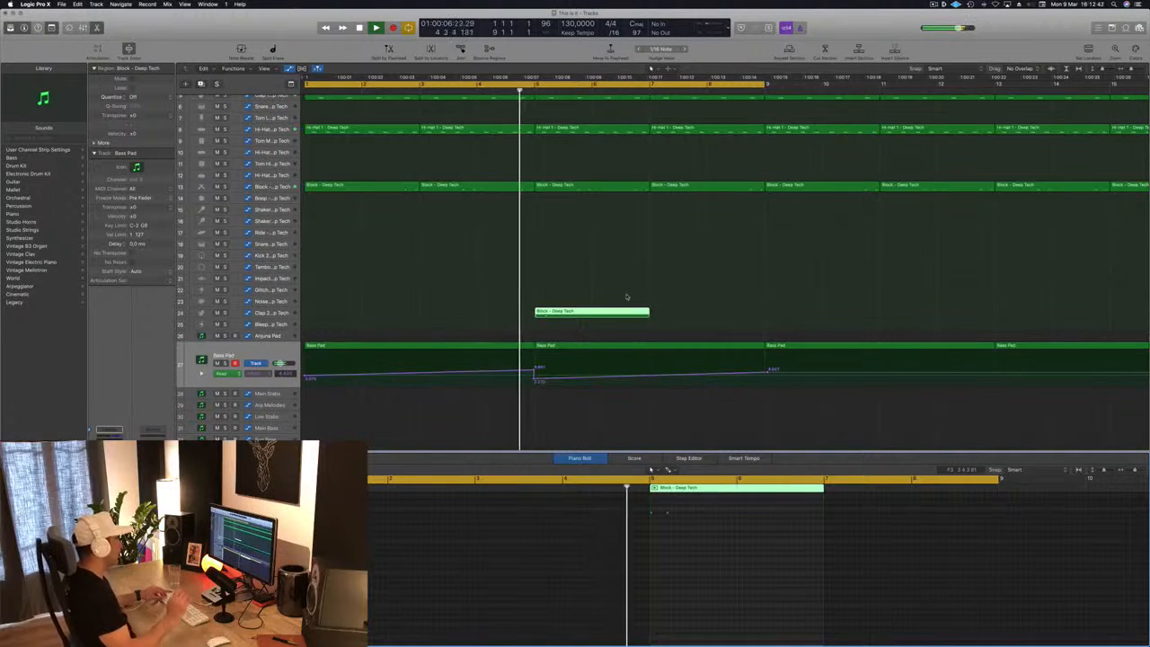
{"action": "key", "text": "Return"}
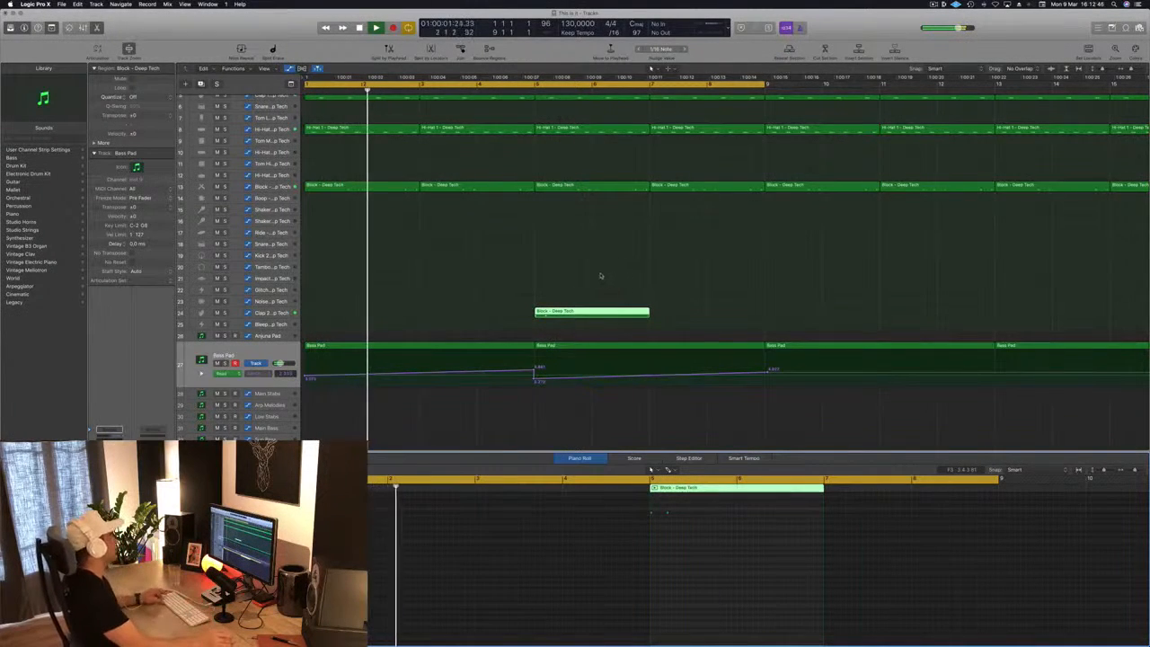
Select the Clap 2 track and play the loop to audition its bar 5 region with the arrangement.
{"action": "scroll", "coordinate": [551, 401], "scroll_direction": "down", "scroll_amount": 5}
{"action": "left_click", "coordinate": [272, 313]}
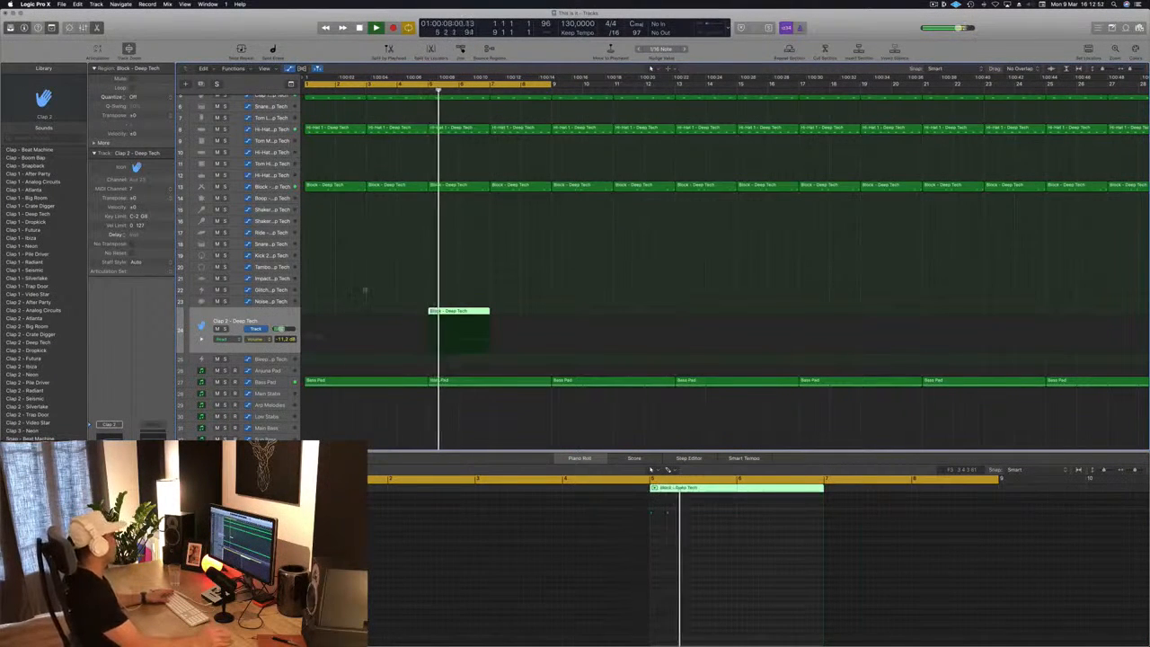
{"action": "key", "text": "space"}
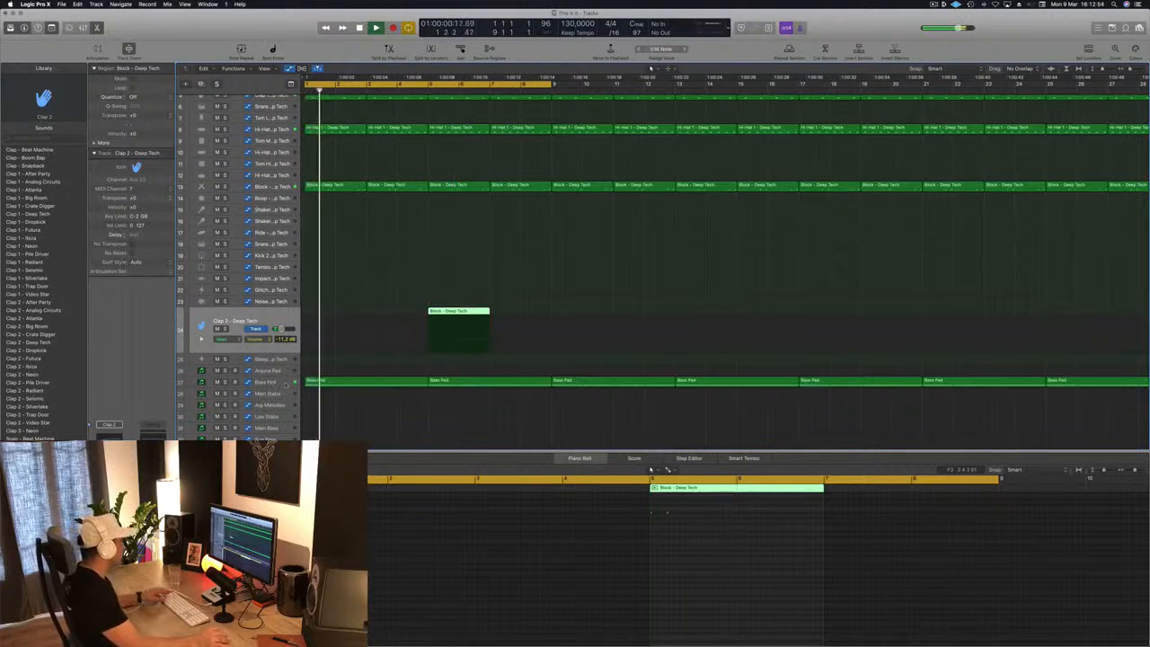
Add a steep final rise to the Bass Pad cutoff automation just before the bar 5 drop and play the loop.
{"action": "left_click", "coordinate": [267, 382]}
{"action": "key", "text": "super+Right"}
{"action": "key", "text": "super+Right"}
{"action": "key", "text": "super+Right"}
{"action": "key", "text": "super+Right"}
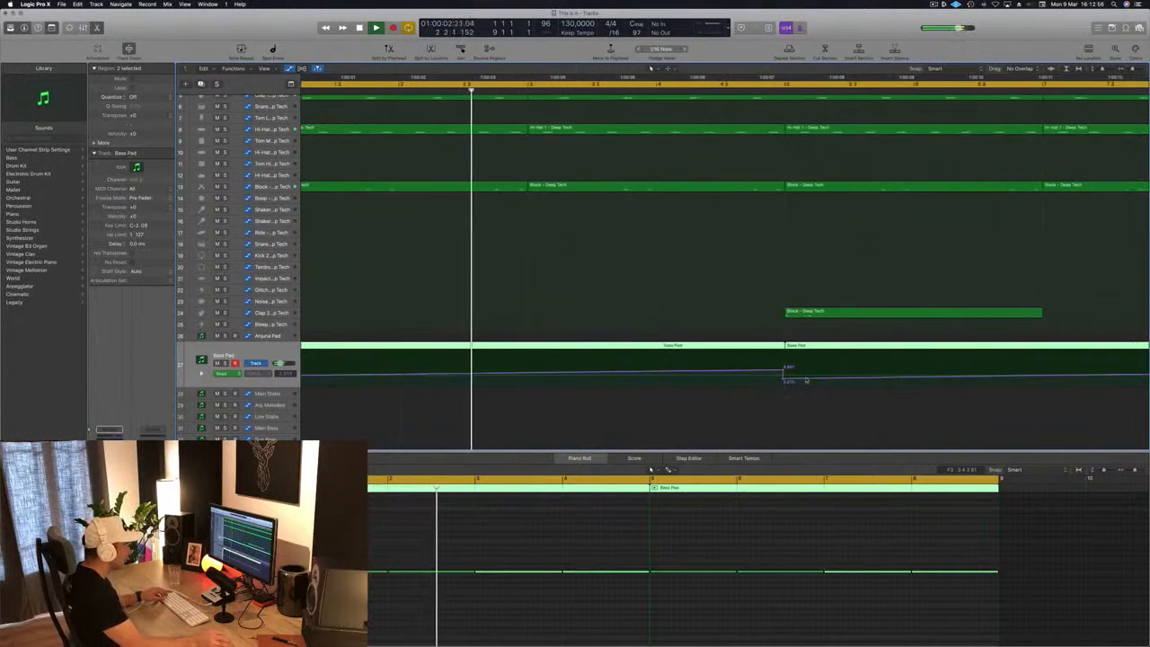
{"action": "left_click", "coordinate": [784, 378]}
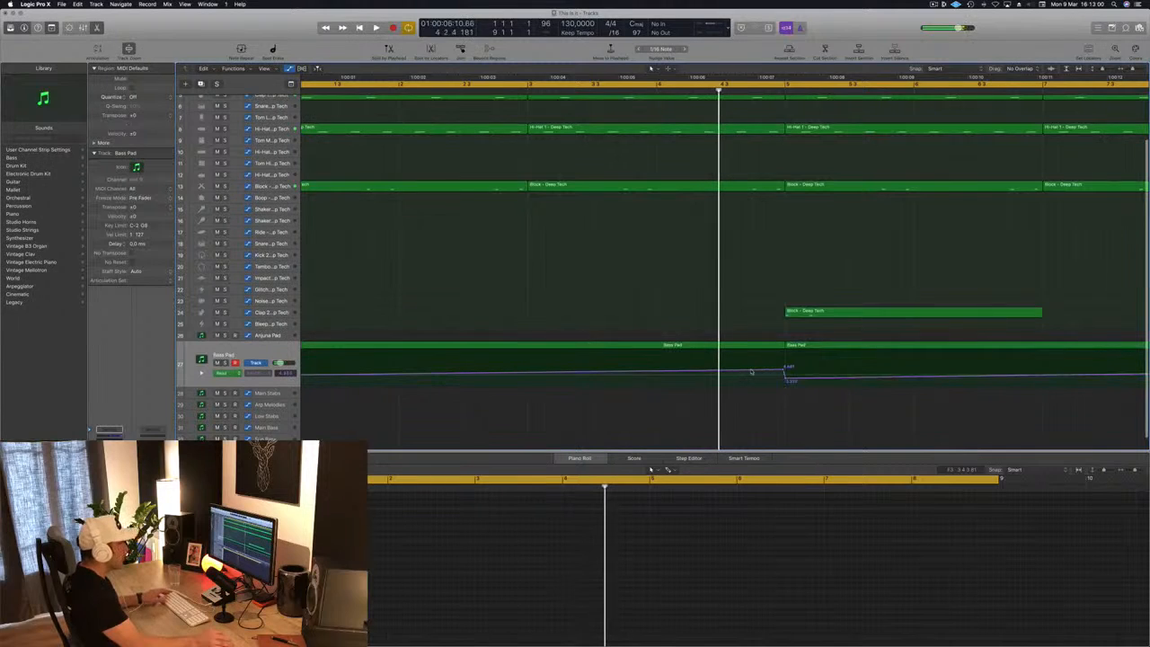
{"action": "left_click_drag", "start_coordinate": [784, 369], "coordinate": [783, 358]}
{"action": "key", "text": "space"}
{"action": "scroll", "coordinate": [585, 308], "scroll_direction": "down", "scroll_amount": 5}
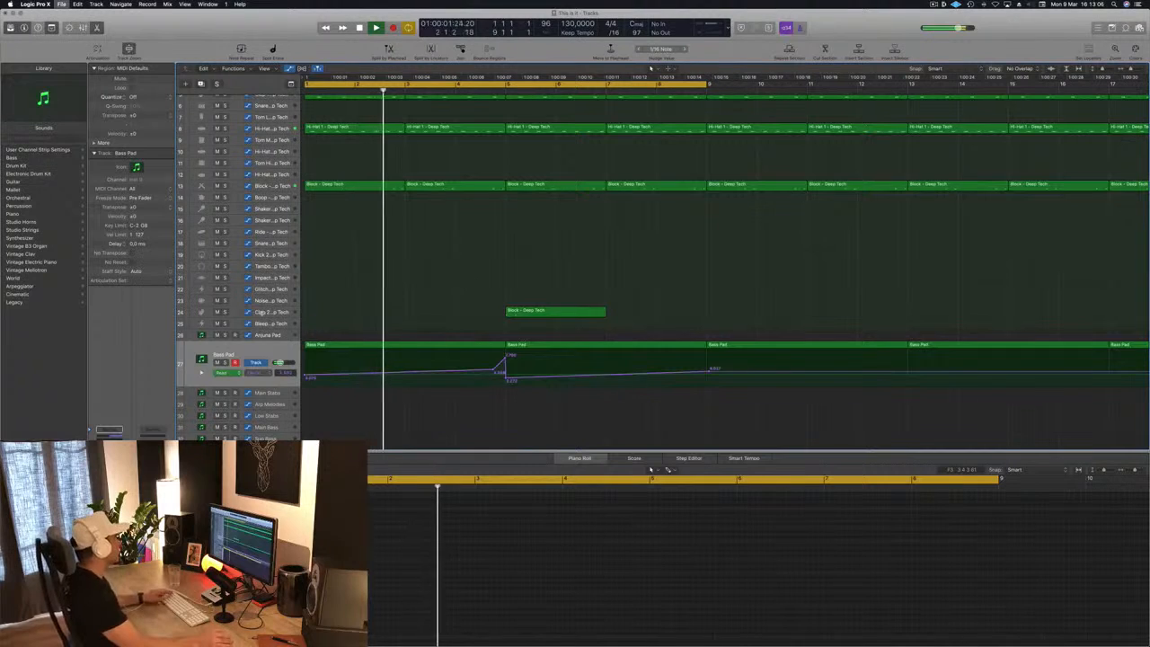
Copy the Clap 2 track's Block region from bar 5 to bar 9.
{"action": "left_click", "coordinate": [264, 314]}
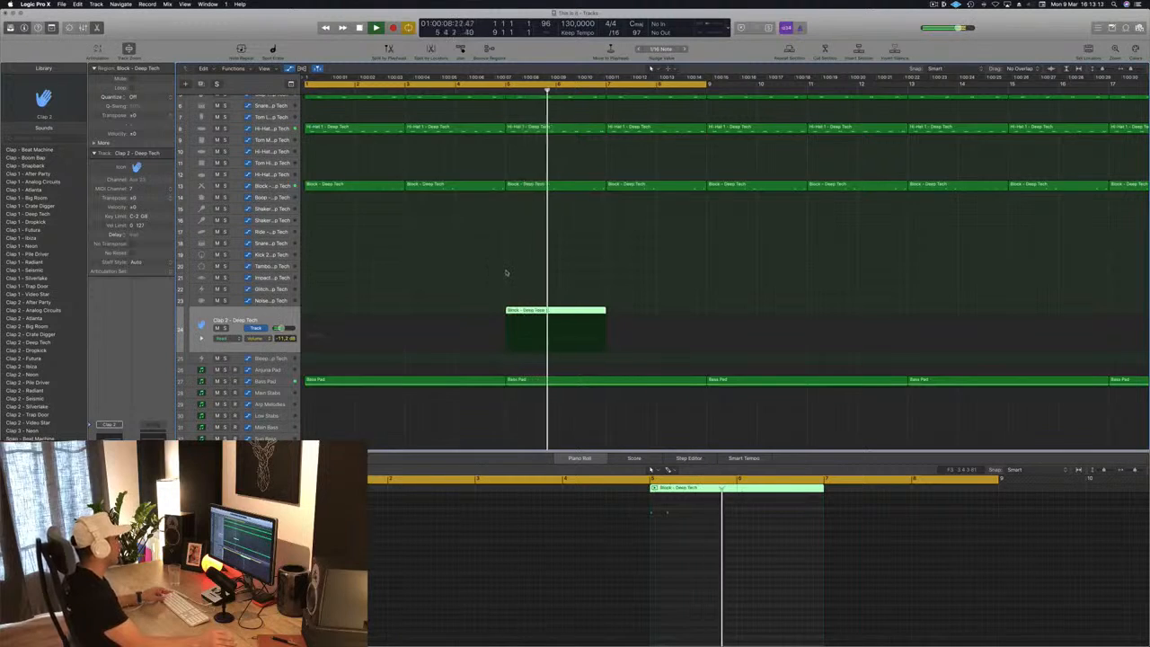
{"action": "key", "text": "super+Left"}
{"action": "key", "text": "super+Left"}
{"action": "key", "text": "super+Left"}
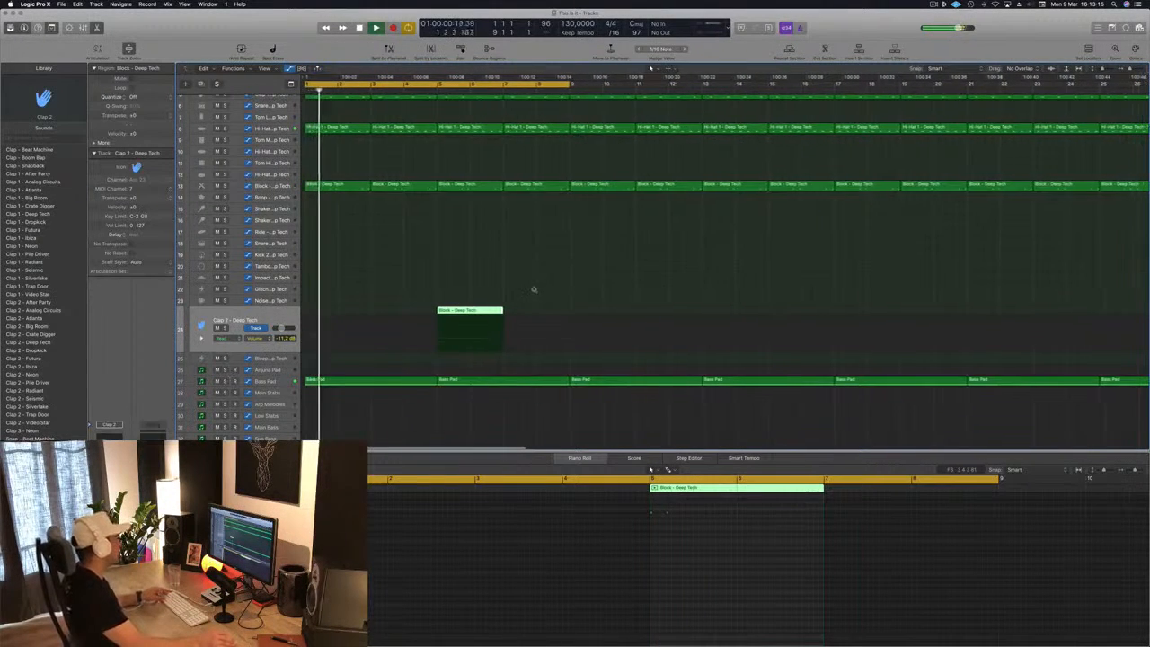
{"action": "key", "text": "super+Left"}
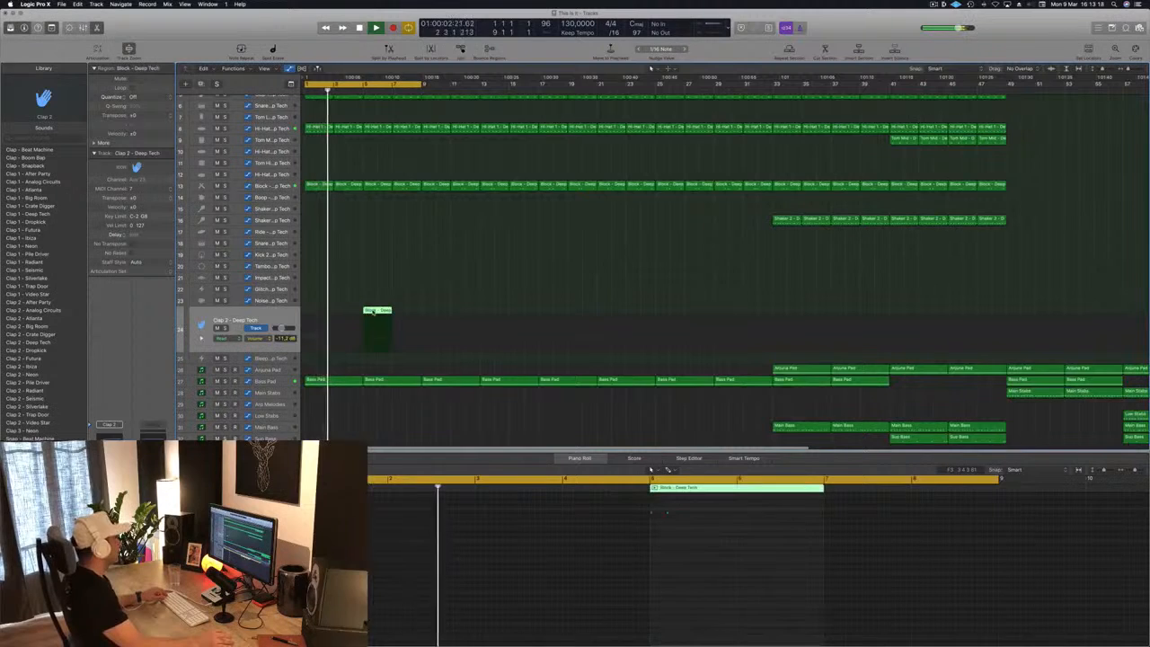
{"action": "left_click_drag", "start_coordinate": [374, 310], "coordinate": [435, 317]}
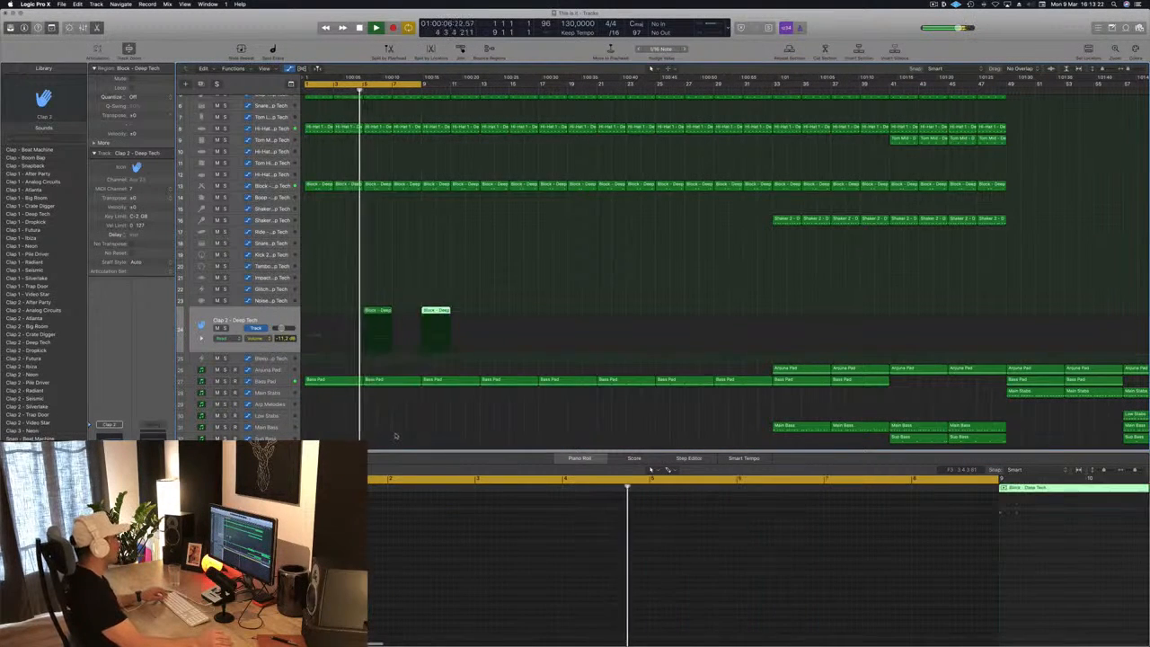
Replace the Bass Pad region at bar 5 with a copy of the bar 1 region including its cutoff automation.
{"action": "left_click", "coordinate": [354, 382]}
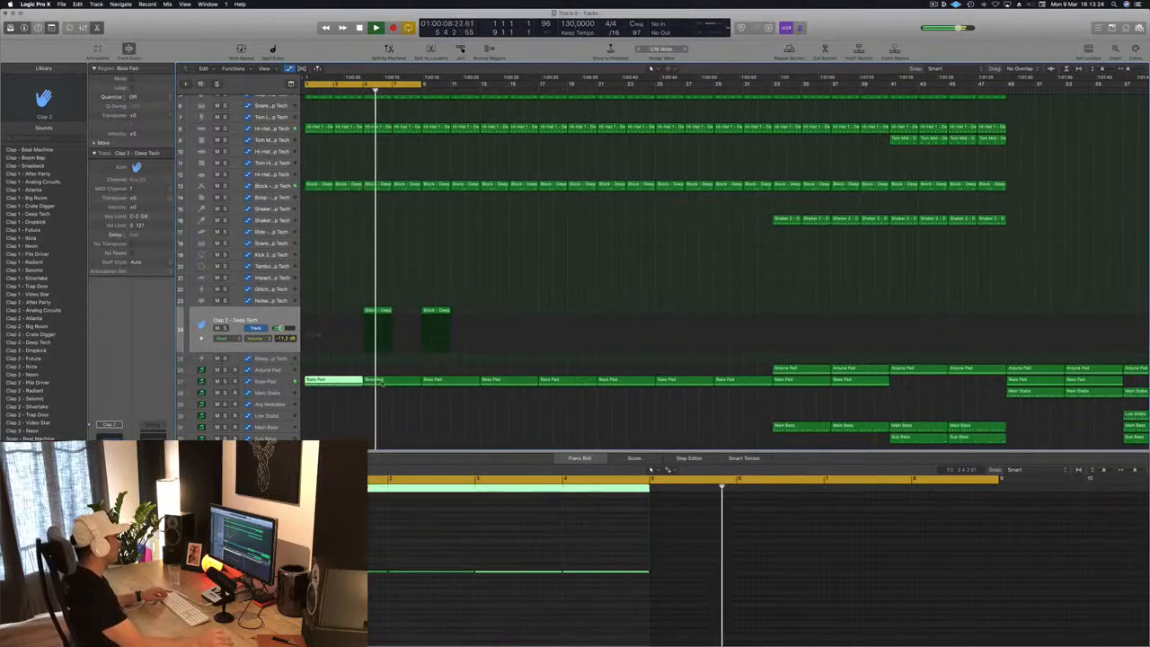
{"action": "left_click", "coordinate": [379, 382]}
{"action": "left_click", "coordinate": [269, 382]}
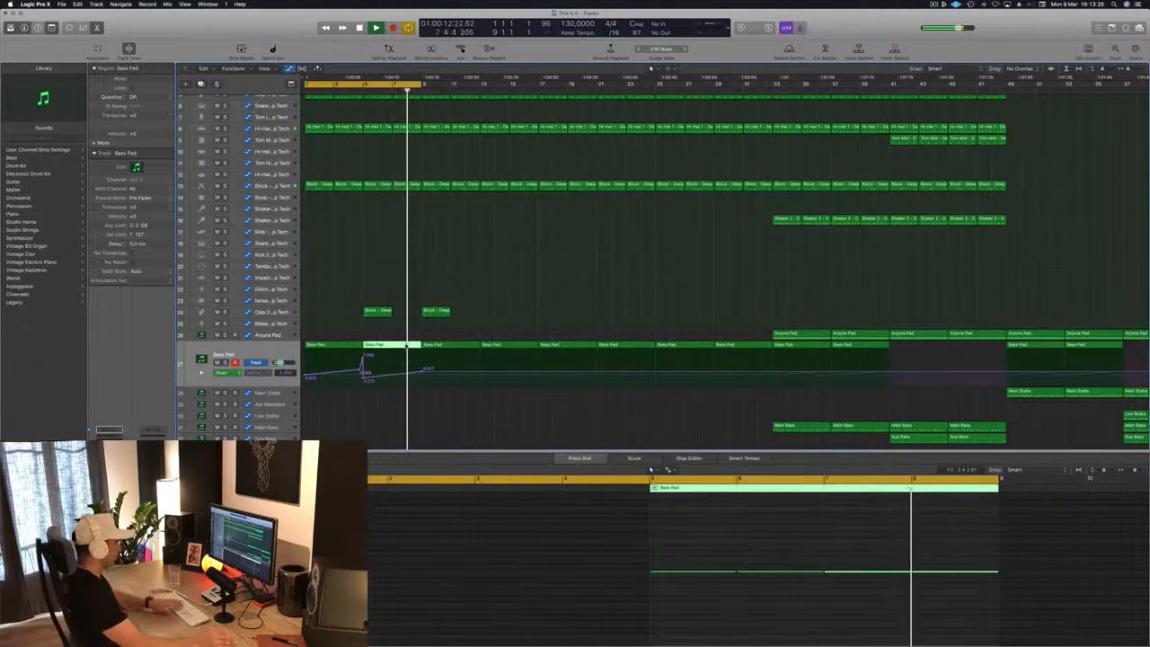
{"action": "key", "text": "Delete"}
{"action": "left_click", "coordinate": [333, 347]}
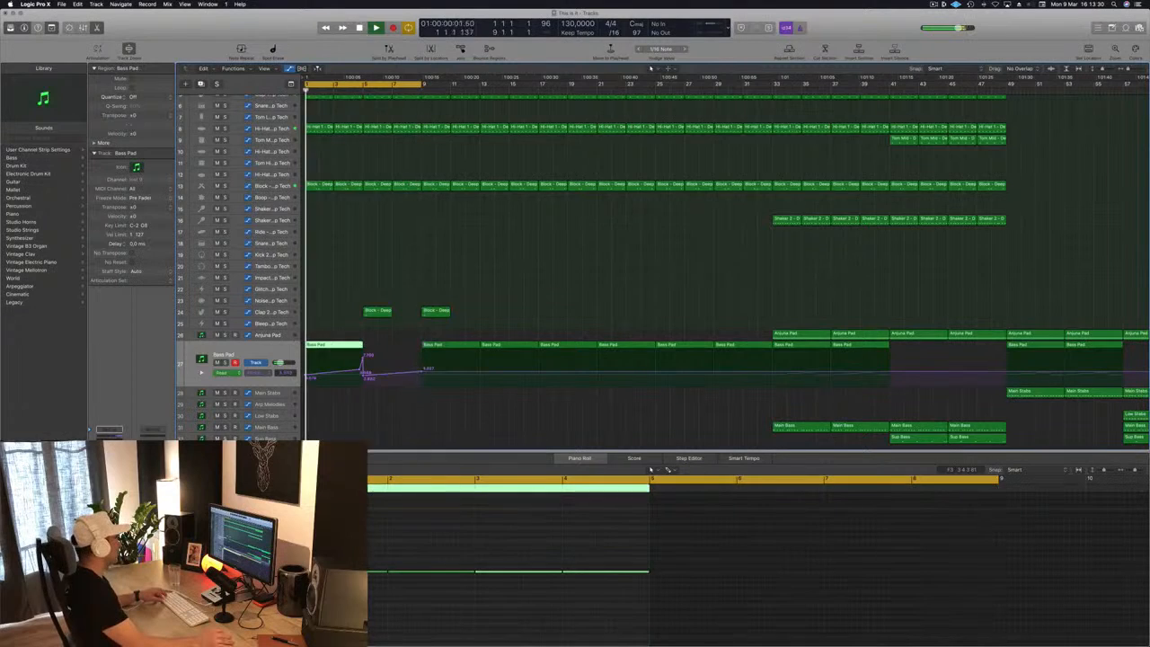
{"action": "left_click_drag", "start_coordinate": [332, 347], "coordinate": [393, 354]}
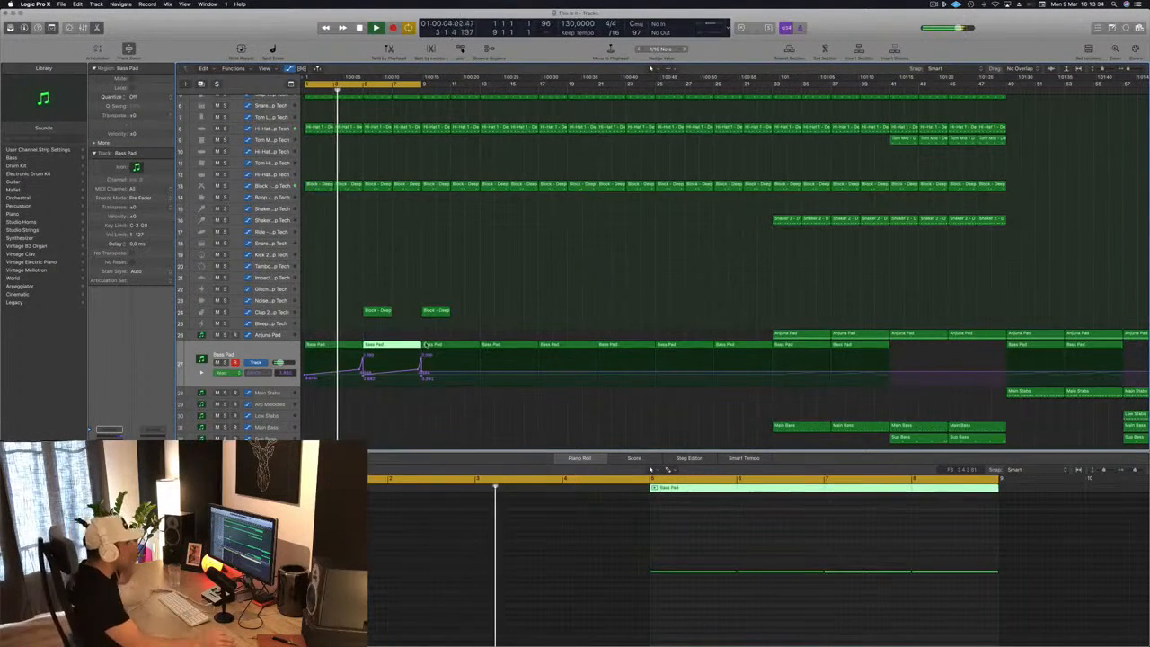
Replace the Bass Pad regions at bars 9 and 13 with copies of the two preceding automated regions and save the project.
{"action": "mouse_move", "coordinate": [452, 333]}
{"action": "left_mouse_down"}
{"action": "mouse_move", "coordinate": [490, 347]}
{"action": "mouse_move", "coordinate": [329, 346]}
{"action": "mouse_move", "coordinate": [446, 353]}
{"action": "left_mouse_up"}
{"action": "key", "text": "Delete"}
{"action": "scroll", "coordinate": [535, 313], "scroll_direction": "left", "scroll_amount": 5}
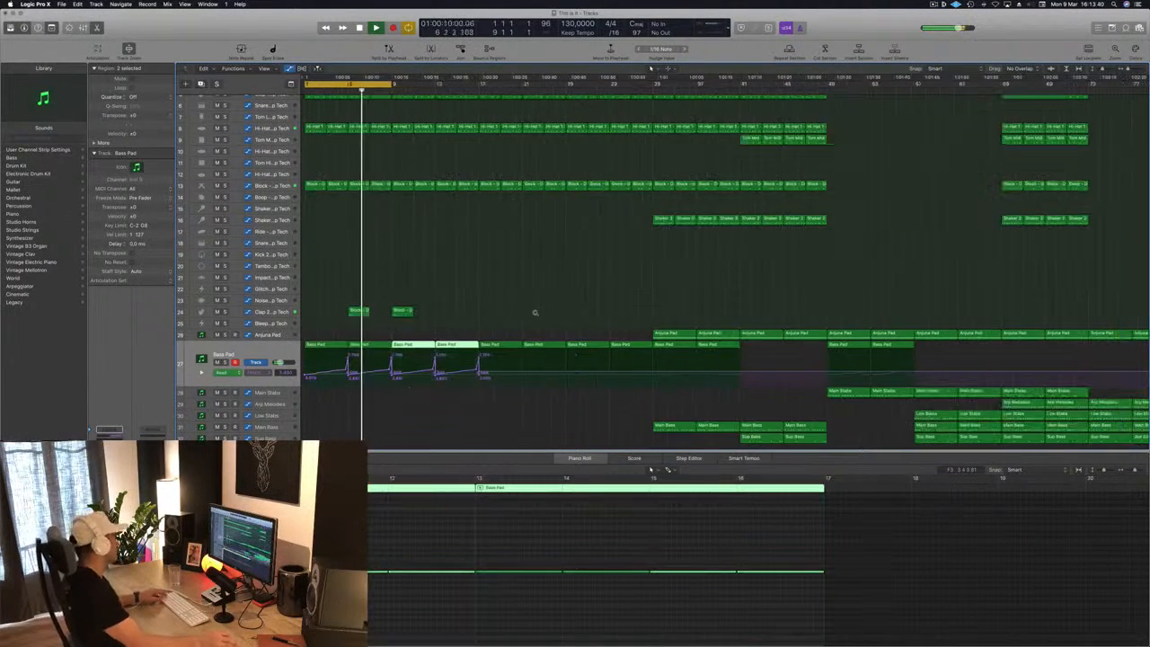
{"action": "key", "text": "super+s"}
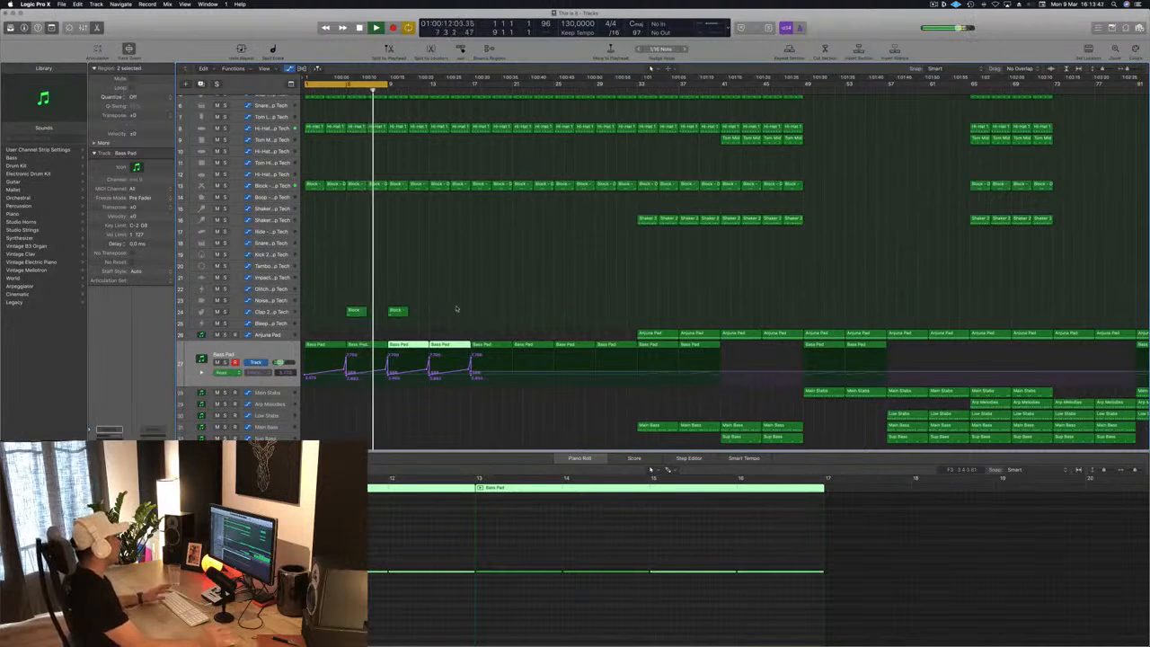
Extend the cycle range to bar 13 and raise the Clap 2 track's volume.
{"action": "scroll", "coordinate": [454, 305], "scroll_direction": "right", "scroll_amount": 2}
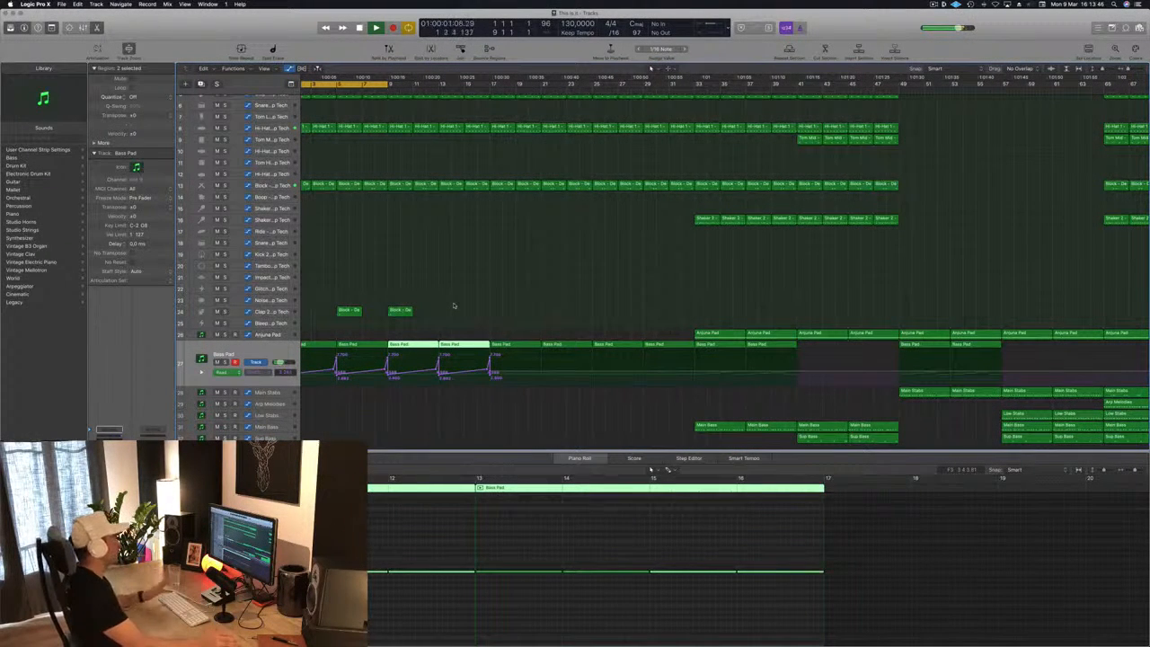
{"action": "scroll", "coordinate": [462, 303], "scroll_direction": "left", "scroll_amount": 2}
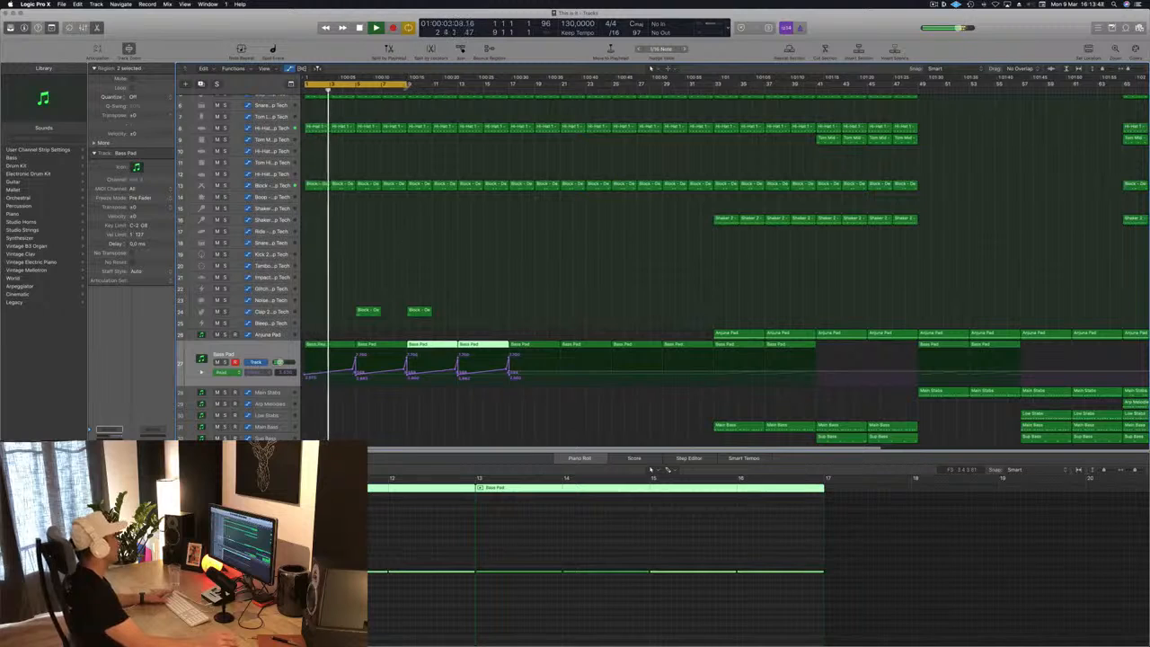
{"action": "left_click_drag", "start_coordinate": [409, 83], "coordinate": [460, 83]}
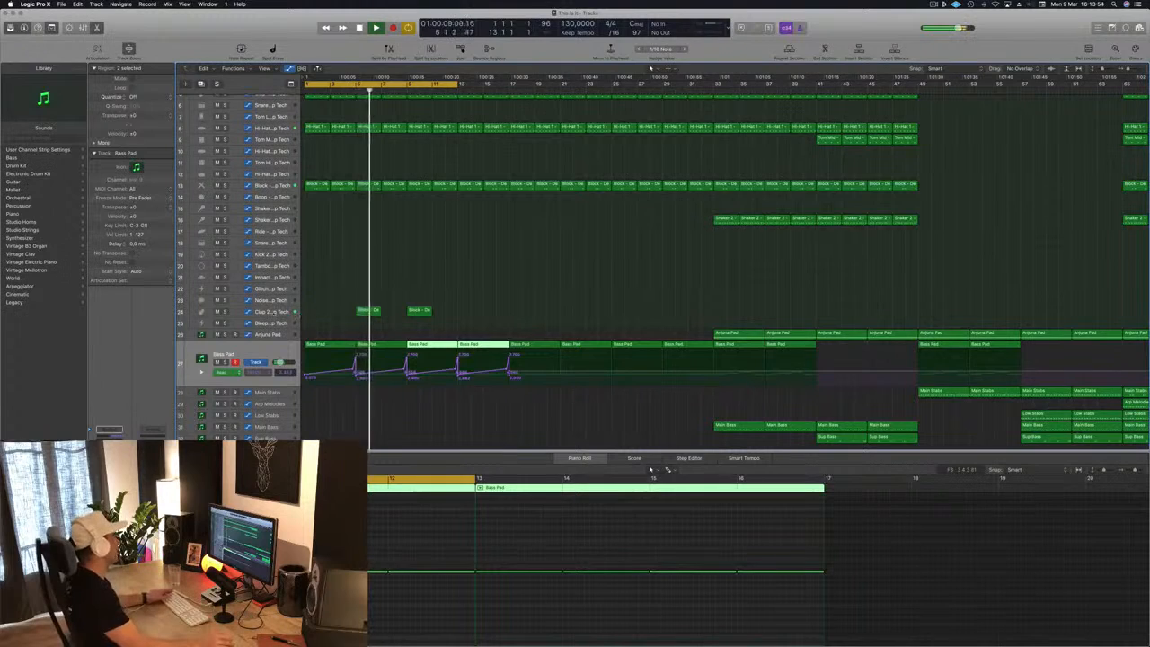
{"action": "left_click", "coordinate": [273, 313]}
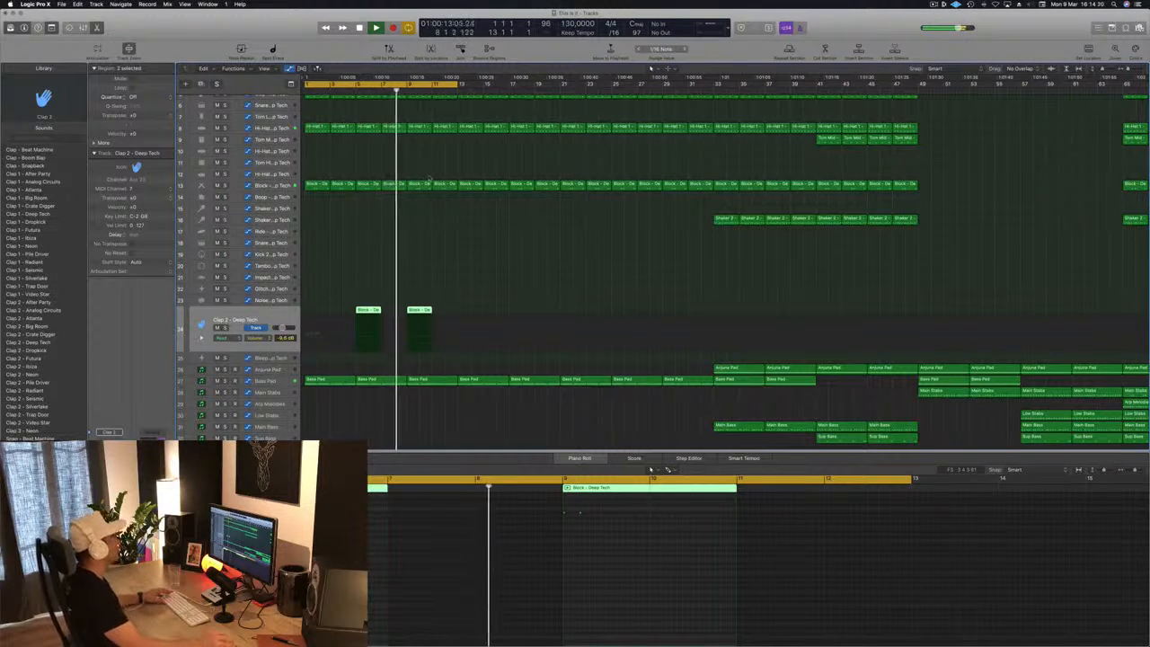
Copy the two Clap 2 regions to bars 13 and 17.
{"action": "scroll", "coordinate": [470, 206], "scroll_direction": "down", "scroll_amount": 2}
{"action": "scroll", "coordinate": [449, 229], "scroll_direction": "down", "scroll_amount": 3}
{"action": "scroll", "coordinate": [449, 228], "scroll_direction": "up", "scroll_amount": 5}
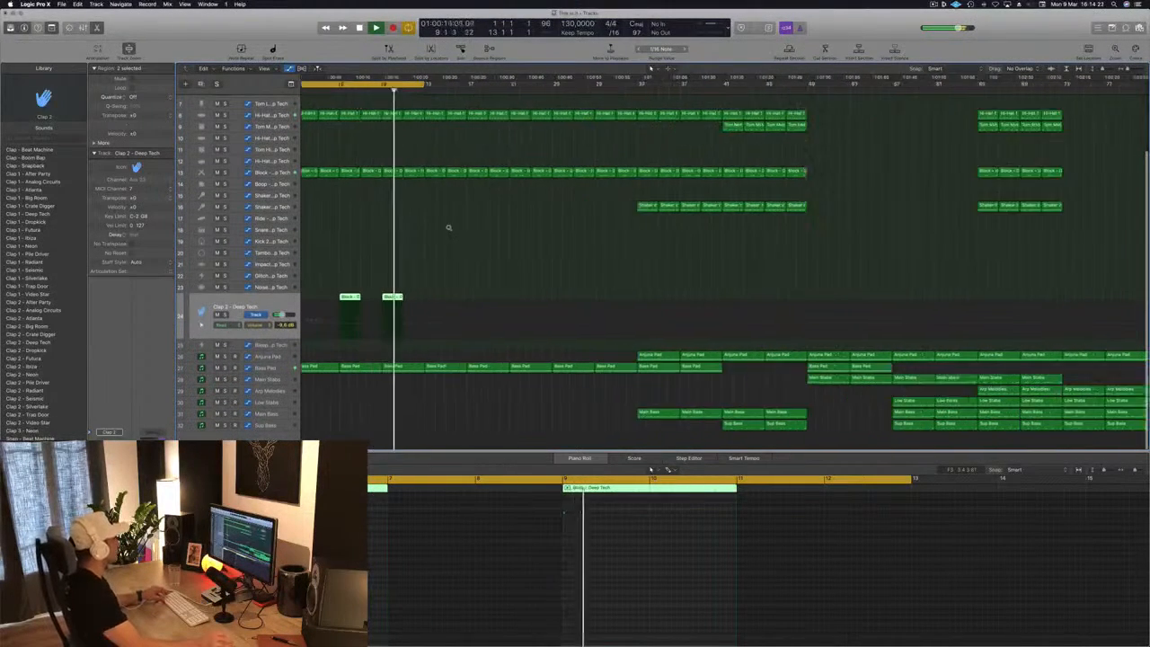
{"action": "scroll", "coordinate": [508, 237], "scroll_direction": "down", "scroll_amount": 2}
{"action": "scroll", "coordinate": [509, 235], "scroll_direction": "down", "scroll_amount": 2}
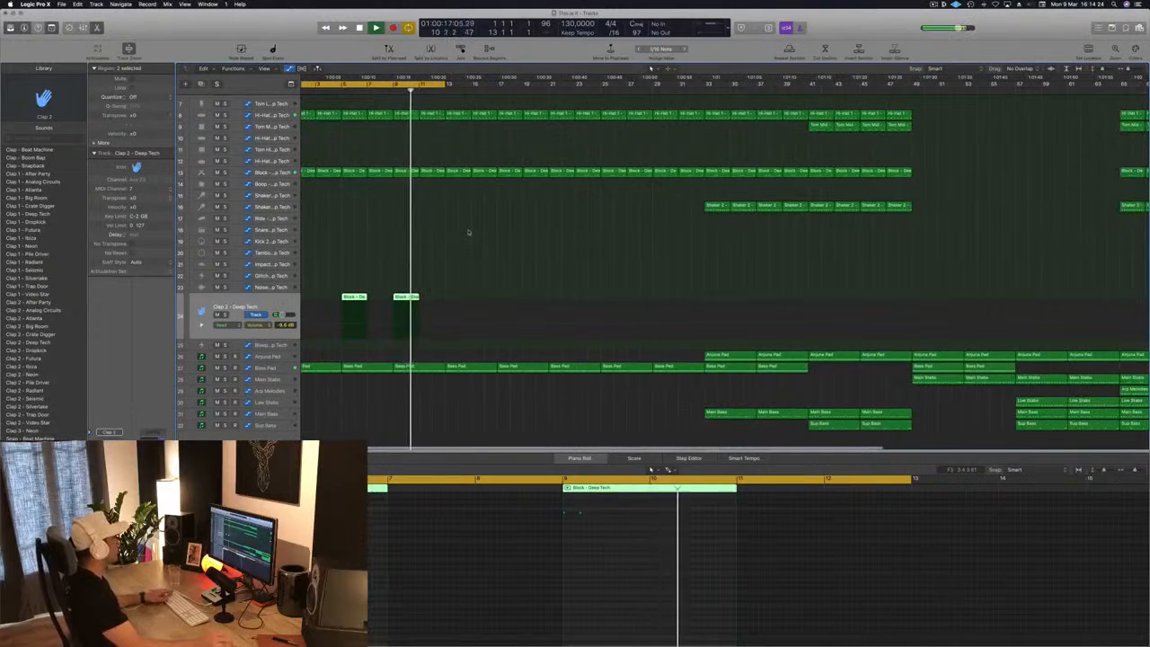
{"action": "key", "text": "Return"}
{"action": "scroll", "coordinate": [467, 230], "scroll_direction": "down", "scroll_amount": 2}
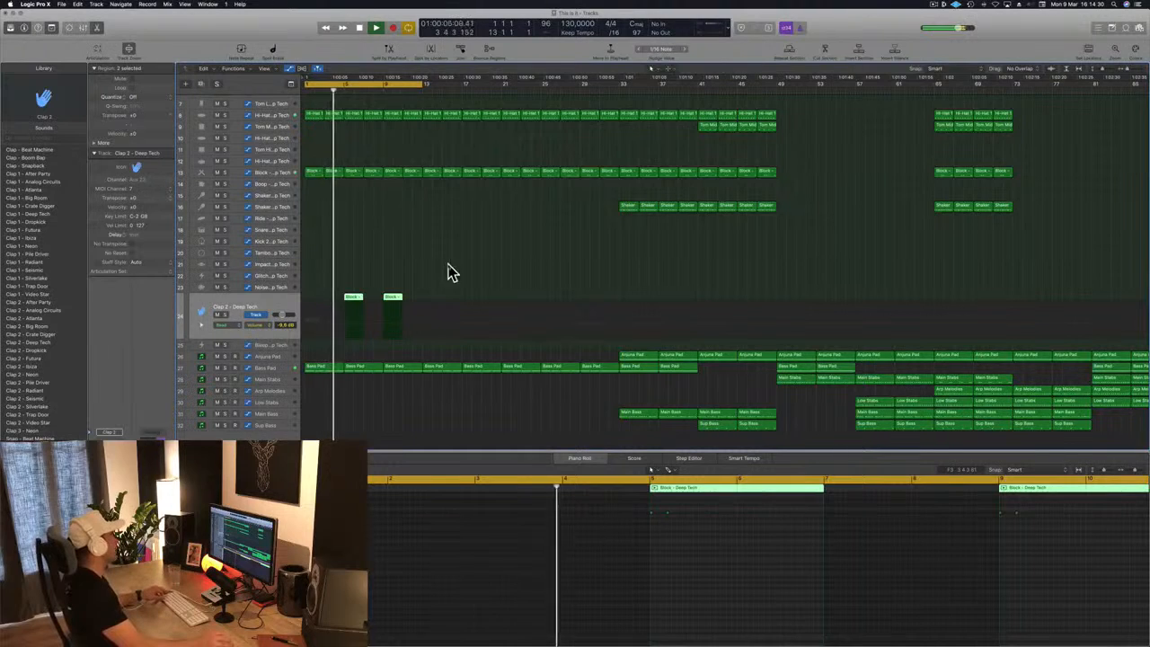
{"action": "left_click_drag", "start_coordinate": [447, 266], "coordinate": [433, 303]}
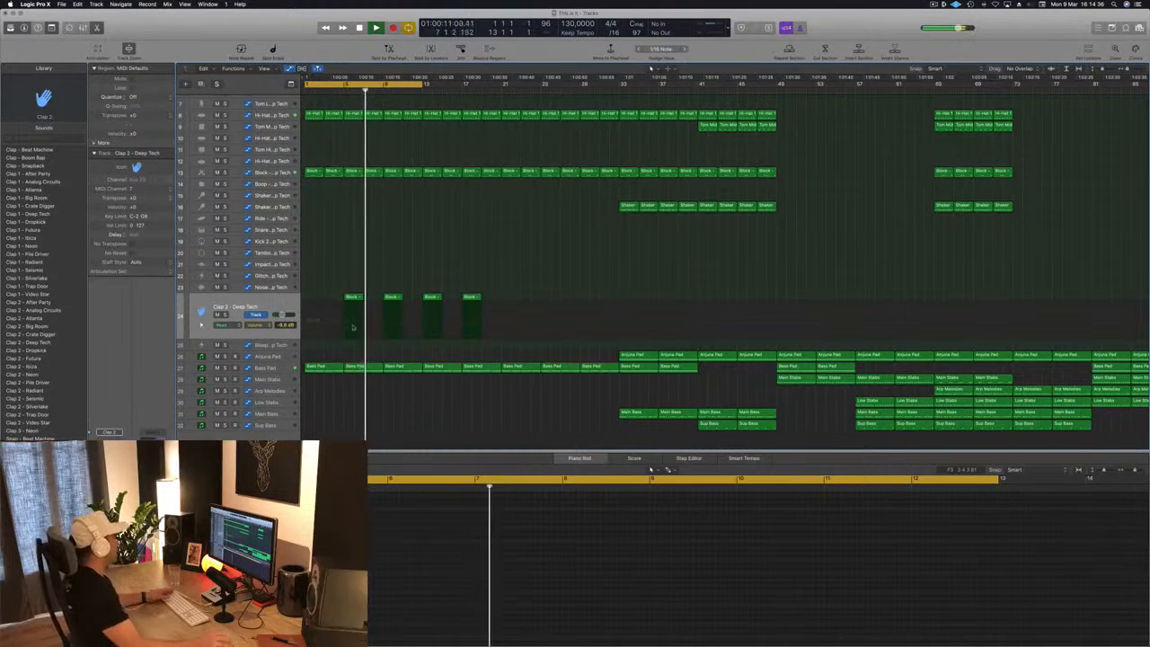
Copy the first Block region to bar 9 of the Tambourine track and rearrange its notes into a pair at each bar's start.
{"action": "left_click", "coordinate": [273, 253]}
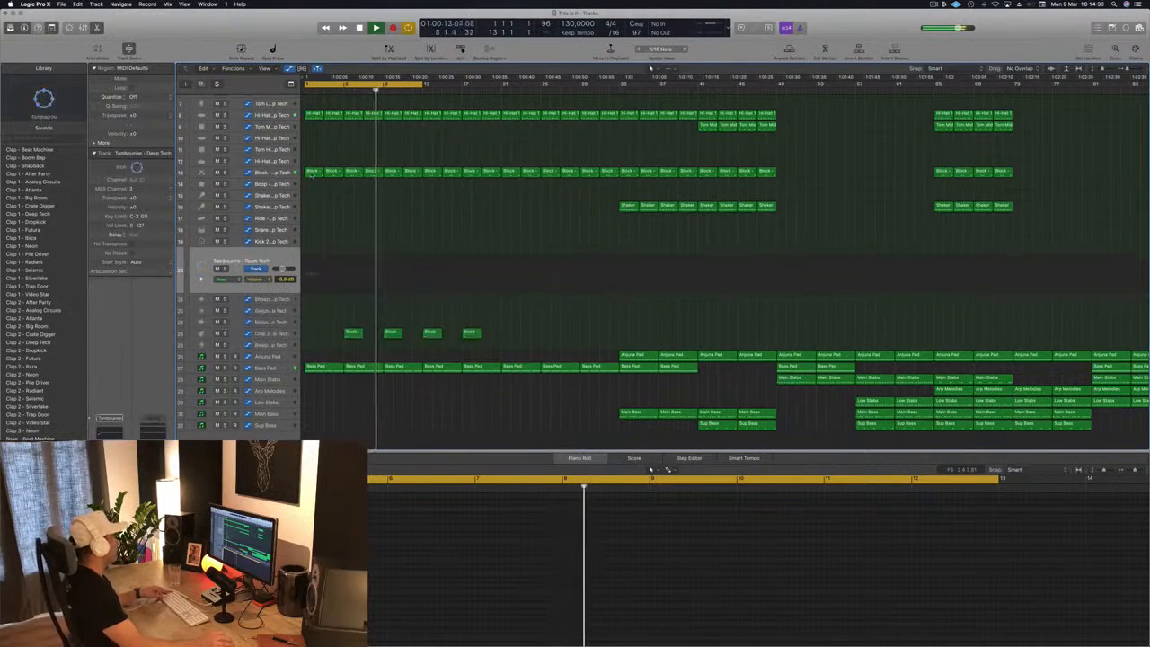
{"action": "left_click", "coordinate": [312, 171]}
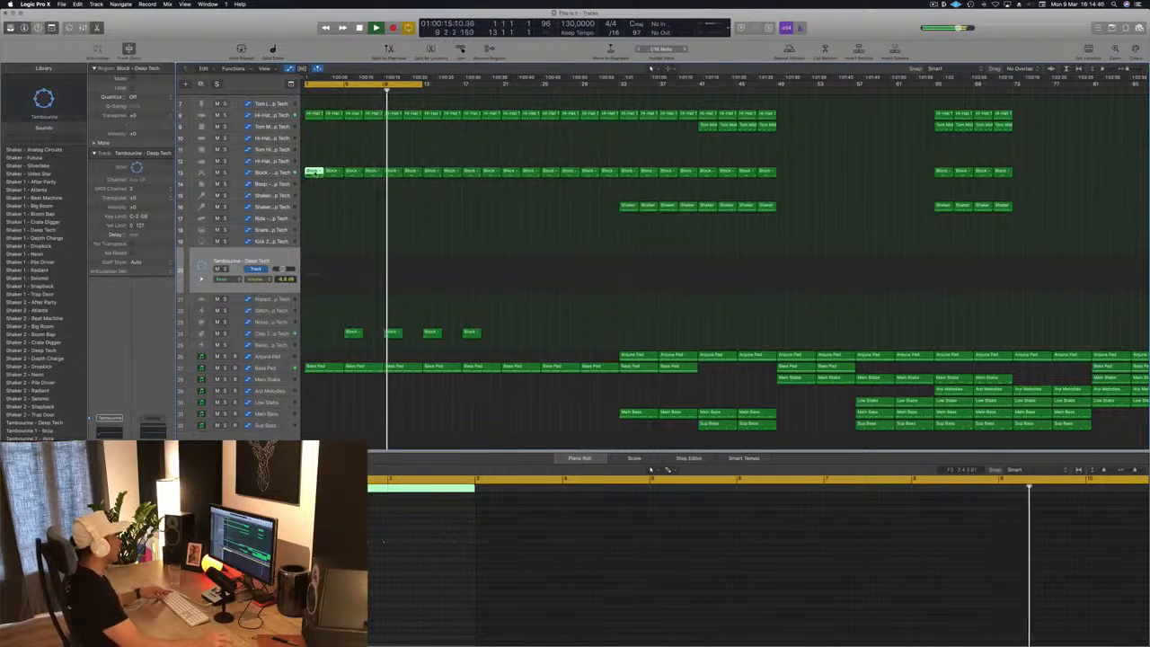
{"action": "left_click_drag", "start_coordinate": [313, 172], "coordinate": [474, 267]}
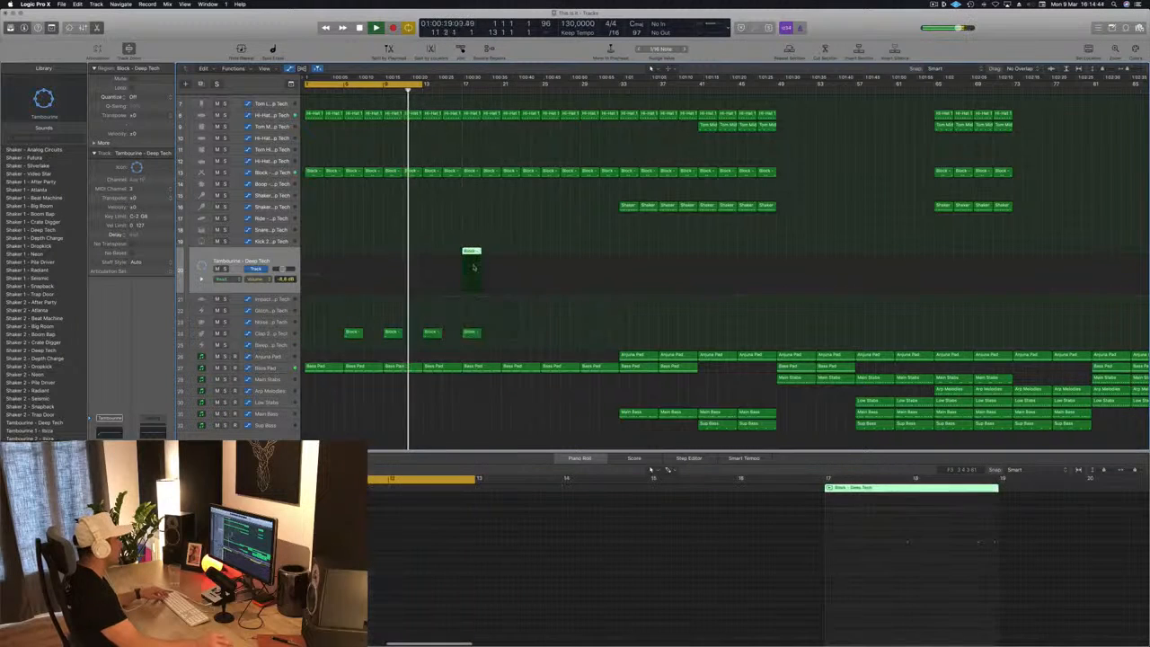
{"action": "left_click_drag", "start_coordinate": [885, 526], "coordinate": [1023, 561]}
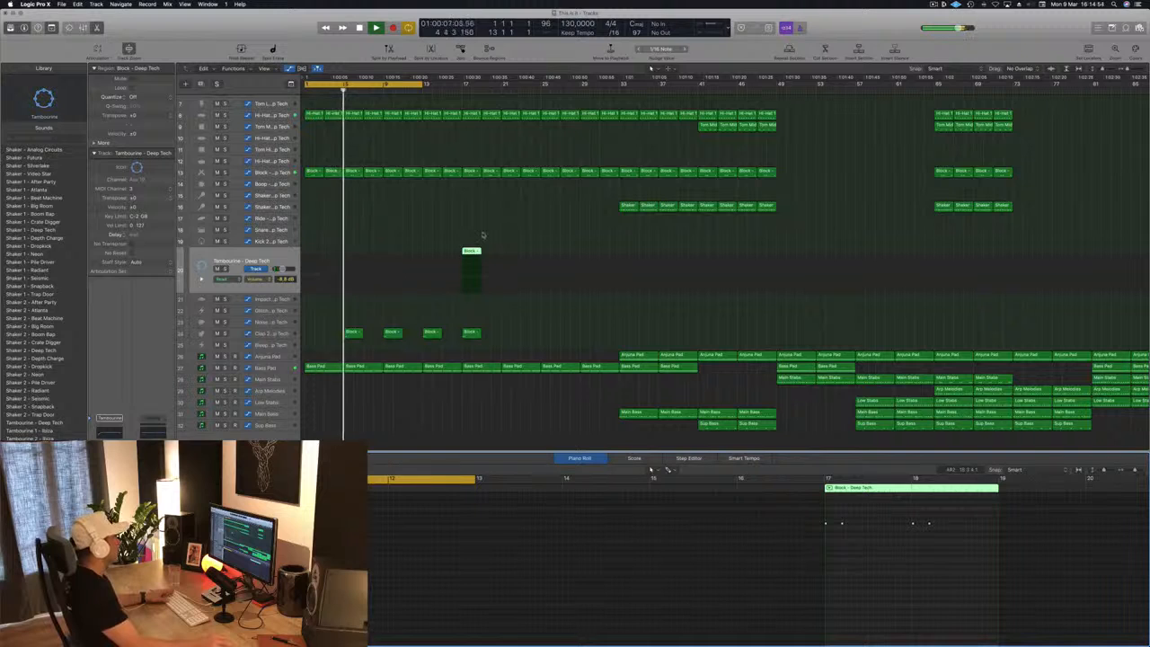
{"action": "left_click_drag", "start_coordinate": [475, 252], "coordinate": [396, 254]}
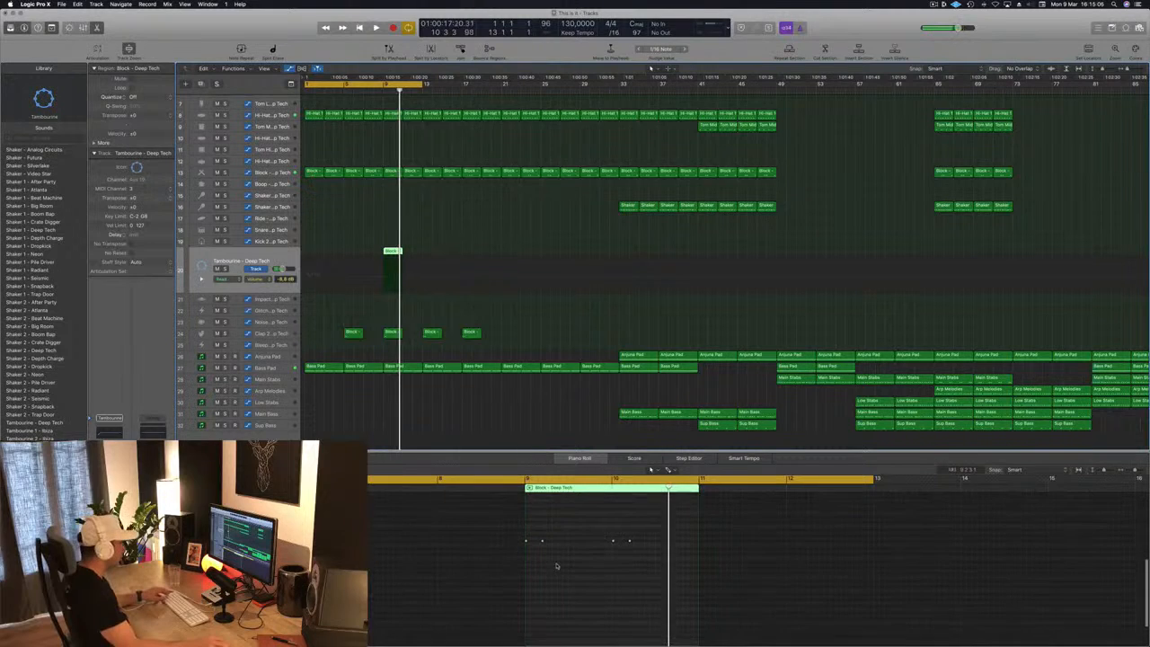
Duplicate the four notes of the Tambourine region one sixteenth later.
{"action": "left_click_drag", "start_coordinate": [643, 533], "coordinate": [513, 561]}
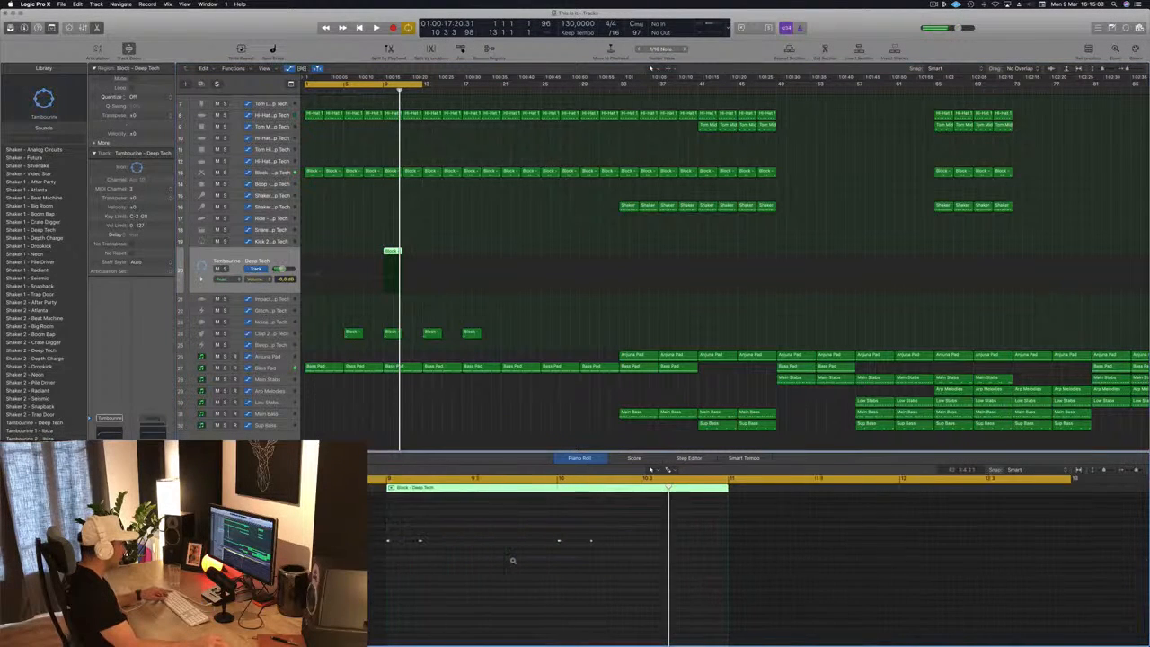
{"action": "scroll", "coordinate": [513, 563], "scroll_direction": "left", "scroll_amount": 5}
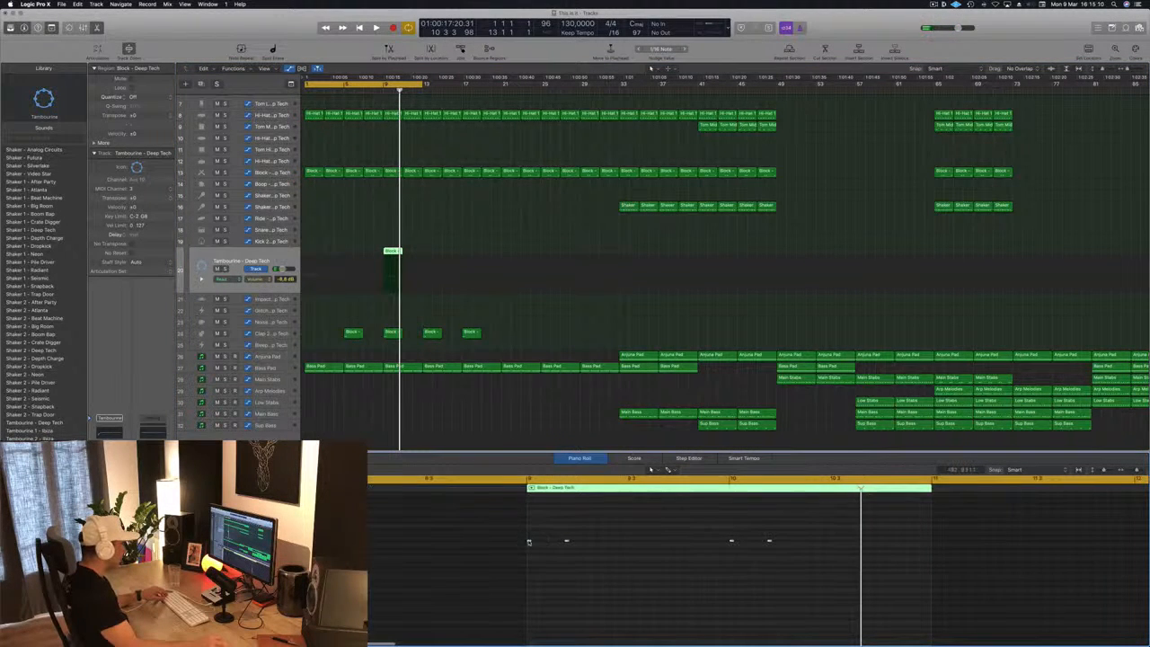
{"action": "left_click_drag", "start_coordinate": [529, 541], "coordinate": [541, 542]}
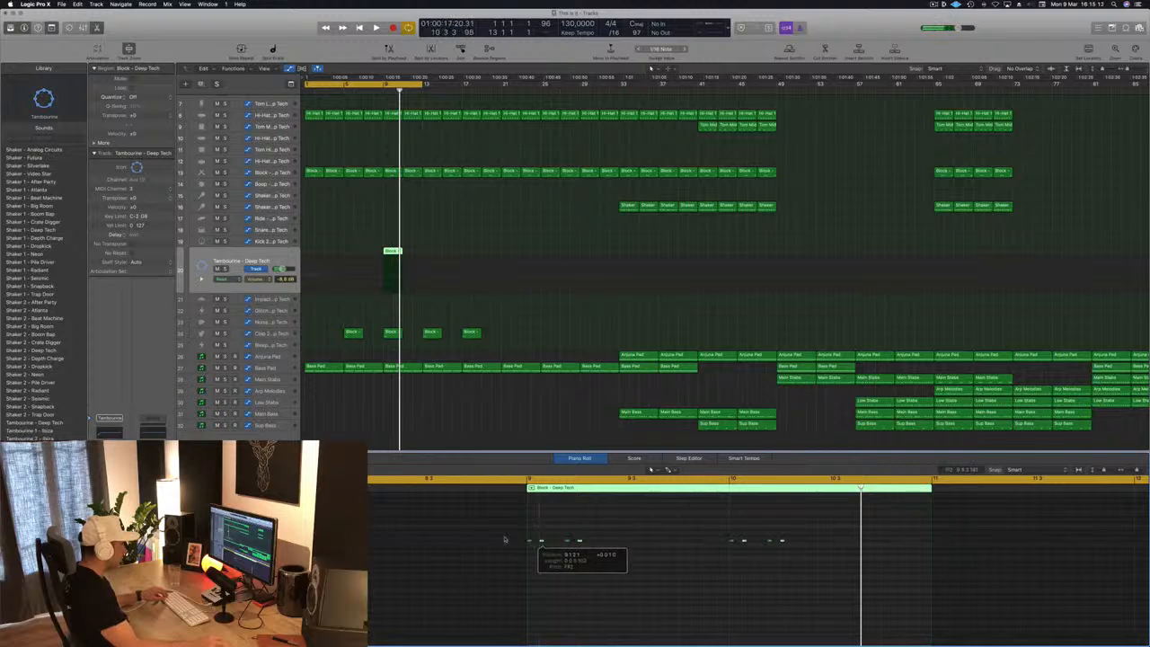
Set the cycle range from bar 9 to bar 17 and play it.
{"action": "key", "text": "space"}
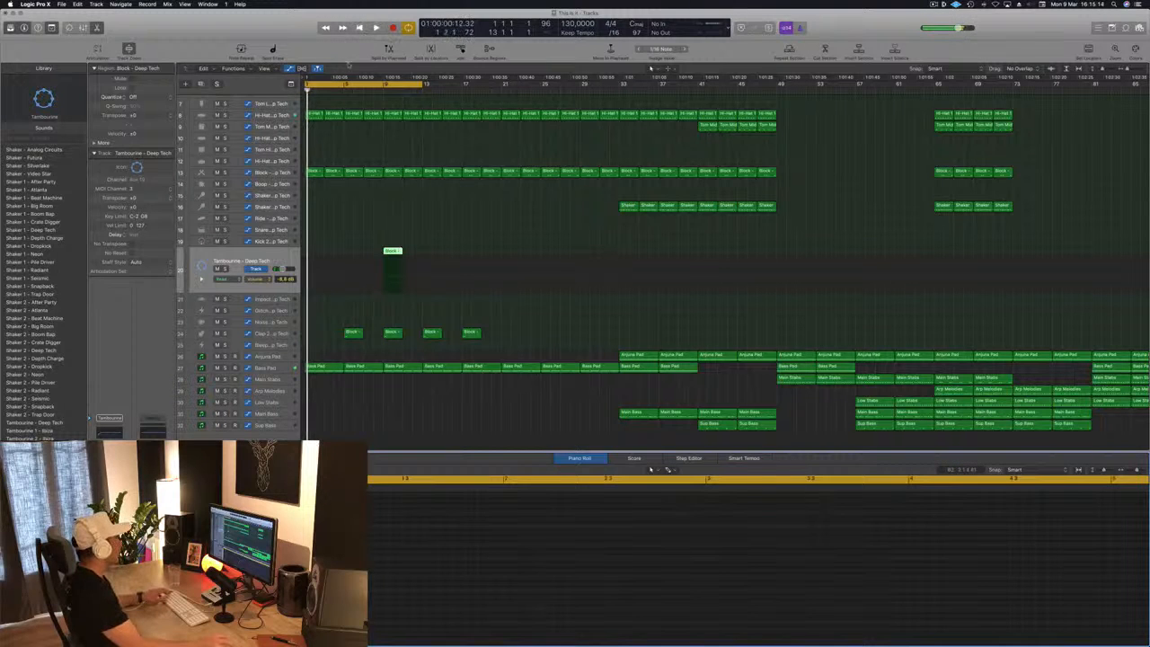
{"action": "key", "text": "c"}
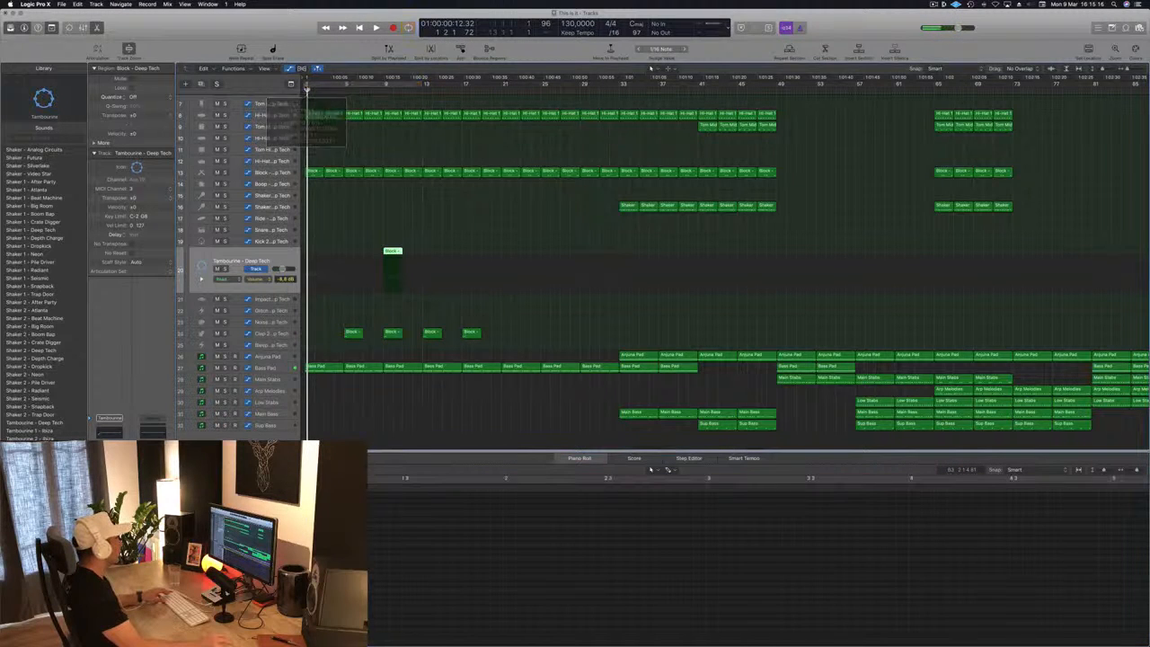
{"action": "left_click_drag", "start_coordinate": [386, 86], "coordinate": [479, 158]}
{"action": "key", "text": "space"}
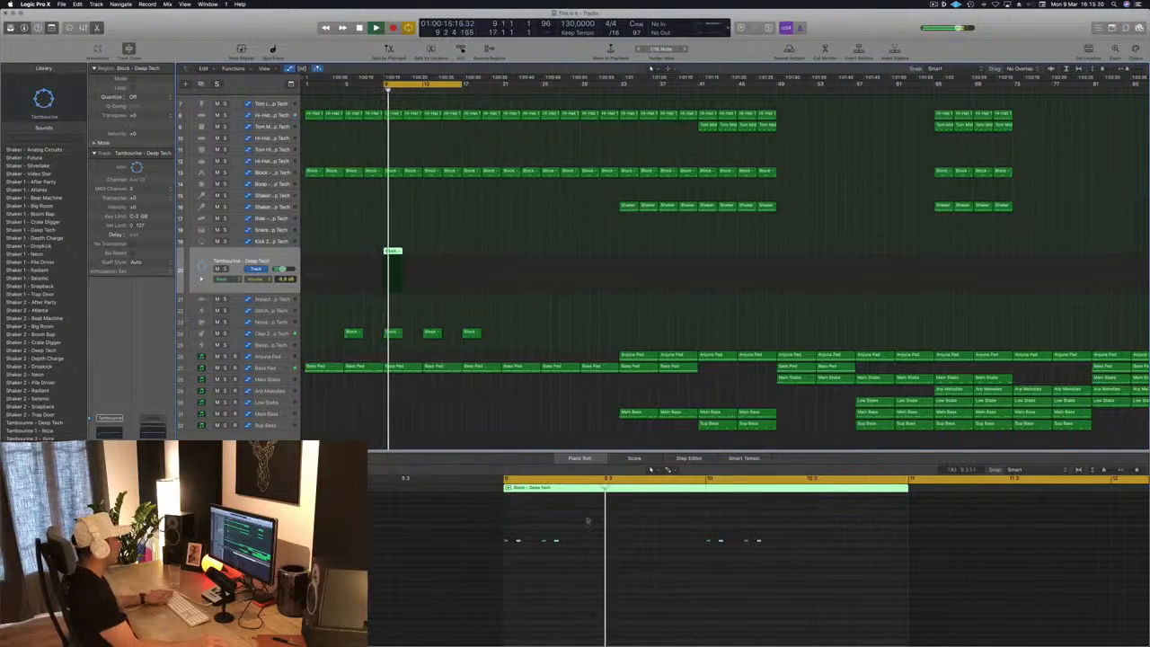
Move the Tambourine region's second note one sixteenth later and delete every note after the third.
{"action": "left_click", "coordinate": [516, 548]}
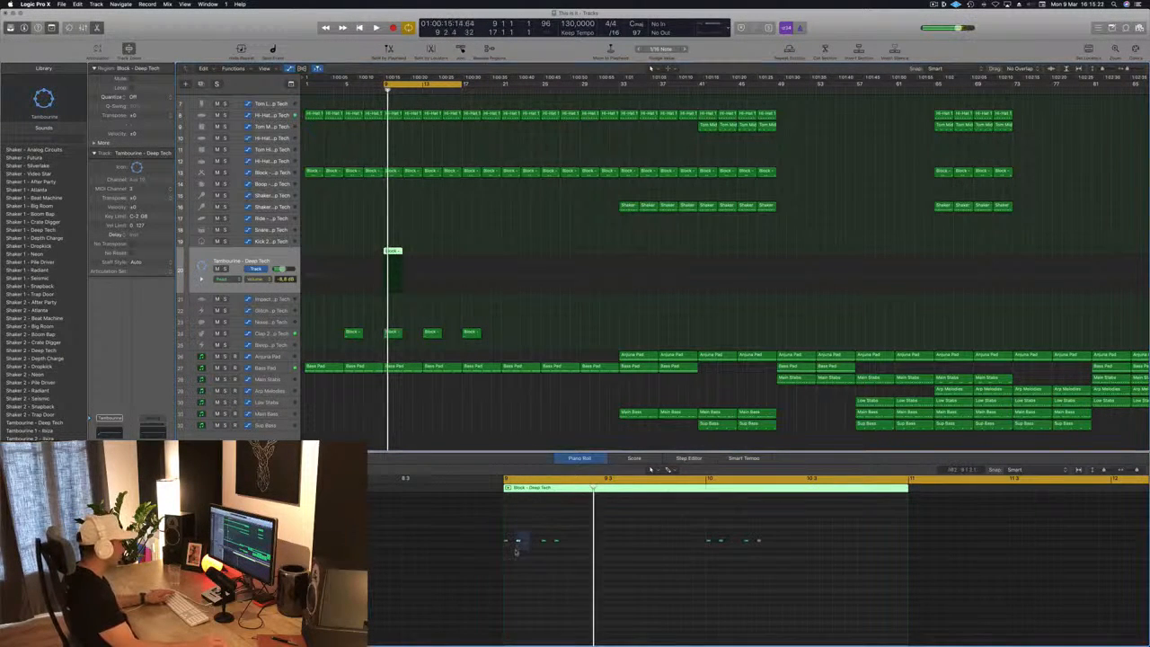
{"action": "left_click_drag", "start_coordinate": [518, 542], "coordinate": [531, 542]}
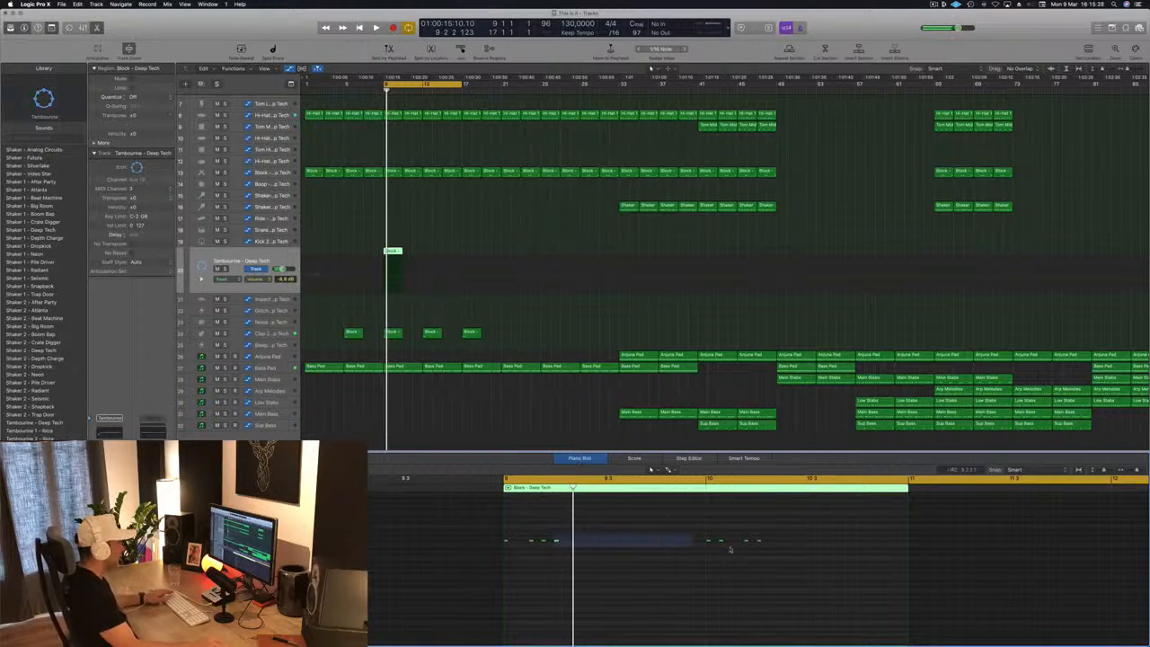
{"action": "key", "text": "Delete"}
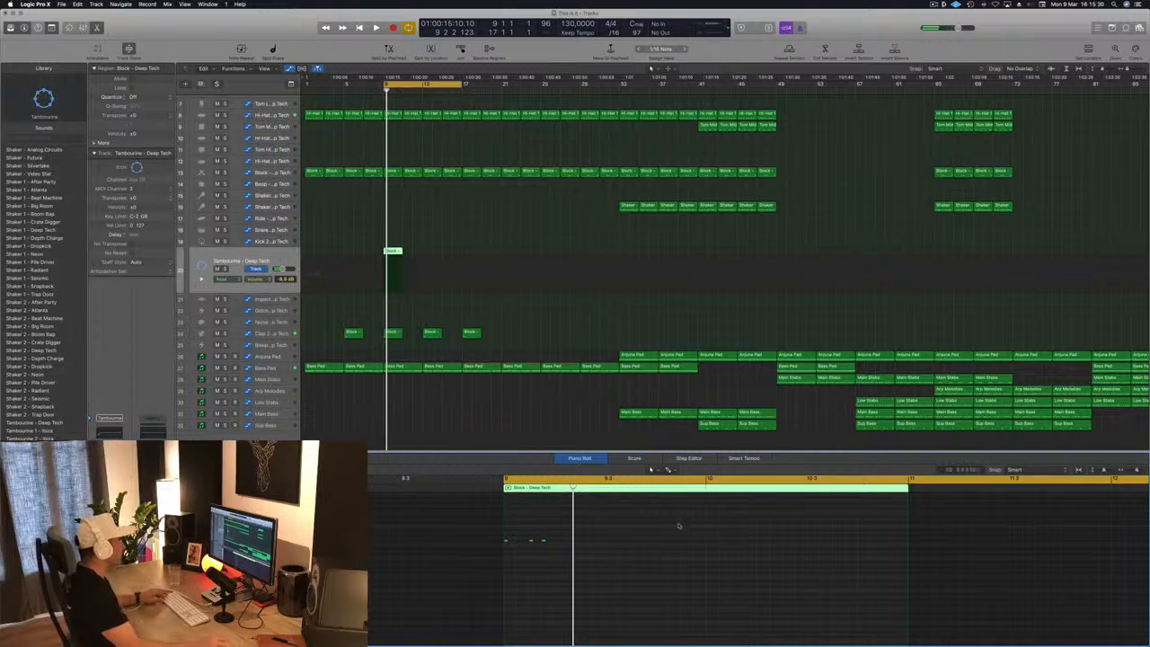
Copy the three Tambourine notes to beat 3 of bar 9 and play the pattern.
{"action": "mouse_move", "coordinate": [604, 531]}
{"action": "left_mouse_down"}
{"action": "mouse_move", "coordinate": [480, 559]}
{"action": "mouse_move", "coordinate": [606, 543]}
{"action": "left_mouse_up"}
{"action": "key", "text": "space"}
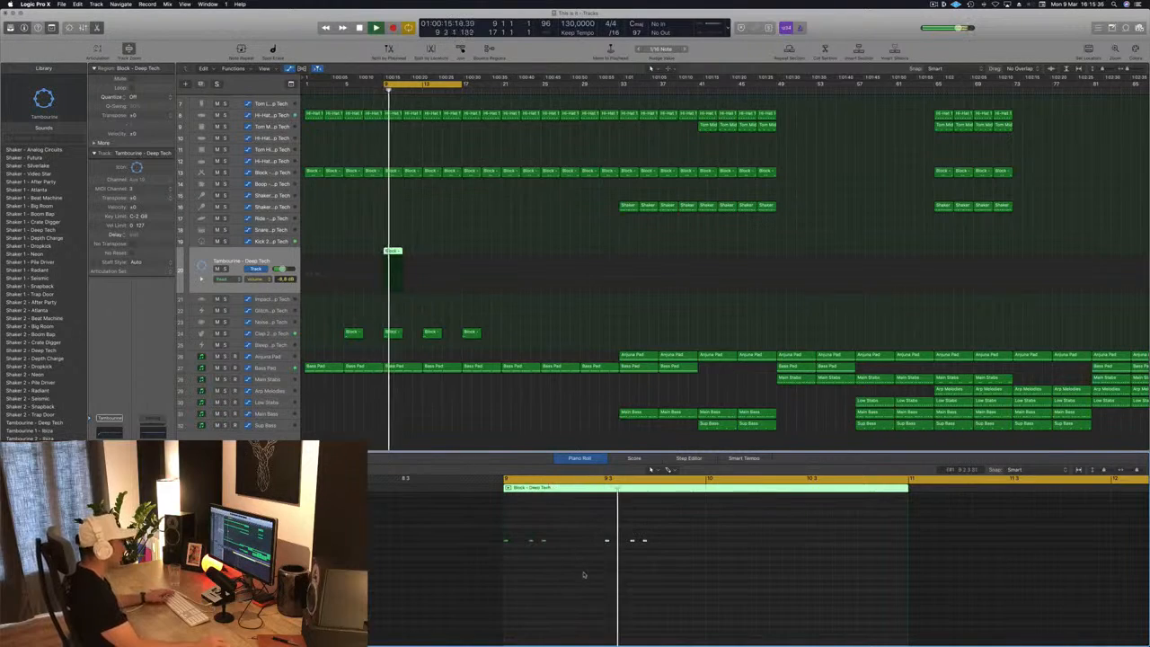
{"action": "key", "text": "space"}
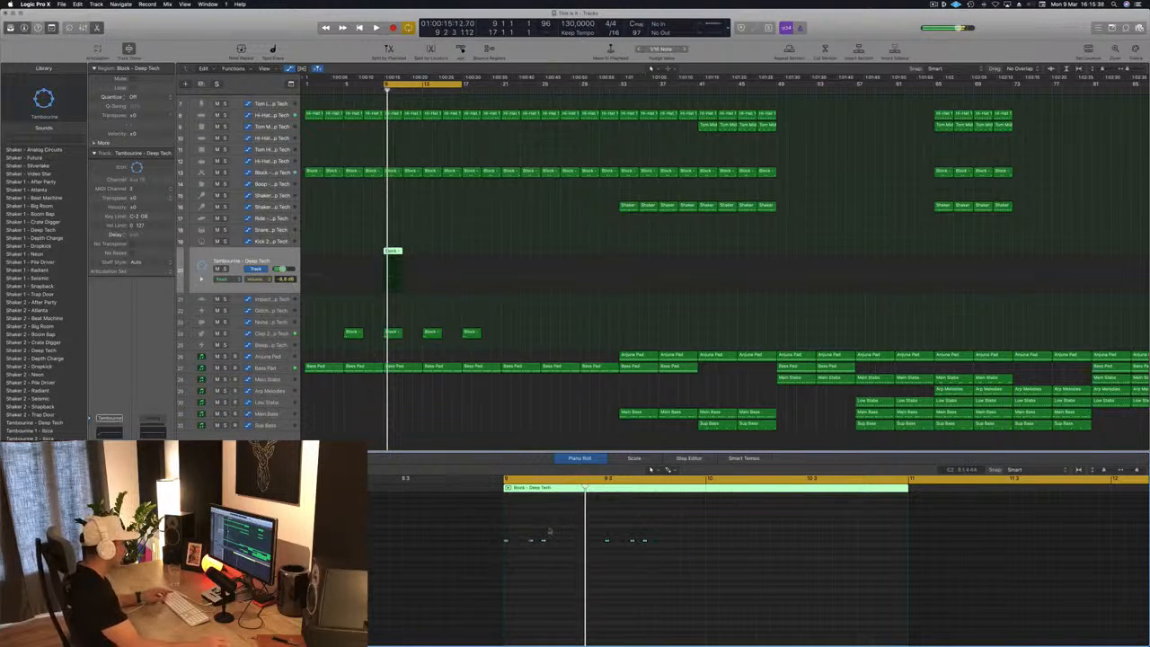
Fill the gaps before beat 3 and at the end of bar 9 with copies of the Tambourine notes.
{"action": "left_click_drag", "start_coordinate": [544, 542], "coordinate": [582, 544]}
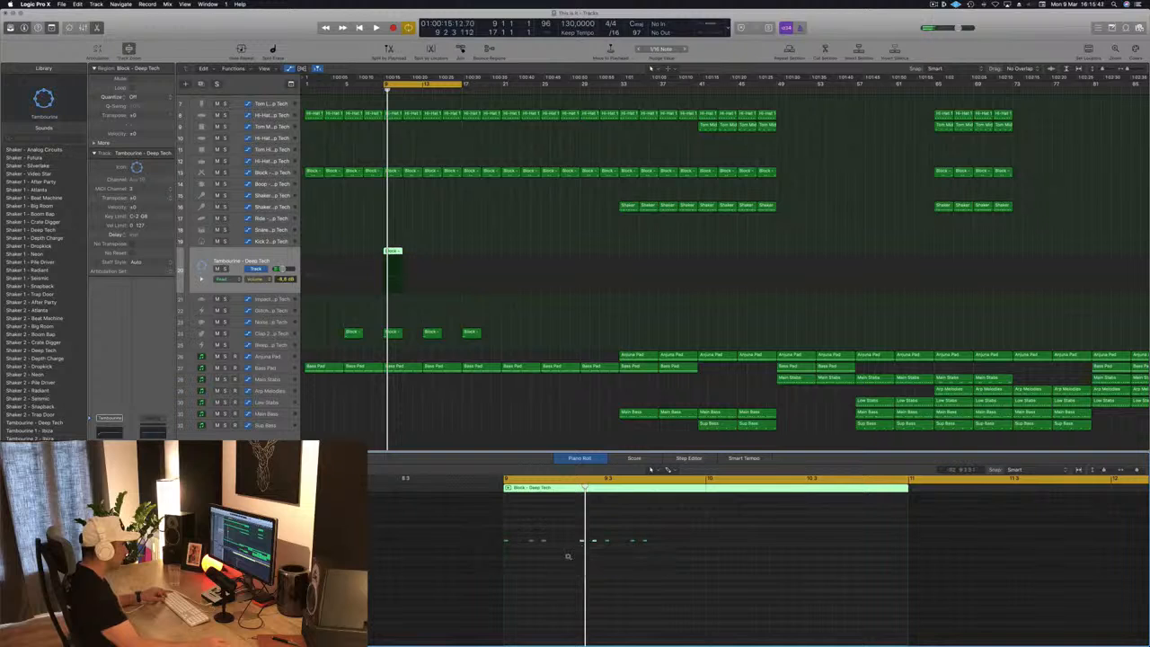
{"action": "key", "text": "space"}
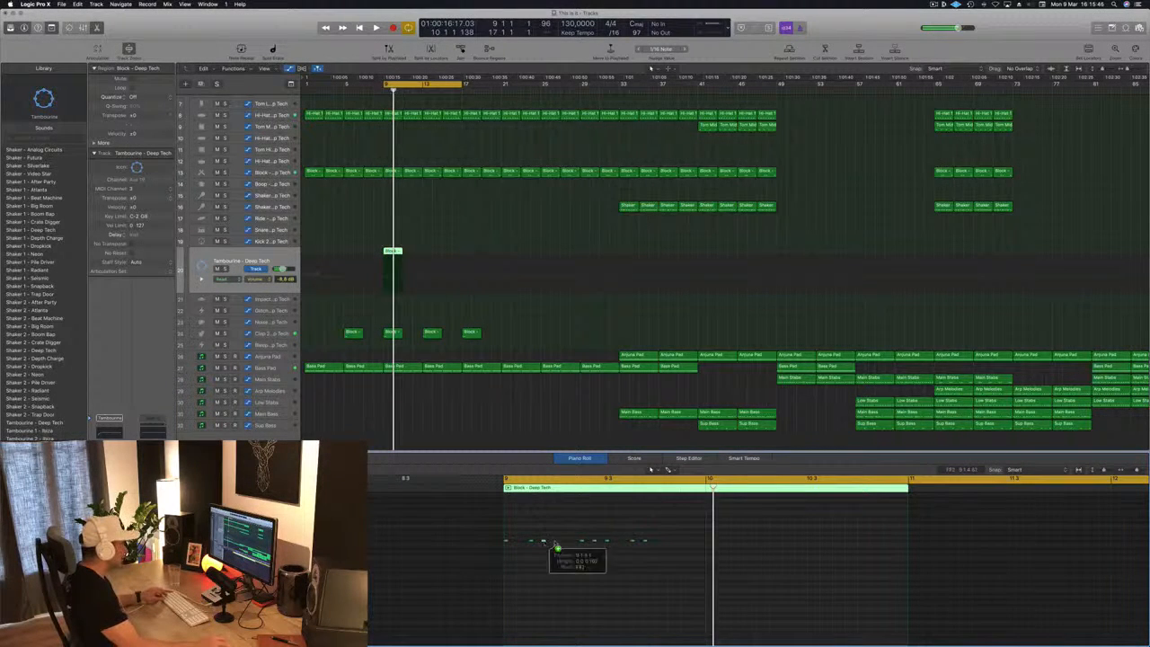
{"action": "left_click_drag", "start_coordinate": [556, 545], "coordinate": [569, 545]}
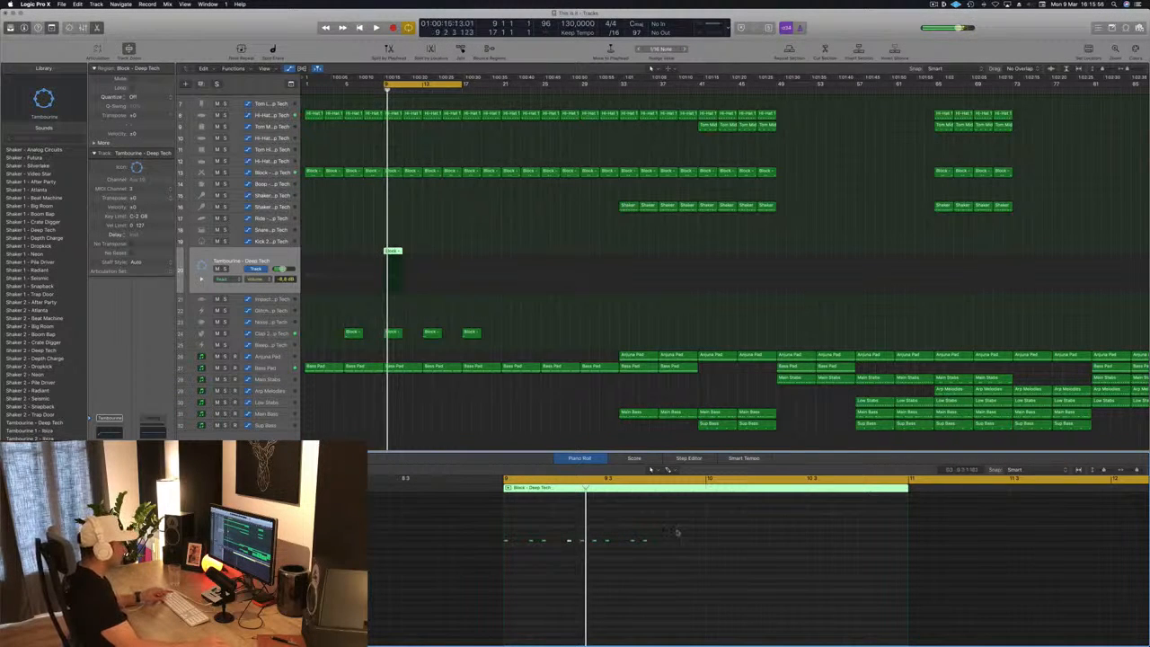
{"action": "left_click", "coordinate": [666, 544]}
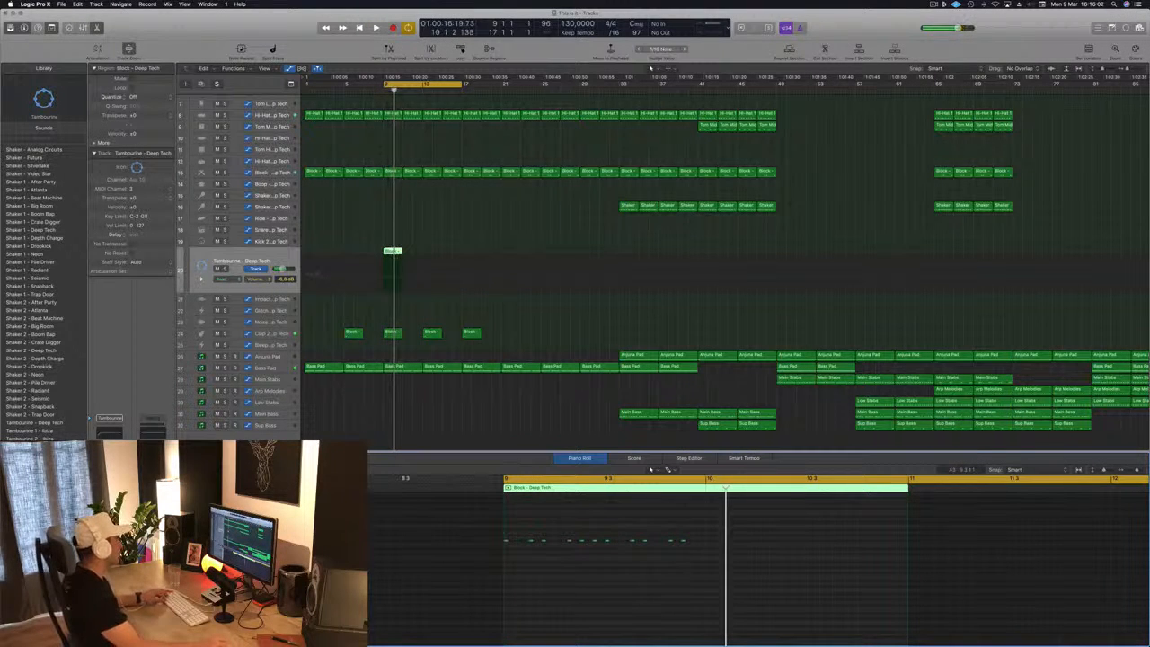
Shorten the Tambourine region to one bar and repeat it so that four regions cover bars 9 to 12.
{"action": "double_click", "coordinate": [393, 259], "text": "super"}
{"action": "key", "text": "BackSpace"}
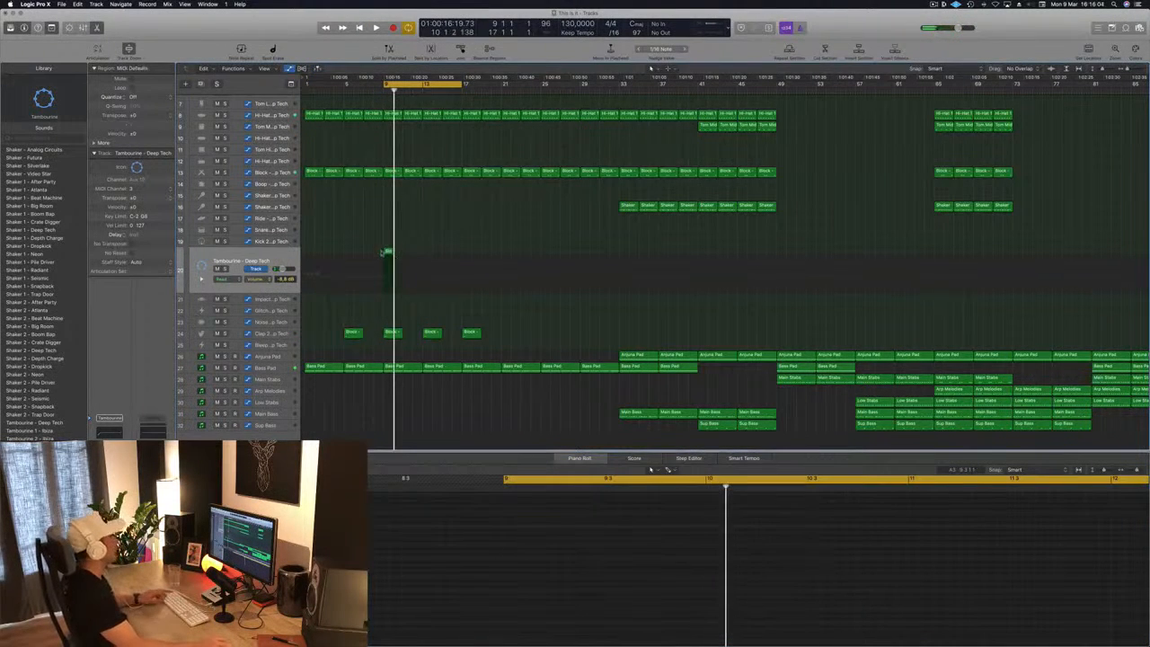
{"action": "left_click_drag", "start_coordinate": [387, 249], "coordinate": [408, 254]}
{"action": "key", "text": "space"}
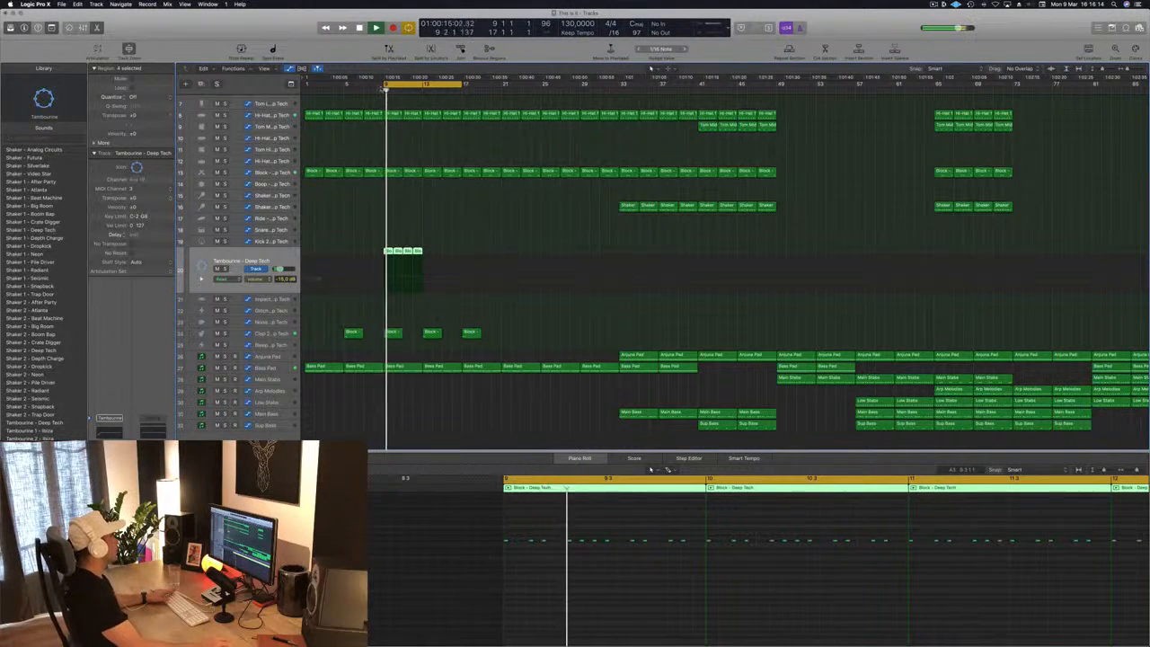
Extend the cycle range back to bar 1 and play the intro from the start.
{"action": "left_click_drag", "start_coordinate": [386, 85], "coordinate": [306, 85]}
{"action": "key", "text": "space"}
{"action": "left_click", "coordinate": [364, 214]}
{"action": "key", "text": "space"}
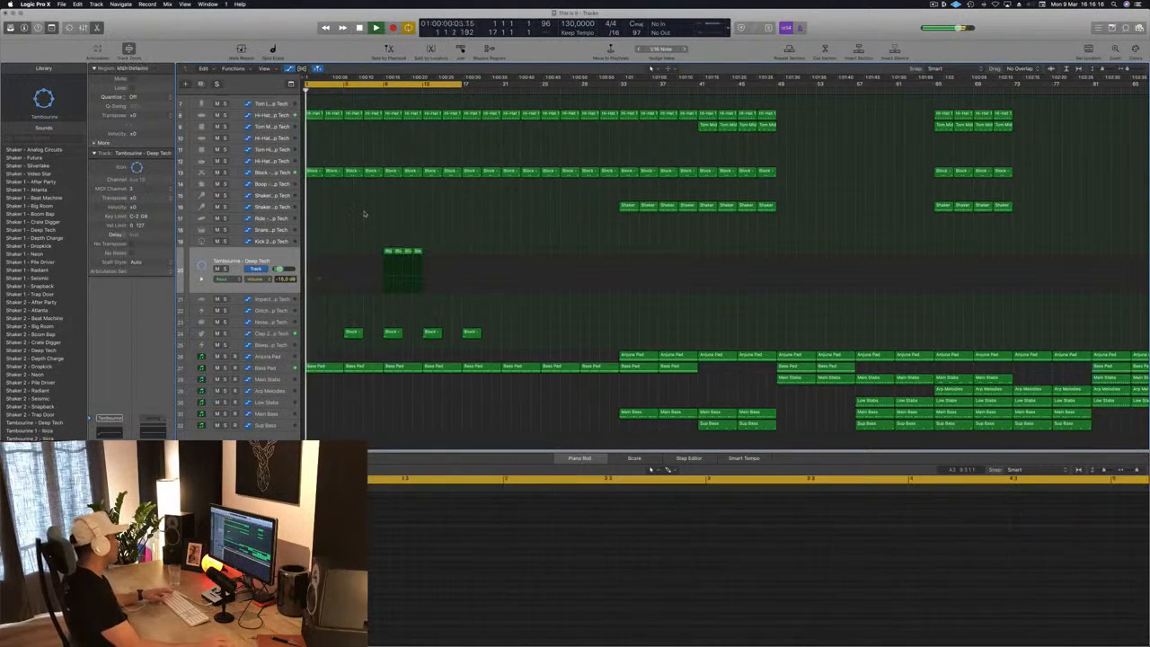
Lower the Tambourine track's volume to -20.0 dB during playback and open a Stereo Delay on it.
{"action": "left_click", "coordinate": [285, 367]}
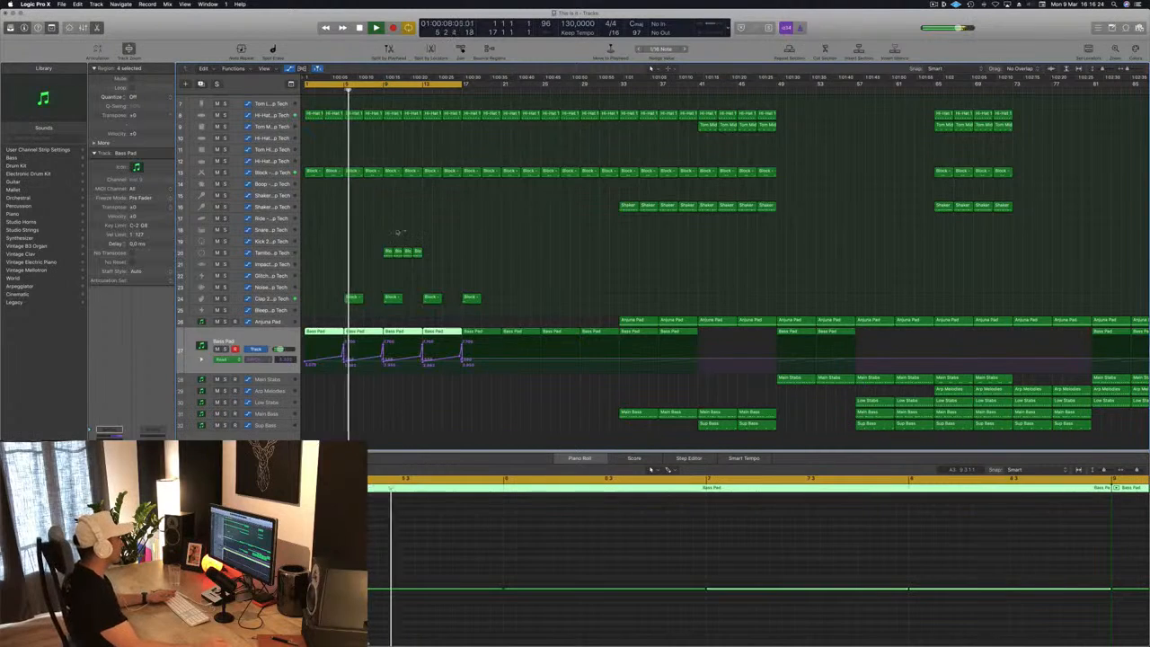
{"action": "left_click", "coordinate": [269, 299]}
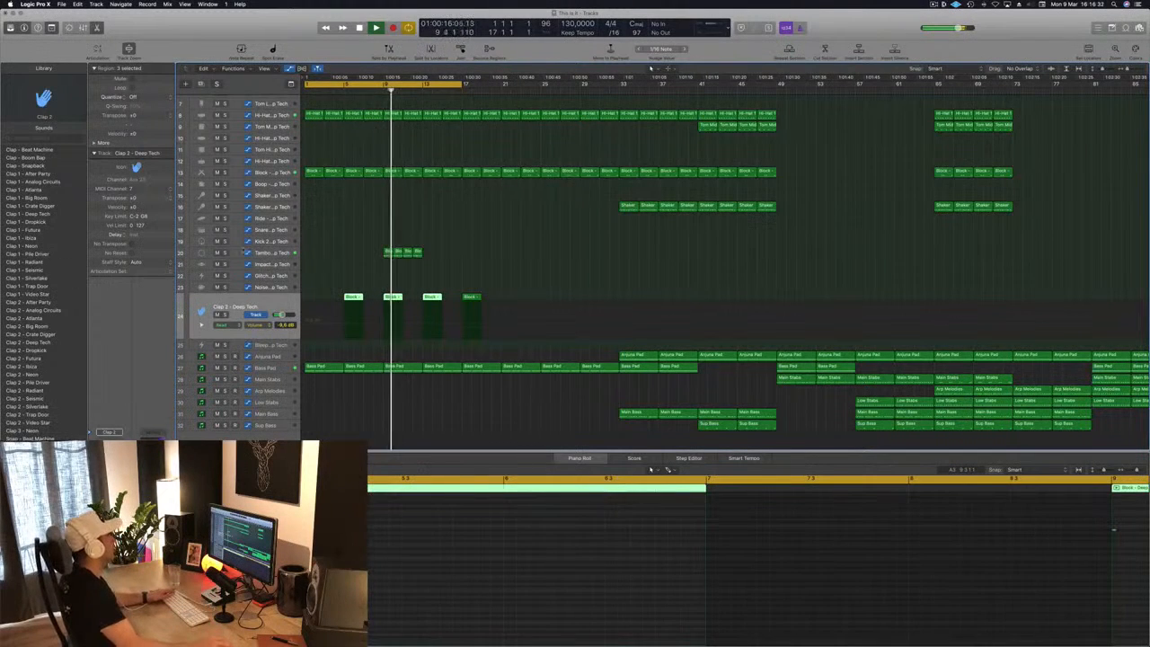
{"action": "left_click", "coordinate": [267, 254]}
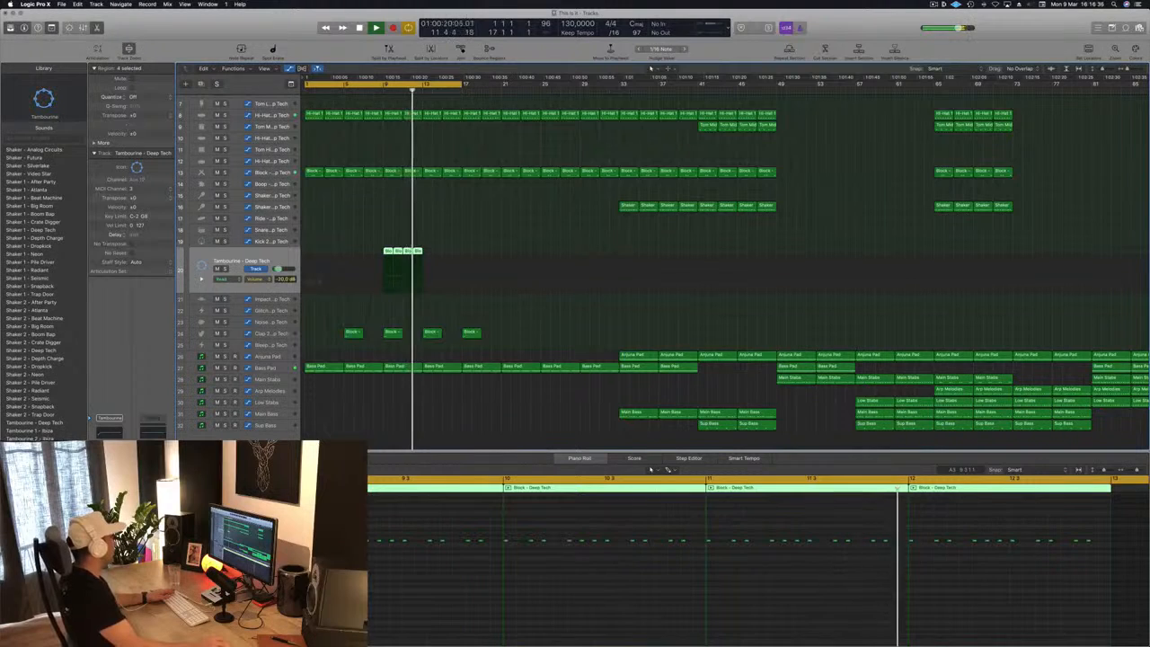
{"action": "left_click", "coordinate": [109, 479]}
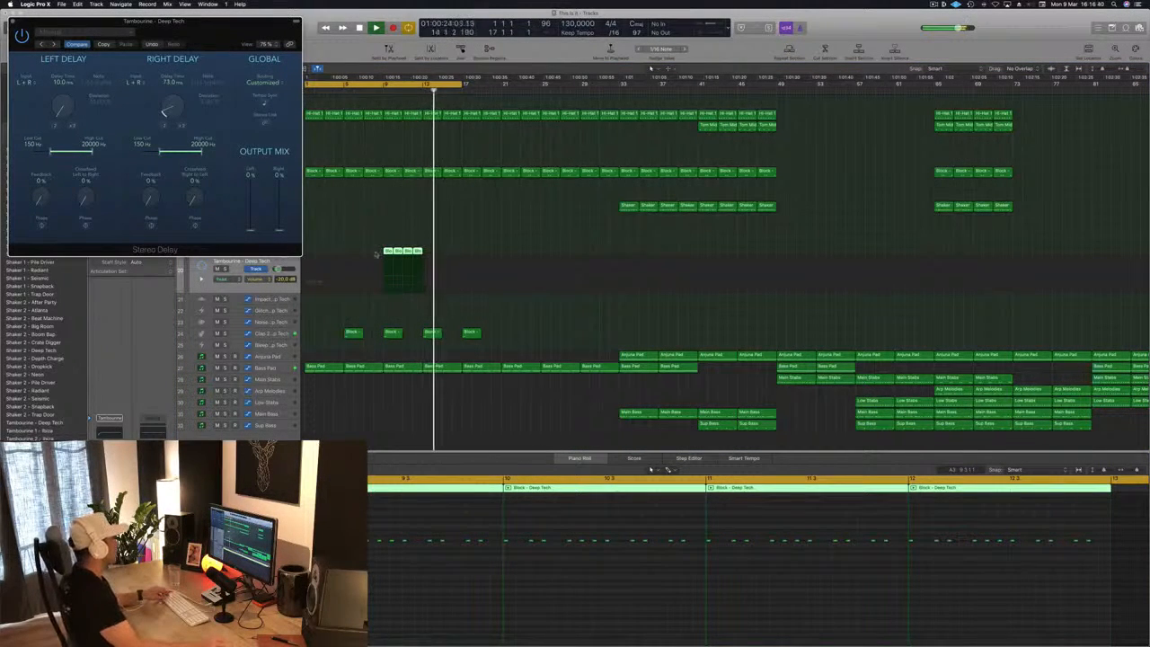
Copy the four Tambourine regions to bar 13 and set the cycle range from bar 9 to bar 17.
{"action": "left_click", "coordinate": [398, 250]}
{"action": "left_click_drag", "start_coordinate": [389, 252], "coordinate": [431, 258]}
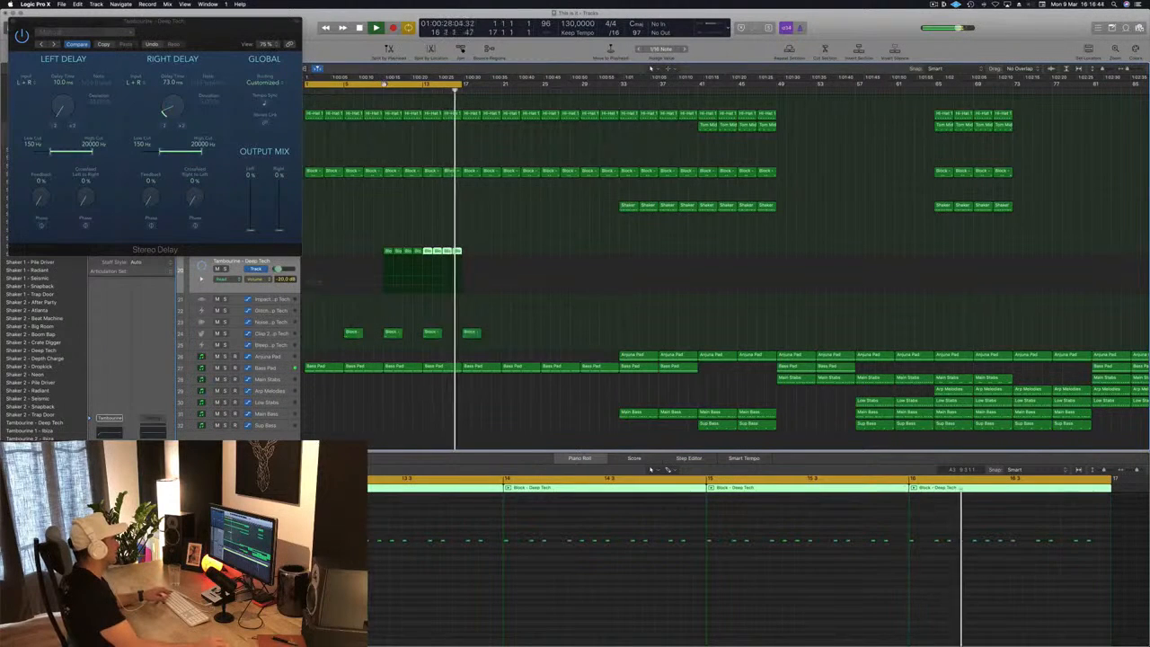
{"action": "left_click_drag", "start_coordinate": [386, 80], "coordinate": [462, 91]}
Set the Stereo Delay's output mix to 100% on both sides and the delay times to 20.0 ms left and 6.00 ms right.
{"action": "left_click_drag", "start_coordinate": [65, 108], "coordinate": [66, 86]}
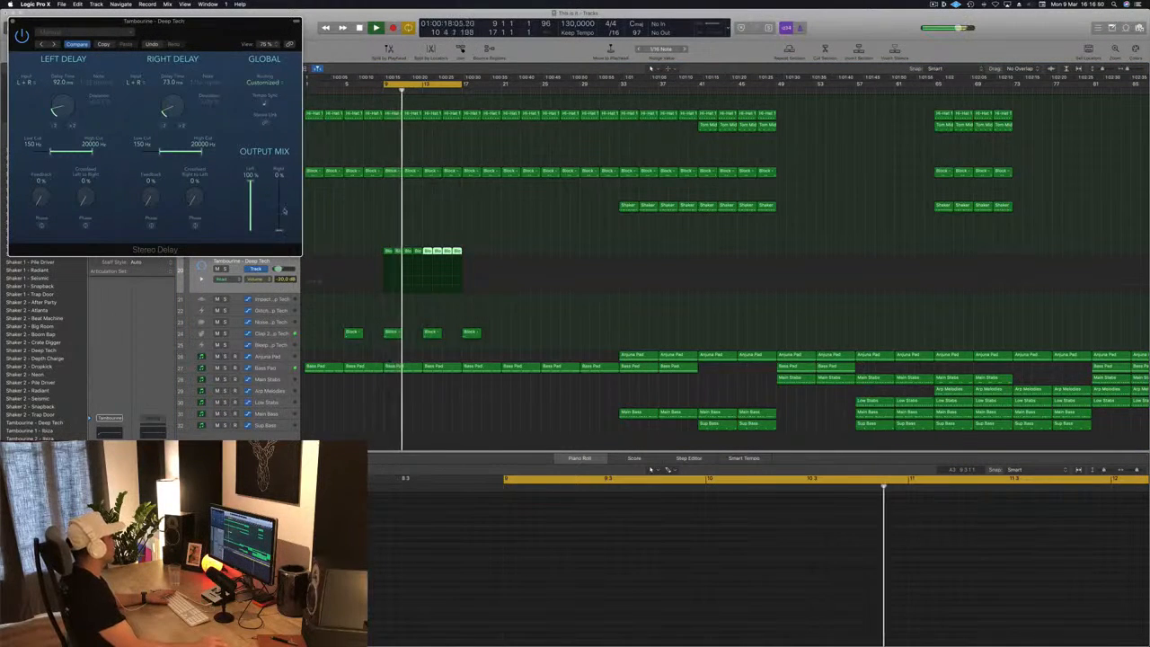
{"action": "left_click_drag", "start_coordinate": [165, 108], "coordinate": [167, 120]}
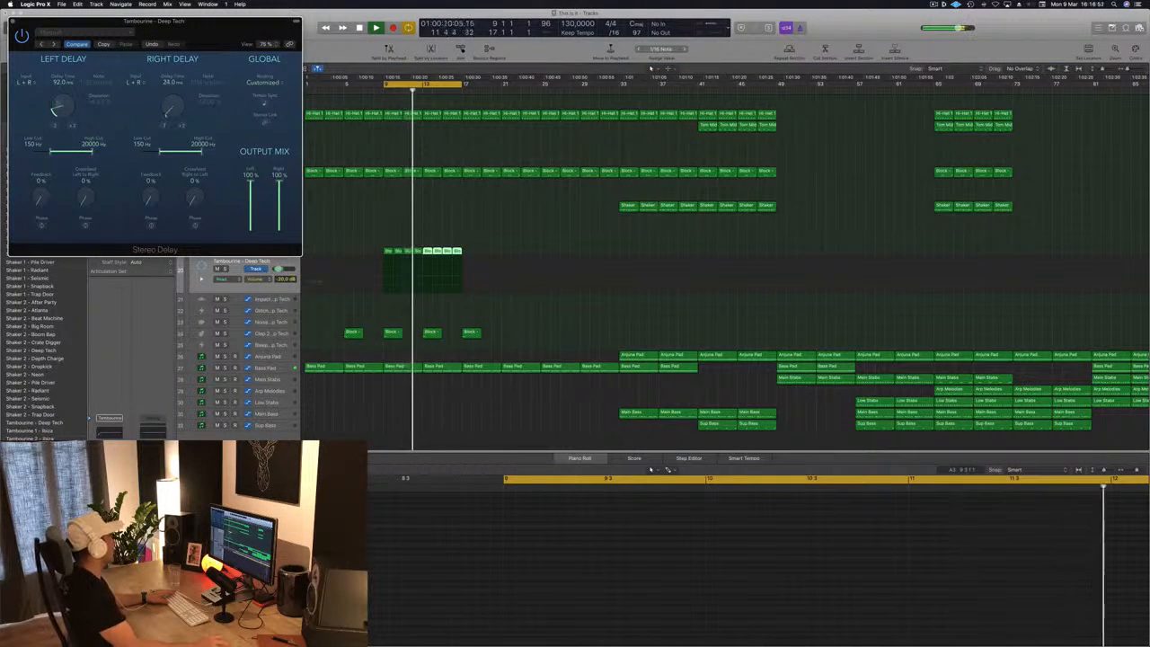
{"action": "left_click_drag", "start_coordinate": [62, 101], "coordinate": [63, 121]}
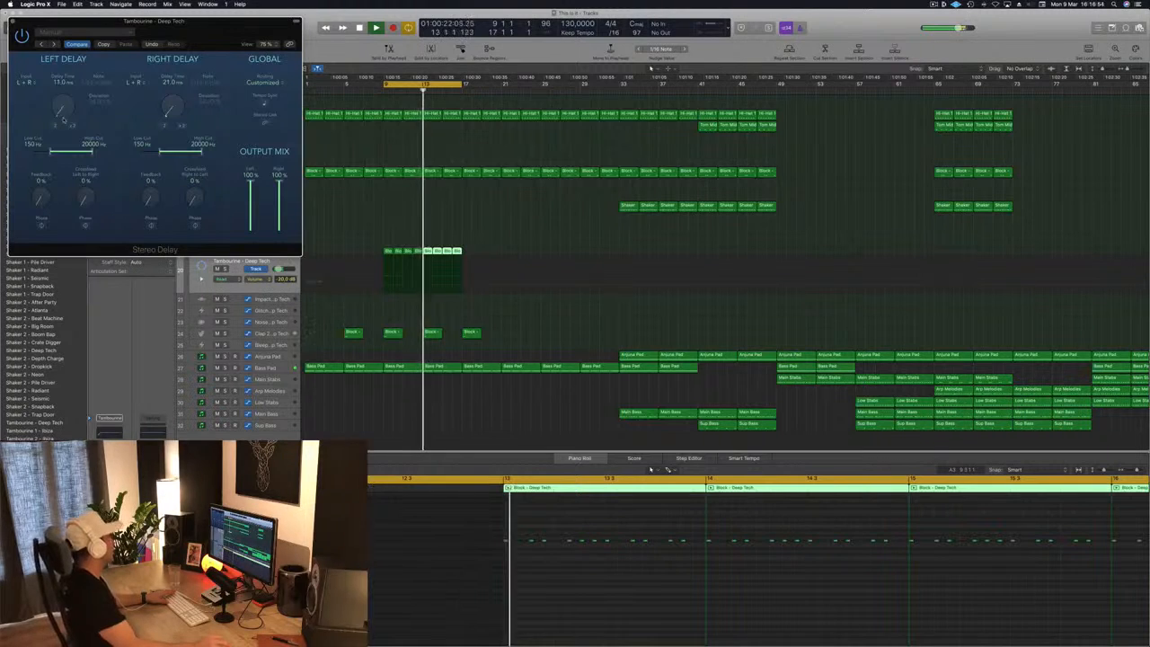
{"action": "left_click_drag", "start_coordinate": [170, 111], "coordinate": [169, 110]}
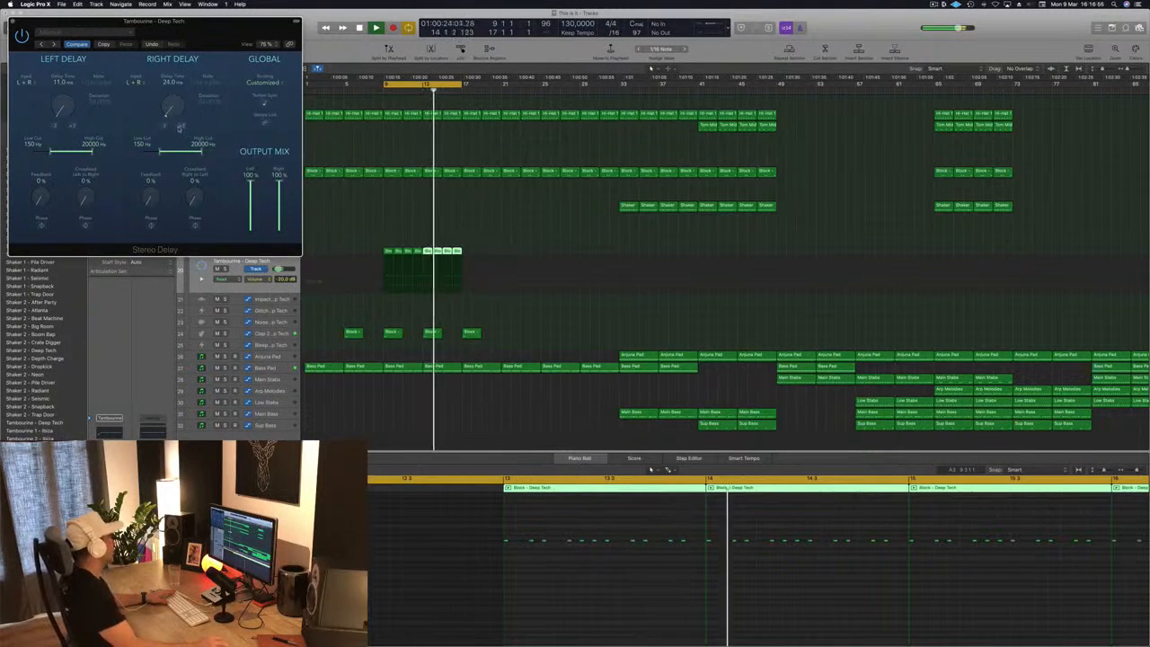
{"action": "left_click", "coordinate": [164, 126]}
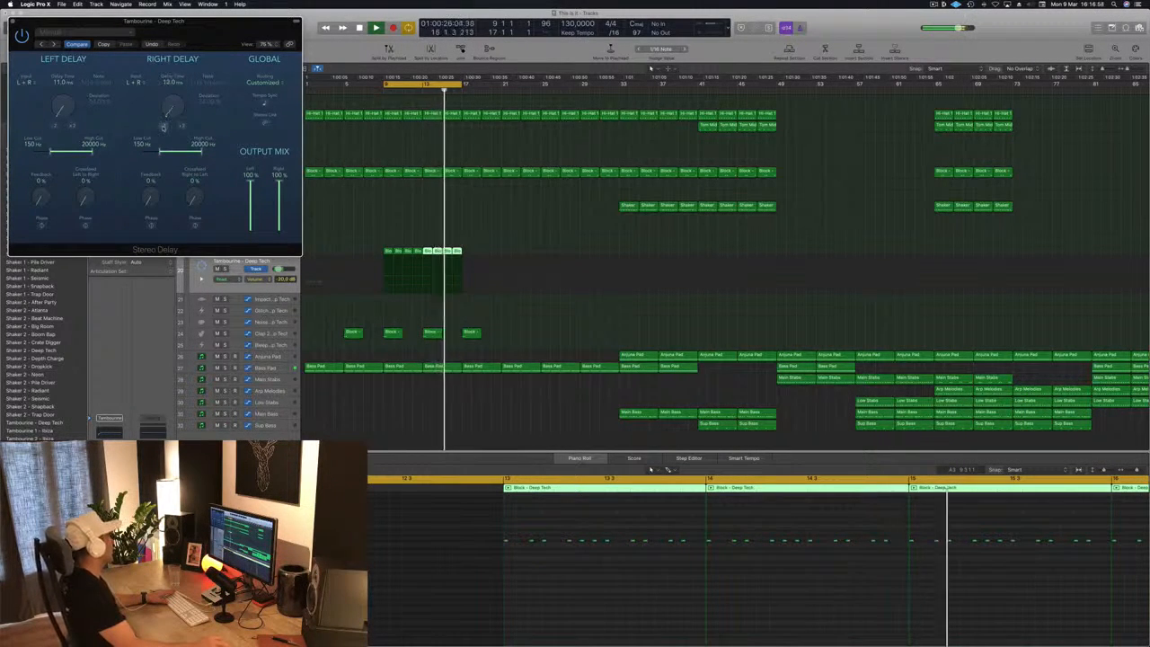
{"action": "left_click", "coordinate": [163, 127]}
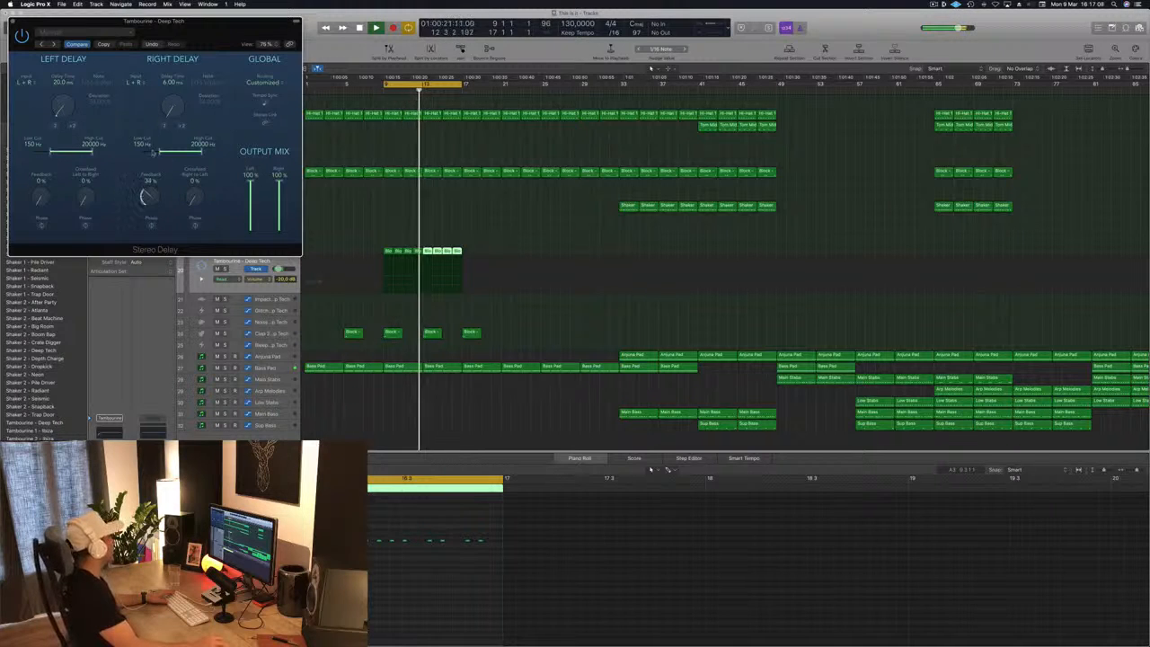
Set the Stereo Delay's feedback to 28% left and 42% right, and its right-to-left crossfeed to 31%.
{"action": "left_click_drag", "start_coordinate": [147, 190], "coordinate": [148, 191]}
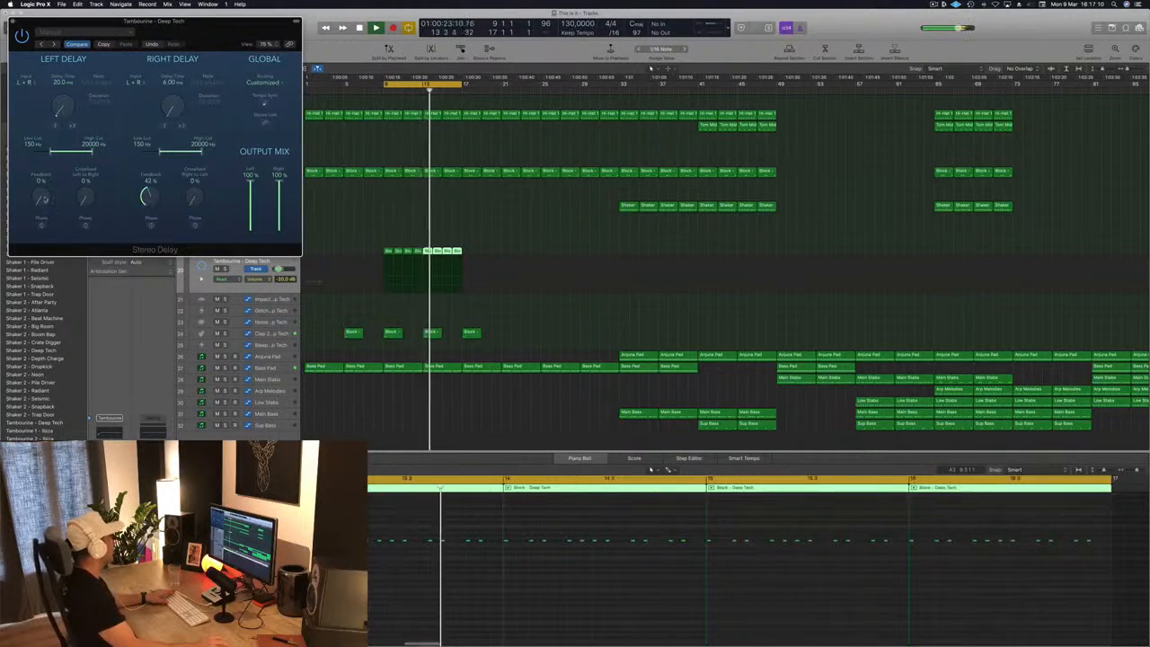
{"action": "left_click_drag", "start_coordinate": [39, 199], "coordinate": [38, 192]}
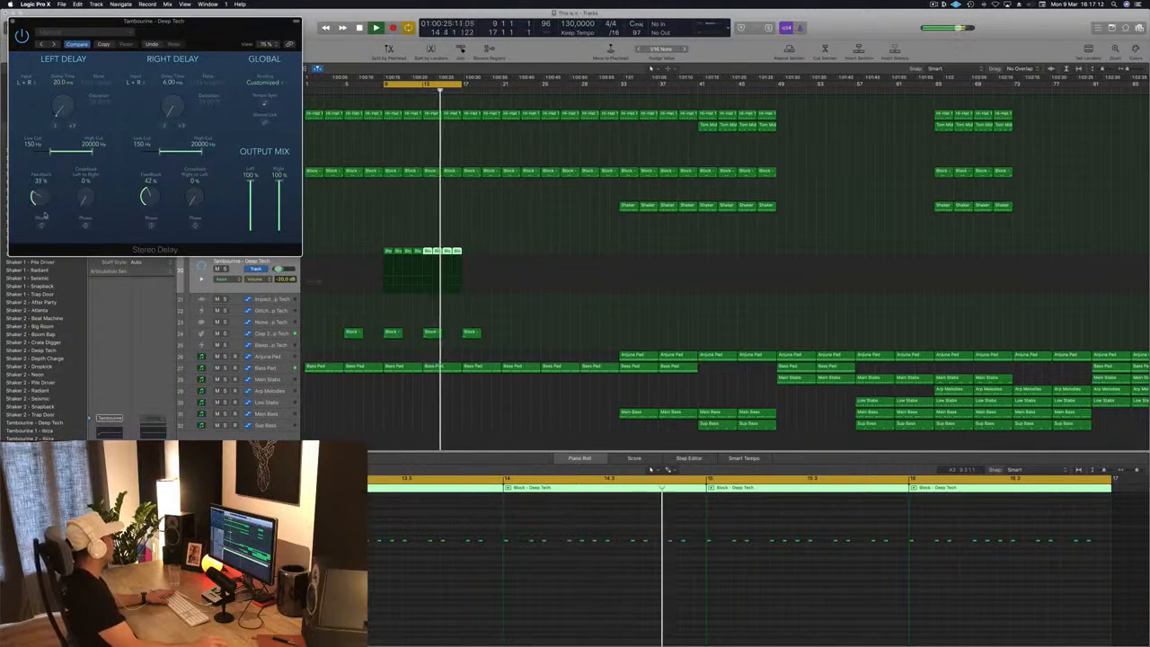
{"action": "mouse_move", "coordinate": [194, 198]}
{"action": "left_mouse_down"}
{"action": "mouse_move", "coordinate": [195, 187]}
{"action": "mouse_move", "coordinate": [196, 209]}
{"action": "left_mouse_up"}
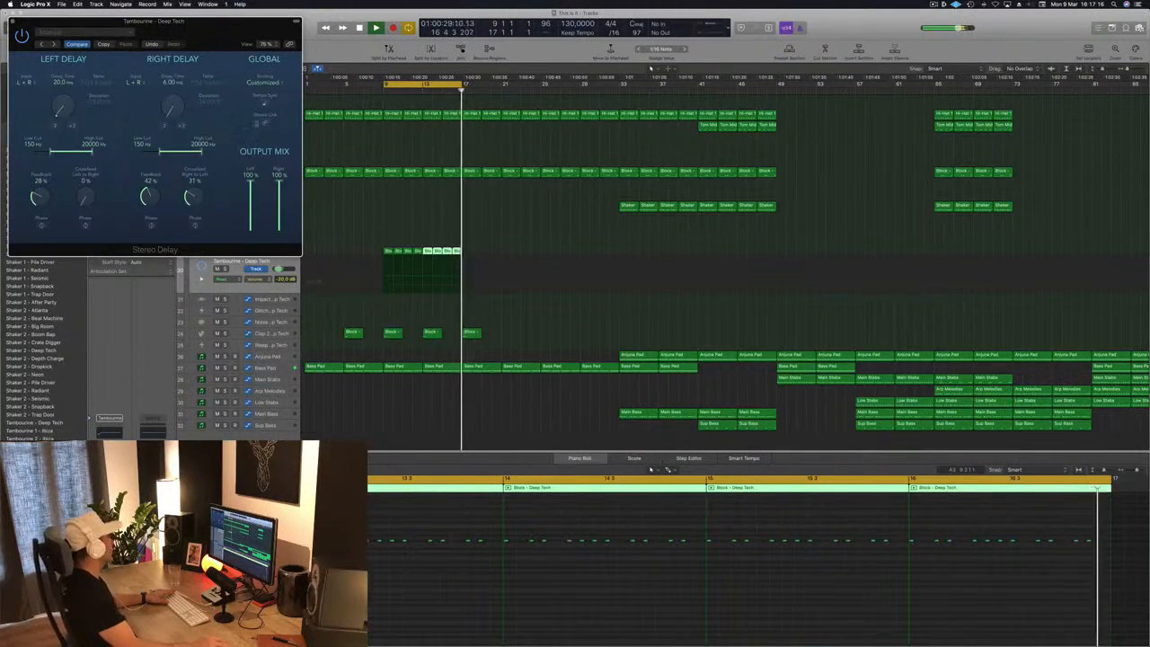
Set the delay times to 22.0 ms left and 11.0 ms right, and lower the Tambourine track's volume to -27.0 dB.
{"action": "left_click", "coordinate": [265, 104]}
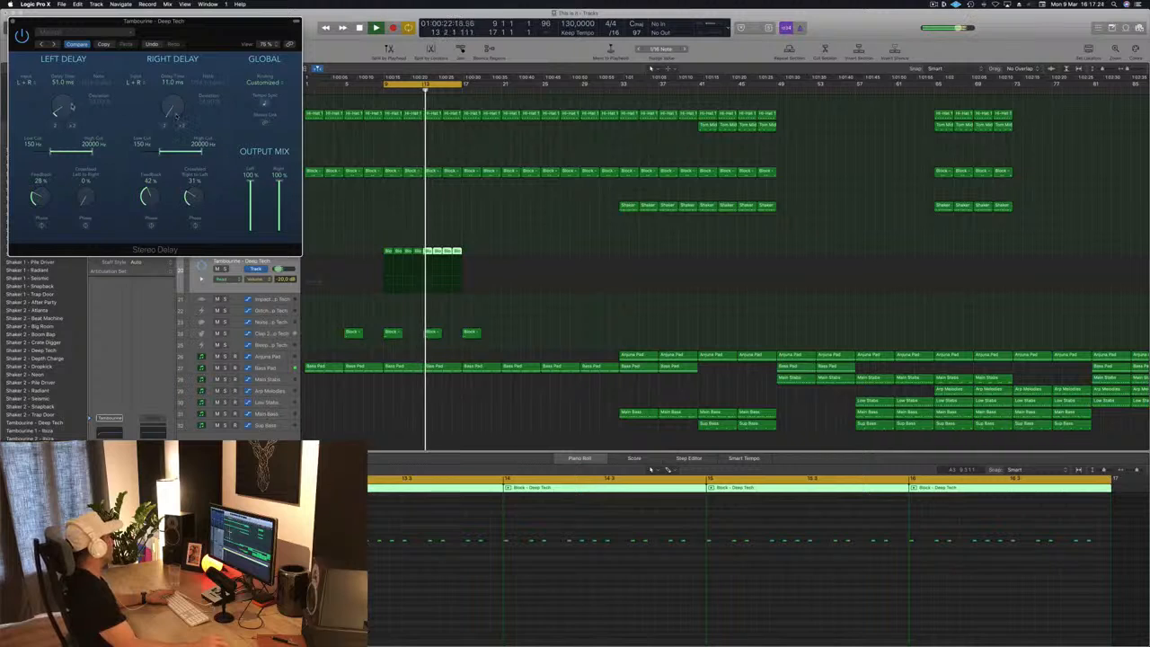
{"action": "left_click", "coordinate": [71, 124]}
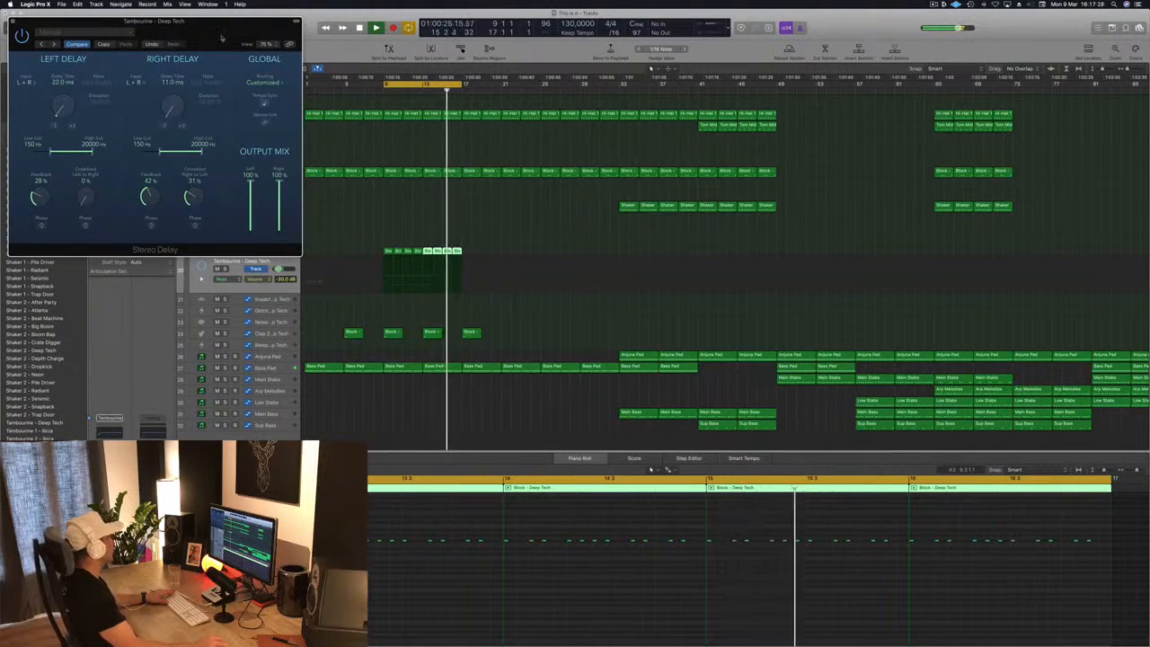
{"action": "left_click_drag", "start_coordinate": [225, 30], "coordinate": [480, 101]}
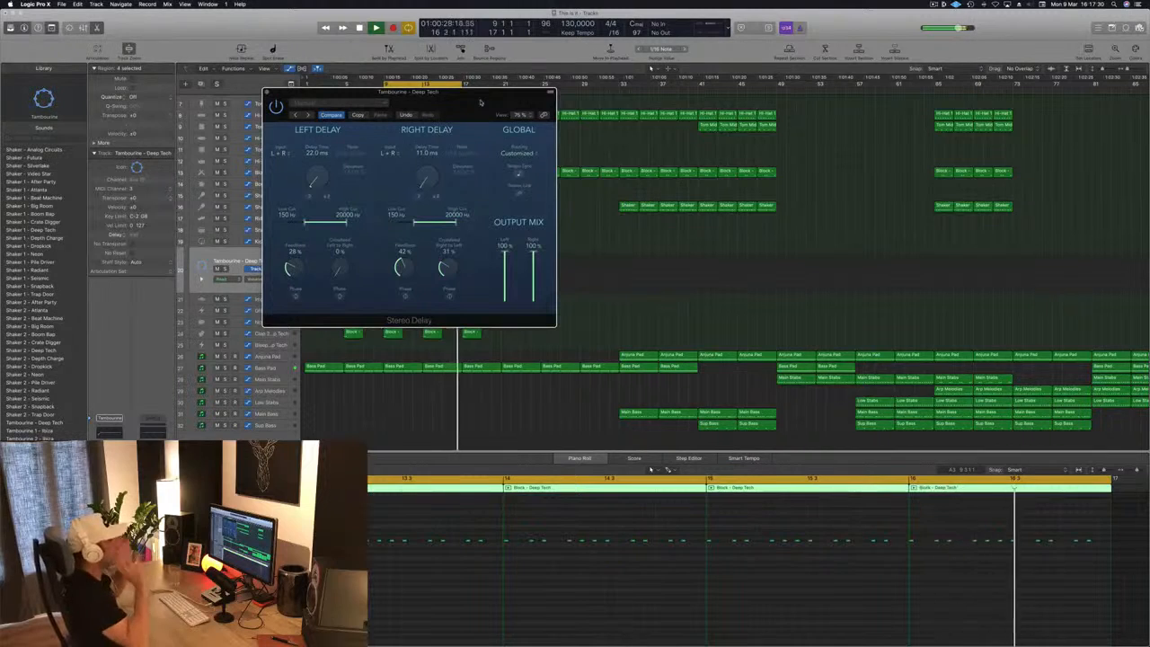
{"action": "left_click", "coordinate": [267, 92]}
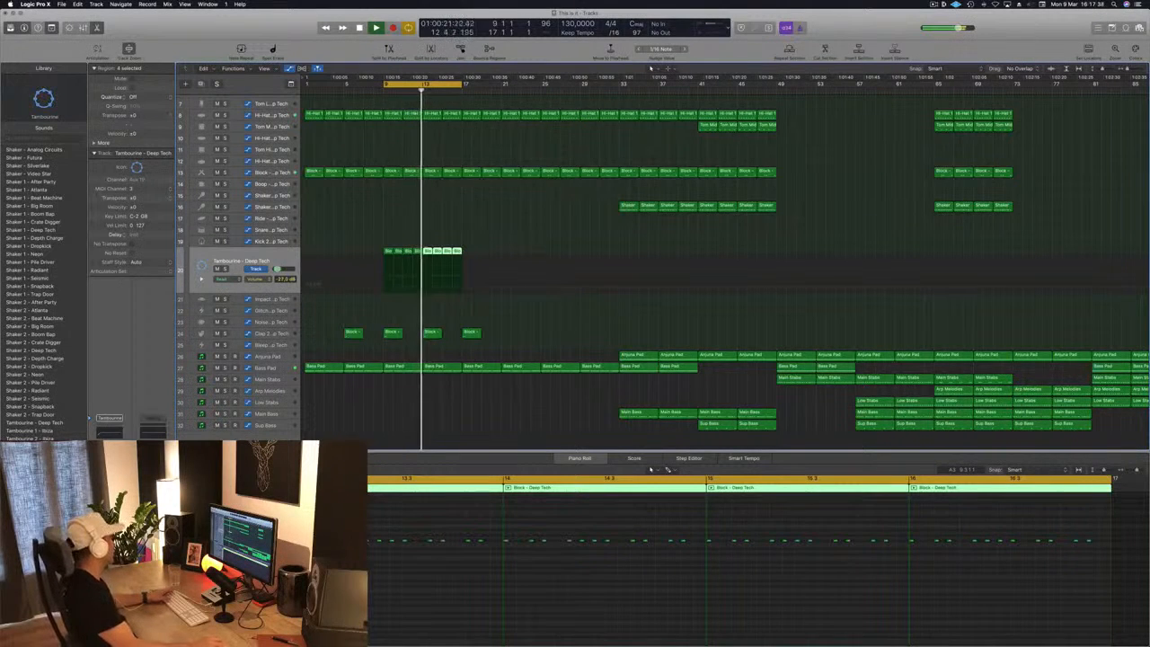
Open a Bitcrusher on the Tambourine track and set its resolution to 5 bit and downsampling to 21x.
{"action": "key", "text": "v"}
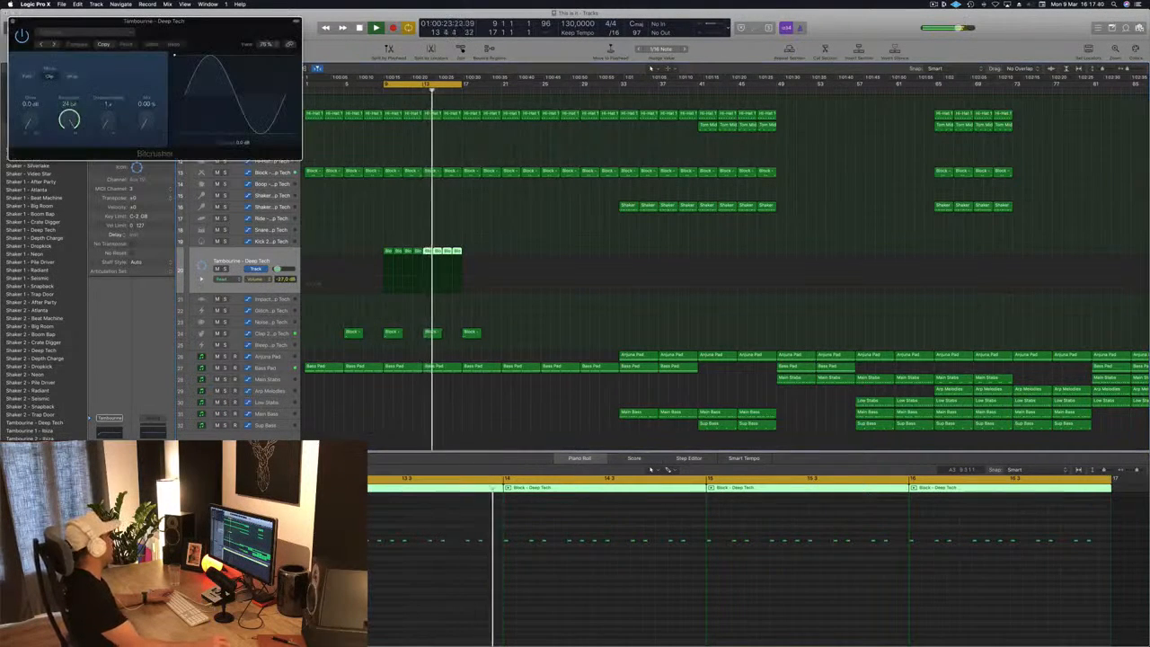
{"action": "left_click_drag", "start_coordinate": [116, 43], "coordinate": [236, 78]}
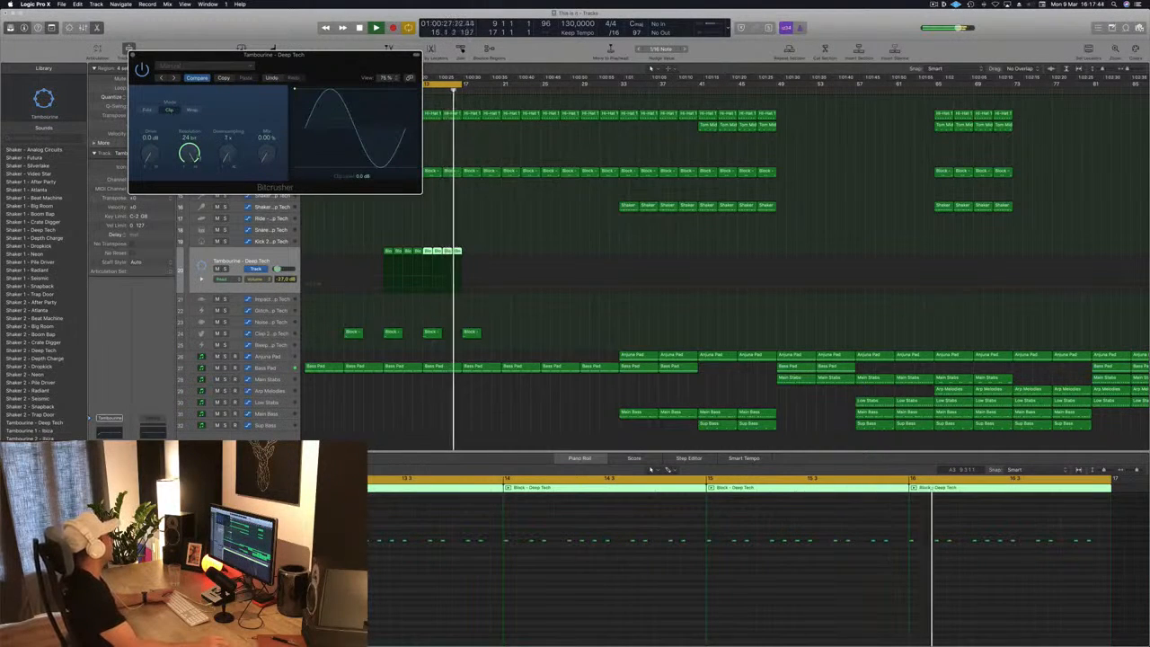
{"action": "left_click_drag", "start_coordinate": [189, 155], "coordinate": [194, 212]}
{"action": "left_click_drag", "start_coordinate": [190, 156], "coordinate": [190, 183]}
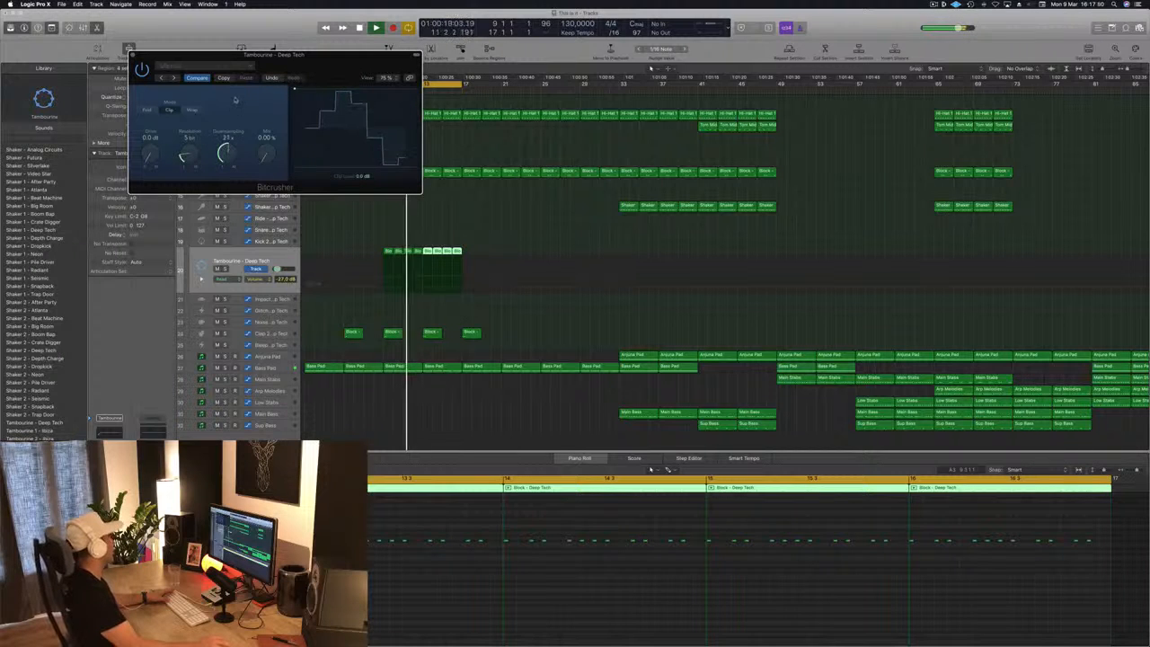
Raise the Tambourine track's volume and set the Bitcrusher to 1 bit resolution in Wrap mode.
{"action": "left_click_drag", "start_coordinate": [278, 268], "coordinate": [277, 270]}
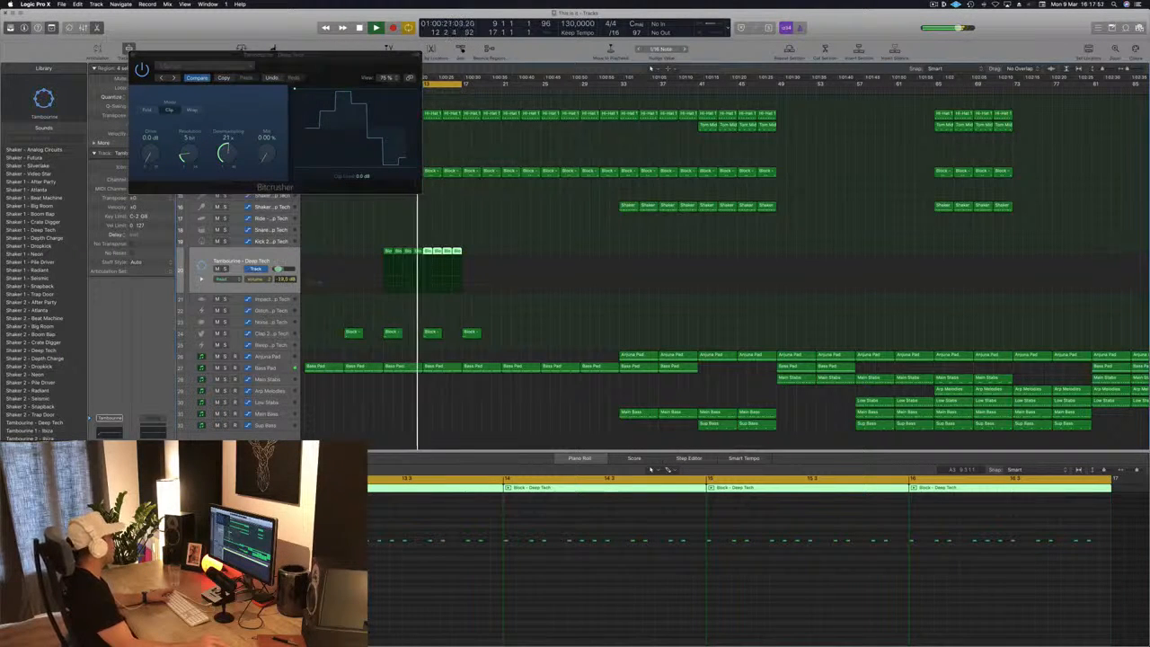
{"action": "left_click_drag", "start_coordinate": [190, 154], "coordinate": [199, 172]}
{"action": "left_click", "coordinate": [193, 111]}
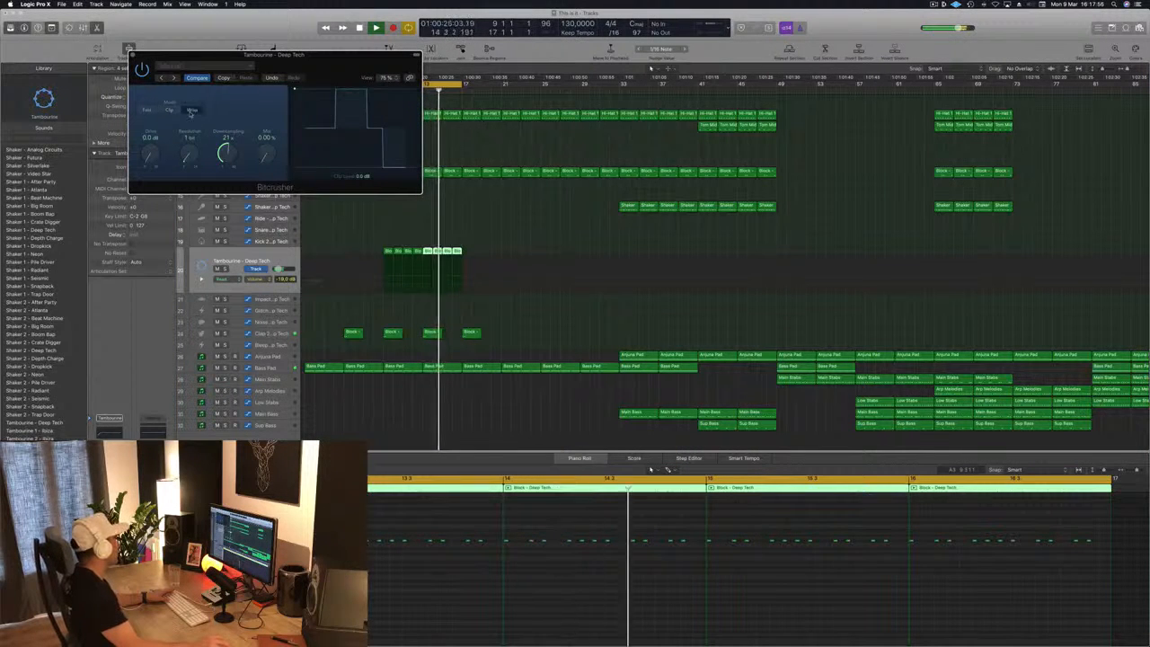
Compare the Bitcrusher's Fold and Wrap modes, keep Wrap, and set 8 bit resolution, 21x downsampling and a 75.70% mix.
{"action": "left_click", "coordinate": [147, 112]}
{"action": "left_click", "coordinate": [192, 110]}
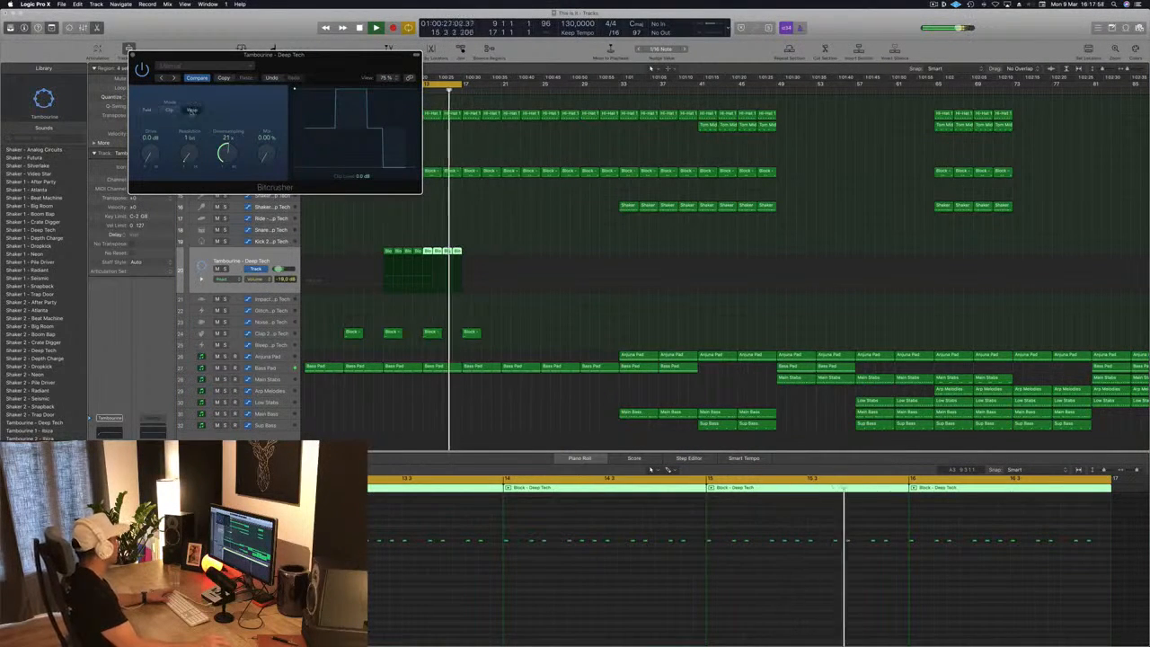
{"action": "left_click_drag", "start_coordinate": [150, 155], "coordinate": [154, 137]}
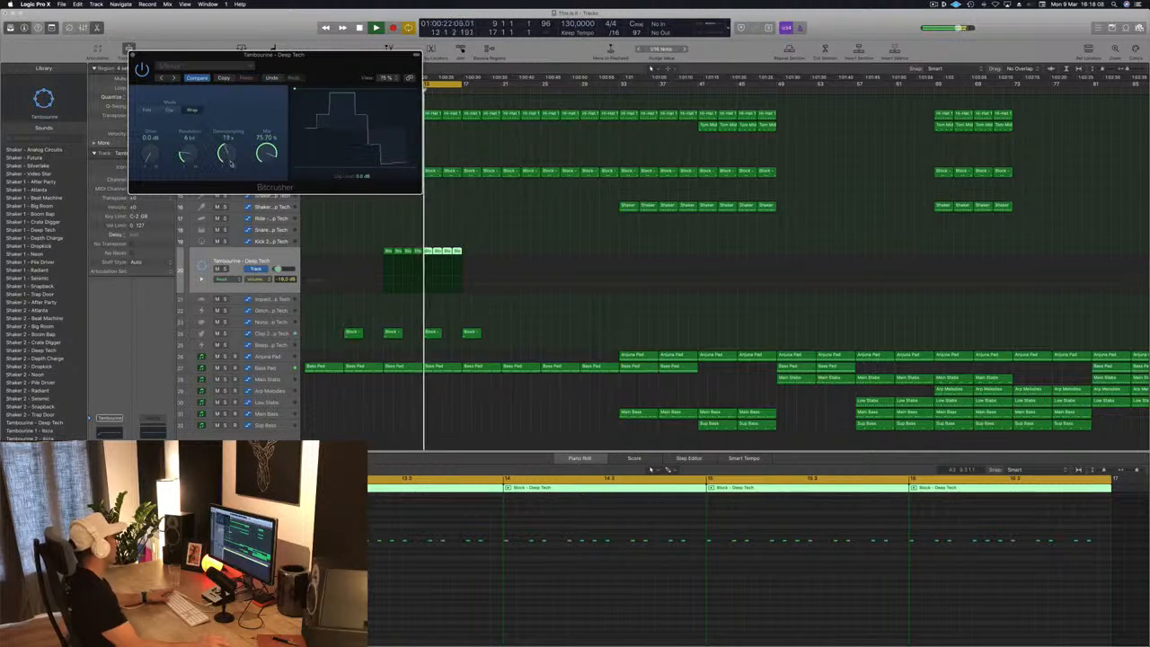
{"action": "left_click_drag", "start_coordinate": [230, 165], "coordinate": [233, 148]}
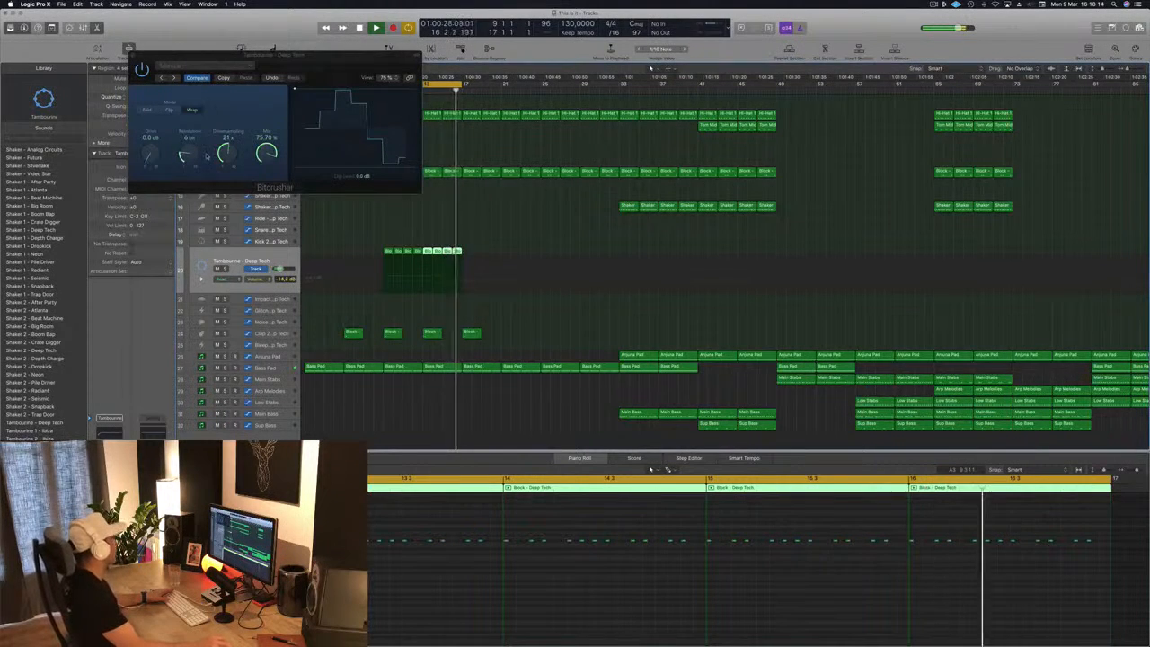
{"action": "left_click_drag", "start_coordinate": [196, 149], "coordinate": [193, 140]}
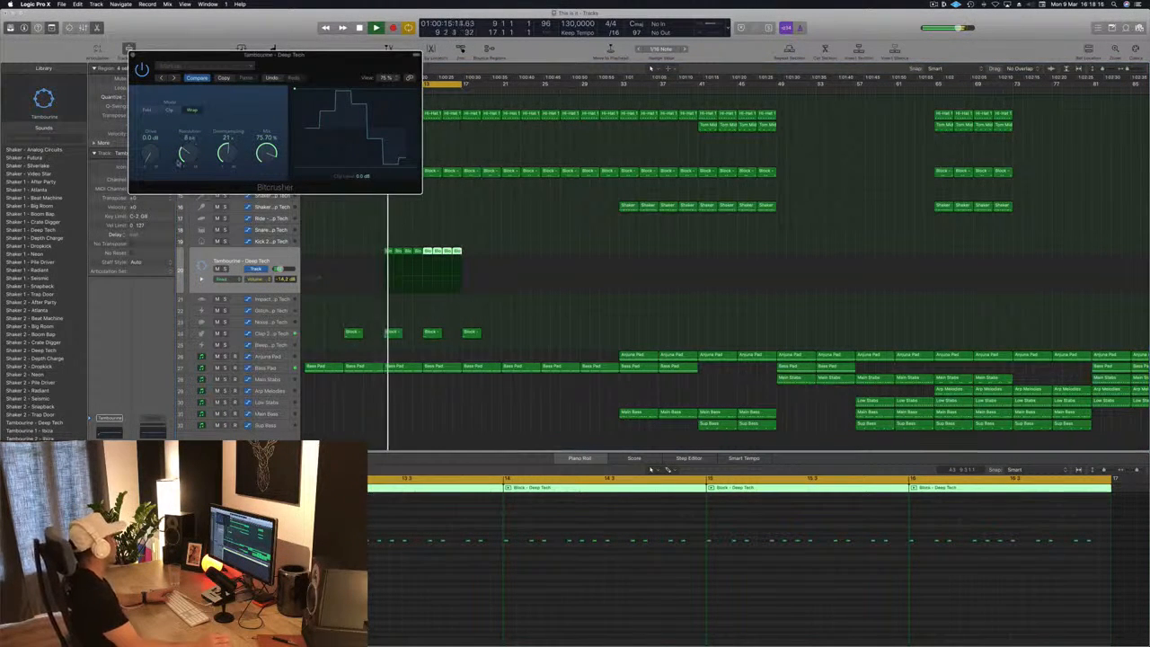
Set the Bitcrusher's mix to 72.30% and close the plug-in window.
{"action": "left_click", "coordinate": [132, 56]}
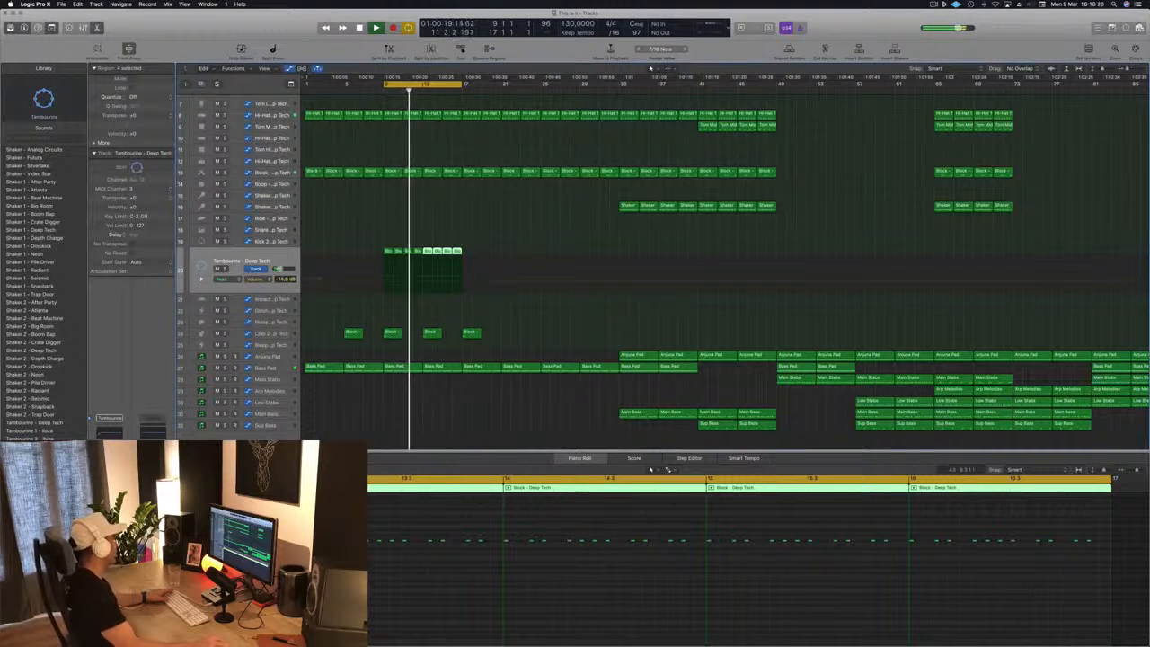
{"action": "key", "text": "v"}
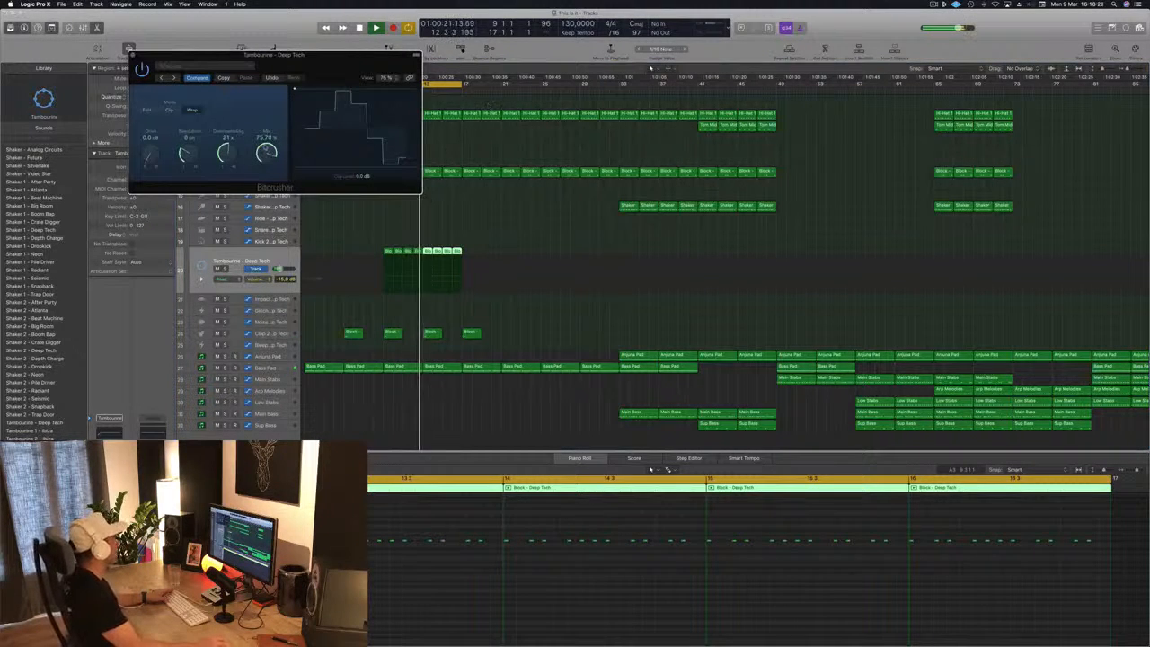
{"action": "left_click_drag", "start_coordinate": [267, 166], "coordinate": [271, 154]}
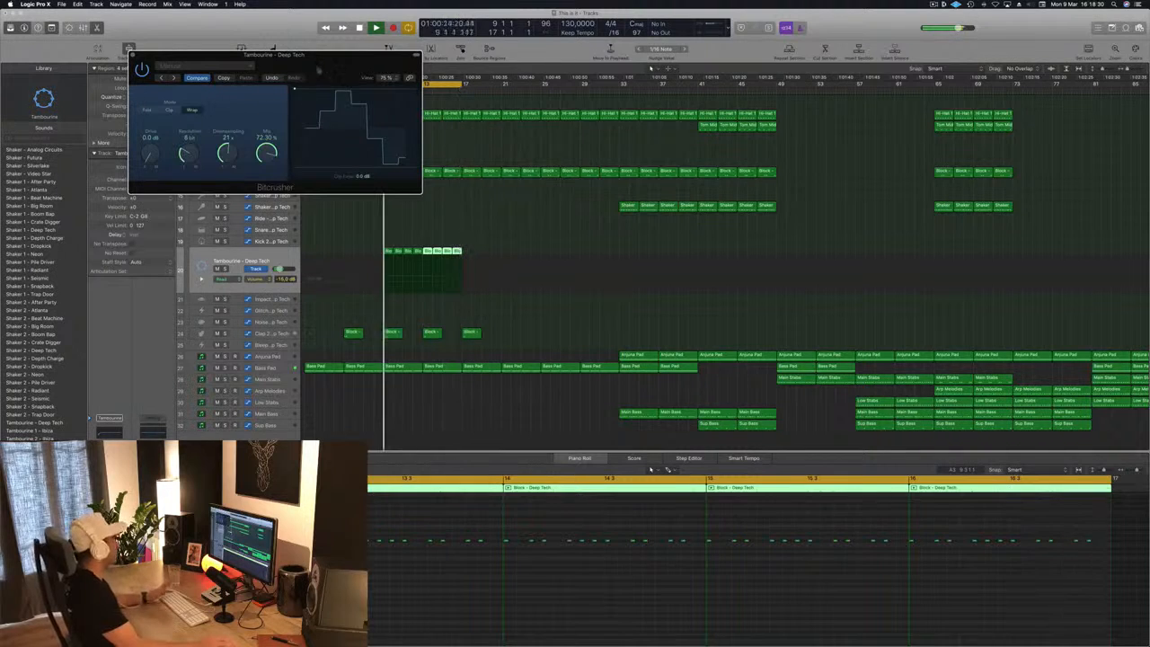
{"action": "left_click_drag", "start_coordinate": [318, 69], "coordinate": [329, 71]}
{"action": "left_click", "coordinate": [144, 59]}
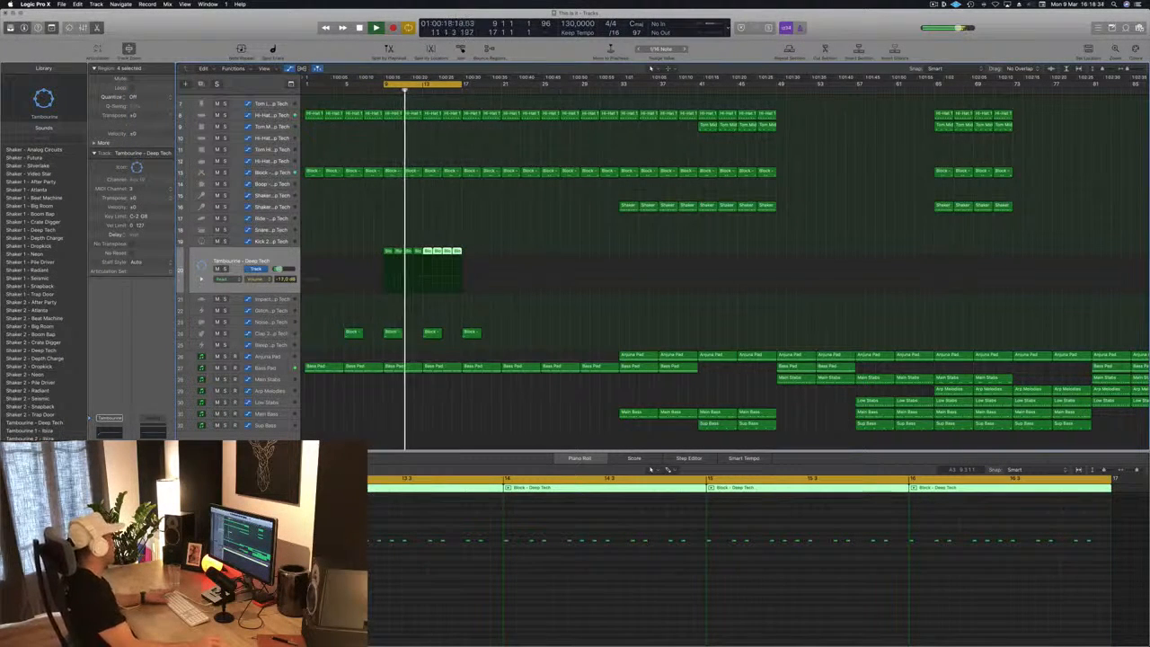
Duplicate the eight Tambourine regions directly after themselves so the pattern runs from bar 9 to bar 25.
{"action": "left_click_drag", "start_coordinate": [382, 246], "coordinate": [505, 261]}
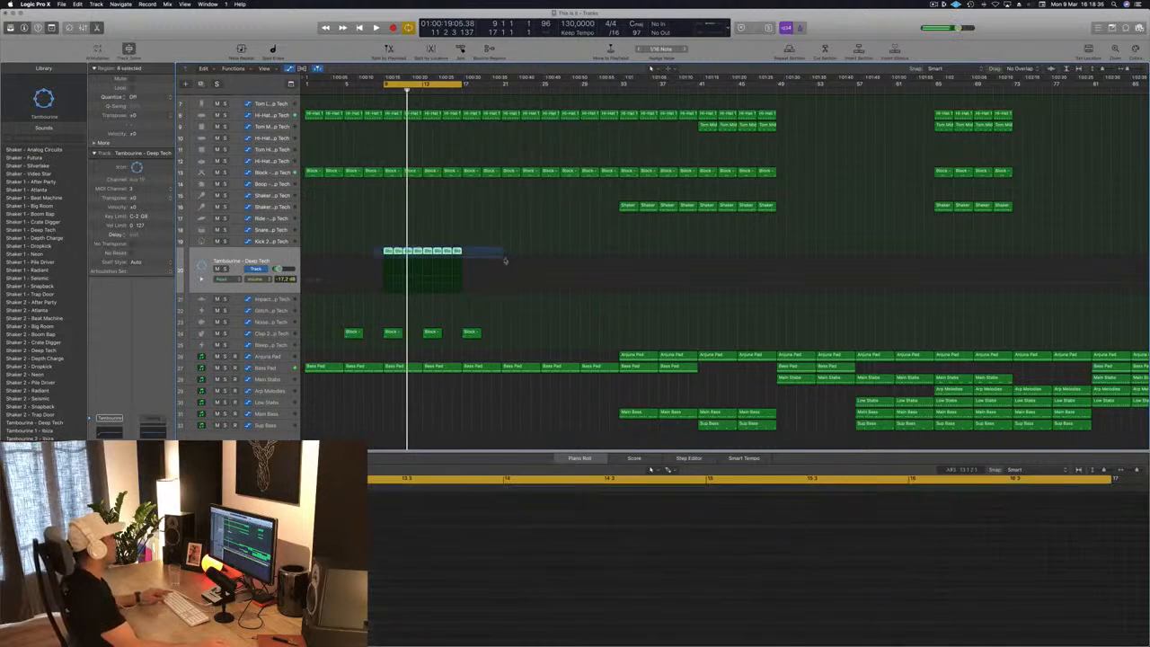
{"action": "left_click_drag", "start_coordinate": [387, 251], "coordinate": [467, 257]}
{"action": "key", "text": "space"}
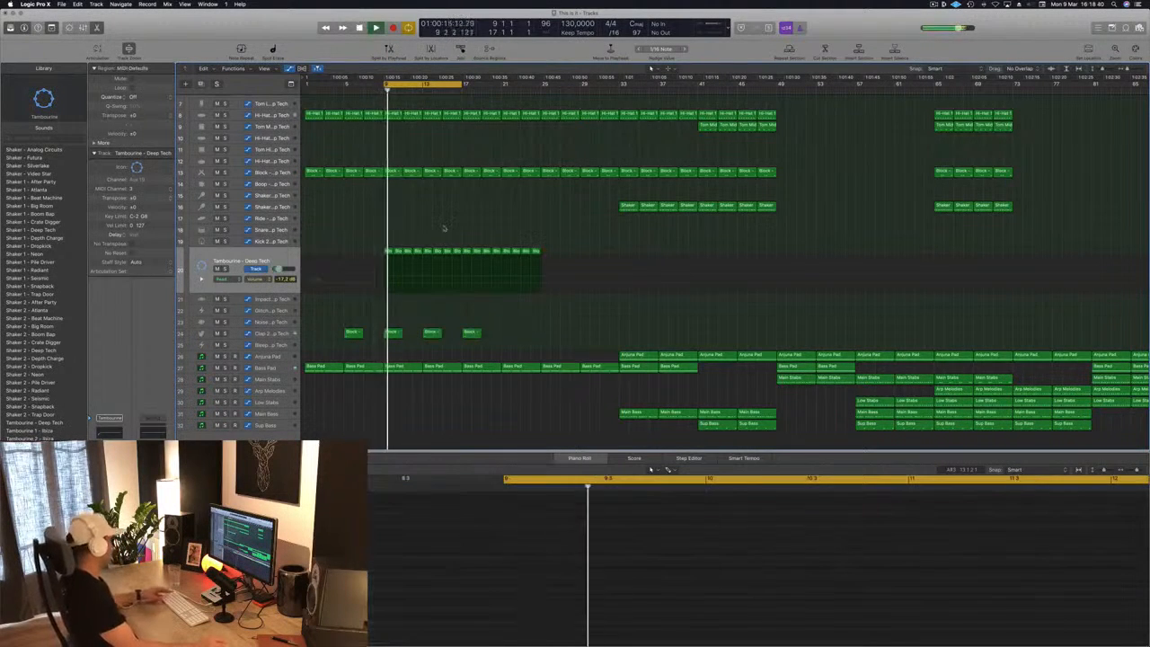
{"action": "left_click_drag", "start_coordinate": [383, 241], "coordinate": [458, 259]}
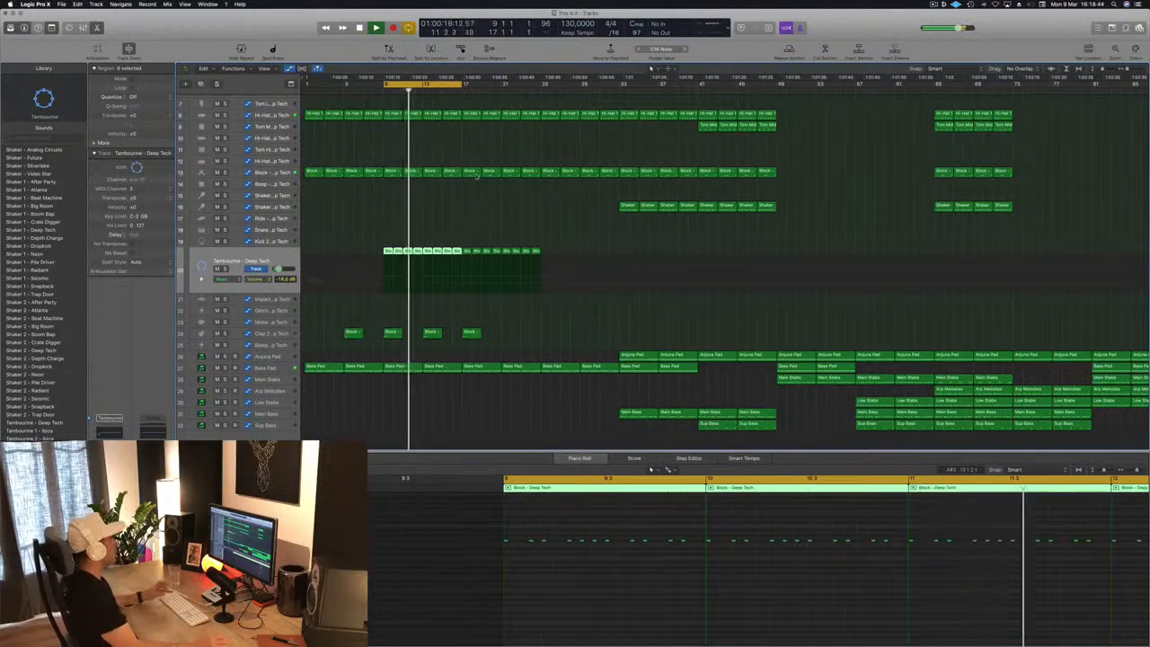
{"action": "left_click", "coordinate": [434, 223]}
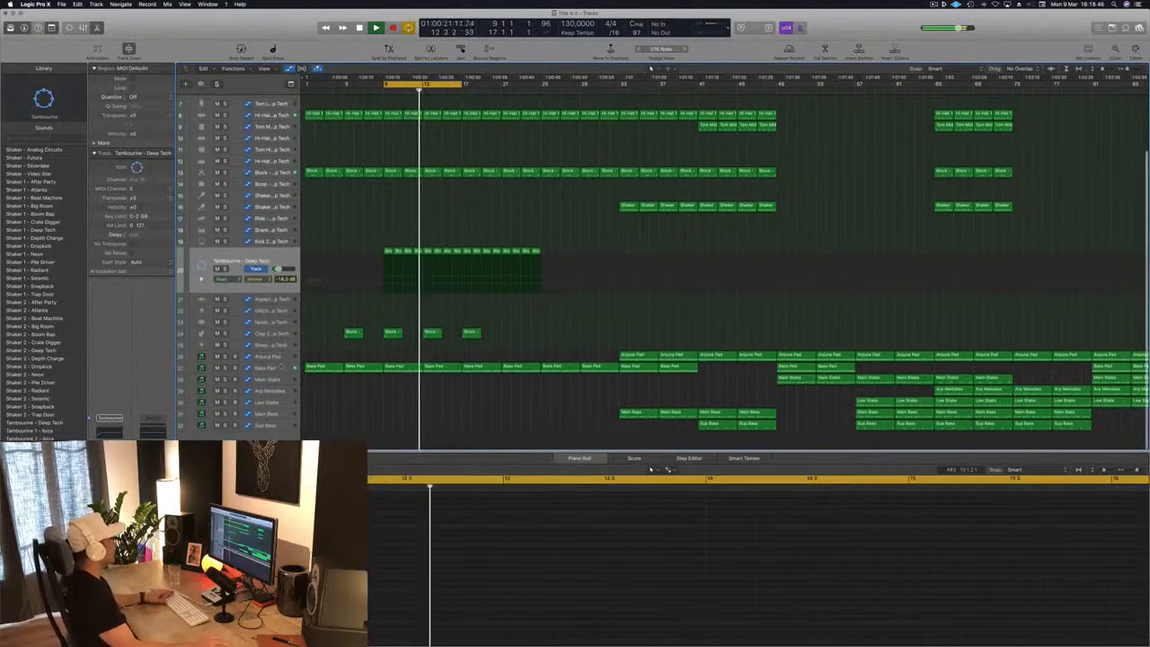
Replace the Bass Pad regions from bar 17 to bar 33 with copies of the first four regions, including their automation.
{"action": "left_click", "coordinate": [268, 367]}
{"action": "left_click", "coordinate": [533, 279]}
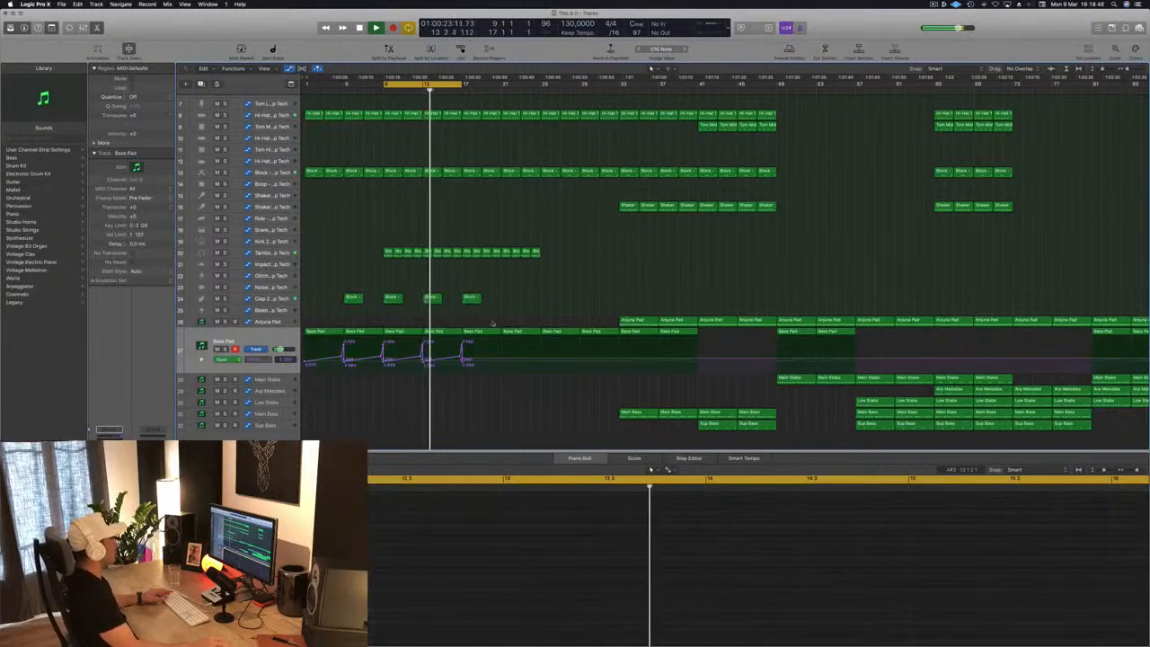
{"action": "left_click_drag", "start_coordinate": [479, 321], "coordinate": [590, 332]}
{"action": "key", "text": "Delete"}
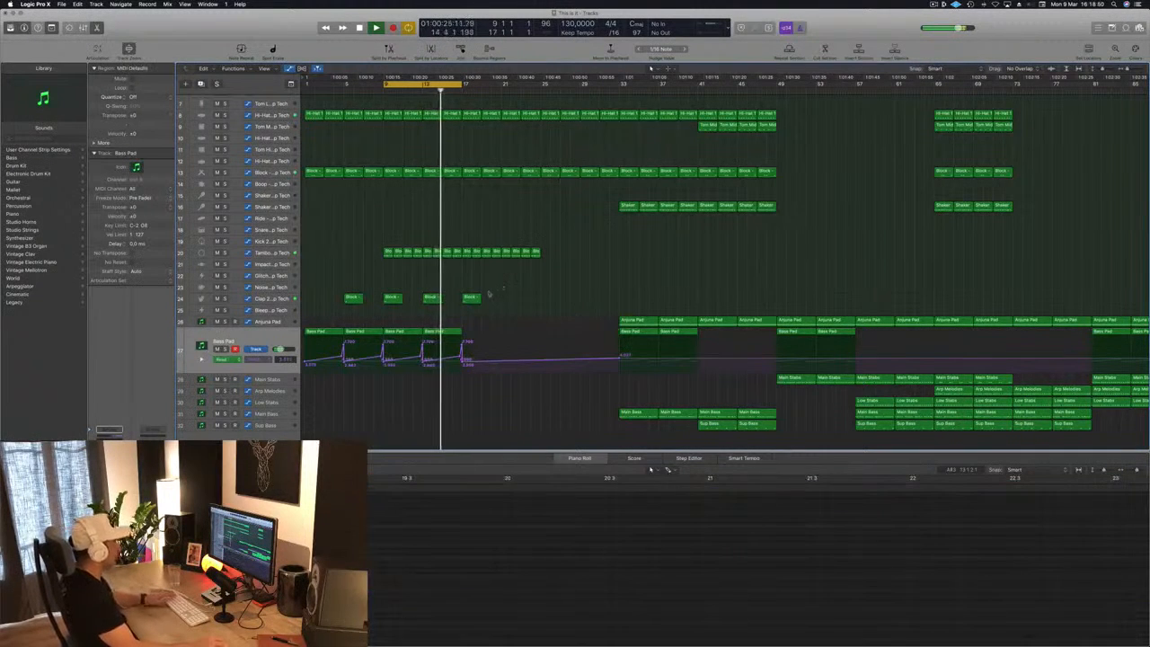
{"action": "left_click_drag", "start_coordinate": [518, 325], "coordinate": [464, 332]}
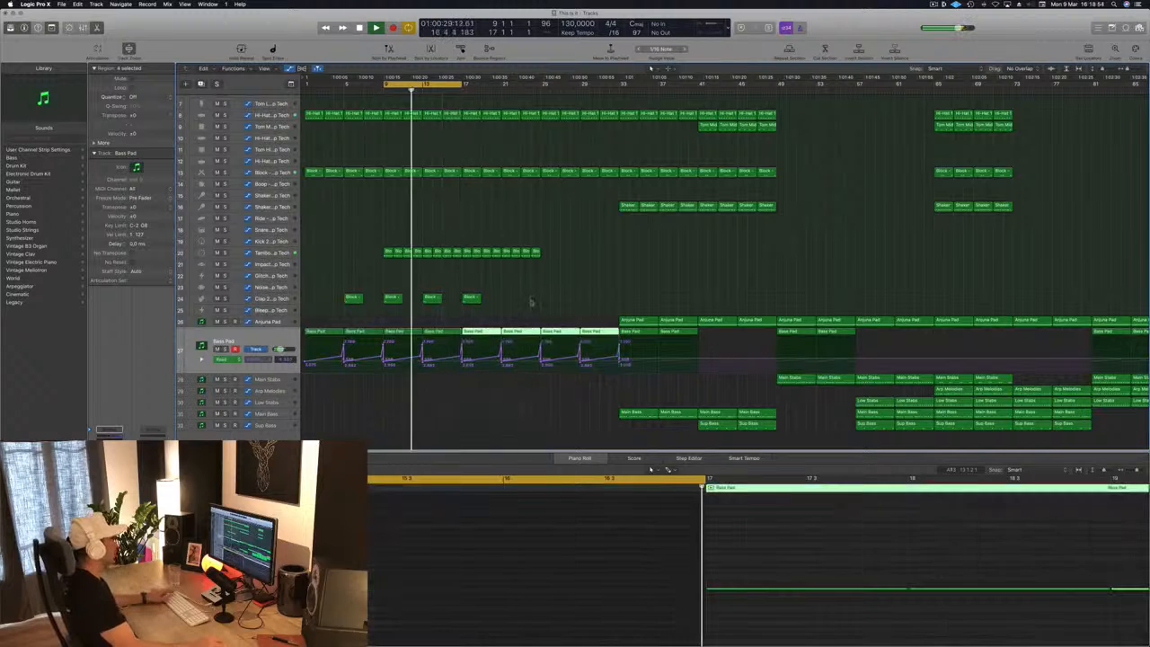
Extend the cycle range to bar 25 and play back the looped section.
{"action": "left_click_drag", "start_coordinate": [464, 88], "coordinate": [543, 88]}
{"action": "left_click", "coordinate": [442, 212]}
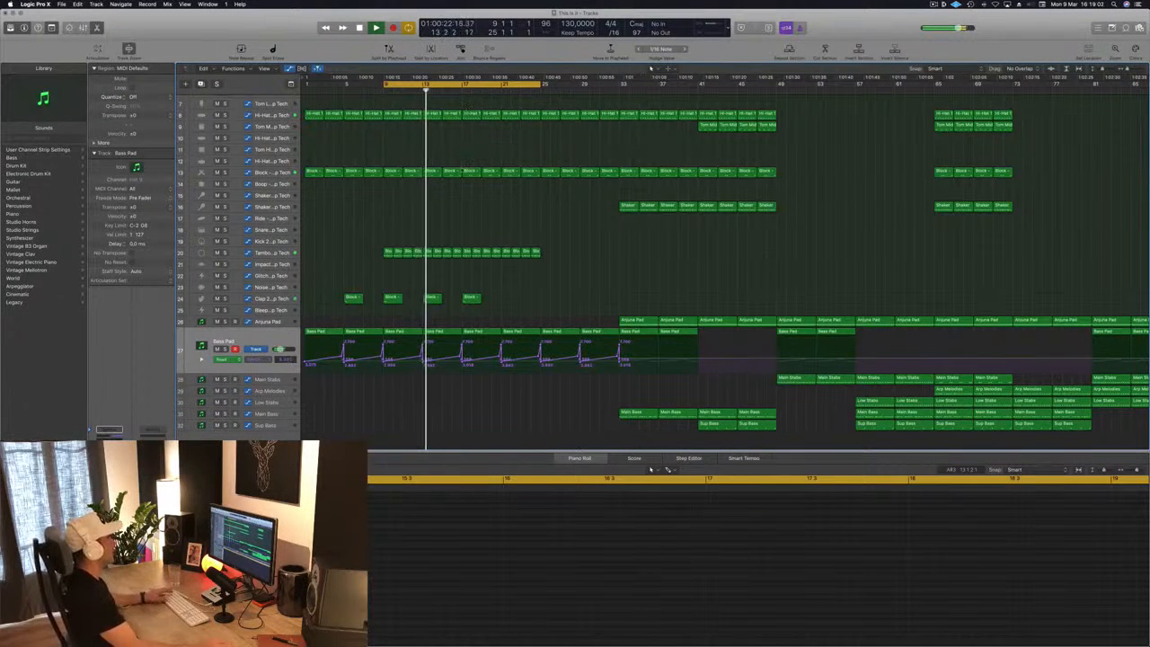
{"action": "key", "text": "super+Right"}
{"action": "key", "text": "super+Right"}
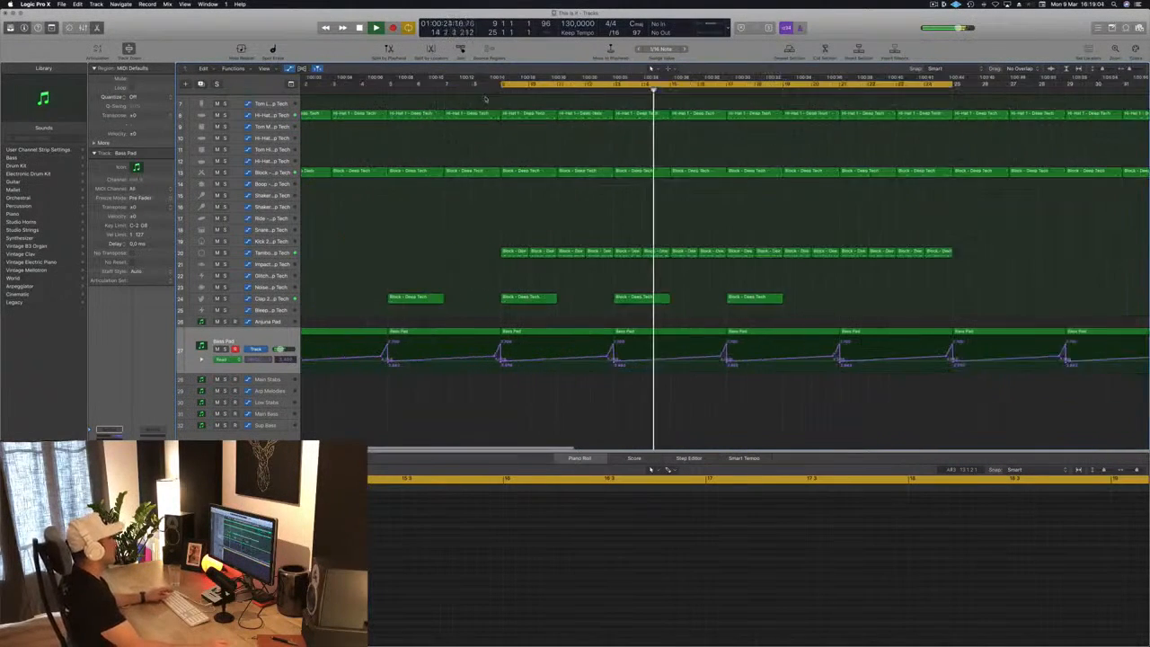
{"action": "scroll", "coordinate": [706, 124], "scroll_direction": "down", "scroll_amount": 5}
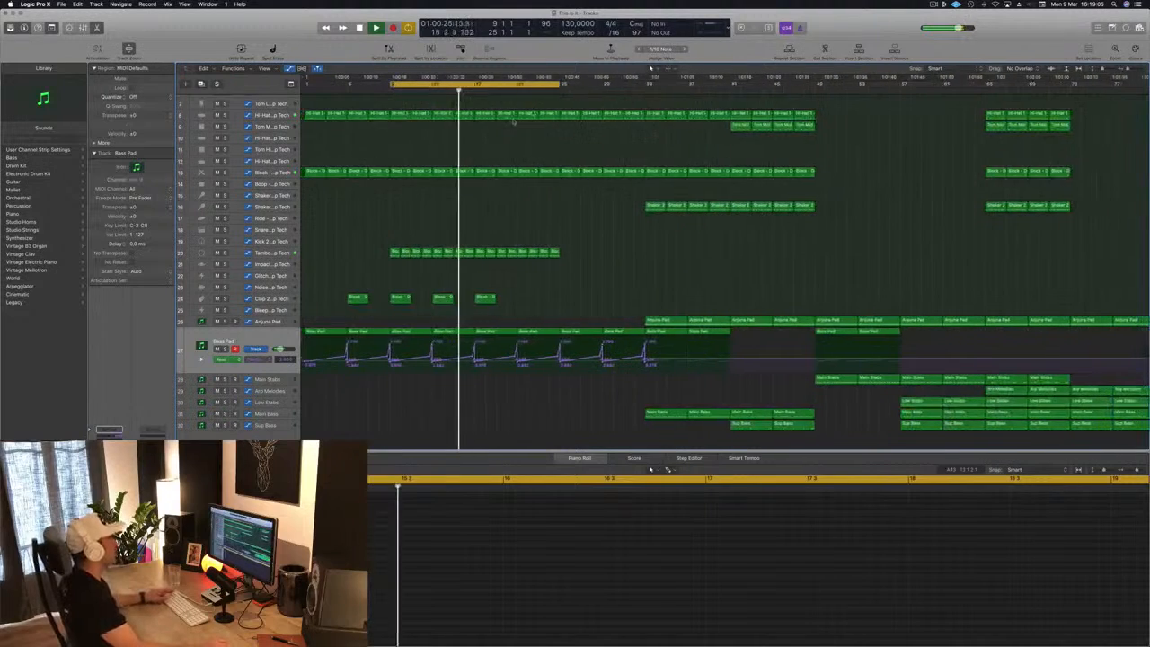
{"action": "scroll", "coordinate": [765, 97], "scroll_direction": "up", "scroll_amount": 8}
{"action": "key", "text": "space"}
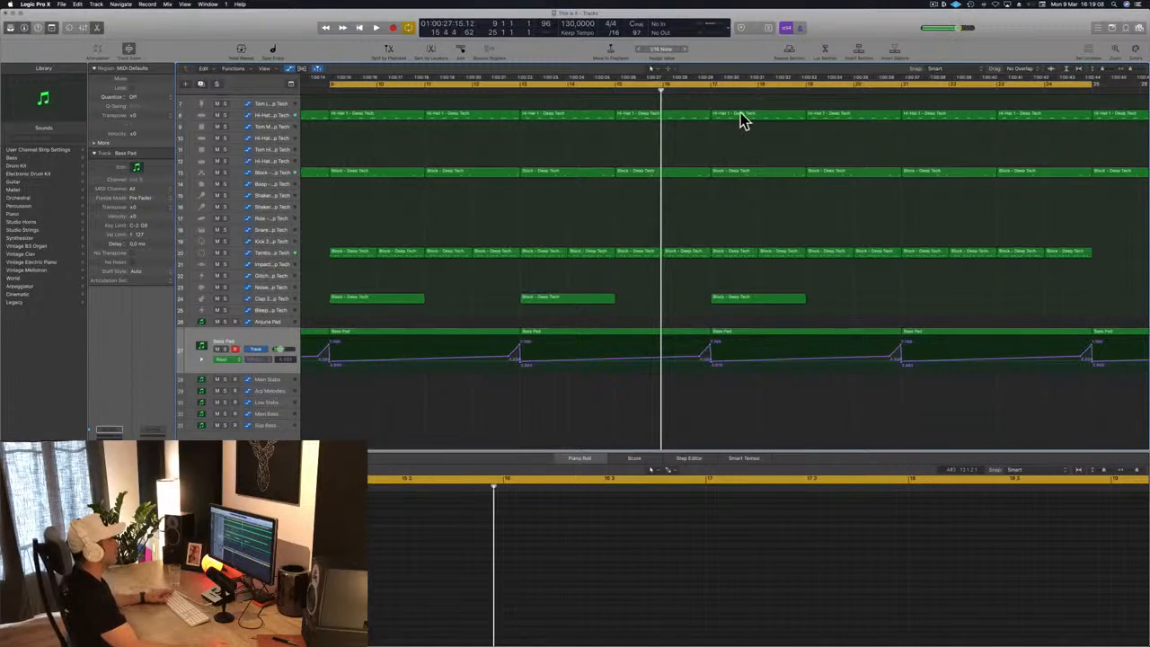
Check the final hi-hat note before bar 17, move the last note of the Kick 1 region slightly earlier, and resume playback.
{"action": "left_click", "coordinate": [689, 115]}
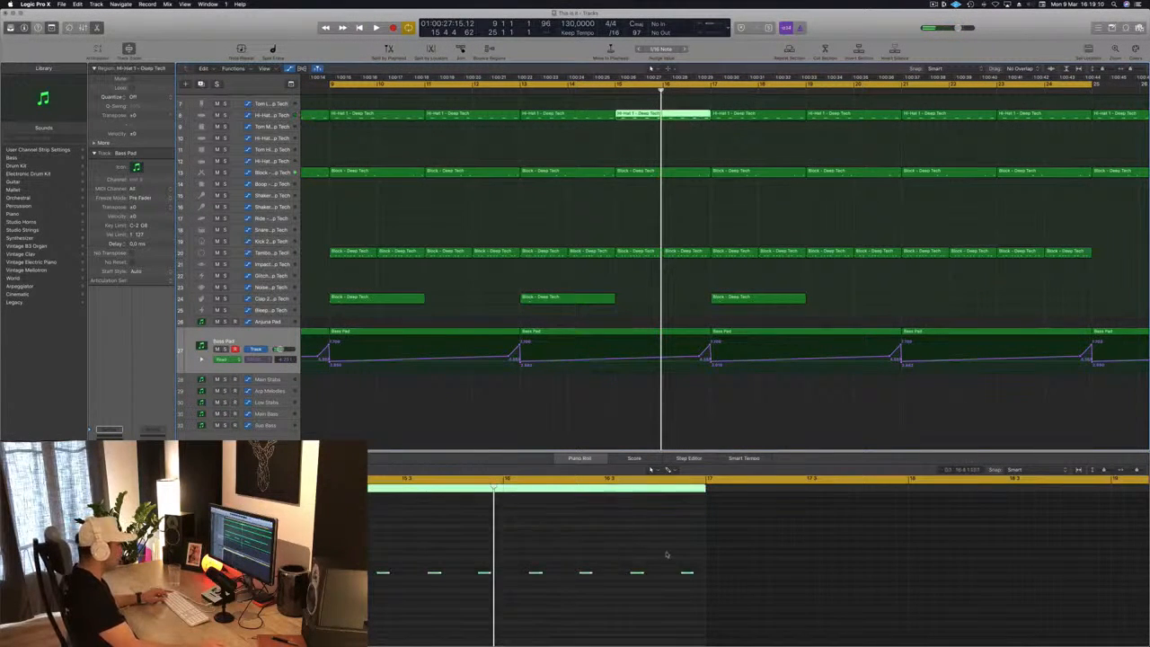
{"action": "left_click", "coordinate": [687, 572]}
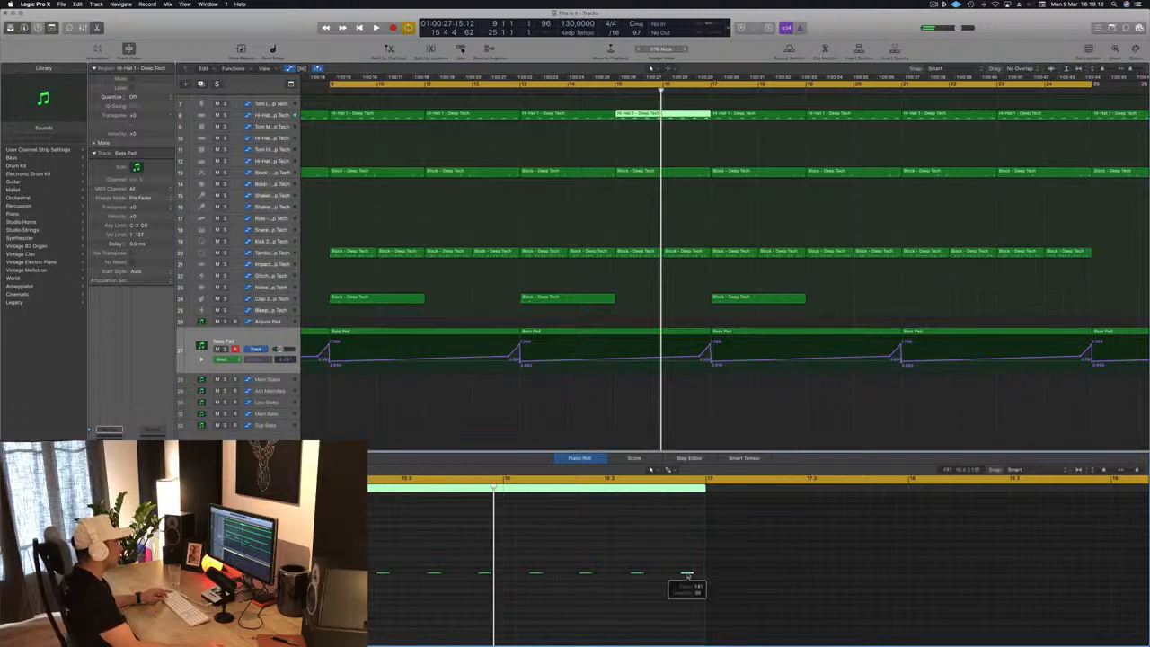
{"action": "scroll", "coordinate": [681, 225], "scroll_direction": "up", "scroll_amount": 3}
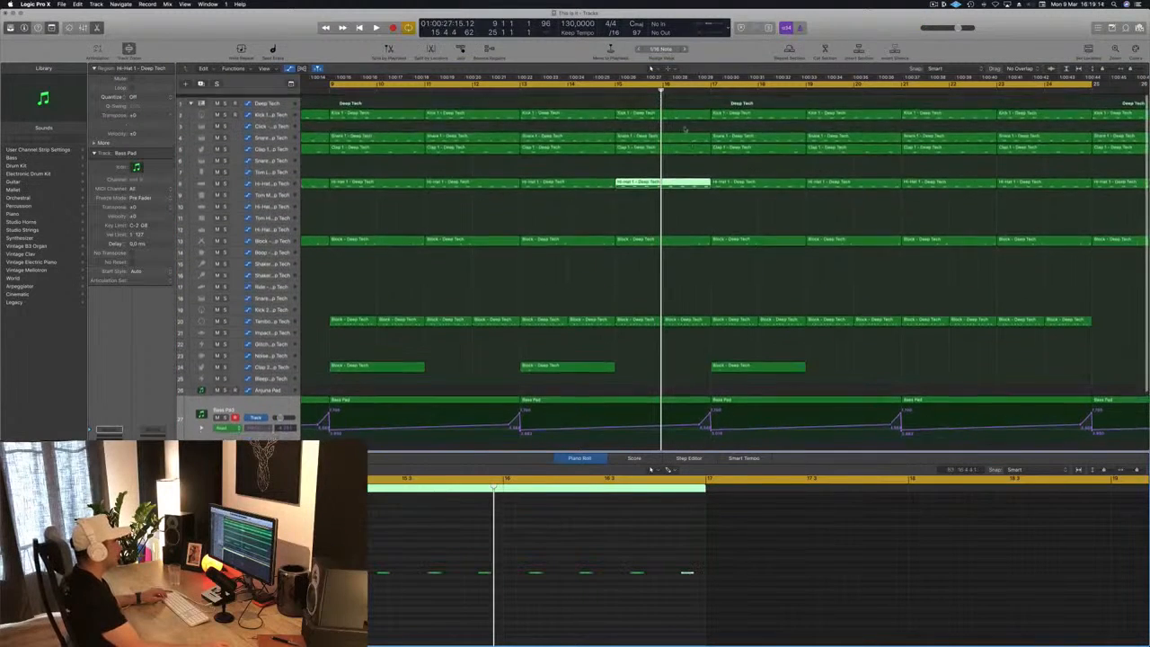
{"action": "left_click", "coordinate": [681, 112]}
{"action": "left_click", "coordinate": [662, 589]}
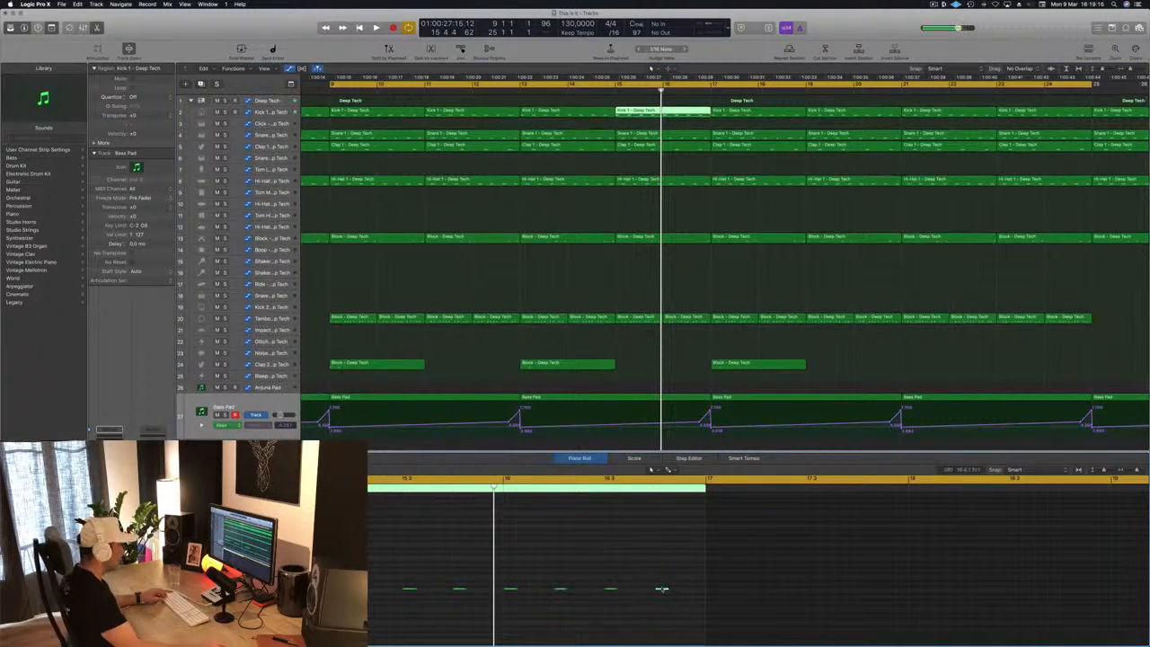
{"action": "left_click_drag", "start_coordinate": [662, 590], "coordinate": [639, 594]}
{"action": "key", "text": "space"}
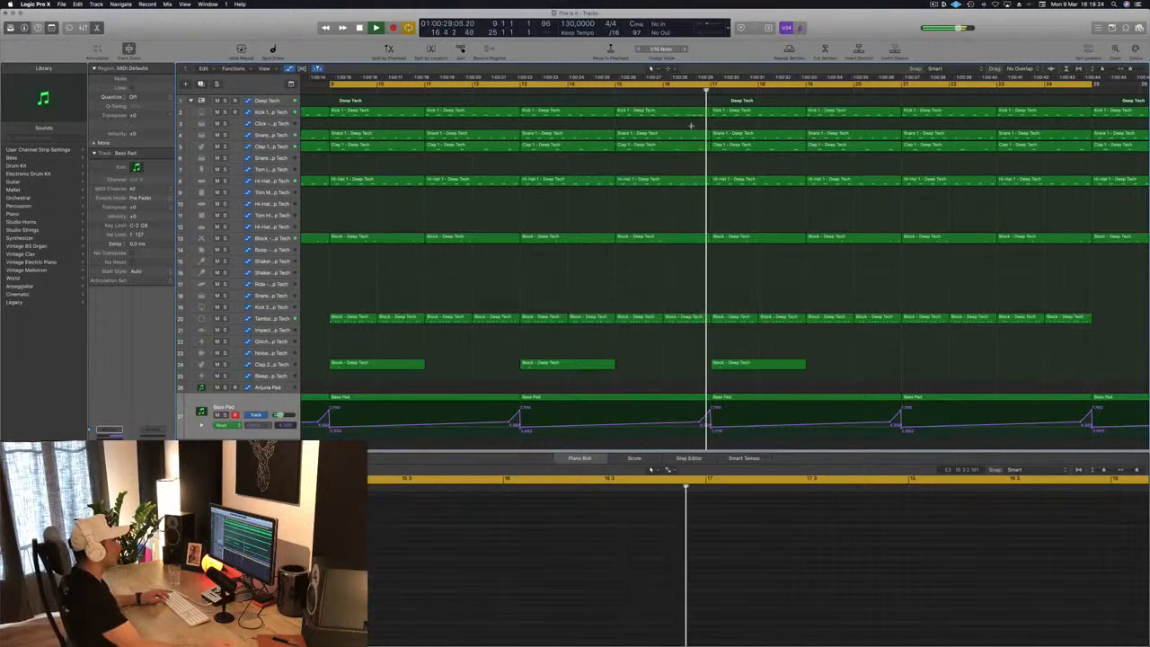
Cut the last half bar before bar 17 out of the Snare 1, Clap 1, Hi-Hat 1 and Block regions.
{"action": "left_click_drag", "start_coordinate": [690, 118], "coordinate": [712, 312]}
{"action": "key", "text": "Delete"}
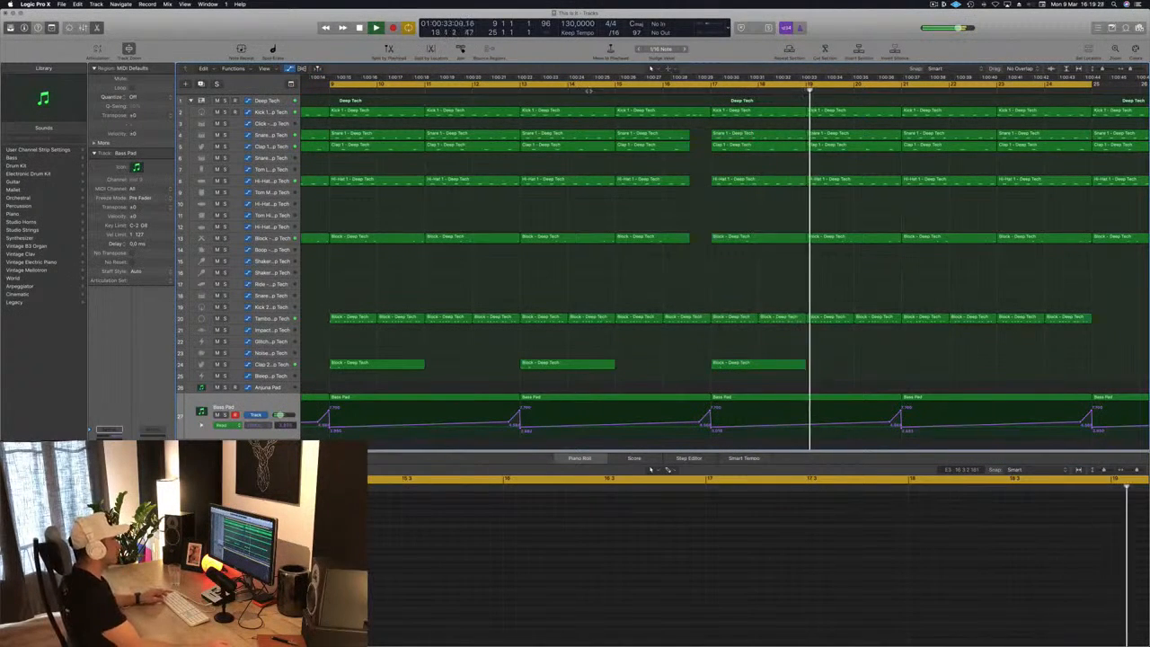
Play back the break before bar 17 and replay the cycle from bar 9.
{"action": "left_click", "coordinate": [589, 100]}
{"action": "scroll", "coordinate": [692, 163], "scroll_direction": "left", "scroll_amount": 1}
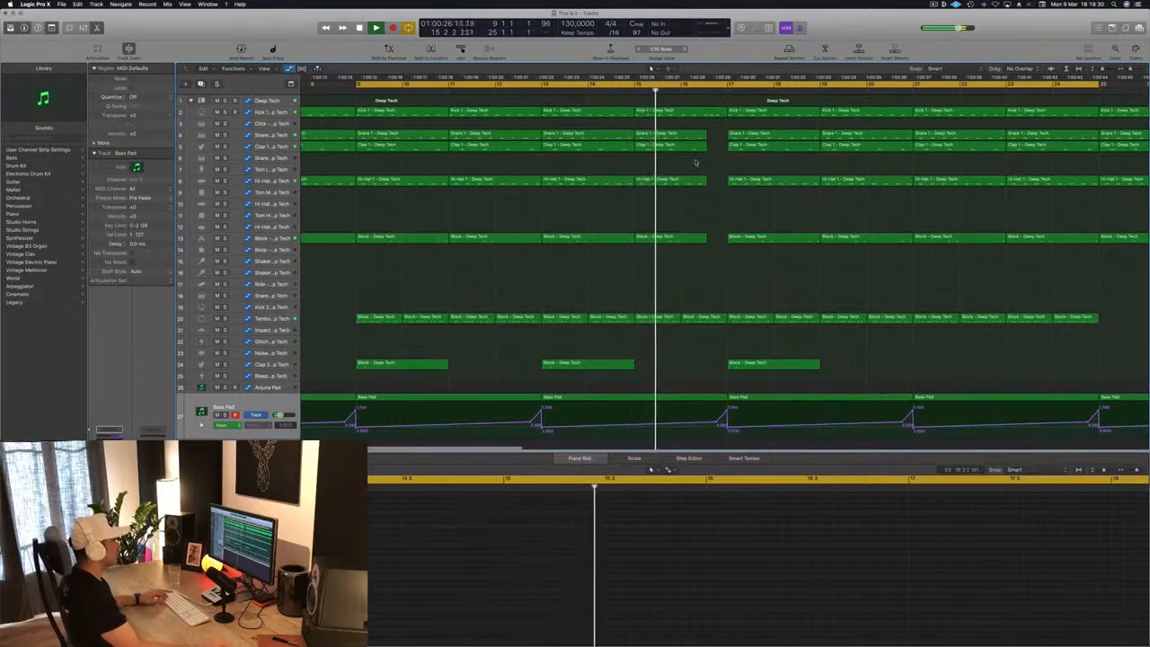
{"action": "key", "text": "super+Left"}
{"action": "key", "text": "super+Left"}
{"action": "key", "text": "super+Left"}
{"action": "scroll", "coordinate": [664, 175], "scroll_direction": "right", "scroll_amount": 2}
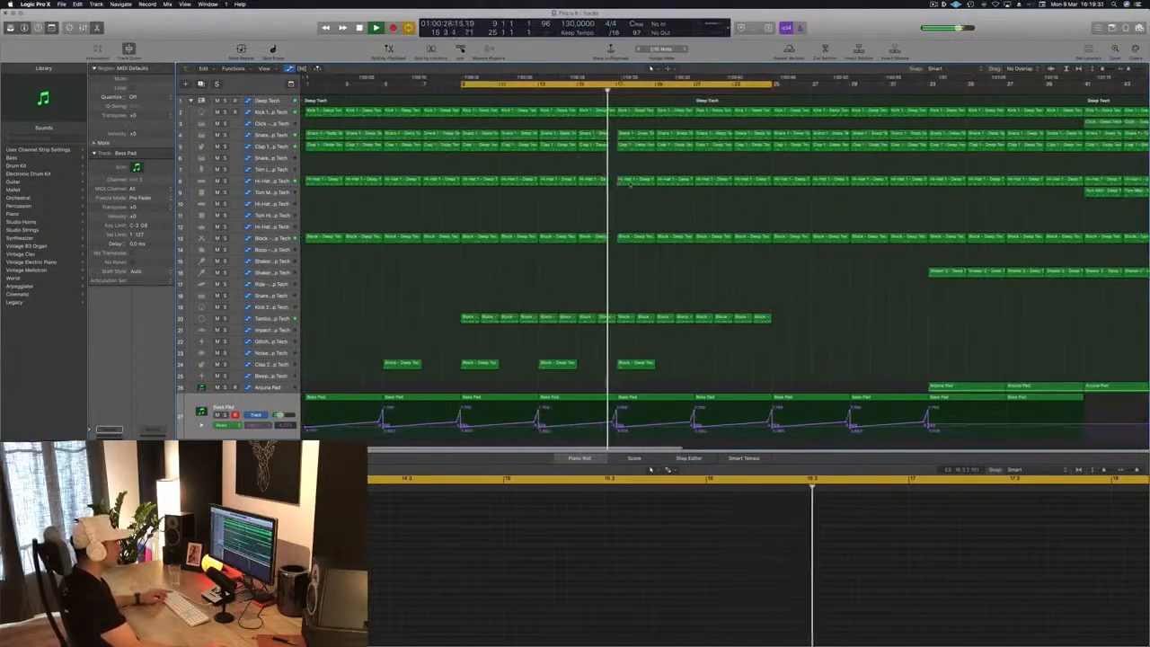
{"action": "key", "text": "super+Right"}
{"action": "scroll", "coordinate": [629, 184], "scroll_direction": "right", "scroll_amount": 2}
{"action": "key", "text": "super+Left"}
{"action": "scroll", "coordinate": [626, 203], "scroll_direction": "right", "scroll_amount": 2}
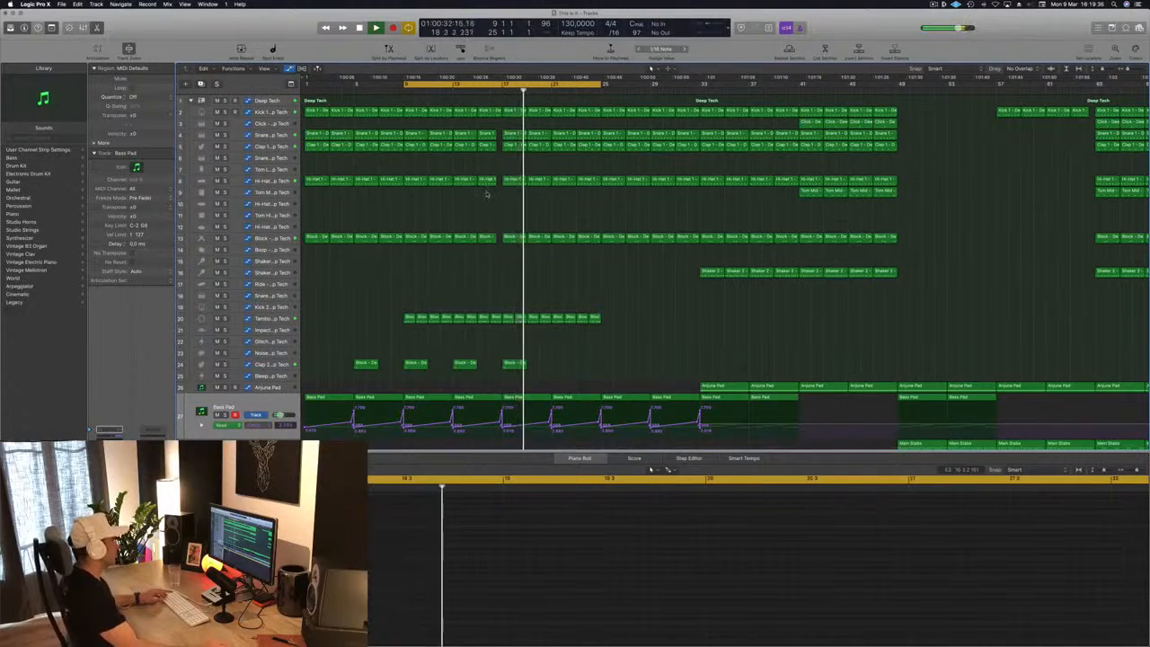
{"action": "key", "text": "space"}
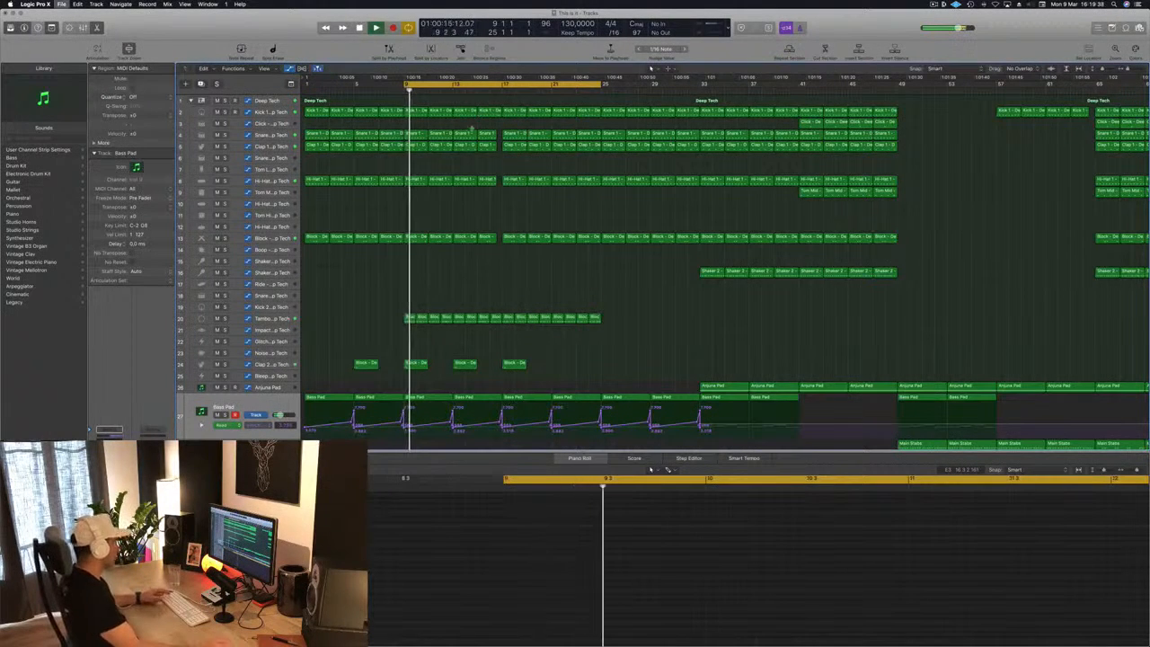
Select the Tambourine track, set its volume to -21.5 dB, and deselect its regions.
{"action": "left_click", "coordinate": [265, 321]}
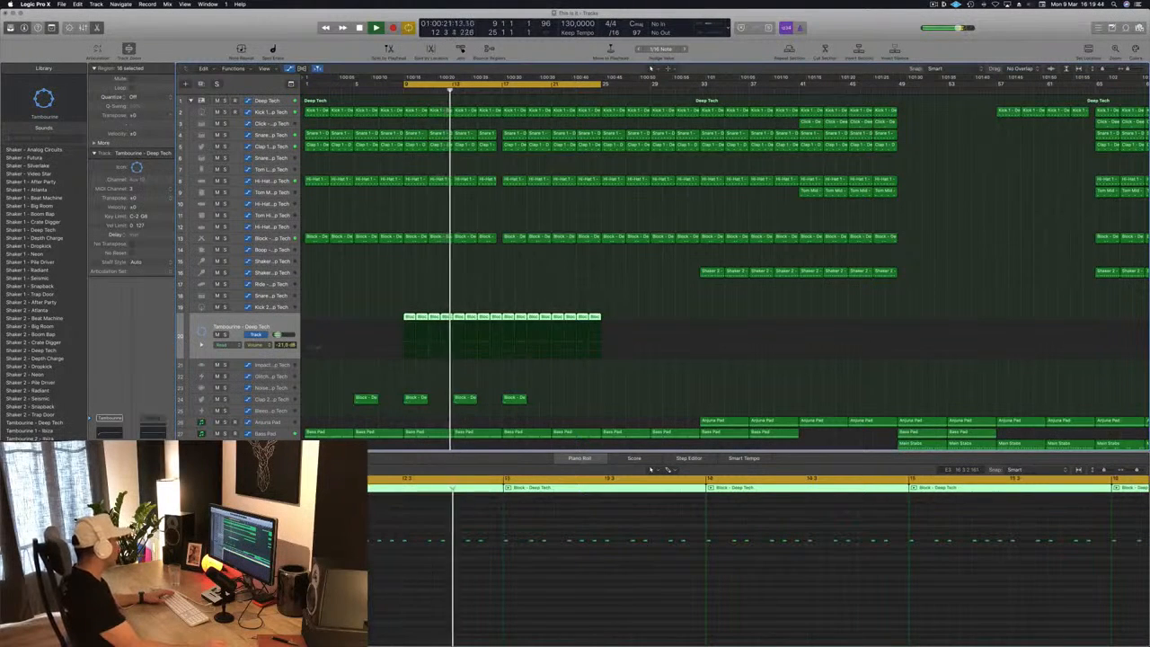
{"action": "left_click", "coordinate": [563, 288]}
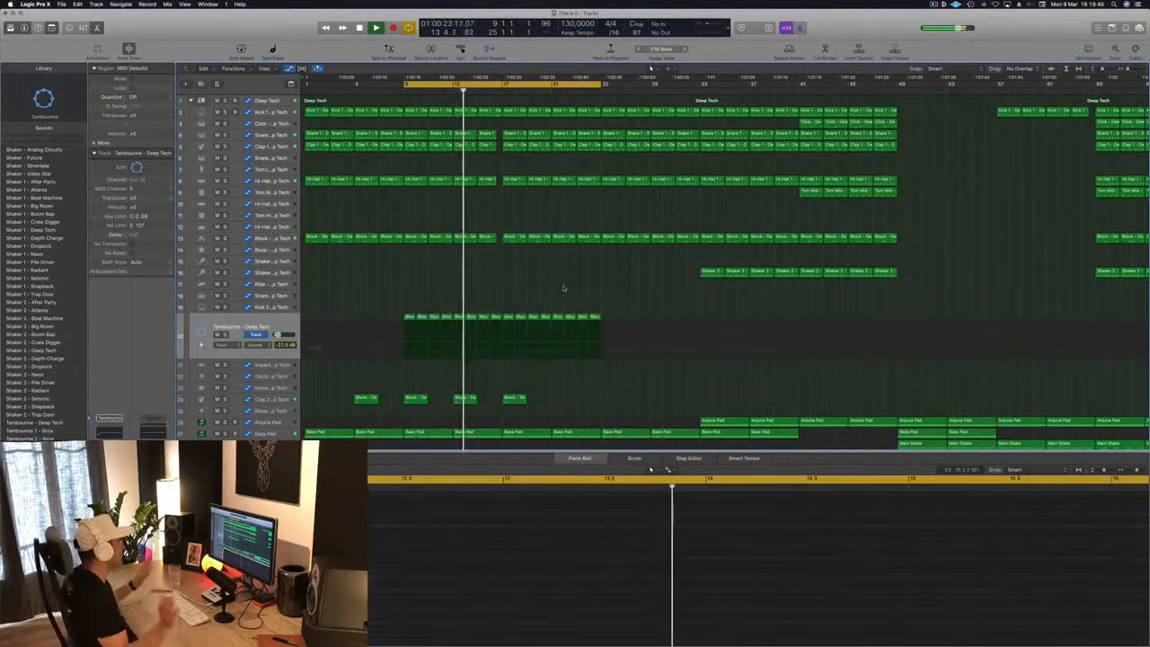
Stop playback and copy the first Anjuna Pad region from bar 33 to bar 17 on the same track.
{"action": "scroll", "coordinate": [545, 303], "scroll_direction": "up", "scroll_amount": 3}
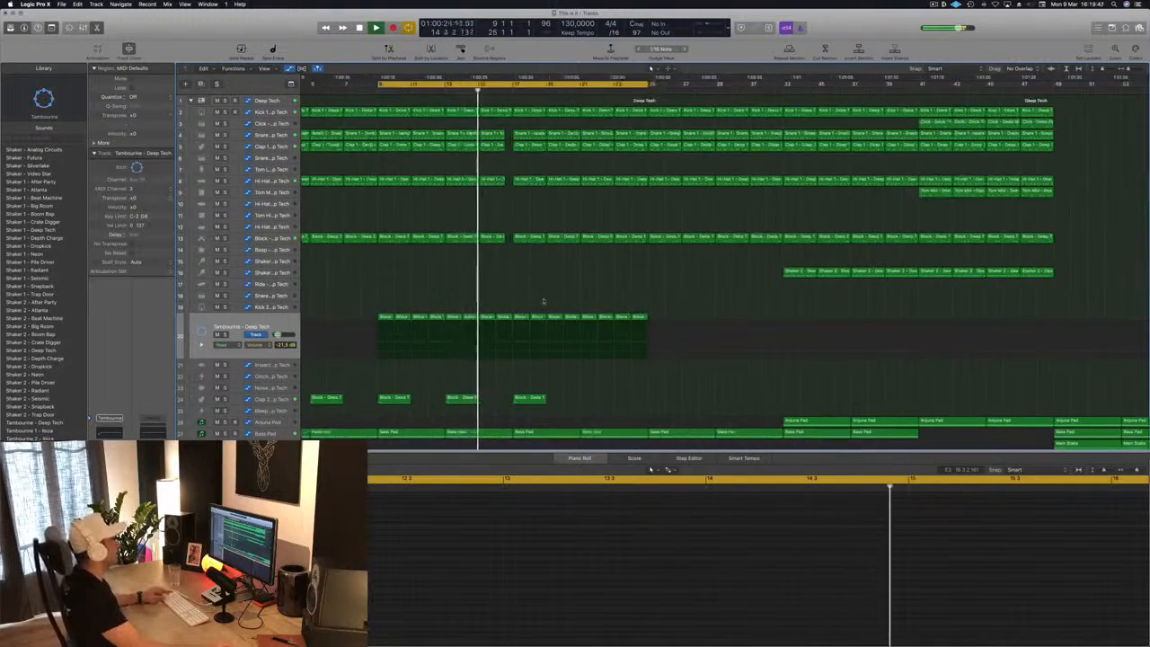
{"action": "scroll", "coordinate": [534, 297], "scroll_direction": "down", "scroll_amount": 4}
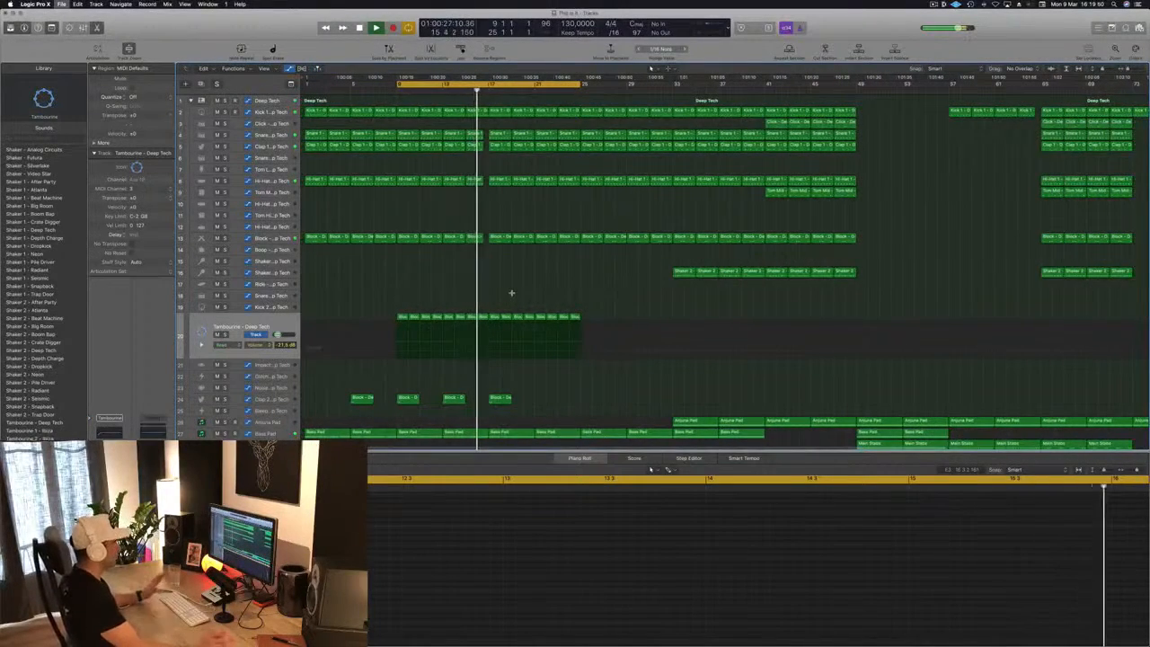
{"action": "scroll", "coordinate": [504, 293], "scroll_direction": "up", "scroll_amount": 1}
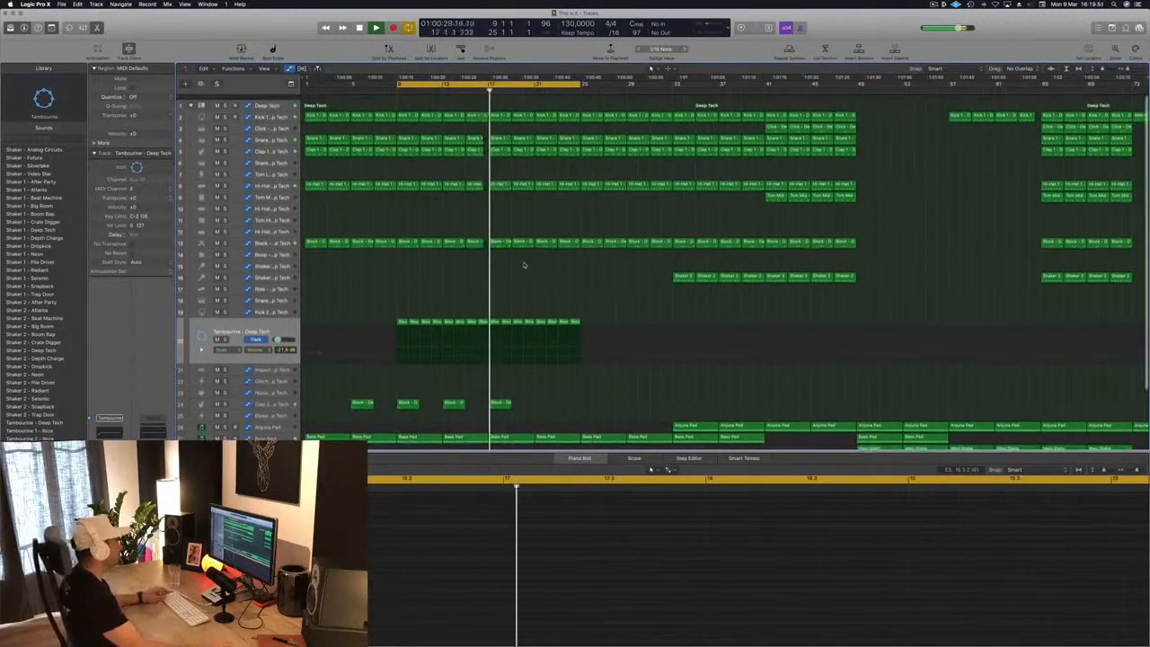
{"action": "scroll", "coordinate": [517, 278], "scroll_direction": "down", "scroll_amount": 2}
{"action": "scroll", "coordinate": [517, 278], "scroll_direction": "down", "scroll_amount": 2}
{"action": "key", "text": "space"}
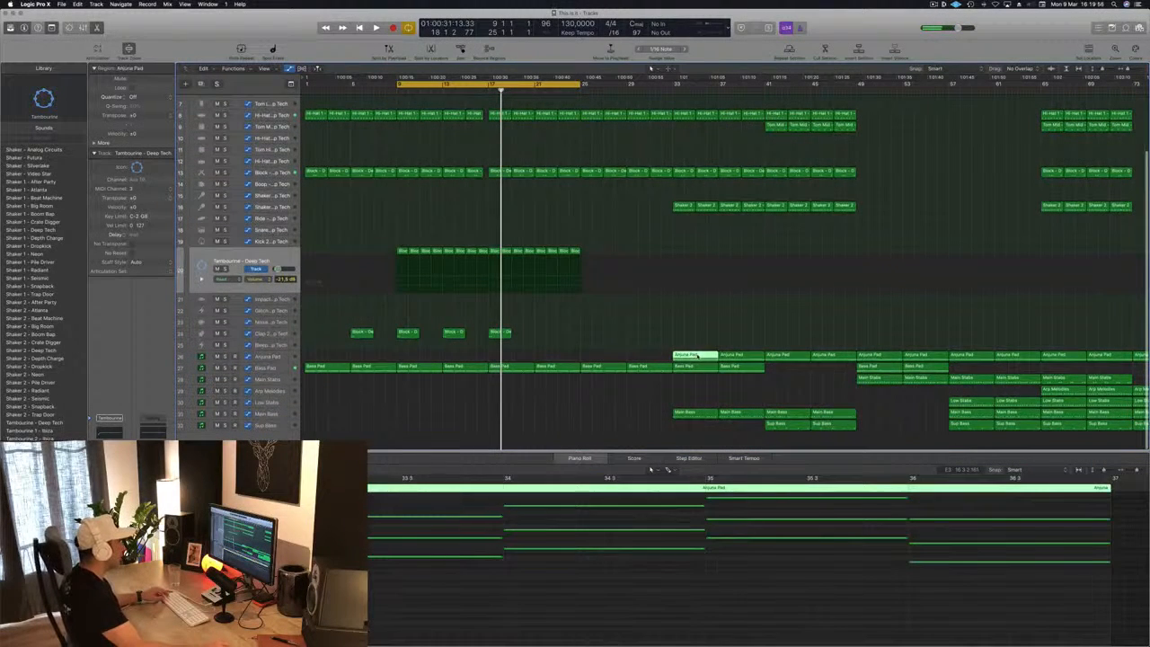
{"action": "left_click_drag", "start_coordinate": [697, 356], "coordinate": [513, 358]}
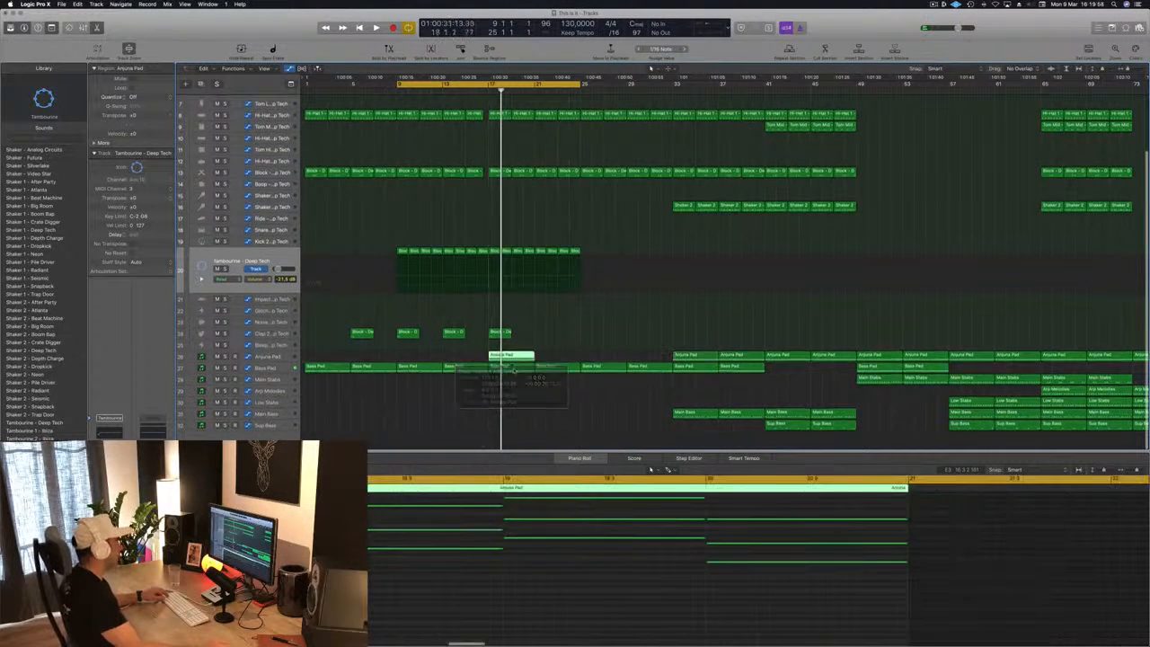
Delete the chords in bars 18 to 20 of the copied Anjuna Pad region, keeping the bar 17 chord.
{"action": "scroll", "coordinate": [555, 597], "scroll_direction": "down", "scroll_amount": 3}
{"action": "scroll", "coordinate": [423, 587], "scroll_direction": "up", "scroll_amount": 5}
{"action": "scroll", "coordinate": [420, 582], "scroll_direction": "down", "scroll_amount": 2}
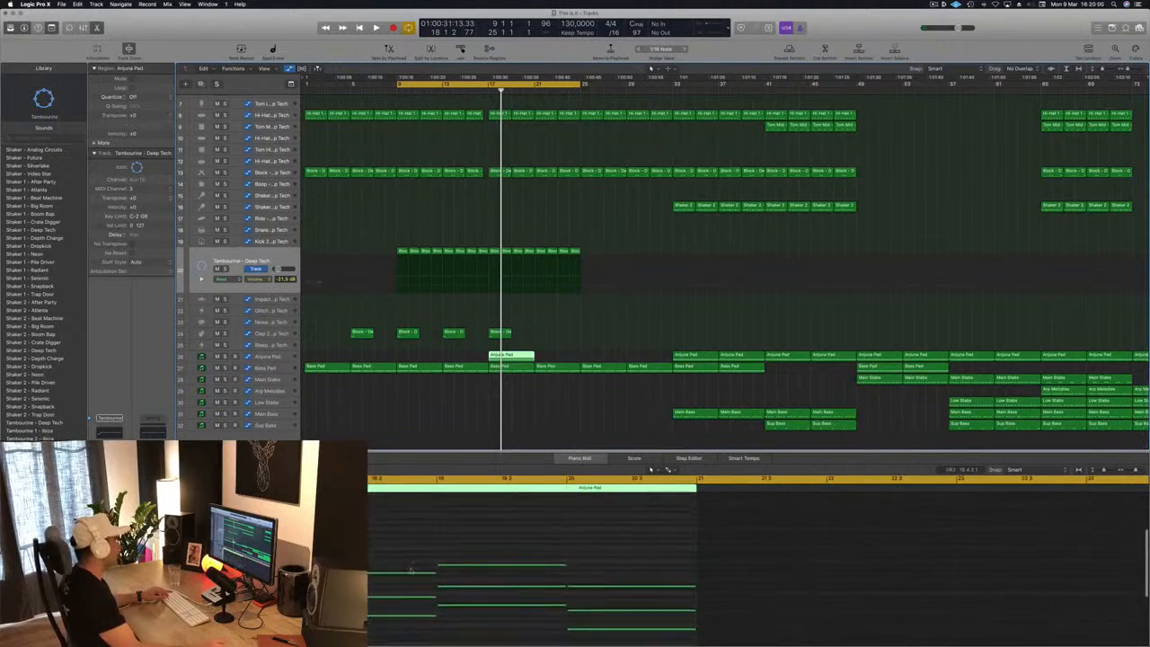
{"action": "left_click_drag", "start_coordinate": [364, 540], "coordinate": [620, 618]}
{"action": "key", "text": "Delete"}
Duplicate the bar 17 chord into bars 18, 19 and 20 of the copied Anjuna Pad region.
{"action": "scroll", "coordinate": [513, 566], "scroll_direction": "left", "scroll_amount": 5}
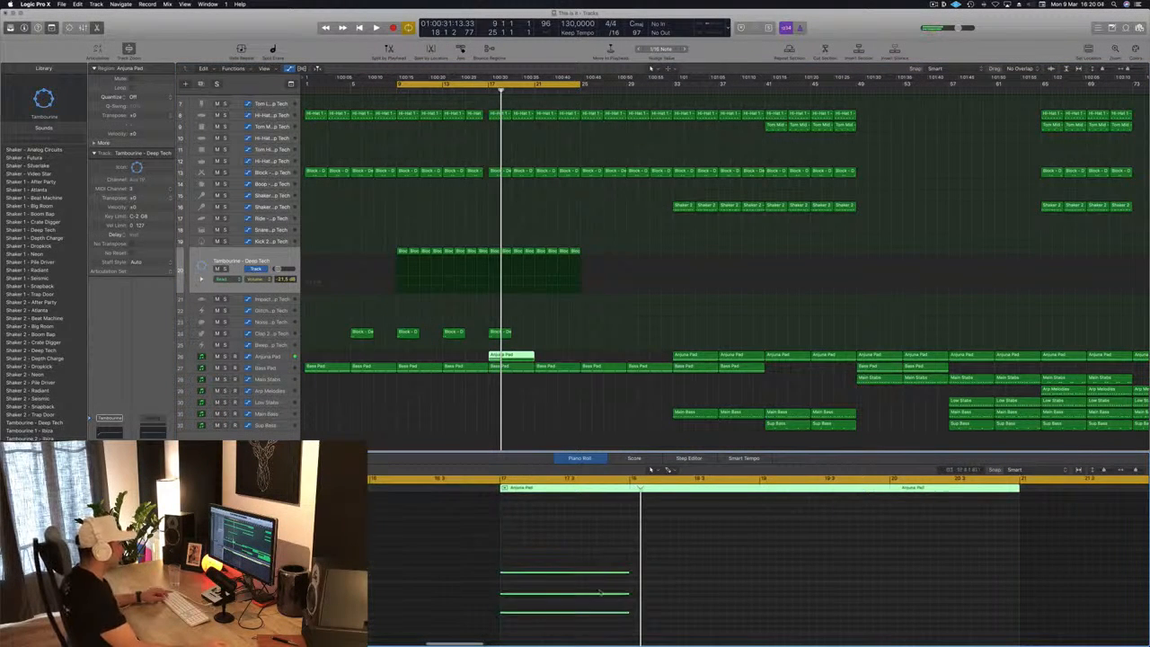
{"action": "left_click_drag", "start_coordinate": [632, 573], "coordinate": [759, 575]}
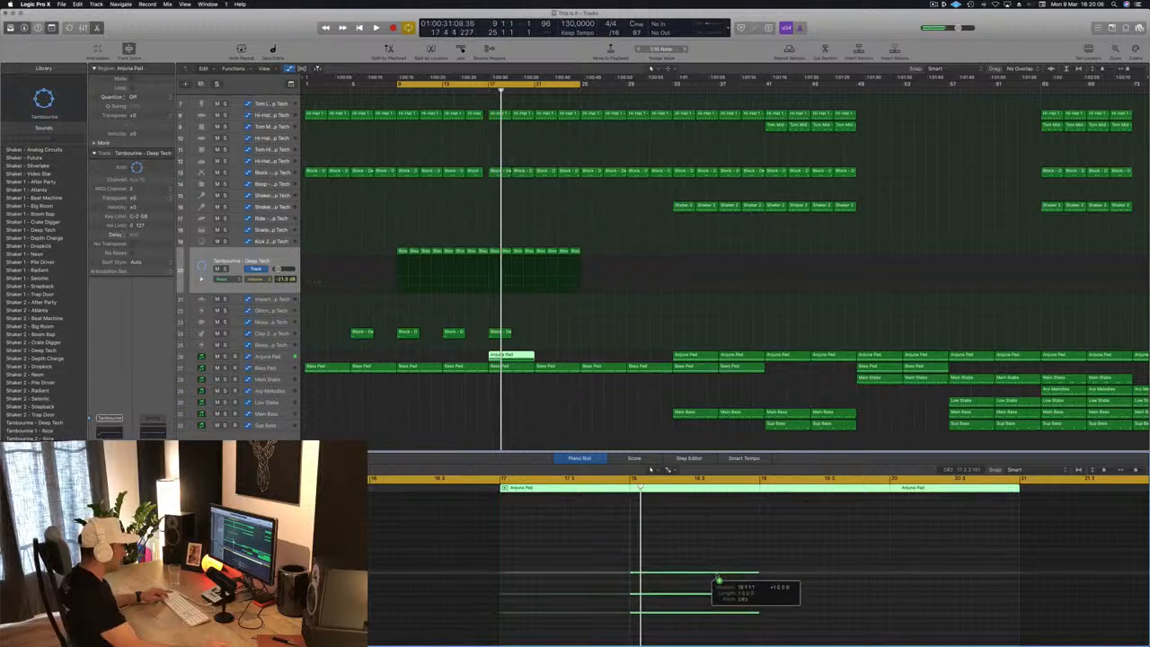
{"action": "left_click_drag", "start_coordinate": [544, 555], "coordinate": [693, 620]}
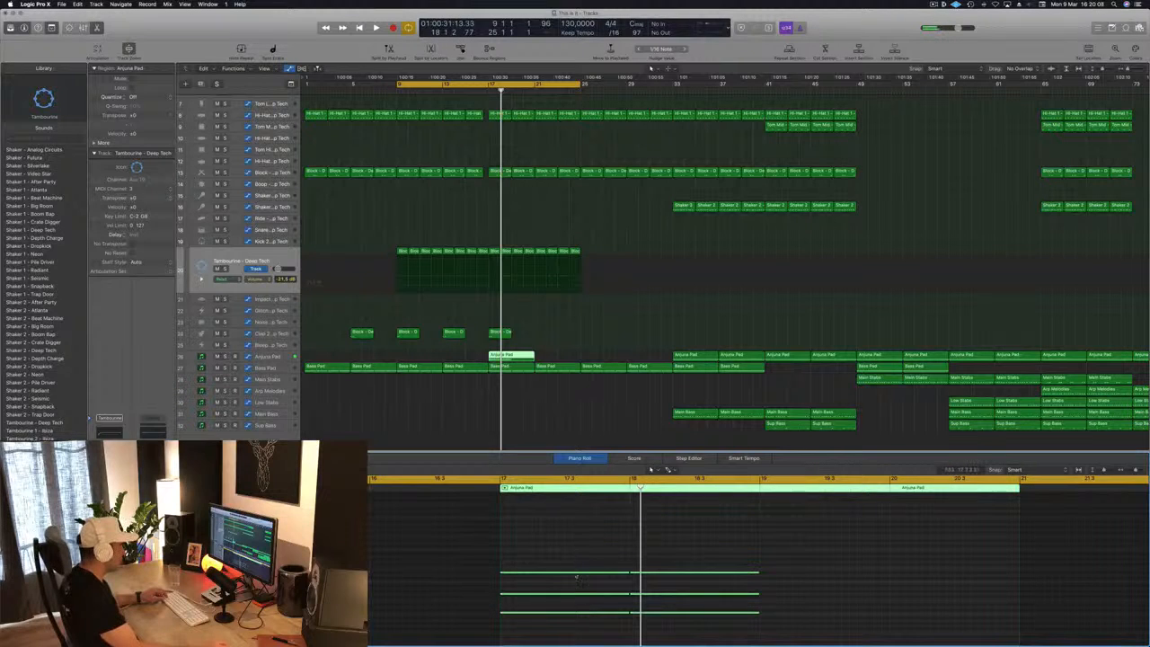
{"action": "left_click_drag", "start_coordinate": [576, 575], "coordinate": [835, 578]}
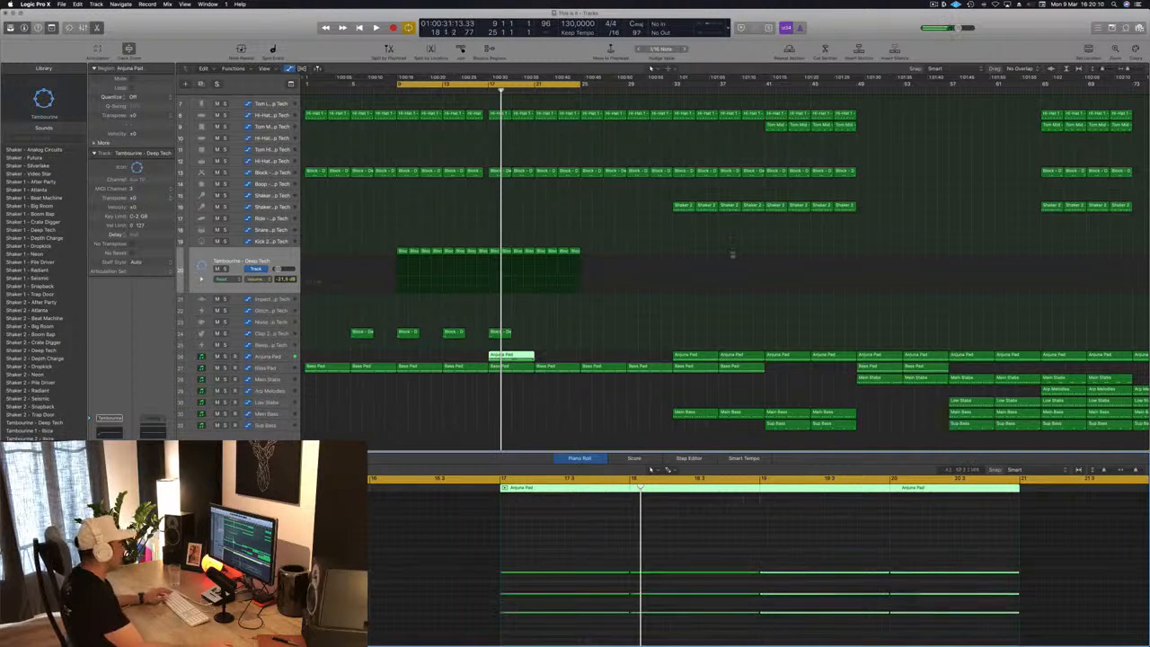
Reshape the Anjuna Pad filter cutoff automation to rise from bar 17 to 19, drop, and rise again to bar 21.
{"action": "key", "text": "space"}
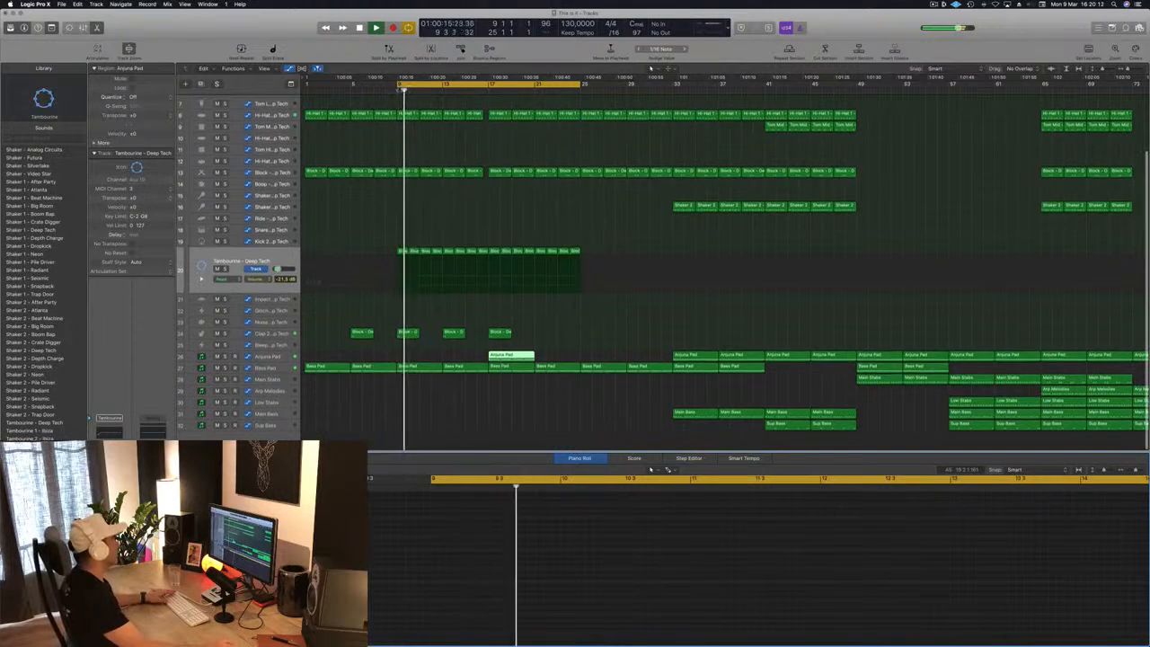
{"action": "left_click", "coordinate": [500, 355]}
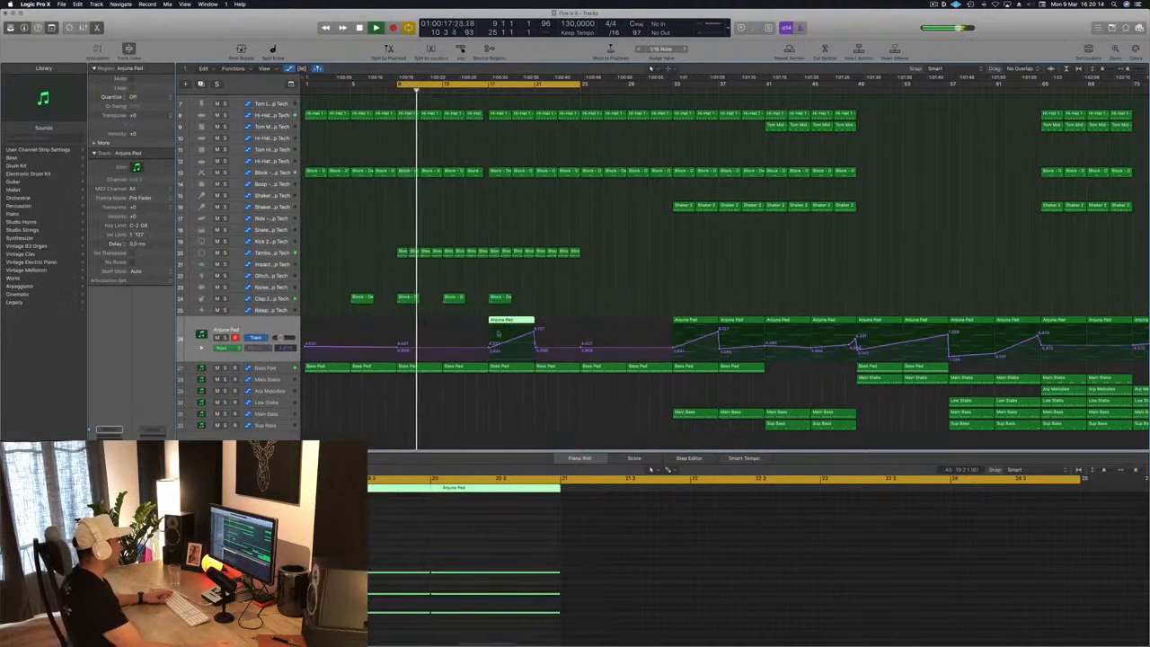
{"action": "left_click", "coordinate": [485, 353]}
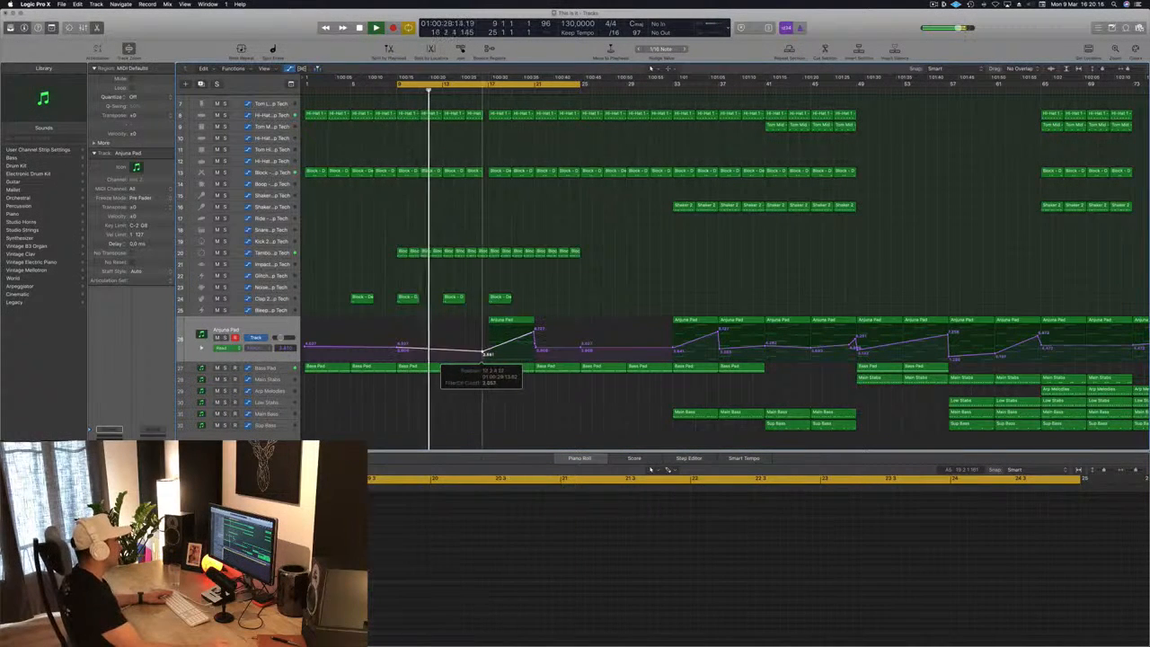
{"action": "left_click_drag", "start_coordinate": [485, 353], "coordinate": [514, 354]}
{"action": "key", "text": "super+Right"}
{"action": "key", "text": "super+Right"}
{"action": "key", "text": "super+Right"}
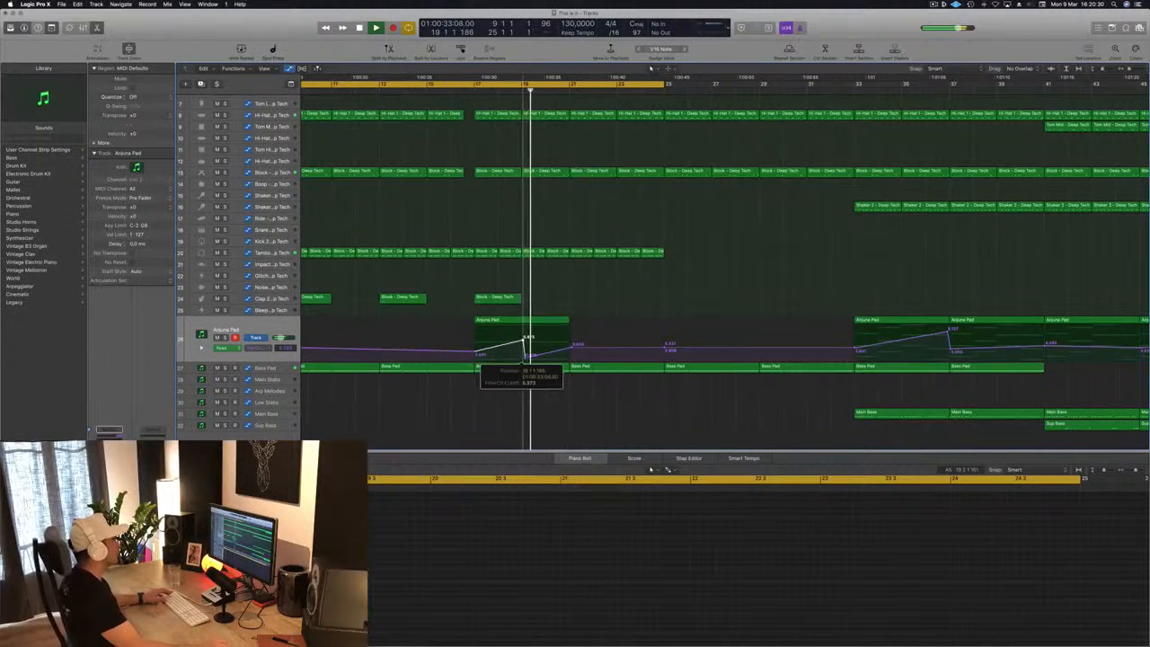
{"action": "key", "text": "super+Left"}
Replay the section and move the start of the cycle range to bar 17.
{"action": "key", "text": "space"}
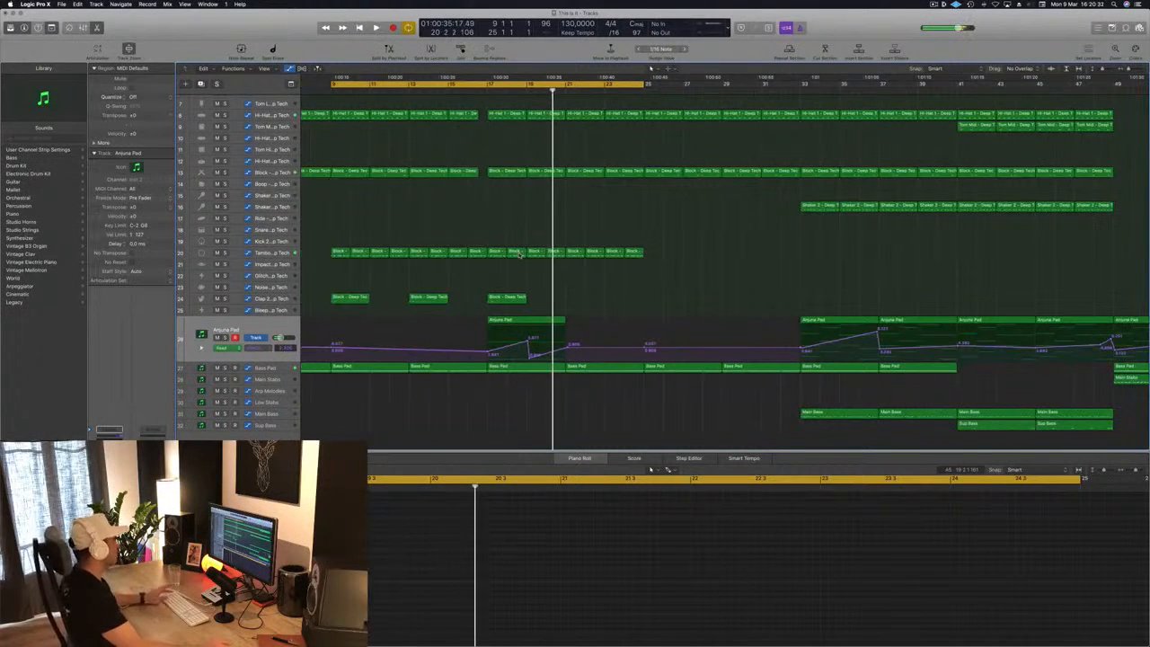
{"action": "key", "text": "space"}
{"action": "key", "text": "super+Left"}
{"action": "key", "text": "super+Left"}
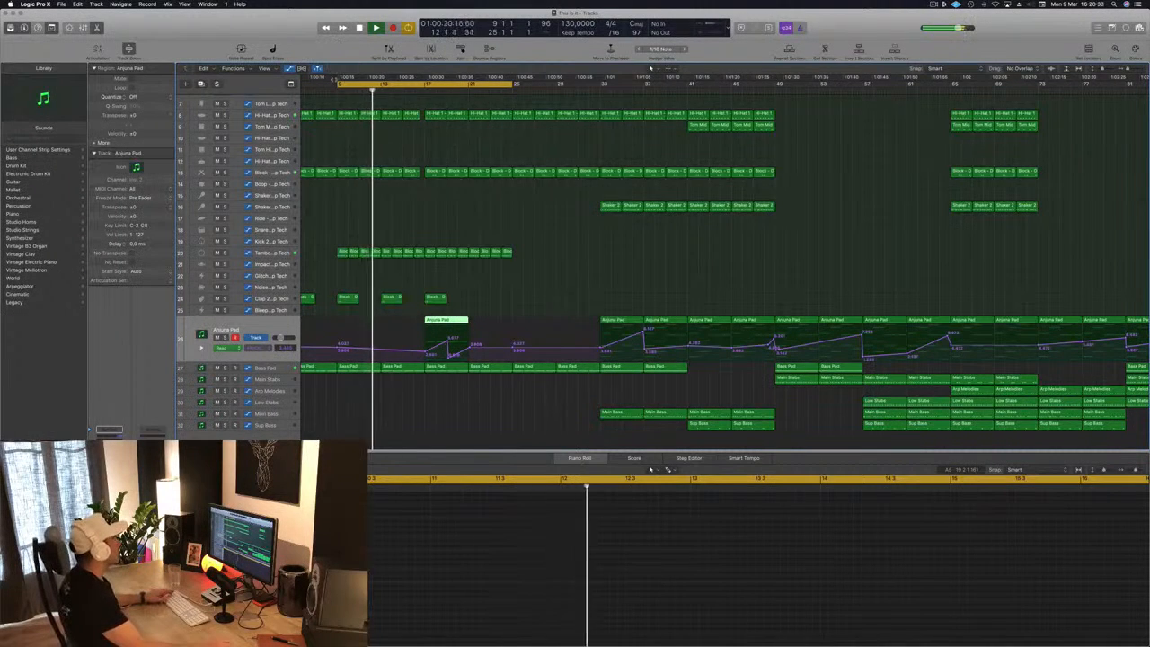
{"action": "left_click_drag", "start_coordinate": [340, 85], "coordinate": [425, 87]}
{"action": "key", "text": "space"}
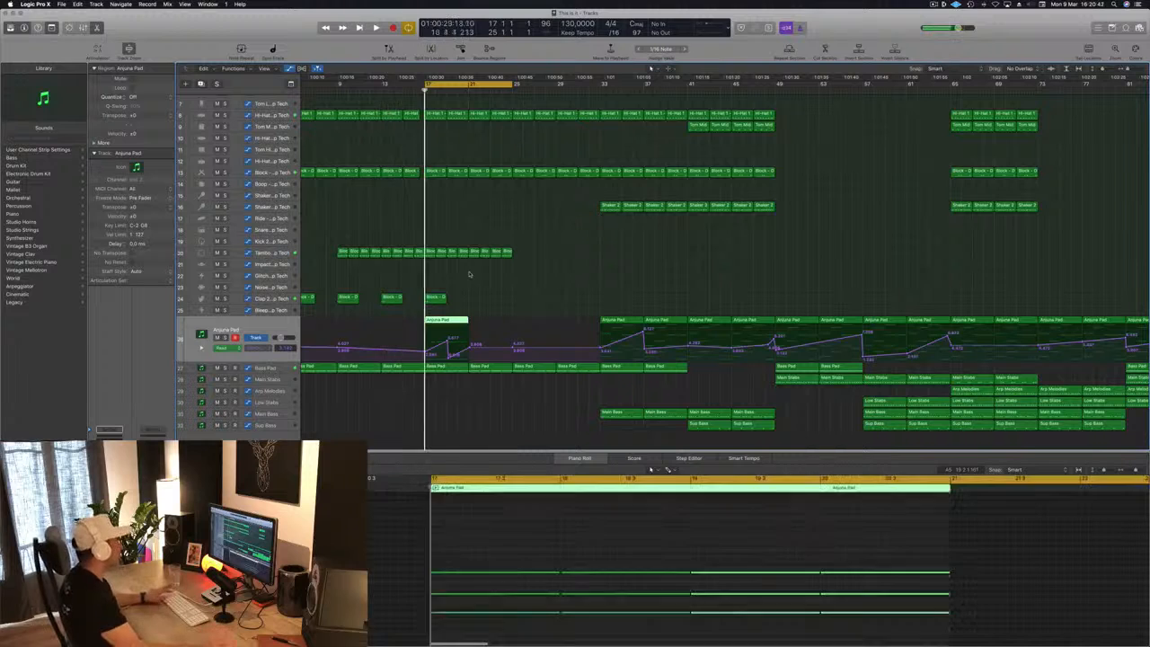
Play the cycle from bar 17 and align the Anjuna Pad filter cutoff drop exactly with bar 19.
{"action": "scroll", "coordinate": [521, 284], "scroll_direction": "right", "scroll_amount": 1}
{"action": "scroll", "coordinate": [539, 288], "scroll_direction": "up", "scroll_amount": 5}
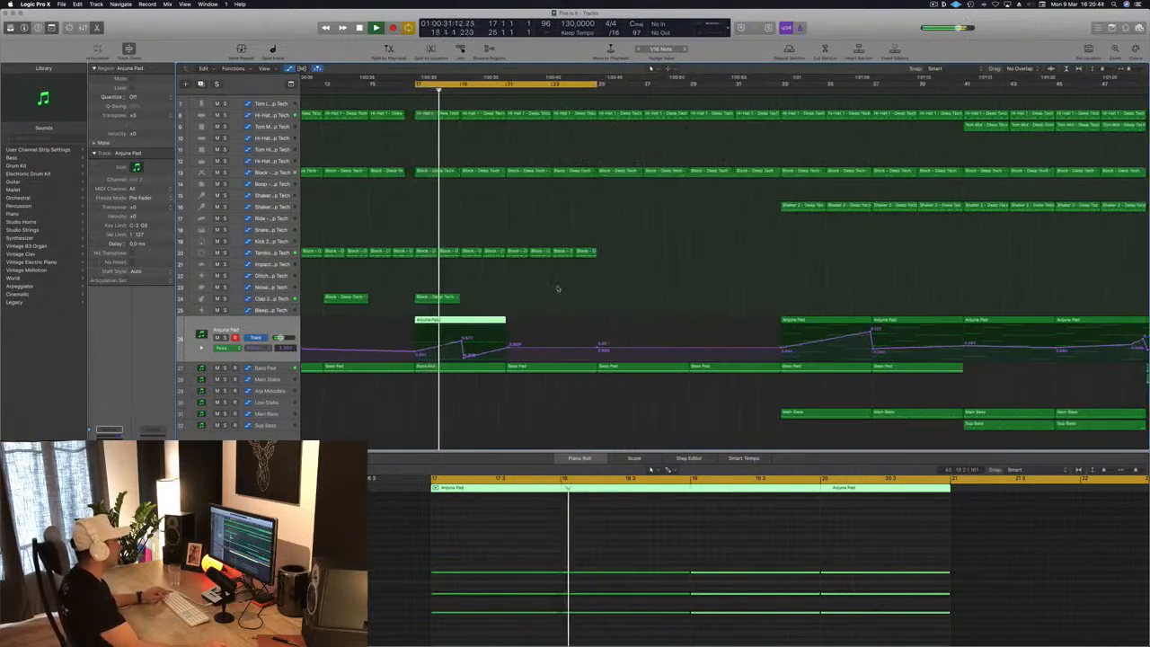
{"action": "scroll", "coordinate": [556, 296], "scroll_direction": "left", "scroll_amount": 3}
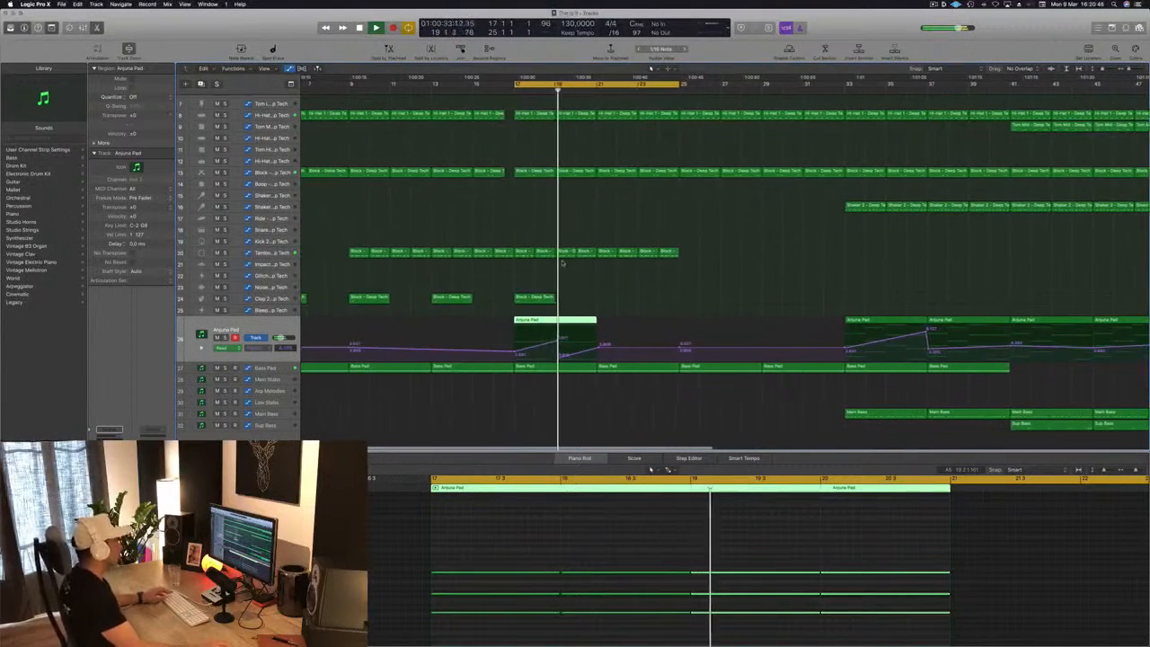
{"action": "key", "text": "space"}
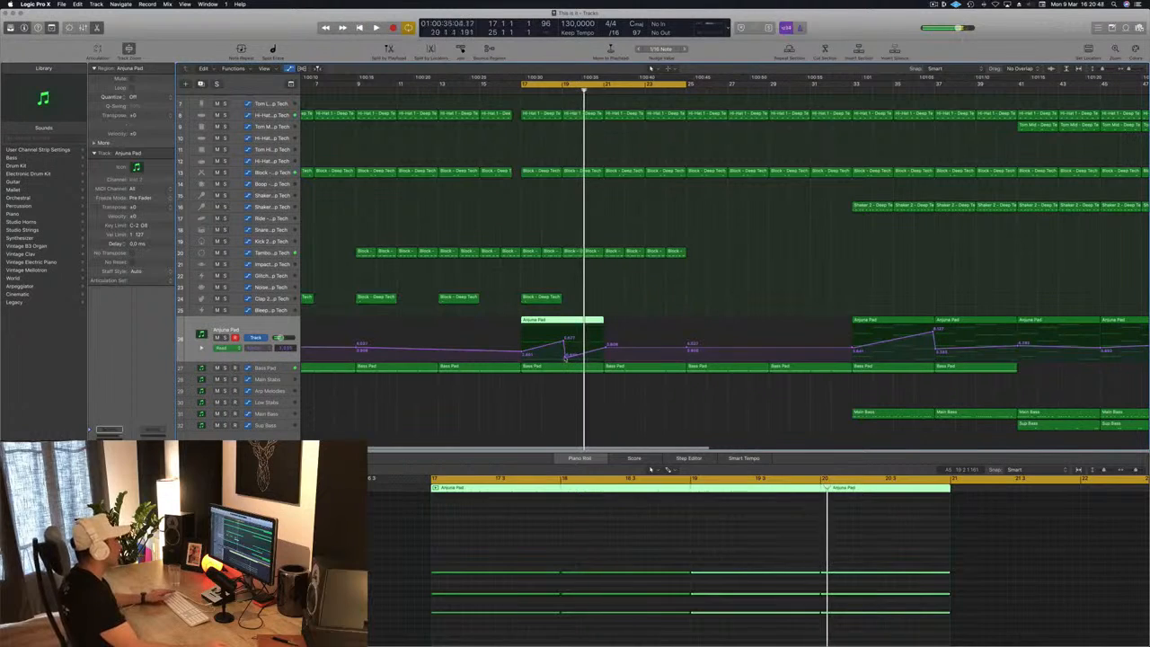
{"action": "left_click", "coordinate": [566, 356]}
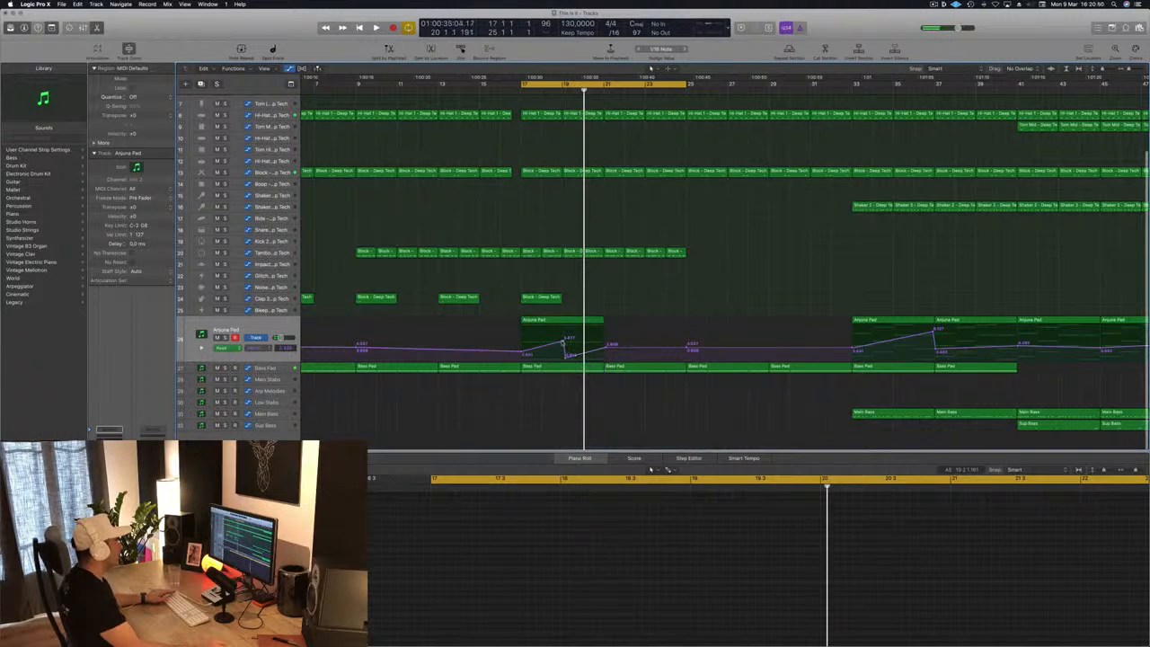
{"action": "left_click", "coordinate": [522, 353]}
{"action": "left_click_drag", "start_coordinate": [565, 358], "coordinate": [563, 358]}
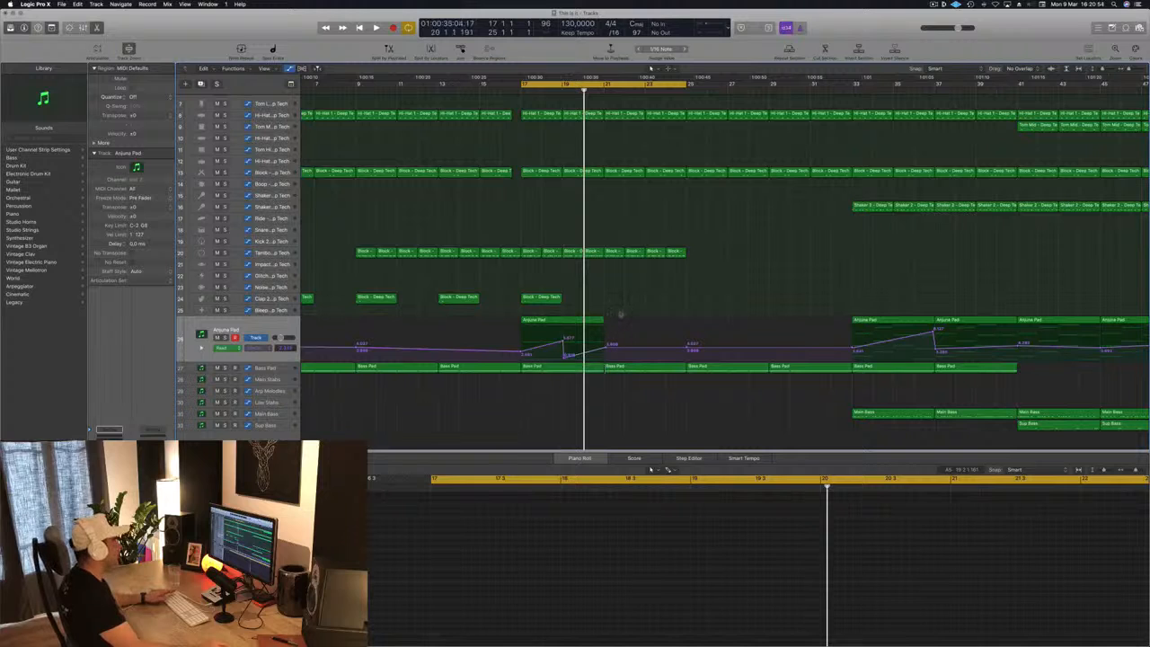
Replay the cycle and copy the Tambourine region at bar 20 to bar 19 on the Glitch track.
{"action": "key", "text": "space"}
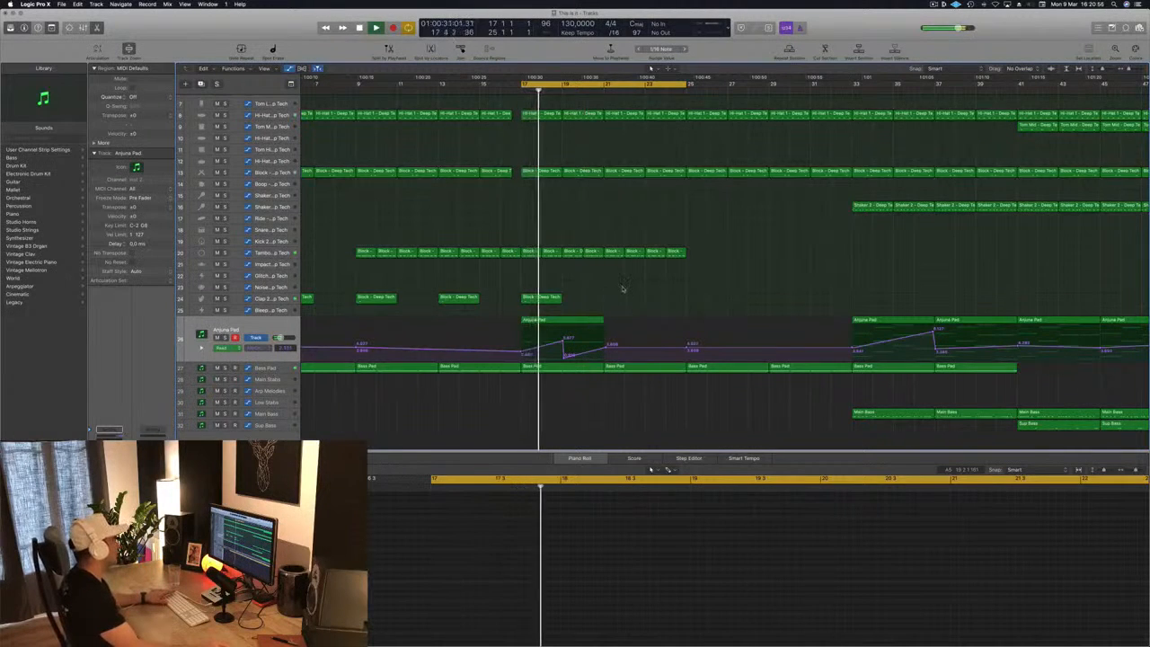
{"action": "scroll", "coordinate": [624, 290], "scroll_direction": "up", "scroll_amount": 1}
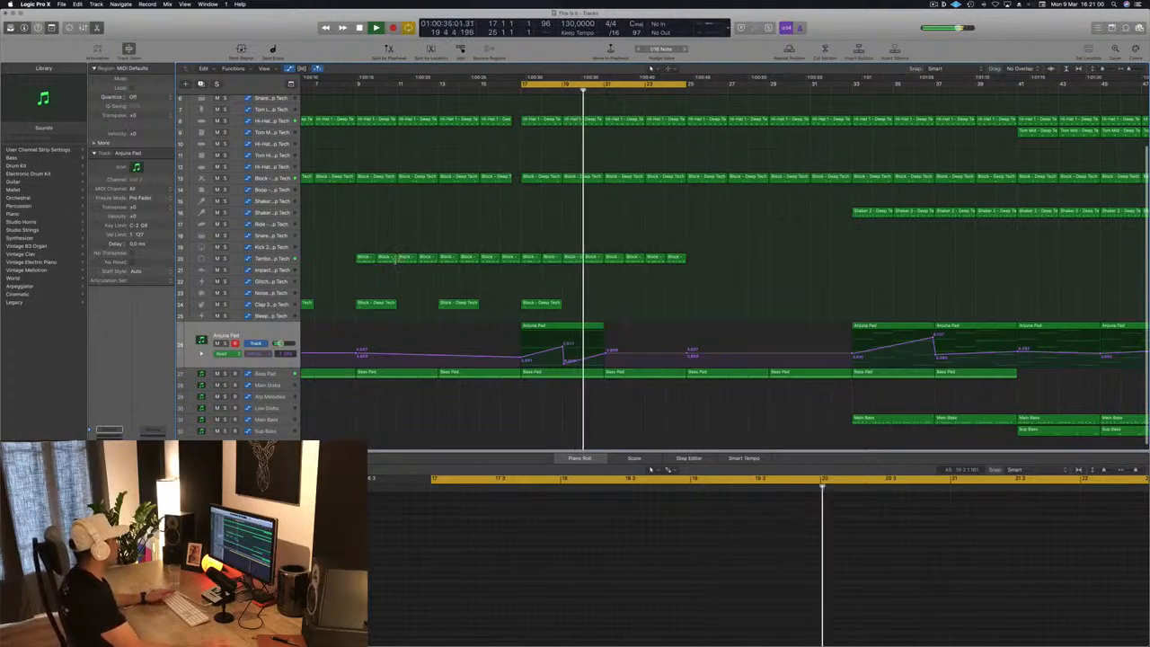
{"action": "key", "text": "space"}
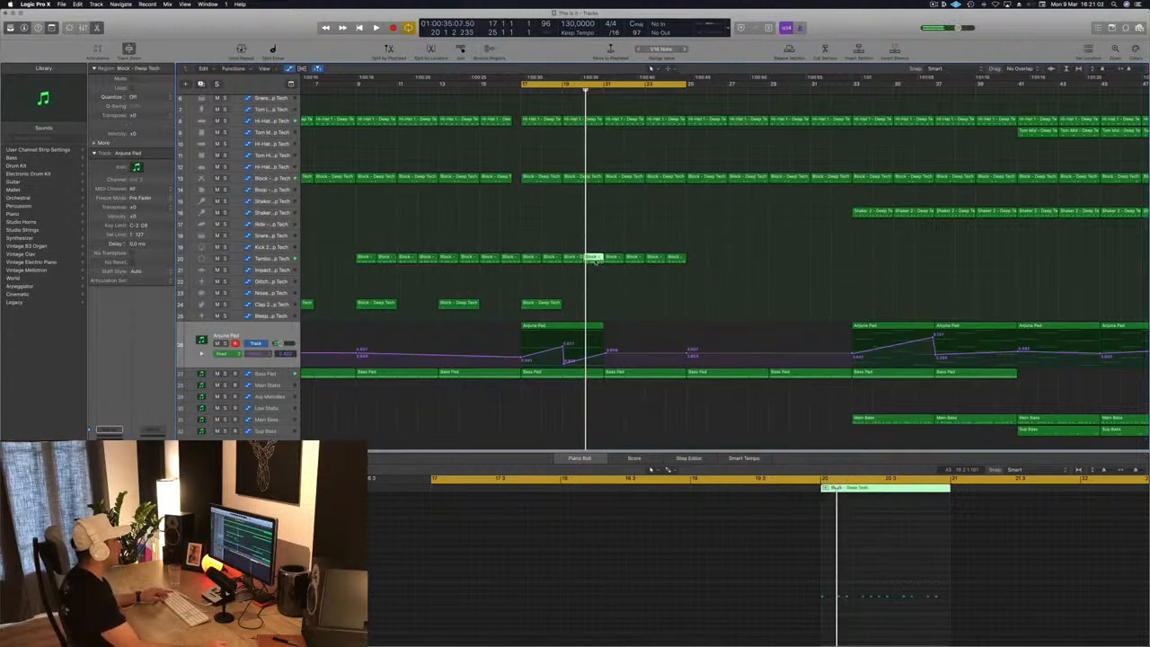
{"action": "left_click_drag", "start_coordinate": [594, 259], "coordinate": [577, 288]}
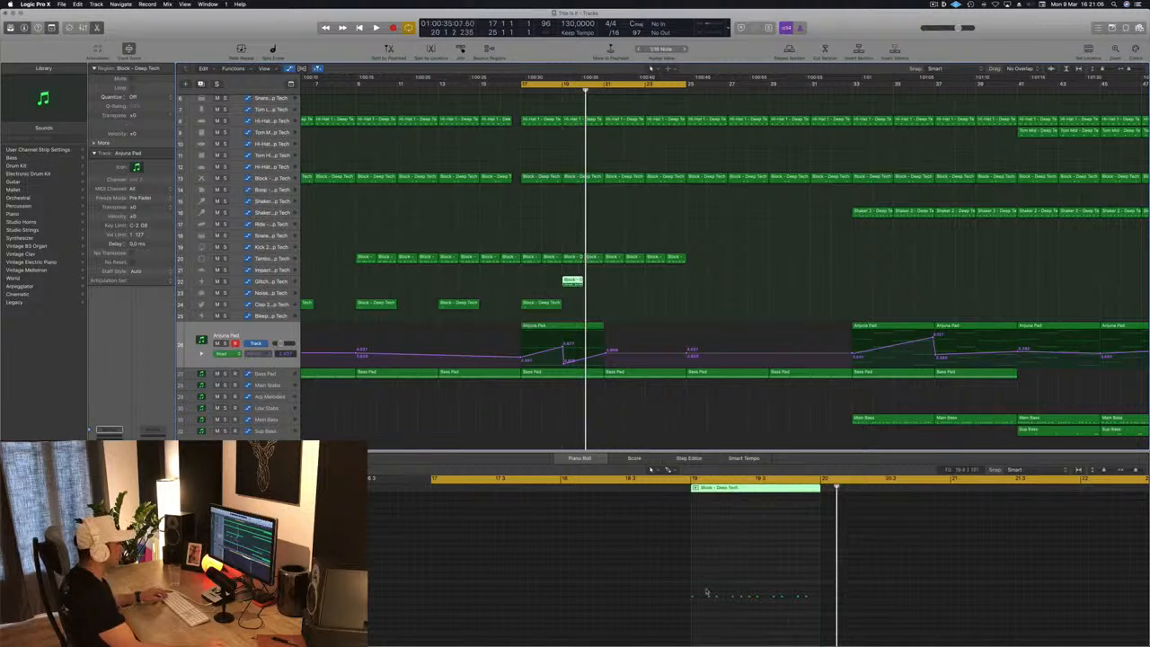
Remove all notes except the first from the Glitch region, raise that note's pitch, and start playback.
{"action": "left_click_drag", "start_coordinate": [706, 593], "coordinate": [820, 620]}
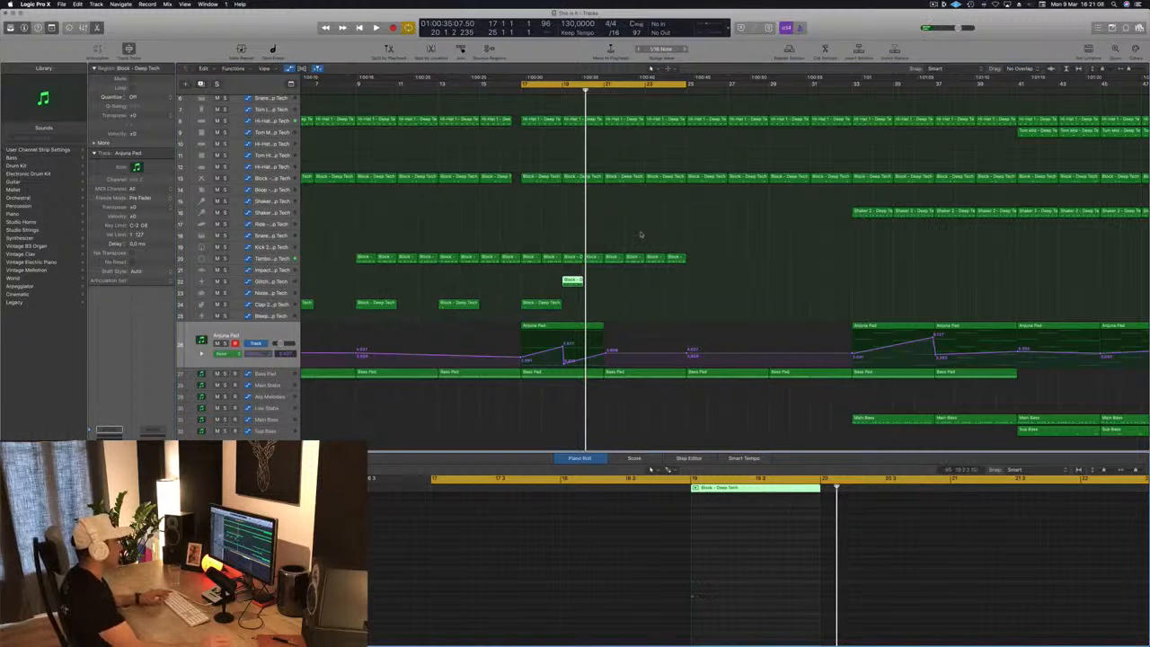
{"action": "left_click_drag", "start_coordinate": [745, 561], "coordinate": [653, 625]}
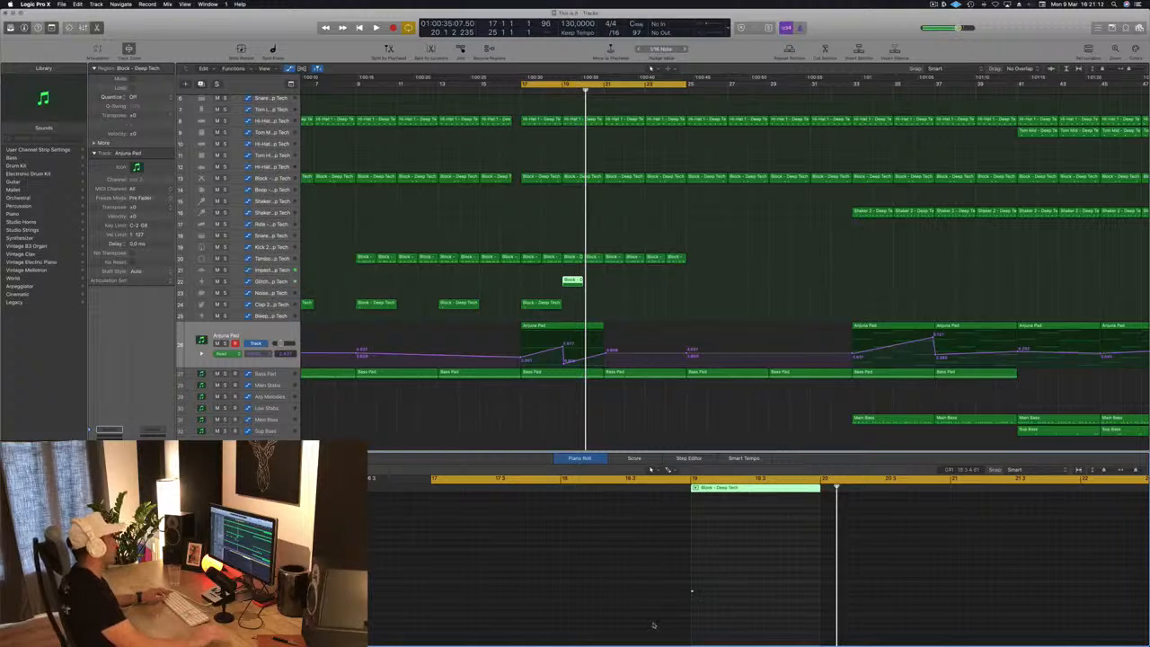
{"action": "key", "text": "space"}
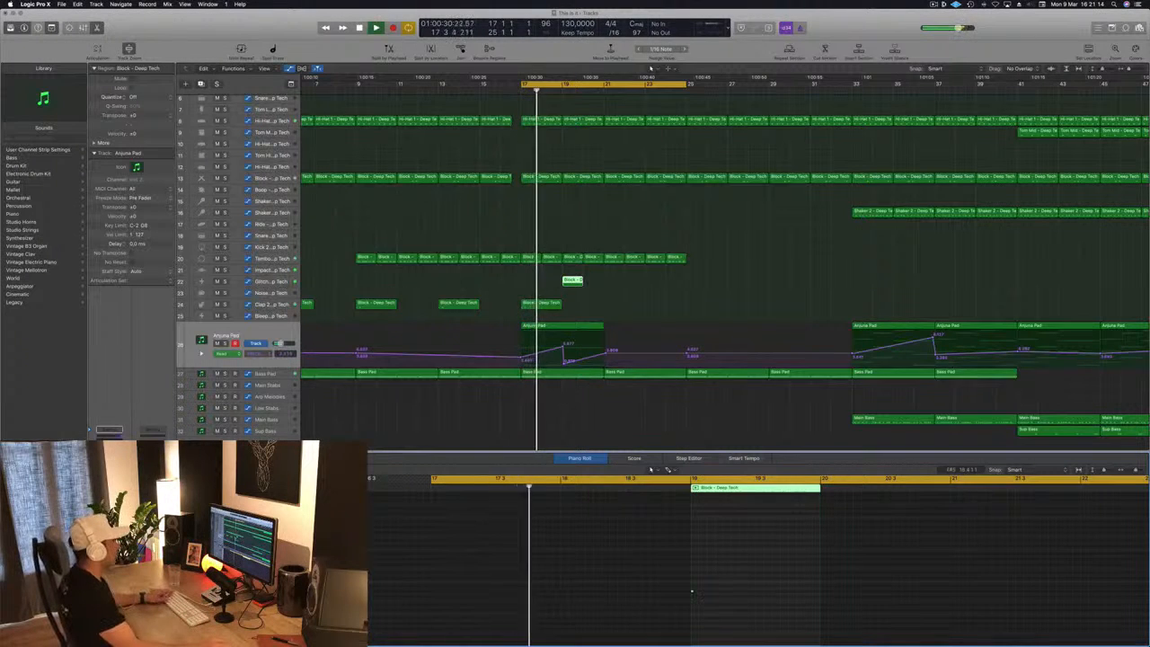
Replay the glitch hit at bar 19 and copy its note about three sixteenths later in the same region.
{"action": "scroll", "coordinate": [709, 583], "scroll_direction": "up", "scroll_amount": 5}
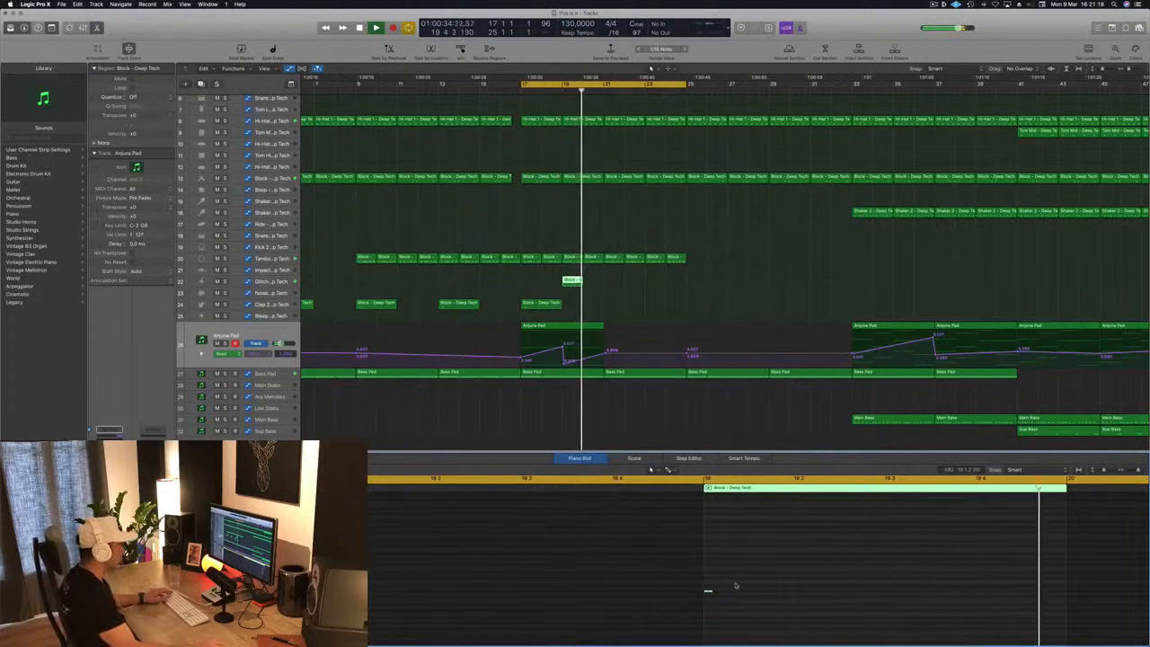
{"action": "key", "text": "space"}
{"action": "key", "text": "space"}
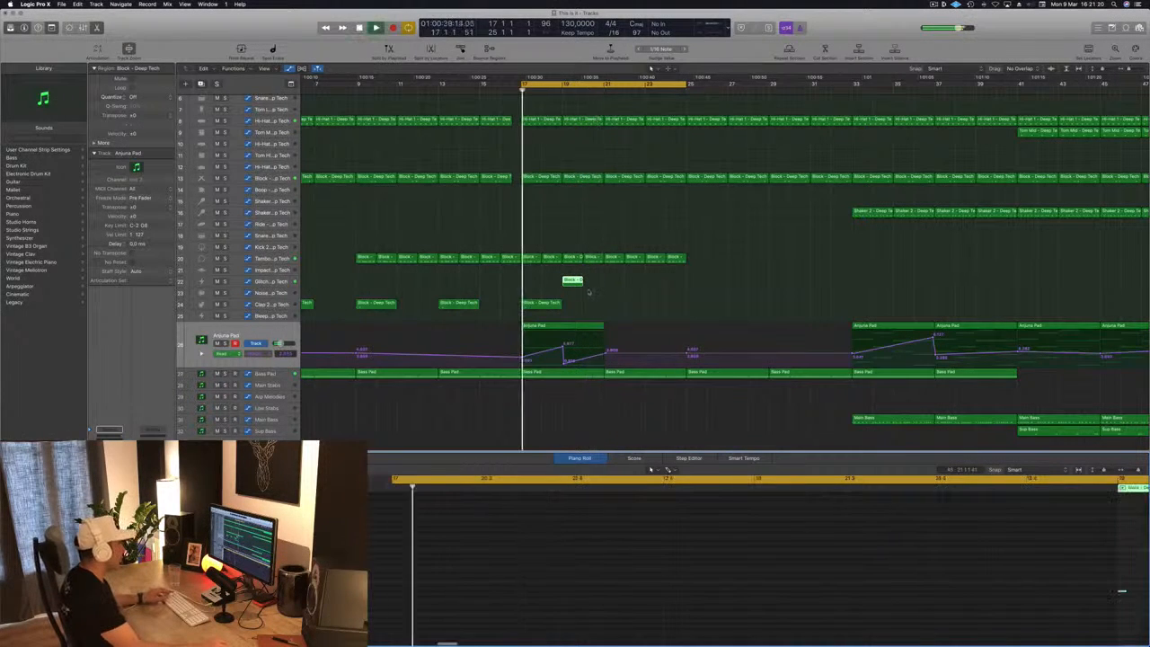
{"action": "scroll", "coordinate": [1039, 566], "scroll_direction": "right", "scroll_amount": 4}
{"action": "key", "text": "space"}
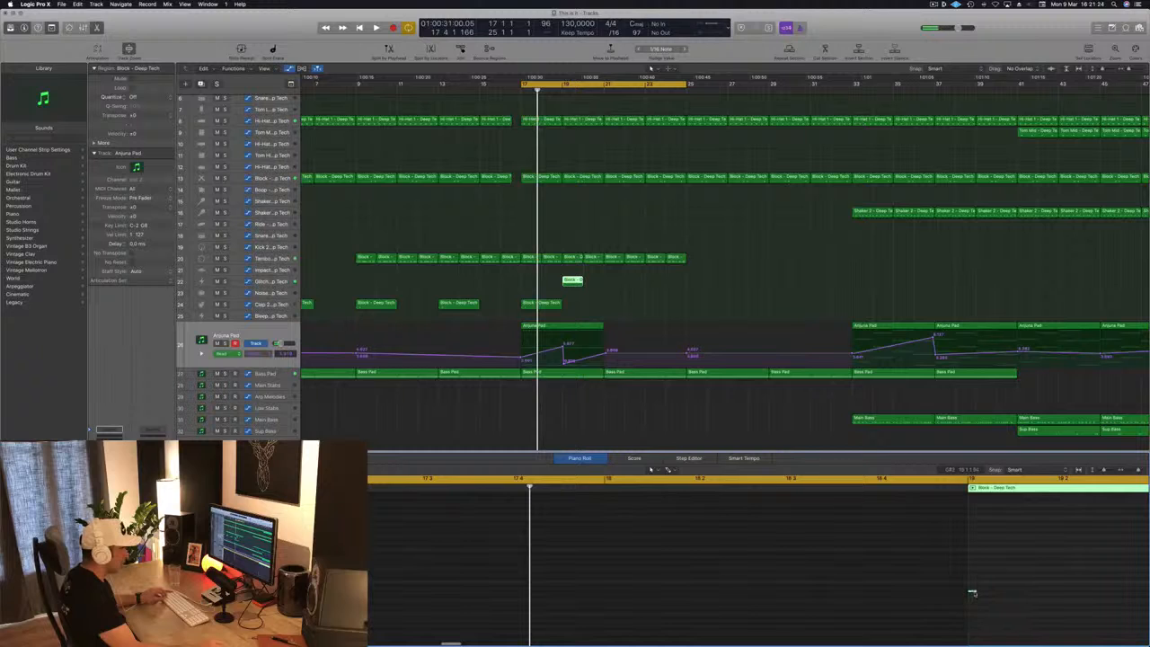
{"action": "left_click_drag", "start_coordinate": [973, 592], "coordinate": [1039, 593]}
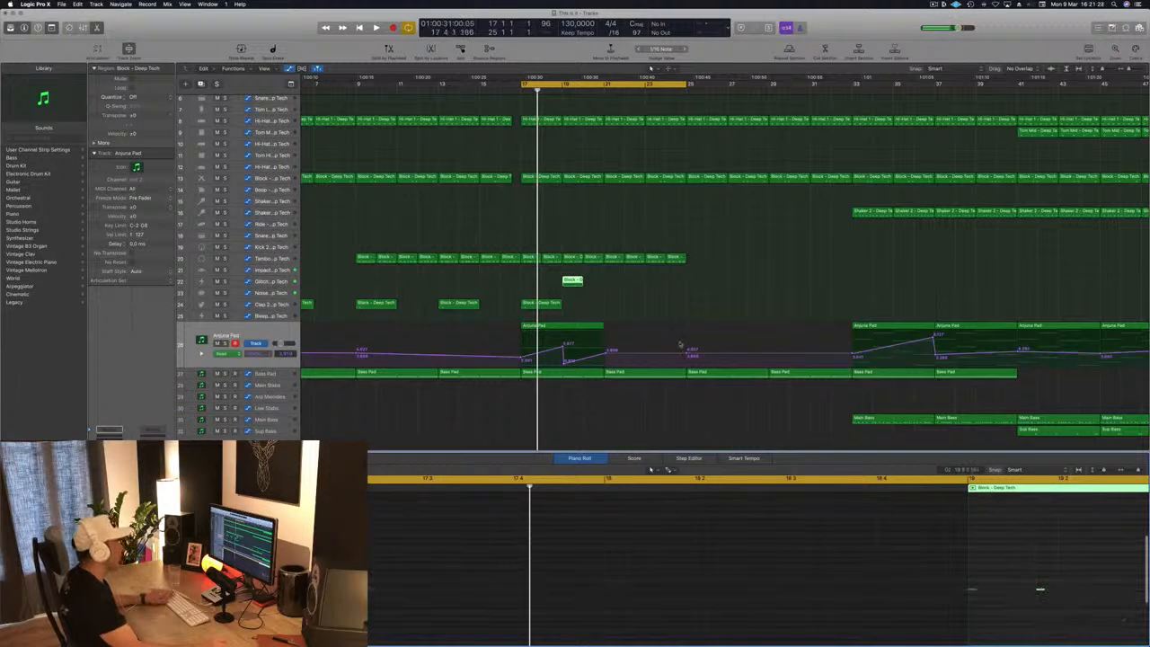
Try the Cowbell High - Silverlake and Noise - Big Room sounds on the Glitch track while the cycle plays.
{"action": "key", "text": "space"}
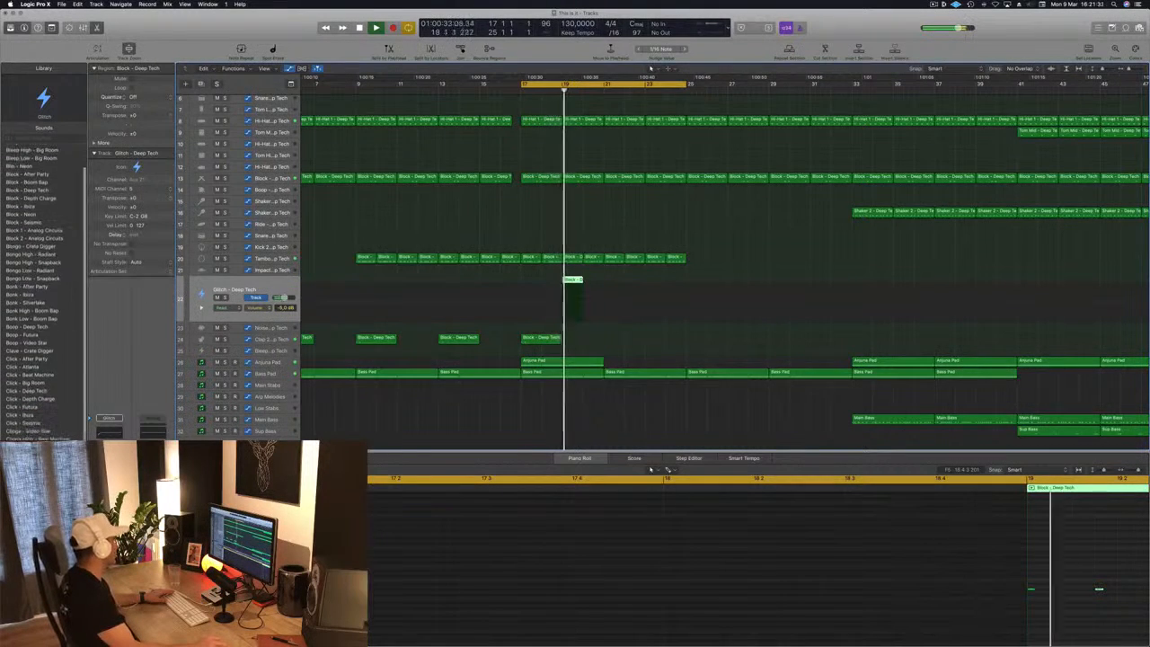
{"action": "scroll", "coordinate": [36, 287], "scroll_direction": "down", "scroll_amount": 3}
{"action": "left_click", "coordinate": [36, 454]}
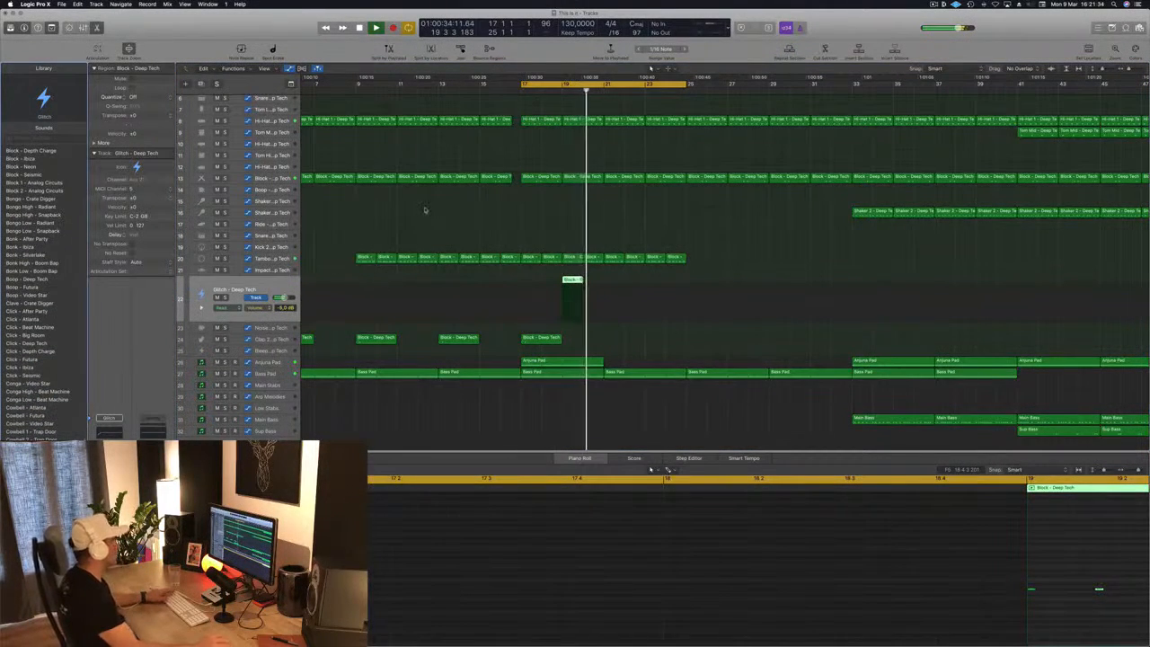
{"action": "key", "text": "space"}
{"action": "key", "text": "space"}
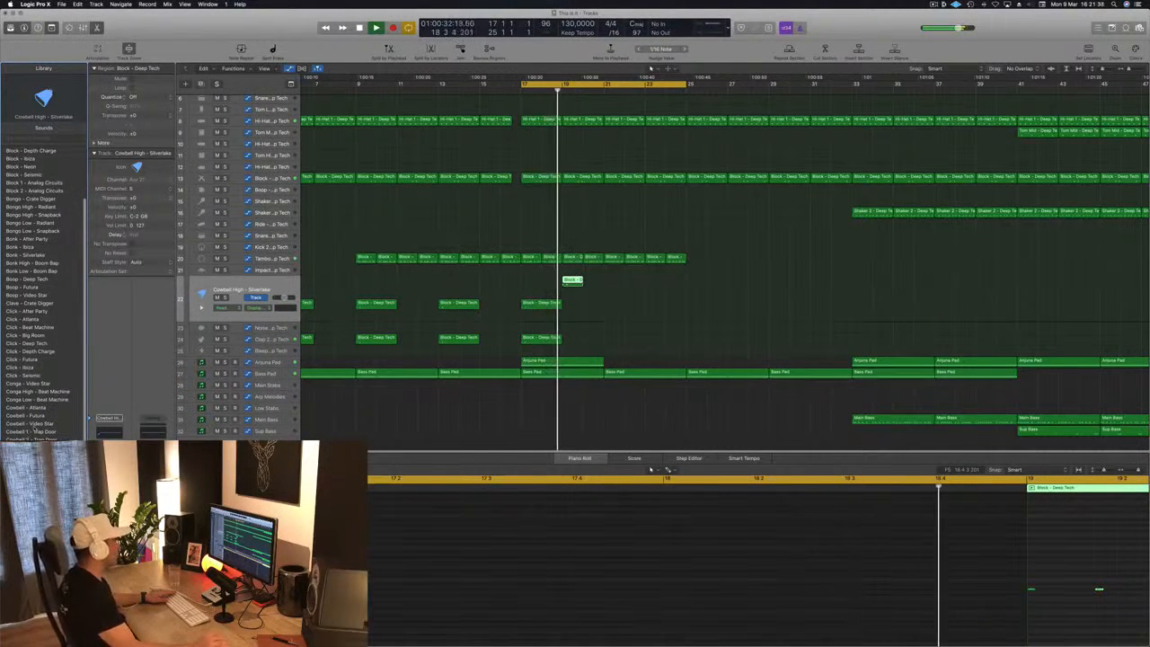
{"action": "scroll", "coordinate": [36, 449], "scroll_direction": "down", "scroll_amount": 3}
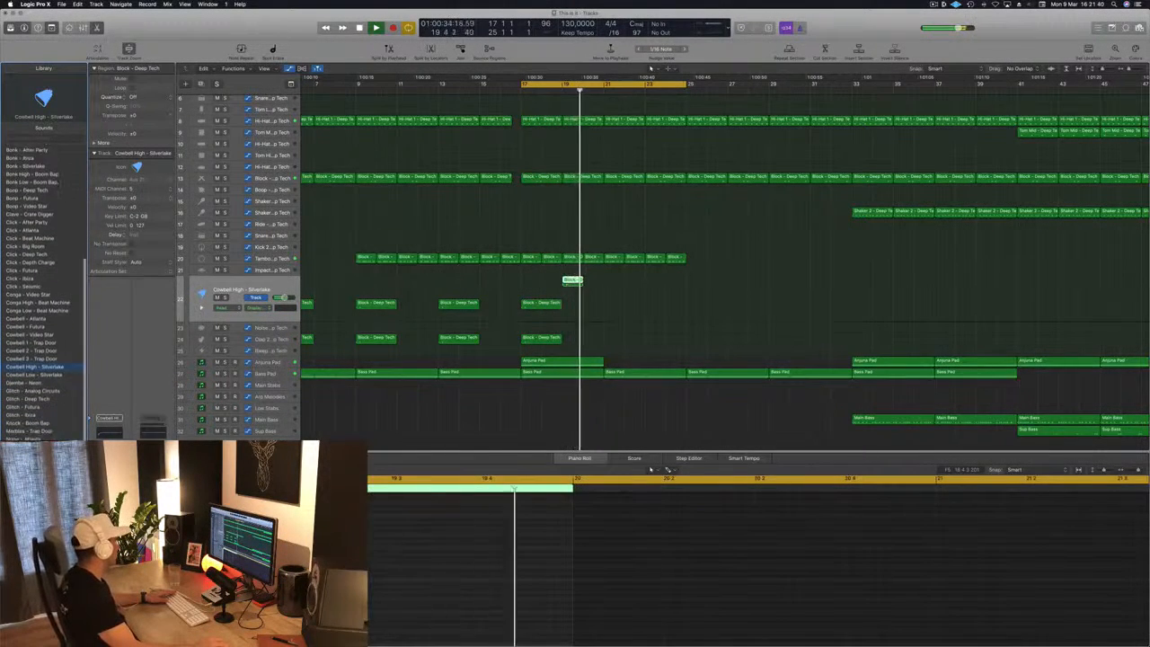
{"action": "left_click", "coordinate": [36, 444]}
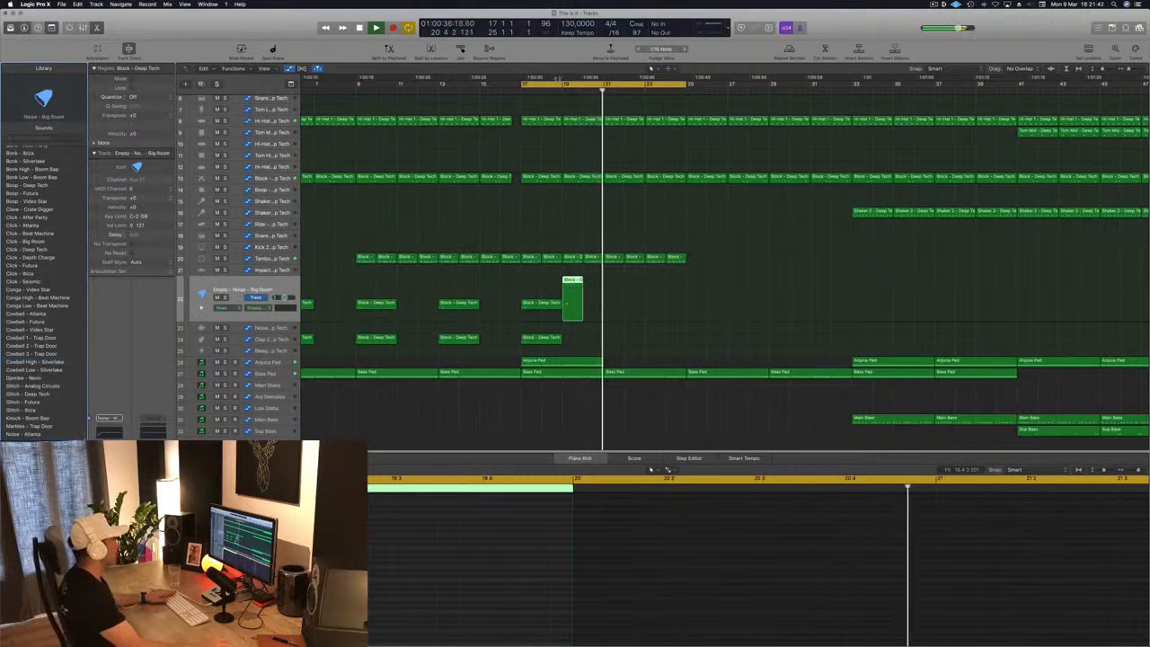
{"action": "key", "text": "Return"}
{"action": "left_click", "coordinate": [563, 90]}
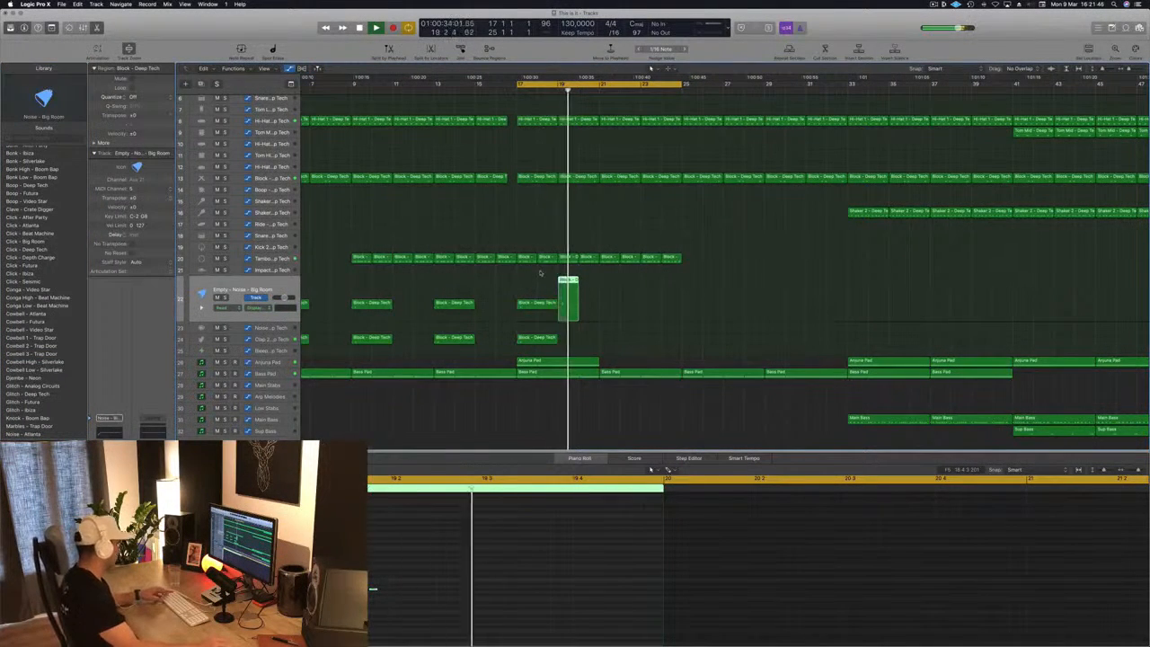
{"action": "key", "text": "super+Up"}
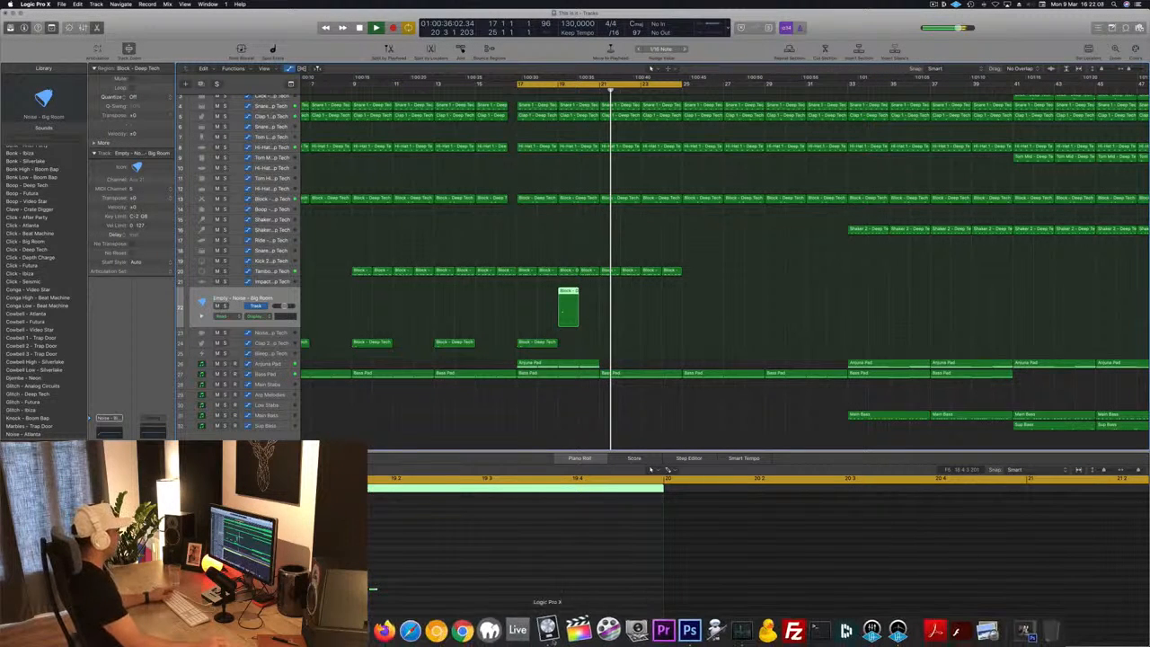
Quit Logic Pro and reopen the auto-saved version of This is it.logicx from Finder.
{"action": "right_click", "coordinate": [550, 629]}
{"action": "left_click", "coordinate": [558, 599]}
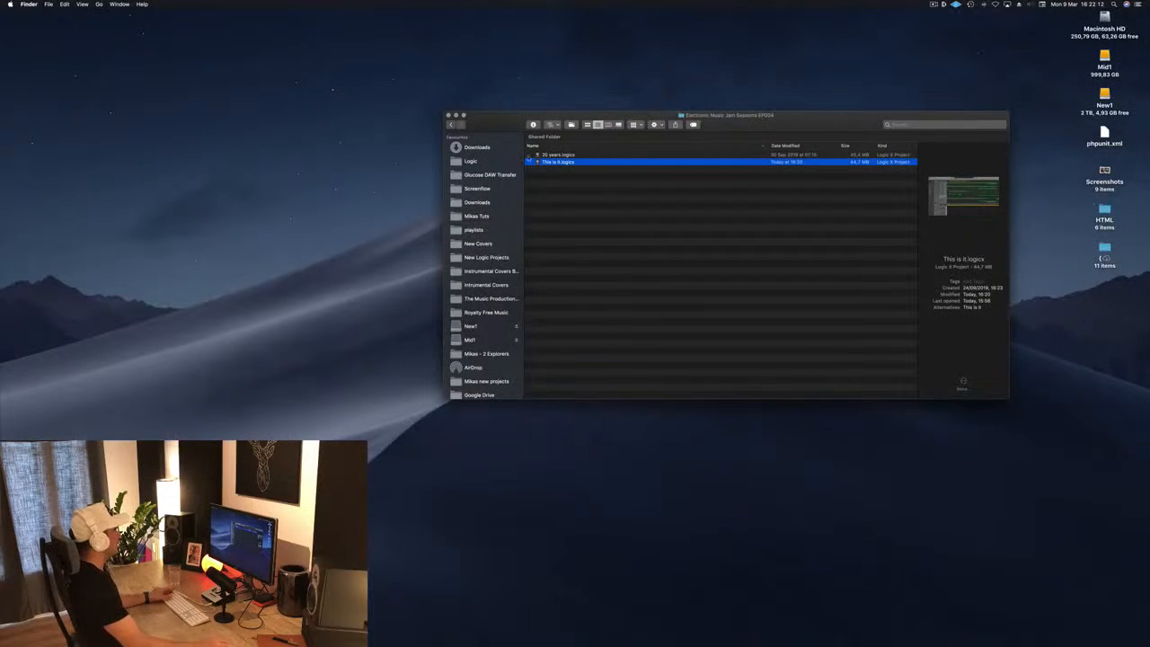
{"action": "left_click", "coordinate": [636, 261]}
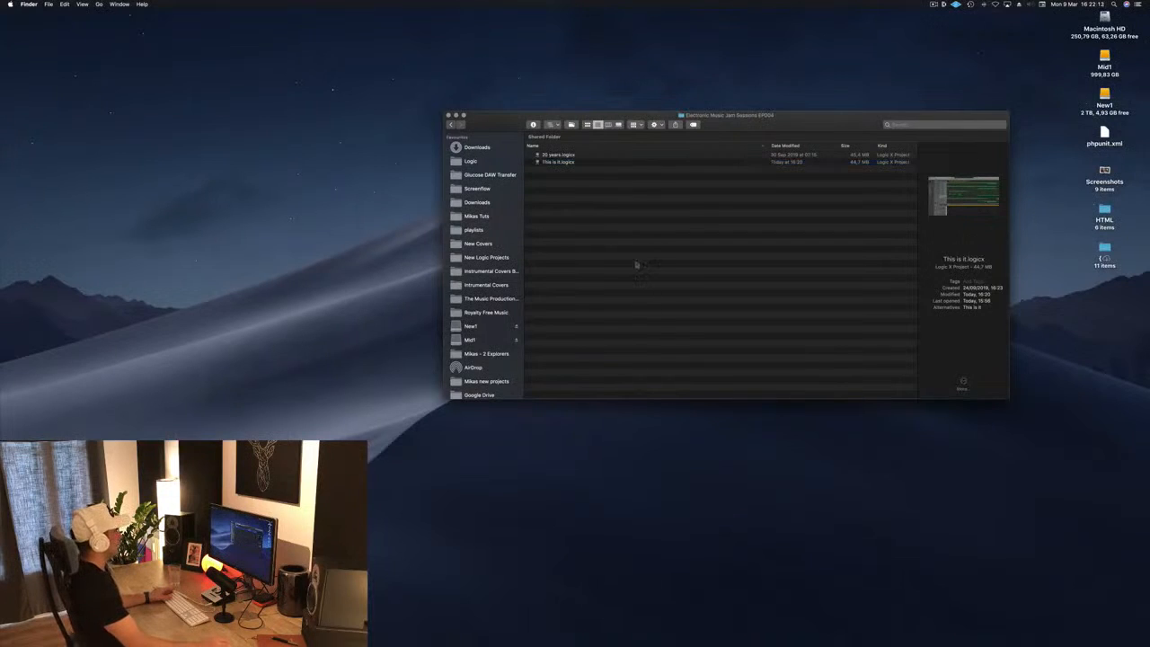
{"action": "left_click", "coordinate": [557, 163]}
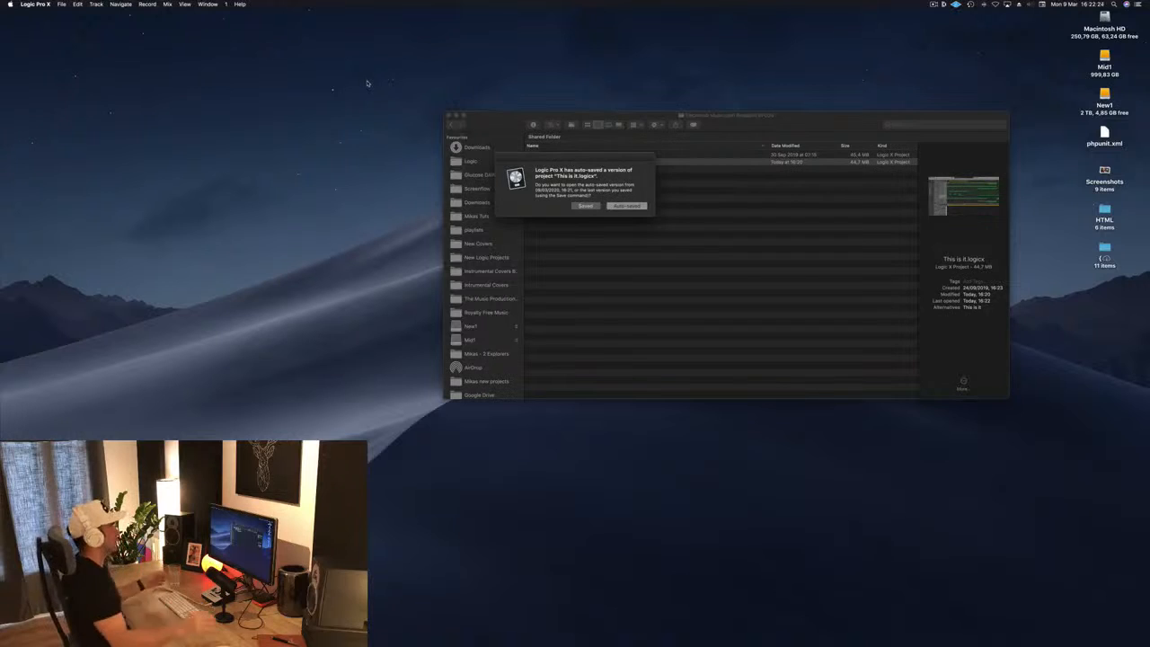
{"action": "left_click", "coordinate": [627, 206]}
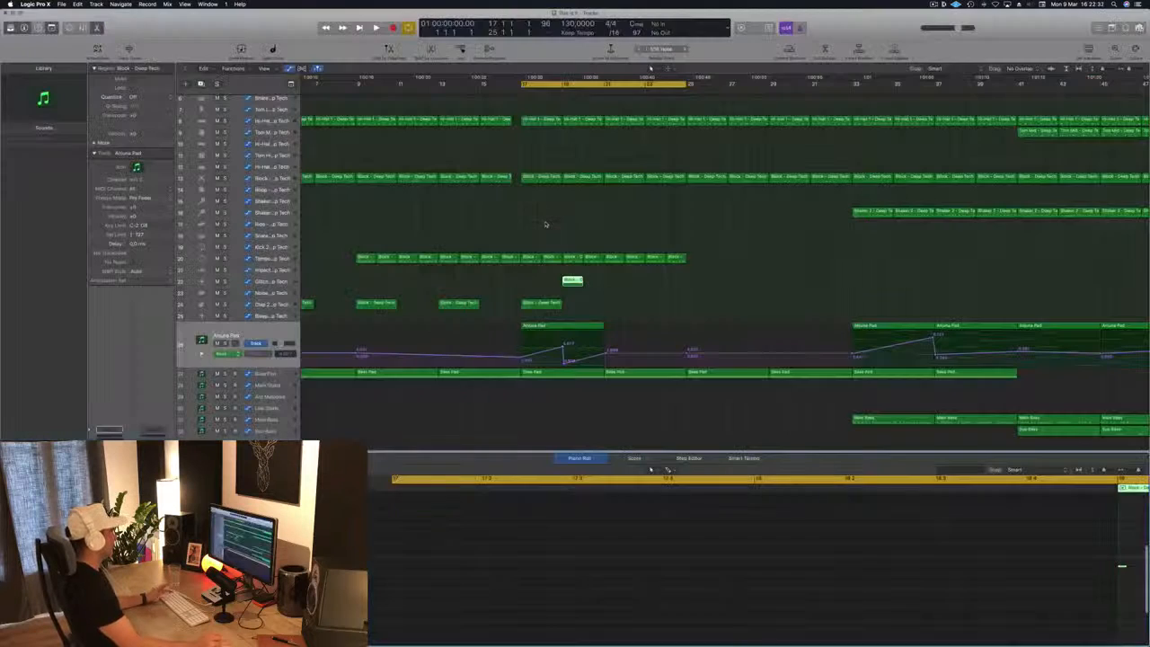
Play the cycle and copy the Glitch note at bar 19 about three sixteenths later in the same region.
{"action": "key", "text": "space"}
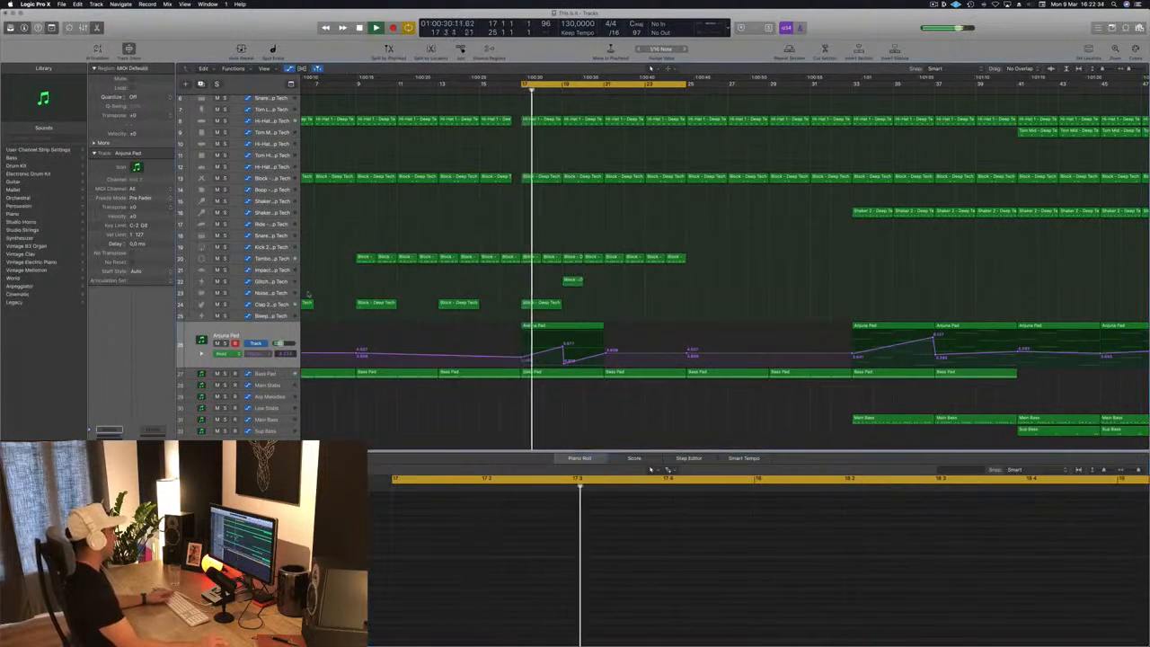
{"action": "left_click", "coordinate": [273, 284]}
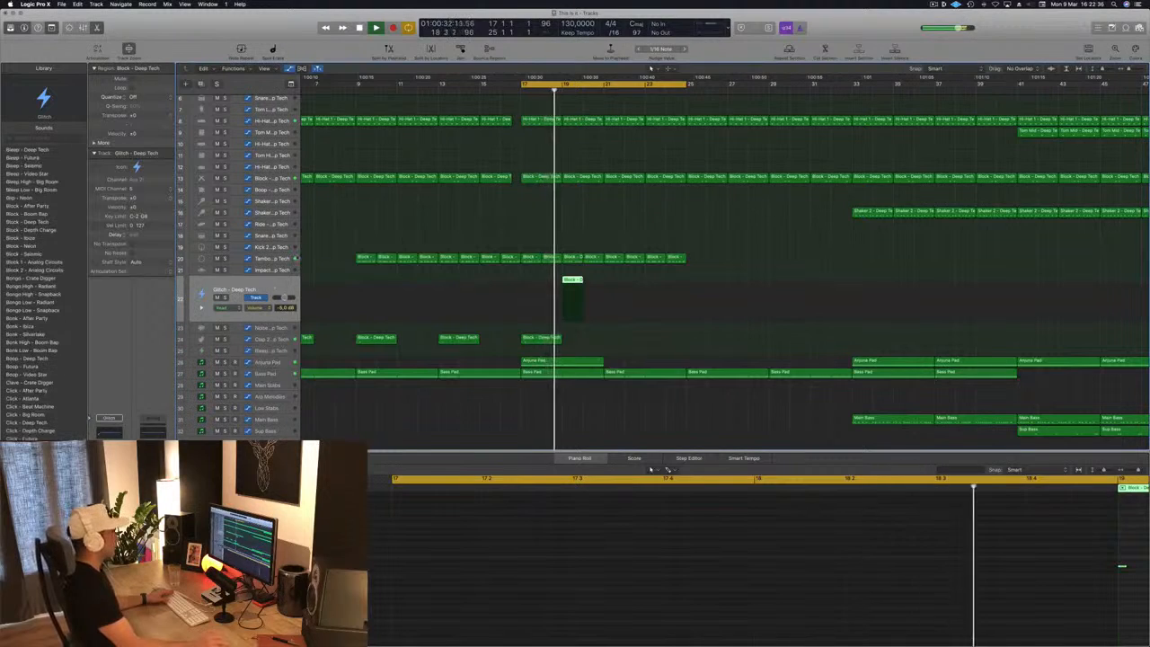
{"action": "key", "text": "space"}
{"action": "key", "text": "space"}
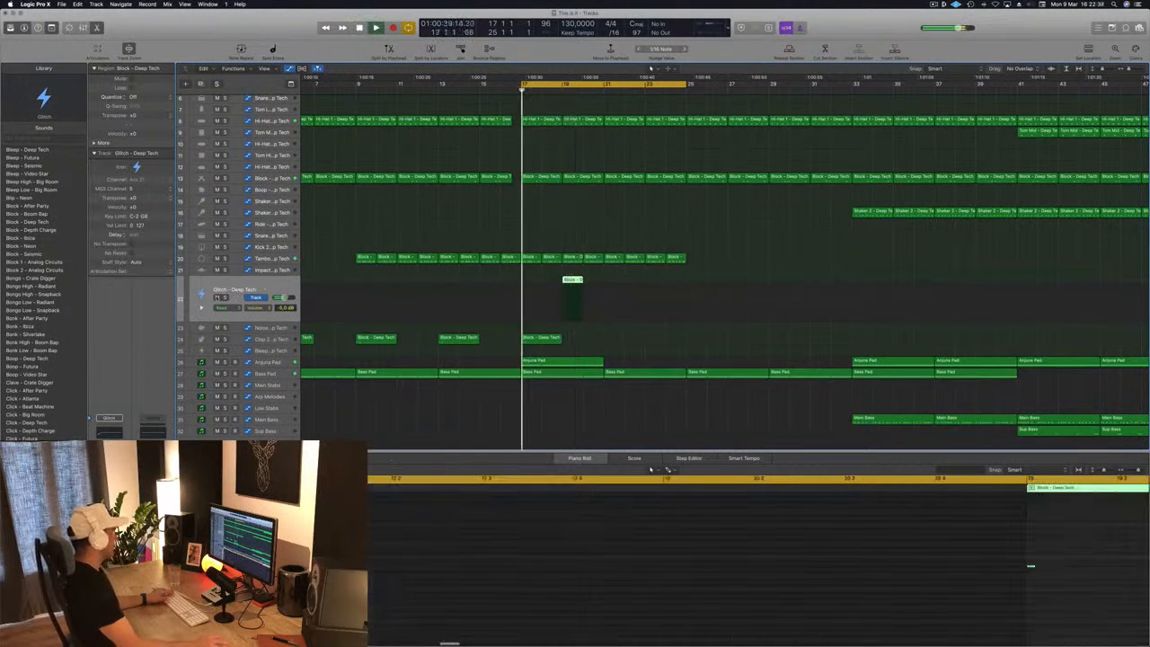
{"action": "key", "text": "space"}
{"action": "scroll", "coordinate": [885, 546], "scroll_direction": "right", "scroll_amount": 3}
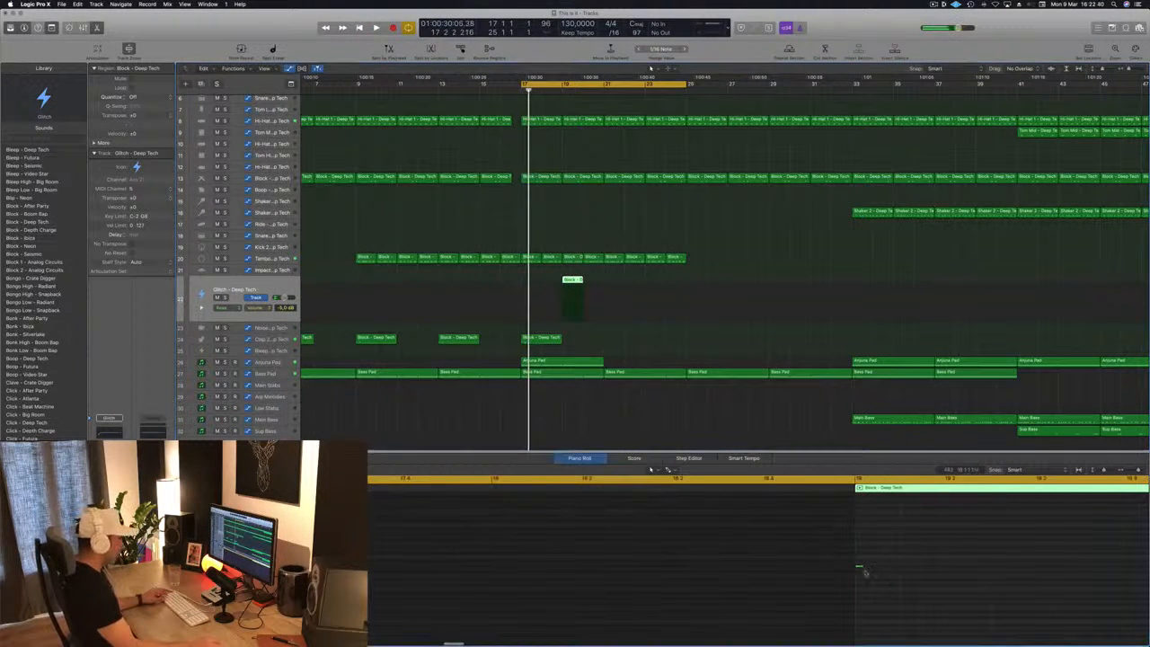
{"action": "left_click_drag", "start_coordinate": [859, 568], "coordinate": [929, 568]}
{"action": "key", "text": "space"}
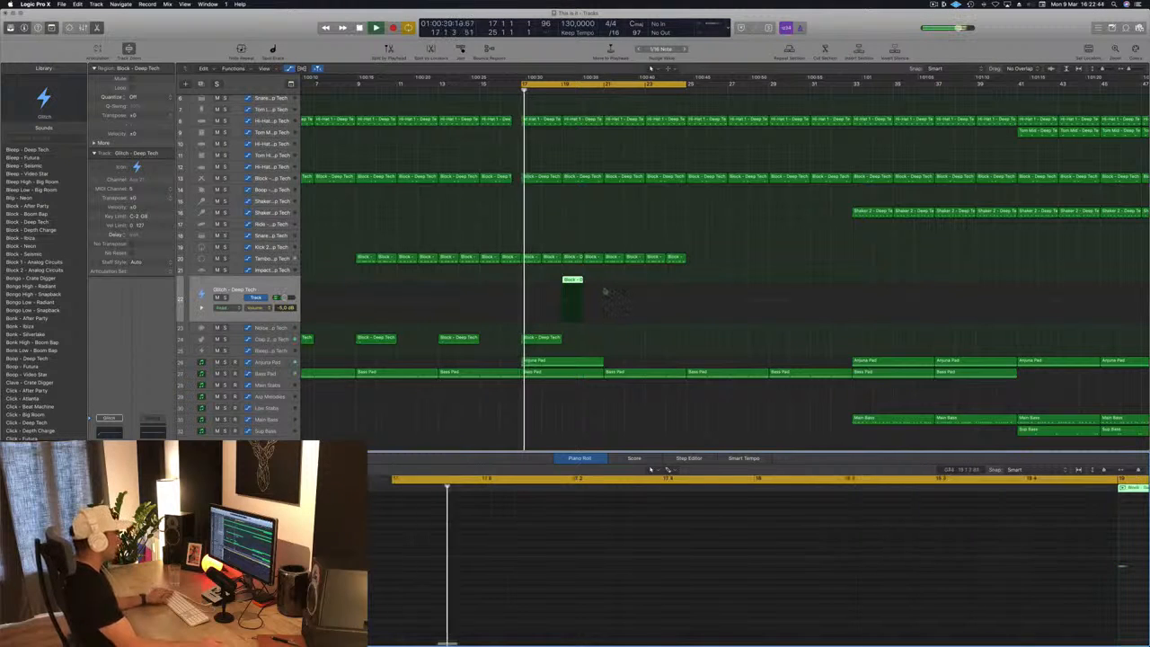
Move the cycle start to bar 19 and load the Thump - Analog Circuits sound on the Glitch track.
{"action": "left_click", "coordinate": [523, 86]}
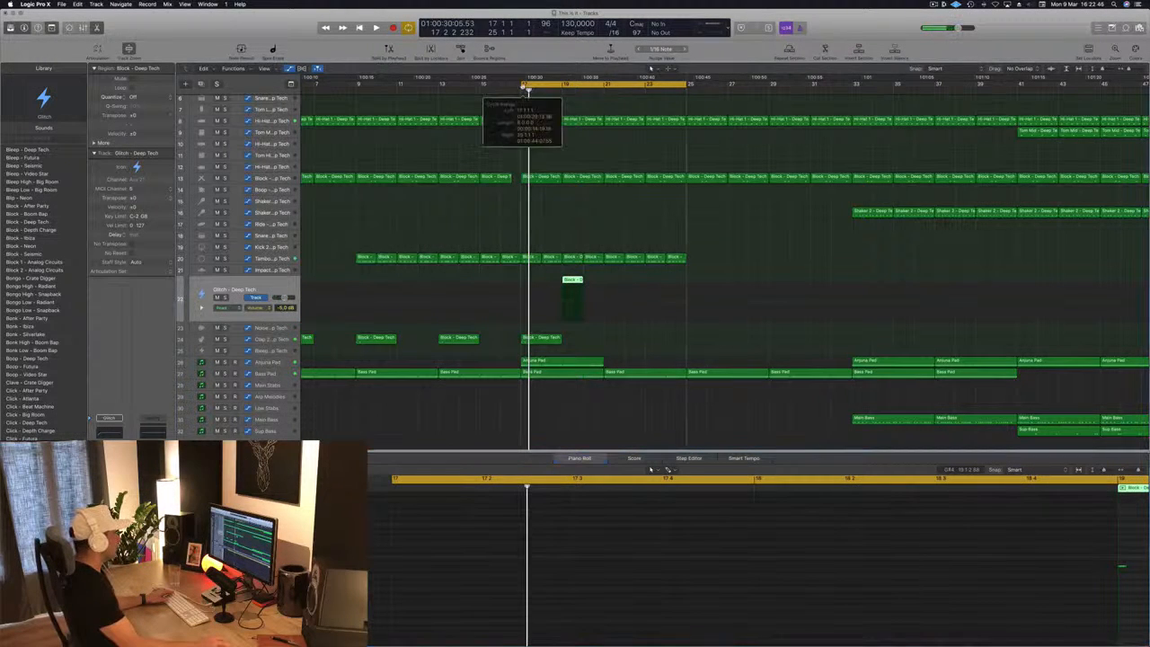
{"action": "left_click", "coordinate": [525, 86]}
{"action": "left_click_drag", "start_coordinate": [522, 86], "coordinate": [566, 86]}
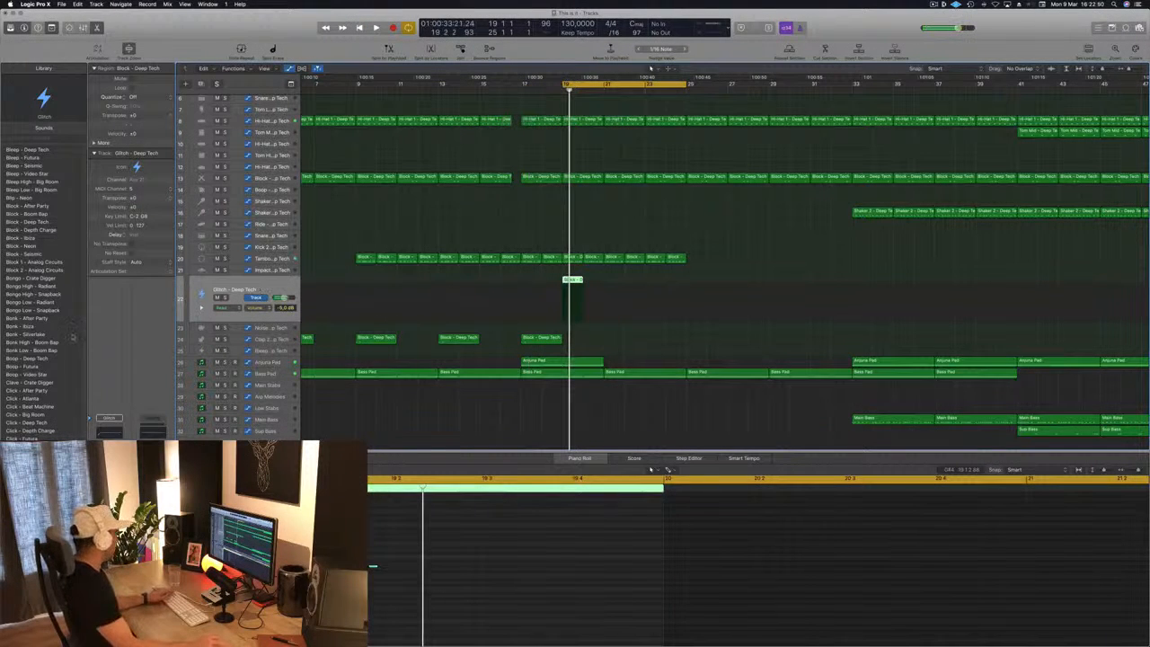
{"action": "scroll", "coordinate": [73, 337], "scroll_direction": "down", "scroll_amount": 10}
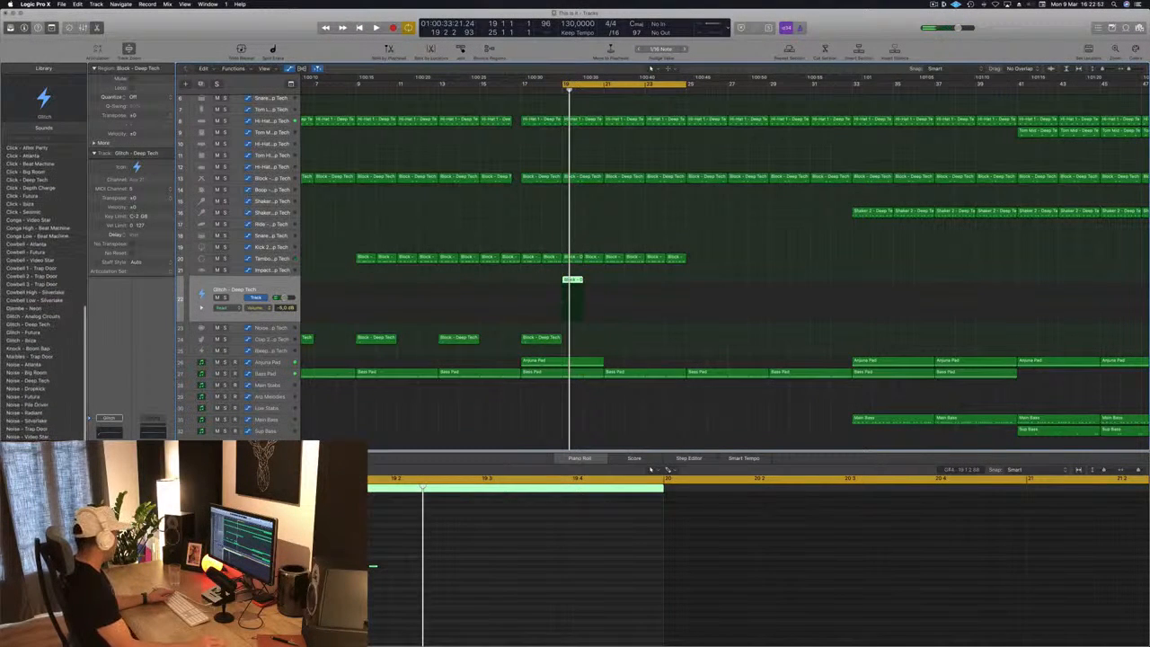
{"action": "left_click", "coordinate": [32, 556]}
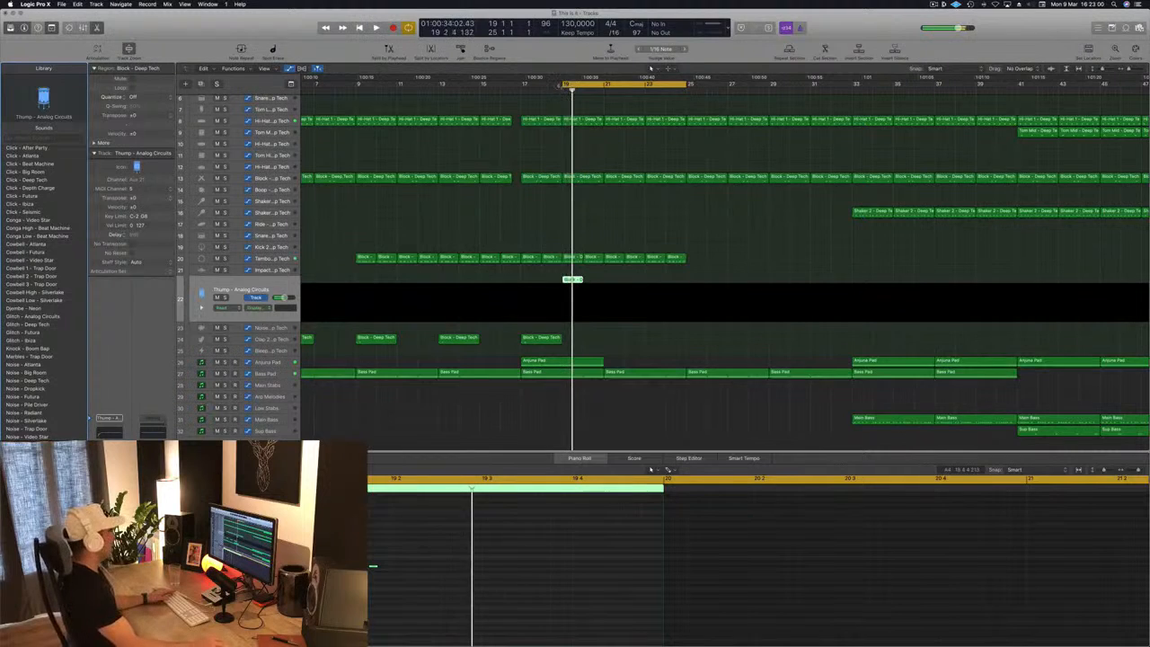
Extend the cycle start back to bar 17 and play the passage with the thump sound.
{"action": "left_click_drag", "start_coordinate": [567, 83], "coordinate": [521, 87]}
{"action": "key", "text": "space"}
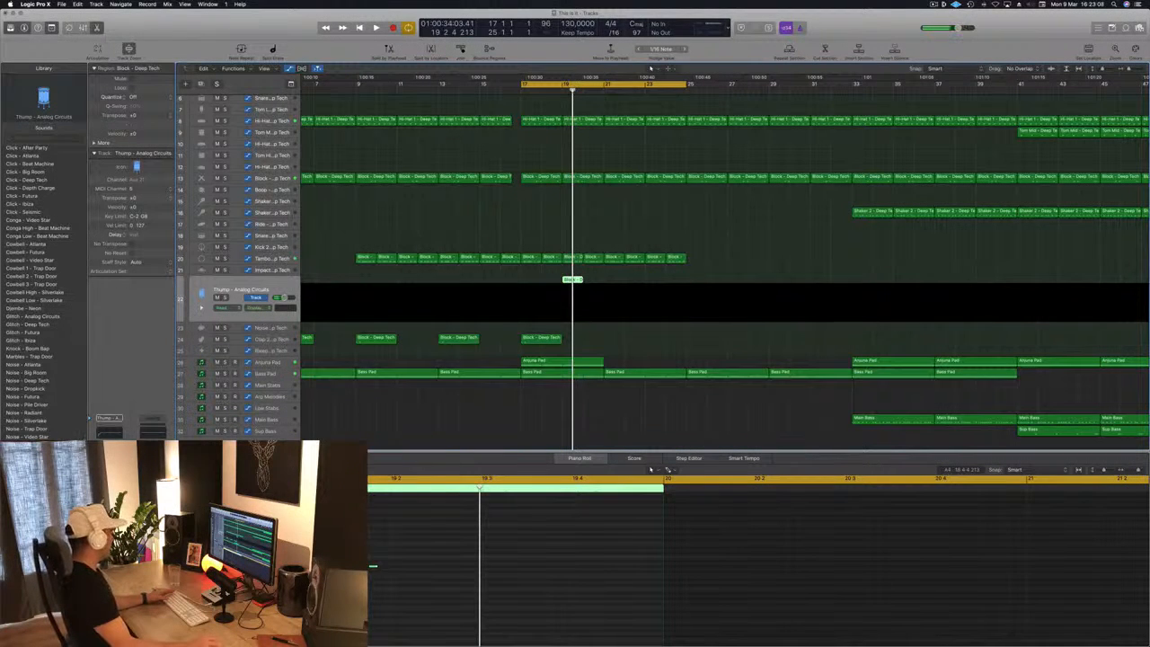
{"action": "key", "text": "space"}
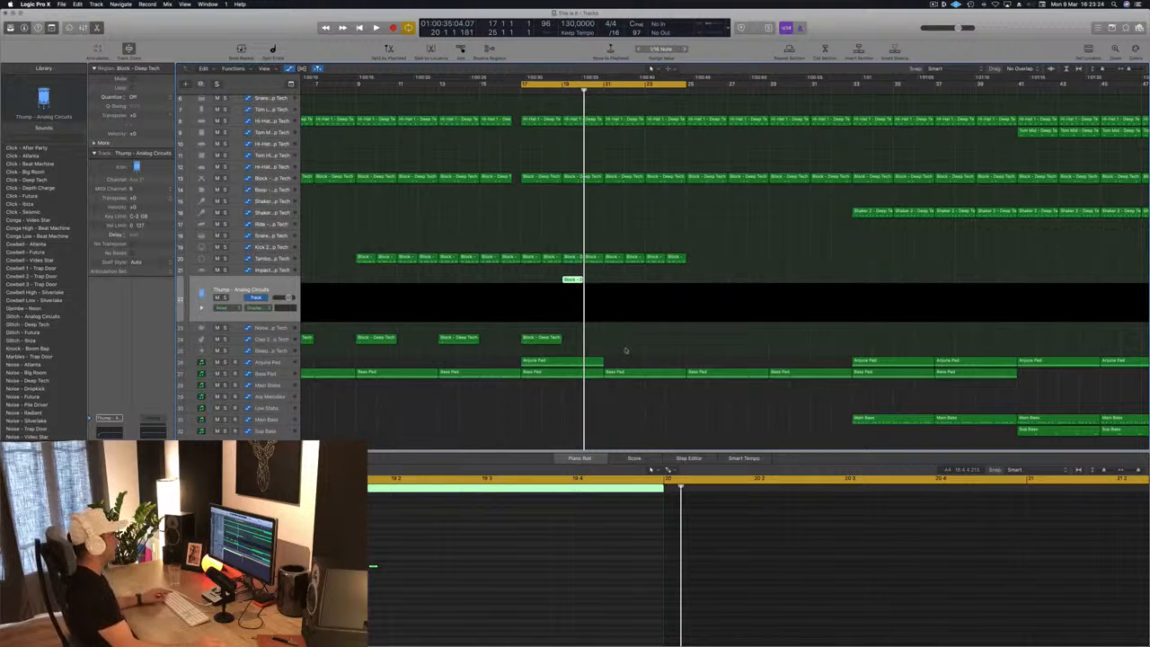
Copy the Thump, Clap 2 and Anjuna Pad regions of bars 17 to 21 four bars later and play the cycle.
{"action": "left_click_drag", "start_coordinate": [513, 274], "coordinate": [603, 370]}
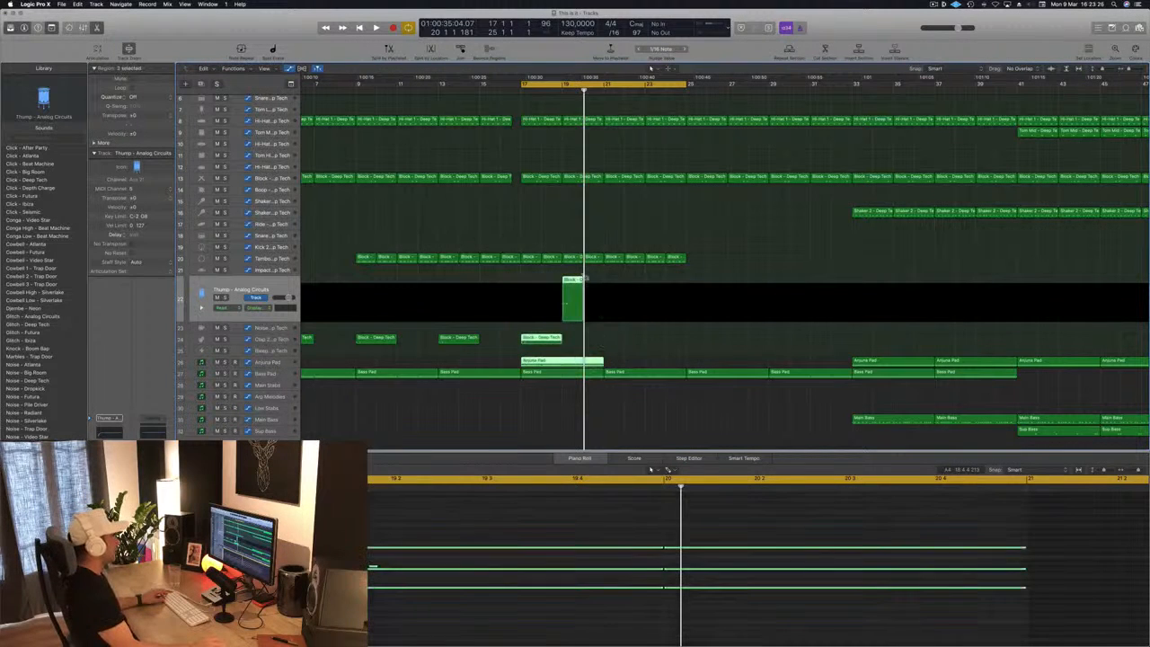
{"action": "left_click_drag", "start_coordinate": [567, 281], "coordinate": [653, 290]}
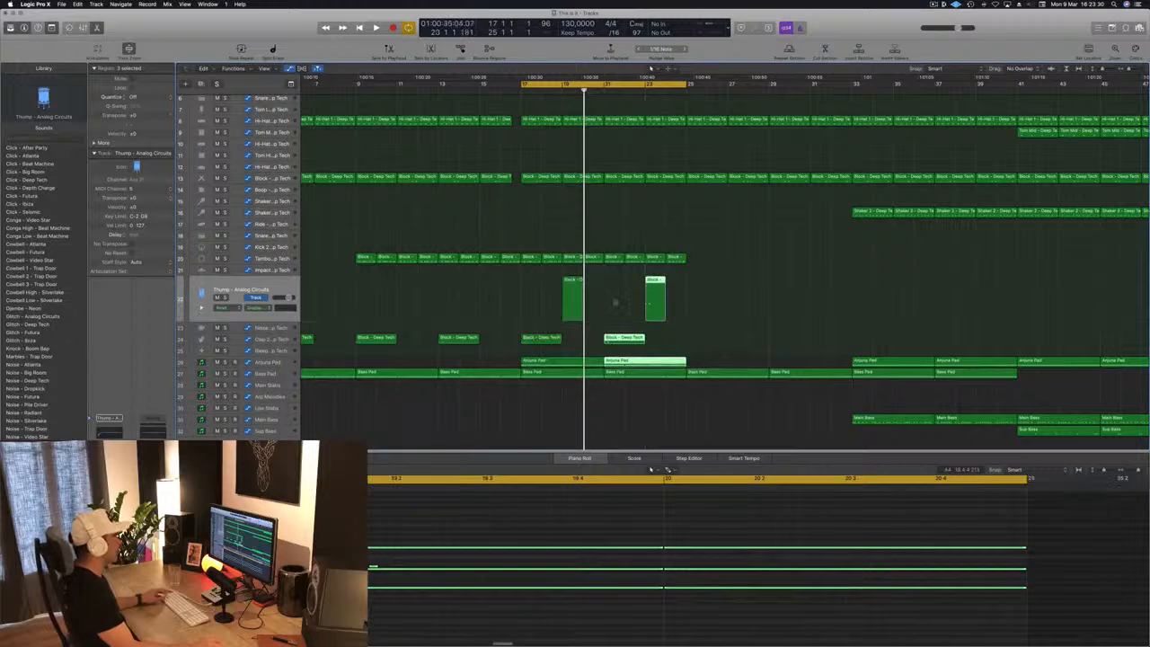
{"action": "key", "text": "space"}
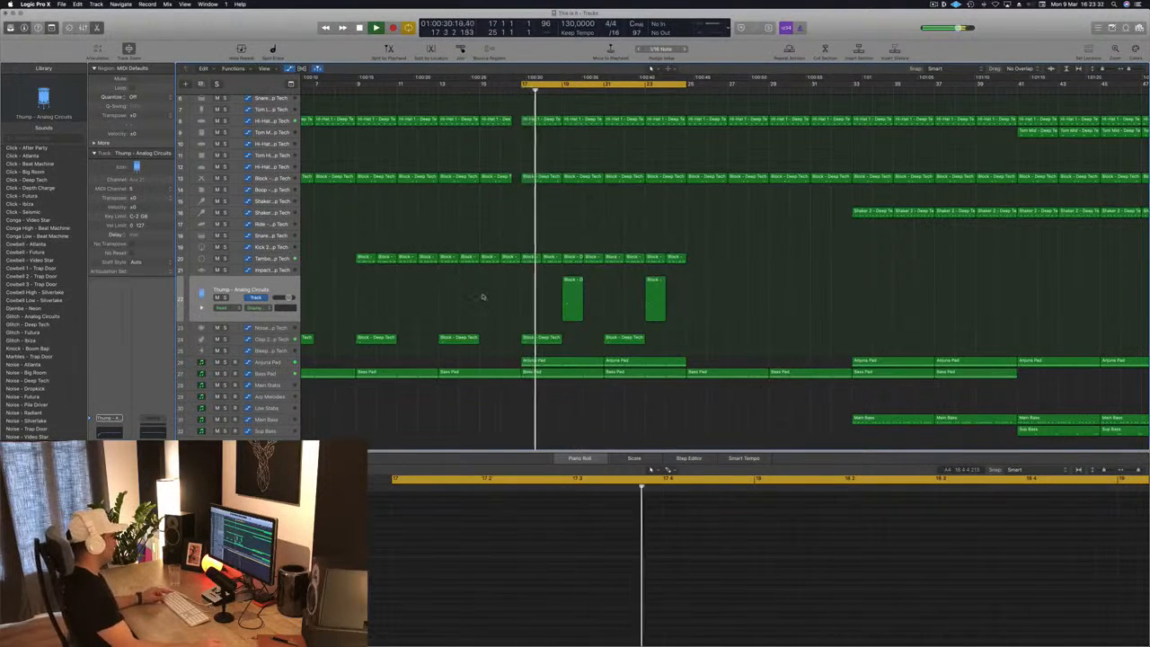
{"action": "left_click", "coordinate": [483, 297], "text": "ctrl+alt"}
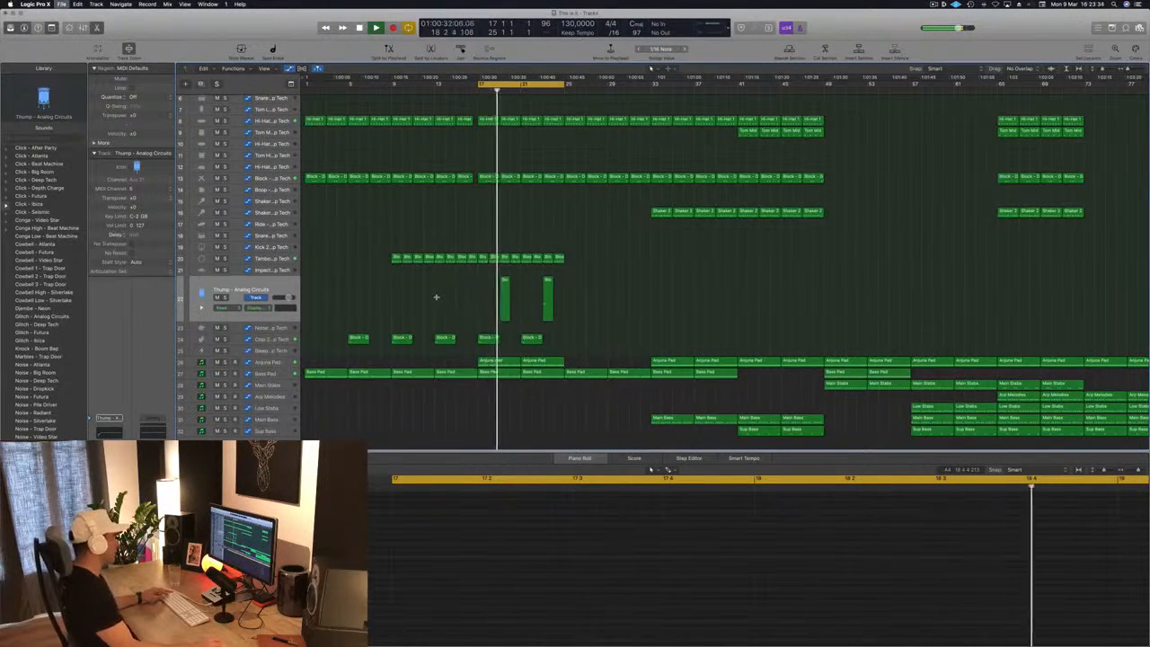
{"action": "scroll", "coordinate": [420, 286], "scroll_direction": "down", "scroll_amount": 2}
{"action": "scroll", "coordinate": [426, 288], "scroll_direction": "down", "scroll_amount": 3}
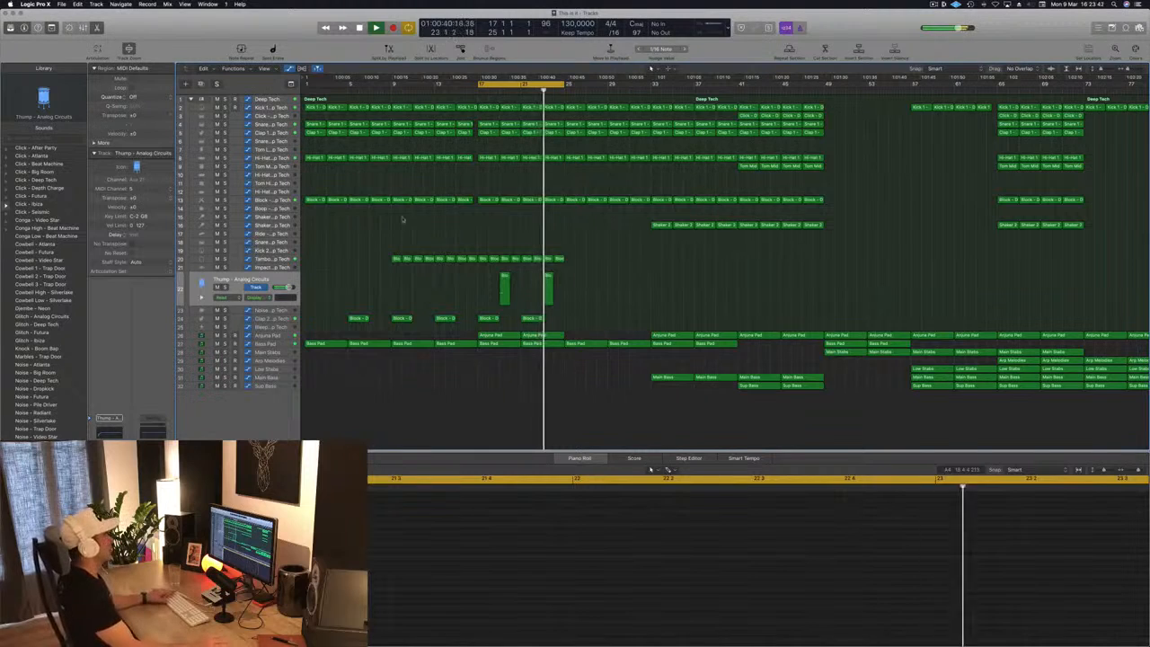
Copy the Tambourine, Thump, Clap 2 and Anjuna Pad regions of bars 17 to 25 to bar 25 and replay the cycle.
{"action": "left_click_drag", "start_coordinate": [585, 256], "coordinate": [481, 335]}
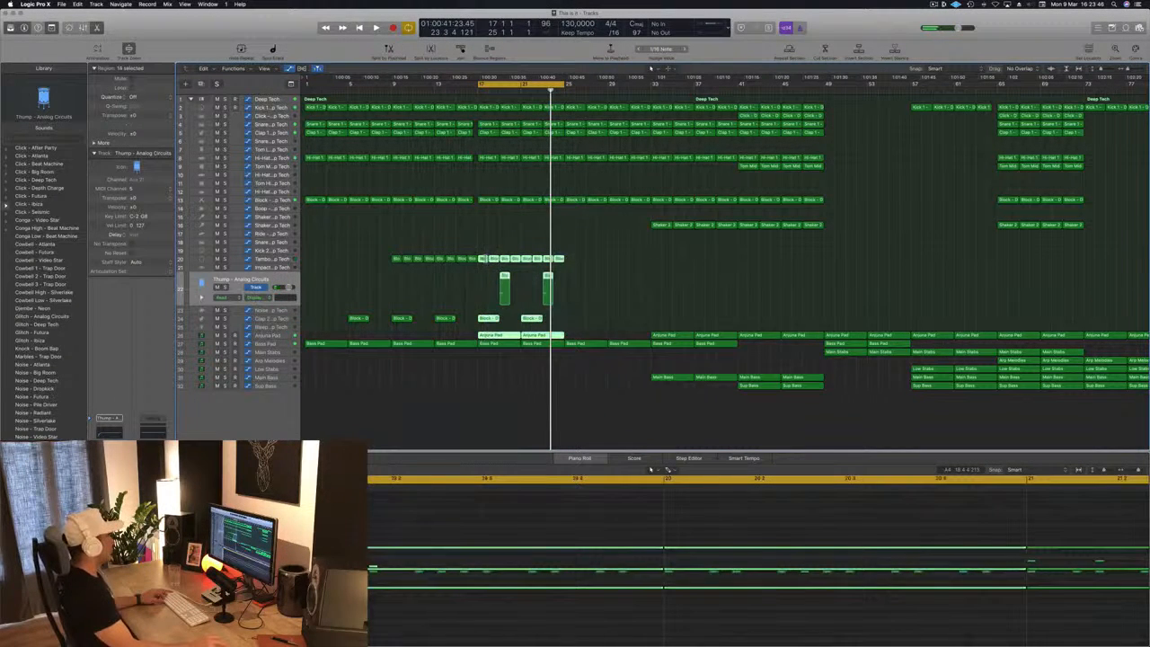
{"action": "left_click_drag", "start_coordinate": [482, 261], "coordinate": [568, 259]}
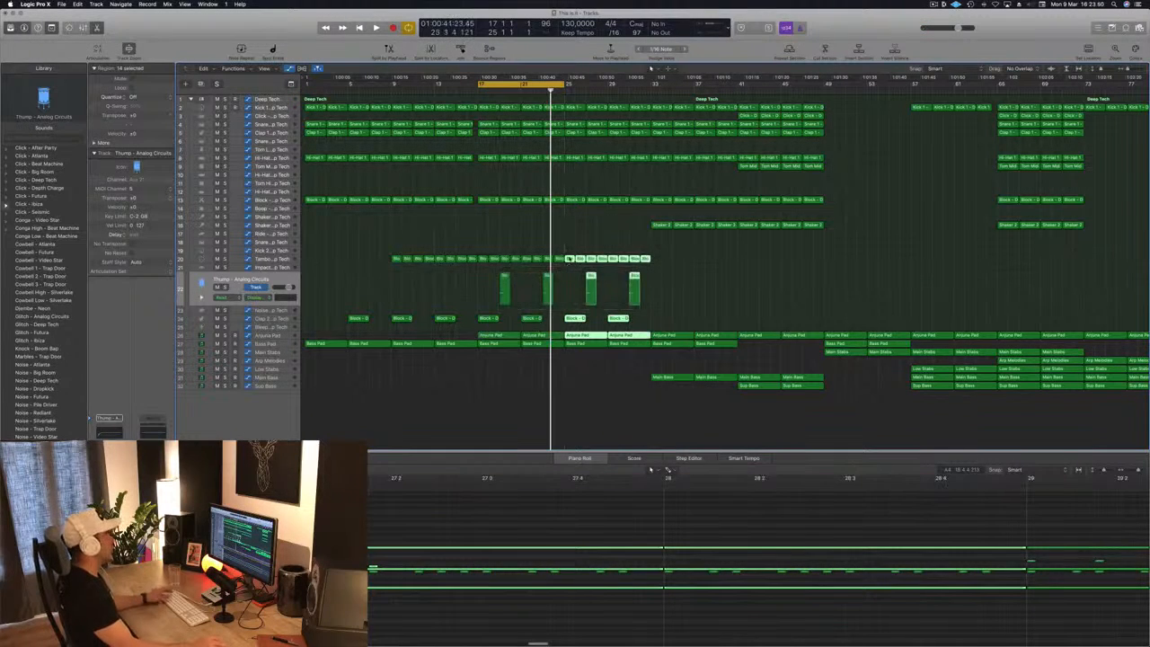
{"action": "key", "text": "space"}
{"action": "left_click", "coordinate": [579, 252]}
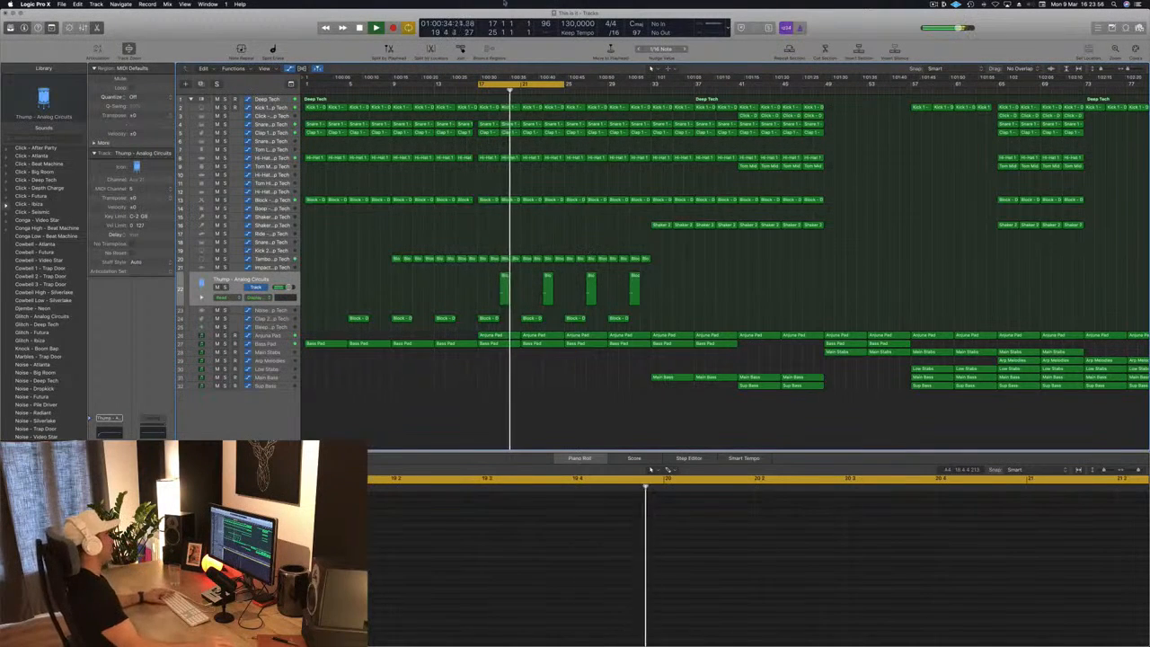
{"action": "scroll", "coordinate": [456, 209], "scroll_direction": "down", "scroll_amount": 3}
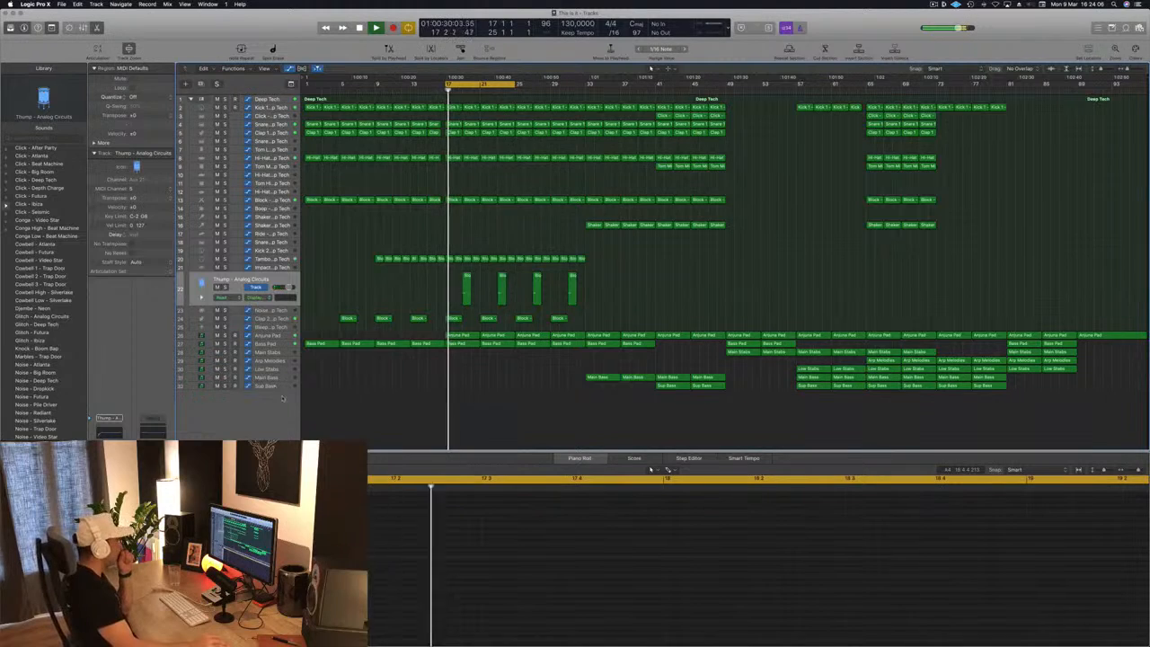
Duplicate the Anjuna Pad track with its settings and place the empty duplicate above the original.
{"action": "left_click", "coordinate": [433, 402]}
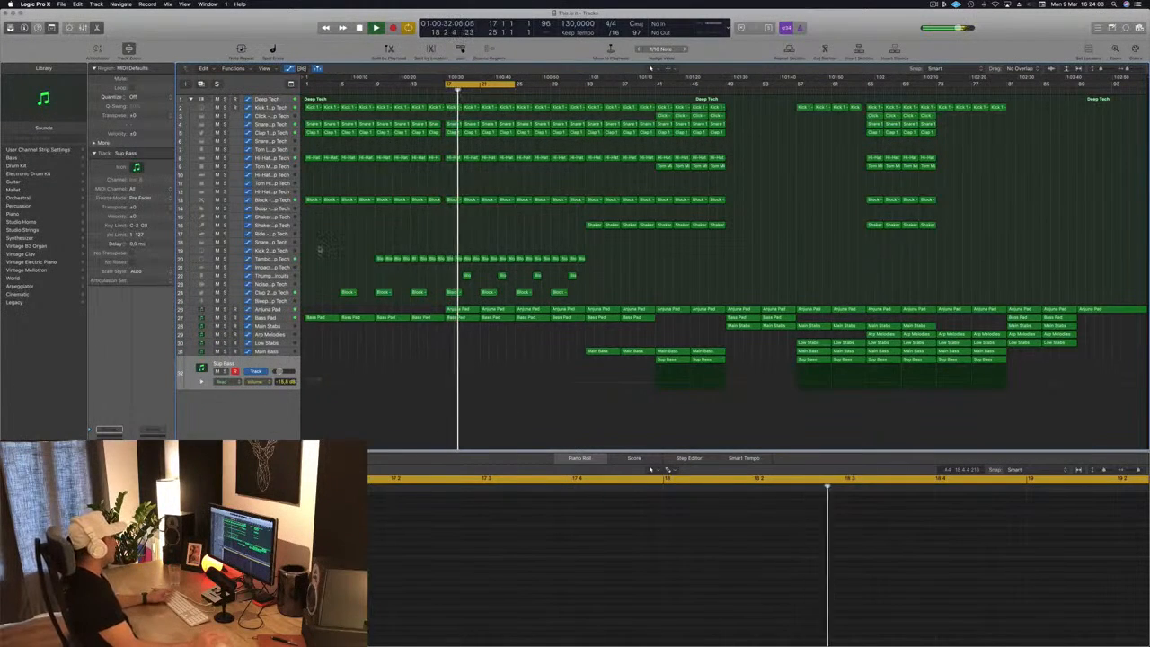
{"action": "left_click", "coordinate": [270, 309]}
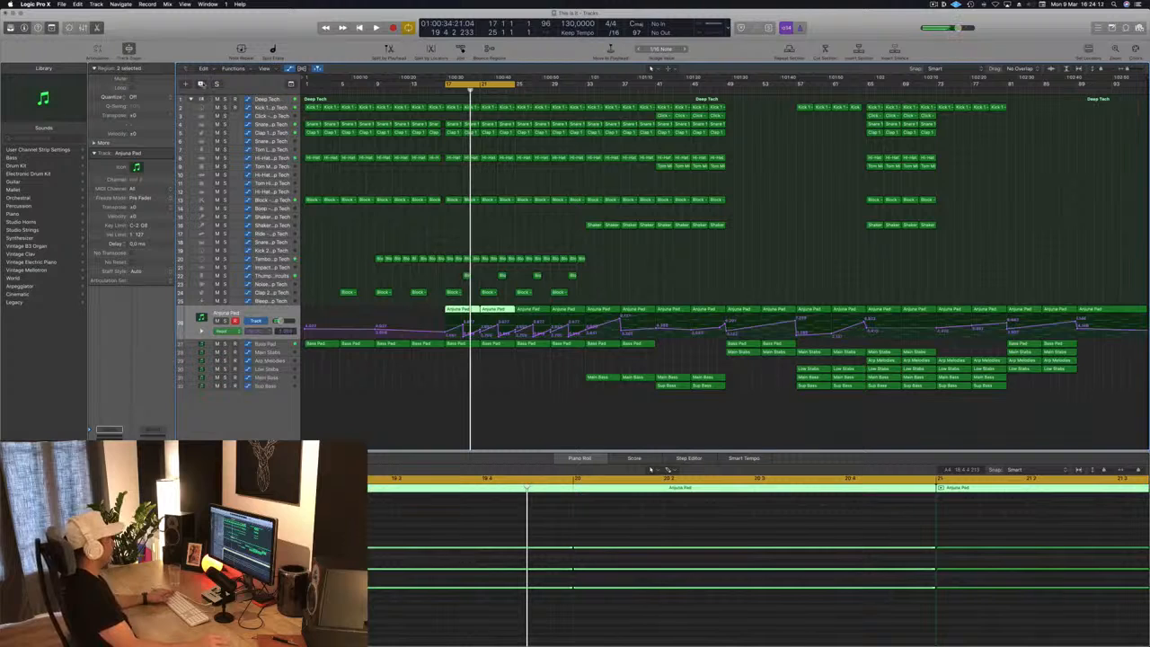
{"action": "key", "text": "super+d"}
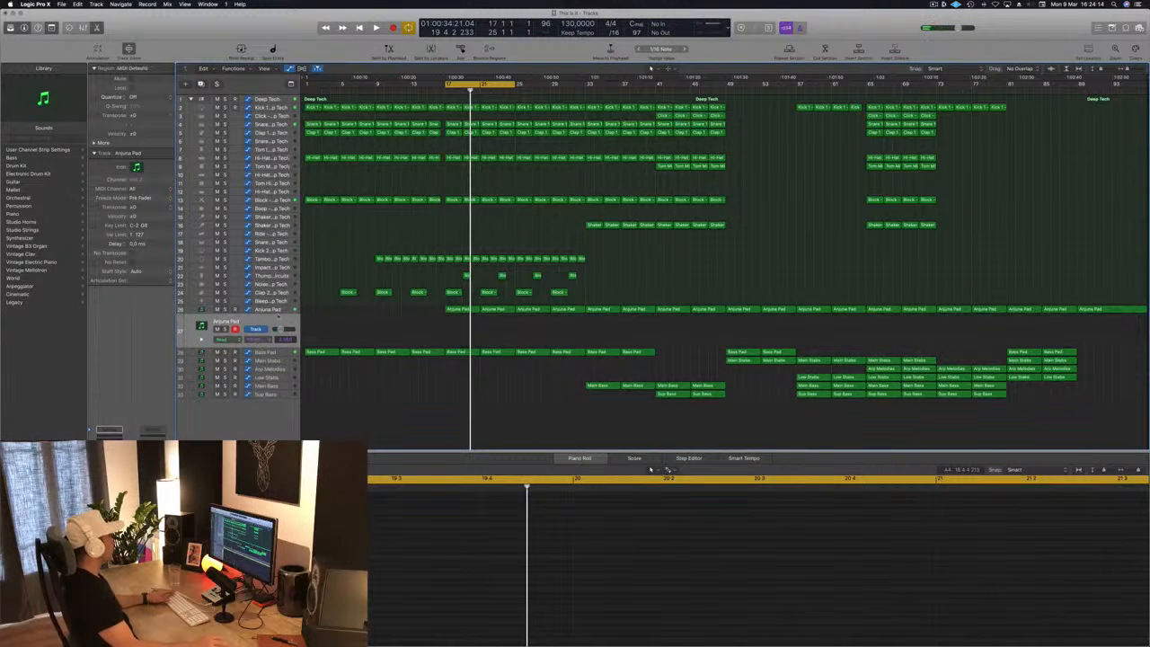
{"action": "mouse_move", "coordinate": [272, 319]}
{"action": "left_mouse_down"}
{"action": "mouse_move", "coordinate": [273, 305]}
{"action": "mouse_move", "coordinate": [265, 311]}
{"action": "left_mouse_up"}
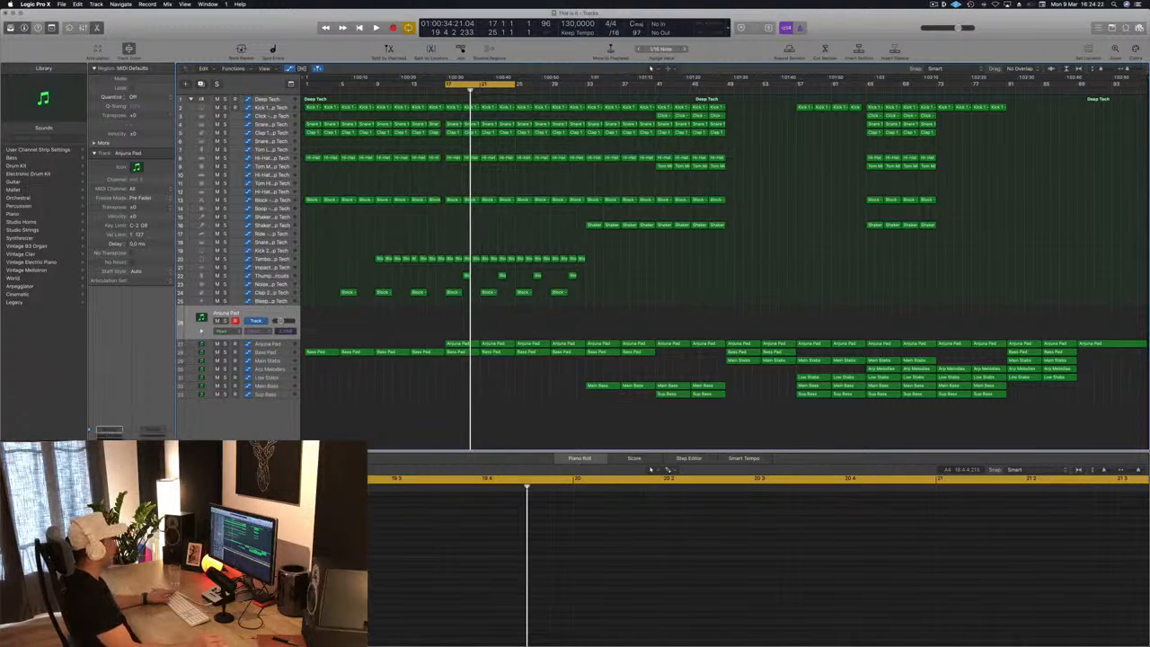
Load the 000-Mega Saw Riser With noise setting on the duplicate Anjuna Pad track and open the Musical Typing keyboard.
{"action": "key", "text": "bracketright"}
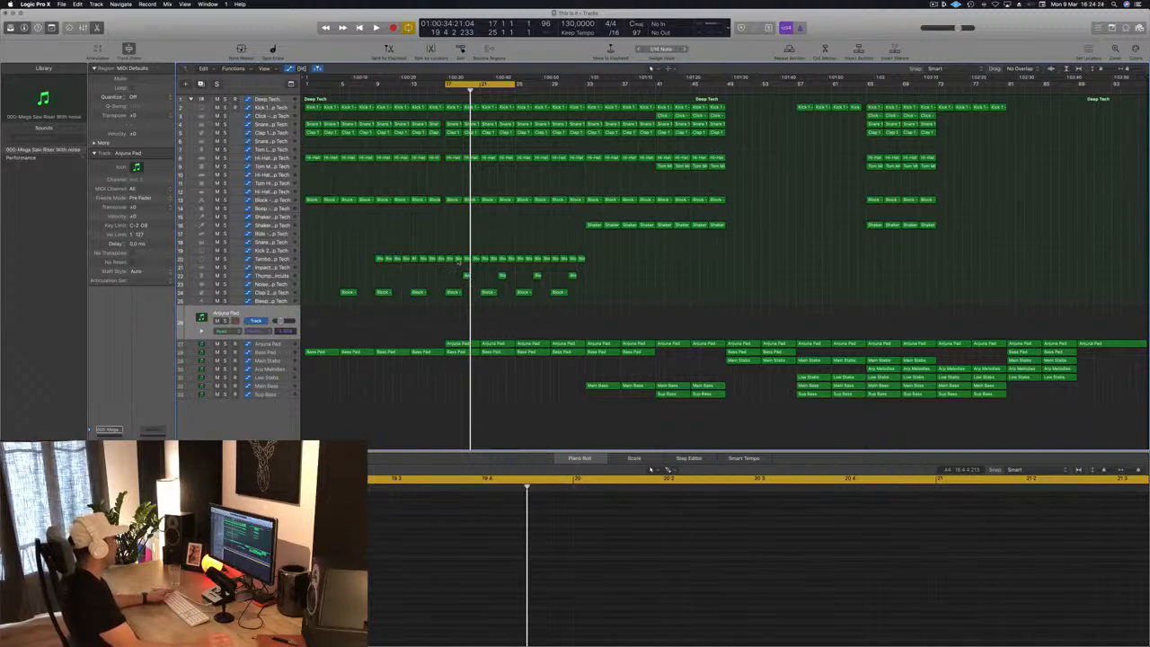
{"action": "key", "text": "space"}
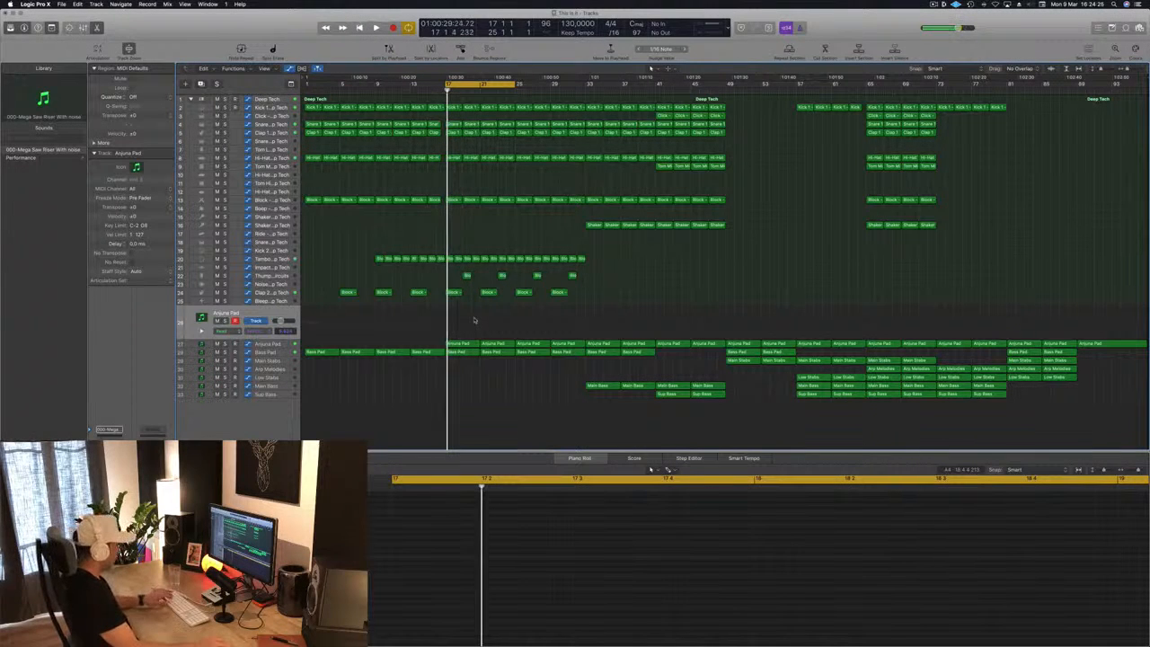
{"action": "key", "text": "super+k"}
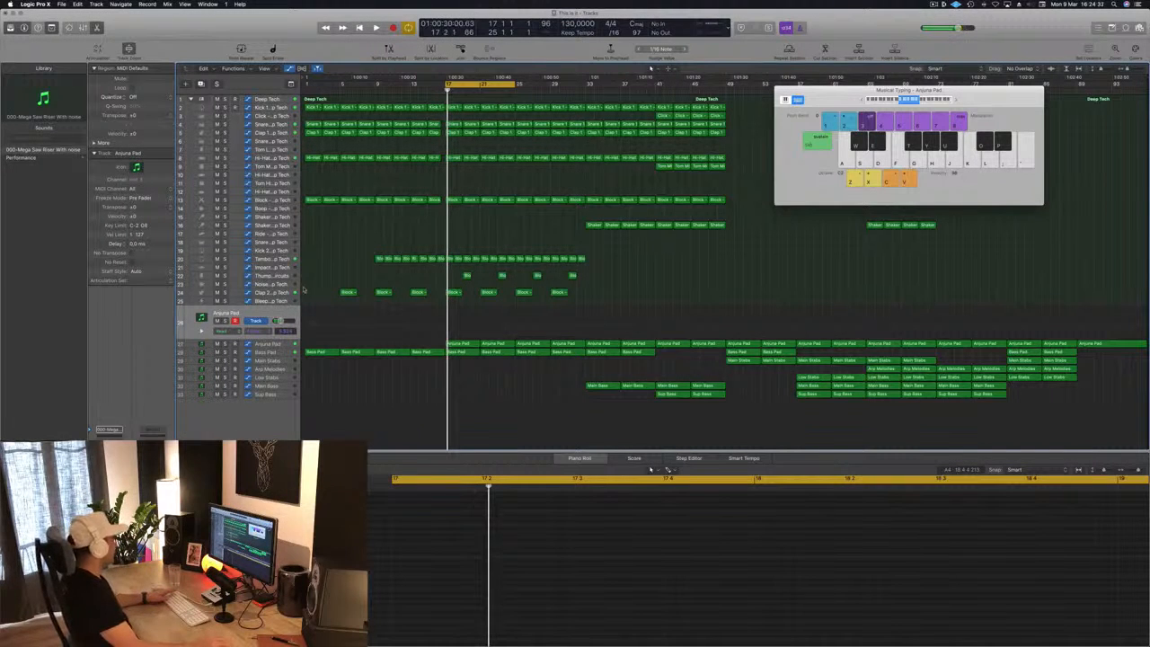
Copy the Anjuna Pad region at bar 17 onto the duplicate track above and show its notes in the Piano Roll.
{"action": "left_click_drag", "start_coordinate": [465, 345], "coordinate": [465, 326]}
{"action": "key", "text": "super+Left"}
{"action": "key", "text": "super+Left"}
{"action": "key", "text": "super+Left"}
{"action": "key", "text": "super+Left"}
{"action": "key", "text": "super+Left"}
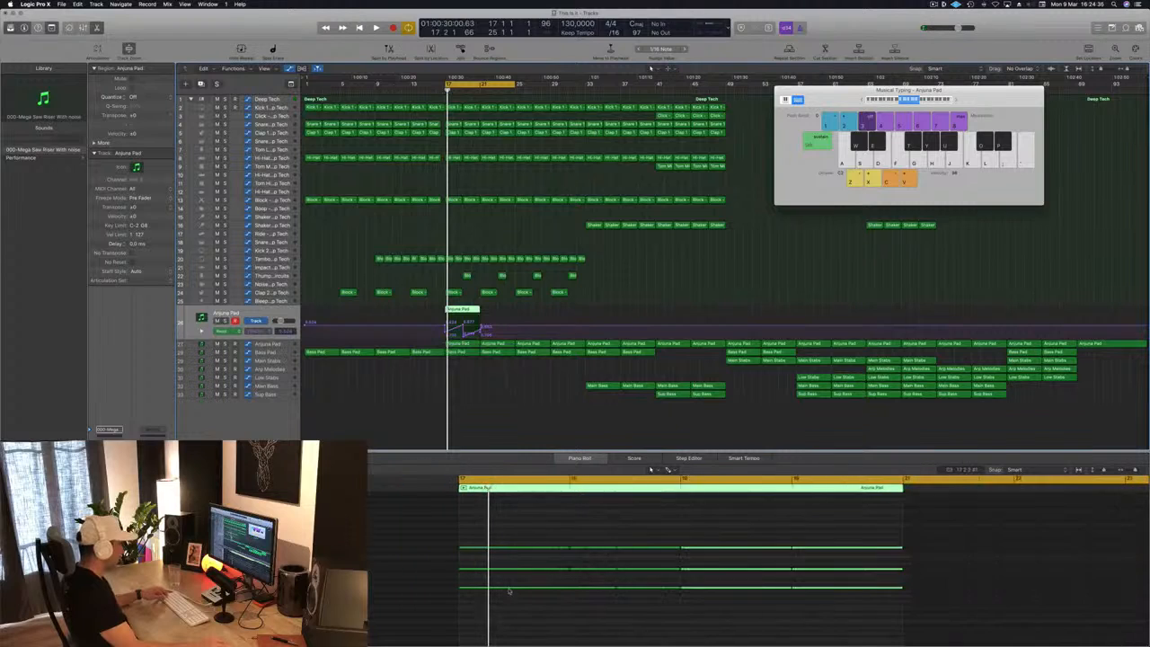
Delete the copied region's chords from bar 18 onward and lengthen the bar 17 chord to bar 21.
{"action": "left_click_drag", "start_coordinate": [569, 510], "coordinate": [762, 638]}
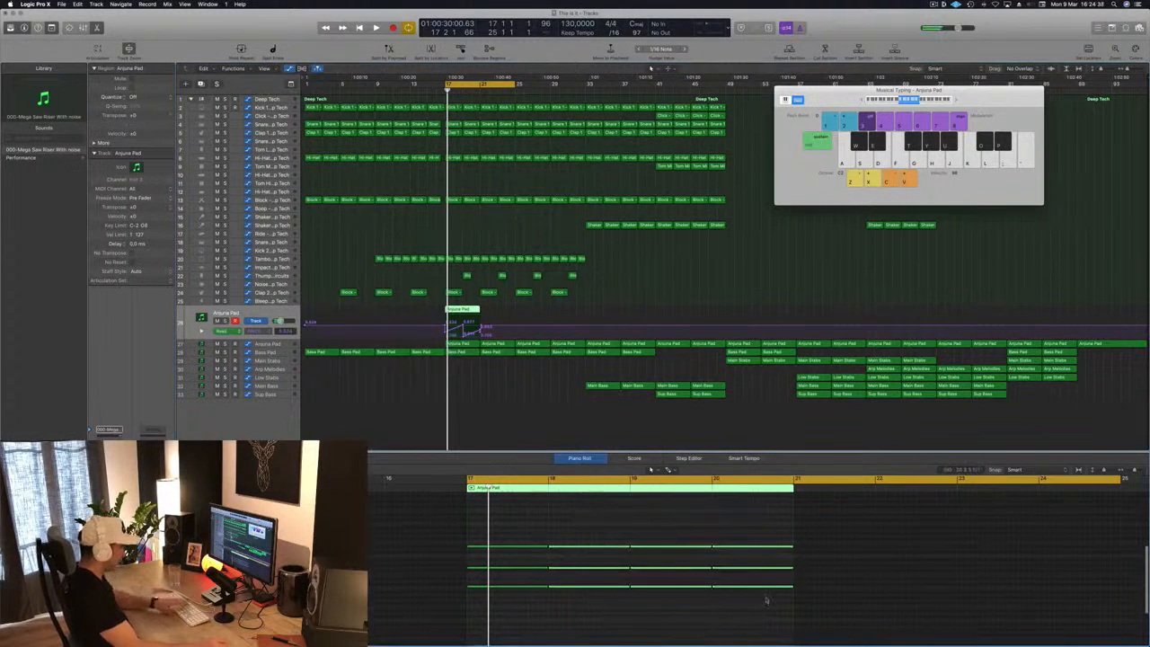
{"action": "key", "text": "Delete"}
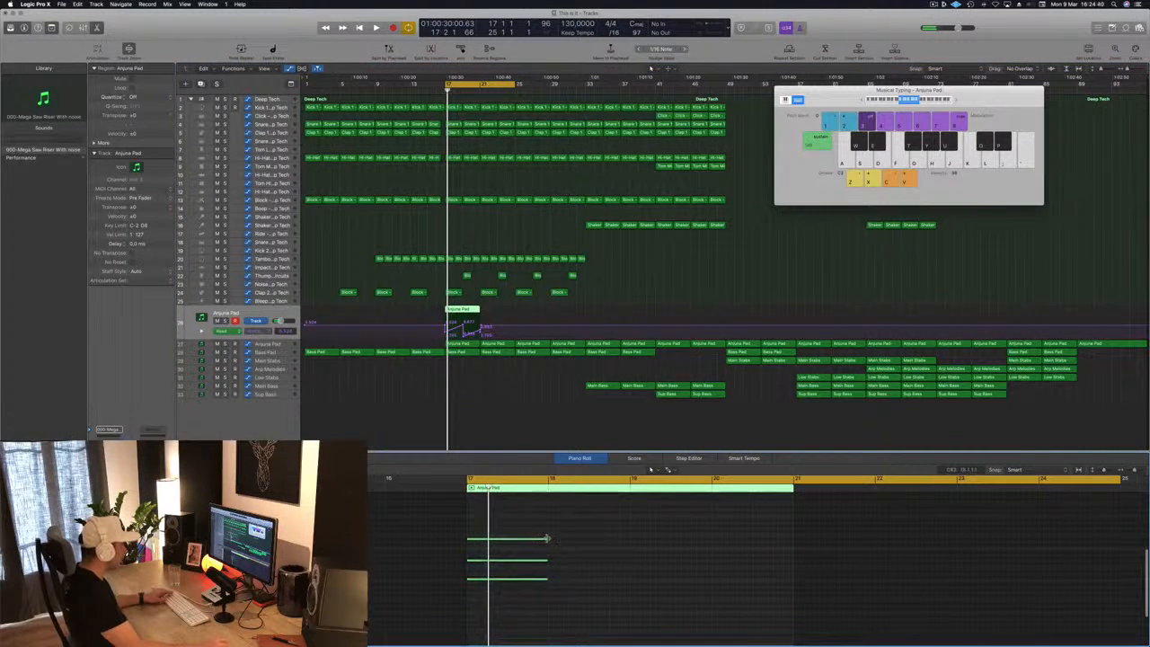
{"action": "left_click_drag", "start_coordinate": [546, 538], "coordinate": [780, 548]}
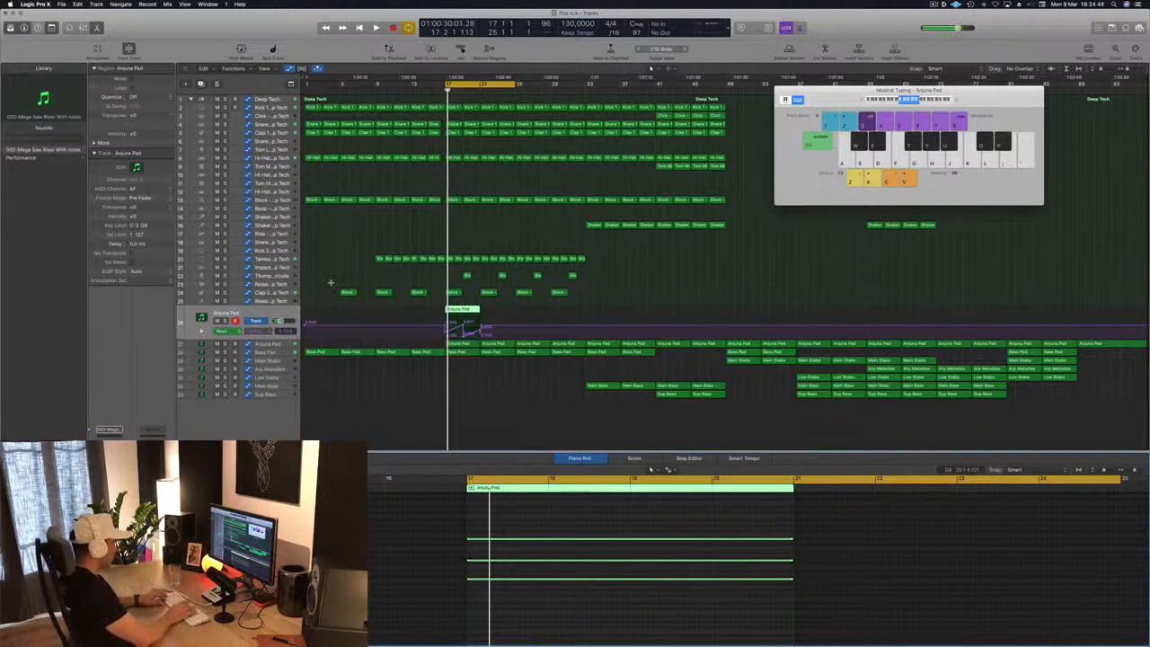
{"action": "key", "text": "ctrl+super+z"}
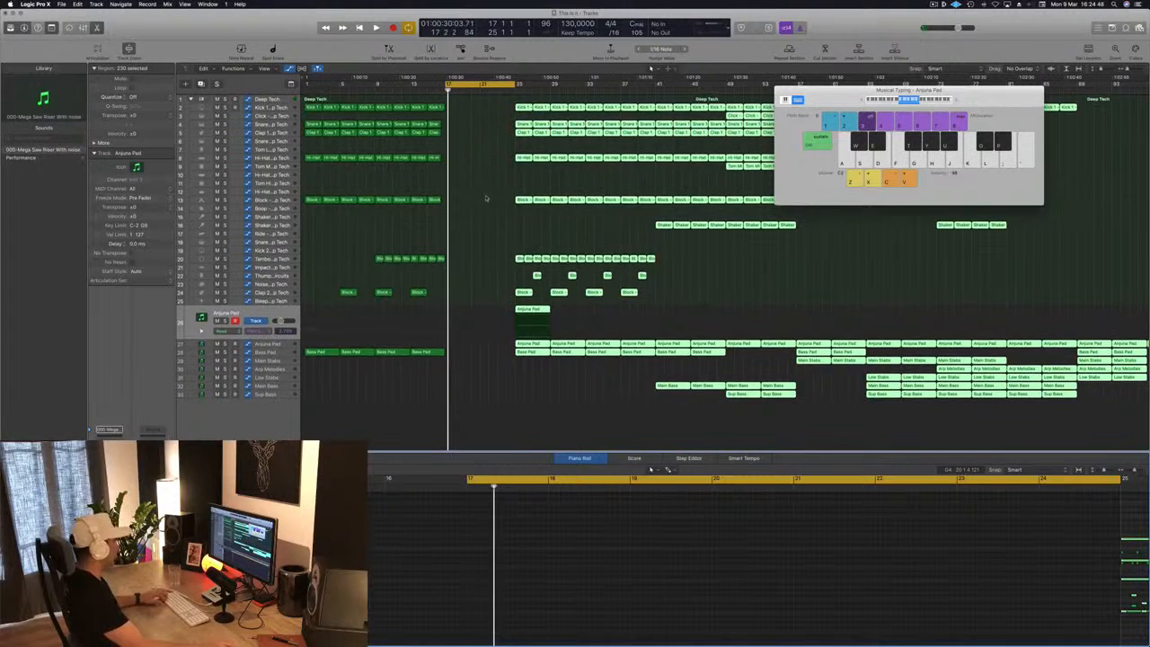
{"action": "key", "text": "super+z"}
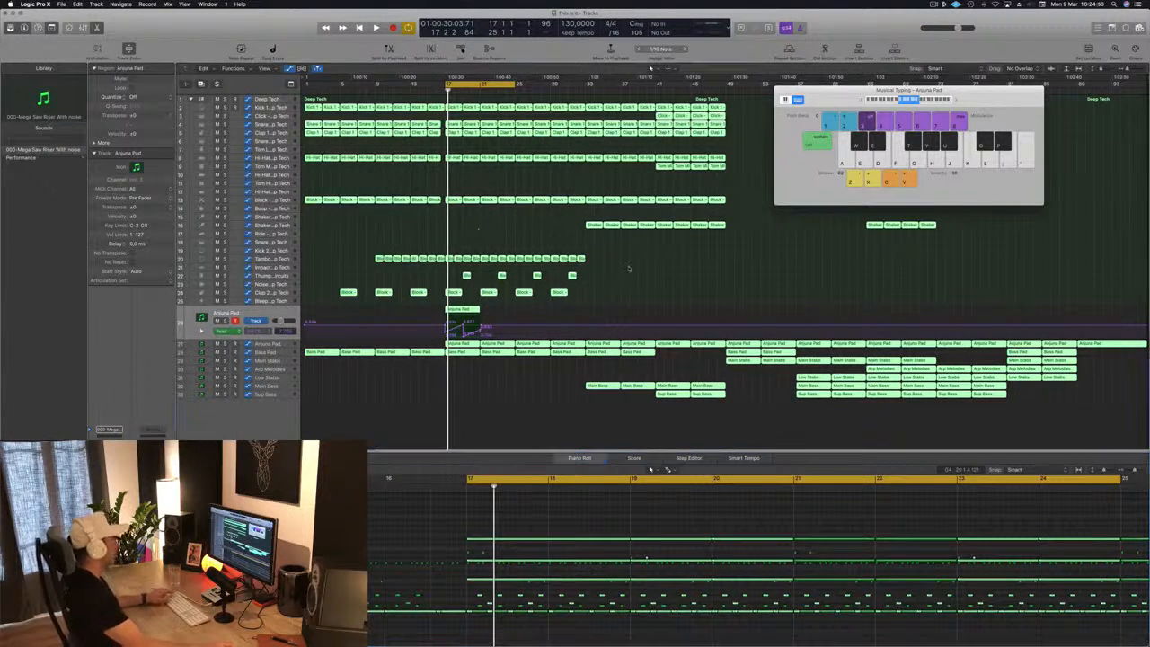
{"action": "left_click", "coordinate": [591, 306]}
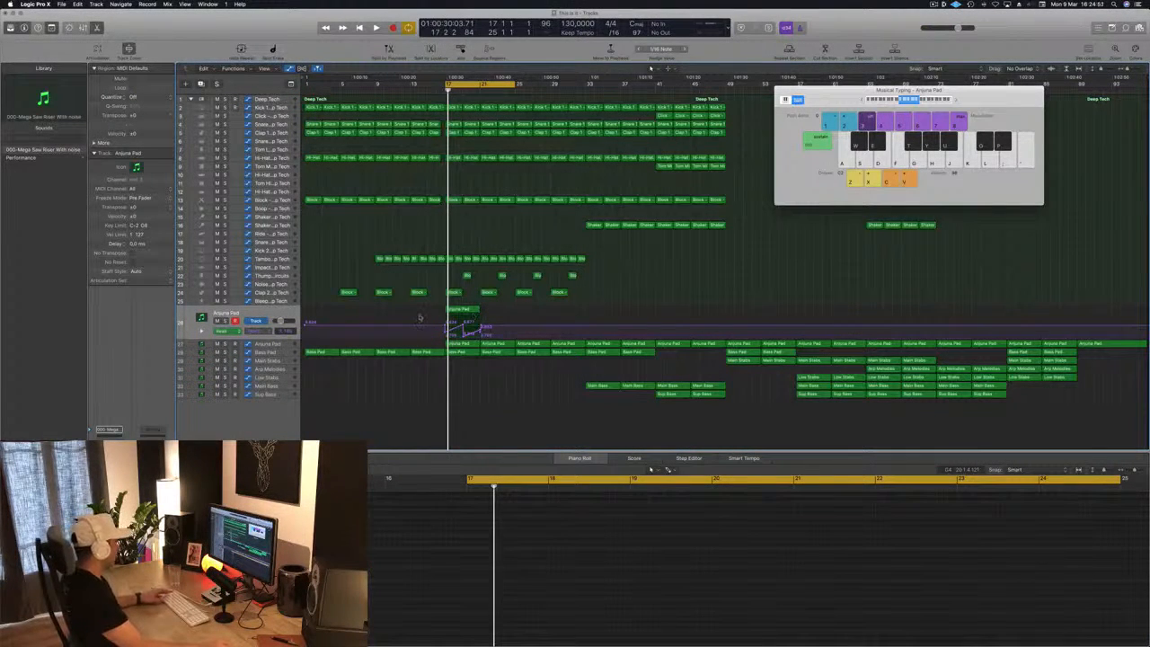
{"action": "key", "text": "alt+z"}
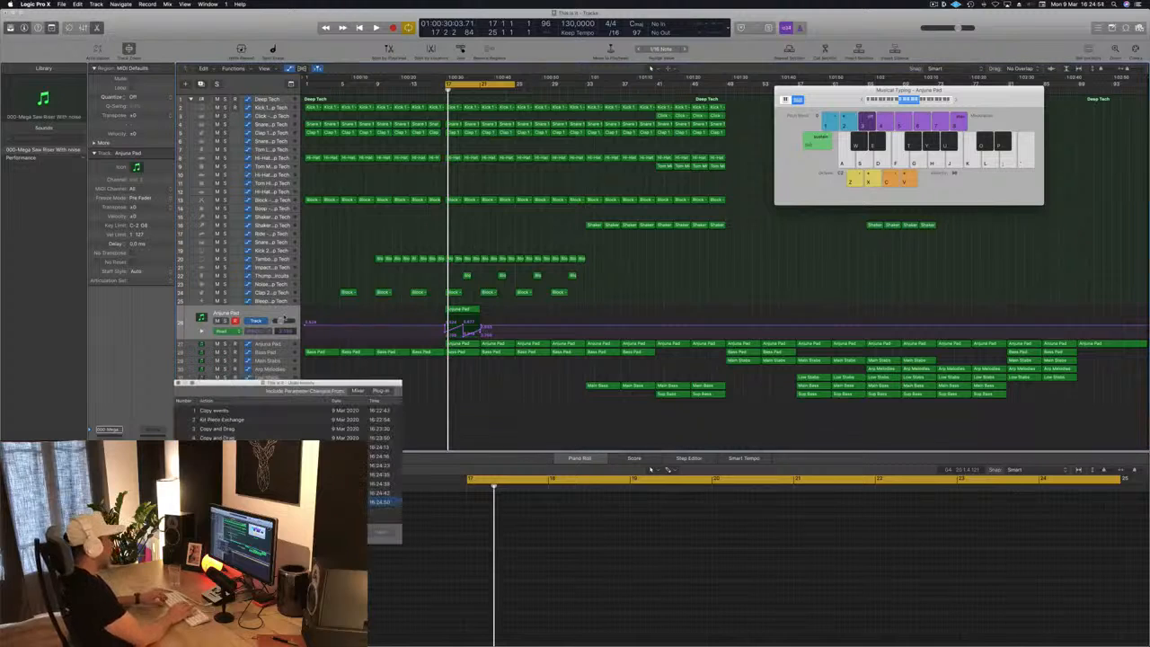
{"action": "key", "text": "alt+z"}
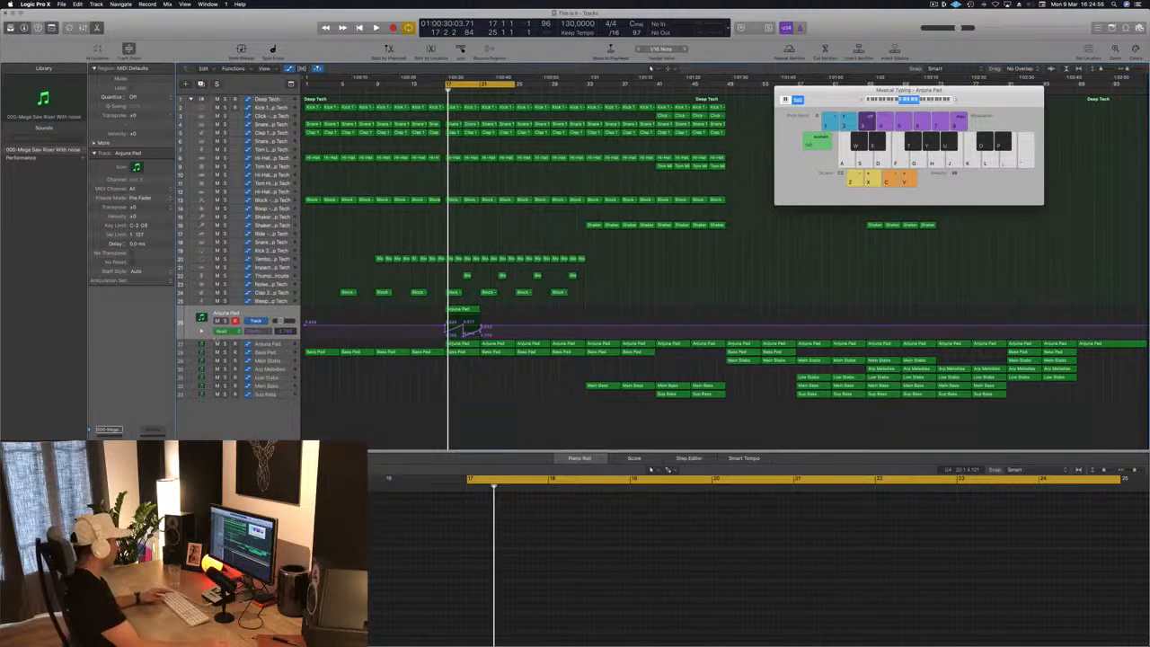
Delete the automation on the duplicate Anjuna Pad track, test playback and select its region.
{"action": "key", "text": "ctrl+super+BackSpace"}
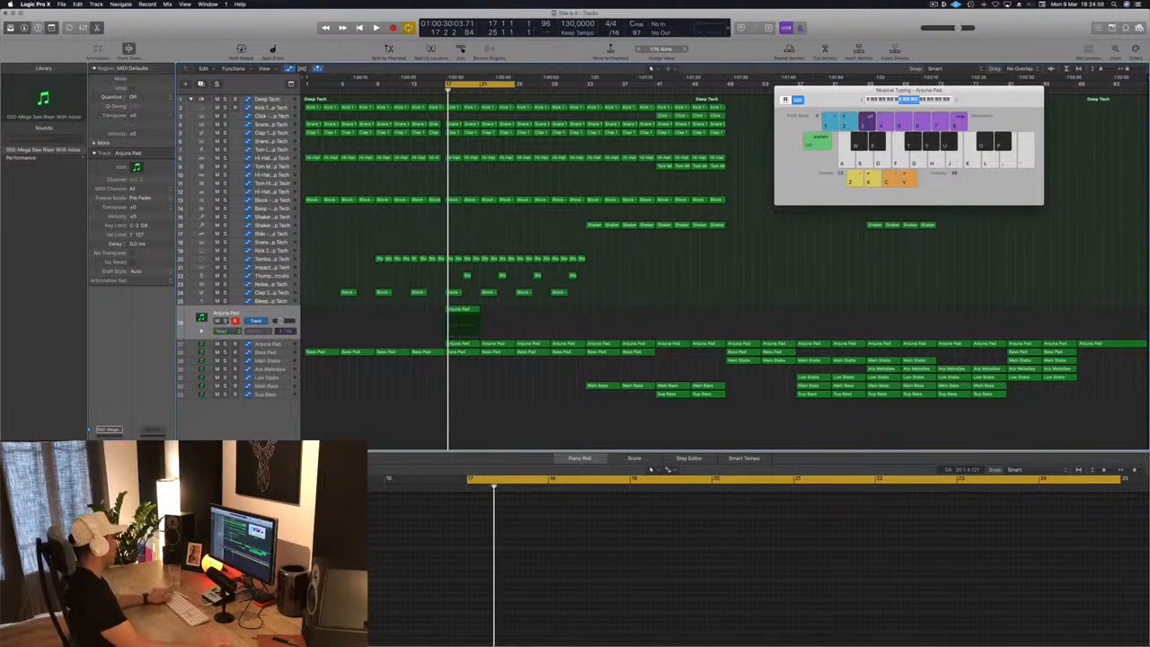
{"action": "key", "text": "space"}
{"action": "key", "text": "space"}
{"action": "left_click", "coordinate": [254, 315]}
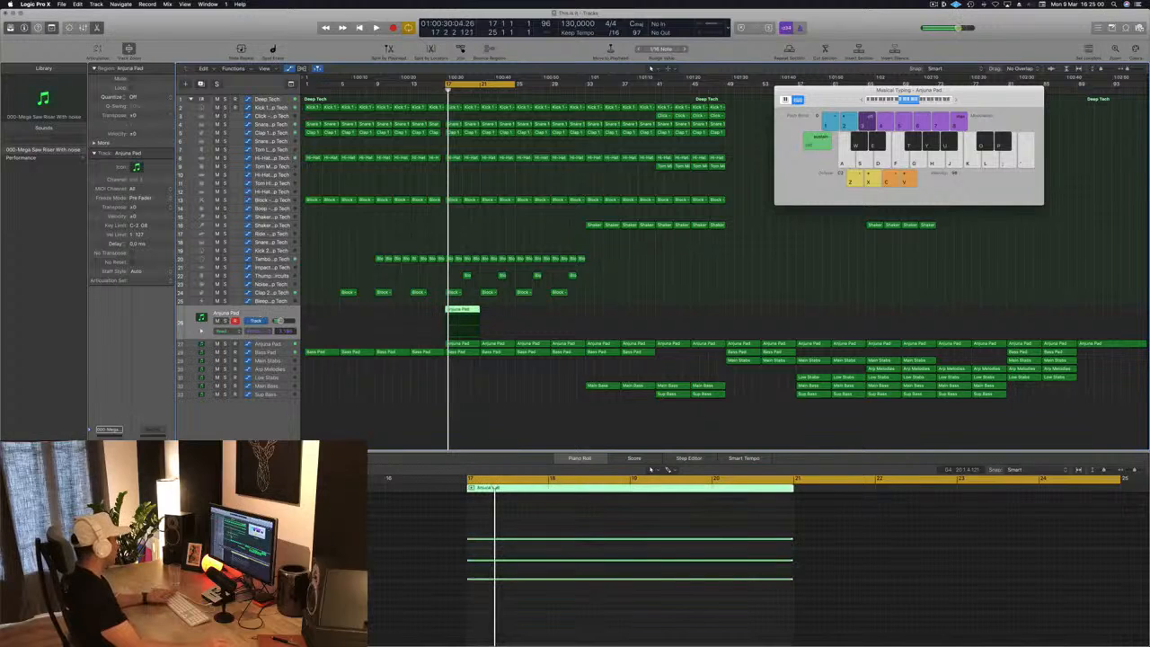
Open the duplicate track's Sylenth1 instrument, load the preset Rizer 7 Raw, Deep And Dense, and play the cycle.
{"action": "key", "text": "v"}
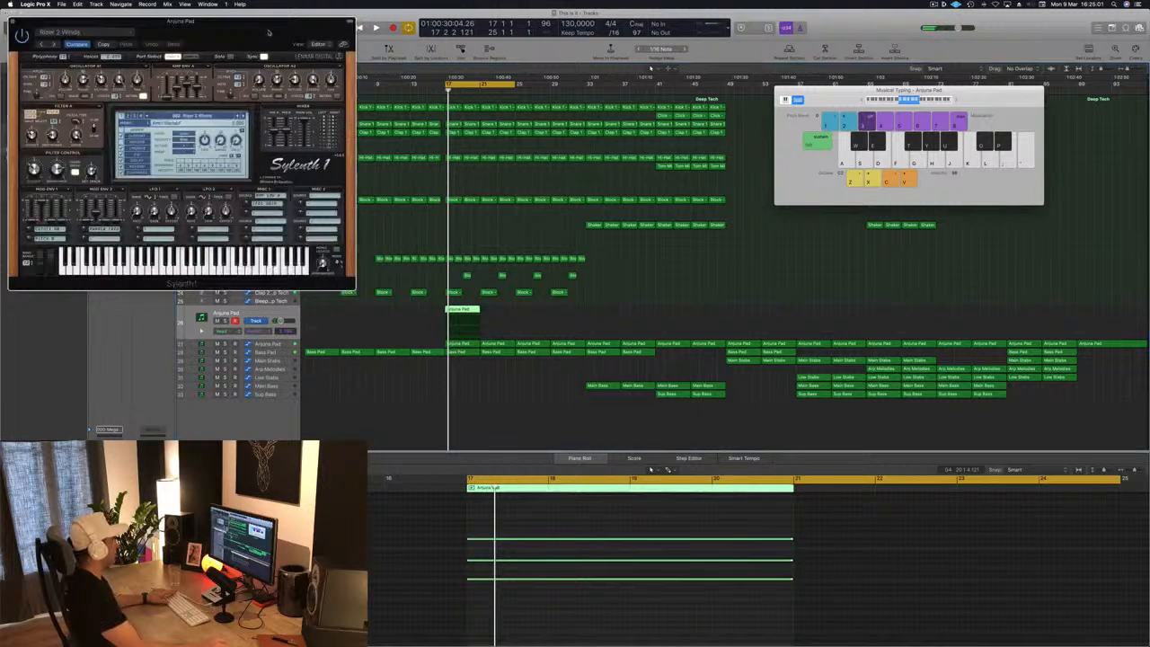
{"action": "left_click_drag", "start_coordinate": [268, 33], "coordinate": [722, 137]}
{"action": "left_click", "coordinate": [666, 223]}
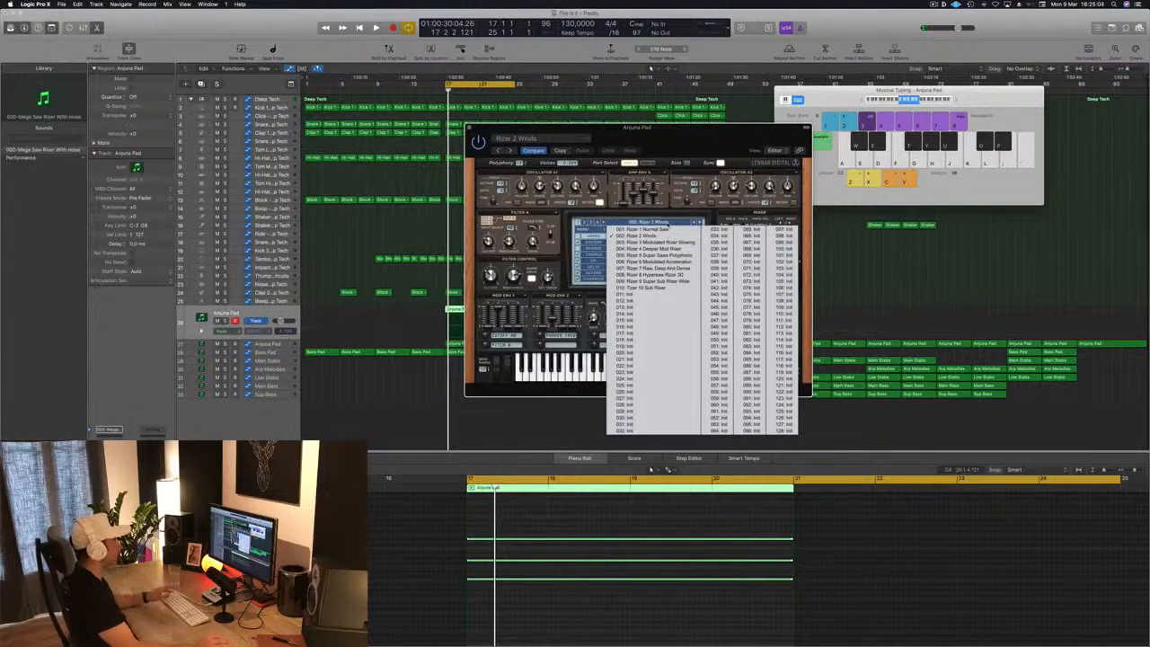
{"action": "left_click_drag", "start_coordinate": [726, 127], "coordinate": [838, 163]}
{"action": "left_click", "coordinate": [801, 243]}
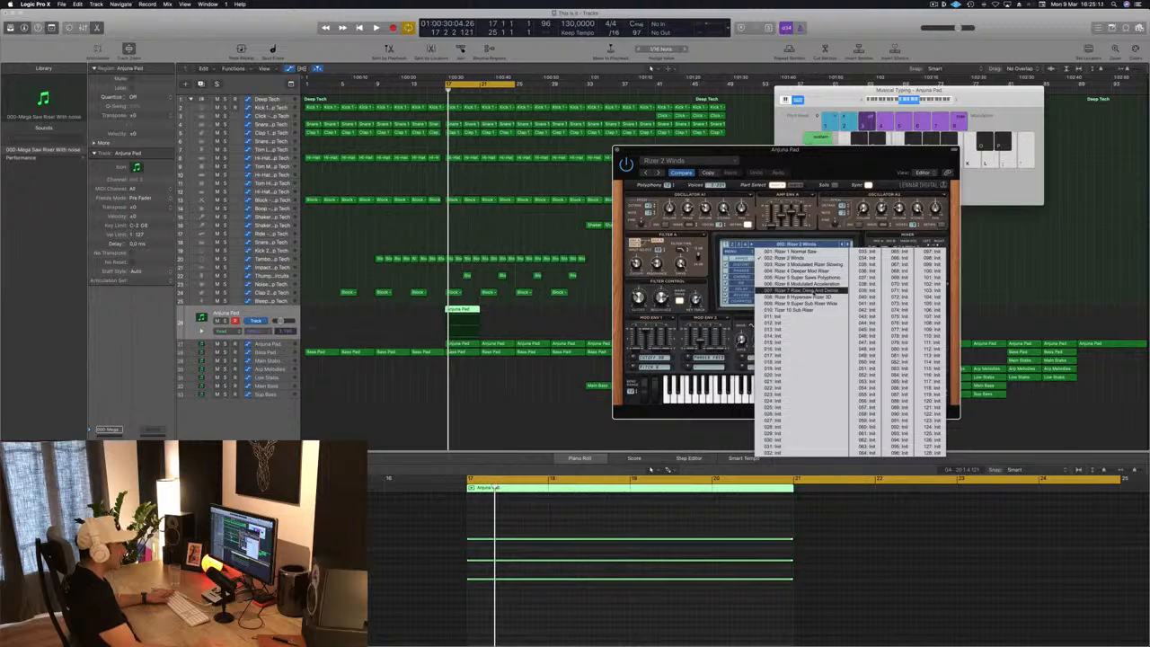
{"action": "left_click", "coordinate": [813, 292]}
{"action": "key", "text": "space"}
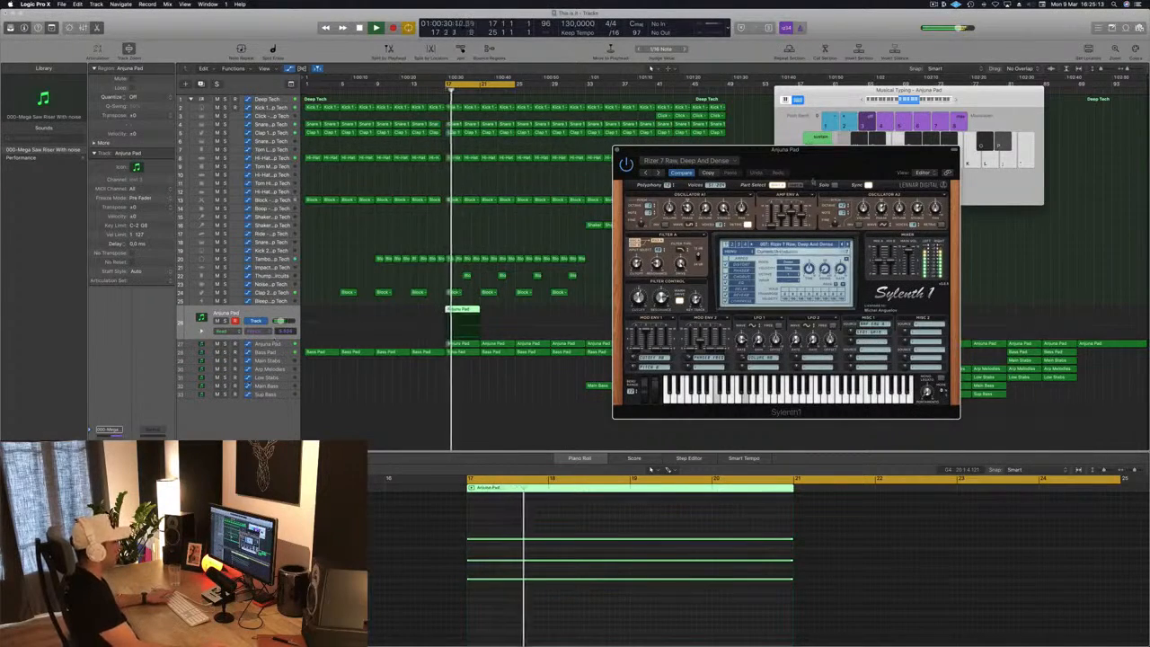
Solo the duplicate Anjuna Pad track, switch Sylenth1 to Rizer 8 Hypersaw Rizer 3D and stop playback after listening.
{"action": "left_click_drag", "start_coordinate": [828, 161], "coordinate": [898, 119]}
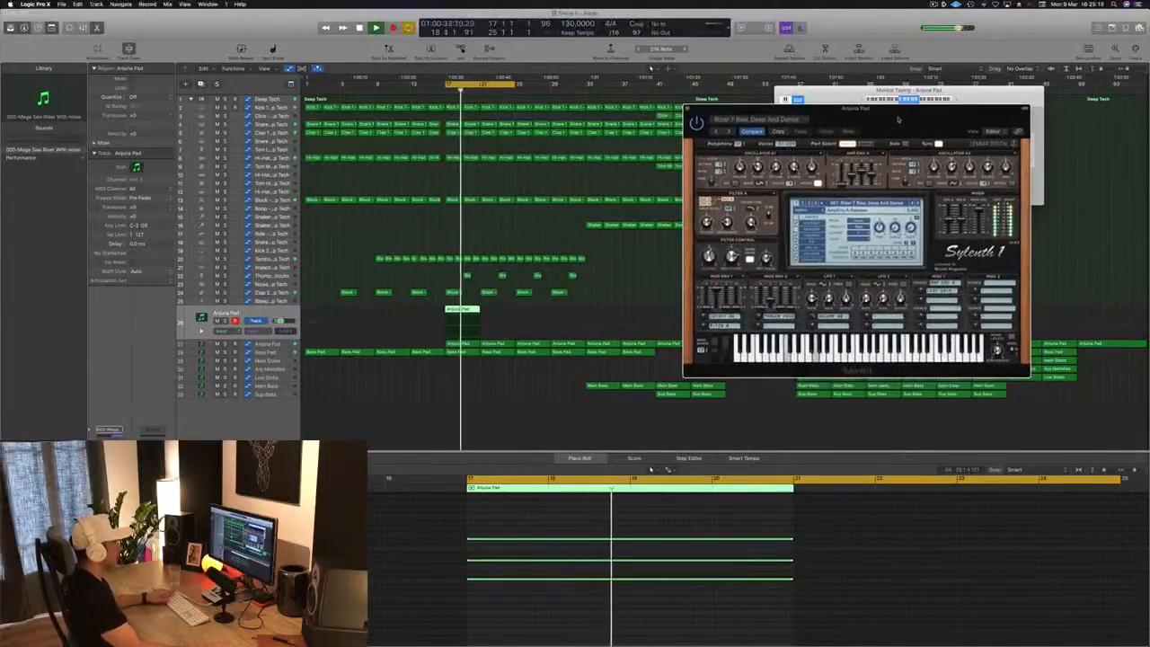
{"action": "left_click", "coordinate": [226, 321]}
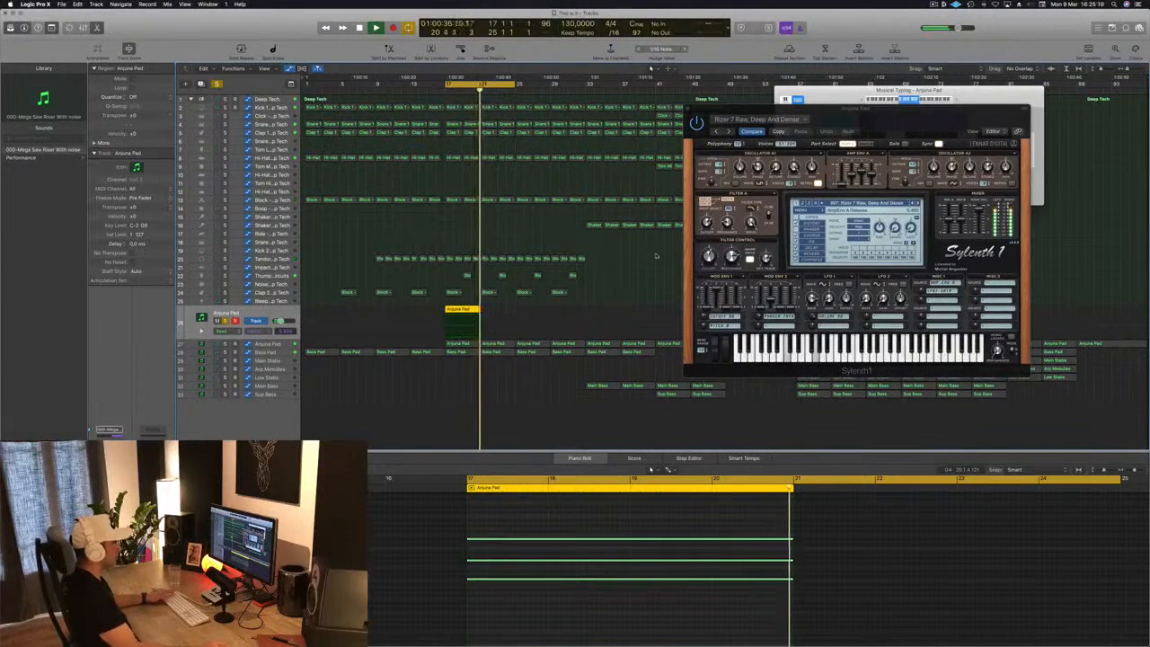
{"action": "left_click", "coordinate": [918, 204]}
{"action": "key", "text": "space"}
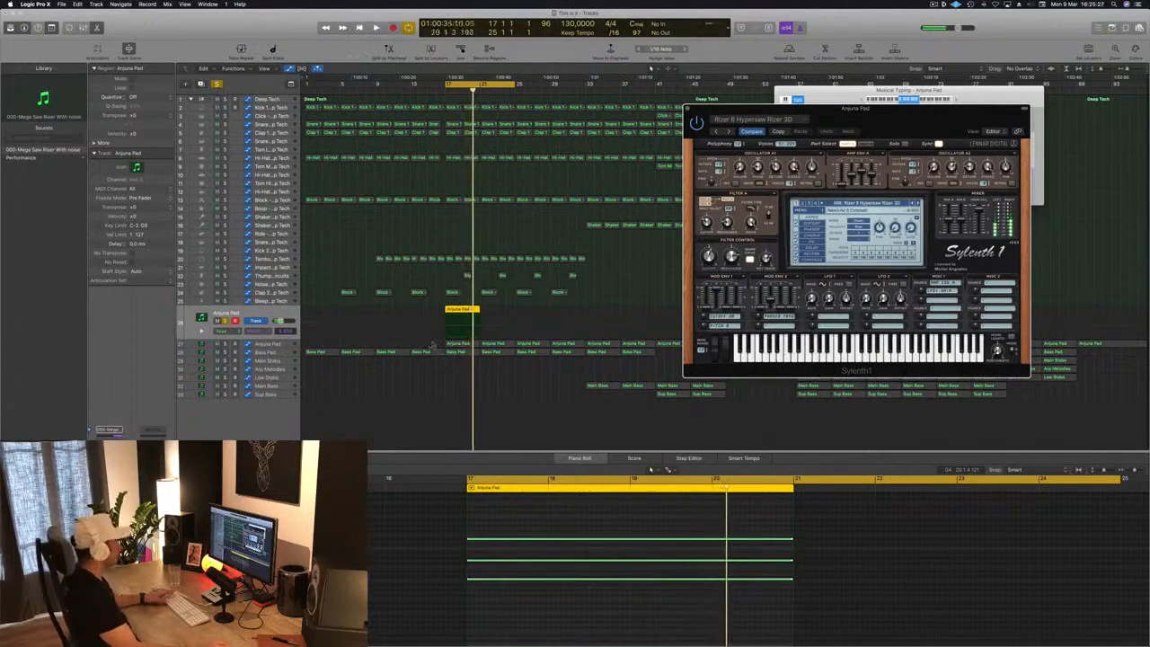
Extend the duplicate track's Anjuna Pad region and its three chord notes to bar 25.
{"action": "key", "text": "super+Left"}
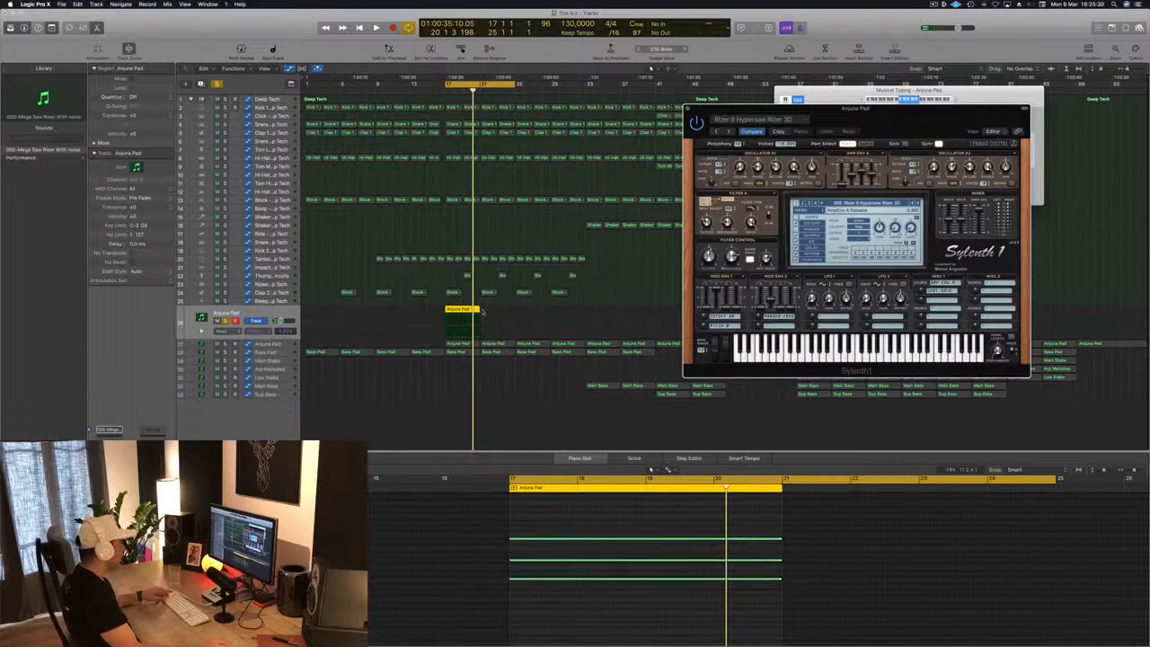
{"action": "left_click_drag", "start_coordinate": [479, 310], "coordinate": [515, 310]}
{"action": "scroll", "coordinate": [609, 575], "scroll_direction": "down", "scroll_amount": 1}
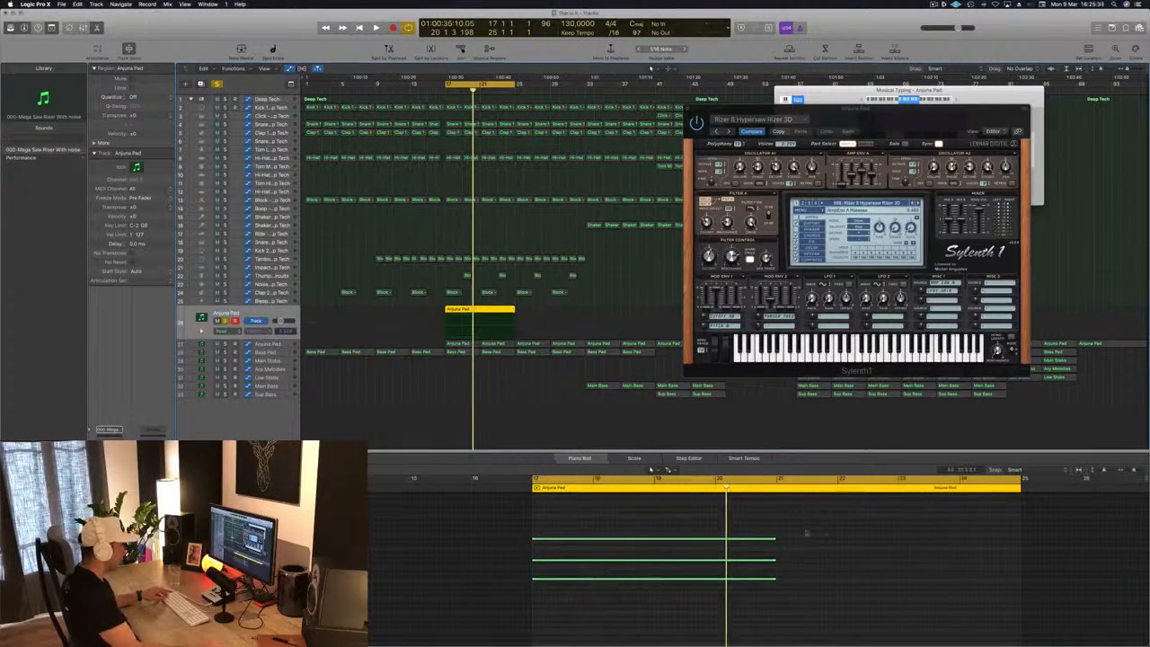
{"action": "left_click_drag", "start_coordinate": [812, 506], "coordinate": [761, 611]}
{"action": "left_click_drag", "start_coordinate": [774, 538], "coordinate": [995, 540]}
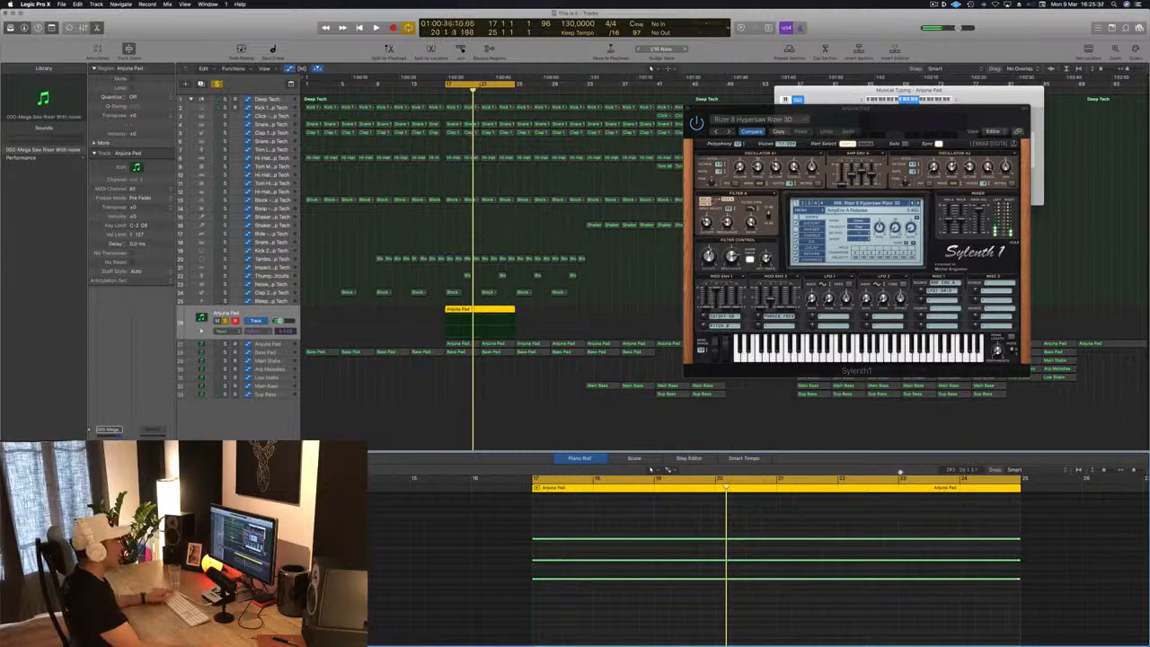
Play the riser, delete the two lower notes of its chord, keeping only the highest, and play it again.
{"action": "key", "text": "space"}
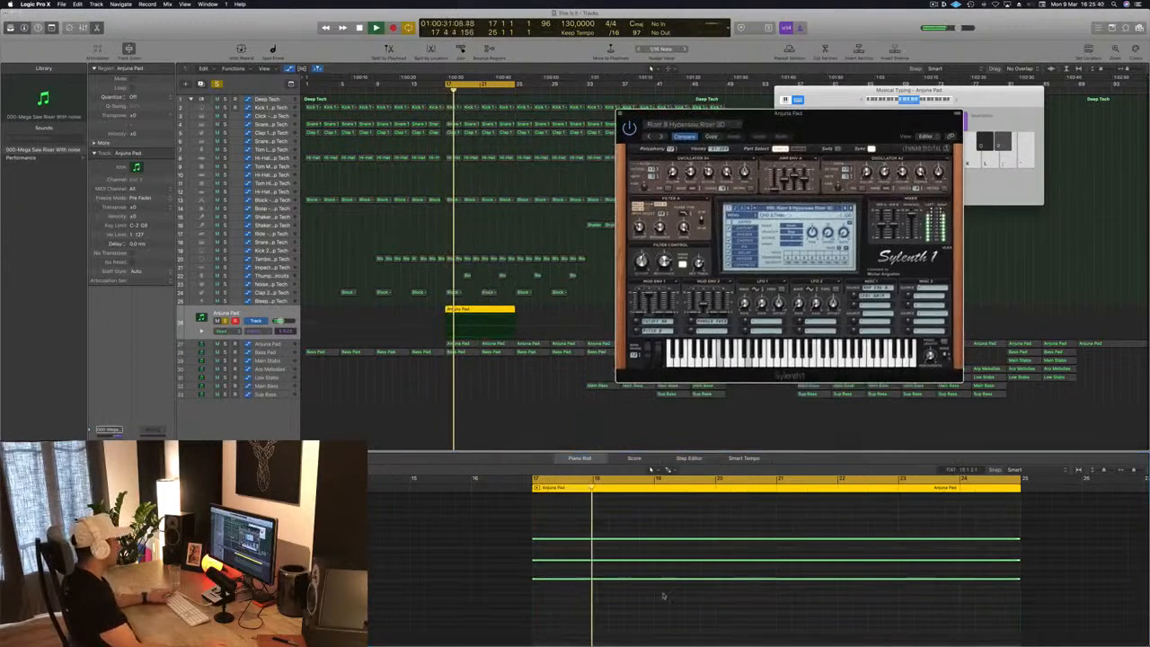
{"action": "left_click", "coordinate": [509, 523]}
{"action": "left_click_drag", "start_coordinate": [513, 547], "coordinate": [592, 599]}
{"action": "key", "text": "Delete"}
{"action": "key", "text": "space"}
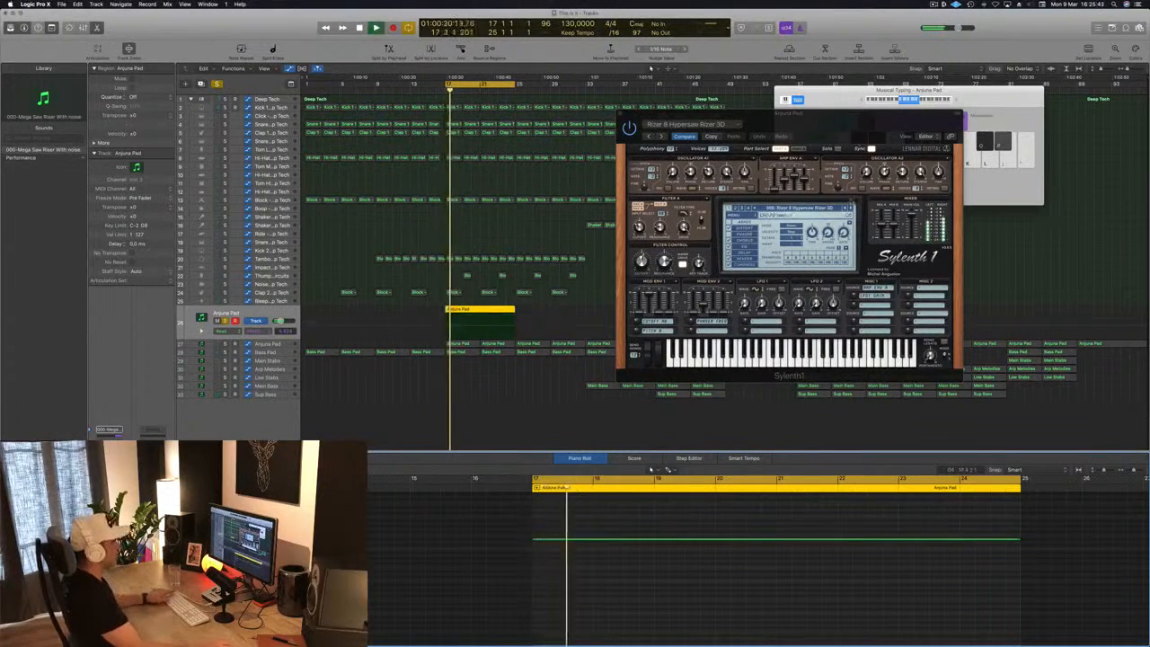
Audition the next Sylenth1 presets, Rizer 9 and Tizer 10, leaving Tizer 10 Sub Riser loaded.
{"action": "key", "text": "space"}
{"action": "left_click", "coordinate": [851, 207]}
{"action": "key", "text": "space"}
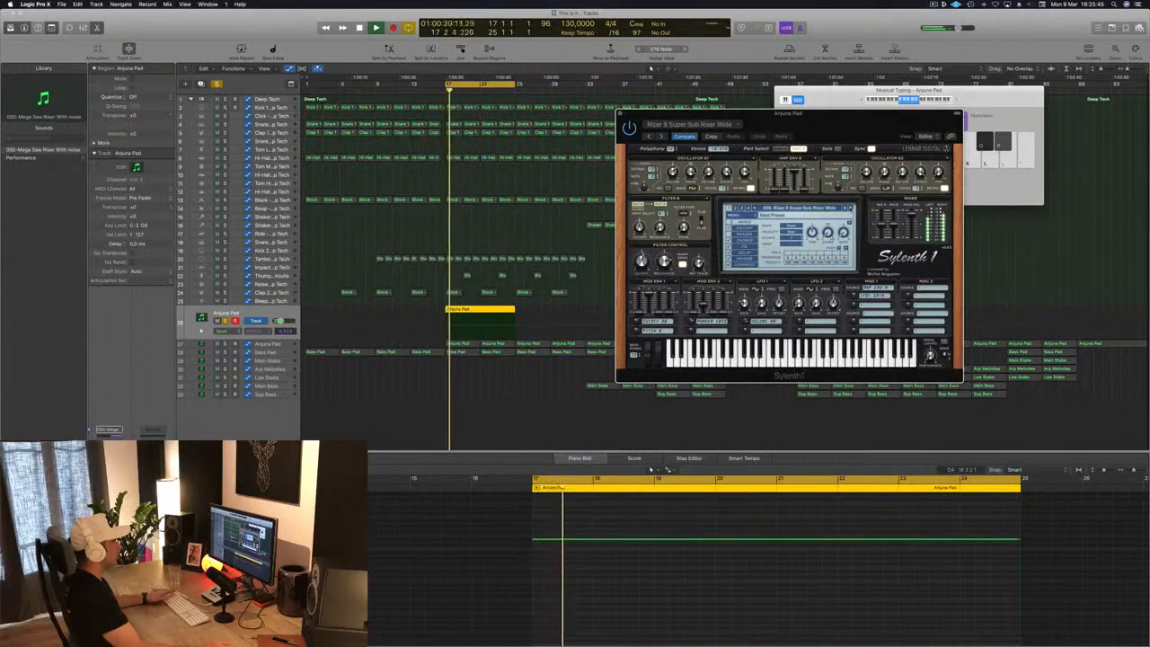
{"action": "left_click", "coordinate": [850, 209]}
{"action": "key", "text": "space"}
{"action": "key", "text": "space"}
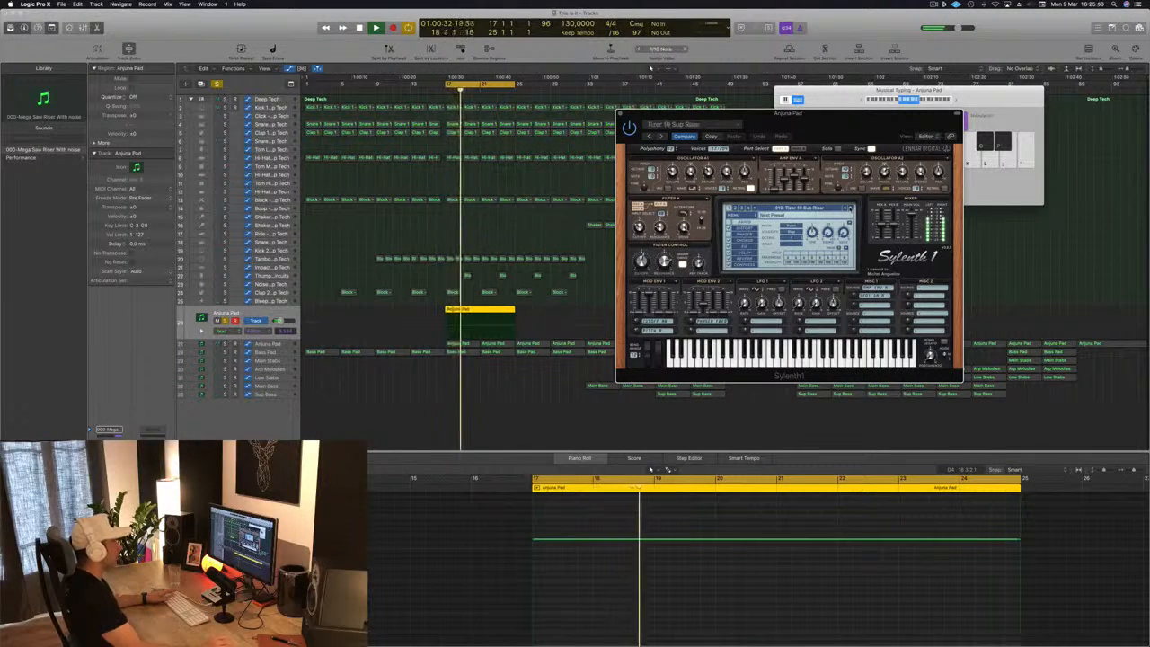
{"action": "left_click_drag", "start_coordinate": [848, 119], "coordinate": [979, 154]}
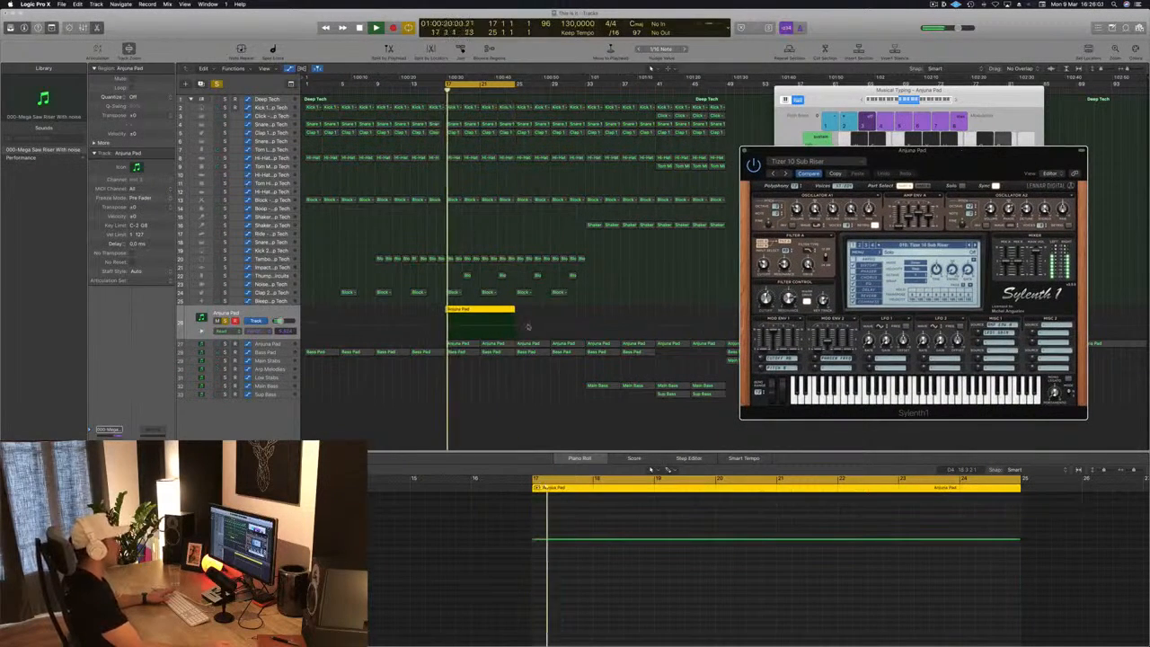
Stop playback and extend the riser region and its single note to bar 33.
{"action": "key", "text": "space"}
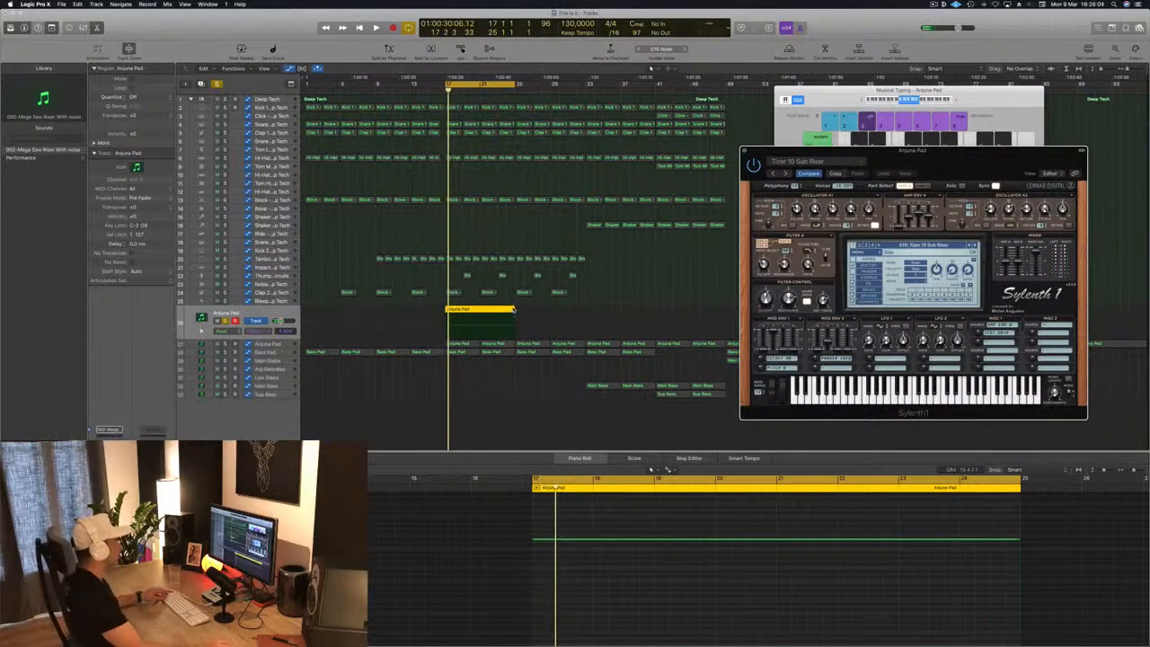
{"action": "left_click_drag", "start_coordinate": [513, 310], "coordinate": [585, 315]}
{"action": "left_click_drag", "start_coordinate": [761, 539], "coordinate": [943, 539]}
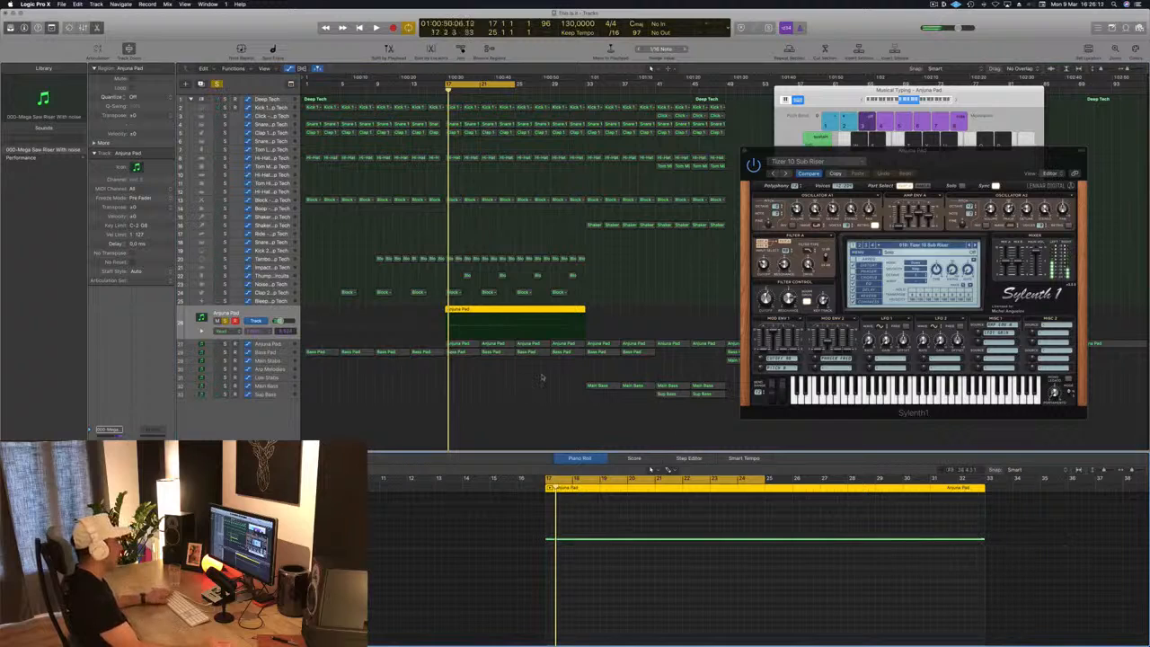
Play the soloed riser and extend the cycle end to bar 33 to hear its full length.
{"action": "key", "text": "space"}
{"action": "left_click_drag", "start_coordinate": [953, 164], "coordinate": [836, 110]}
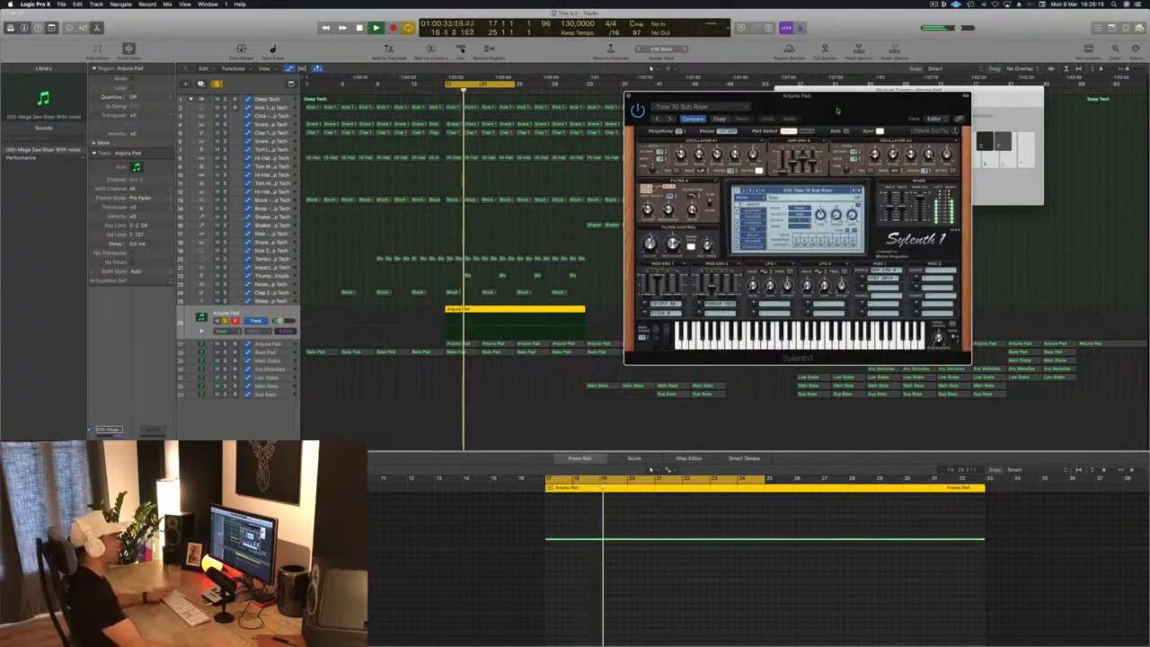
{"action": "left_click_drag", "start_coordinate": [837, 110], "coordinate": [845, 111]}
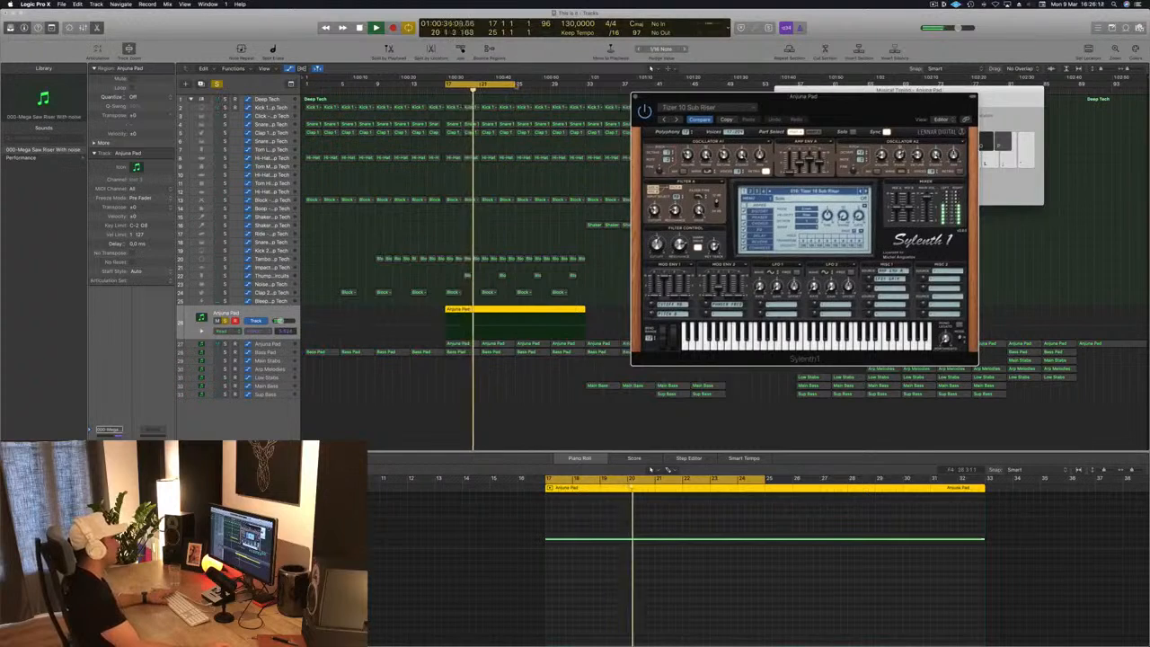
{"action": "left_click", "coordinate": [514, 84]}
{"action": "left_click", "coordinate": [509, 85]}
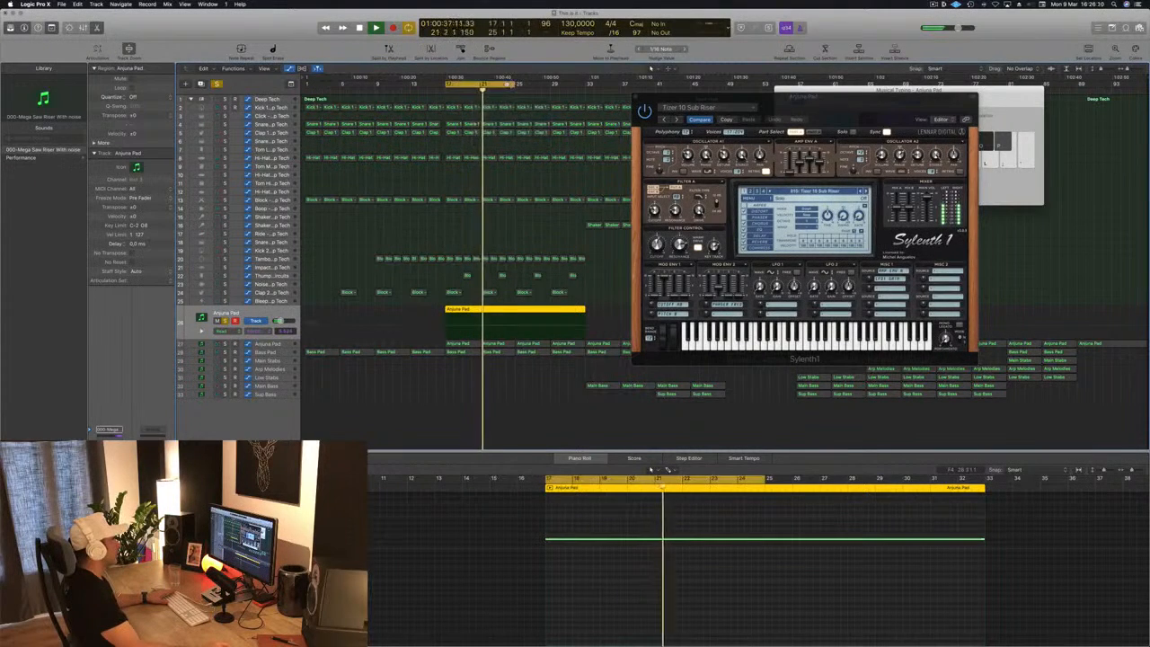
{"action": "left_click_drag", "start_coordinate": [513, 84], "coordinate": [578, 84]}
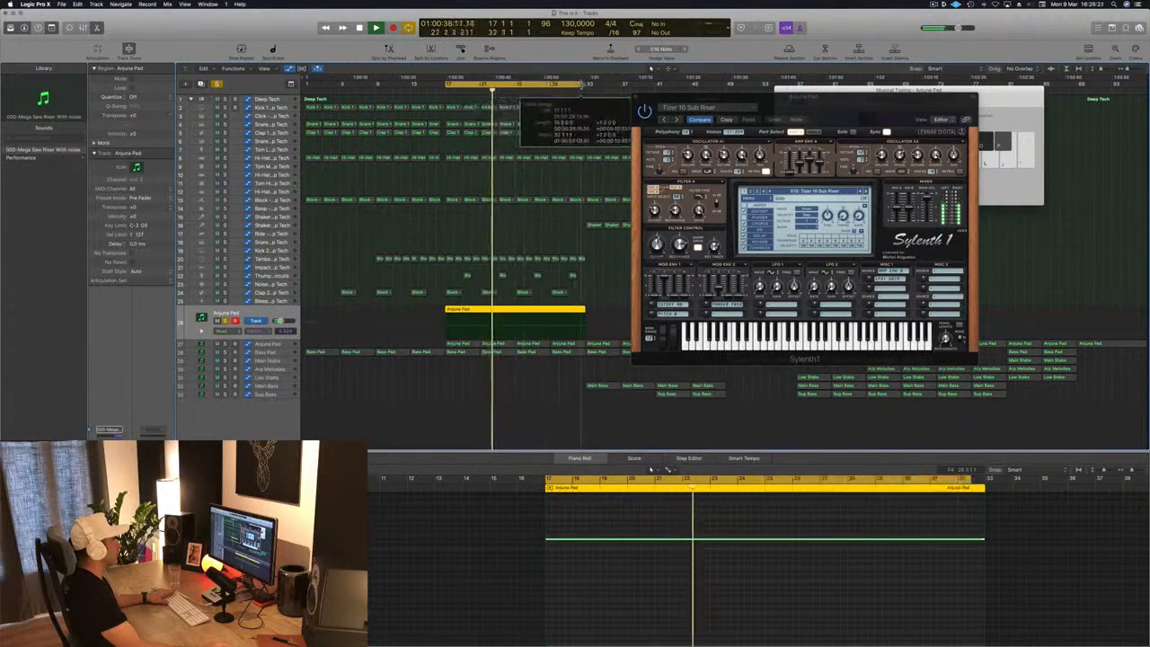
{"action": "left_click_drag", "start_coordinate": [690, 98], "coordinate": [750, 89]}
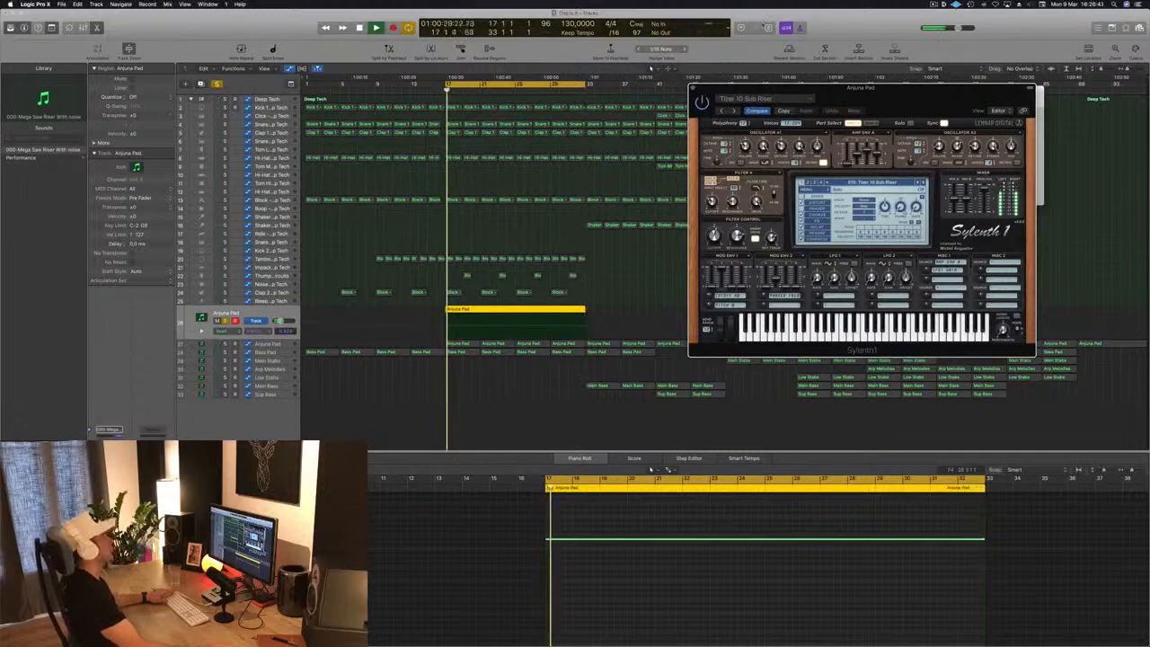
Close the Sylenth1 window, take the riser track out of solo and play the cycled section with the full mix.
{"action": "left_click", "coordinate": [696, 91]}
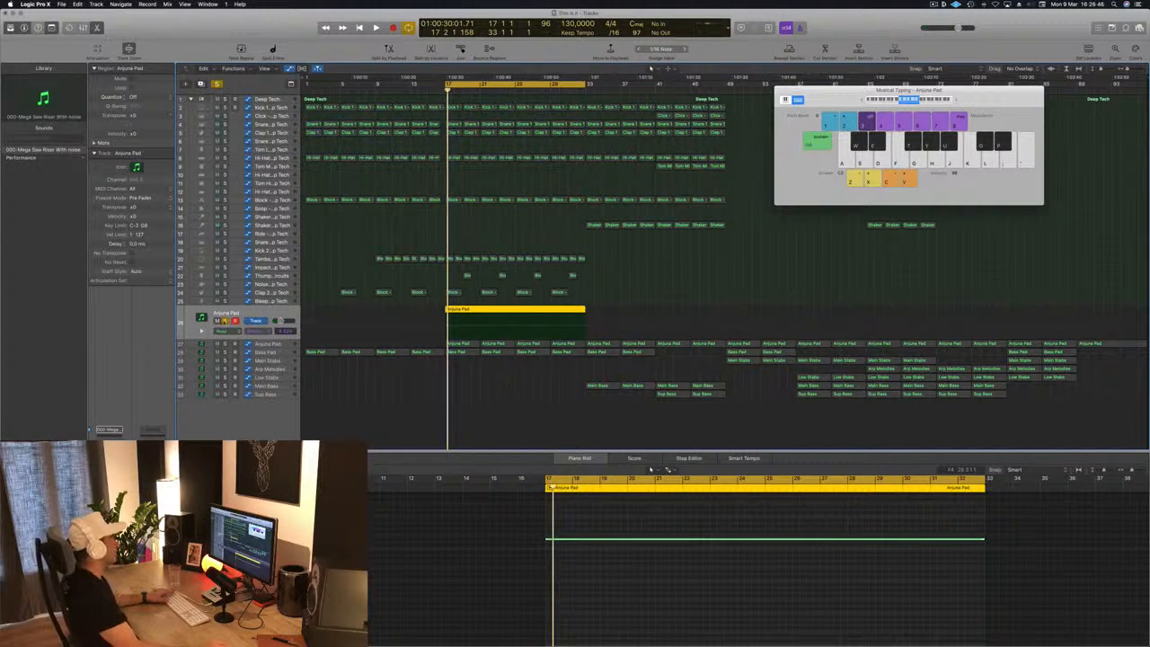
{"action": "key", "text": "ctrl+s"}
{"action": "key", "text": "space"}
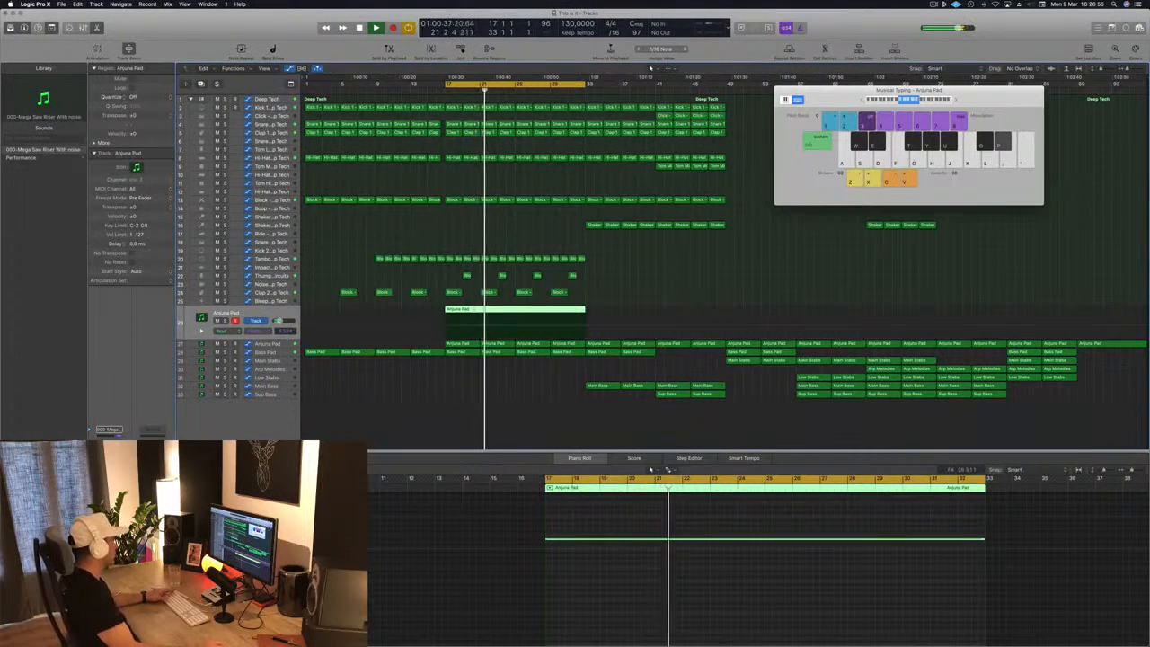
Set the side chain of the riser track's Compressor to Bus 14 (Kick 1), close the plug-in and replay the cycle.
{"action": "key", "text": "v"}
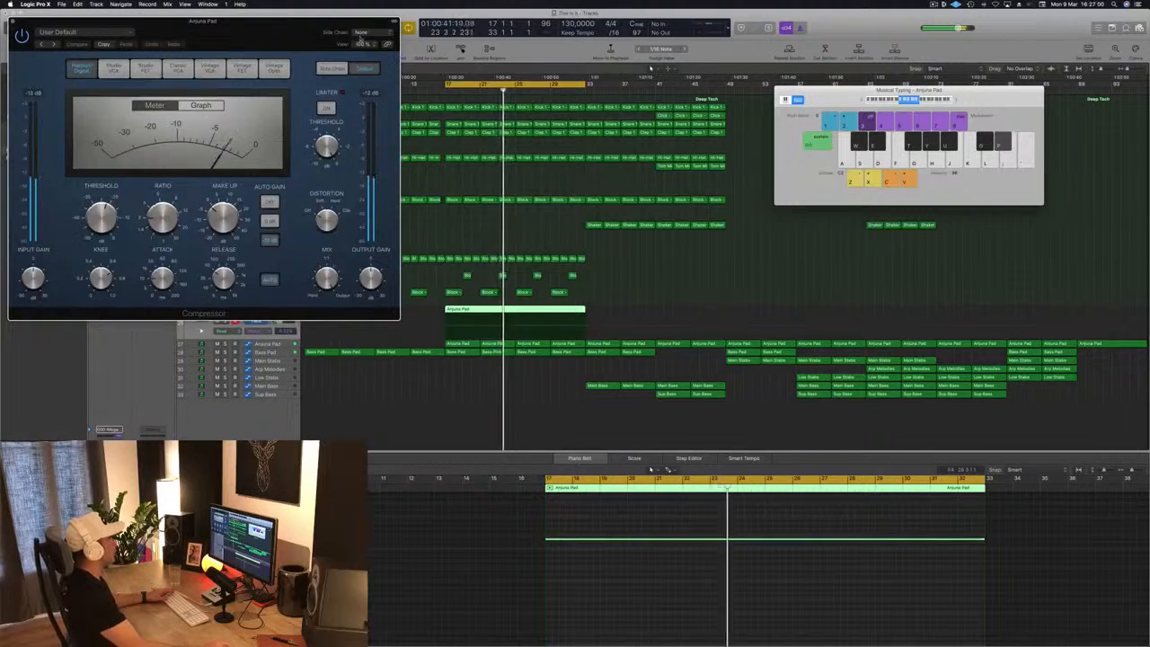
{"action": "left_click_drag", "start_coordinate": [268, 22], "coordinate": [647, 110]}
{"action": "left_click", "coordinate": [737, 121]}
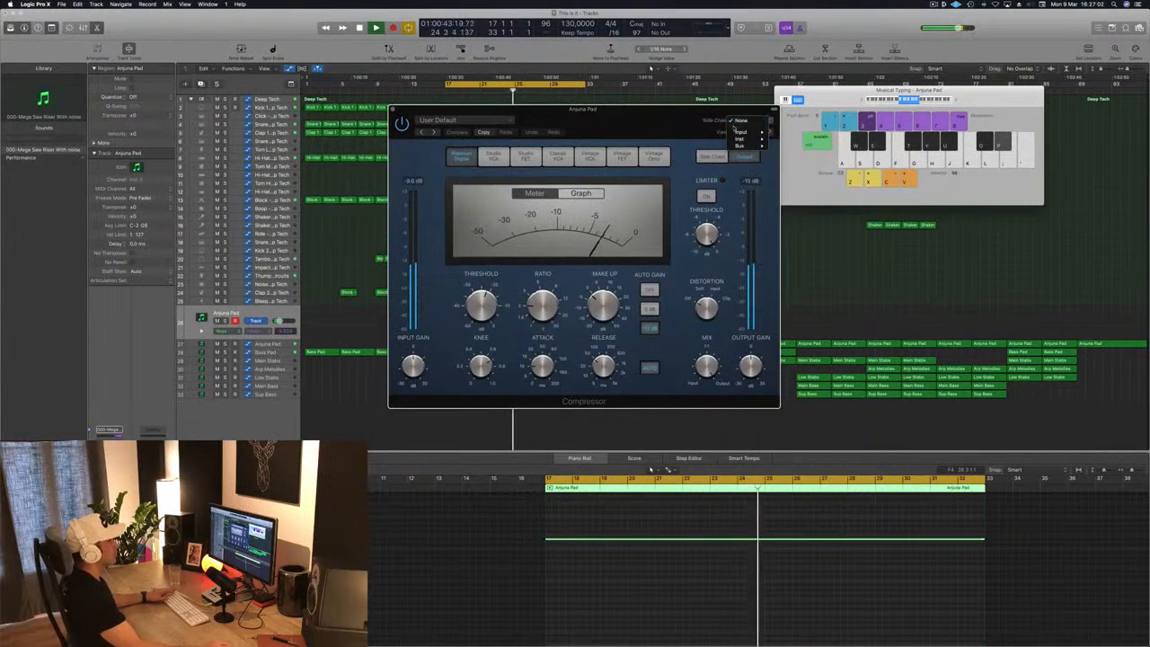
{"action": "mouse_move", "coordinate": [739, 145]}
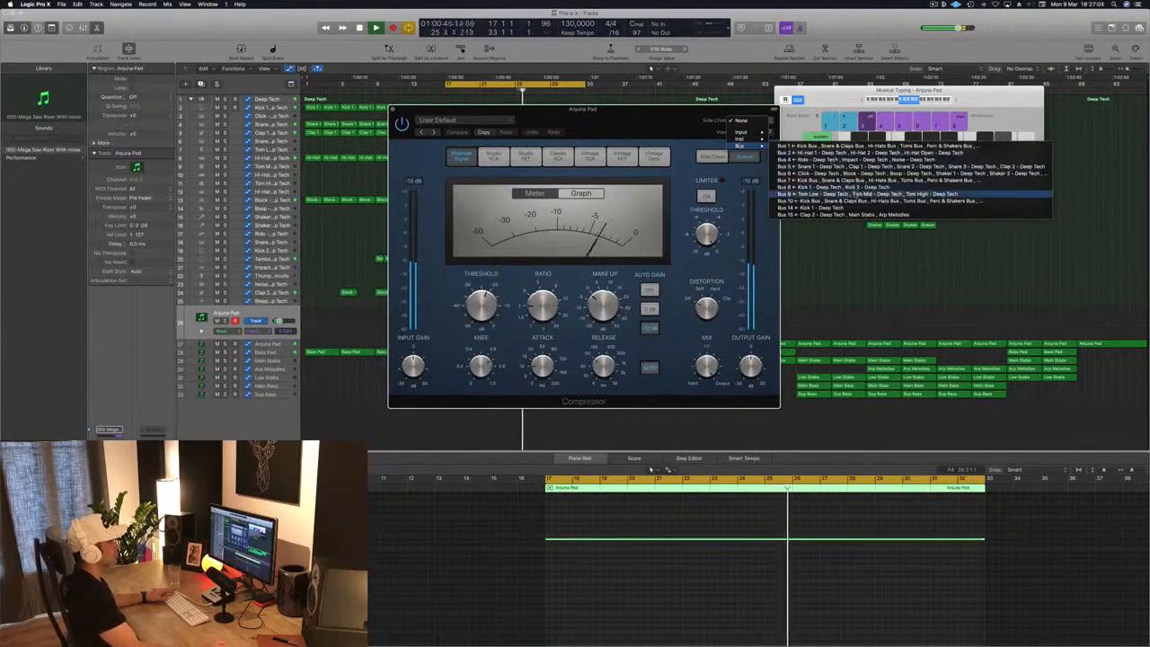
{"action": "left_click", "coordinate": [813, 207]}
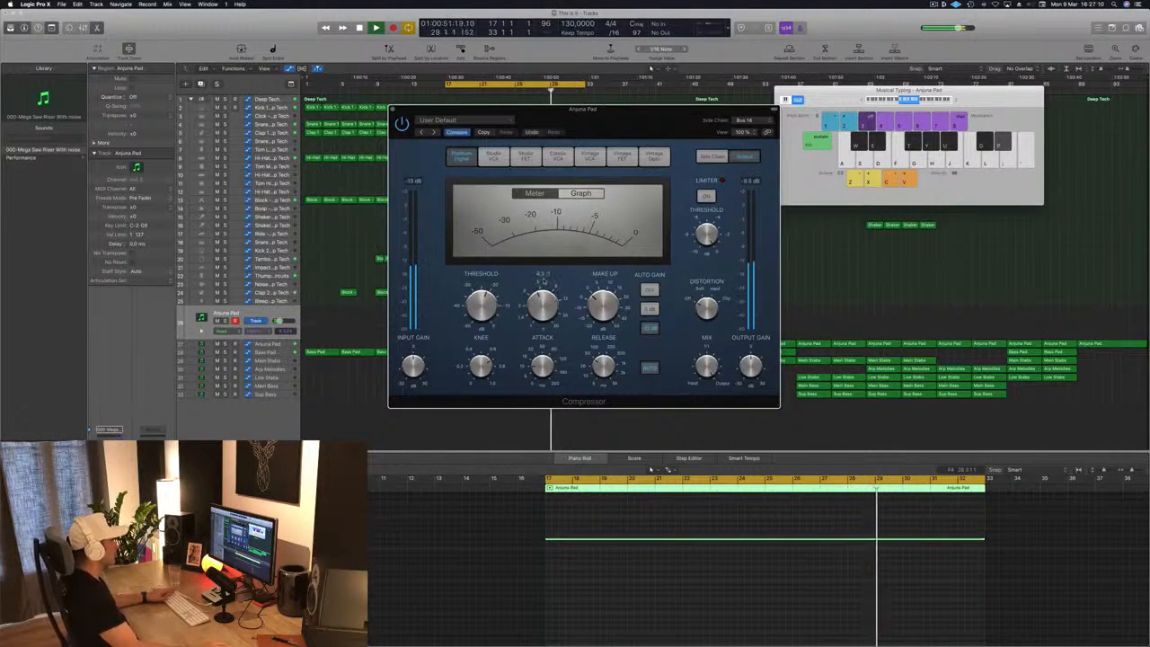
{"action": "left_click", "coordinate": [392, 110]}
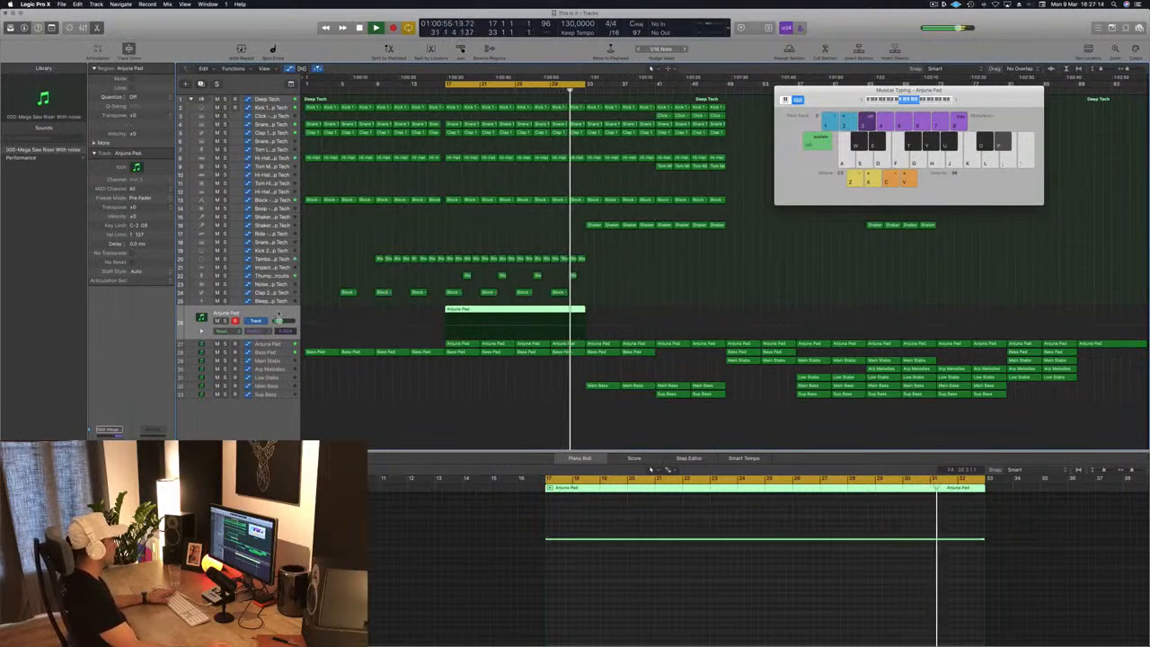
{"action": "key", "text": "space"}
{"action": "key", "text": "space"}
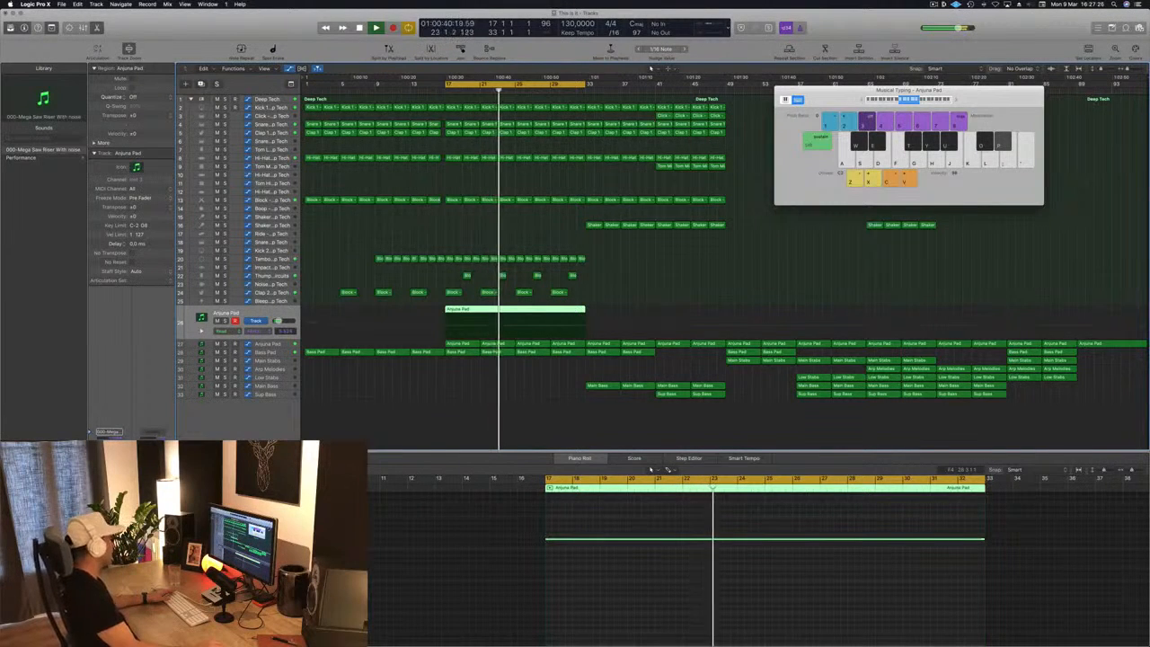
Reshape the Bass Pad automation before bar 33 into one longer continuous rise that peaks at bar 33.
{"action": "left_click", "coordinate": [679, 270]}
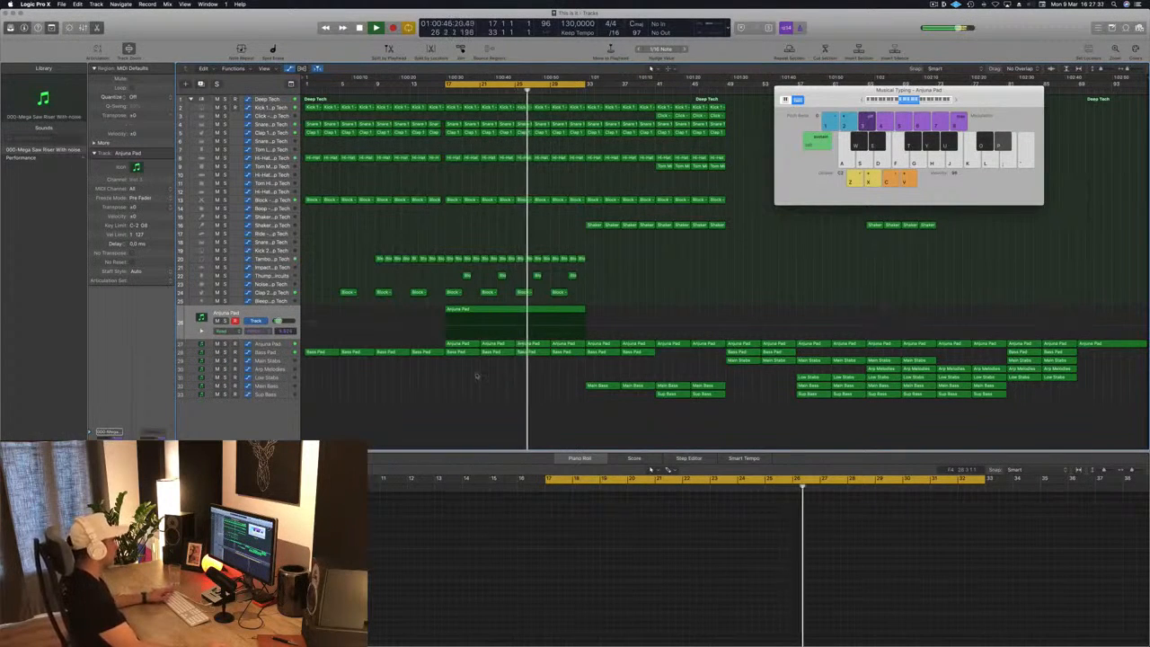
{"action": "left_click", "coordinate": [268, 352]}
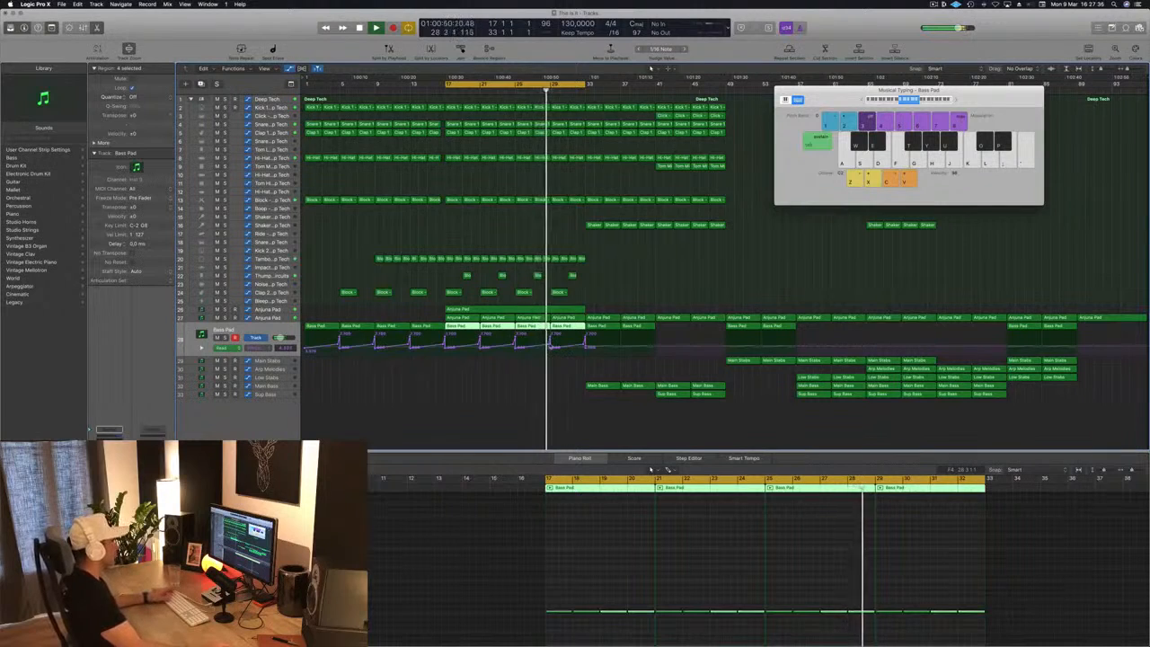
{"action": "left_click", "coordinate": [551, 348]}
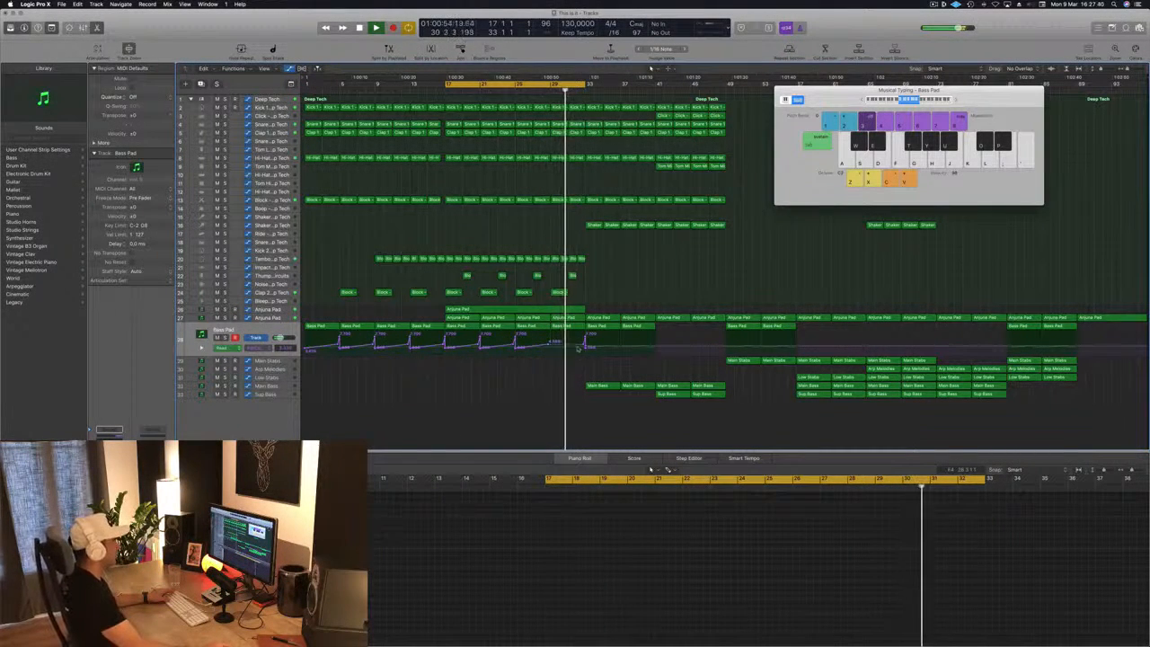
{"action": "left_click_drag", "start_coordinate": [586, 346], "coordinate": [585, 339]}
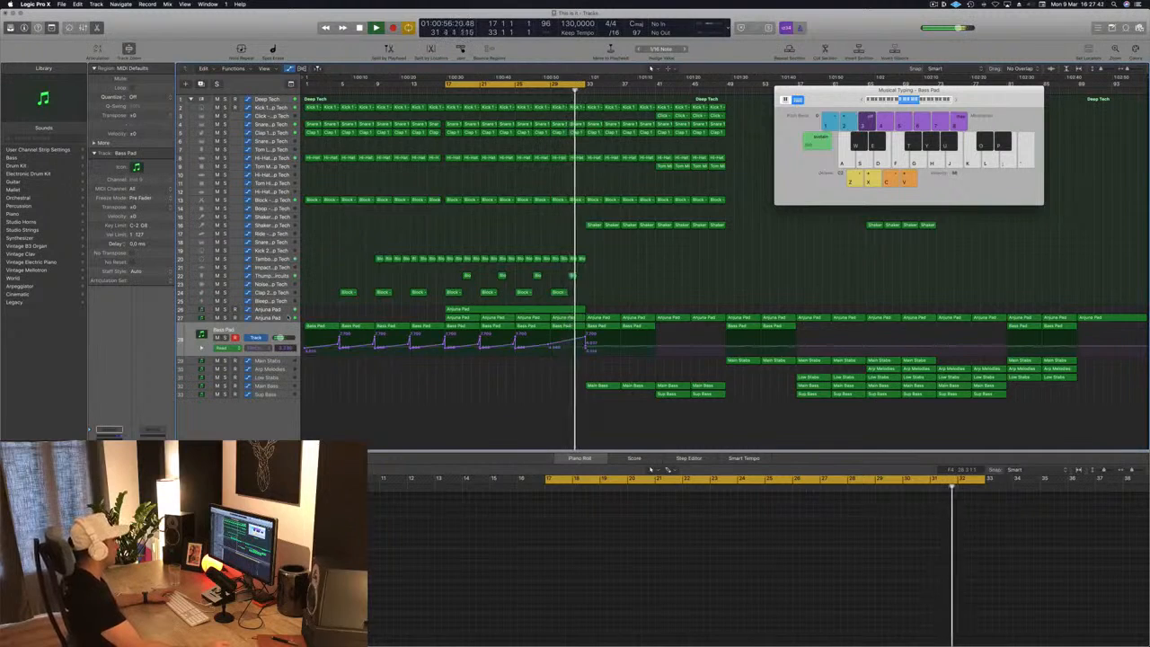
Reshape the lower Arjuna Pad track's automation so it climbs steadily from bar 29 to a high point at bar 33.
{"action": "key", "text": "Up"}
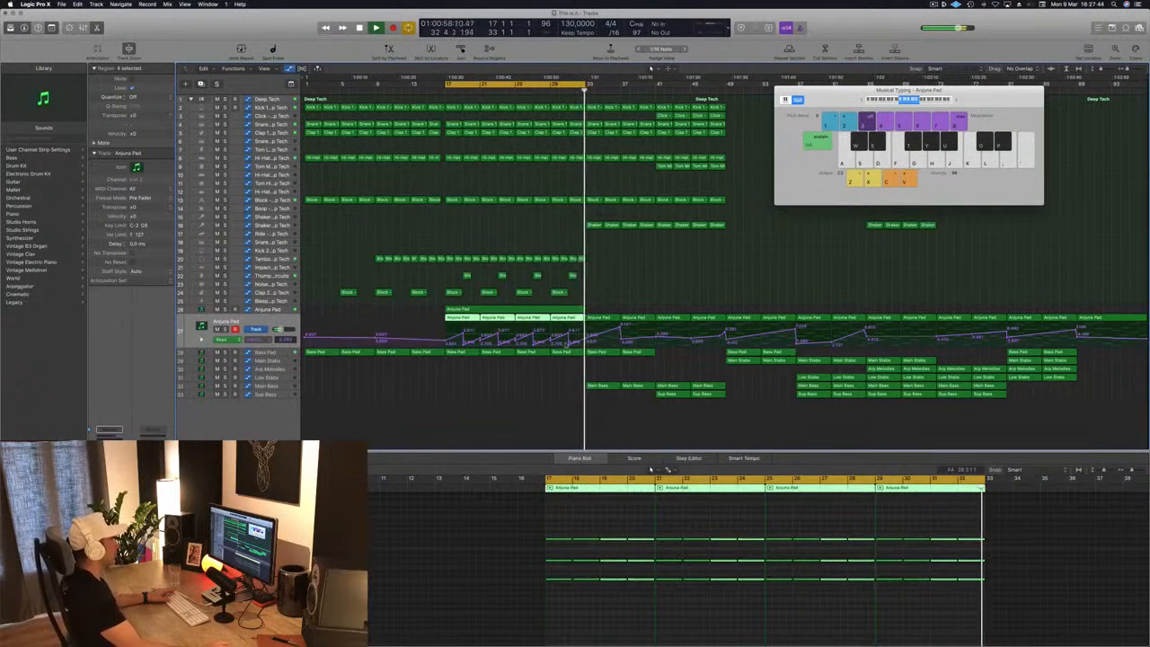
{"action": "left_click_drag", "start_coordinate": [568, 345], "coordinate": [581, 340]}
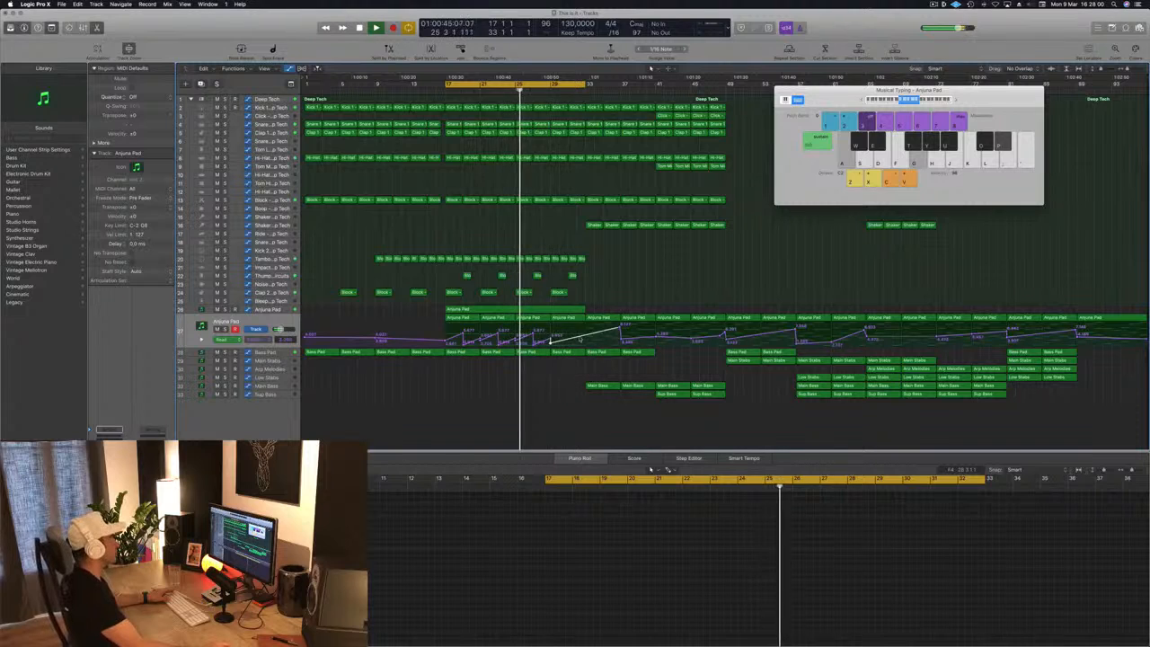
{"action": "left_click", "coordinate": [588, 332]}
{"action": "left_click_drag", "start_coordinate": [584, 332], "coordinate": [584, 326]}
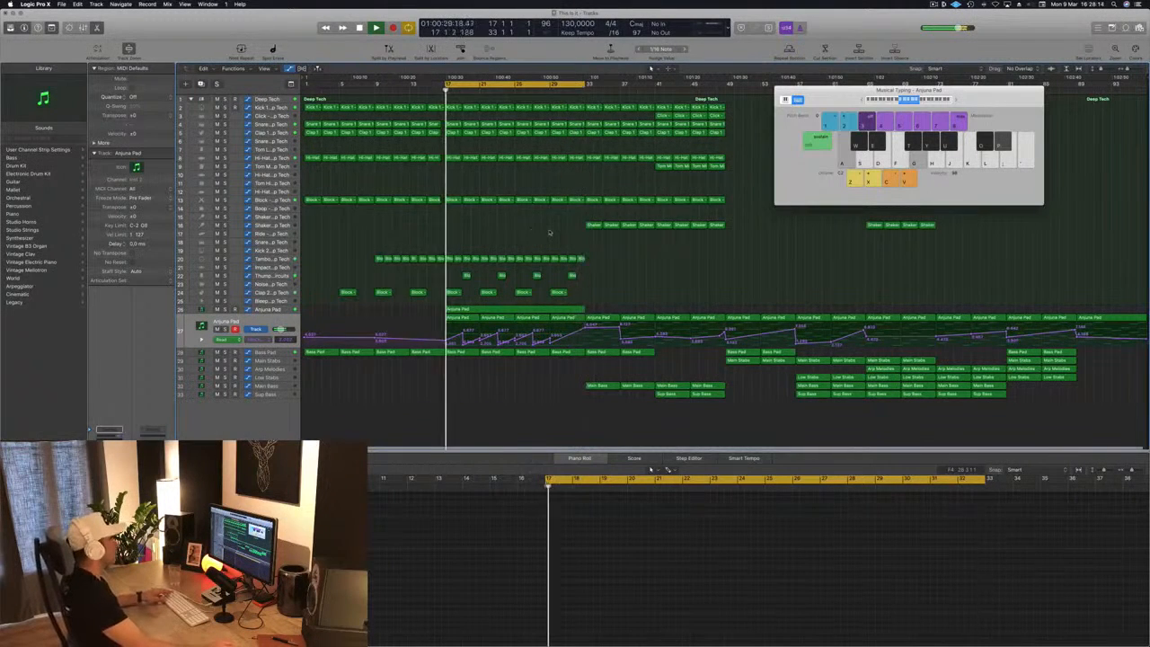
Copy four Shaker regions on track 16 into bars 25 to 33 and play the section.
{"action": "left_click_drag", "start_coordinate": [565, 221], "coordinate": [501, 238]}
{"action": "left_click", "coordinate": [507, 245]}
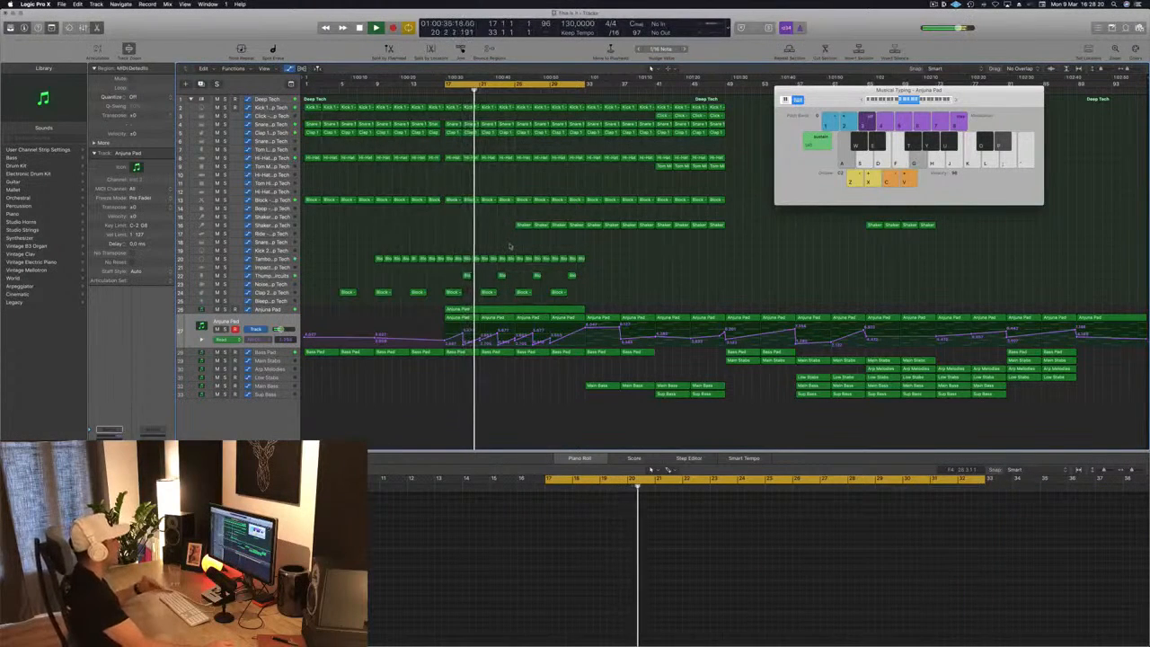
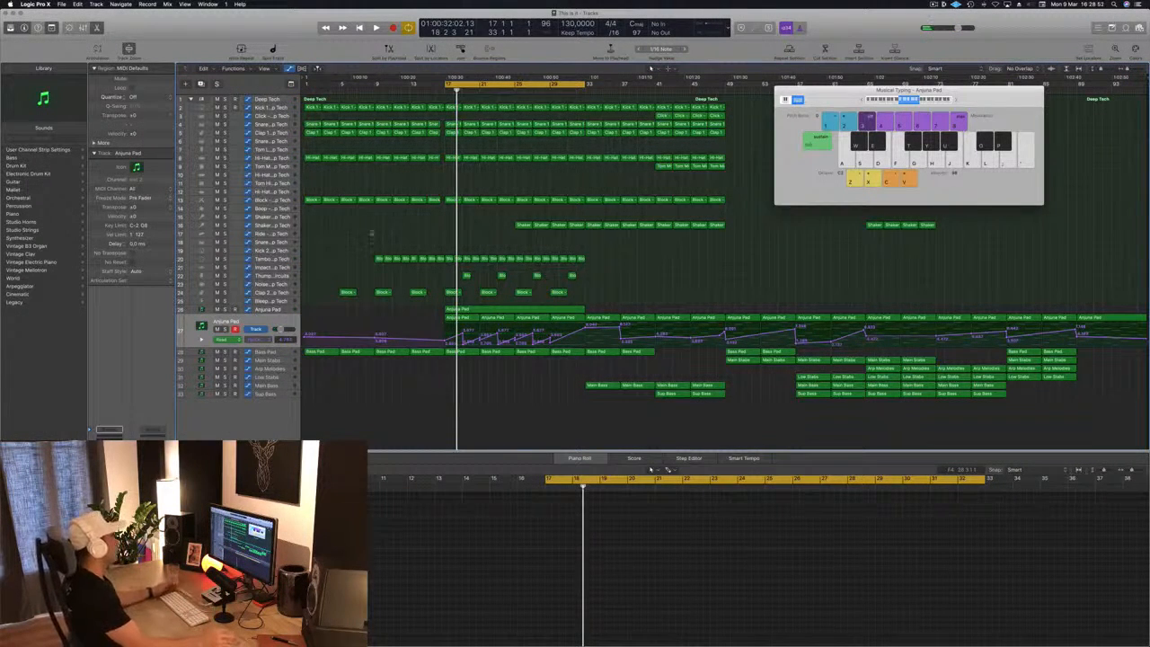
{"action": "key", "text": "space"}
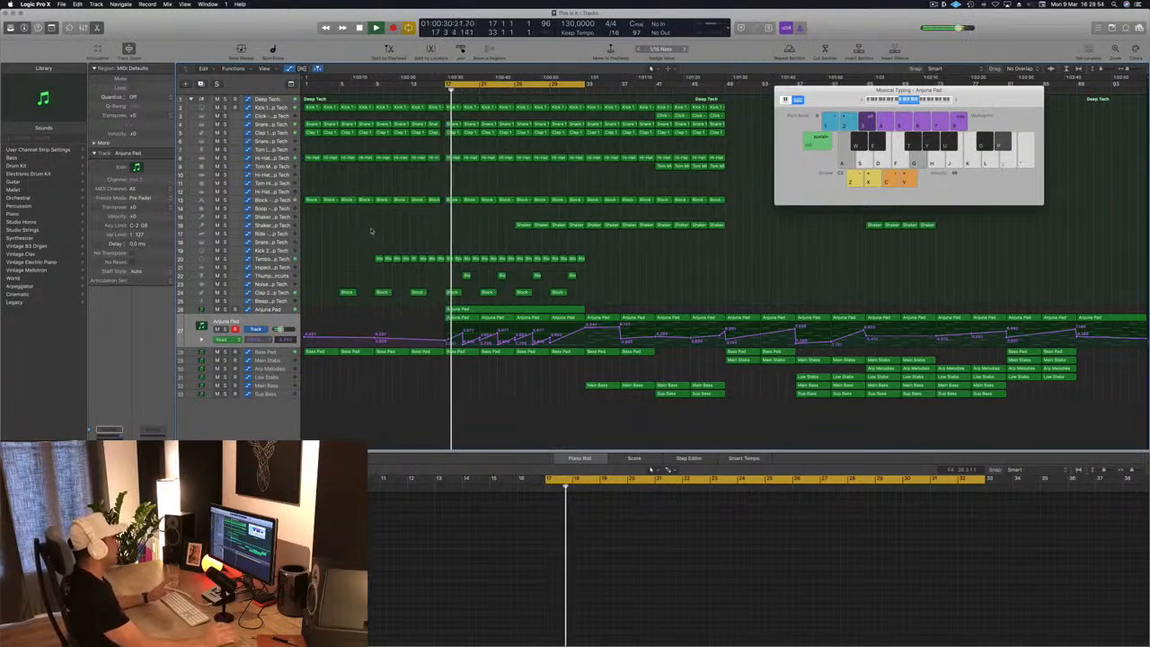
Close the Musical Typing keyboard and select the Arjuna Pad riser track on track 26, leaving no region selected.
{"action": "left_click_drag", "start_coordinate": [977, 102], "coordinate": [996, 114]}
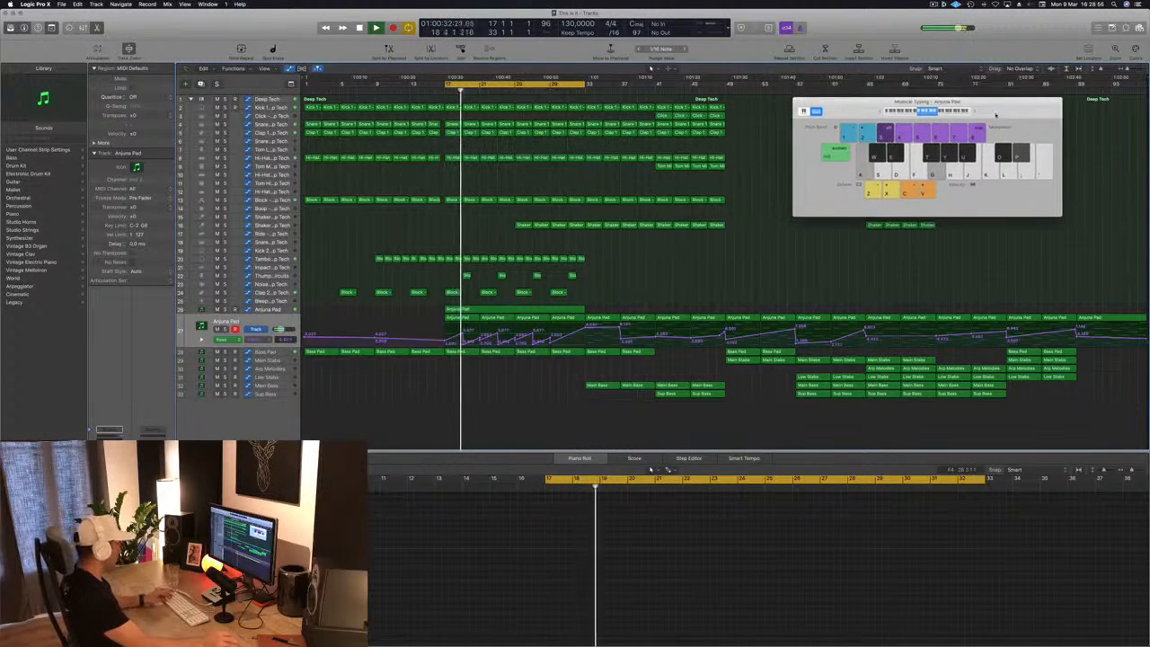
{"action": "key", "text": "super+k"}
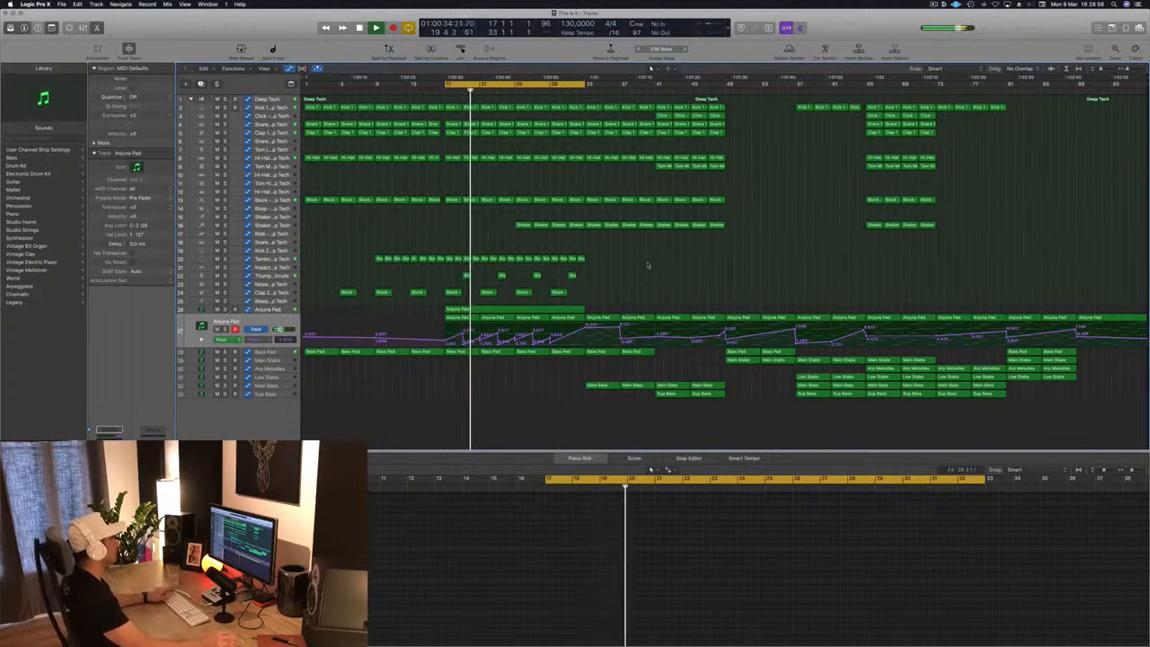
{"action": "left_click", "coordinate": [275, 310]}
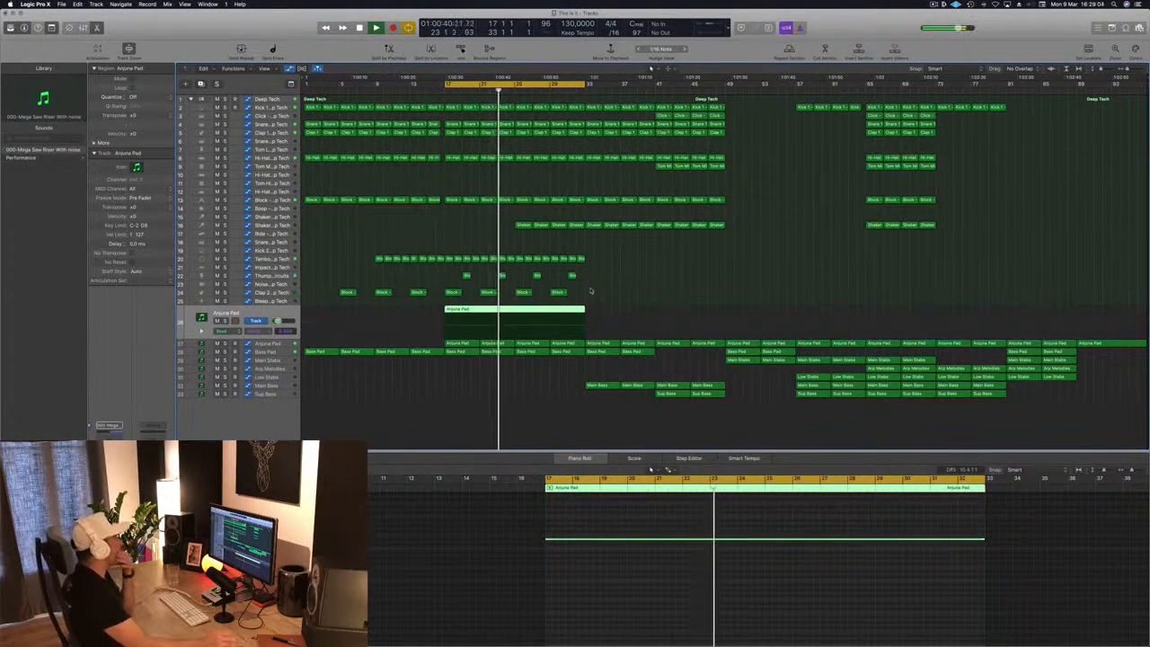
{"action": "left_click", "coordinate": [590, 290]}
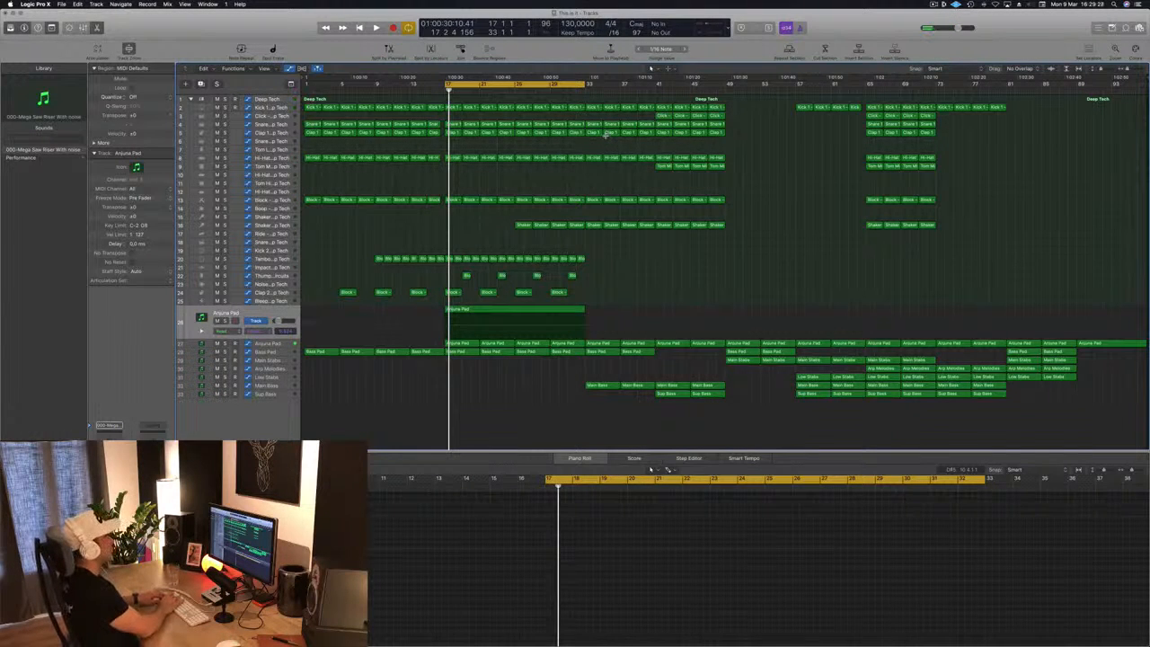
Repeat the entire cycled section from bar 17 to 33 twice, shifting the following arrangement back.
{"action": "key", "text": "ctrl+super+r"}
{"action": "key", "text": "ctrl+super+r"}
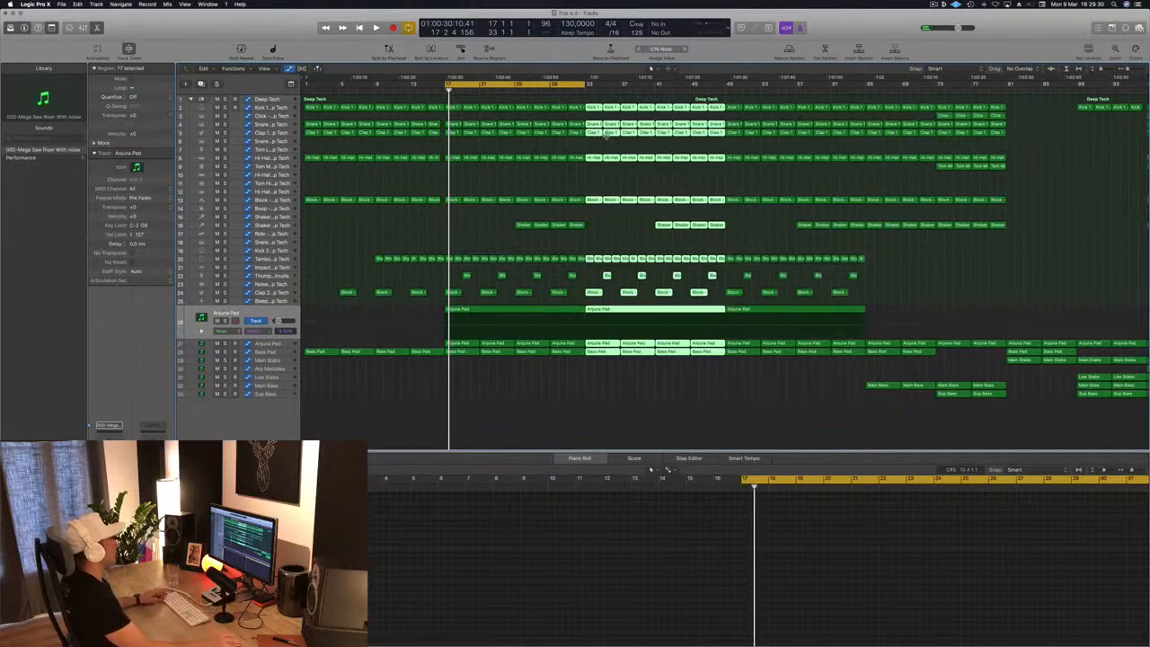
{"action": "key", "text": "super+Left"}
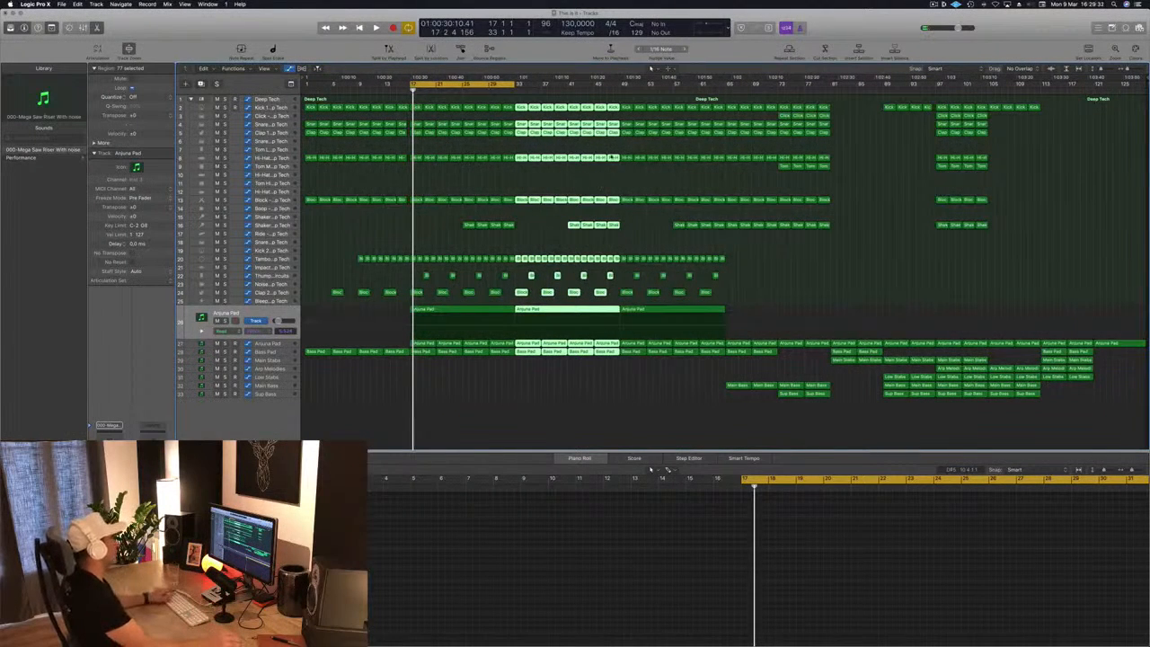
Move the cycle range to bars 33 to 49 and start playback there.
{"action": "left_click_drag", "start_coordinate": [491, 83], "coordinate": [600, 85]}
{"action": "left_click", "coordinate": [552, 229]}
{"action": "key", "text": "space"}
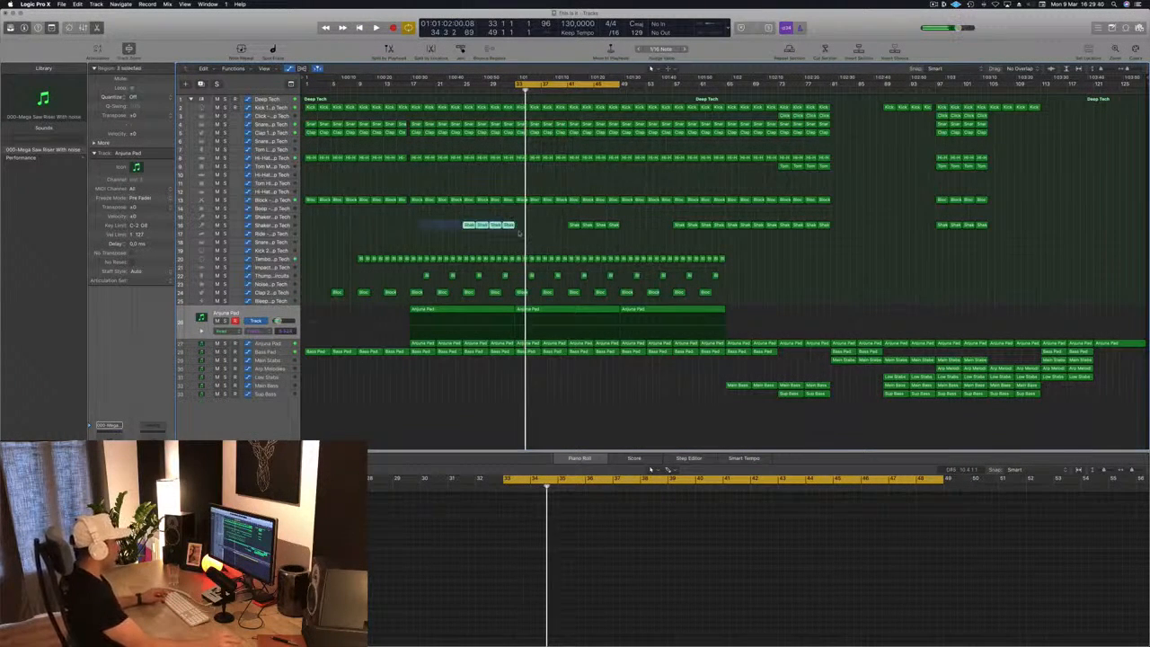
Copy the four Shaker regions from bars 25 to 33 into the gap at bars 33 to 41 and replay the cycle.
{"action": "mouse_move", "coordinate": [518, 234]}
{"action": "left_mouse_down"}
{"action": "mouse_move", "coordinate": [503, 232]}
{"action": "mouse_move", "coordinate": [522, 233]}
{"action": "left_mouse_up"}
{"action": "left_click", "coordinate": [451, 244]}
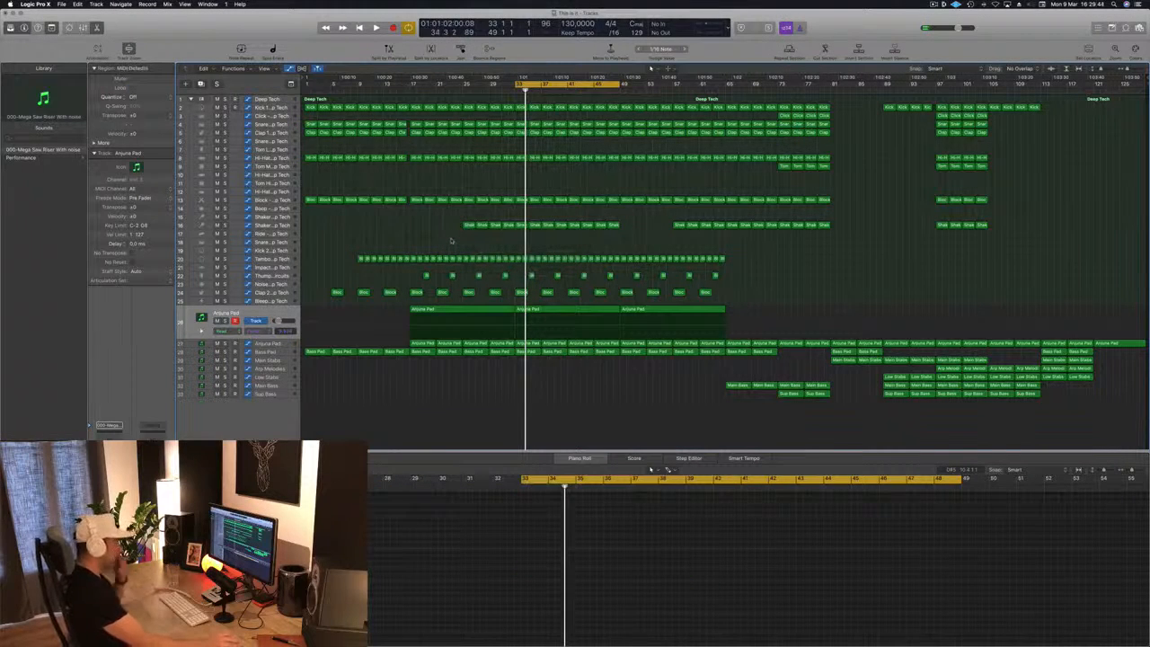
{"action": "key", "text": "space"}
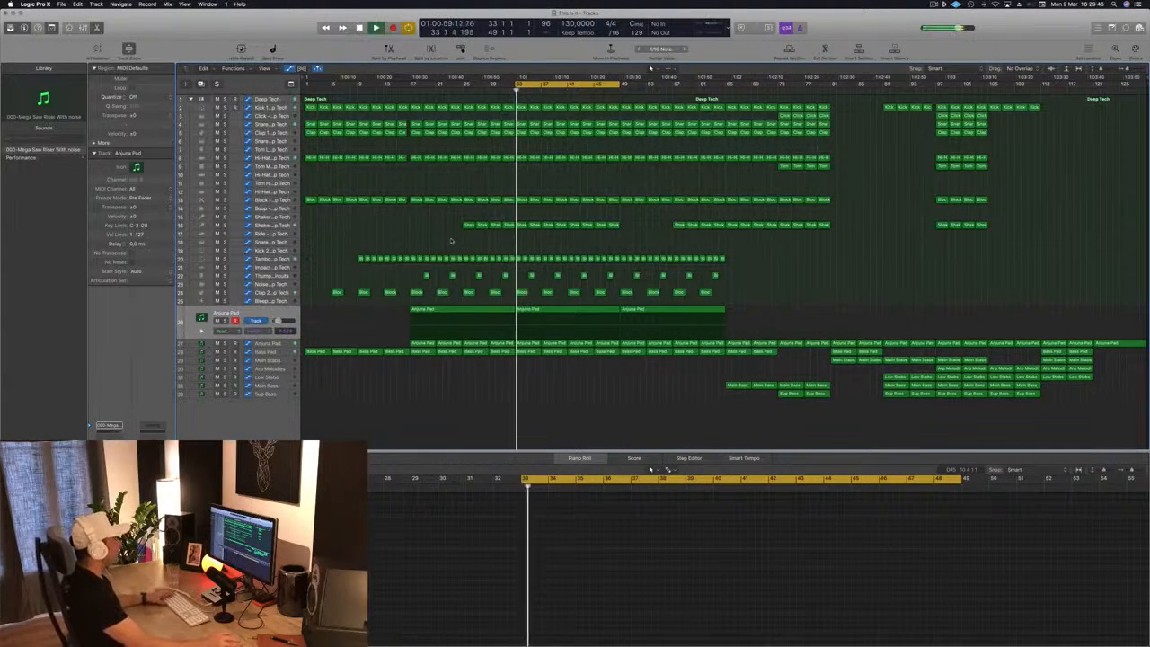
{"action": "key", "text": "space"}
{"action": "key", "text": "space"}
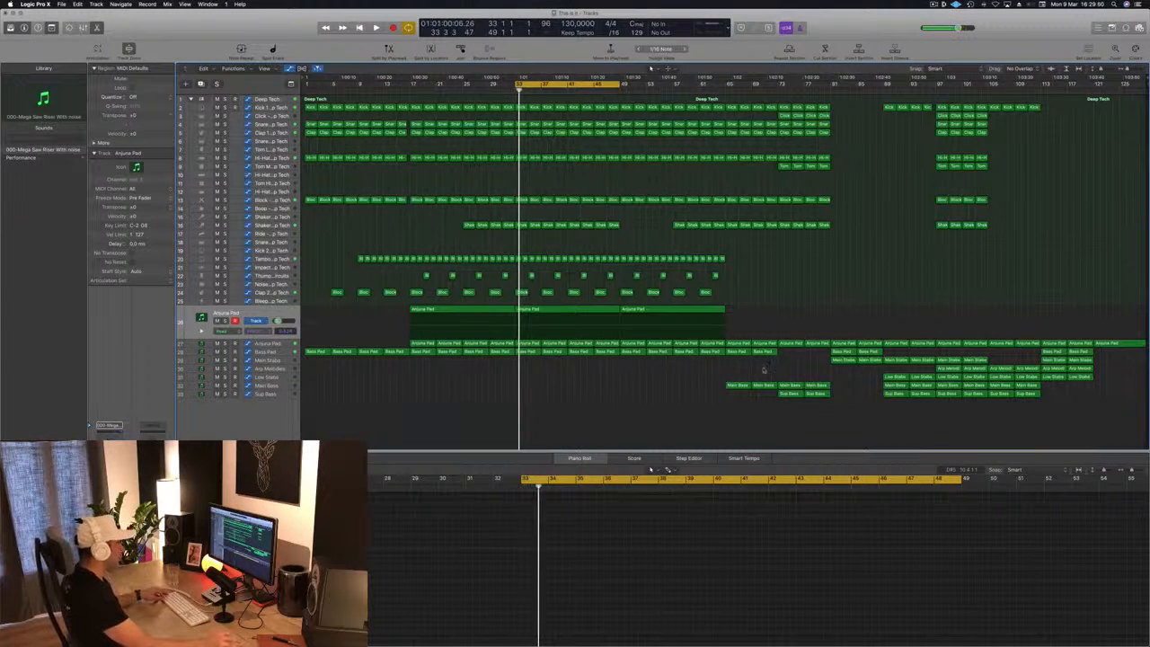
Copy the first Main Bass region from bar 65 to bar 33 and play the section.
{"action": "left_click", "coordinate": [735, 386]}
{"action": "left_click_drag", "start_coordinate": [736, 386], "coordinate": [528, 387]}
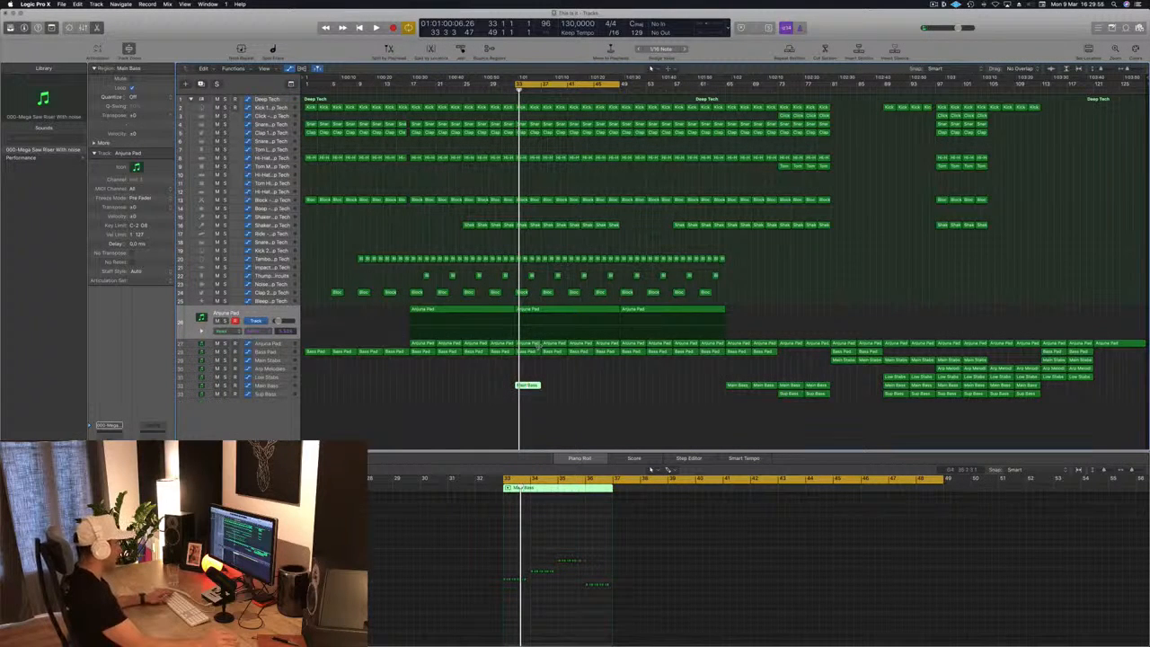
{"action": "key", "text": "space"}
Move the notes in bars 34 to 37 of the copied Main Bass region to the pitch of its first-bar notes and replay.
{"action": "scroll", "coordinate": [555, 569], "scroll_direction": "up", "scroll_amount": 6}
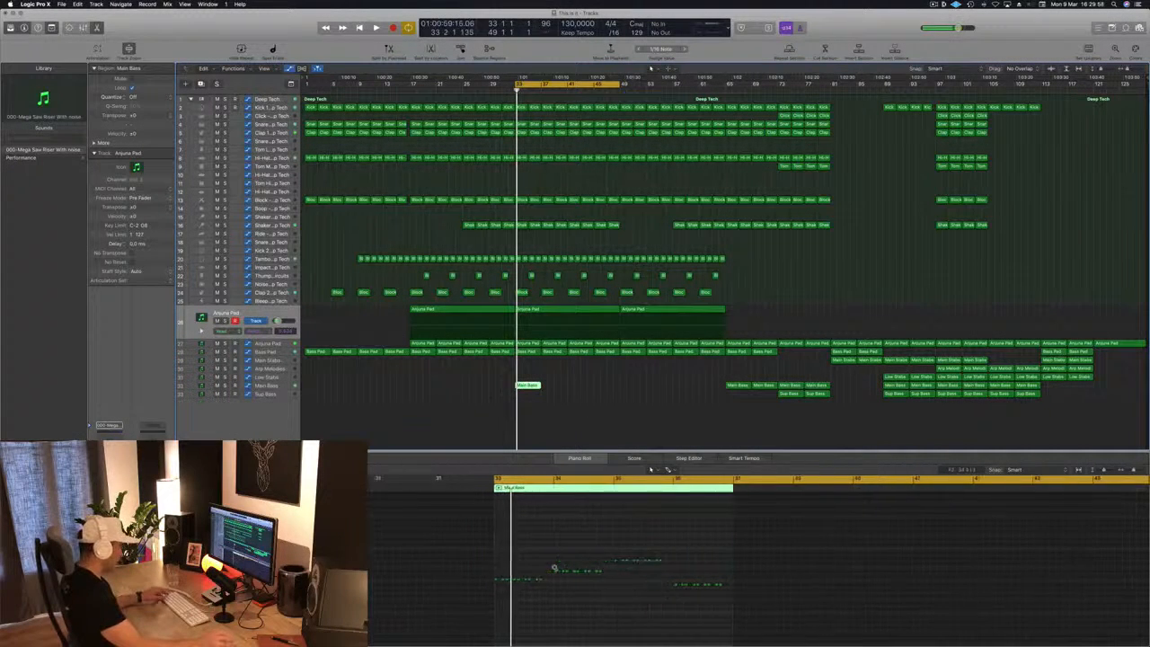
{"action": "left_click_drag", "start_coordinate": [591, 554], "coordinate": [938, 628]}
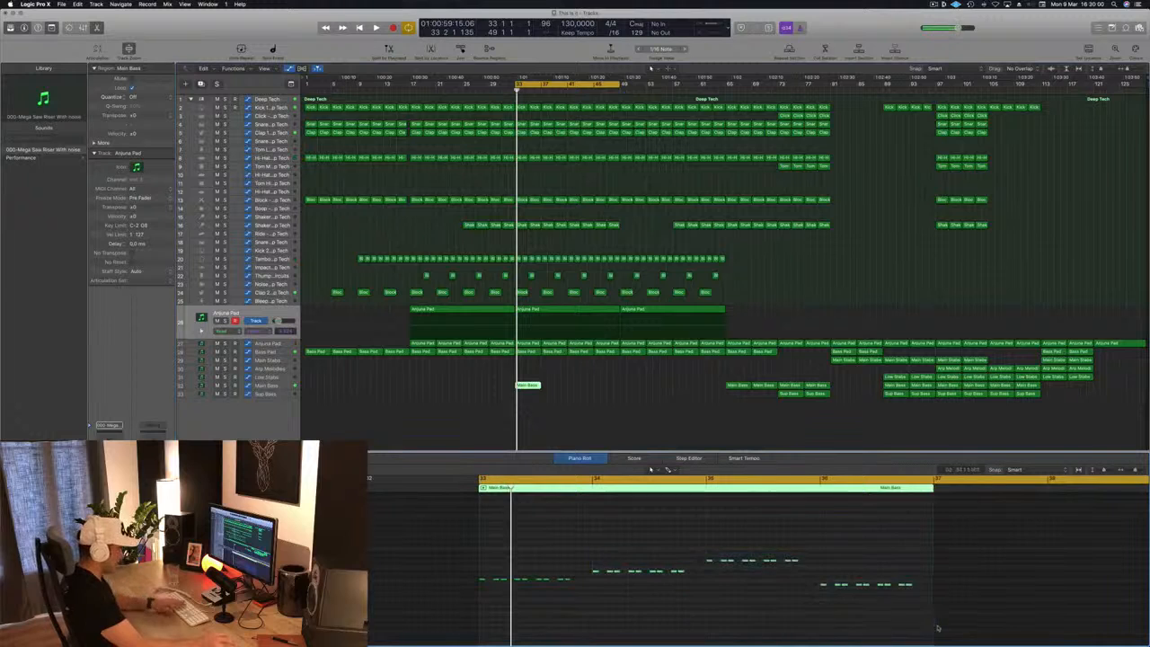
{"action": "left_click_drag", "start_coordinate": [661, 558], "coordinate": [709, 586]}
{"action": "key", "text": "space"}
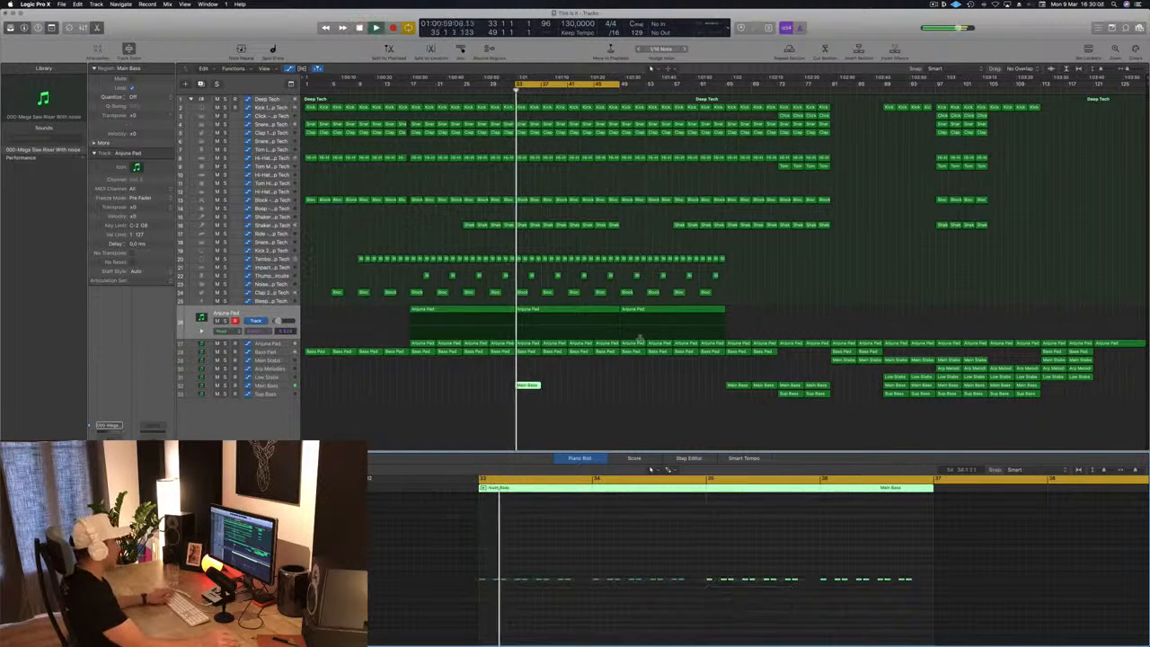
Lower the Main Bass automation over the copied region at bars 33 to 37, keeping the level around it.
{"action": "left_click", "coordinate": [276, 386]}
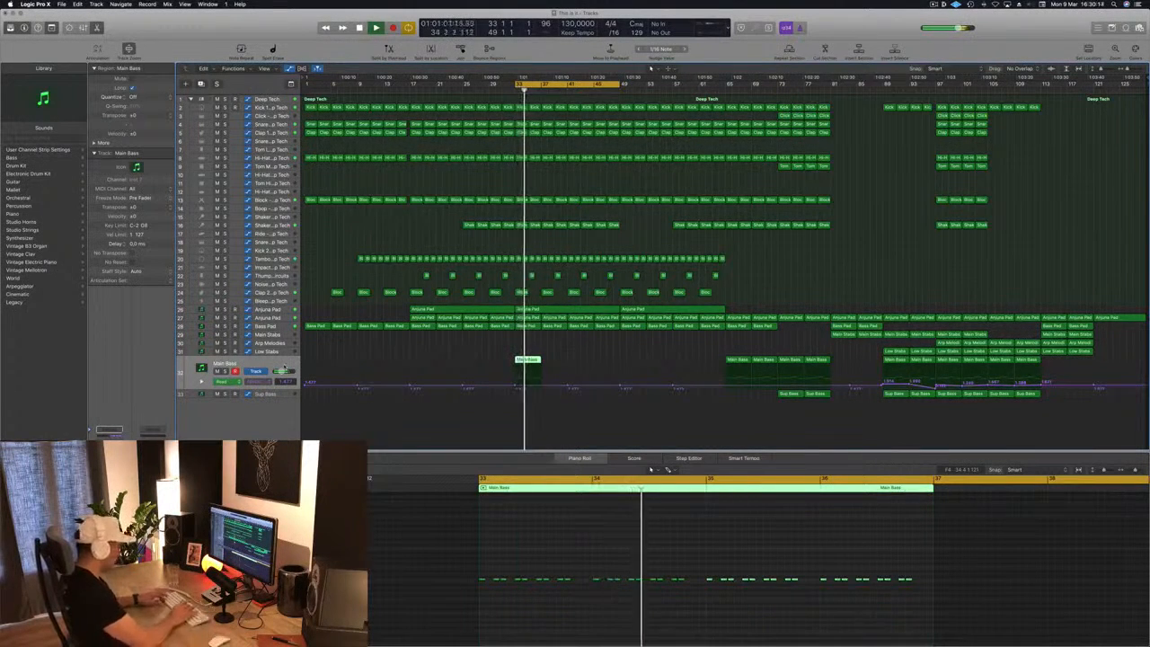
{"action": "left_click", "coordinate": [541, 386]}
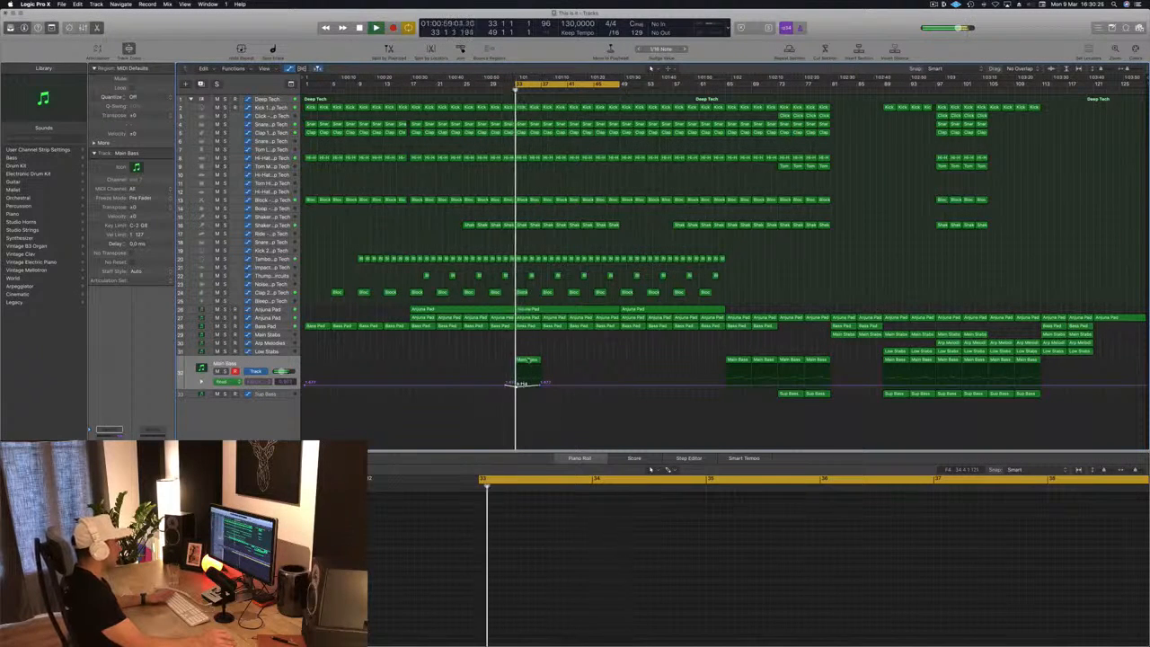
Copy the last bar-33 note in the first Main Bass region to just before bar 34 and replay.
{"action": "left_click", "coordinate": [529, 360]}
{"action": "key", "text": "space"}
{"action": "left_click", "coordinate": [584, 543]}
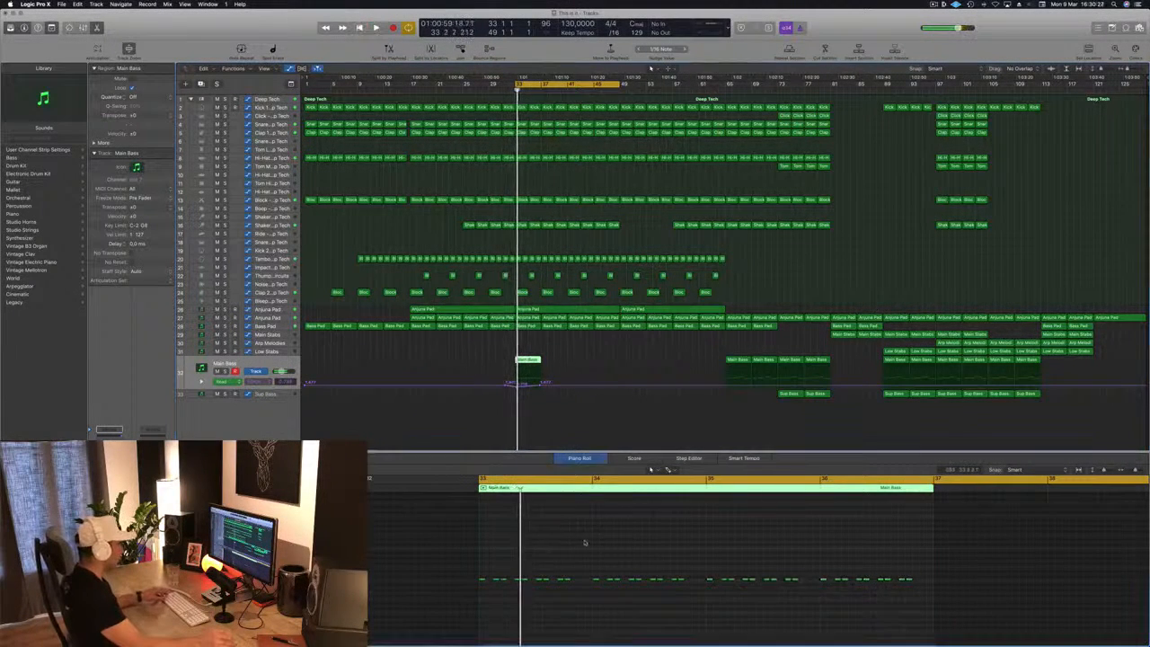
{"action": "key", "text": "super+Right"}
{"action": "key", "text": "super+Right"}
{"action": "key", "text": "super+Right"}
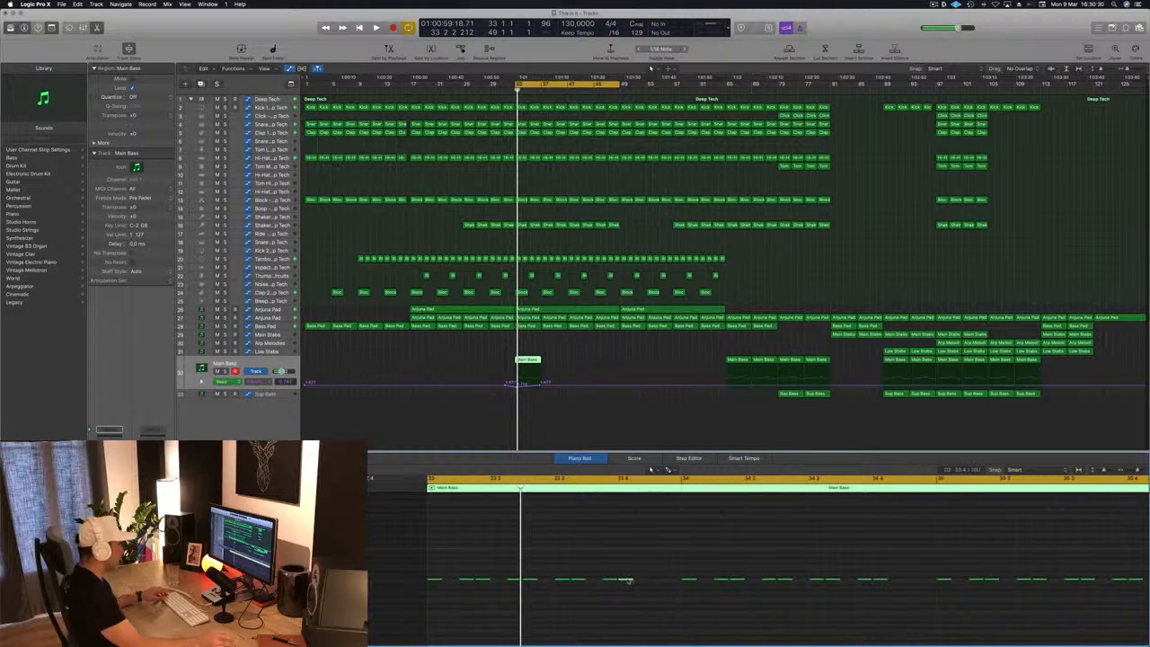
{"action": "left_click_drag", "start_coordinate": [628, 580], "coordinate": [662, 584]}
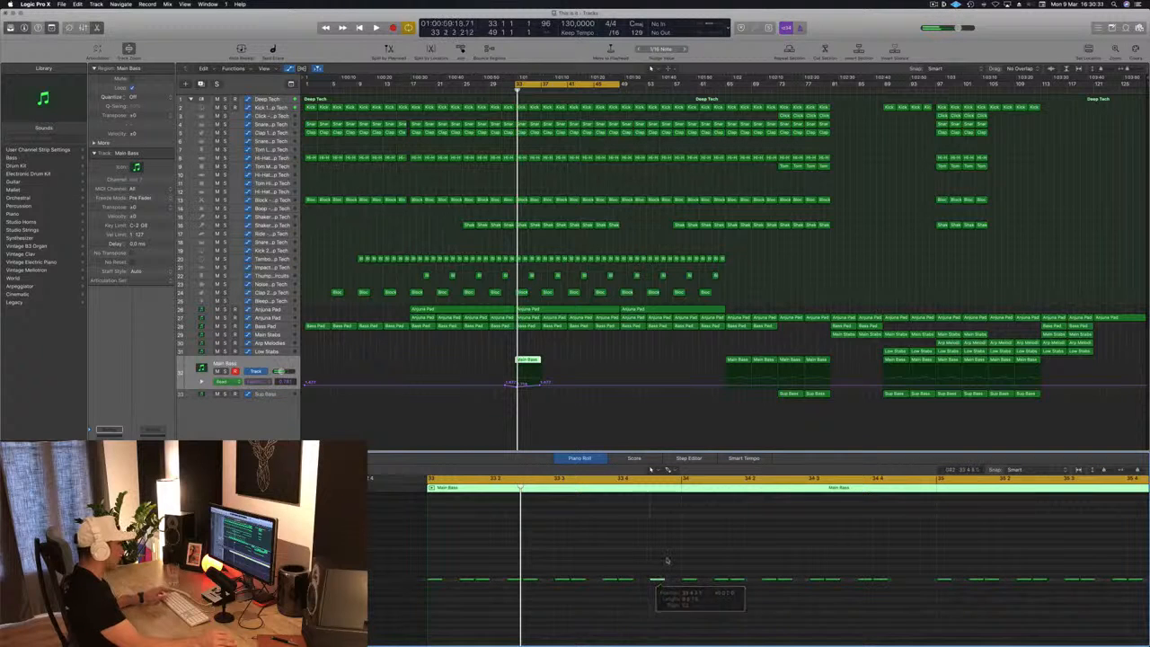
{"action": "key", "text": "space"}
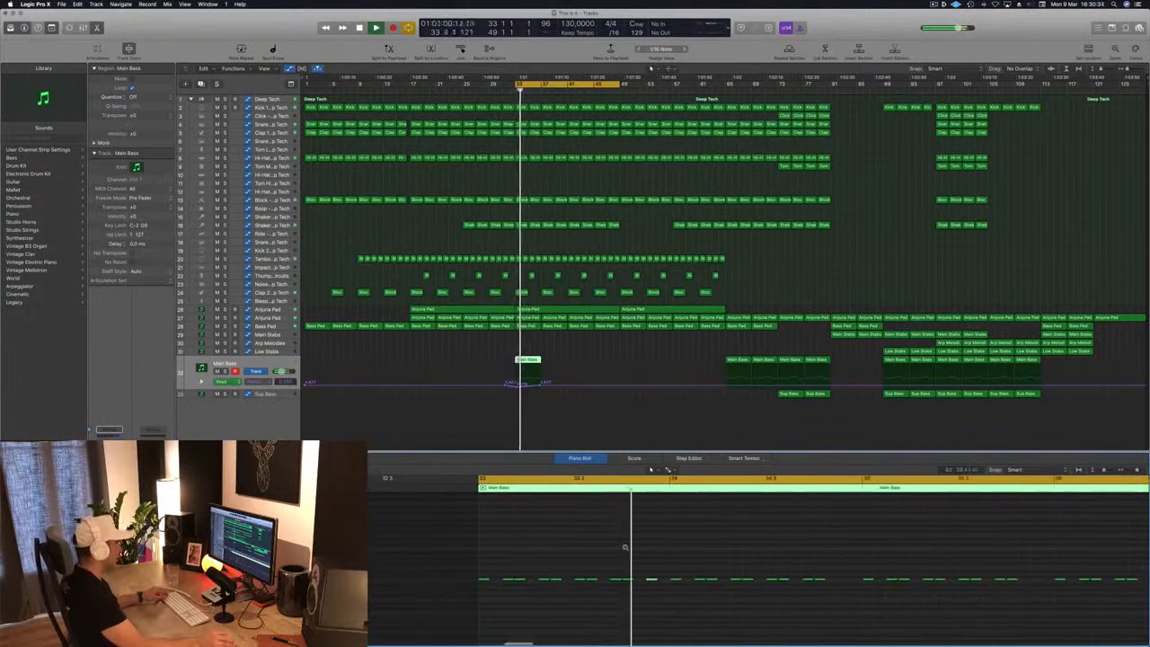
Add a copied bass note at the end of bars 34, 35 and 36 in the Main Bass region and replay.
{"action": "scroll", "coordinate": [747, 552], "scroll_direction": "down", "scroll_amount": 8}
{"action": "scroll", "coordinate": [755, 556], "scroll_direction": "up", "scroll_amount": 3}
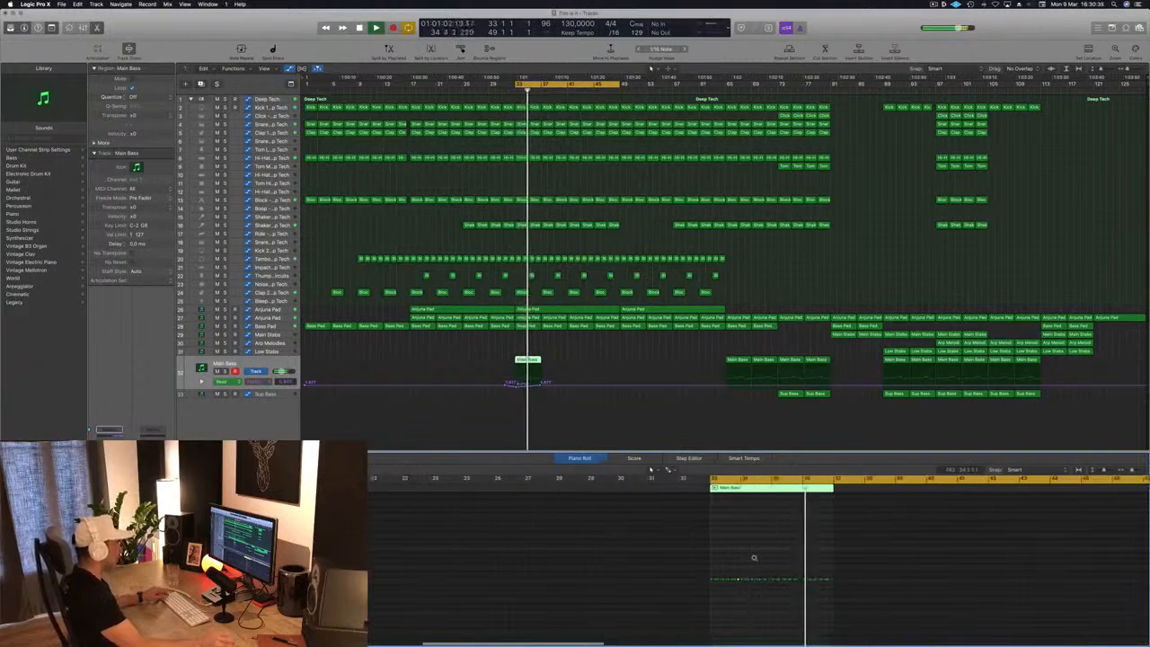
{"action": "key", "text": "space"}
{"action": "scroll", "coordinate": [779, 563], "scroll_direction": "up", "scroll_amount": 5}
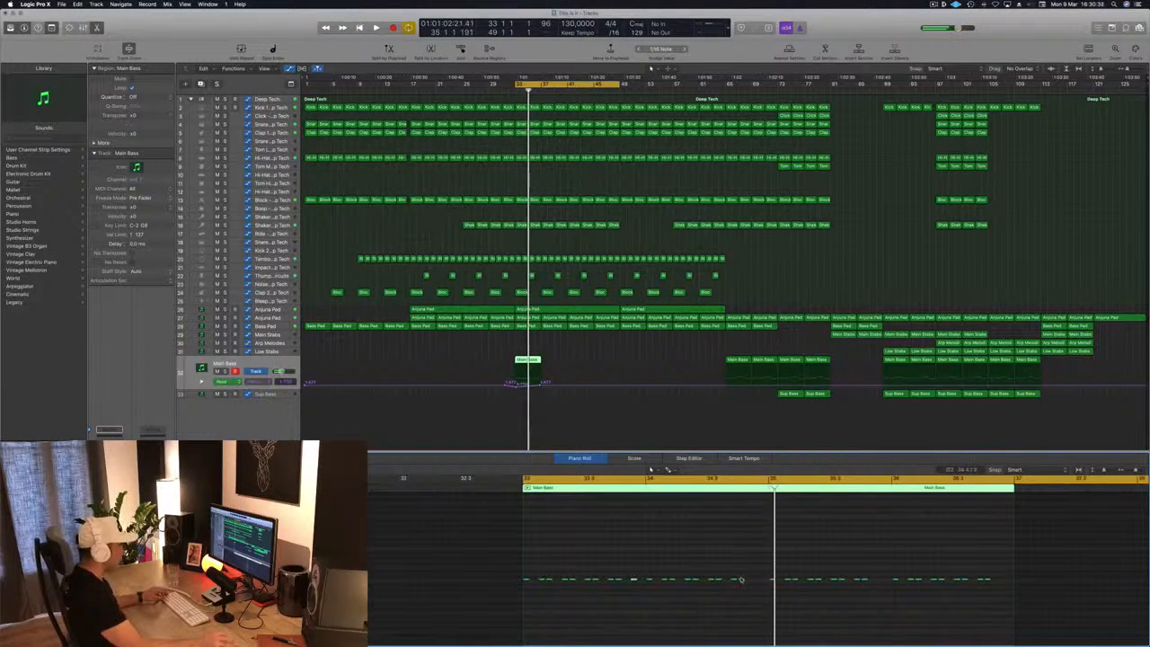
{"action": "left_click_drag", "start_coordinate": [741, 580], "coordinate": [755, 583]}
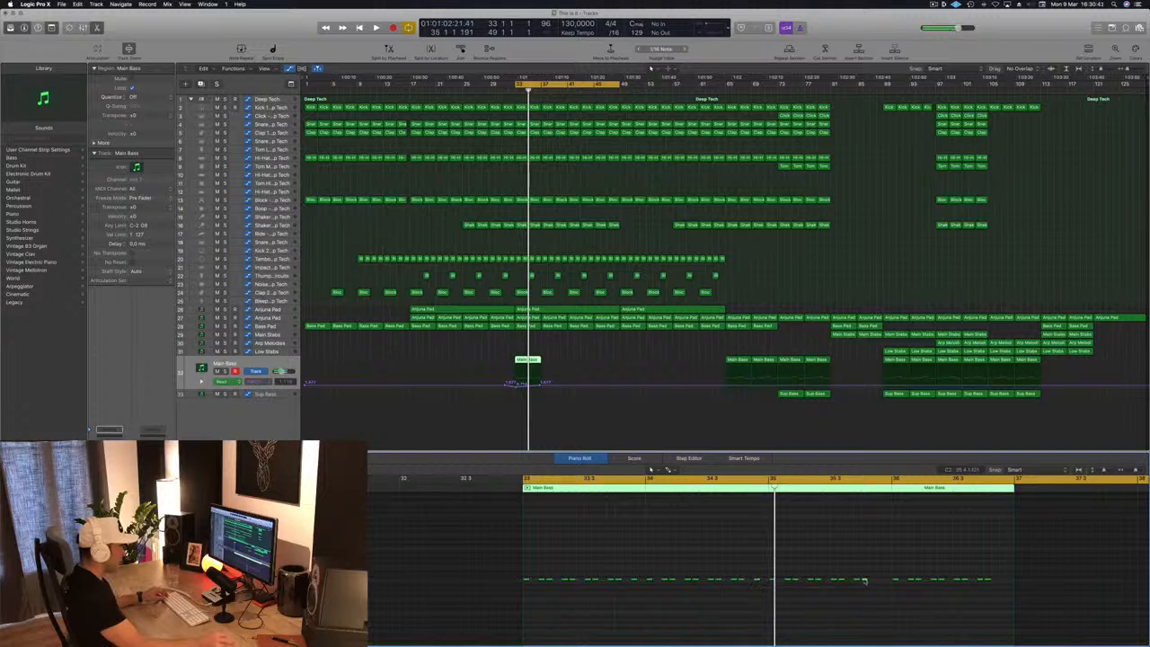
{"action": "left_click_drag", "start_coordinate": [869, 585], "coordinate": [878, 587]}
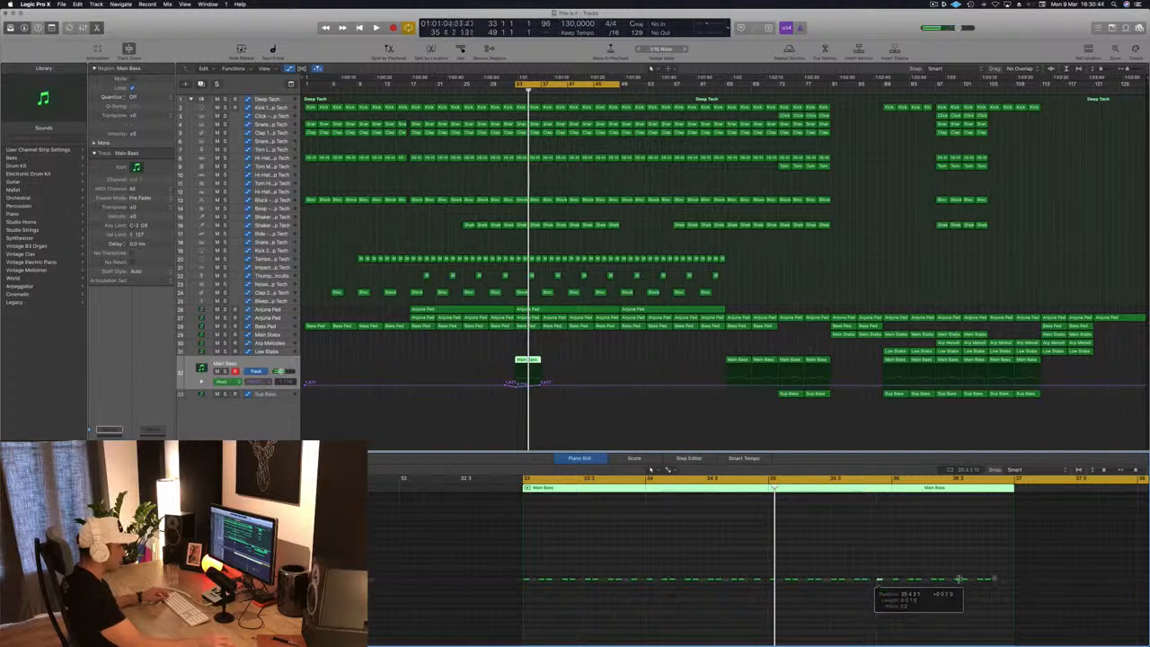
{"action": "left_click_drag", "start_coordinate": [959, 579], "coordinate": [1004, 583]}
{"action": "key", "text": "space"}
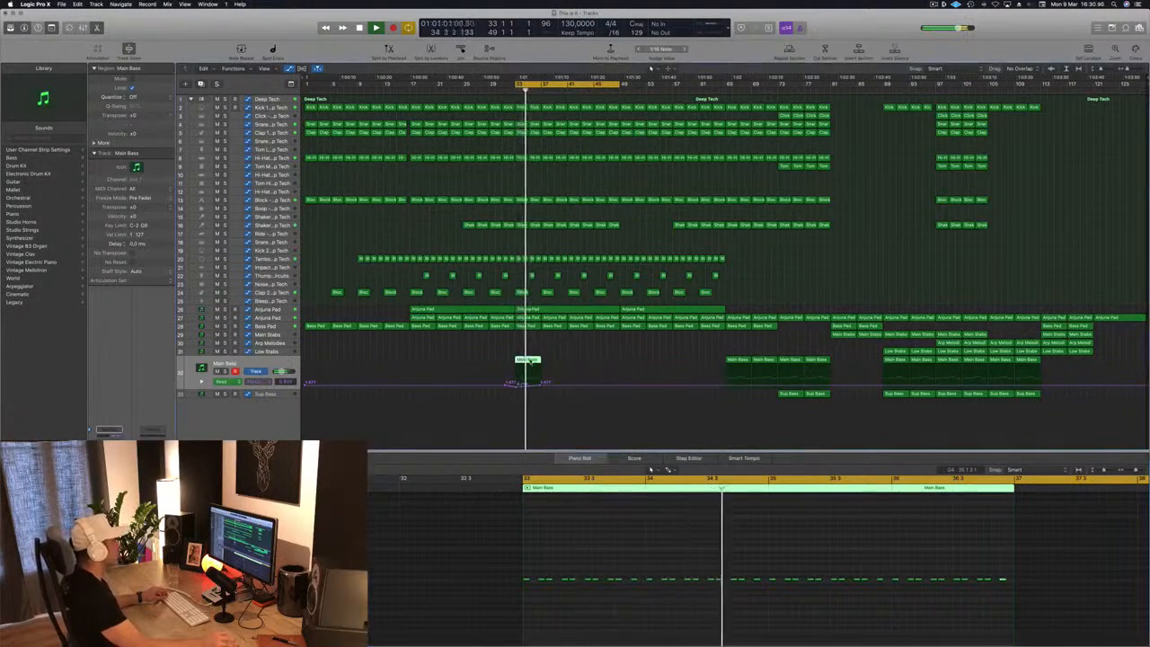
Repeat the edited Main Bass region from bar 37 up to bar 49.
{"action": "left_click_drag", "start_coordinate": [543, 359], "coordinate": [583, 370]}
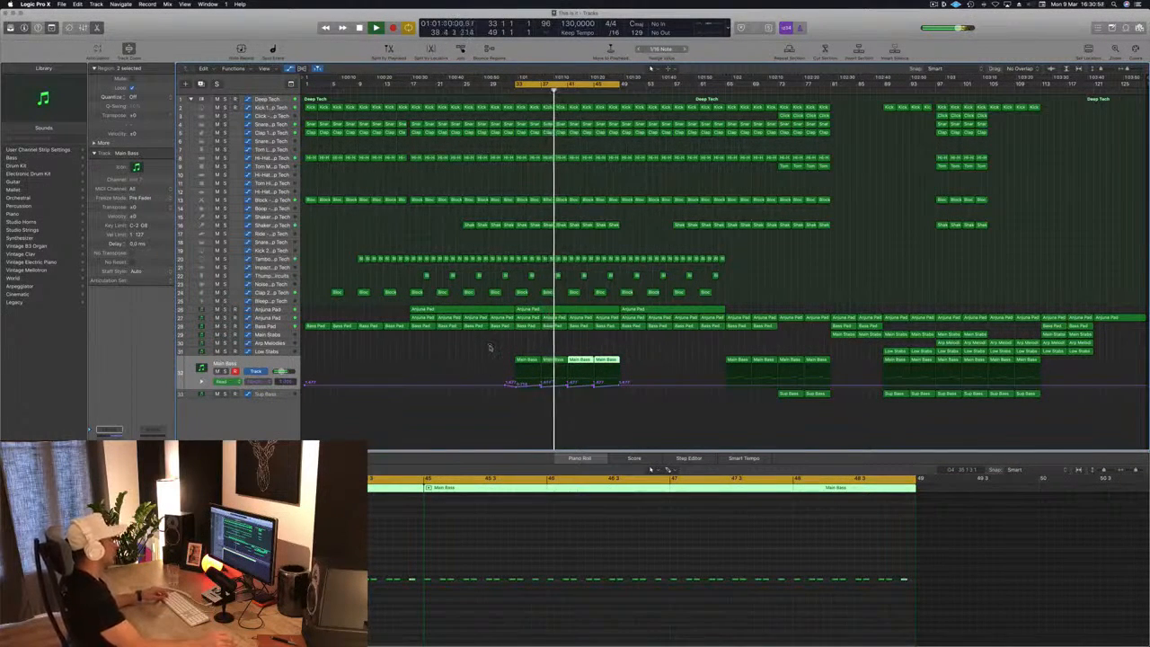
{"action": "left_click", "coordinate": [458, 350]}
Duplicate the Anjuna Pad riser track with its settings and copy the bars 33 to 49 riser region onto the new track.
{"action": "left_click", "coordinate": [280, 310]}
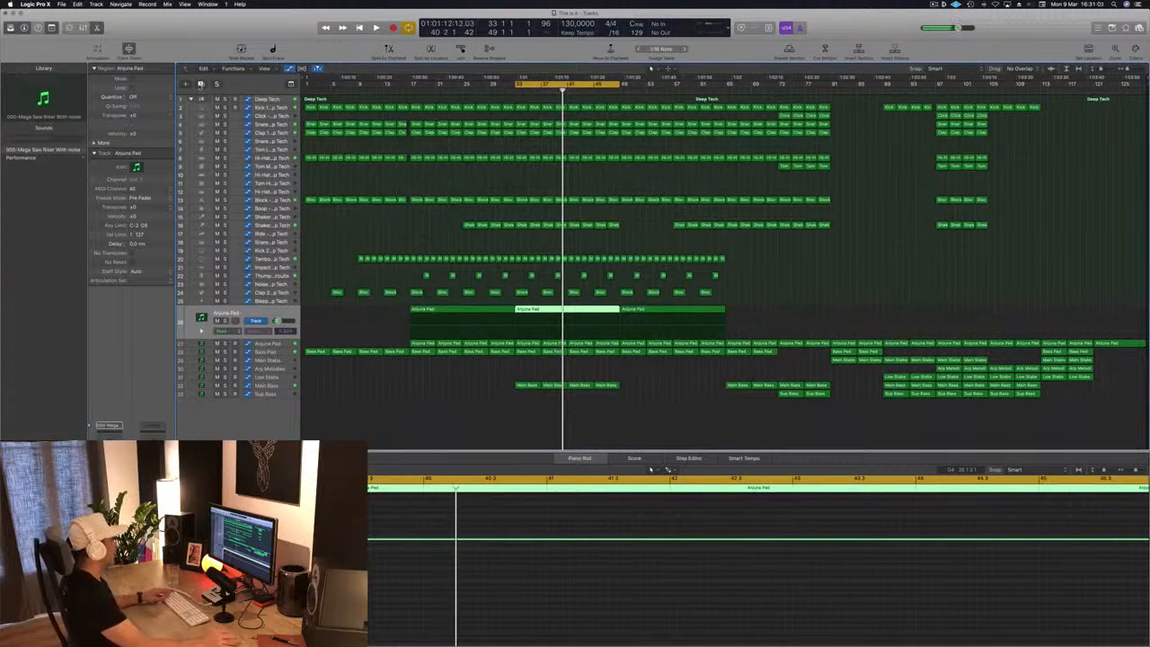
{"action": "left_click", "coordinate": [934, 232]}
{"action": "left_click", "coordinate": [524, 311]}
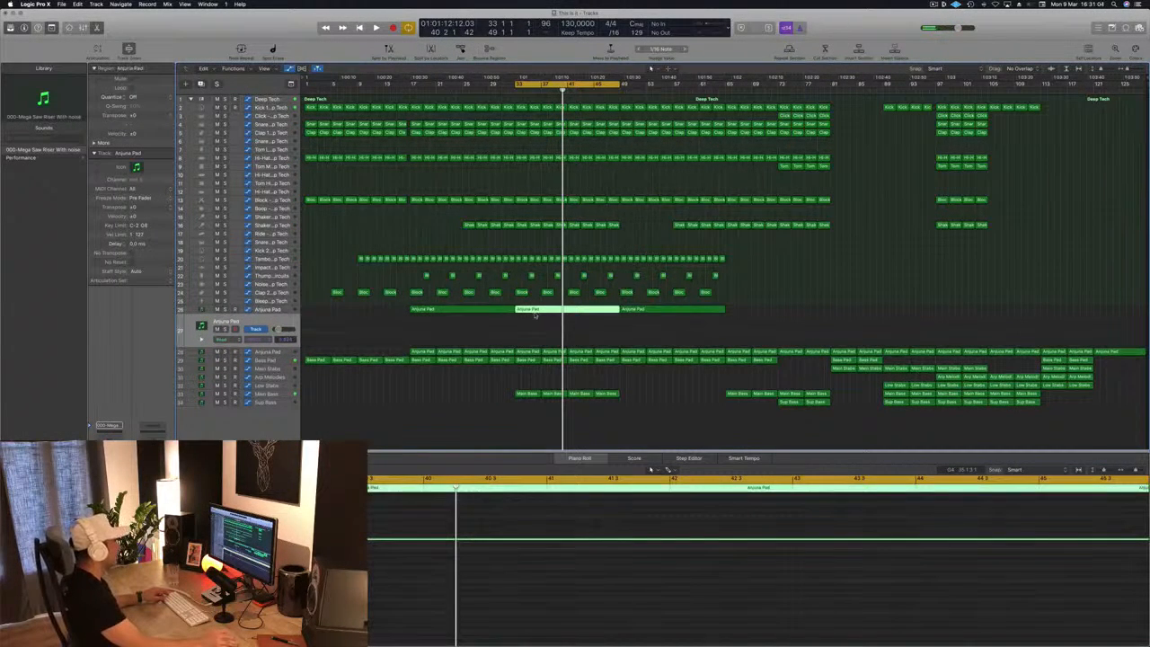
{"action": "left_click_drag", "start_coordinate": [535, 314], "coordinate": [535, 323]}
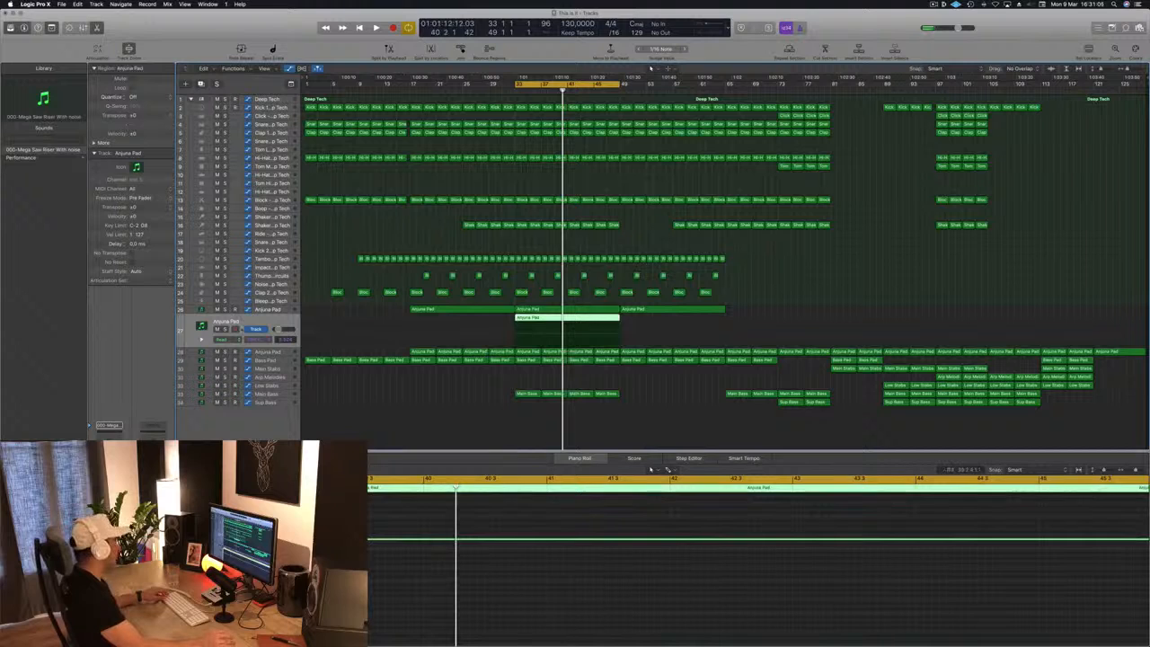
Audition Rizer 1 Normal Saw in the duplicated riser track's Sylenth1, switch to the following Rizer 2 preset, and close the plug-in.
{"action": "key", "text": "v"}
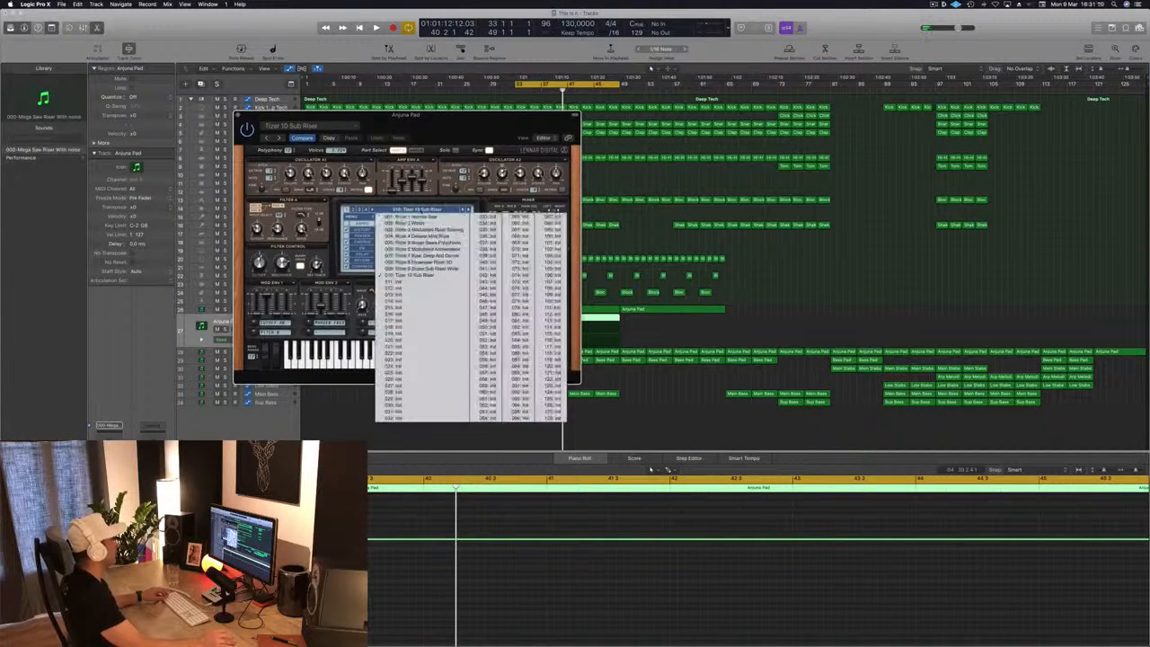
{"action": "left_click", "coordinate": [418, 217]}
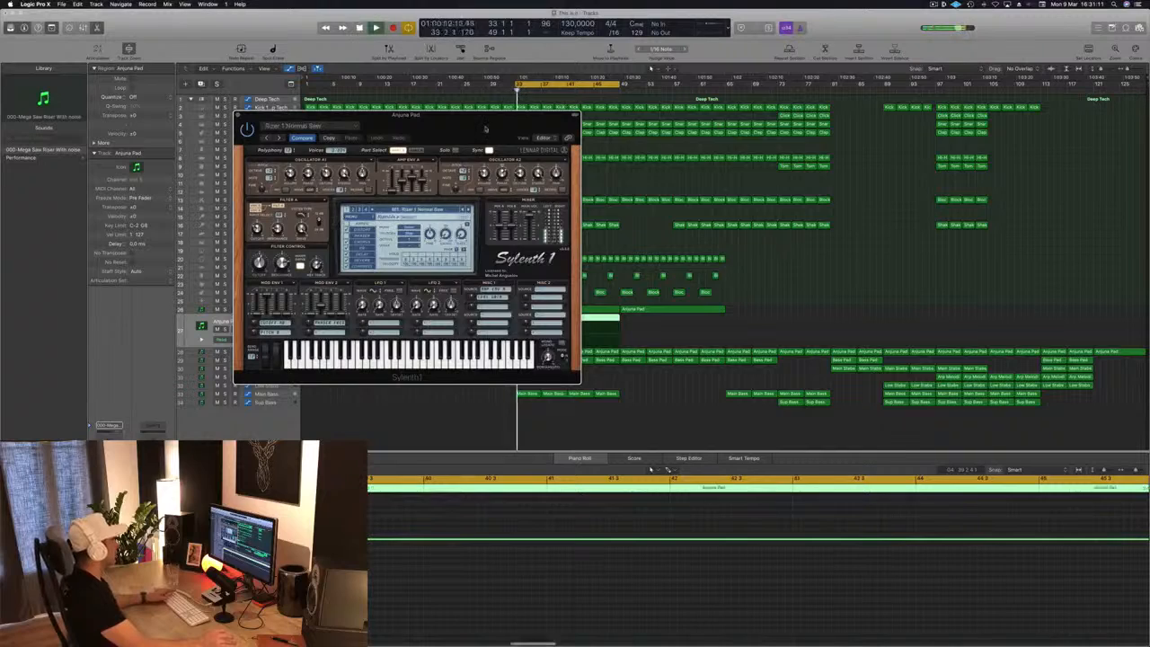
{"action": "left_click_drag", "start_coordinate": [485, 129], "coordinate": [747, 164]}
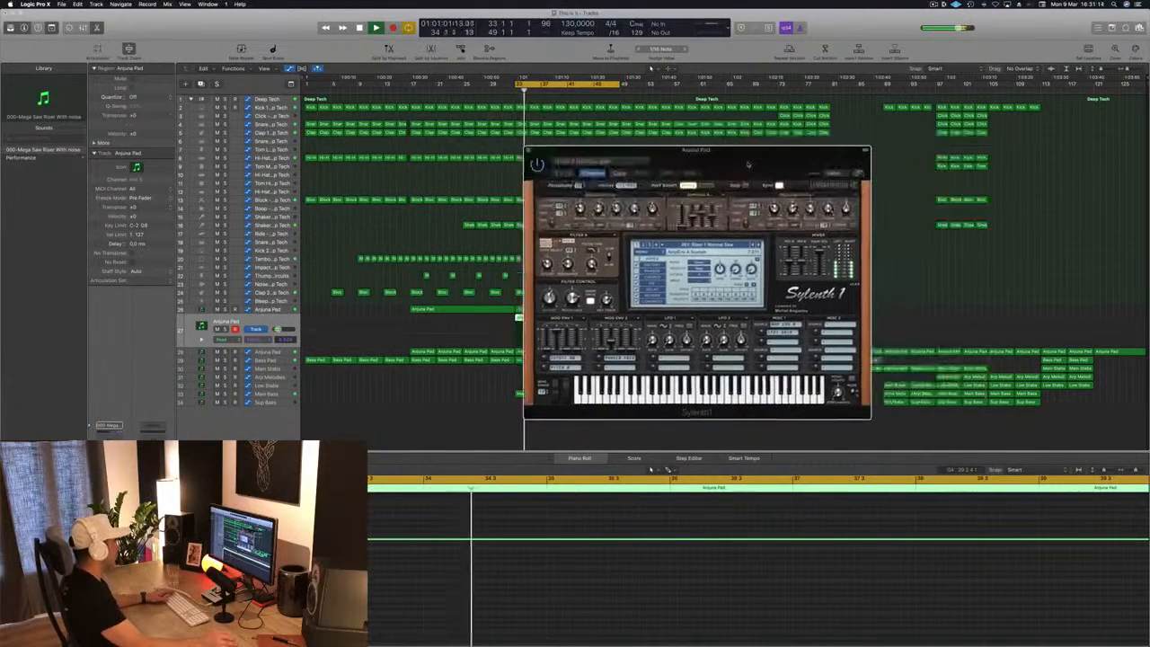
{"action": "key", "text": "space"}
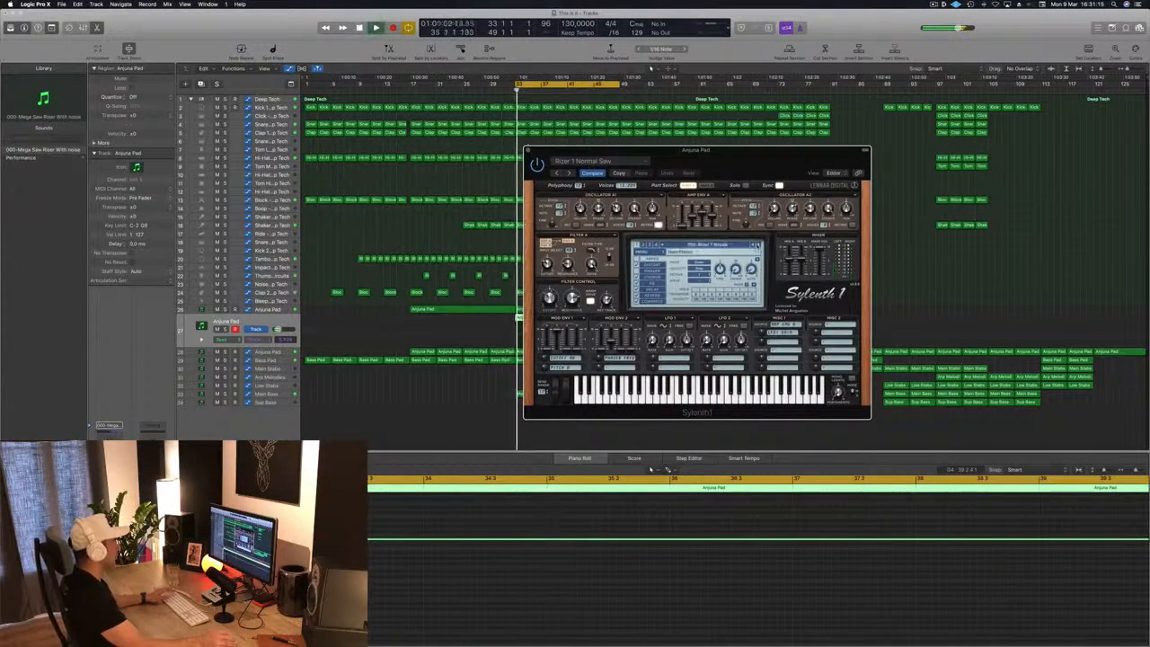
{"action": "left_click", "coordinate": [758, 244]}
{"action": "key", "text": "space"}
{"action": "key", "text": "space"}
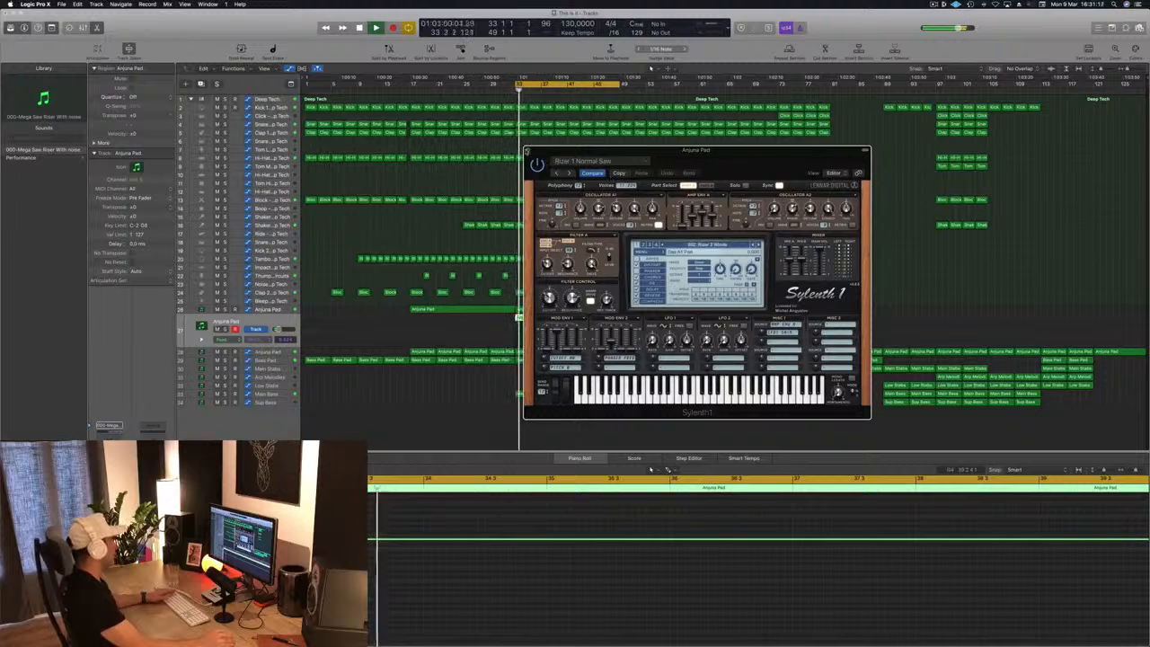
{"action": "key", "text": "super+w"}
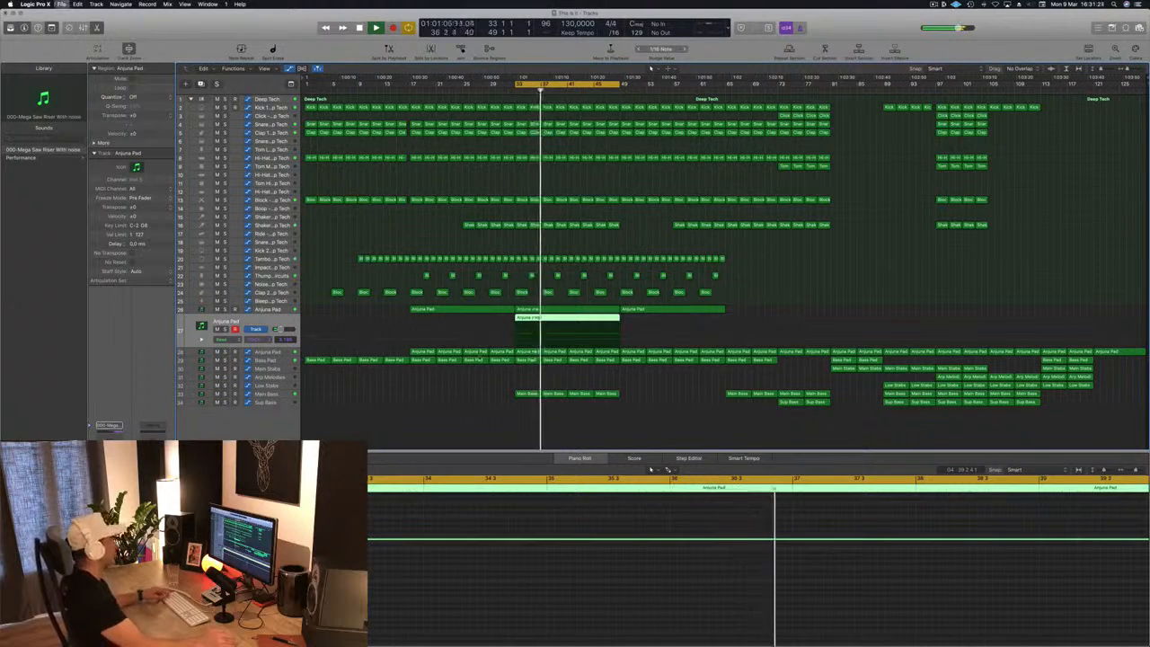
{"action": "left_click", "coordinate": [480, 422]}
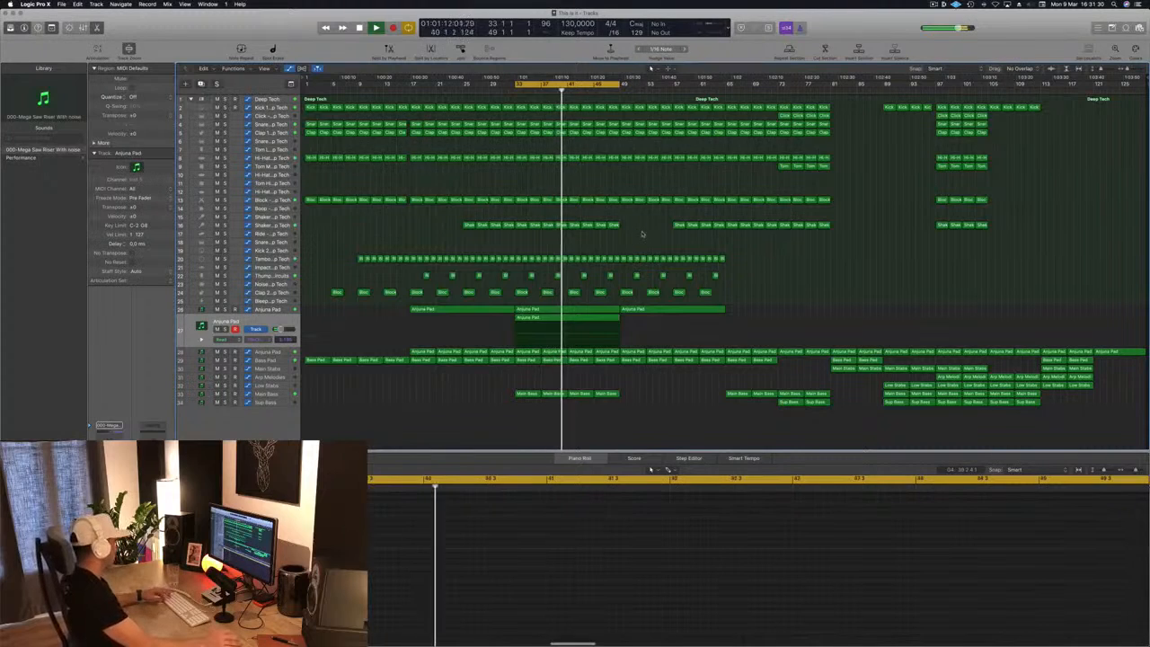
Reshape the Main Bass automation into one gradual rise over bars 33 to 41 and another over bars 41 to 49.
{"action": "left_click", "coordinate": [269, 394]}
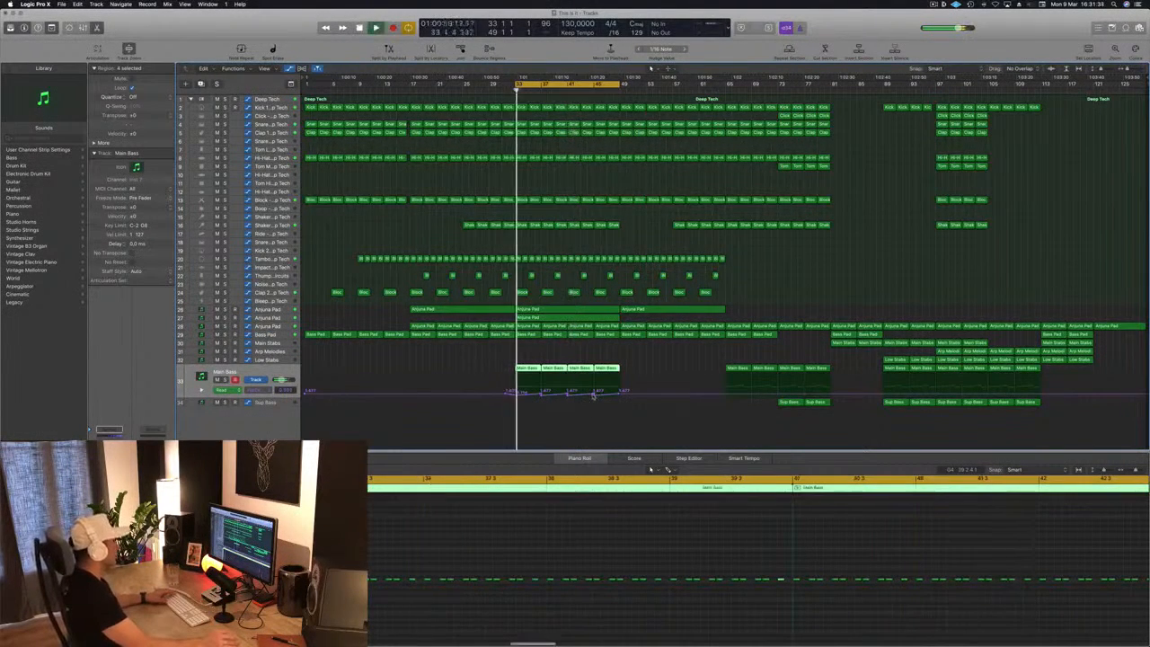
{"action": "key", "text": "super+Down"}
{"action": "key", "text": "super+Down"}
{"action": "key", "text": "super+Down"}
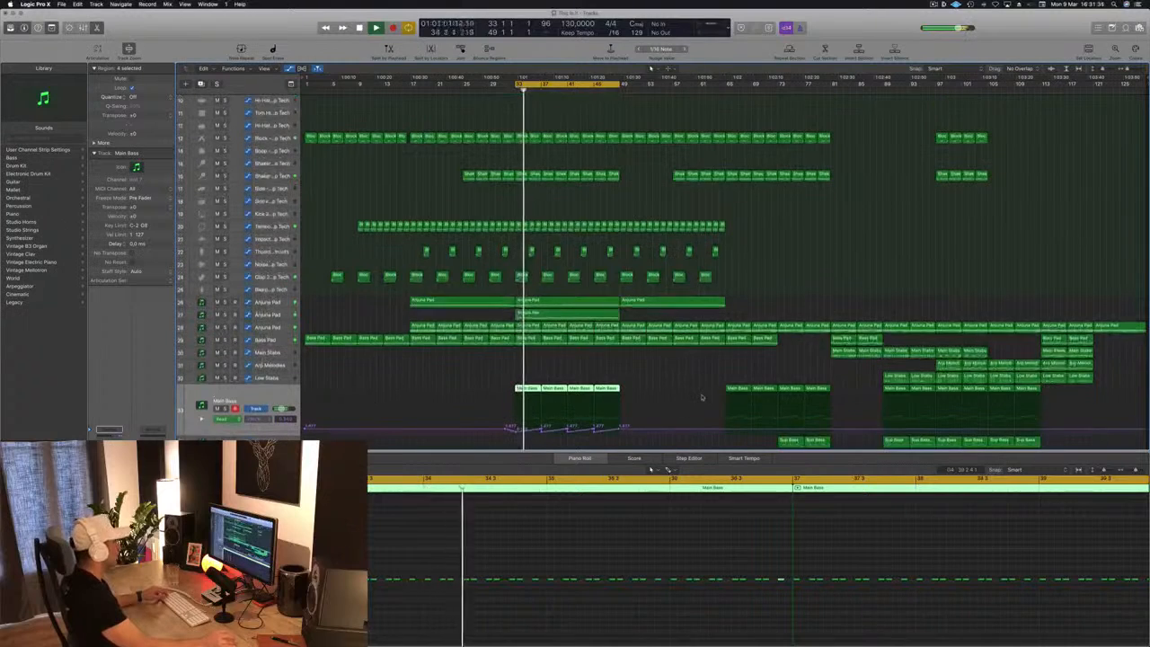
{"action": "key", "text": "super+Right"}
{"action": "left_click", "coordinate": [547, 434]}
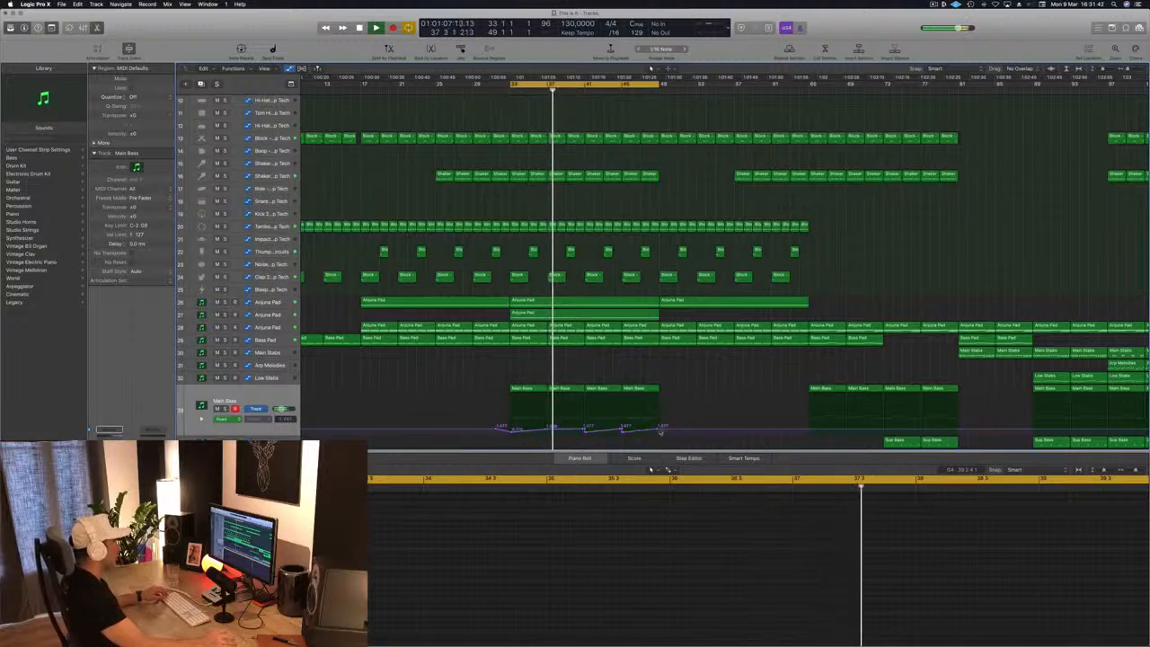
{"action": "left_click_drag", "start_coordinate": [661, 429], "coordinate": [583, 430]}
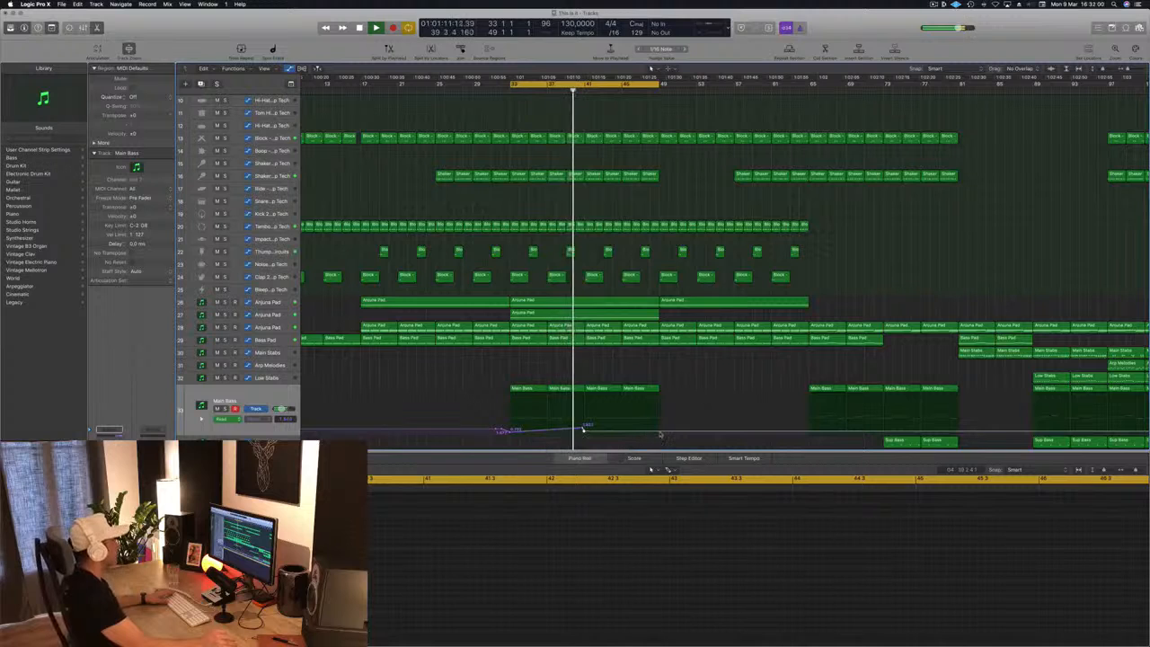
{"action": "left_click_drag", "start_coordinate": [659, 432], "coordinate": [660, 426]}
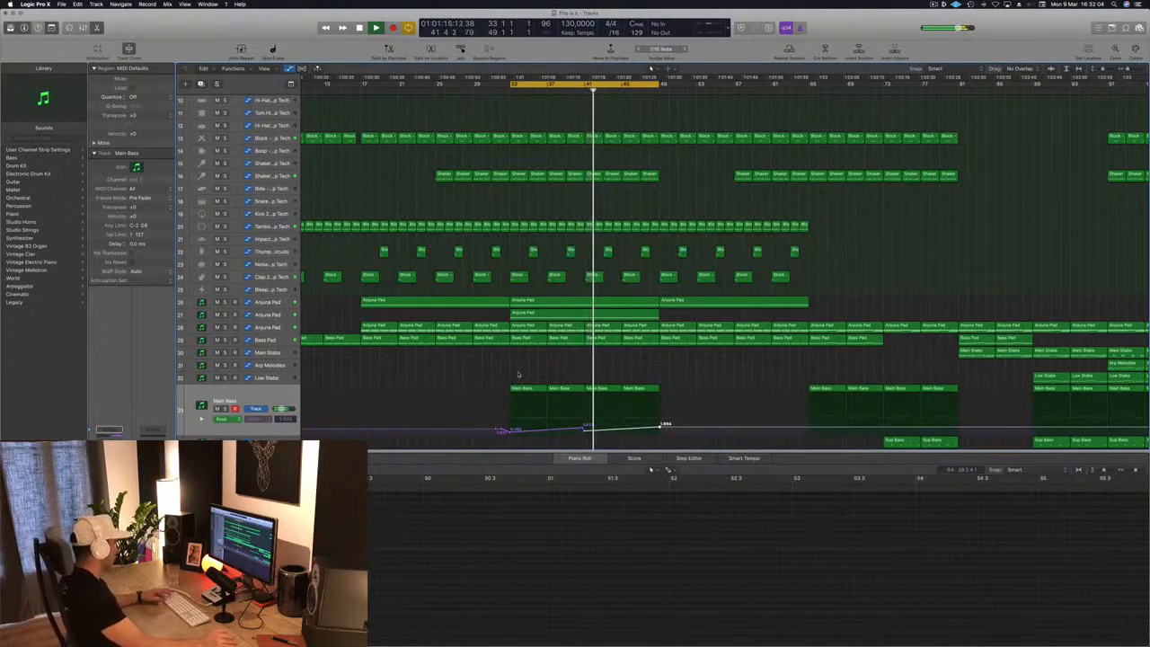
Solo the duplicated Anjuna Pad riser track briefly to hear it alone, and restore the full mix.
{"action": "key", "text": "super+Left"}
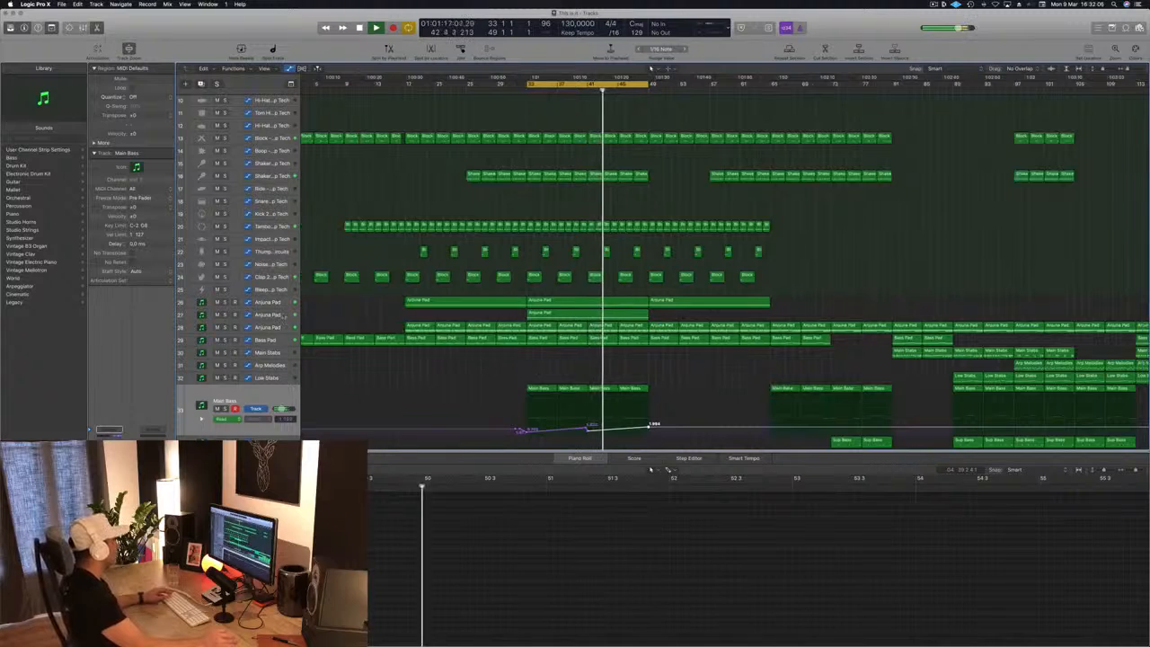
{"action": "left_click", "coordinate": [284, 316]}
{"action": "left_click", "coordinate": [224, 333]}
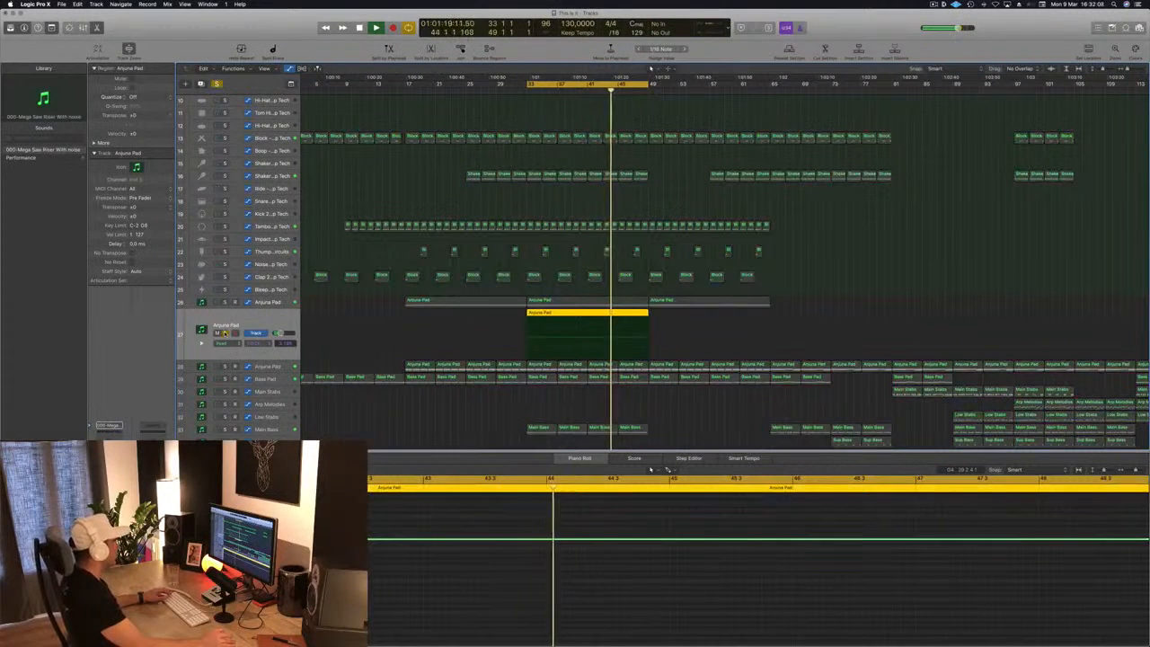
{"action": "left_click", "coordinate": [224, 333]}
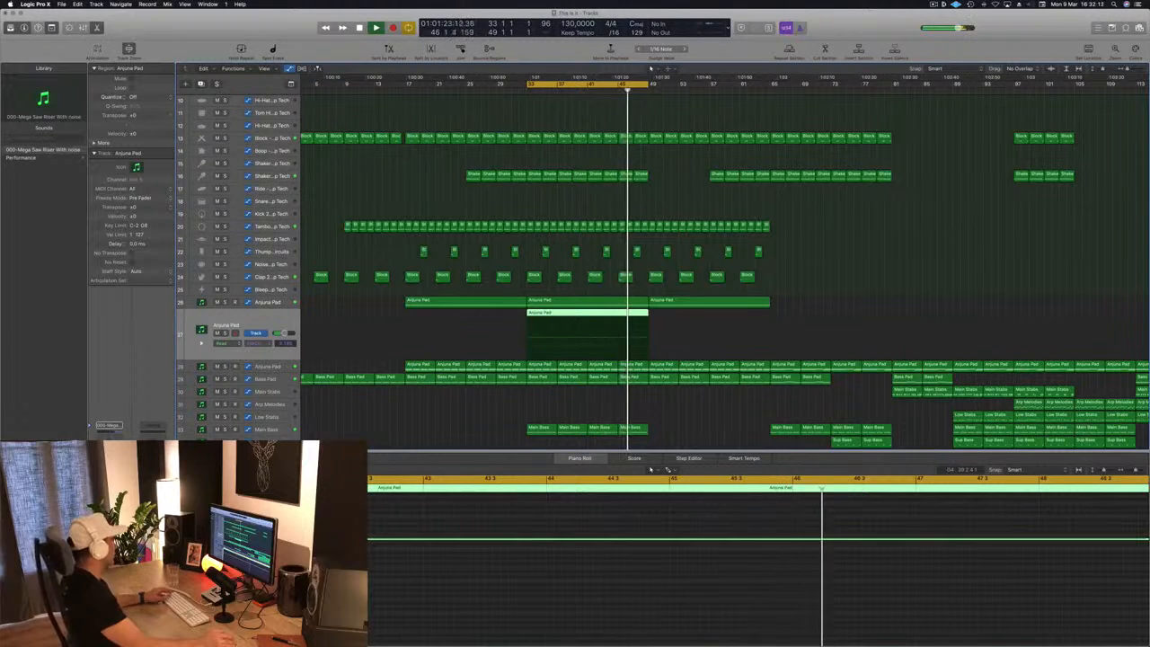
Set the low cut in the duplicated riser track's Channel EQ to 440 Hz and close the EQ.
{"action": "left_click", "coordinate": [109, 434]}
{"action": "left_click_drag", "start_coordinate": [36, 180], "coordinate": [298, 179]}
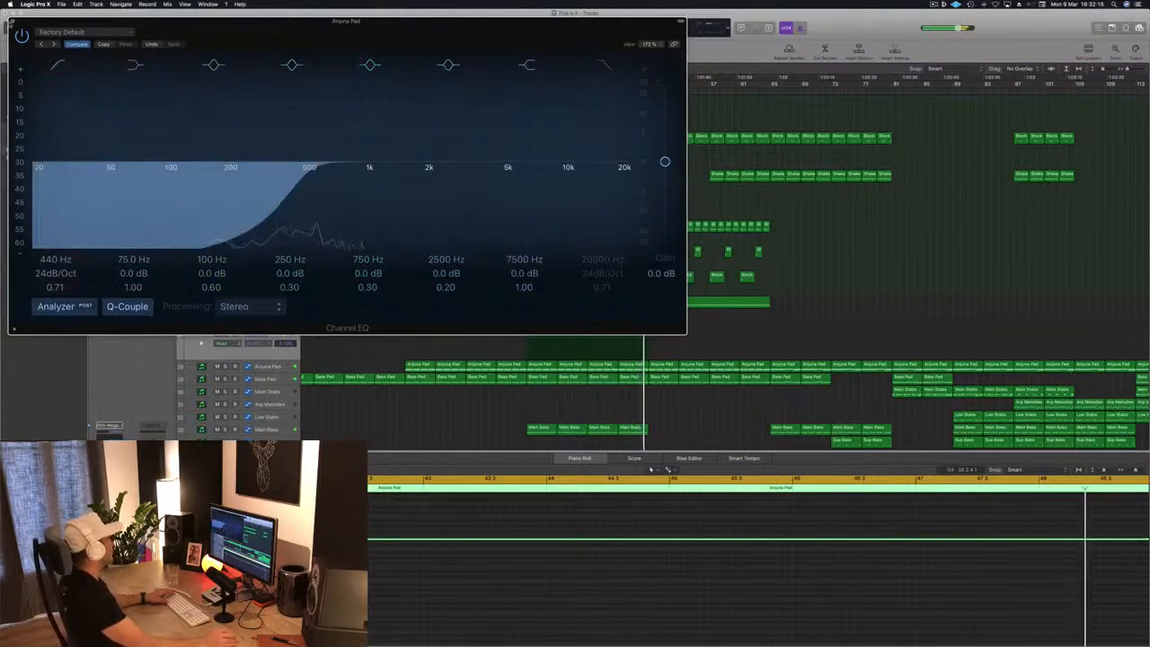
{"action": "left_click", "coordinate": [11, 22]}
{"action": "key", "text": "super+Left"}
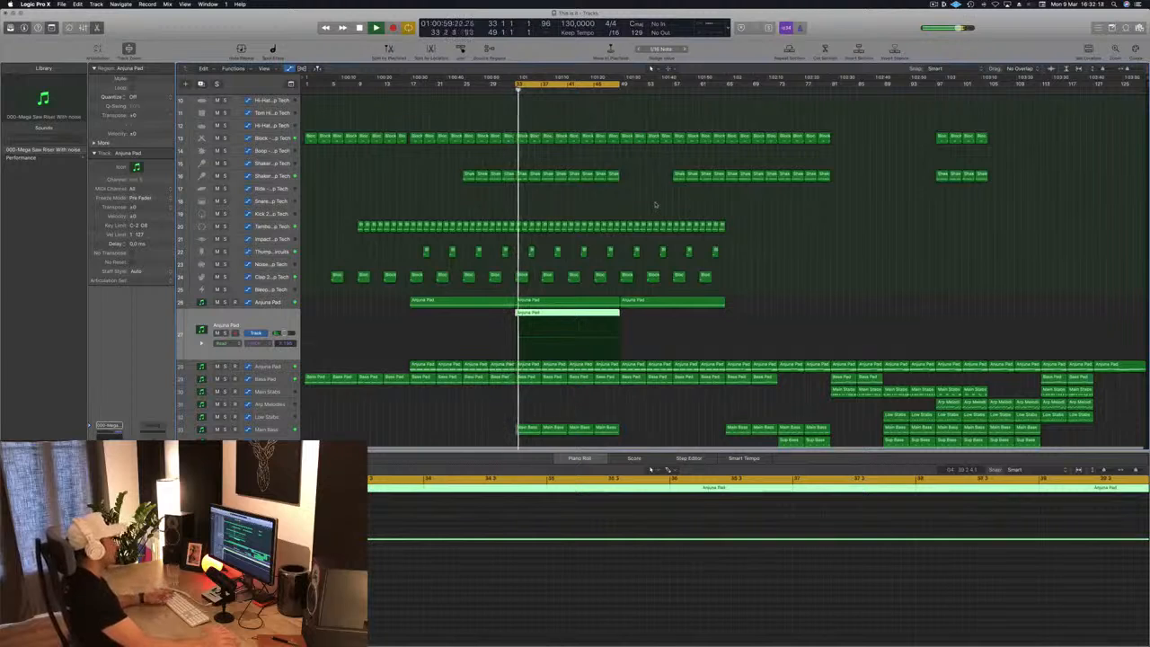
{"action": "left_click", "coordinate": [655, 205]}
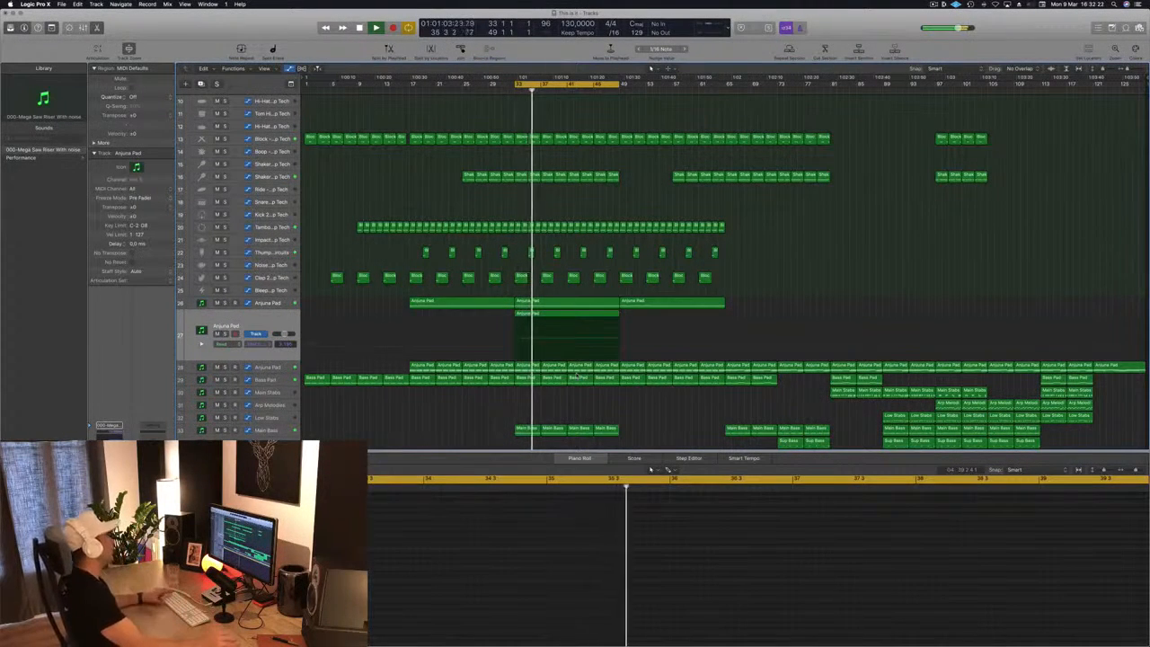
{"action": "scroll", "coordinate": [583, 386], "scroll_direction": "up", "scroll_amount": 1}
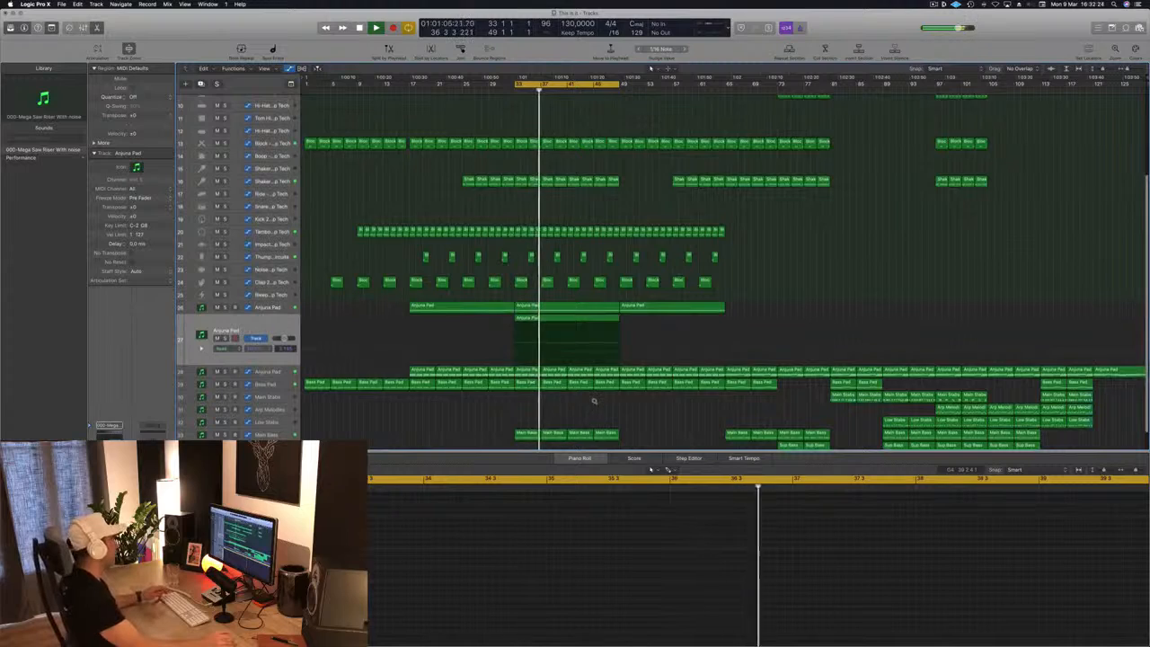
{"action": "scroll", "coordinate": [594, 400], "scroll_direction": "down", "scroll_amount": 2}
{"action": "scroll", "coordinate": [660, 381], "scroll_direction": "down", "scroll_amount": 1}
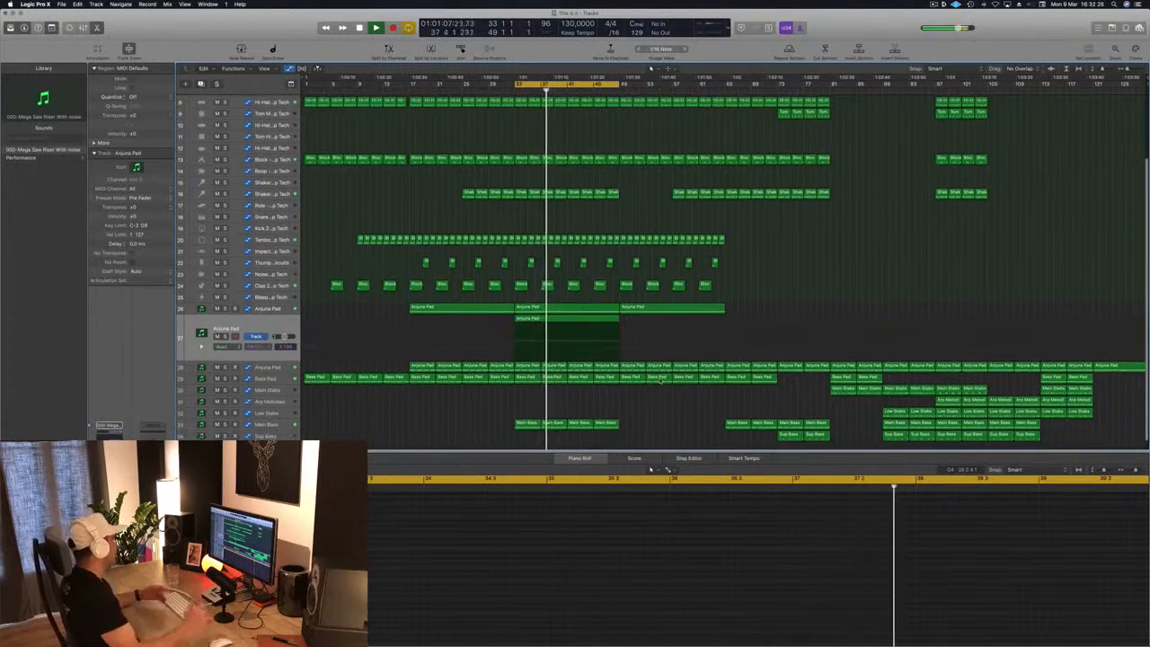
{"action": "scroll", "coordinate": [655, 396], "scroll_direction": "down", "scroll_amount": 2}
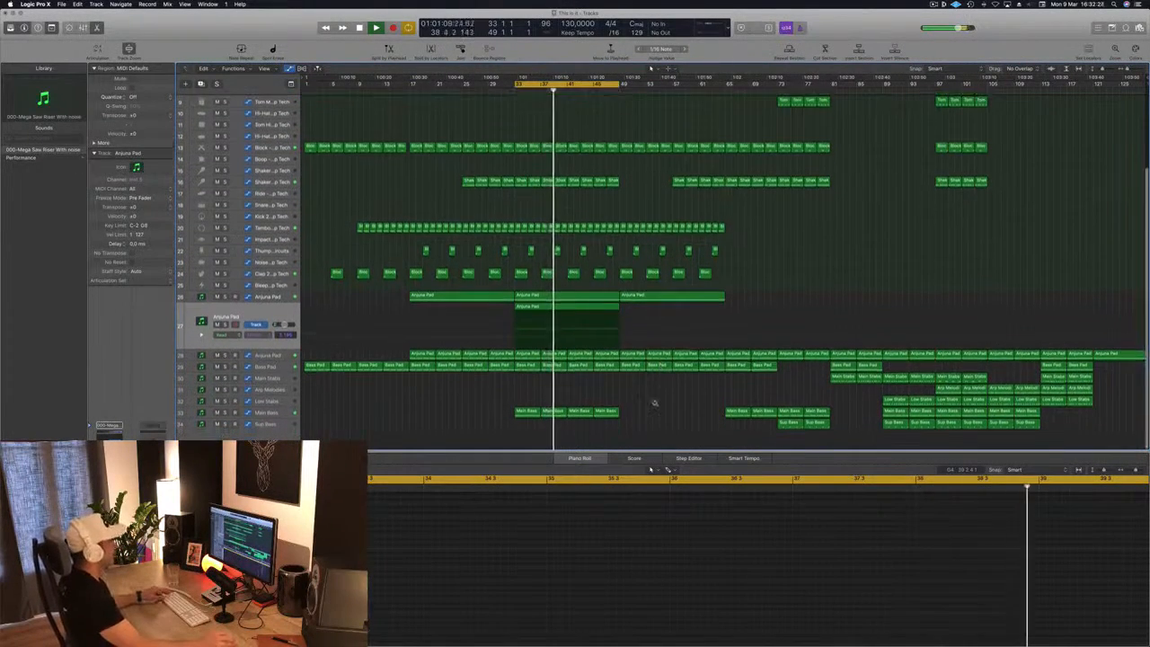
{"action": "scroll", "coordinate": [660, 395], "scroll_direction": "down", "scroll_amount": 4}
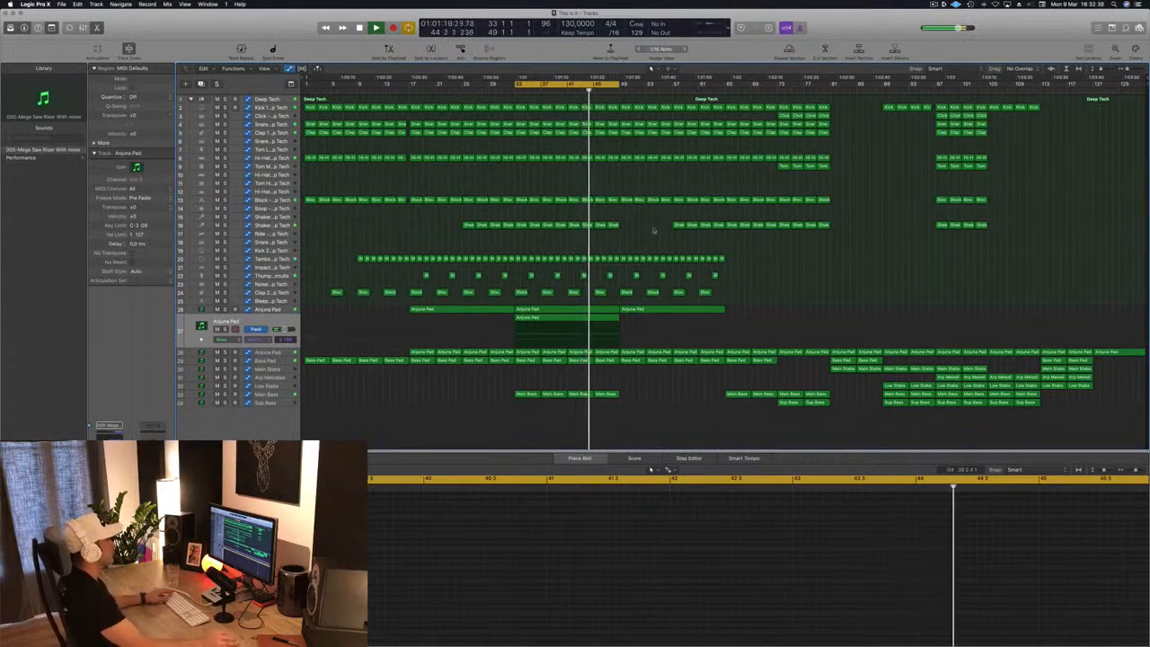
Copy the last Shaker 2 region at bar 47 onto the Snare 3 track and delete all its notes except the final two.
{"action": "left_click", "coordinate": [611, 225]}
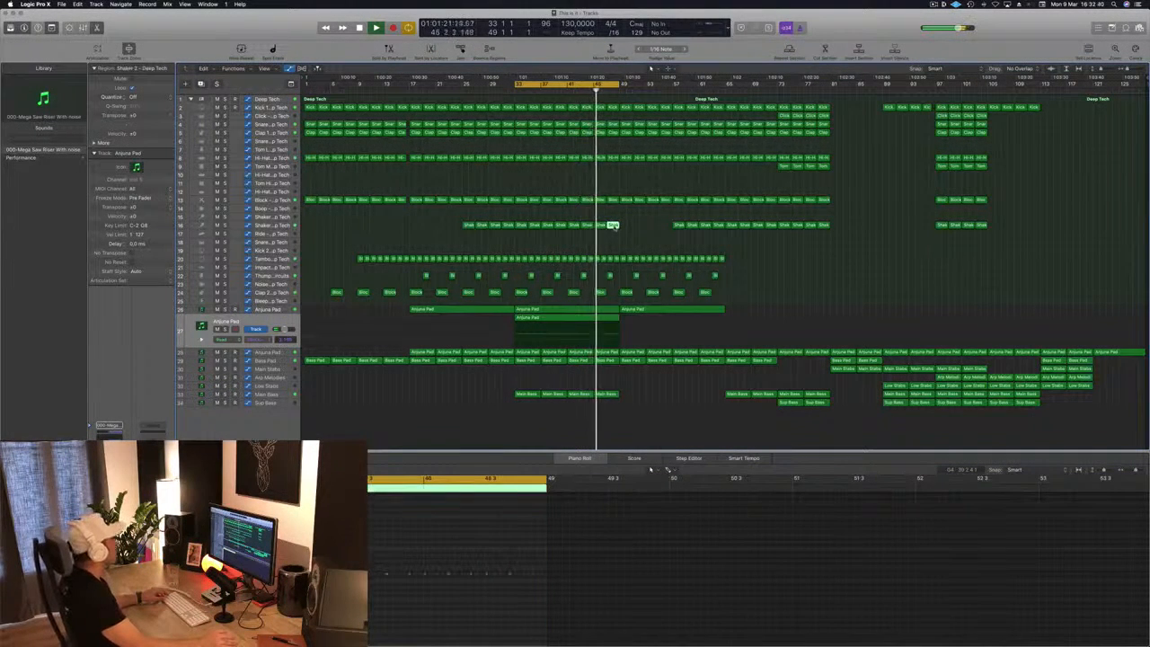
{"action": "left_click_drag", "start_coordinate": [612, 224], "coordinate": [616, 246]}
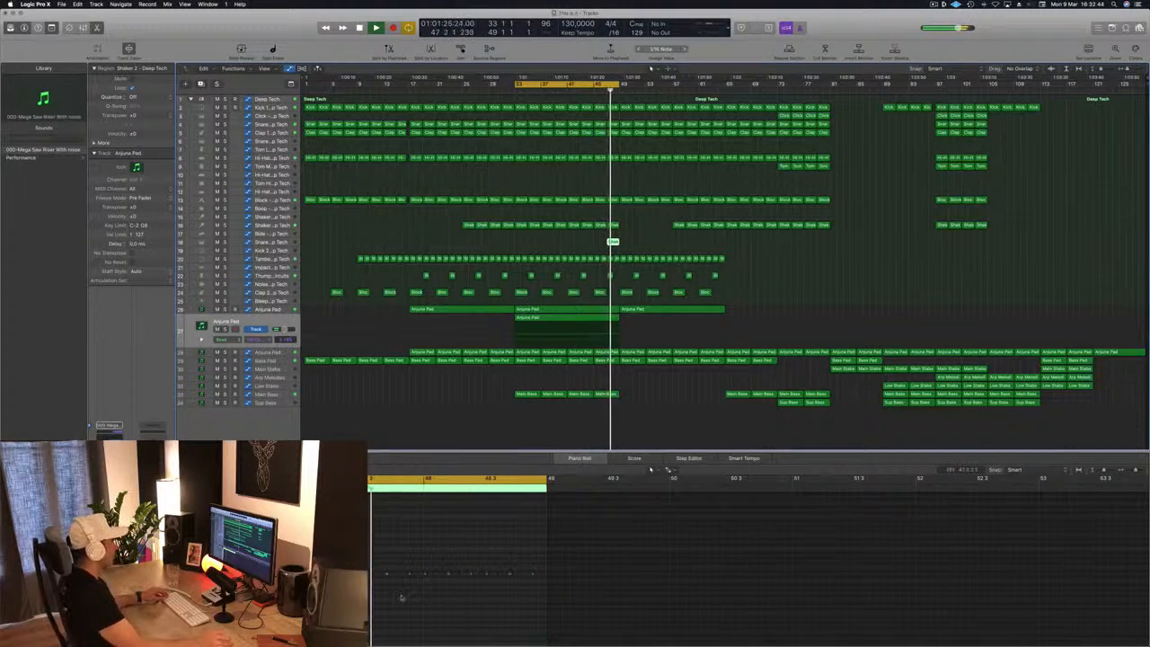
{"action": "scroll", "coordinate": [411, 589], "scroll_direction": "left", "scroll_amount": 6}
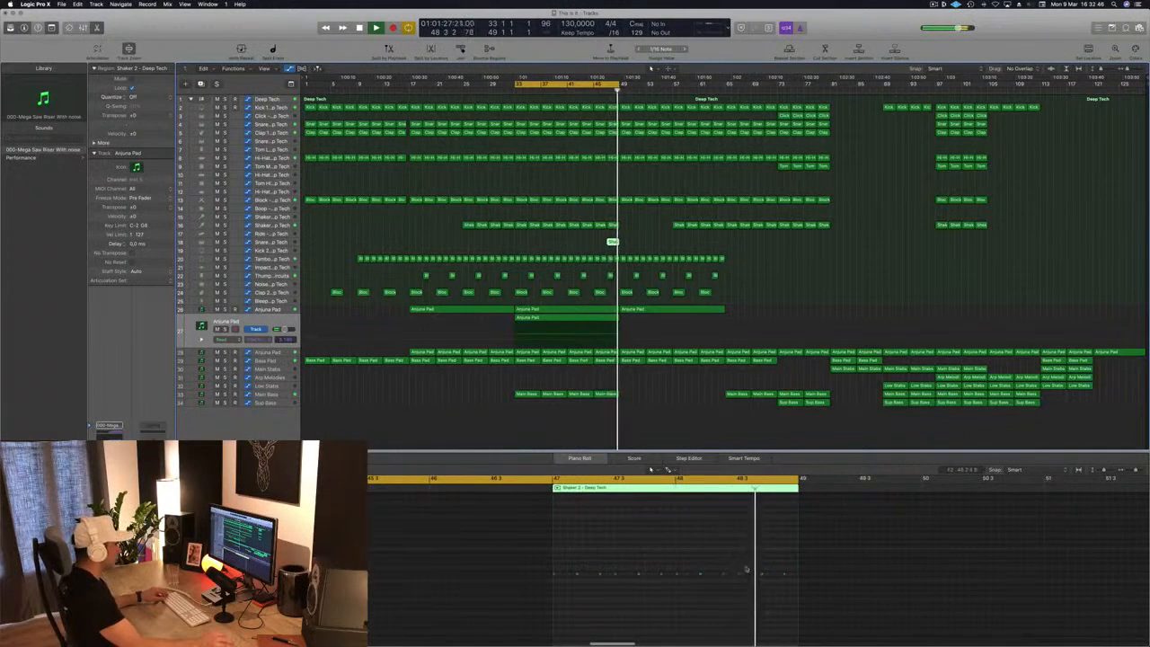
{"action": "left_click_drag", "start_coordinate": [749, 566], "coordinate": [546, 585]}
{"action": "key", "text": "Delete"}
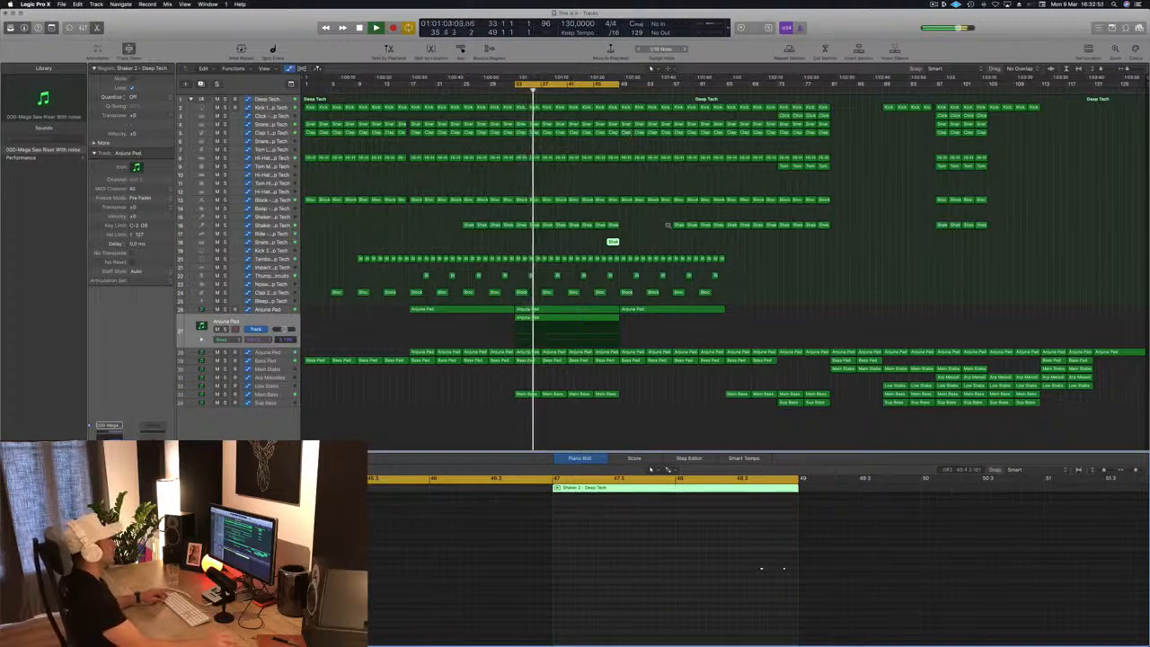
Rework the copied region on the Snare 3 track into three hits on the last three sixteenths of bar 48.
{"action": "scroll", "coordinate": [667, 225], "scroll_direction": "up", "scroll_amount": 5}
{"action": "scroll", "coordinate": [669, 225], "scroll_direction": "down", "scroll_amount": 2}
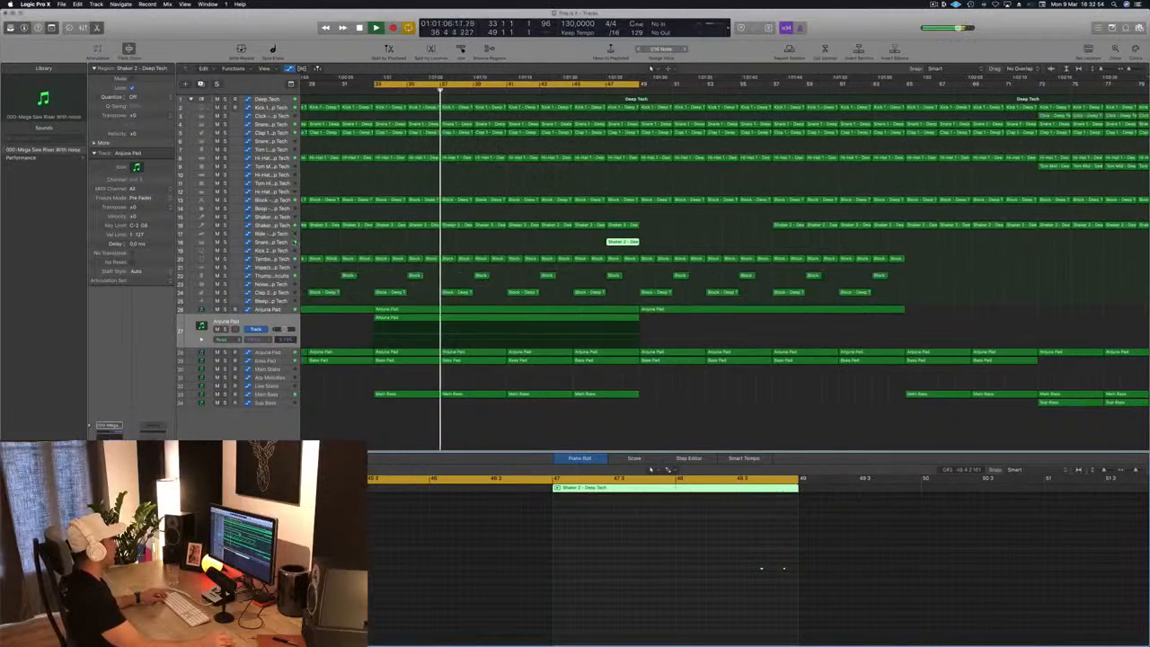
{"action": "left_click", "coordinate": [293, 242]}
{"action": "scroll", "coordinate": [753, 547], "scroll_direction": "up", "scroll_amount": 3}
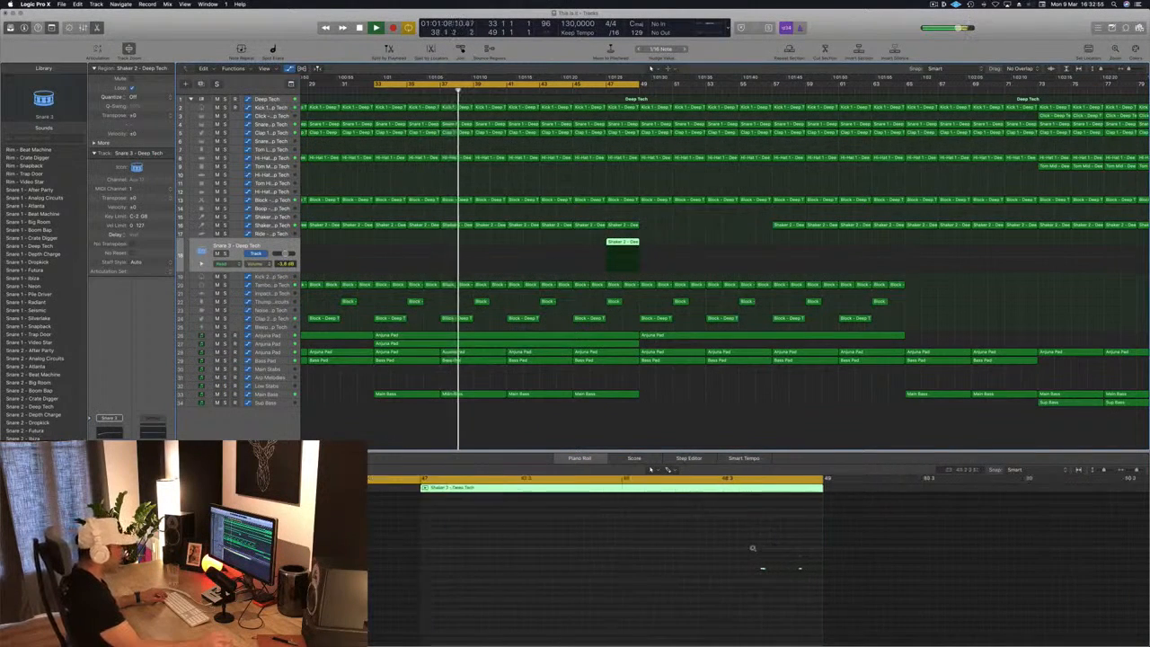
{"action": "scroll", "coordinate": [753, 547], "scroll_direction": "up", "scroll_amount": 3}
{"action": "scroll", "coordinate": [792, 559], "scroll_direction": "right", "scroll_amount": 1}
{"action": "left_click", "coordinate": [778, 569]}
{"action": "left_click", "coordinate": [741, 570]}
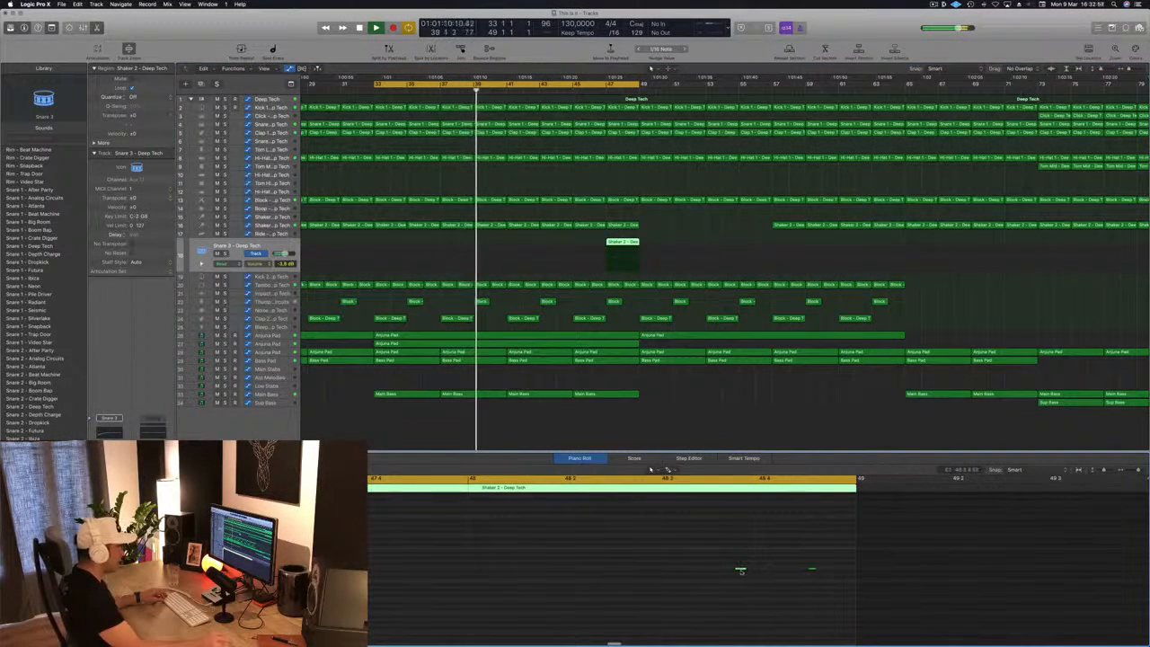
{"action": "left_click_drag", "start_coordinate": [741, 570], "coordinate": [831, 571]}
{"action": "left_click", "coordinate": [740, 570]}
{"action": "key", "text": "Delete"}
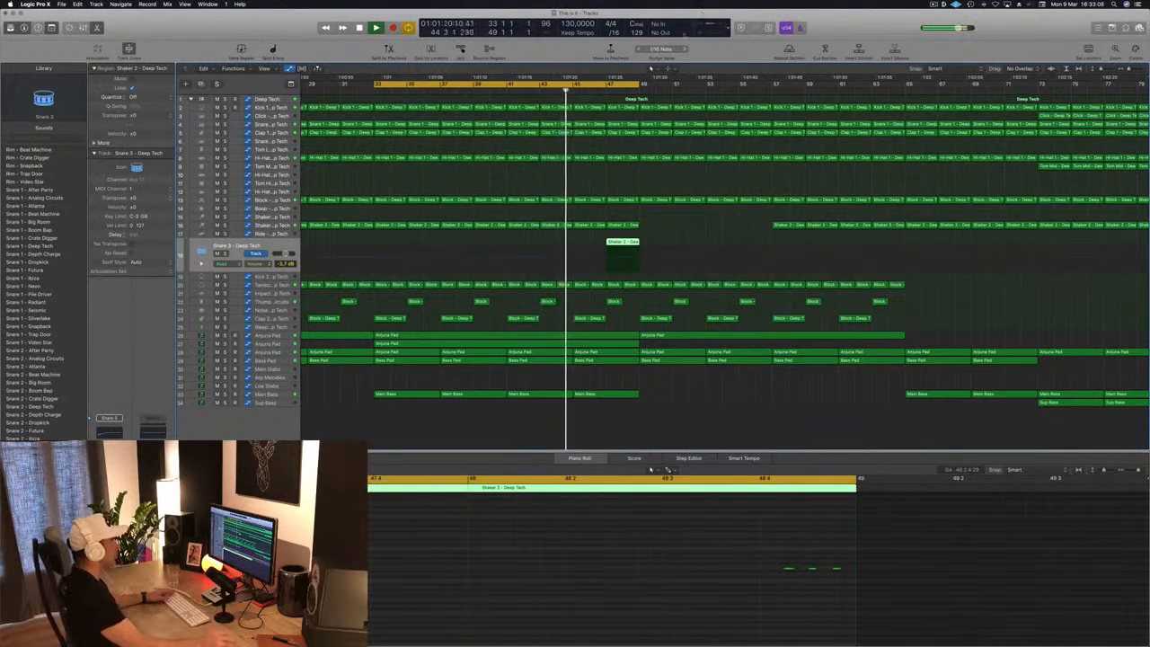
Extend the end of the cycle range to bar 51 and set the Snare 3 track volume to -1.1 dB.
{"action": "left_click_drag", "start_coordinate": [639, 83], "coordinate": [672, 90]}
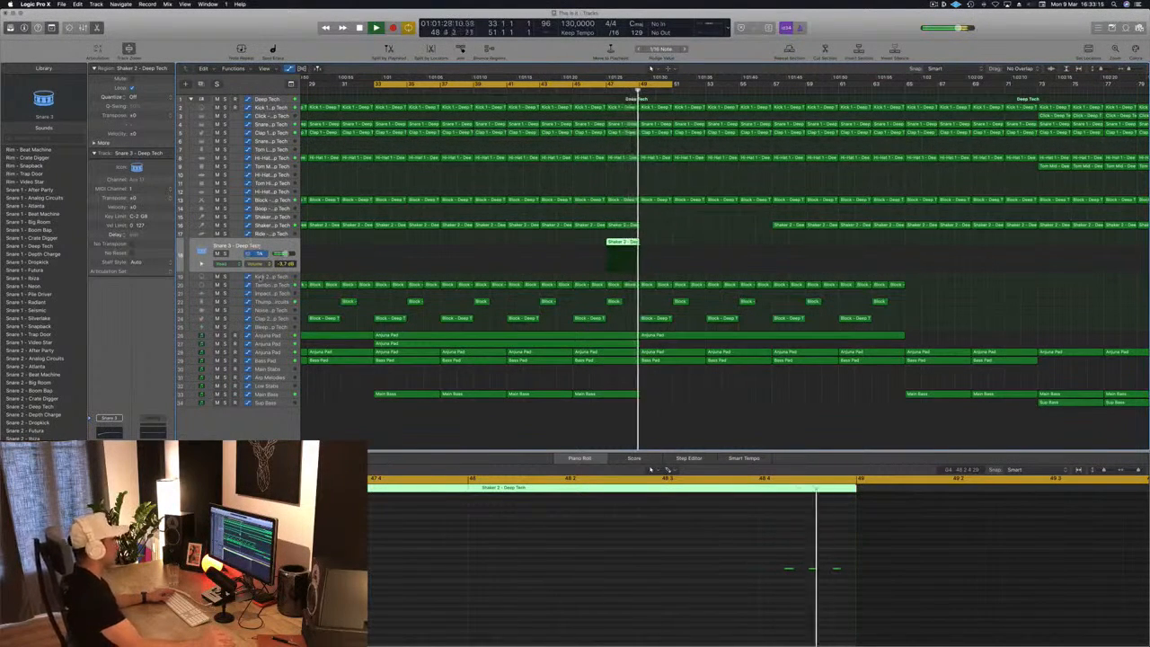
{"action": "key", "text": "comma"}
{"action": "key", "text": "comma"}
{"action": "key", "text": "comma"}
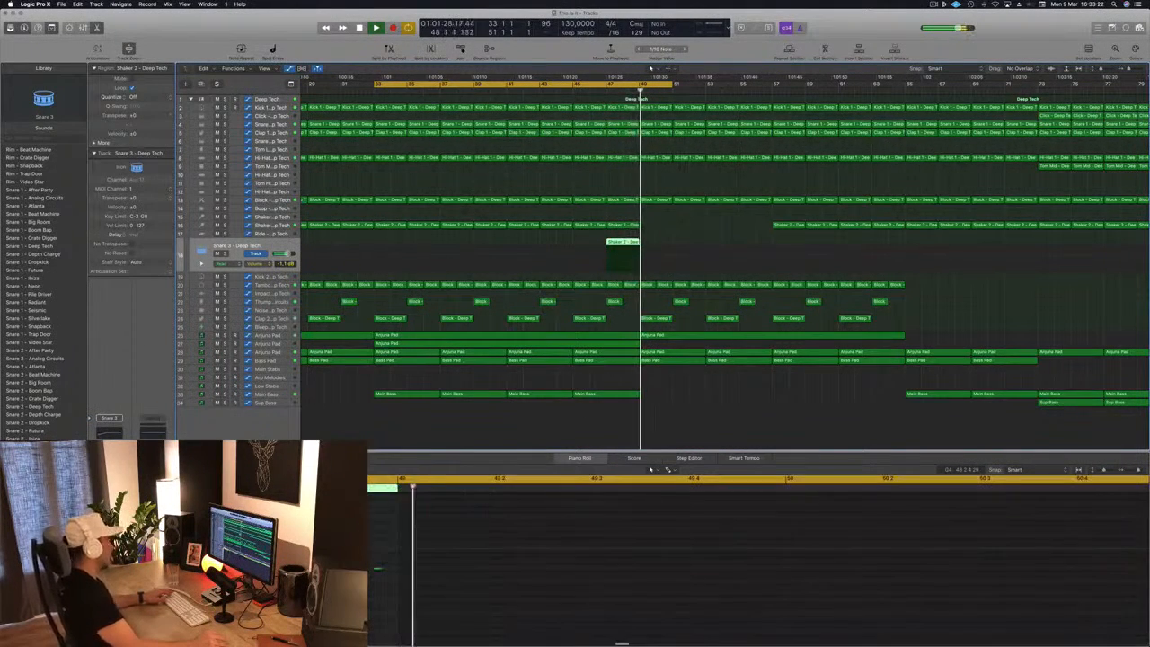
Replay the section from bar 33 to judge the new snare fill within the full arrangement.
{"action": "scroll", "coordinate": [682, 220], "scroll_direction": "left", "scroll_amount": 2}
{"action": "key", "text": "Return"}
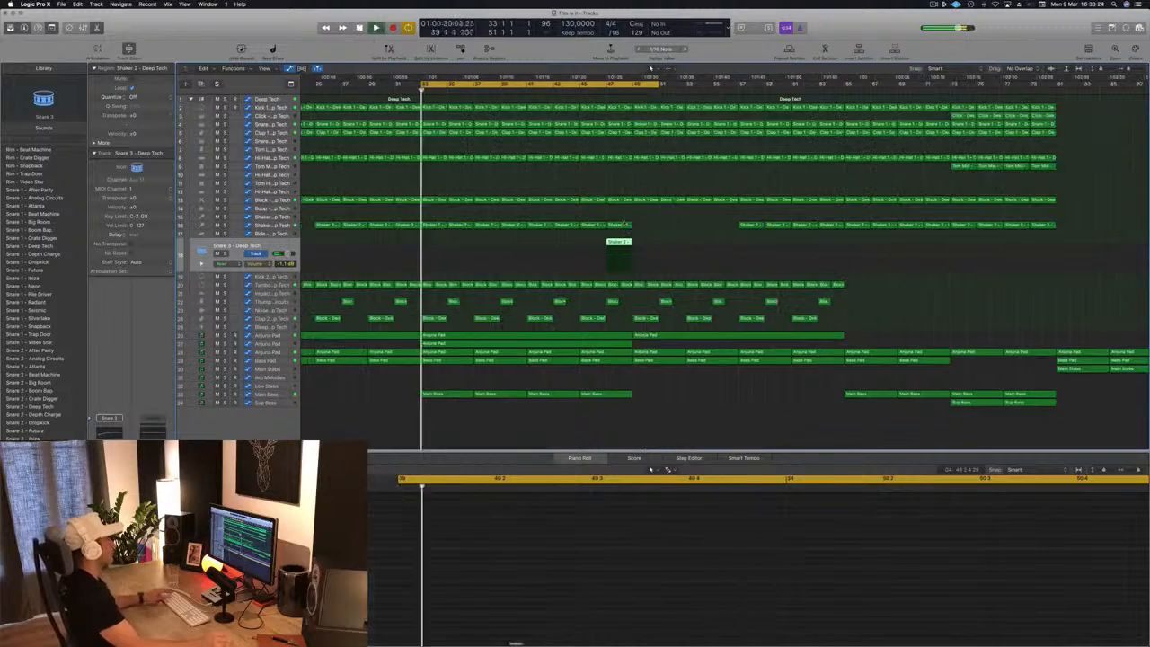
{"action": "scroll", "coordinate": [622, 219], "scroll_direction": "left", "scroll_amount": 5}
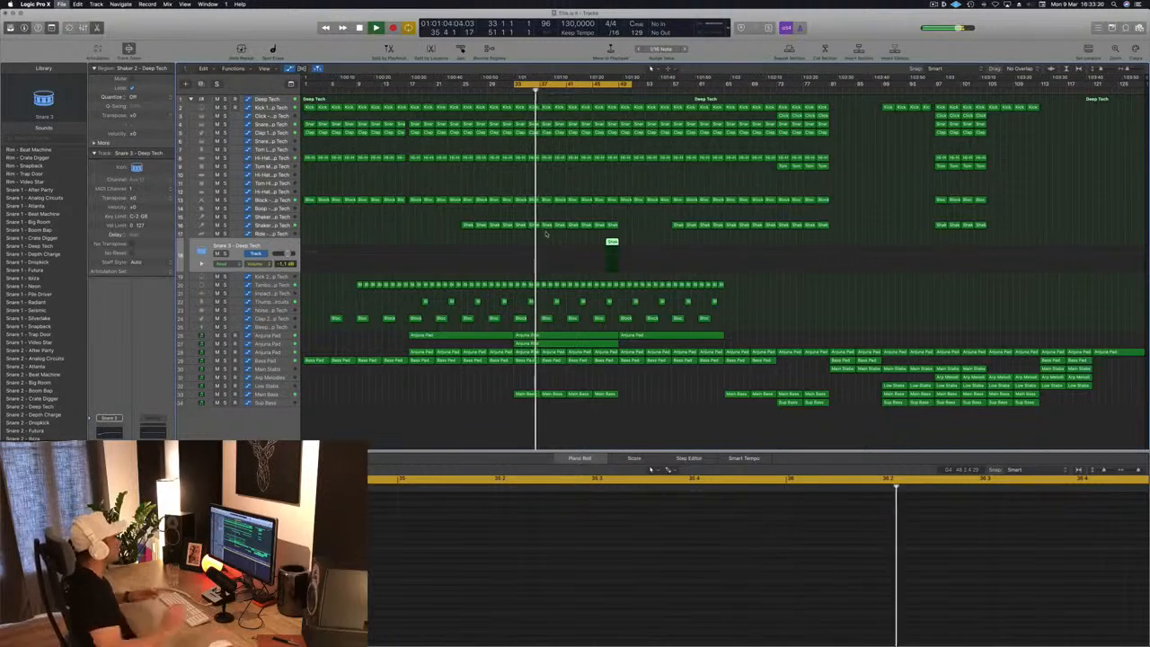
{"action": "key", "text": "Return"}
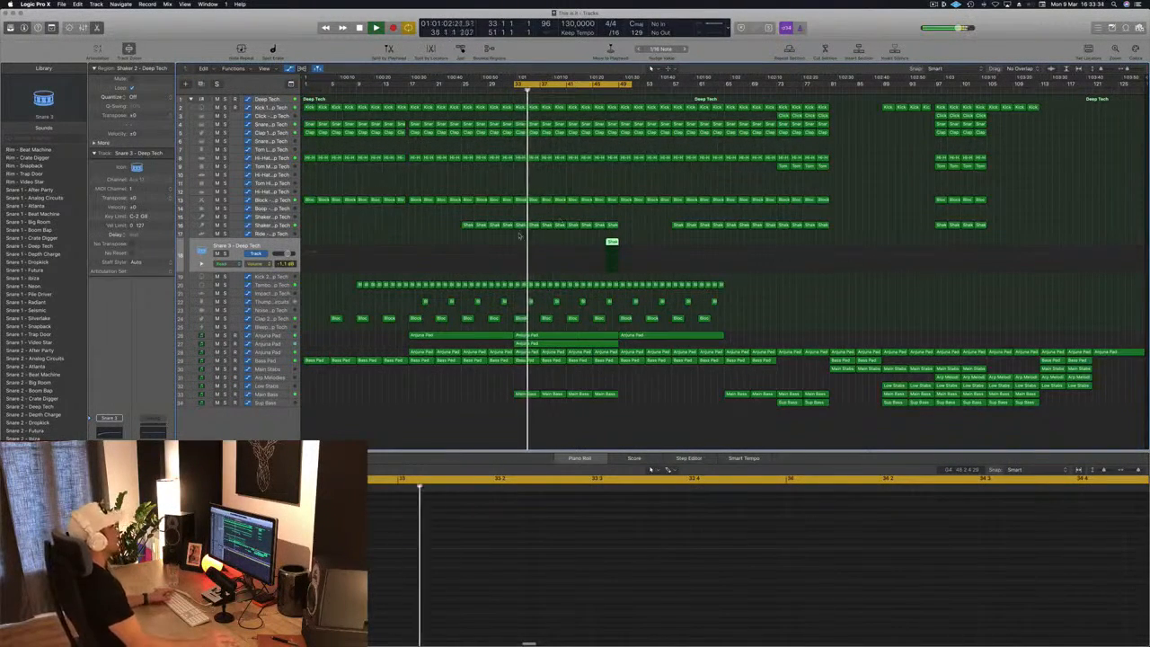
{"action": "left_click", "coordinate": [420, 232]}
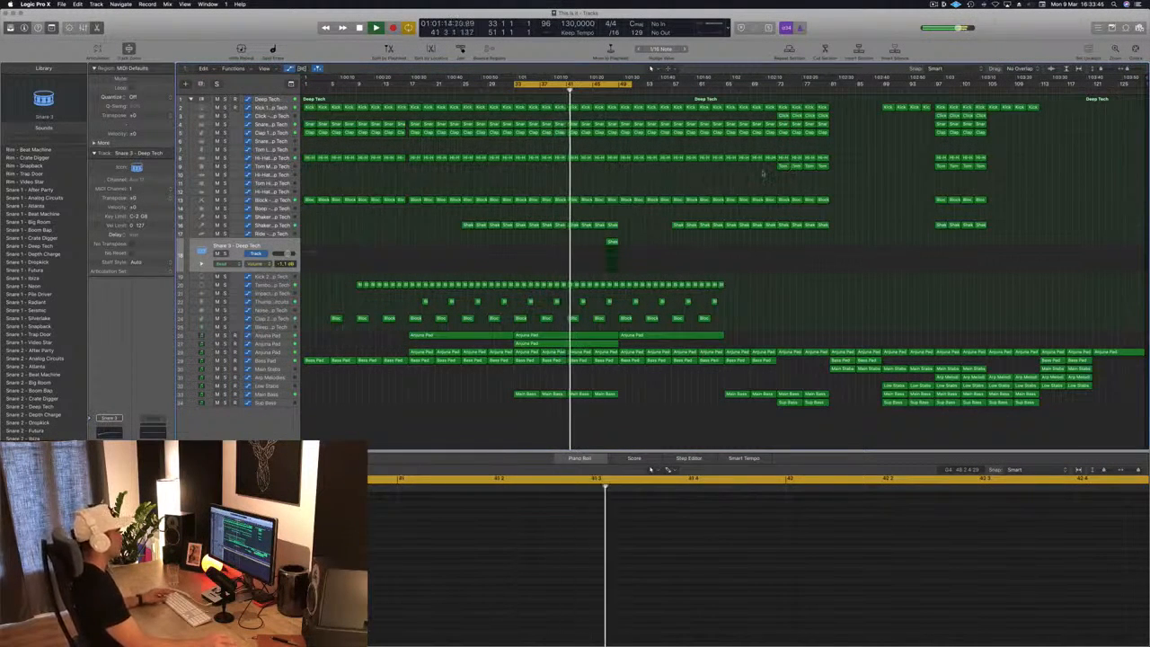
Copy the four Tom Mid regions from bars 73–81 to bars 41–49 and play the passage with the toms added.
{"action": "left_click_drag", "start_coordinate": [772, 173], "coordinate": [576, 171]}
{"action": "key", "text": "space"}
{"action": "left_click", "coordinate": [518, 194]}
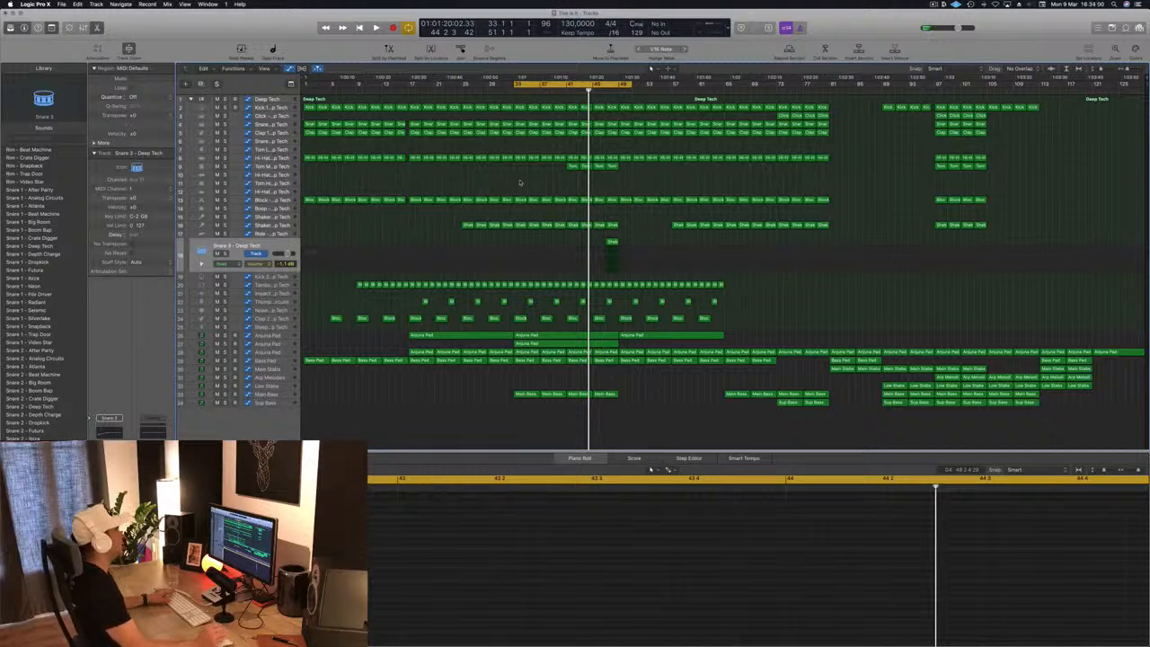
{"action": "key", "text": "space"}
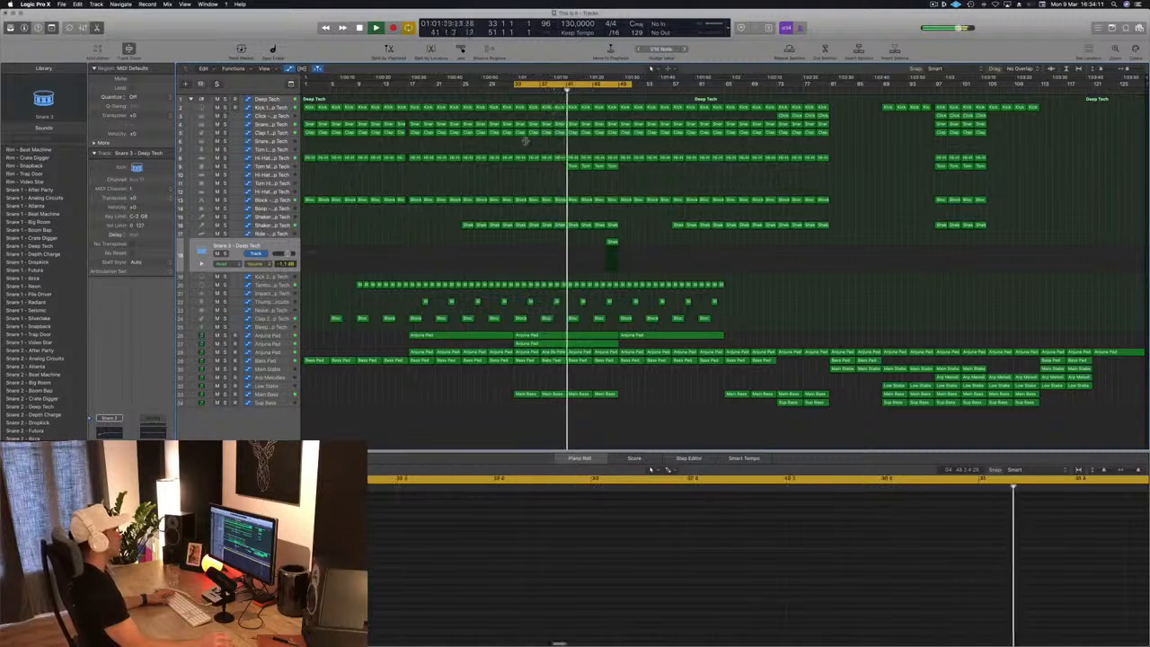
{"action": "left_click", "coordinate": [276, 167]}
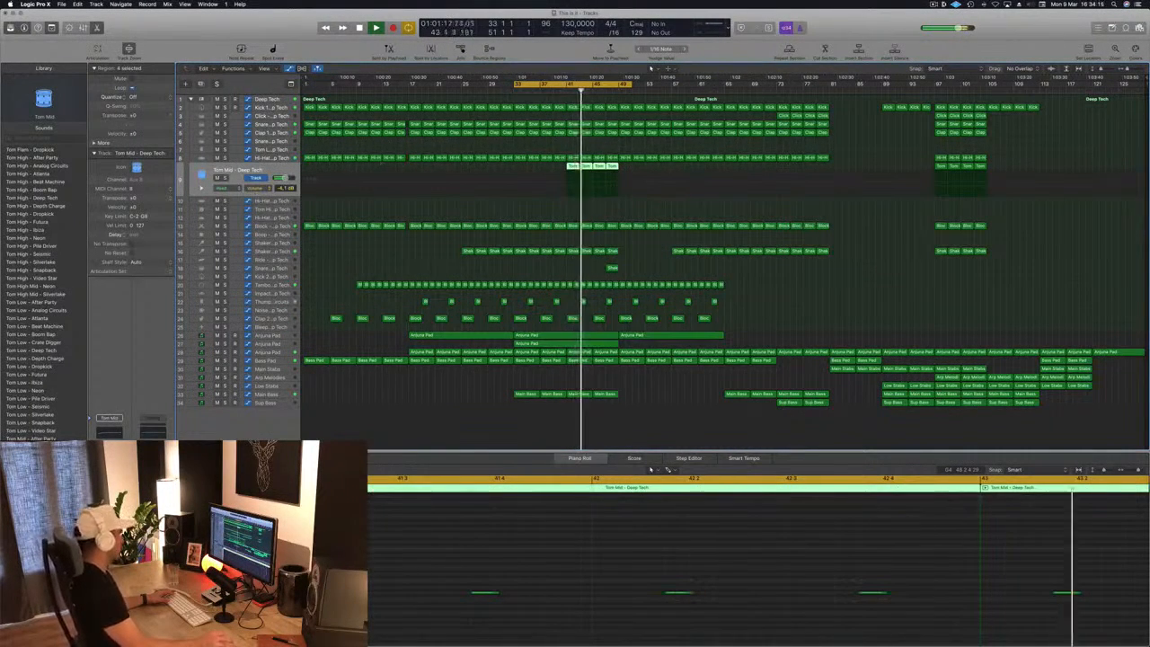
{"action": "left_click", "coordinate": [549, 212]}
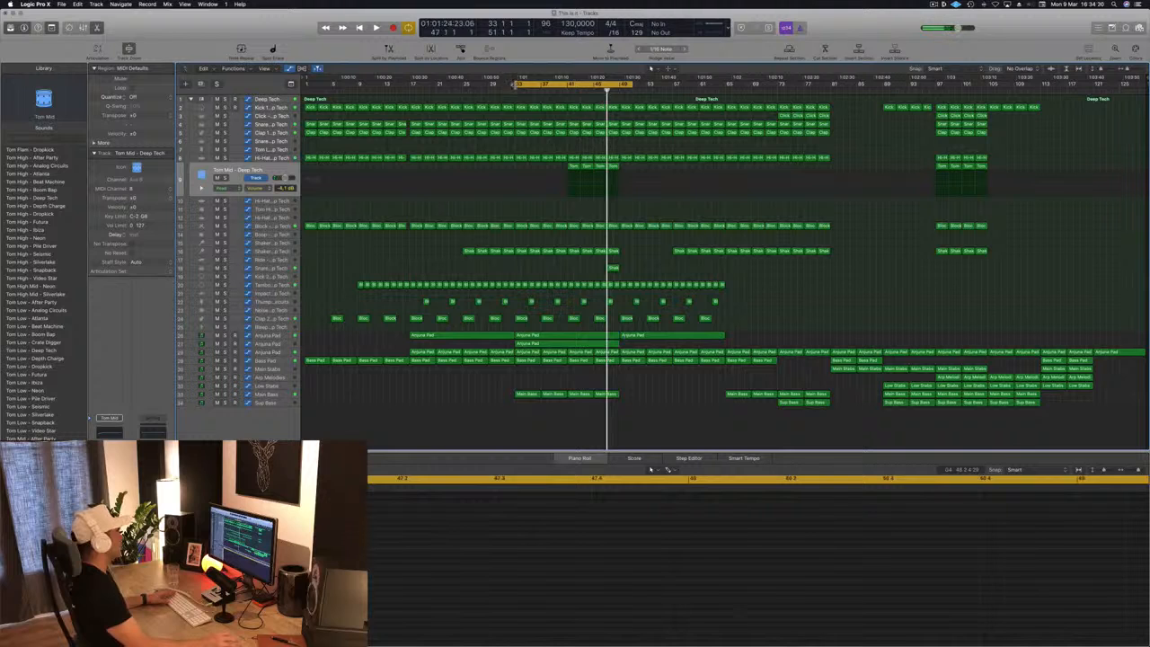
Start the cycle range at bar 47 and replace the Snare 3 fill sound with the Snare 1 - Big Room patch.
{"action": "left_click_drag", "start_coordinate": [515, 85], "coordinate": [607, 92]}
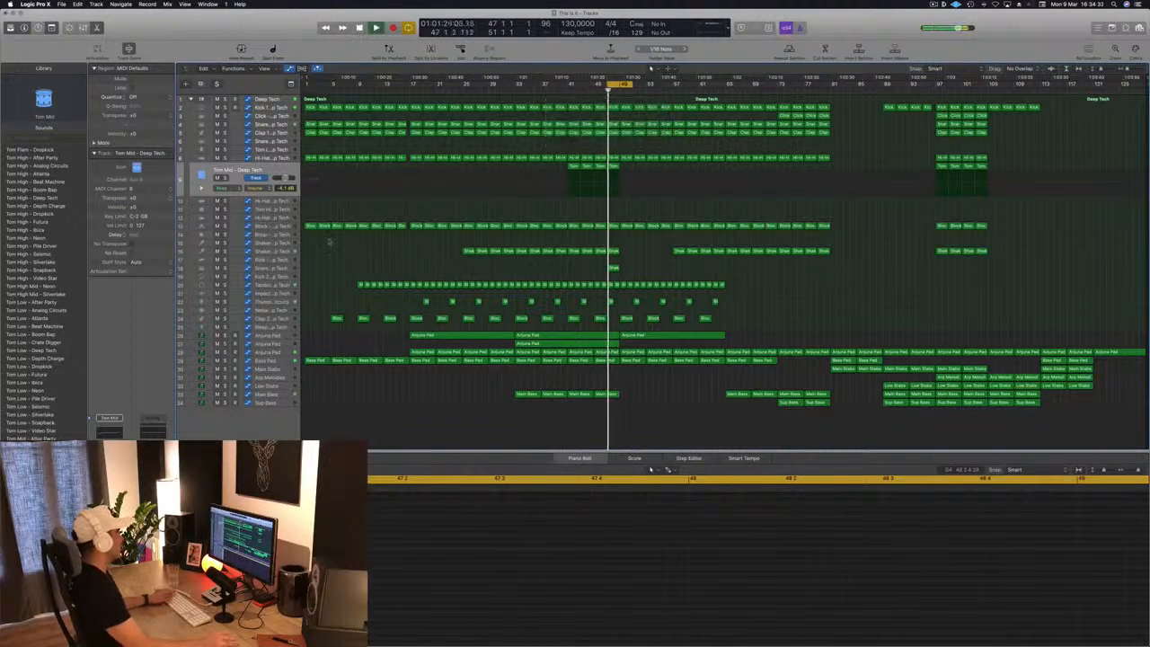
{"action": "left_click", "coordinate": [288, 259]}
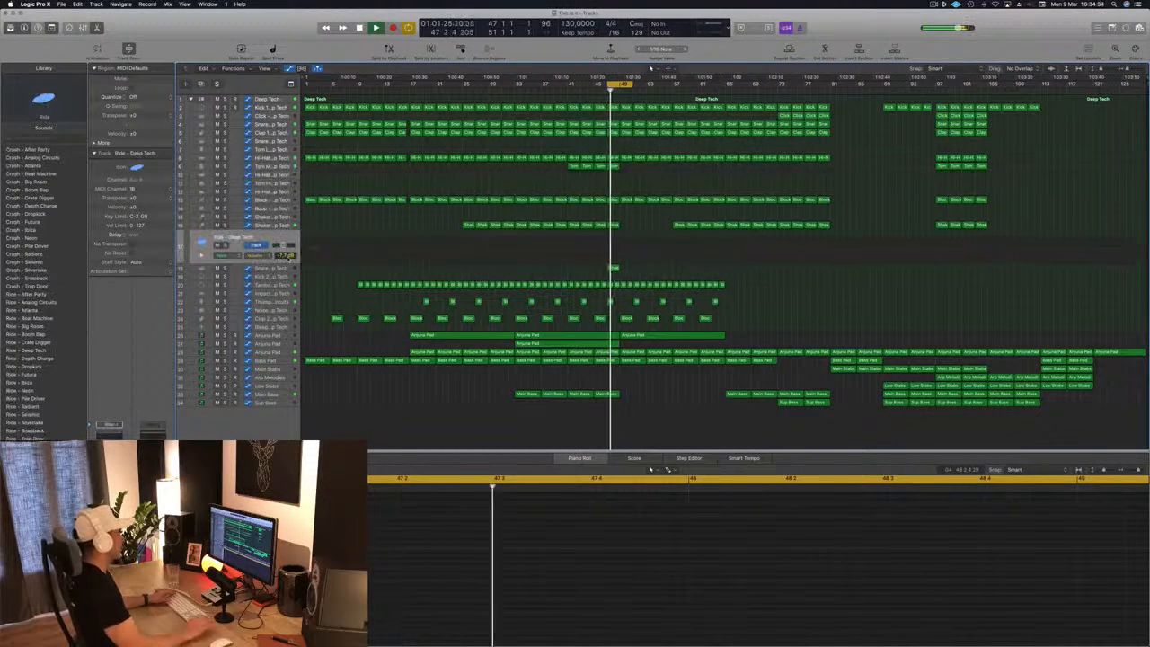
{"action": "left_click", "coordinate": [290, 268]}
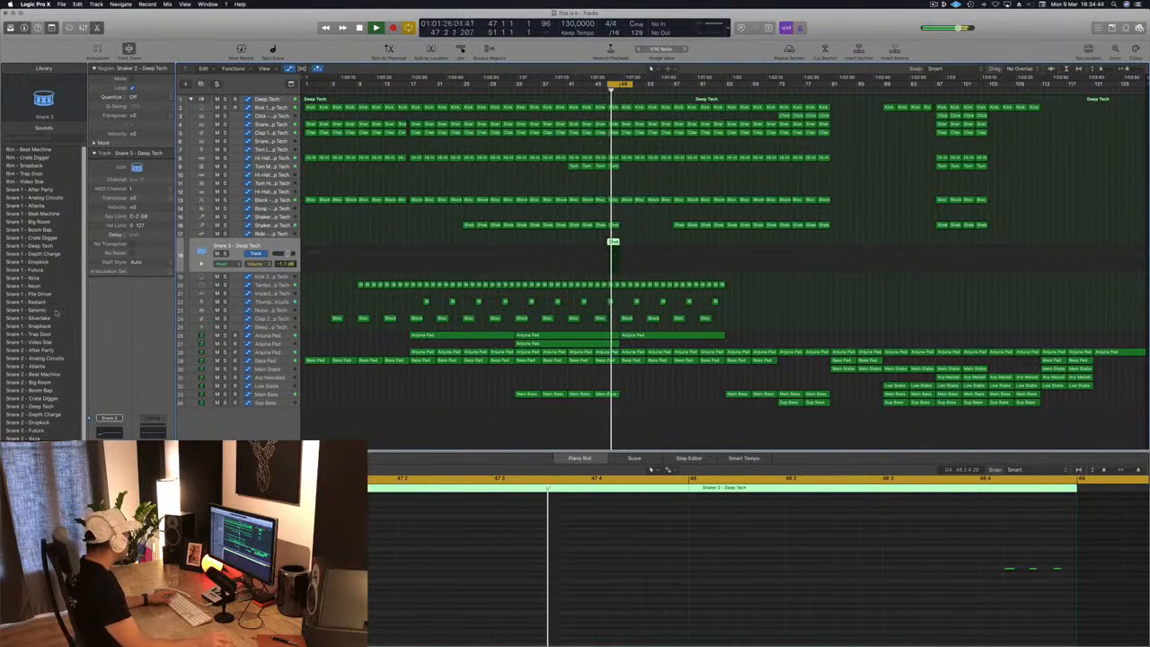
{"action": "left_click", "coordinate": [42, 221]}
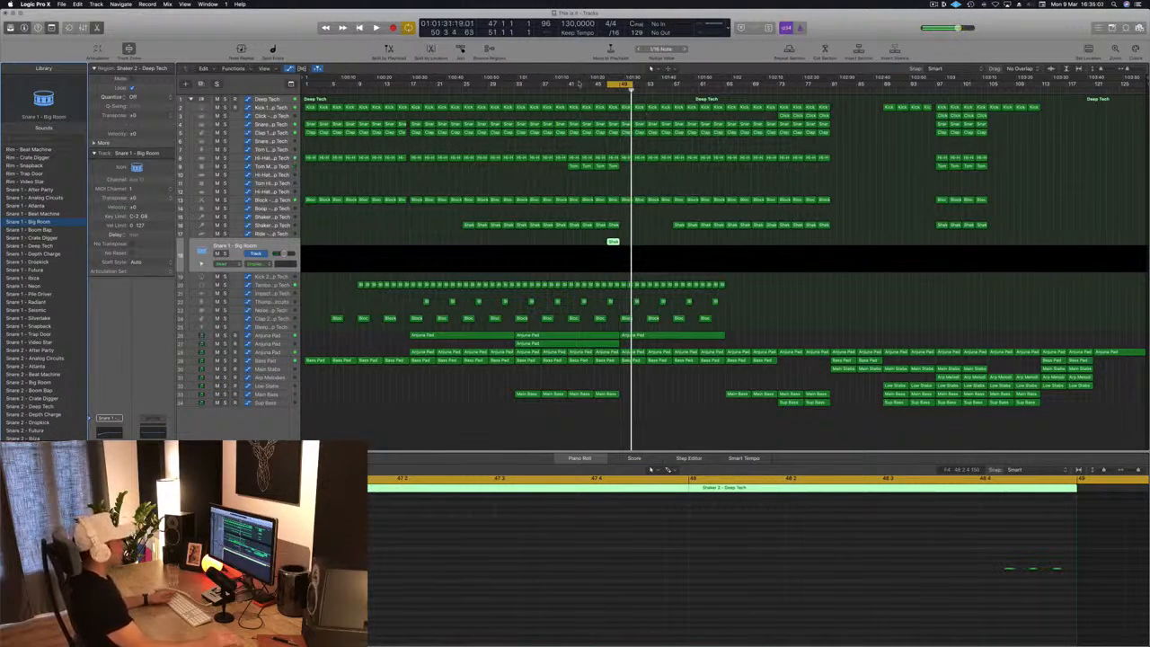
Set the cycle range to bars 49 to 53 and listen to the section again from around bar 33.
{"action": "left_click_drag", "start_coordinate": [631, 86], "coordinate": [634, 87]}
{"action": "key", "text": "space"}
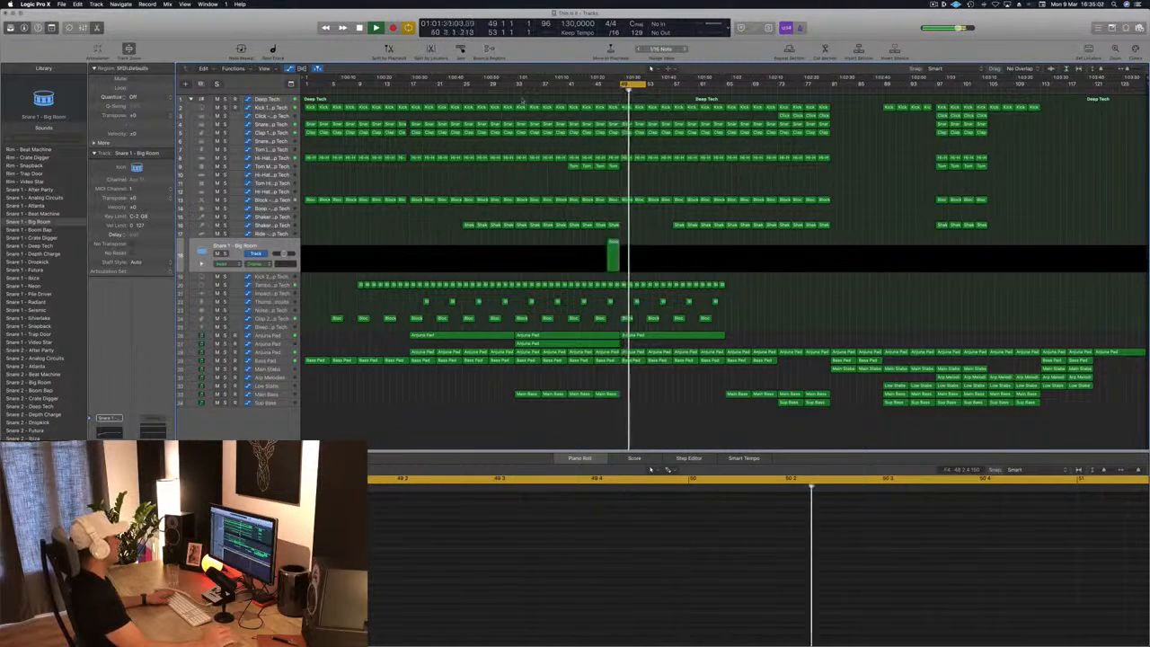
{"action": "left_click", "coordinate": [506, 90]}
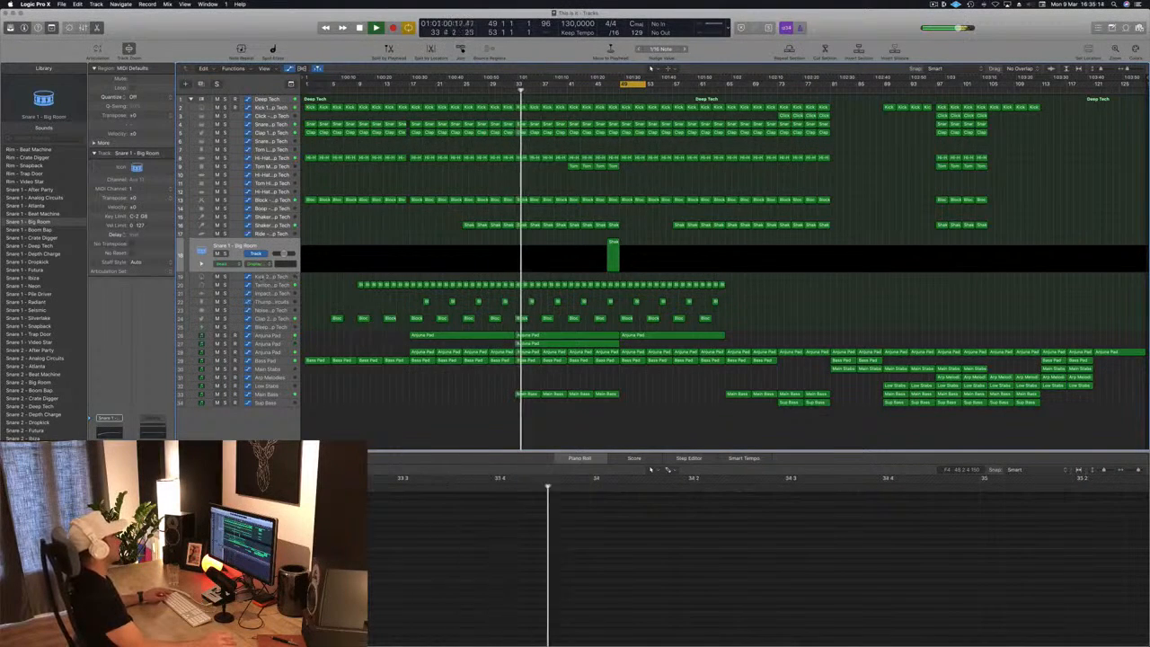
Delete the snare, clap, hi-hat and block regions between bars 49 and 57, keeping the main kick.
{"action": "key", "text": "Down"}
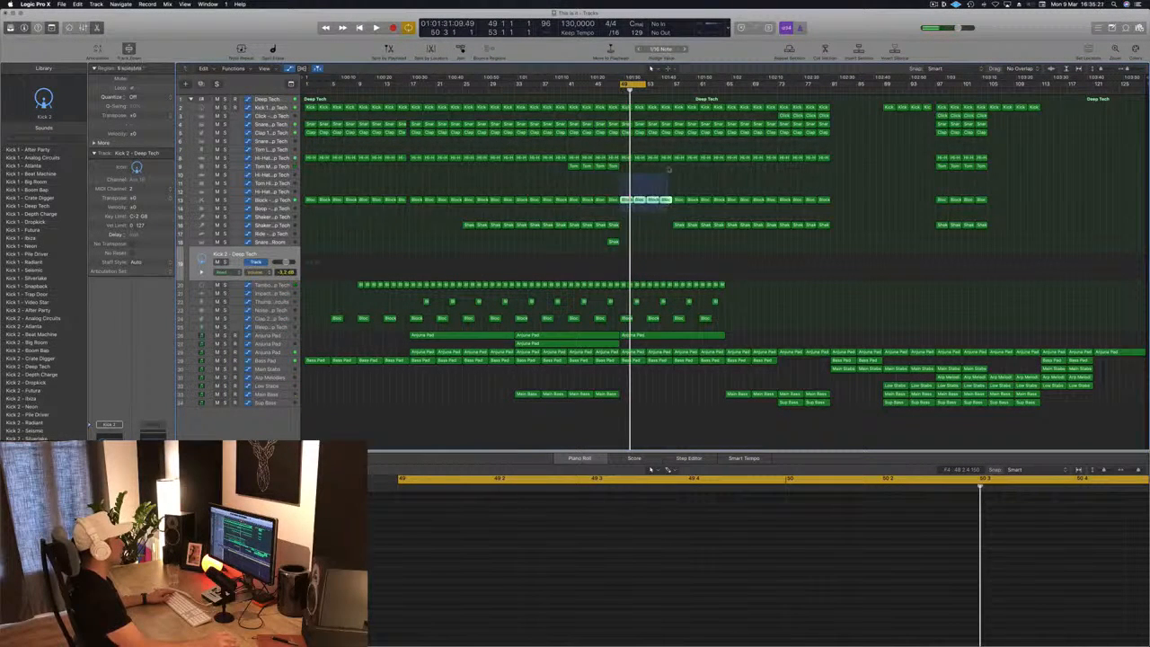
{"action": "key", "text": "Delete"}
{"action": "key", "text": "space"}
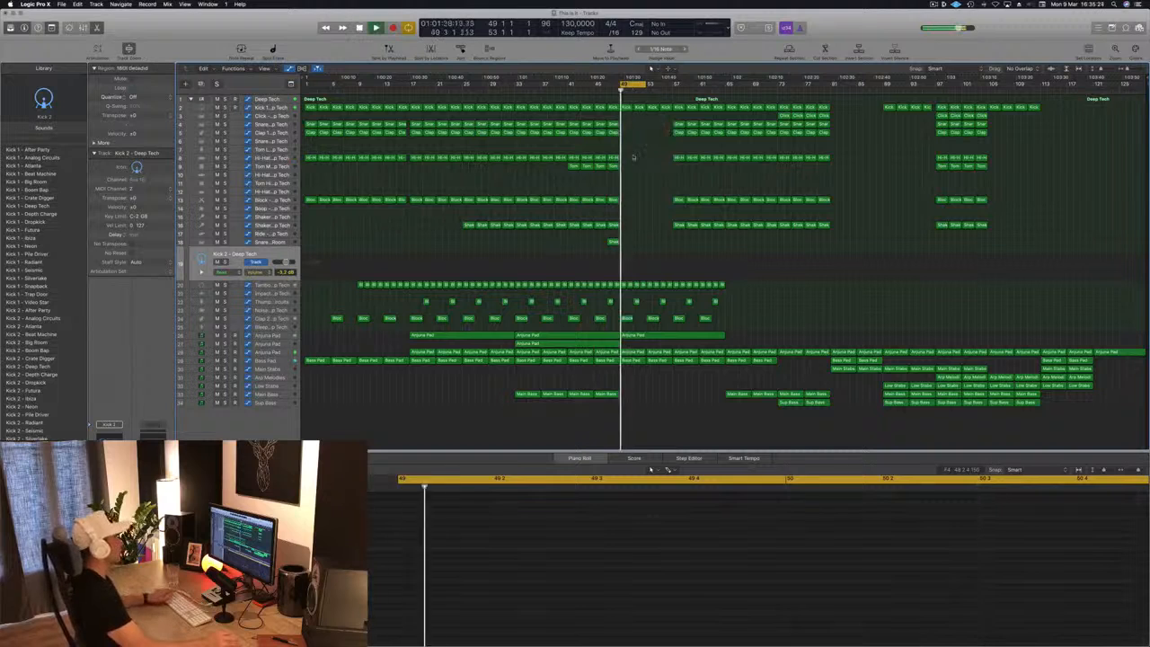
Delete the tambourine regions between bars 49 and 57.
{"action": "left_click", "coordinate": [624, 285]}
{"action": "key", "text": "Delete"}
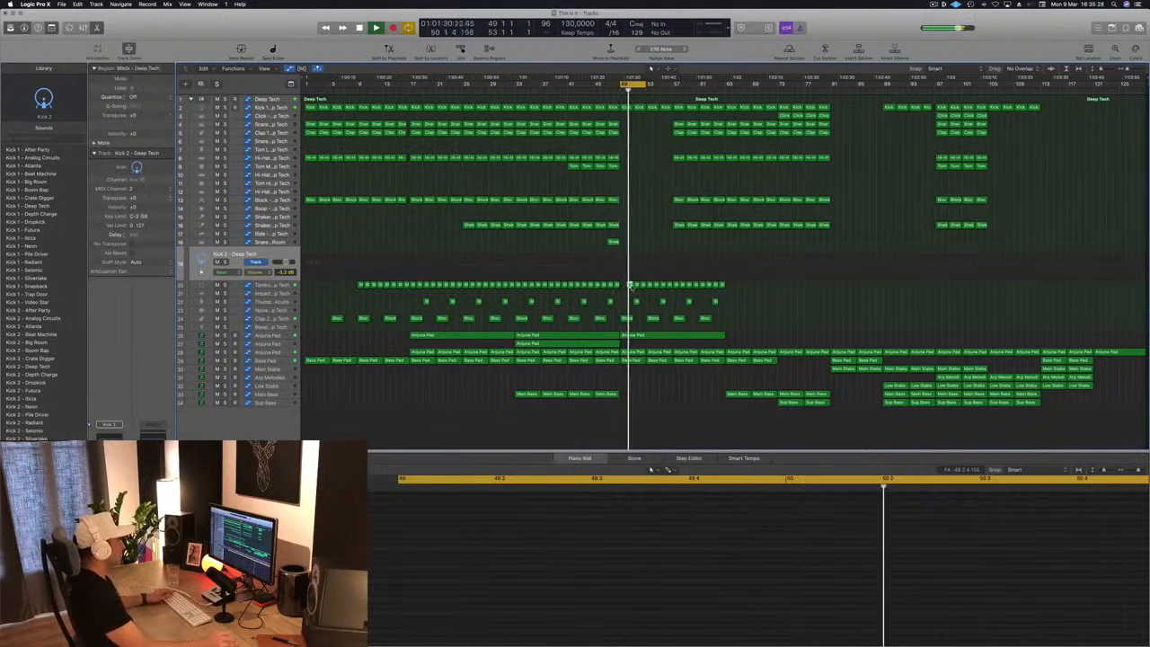
{"action": "left_click_drag", "start_coordinate": [626, 287], "coordinate": [669, 287]}
{"action": "key", "text": "Delete"}
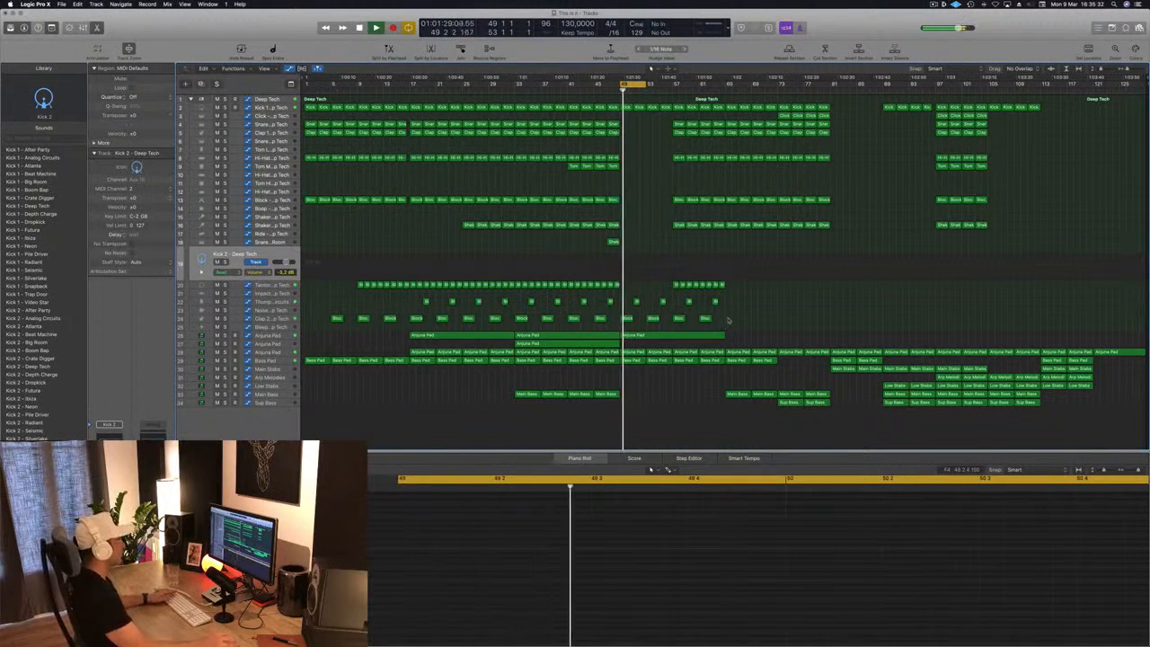
Delete the long riser region starting at bar 49 and the Anjuna Pad and Bass Pad regions in bars 49–65.
{"action": "left_click", "coordinate": [694, 337]}
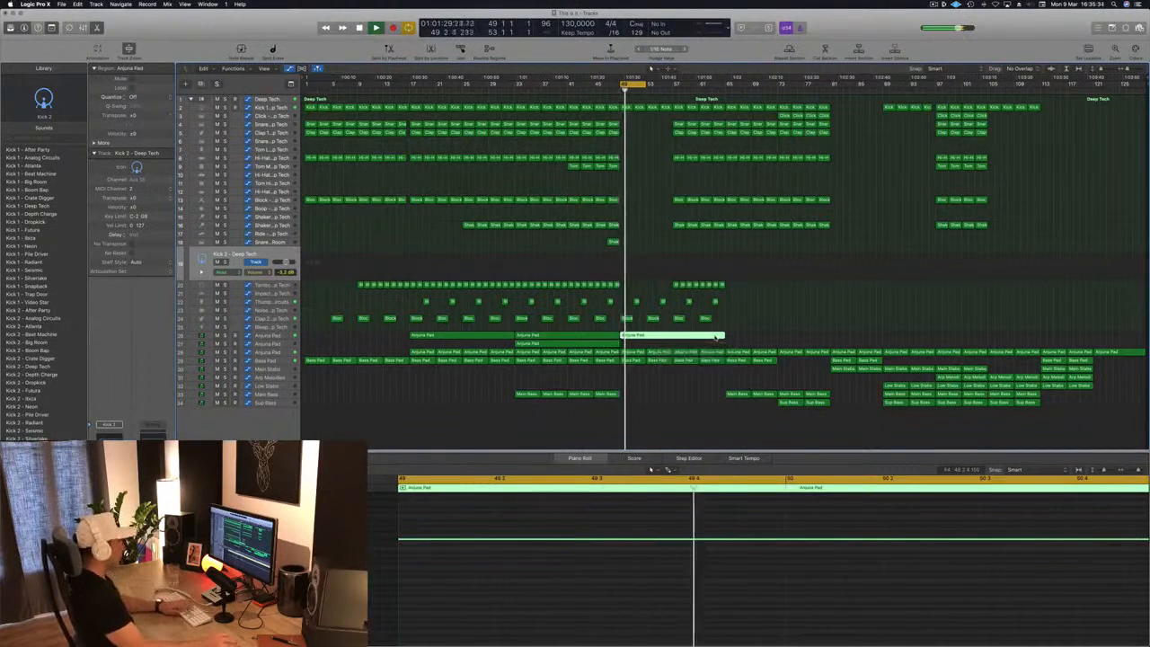
{"action": "key", "text": "Delete"}
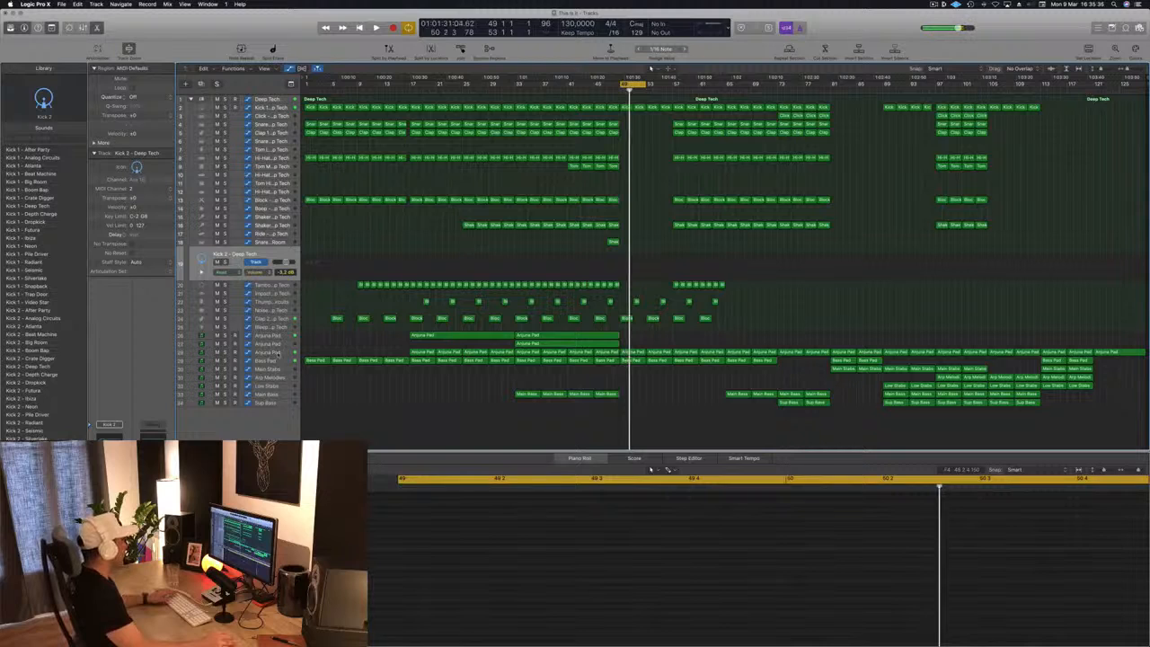
{"action": "left_click", "coordinate": [279, 352]}
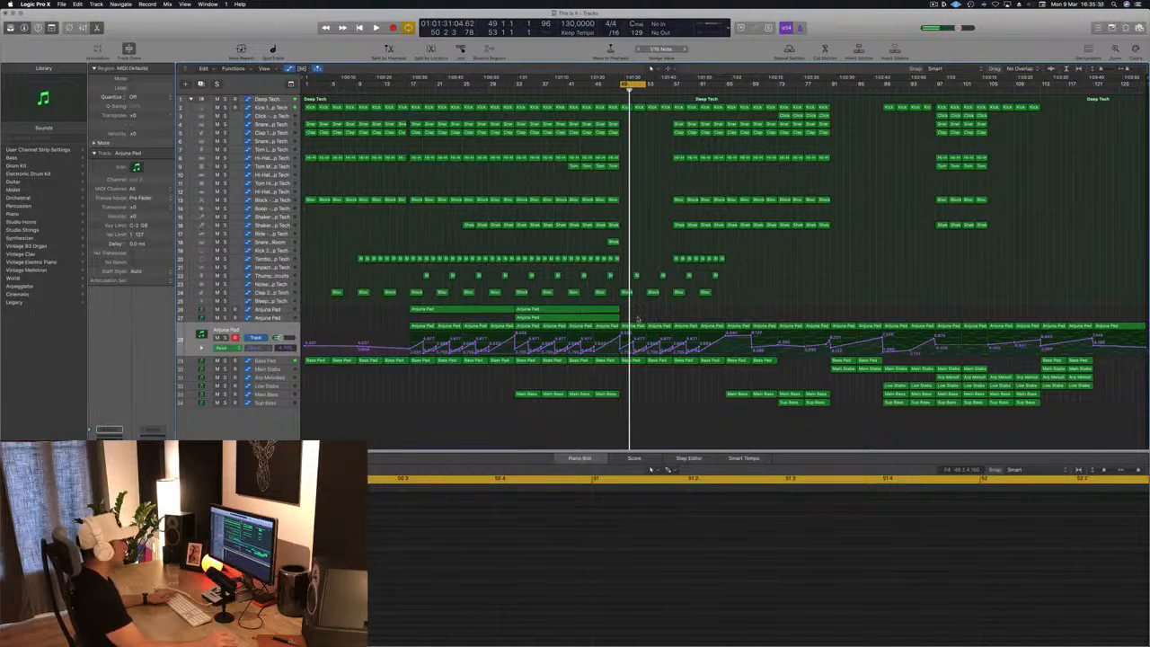
{"action": "key", "text": "Delete"}
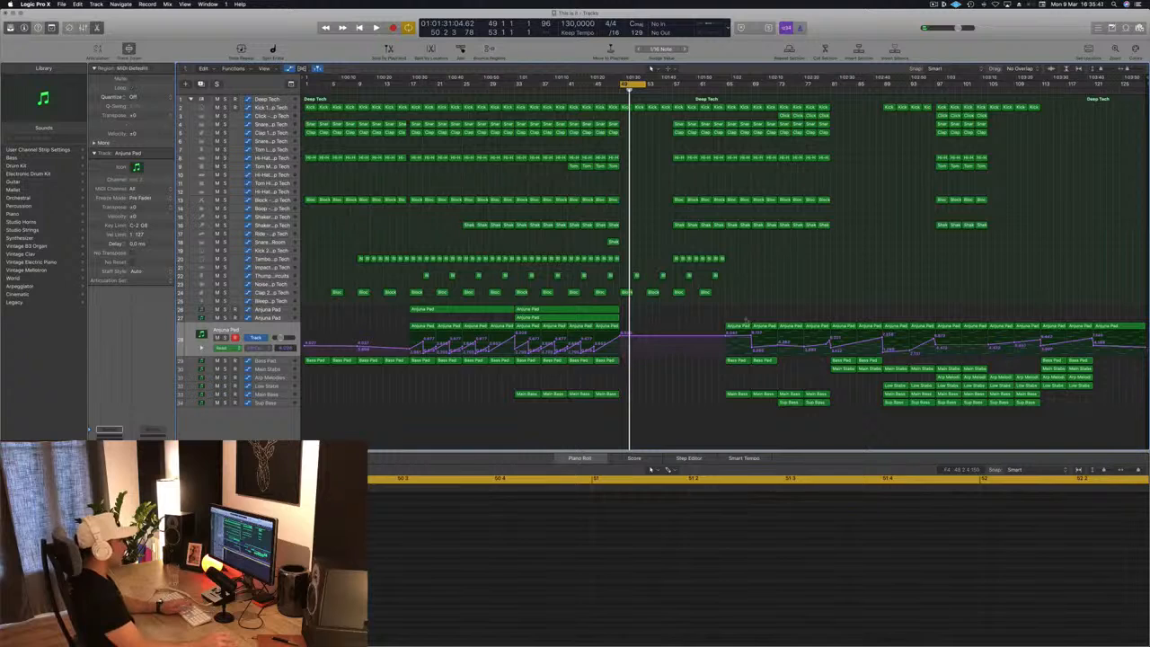
Copy the Anjuna Pad, Bass Pad and Main Bass regions from bars 65–73 to bars 49–57.
{"action": "left_click_drag", "start_coordinate": [763, 364], "coordinate": [634, 333]}
{"action": "left_click", "coordinate": [736, 394]}
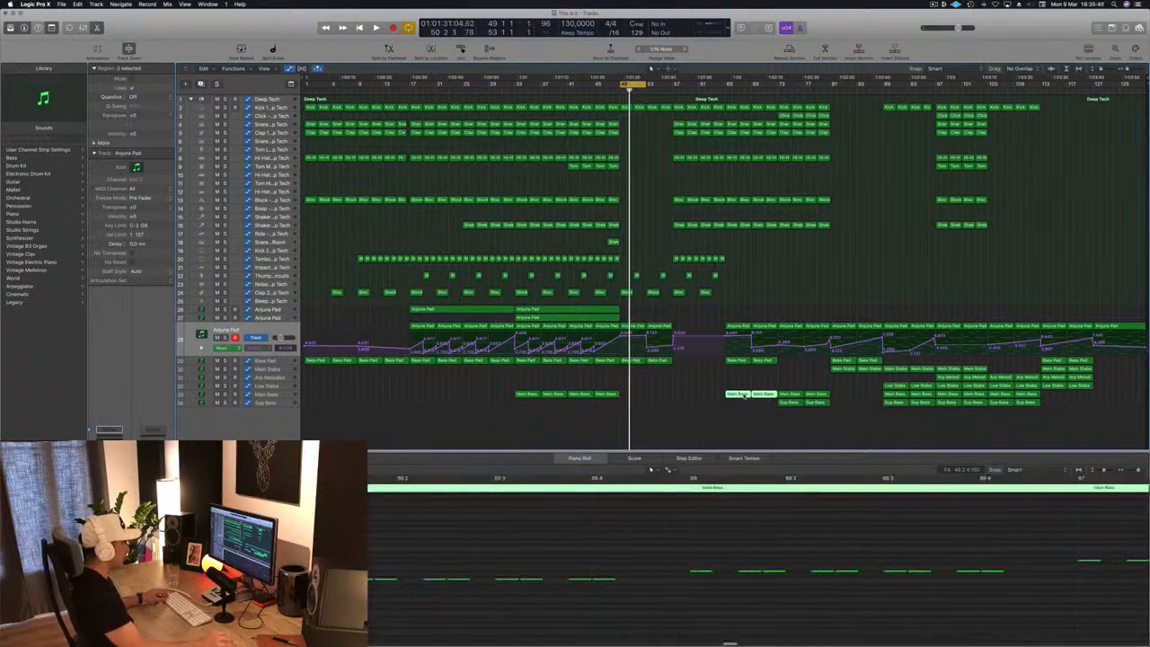
{"action": "left_click_drag", "start_coordinate": [736, 394], "coordinate": [634, 403]}
Copy the two Sup Bass regions from bars 73–81 to bars 49–57 and play the section from bar 49.
{"action": "left_click", "coordinate": [789, 401]}
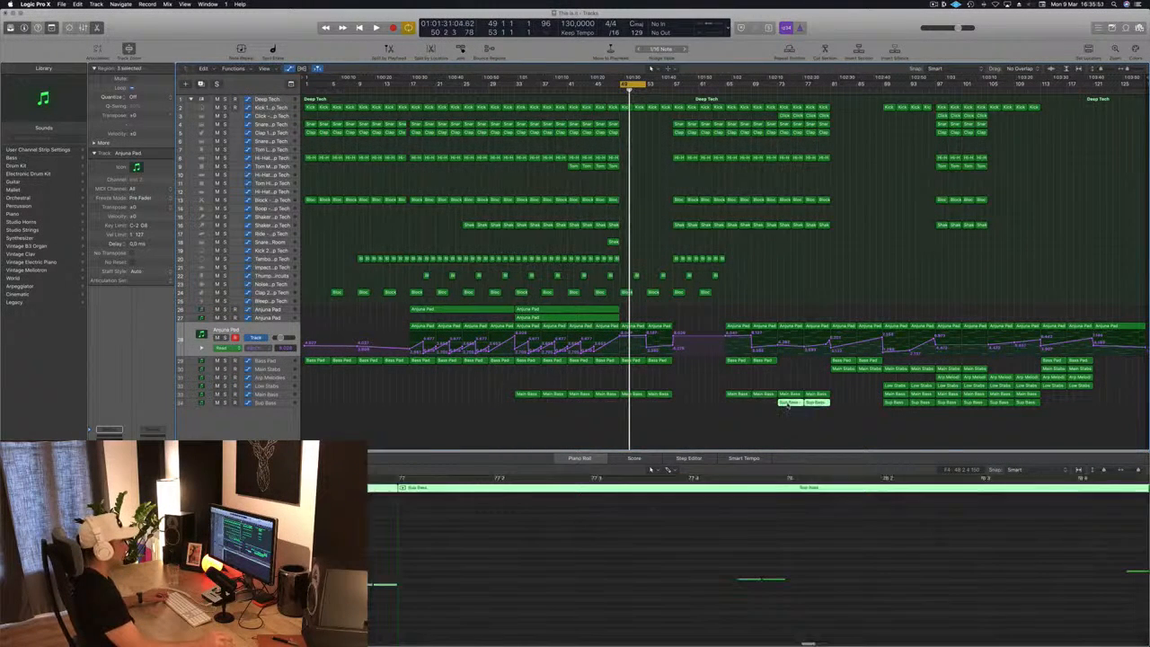
{"action": "left_click_drag", "start_coordinate": [787, 404], "coordinate": [628, 412]}
{"action": "key", "text": "space"}
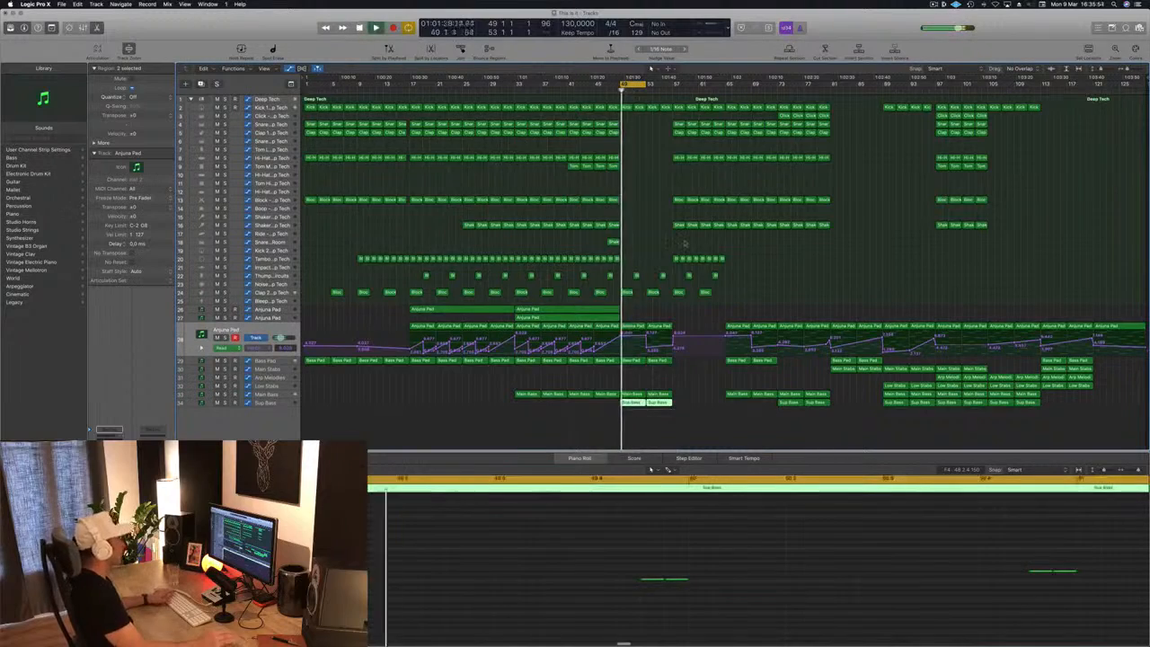
Pull the Anjuna Pad automation down at bar 49 so it ramps up toward bar 53.
{"action": "scroll", "coordinate": [646, 200], "scroll_direction": "up", "scroll_amount": 5}
{"action": "scroll", "coordinate": [647, 202], "scroll_direction": "down", "scroll_amount": 2}
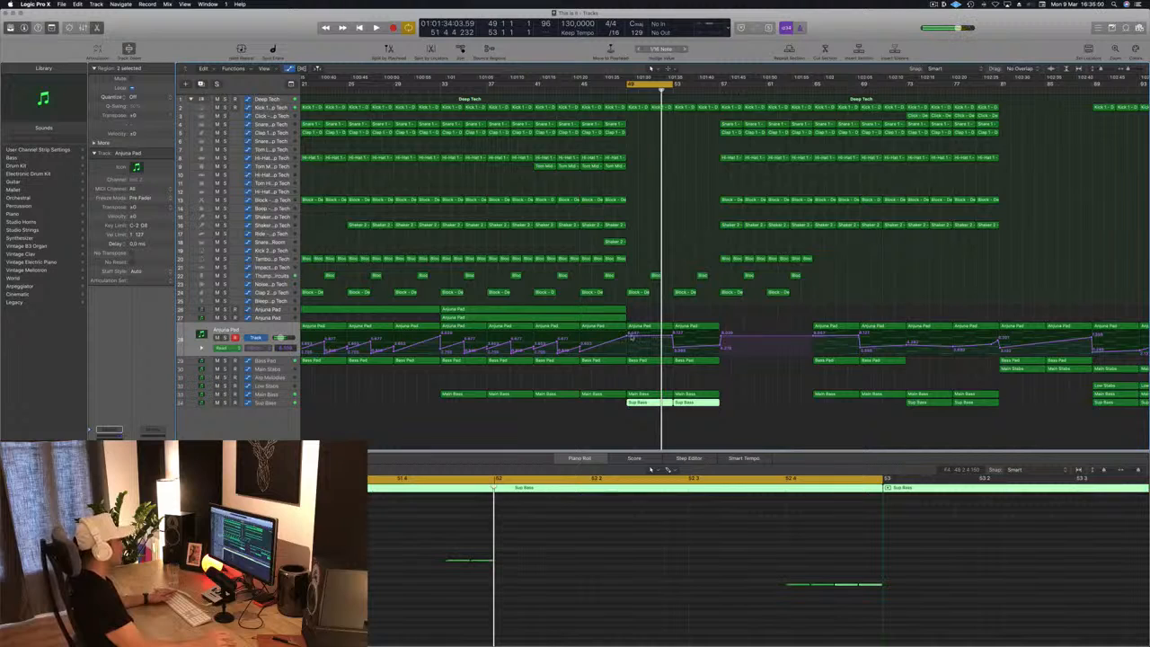
{"action": "left_click", "coordinate": [632, 336]}
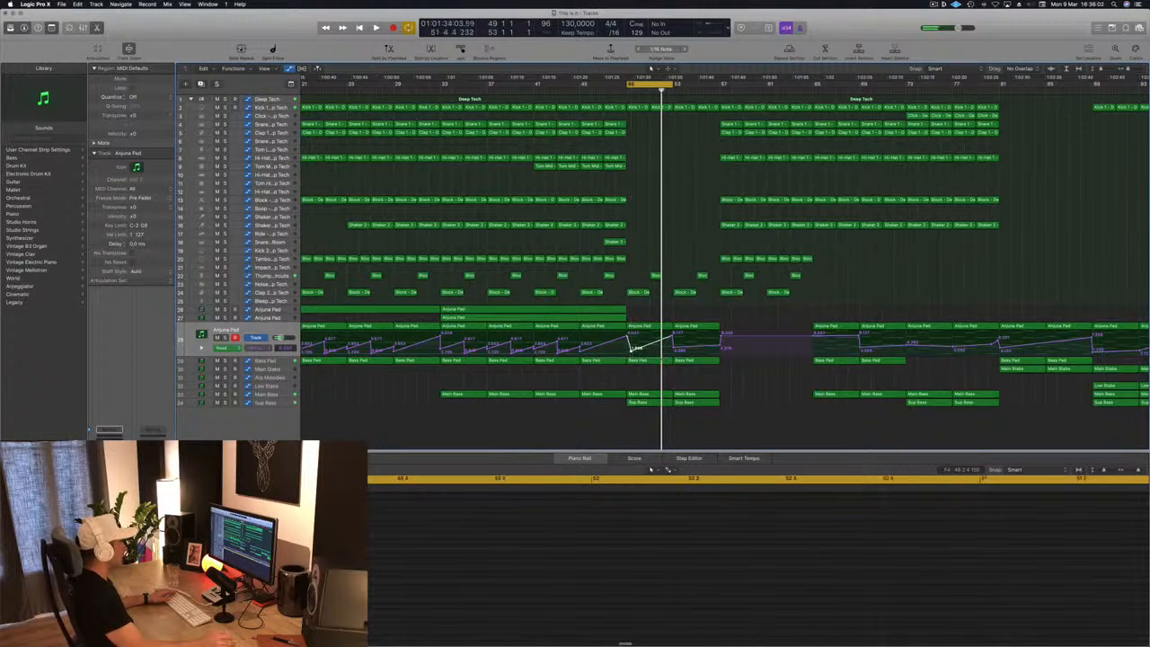
{"action": "left_click_drag", "start_coordinate": [633, 346], "coordinate": [629, 349]}
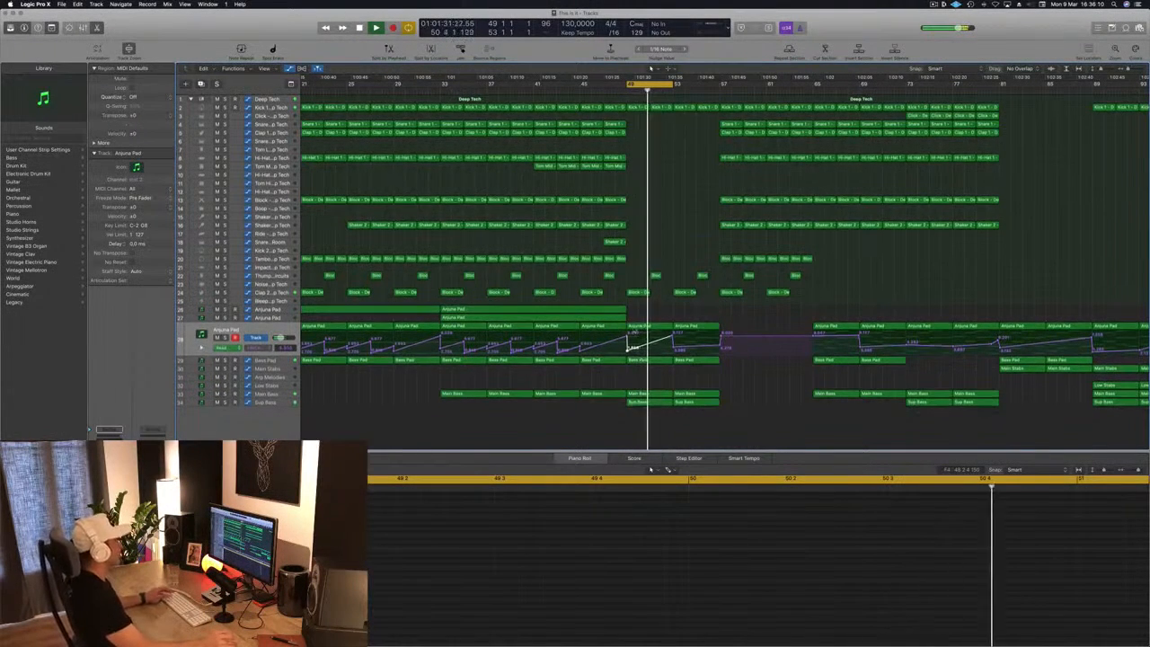
Adjust the Main Bass automation point at bar 49 and play the loop.
{"action": "left_click", "coordinate": [650, 392]}
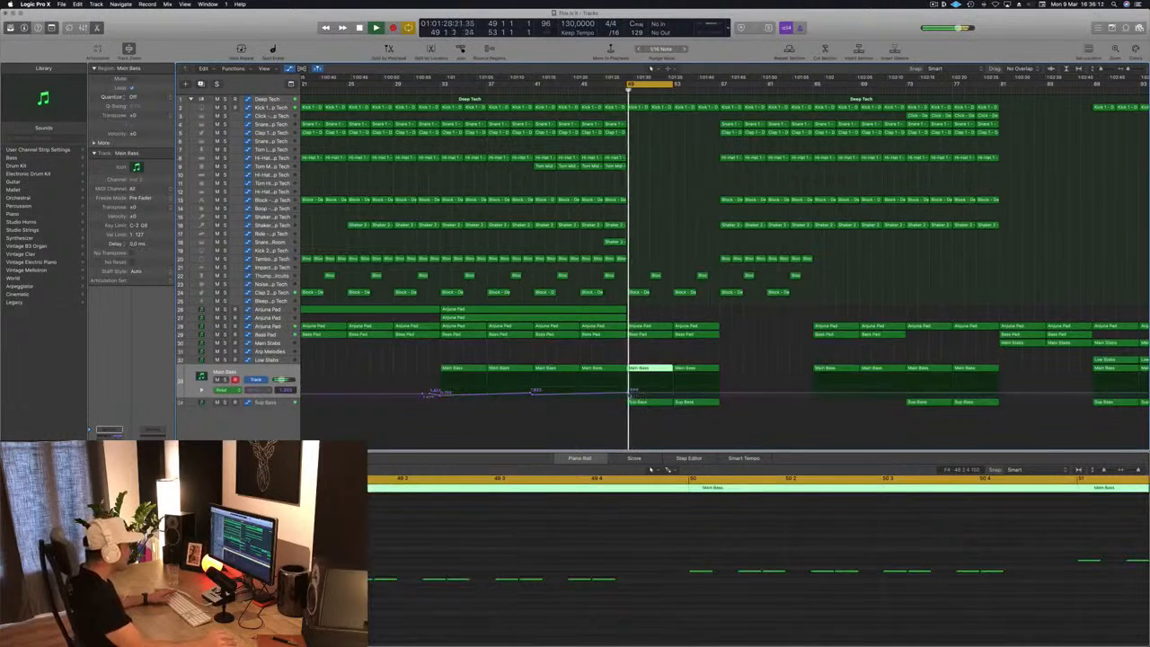
{"action": "left_click", "coordinate": [630, 392]}
{"action": "key", "text": "space"}
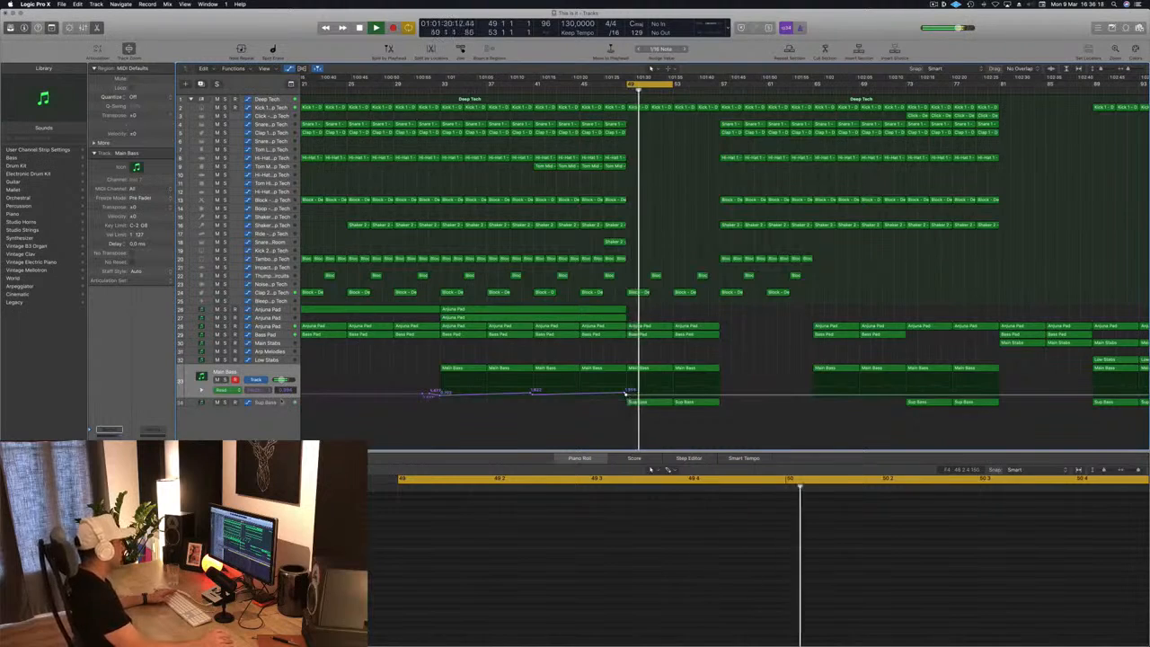
Inspect the Channel EQ on the Sup Bass track while looping the section, and hide the plug-in windows again.
{"action": "left_click", "coordinate": [281, 402]}
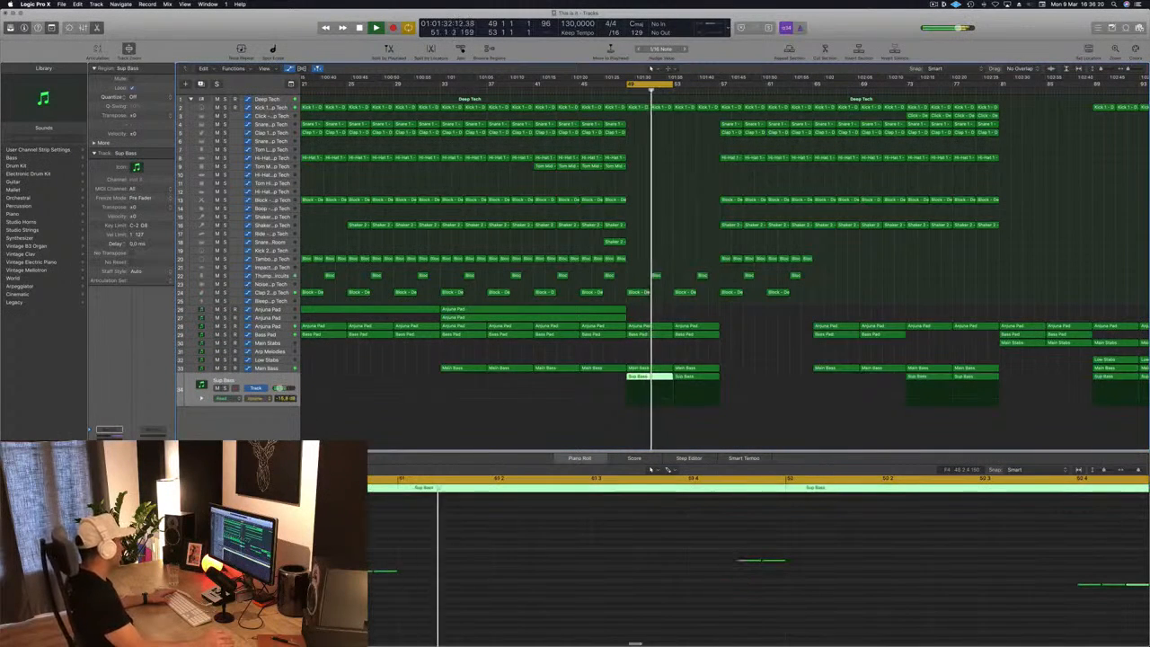
{"action": "key", "text": "v"}
{"action": "key", "text": "space"}
{"action": "key", "text": "space"}
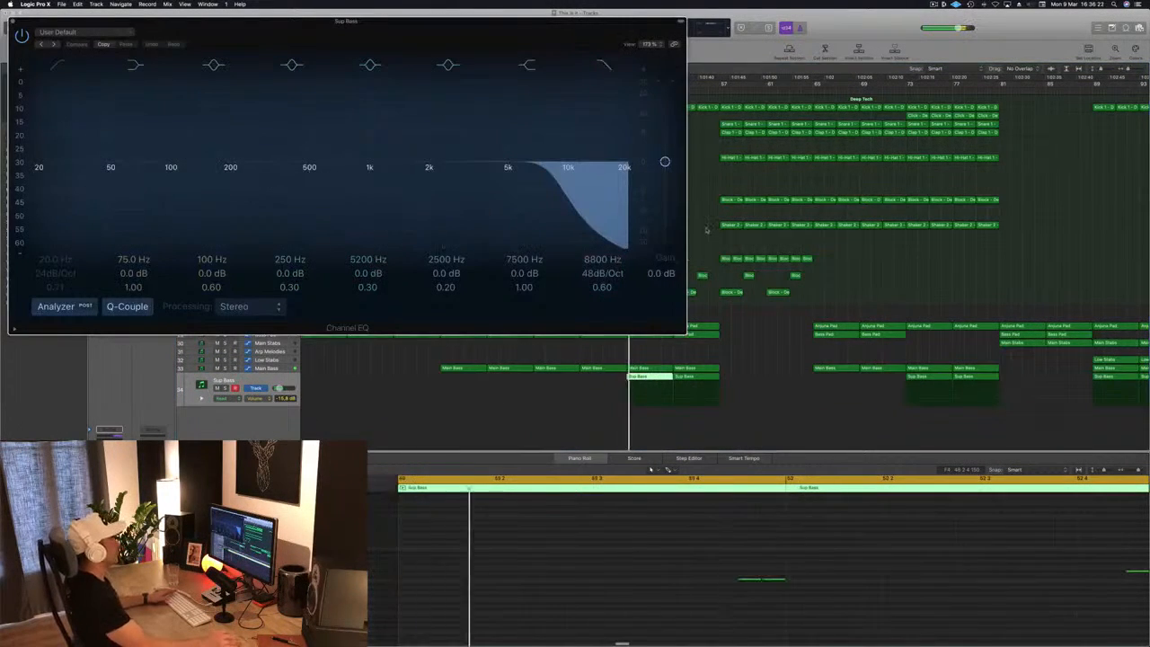
{"action": "left_click", "coordinate": [708, 231]}
{"action": "key", "text": "v"}
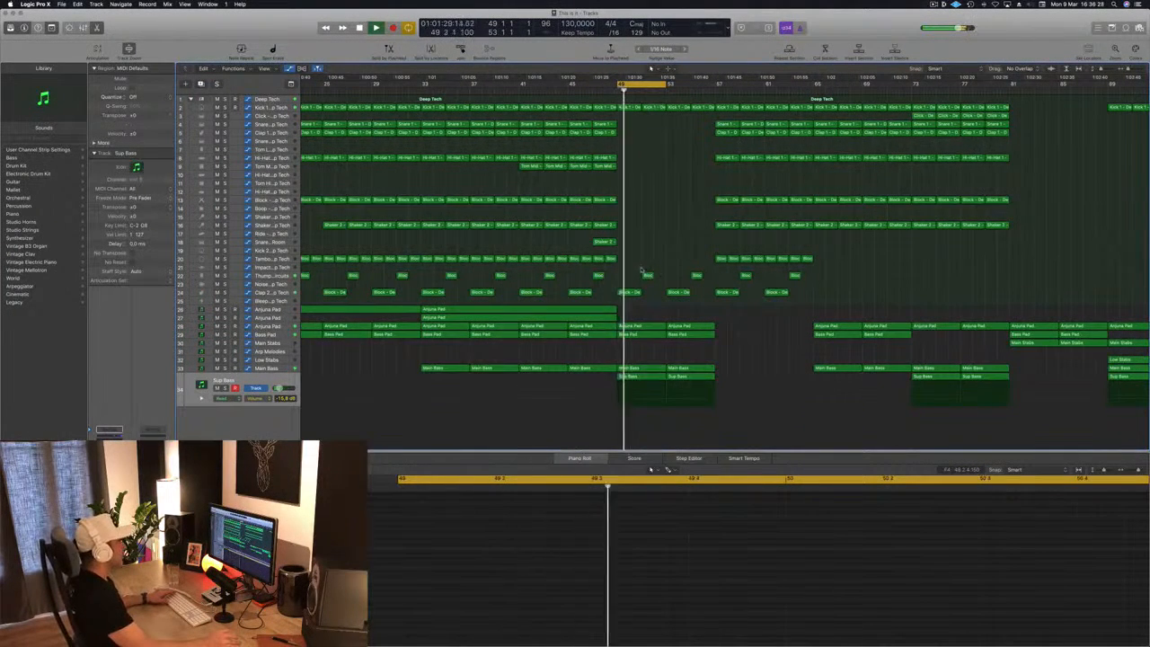
Delete the two Thump regions between bars 49 and 57, and extend the cycle range to bars 49–57.
{"action": "key", "text": "Delete"}
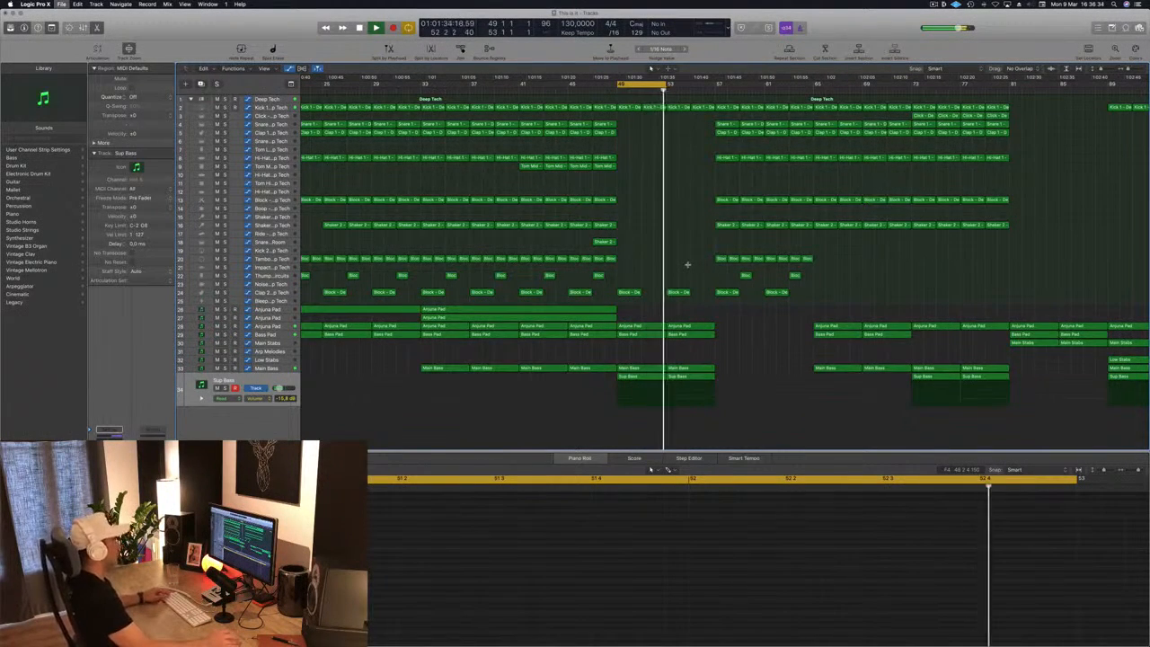
{"action": "scroll", "coordinate": [687, 266], "scroll_direction": "down", "scroll_amount": 3}
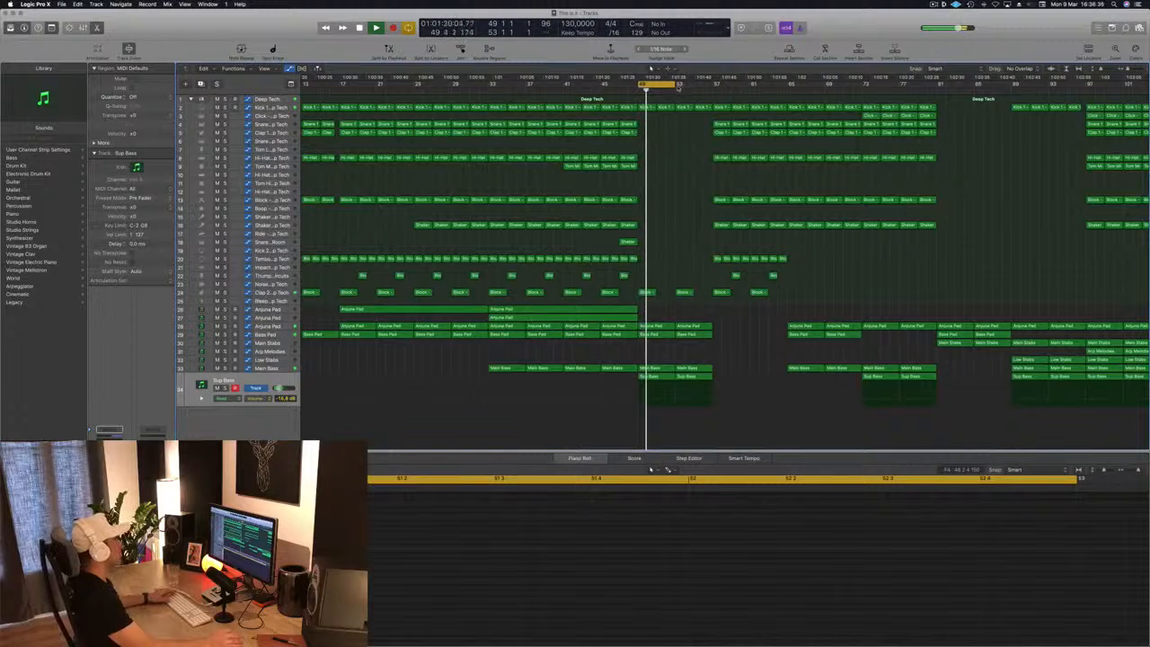
{"action": "left_click_drag", "start_coordinate": [674, 84], "coordinate": [711, 85]}
{"action": "key", "text": "space"}
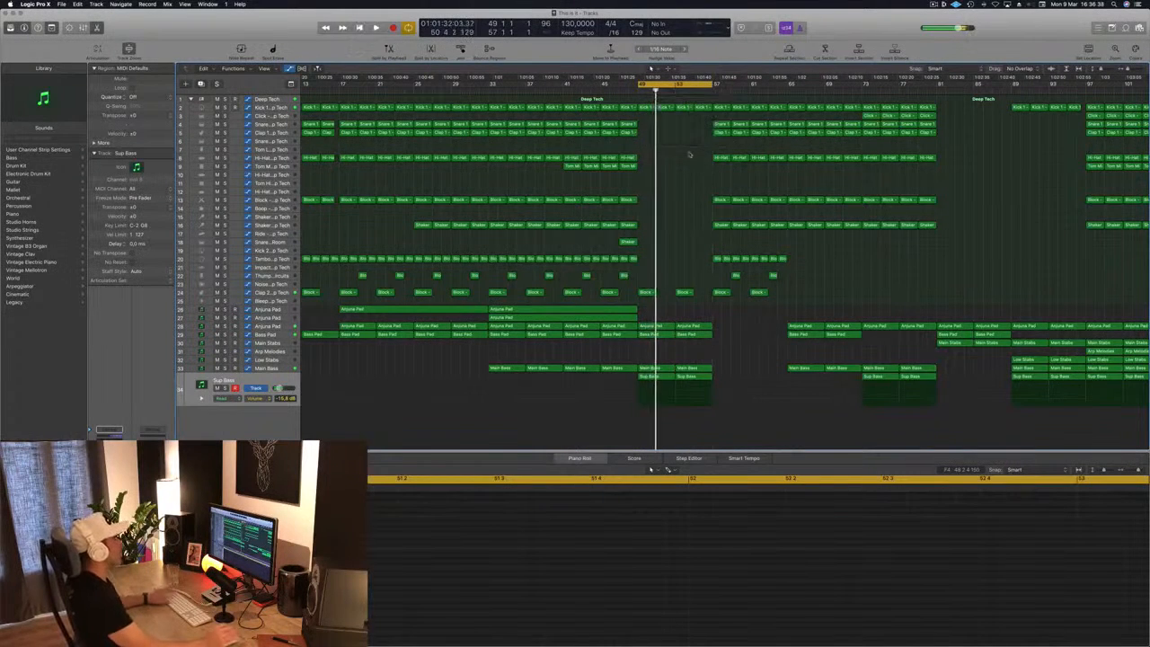
{"action": "key", "text": "space"}
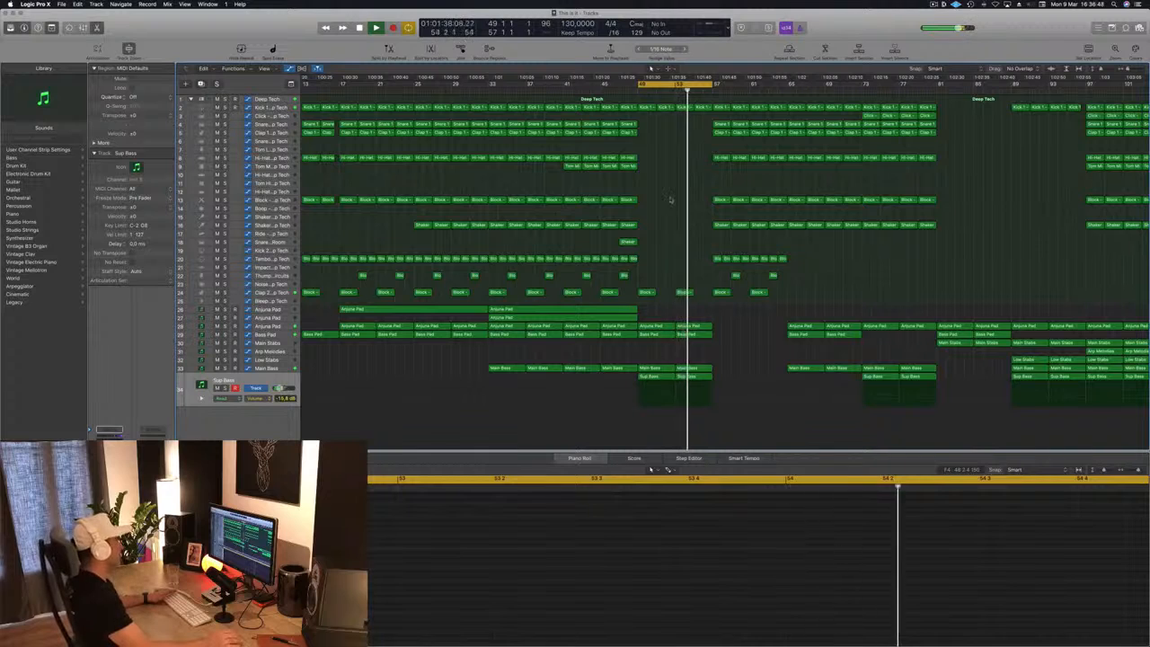
Reshape the Anjuna Pad automation by lowering its points at bars 53 and 57.
{"action": "left_click", "coordinate": [267, 326]}
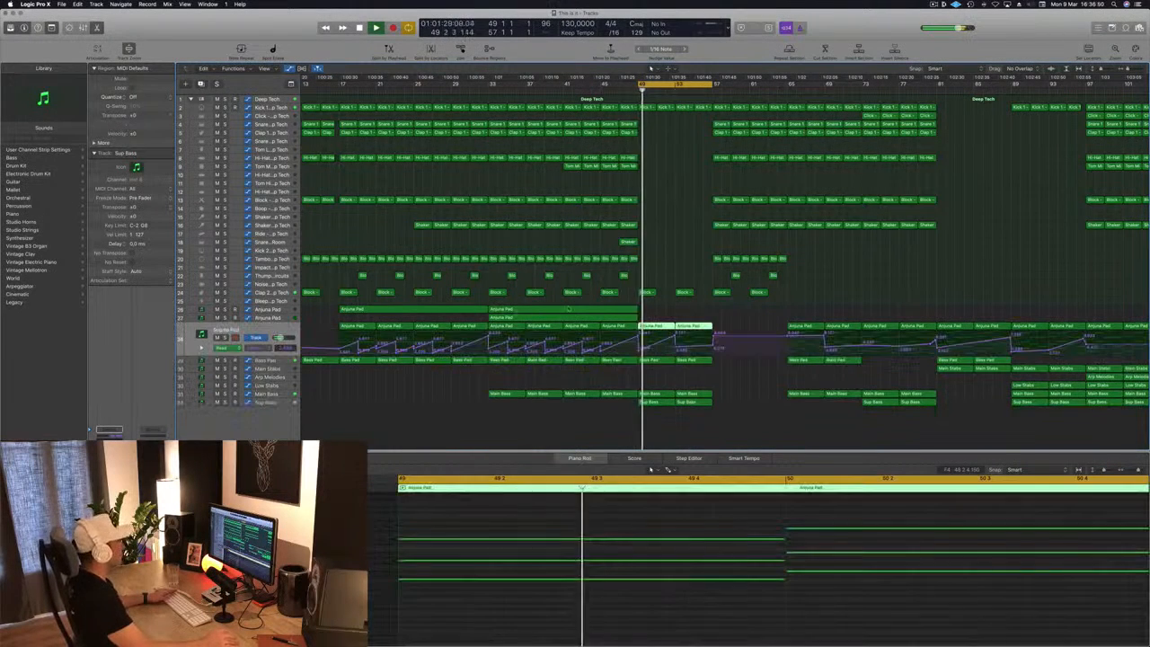
{"action": "left_click", "coordinate": [678, 338]}
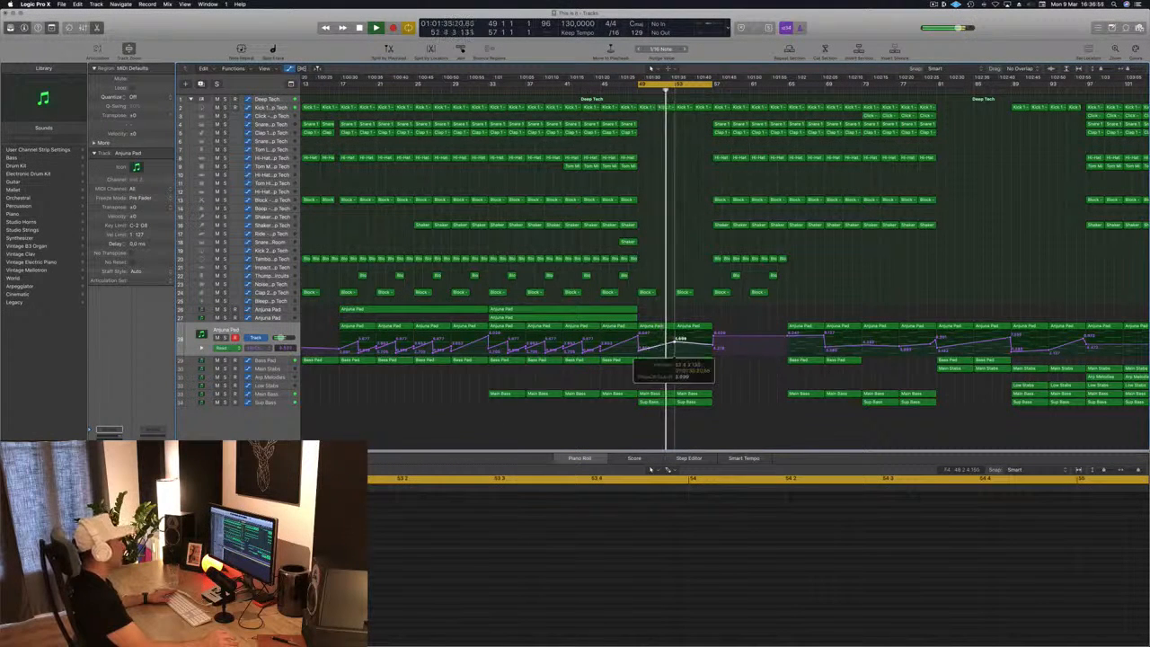
{"action": "left_click", "coordinate": [714, 337]}
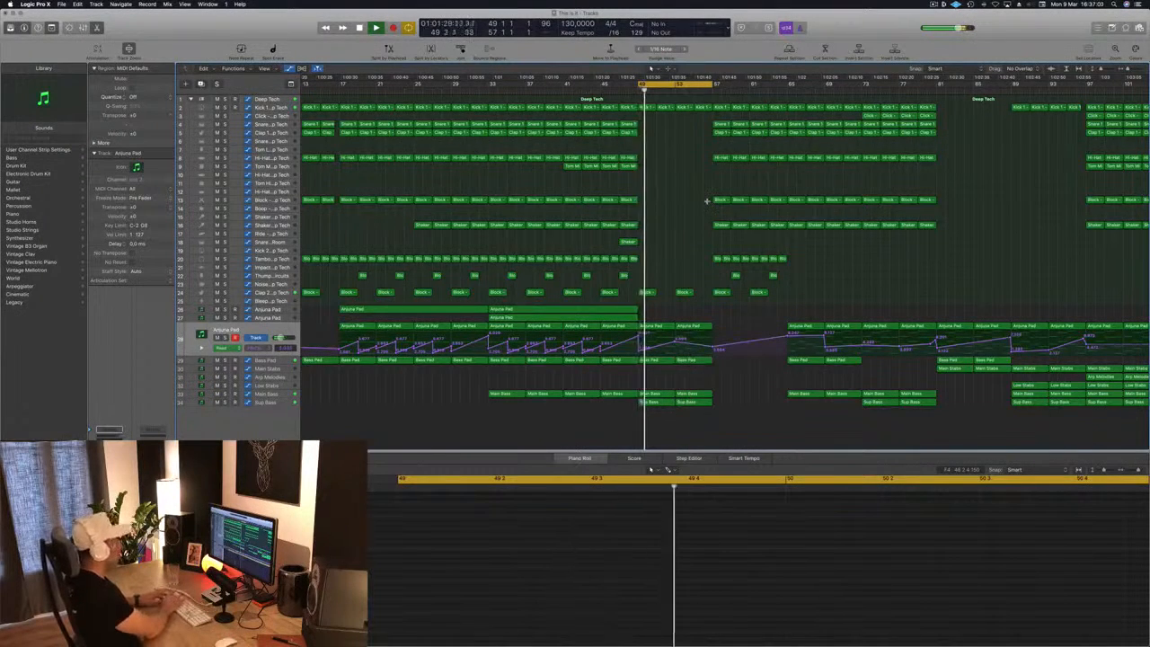
Repeat the whole section in bars 49–57 three times so the stripped-back part runs to bar 81.
{"action": "key", "text": "ctrl+super+r"}
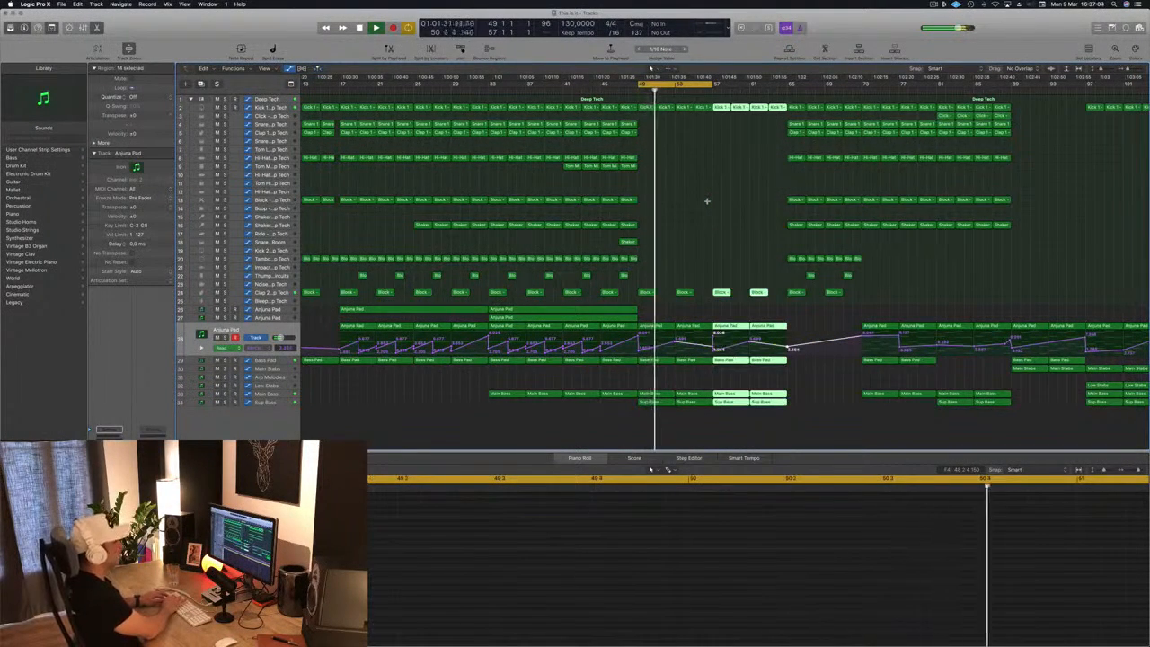
{"action": "key", "text": "ctrl+super+r"}
{"action": "key", "text": "ctrl+super+r"}
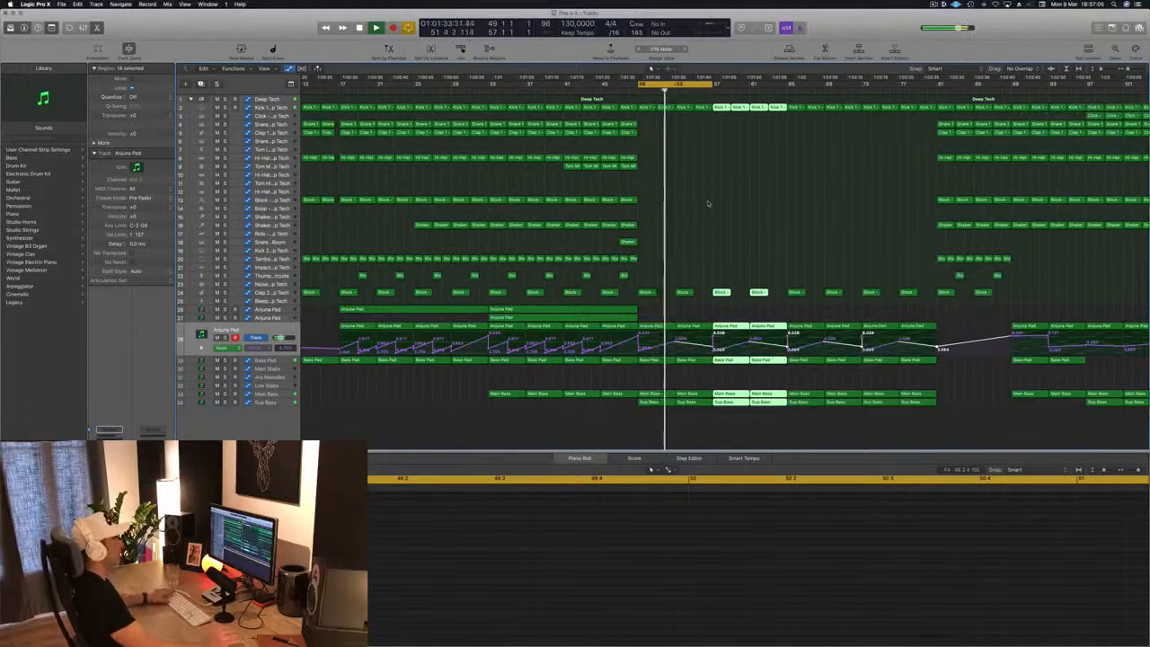
{"action": "left_click", "coordinate": [707, 203]}
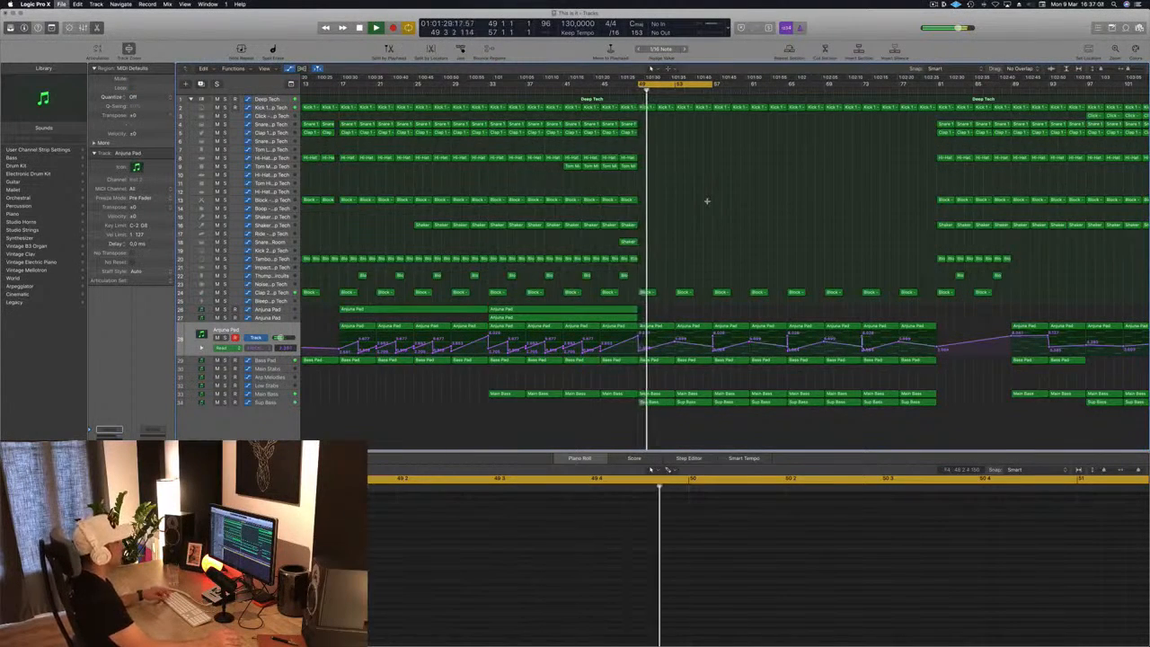
Duplicate the Arp Melodies track and move the first Arp Melodies region from bar 121 to bar 49 on the new track.
{"action": "key", "text": "shift+comma"}
{"action": "key", "text": "super+Left"}
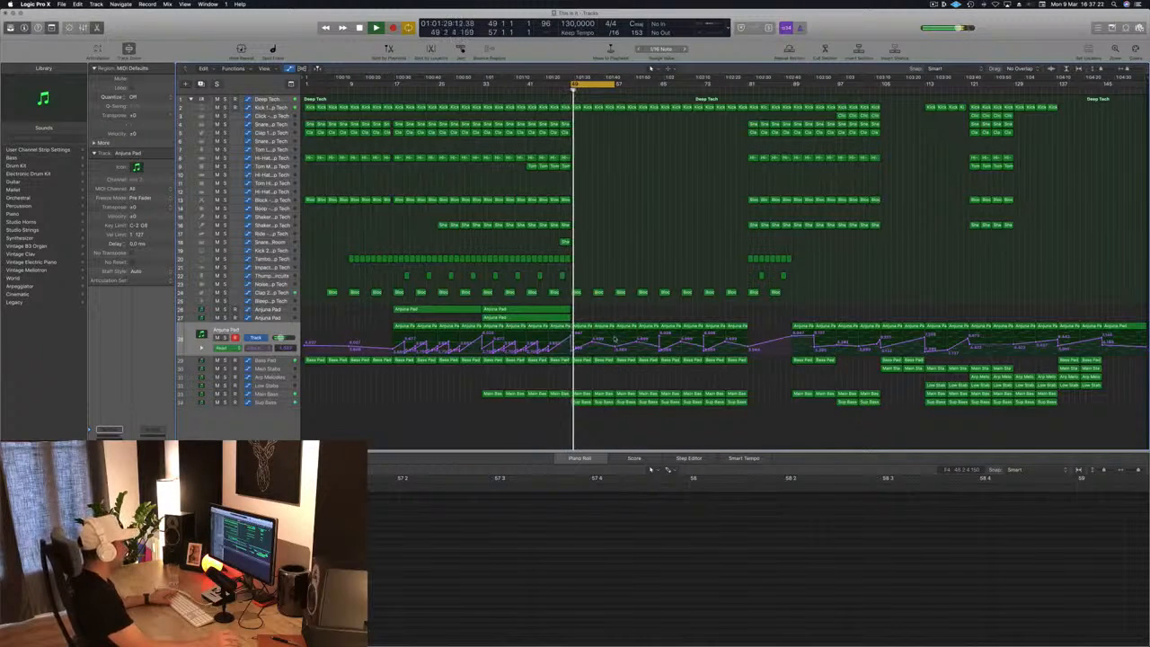
{"action": "key", "text": "space"}
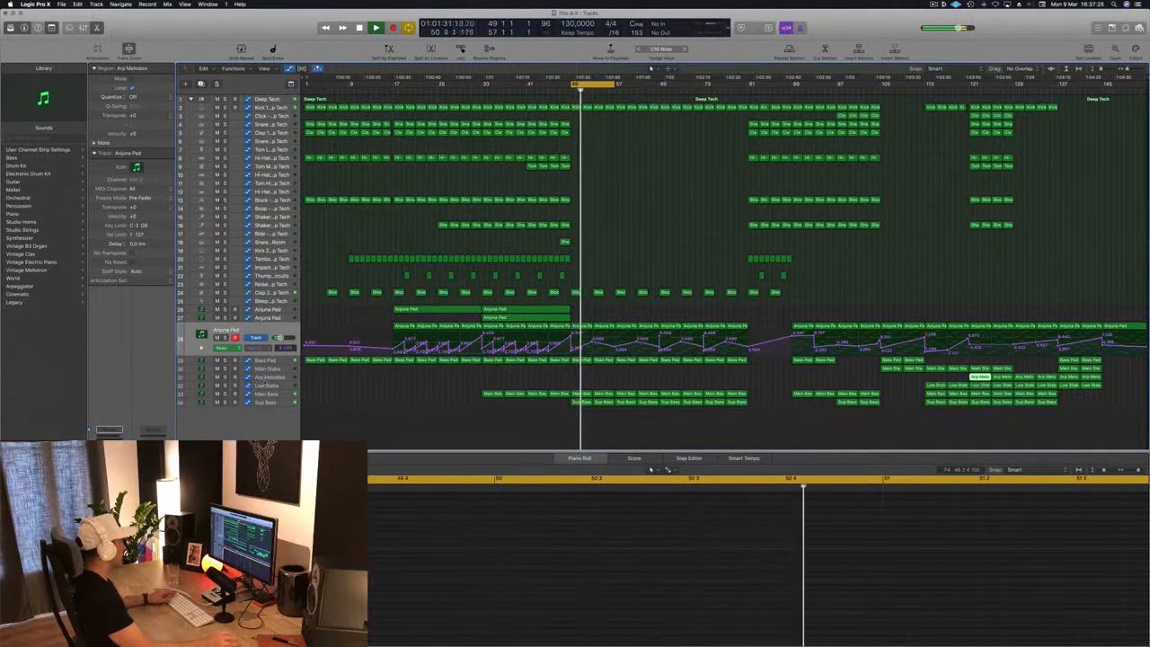
{"action": "left_click", "coordinate": [936, 366]}
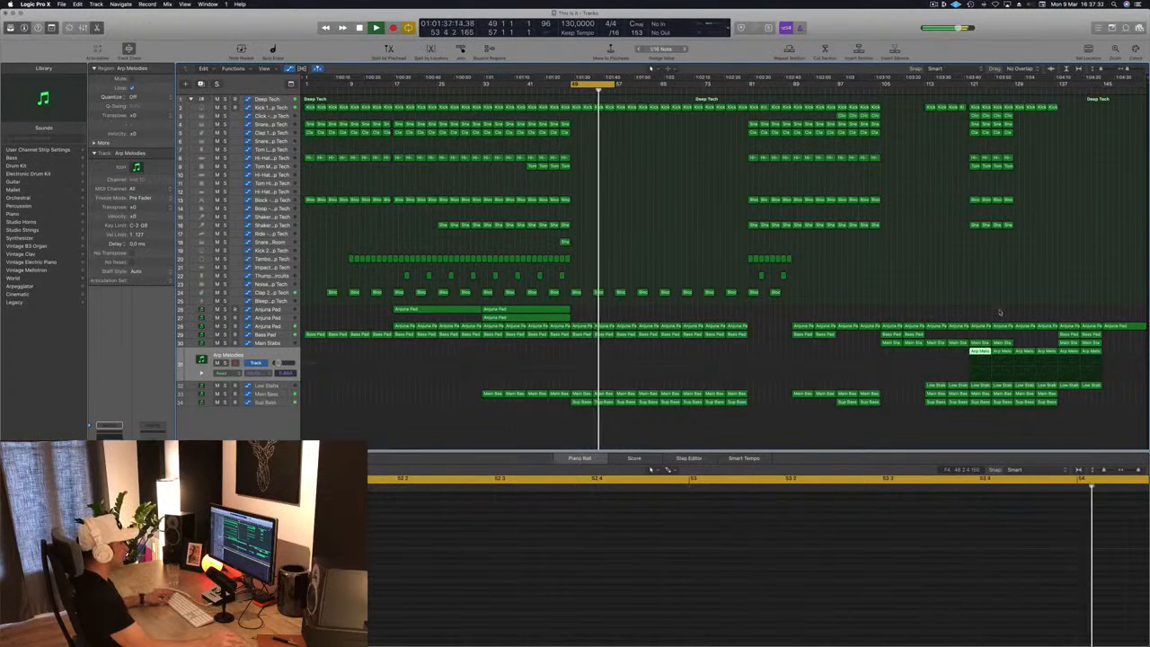
{"action": "key", "text": "super+d"}
{"action": "left_click_drag", "start_coordinate": [977, 351], "coordinate": [581, 365]}
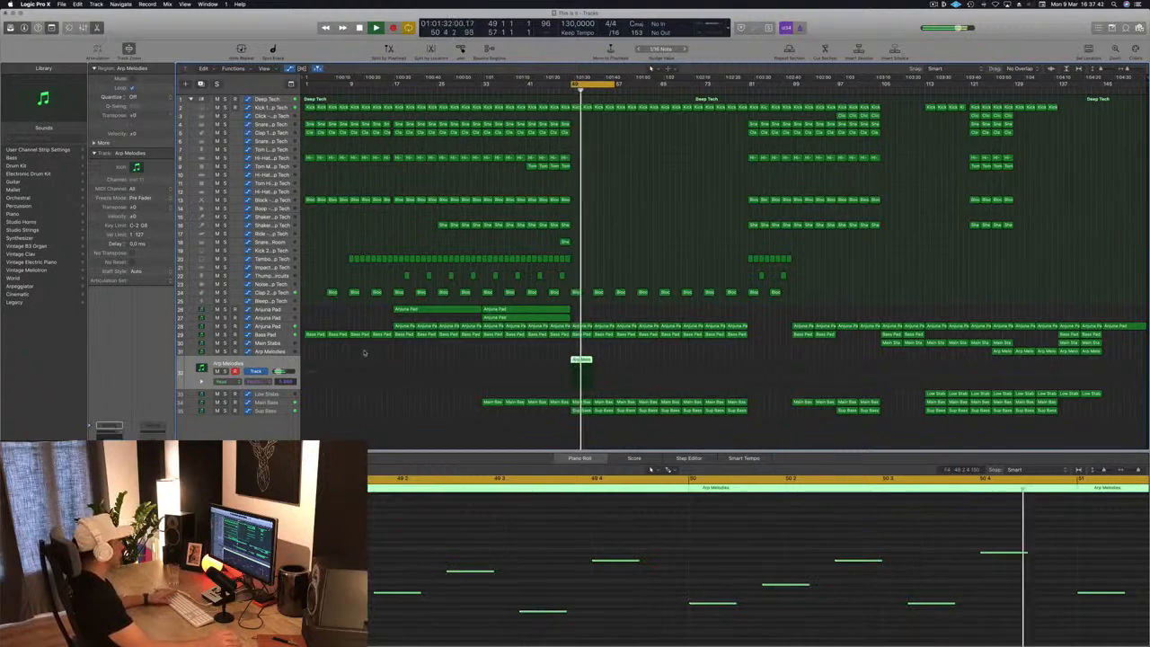
Open Sylenth1 on the duplicated Arp Melodies track, adjust its filter cutoff while the loop plays, and close it.
{"action": "left_click", "coordinate": [110, 457]}
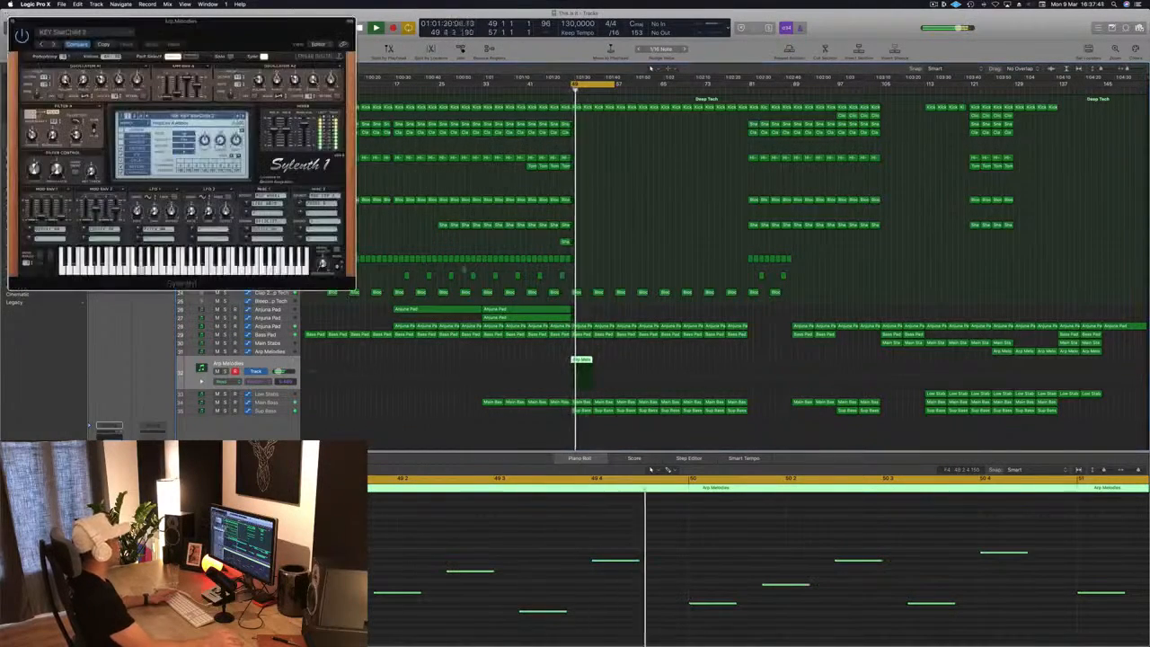
{"action": "left_click_drag", "start_coordinate": [205, 32], "coordinate": [835, 156]}
{"action": "key", "text": "space"}
{"action": "key", "text": "space"}
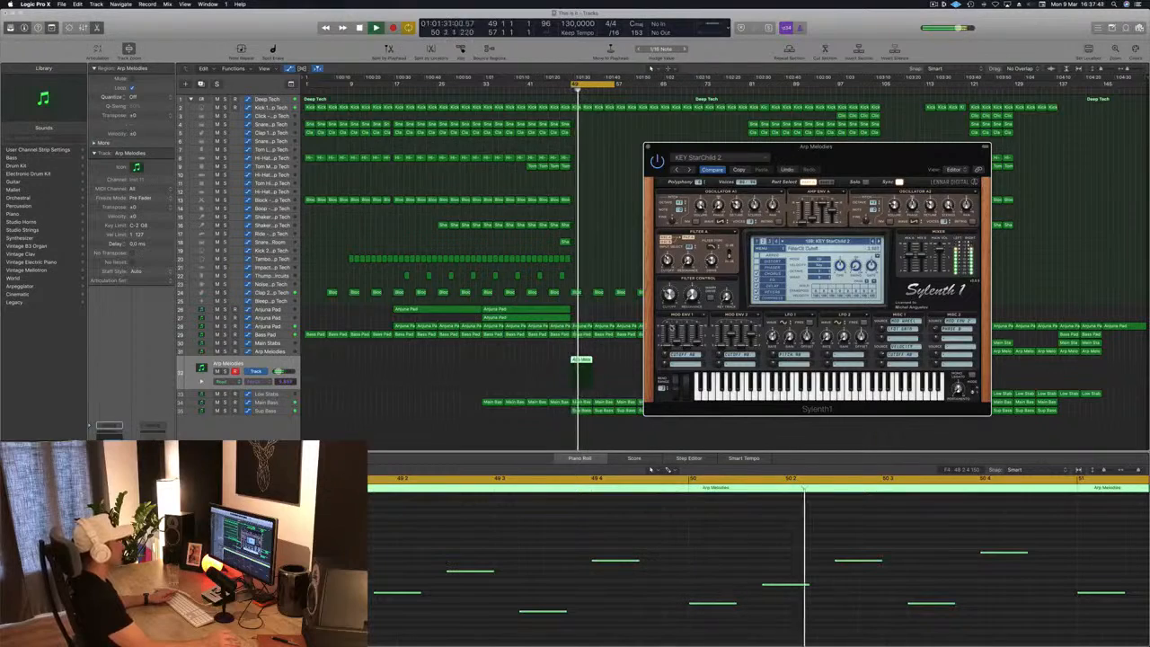
{"action": "left_click_drag", "start_coordinate": [680, 147], "coordinate": [783, 159]}
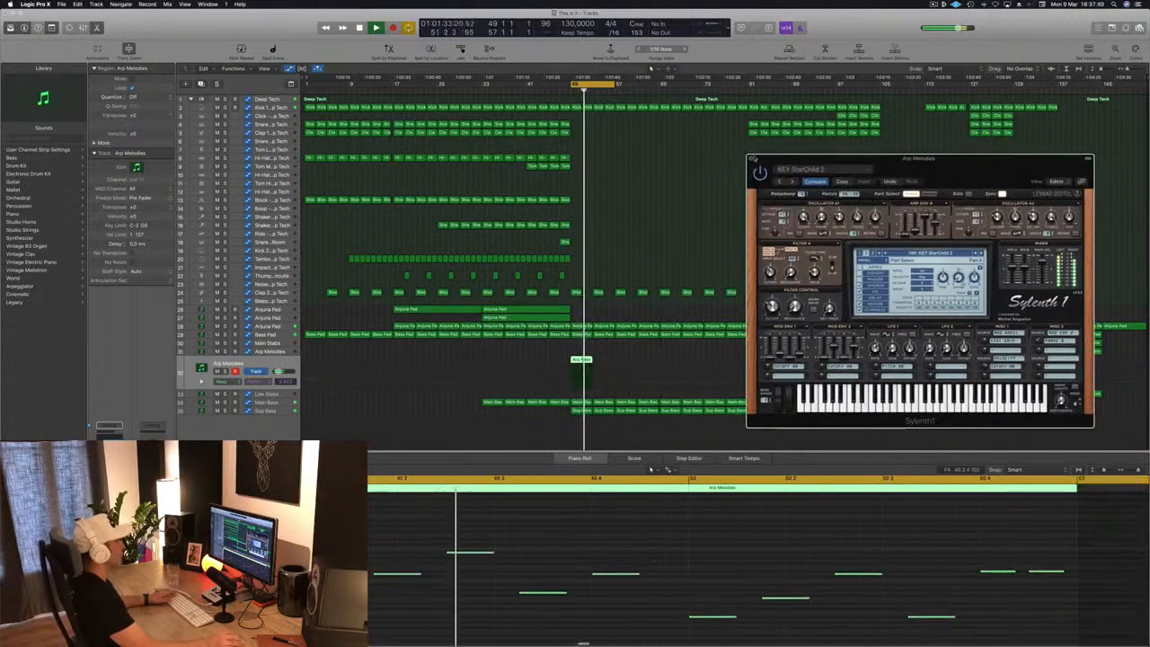
{"action": "left_click", "coordinate": [751, 158]}
{"action": "key", "text": "space"}
{"action": "key", "text": "space"}
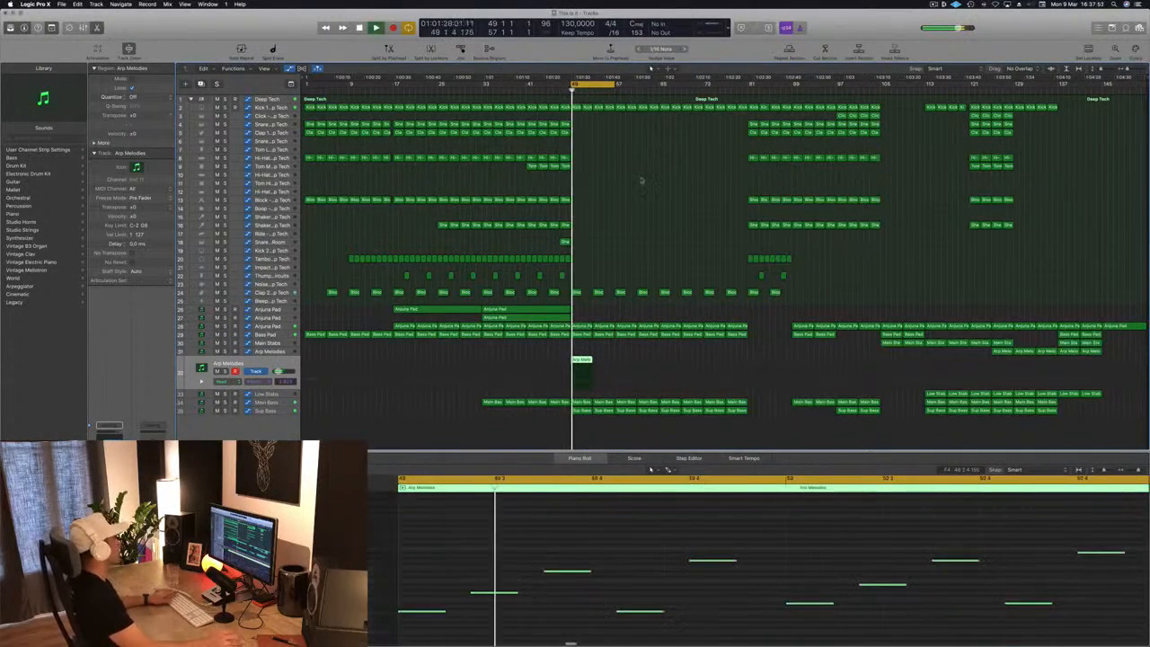
Copy the Arp Melodies region along its track to fill bars 49–81, and play the result.
{"action": "left_click_drag", "start_coordinate": [583, 362], "coordinate": [605, 362]}
{"action": "left_click_drag", "start_coordinate": [620, 369], "coordinate": [668, 363]}
{"action": "left_click", "coordinate": [578, 360]}
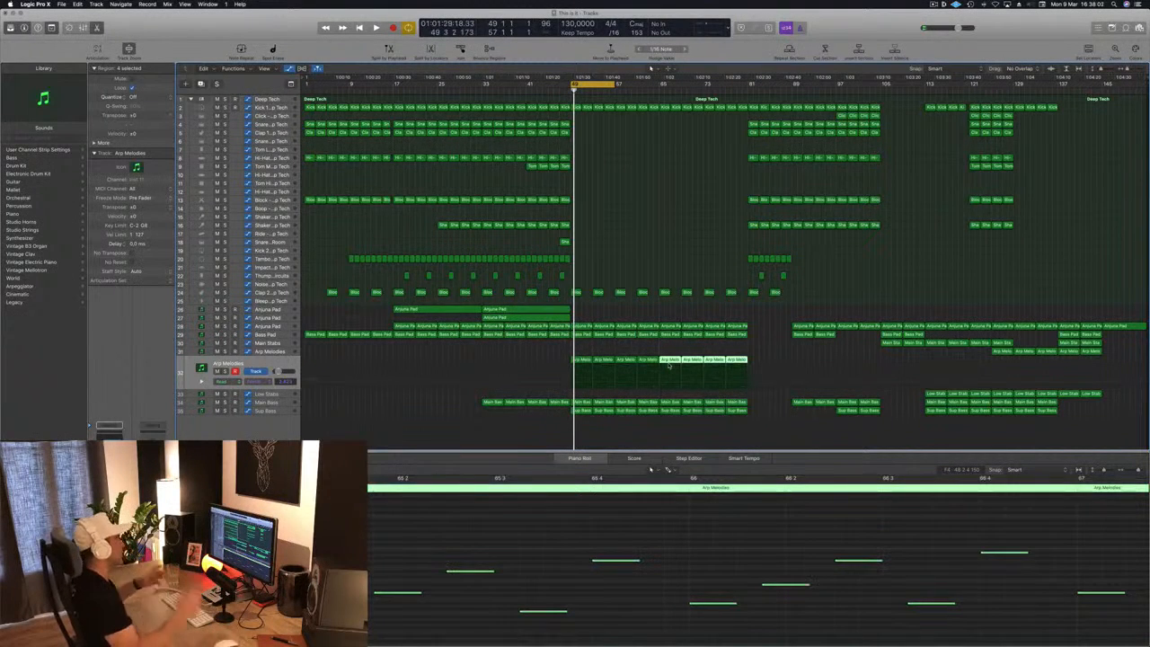
{"action": "key", "text": "space"}
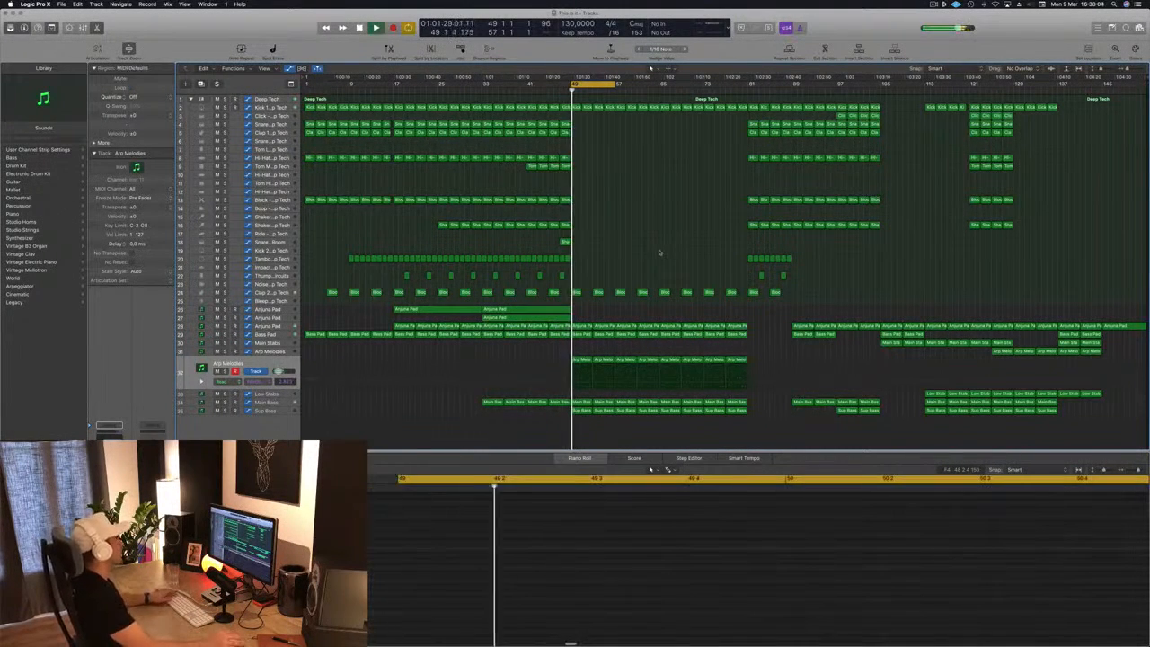
Set the new Arp Melodies track's automation to Touch and record a small Sylenth1 filter cutoff move around bar 49.
{"action": "left_click", "coordinate": [251, 361]}
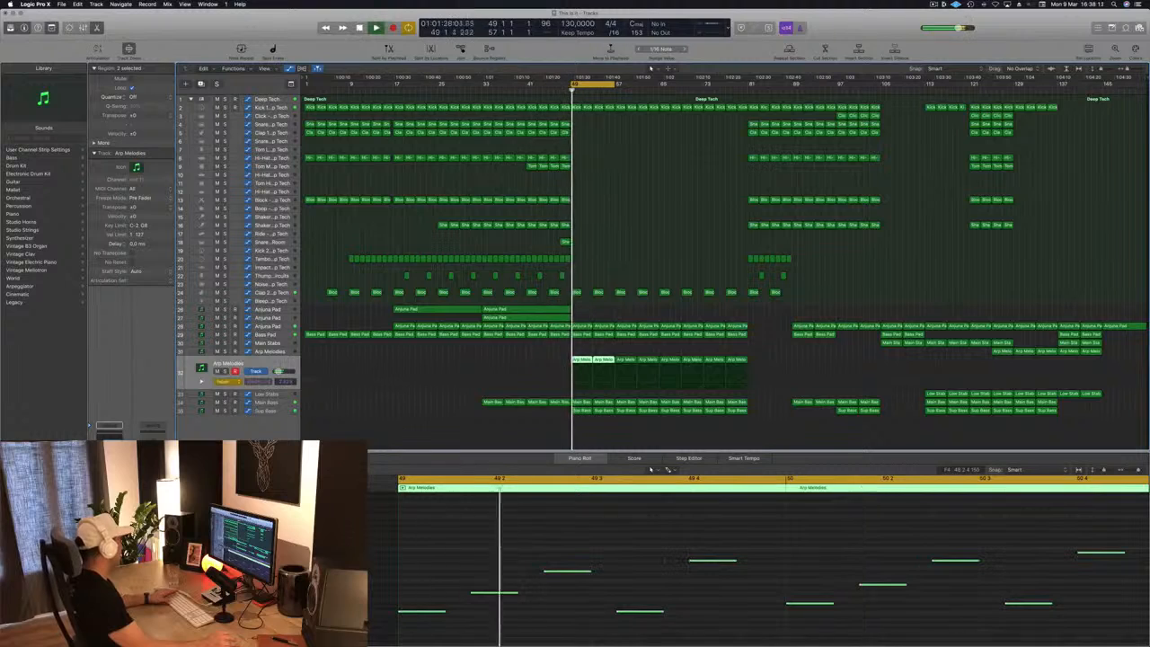
{"action": "key", "text": "v"}
{"action": "left_click_drag", "start_coordinate": [770, 273], "coordinate": [770, 266]}
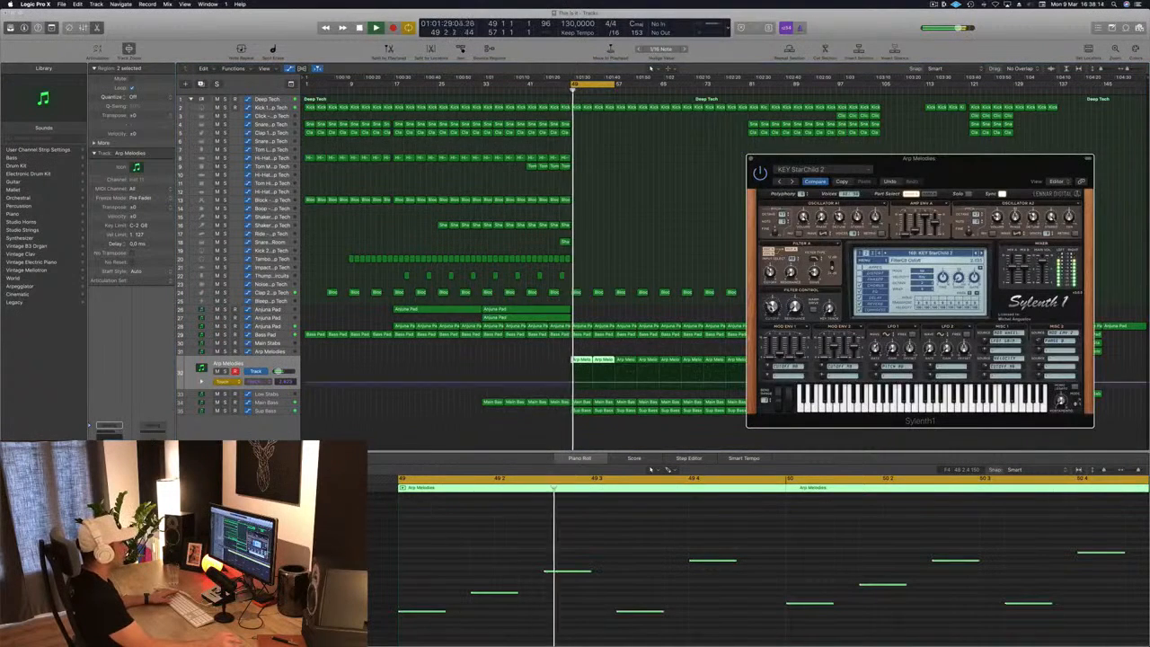
{"action": "key", "text": "v"}
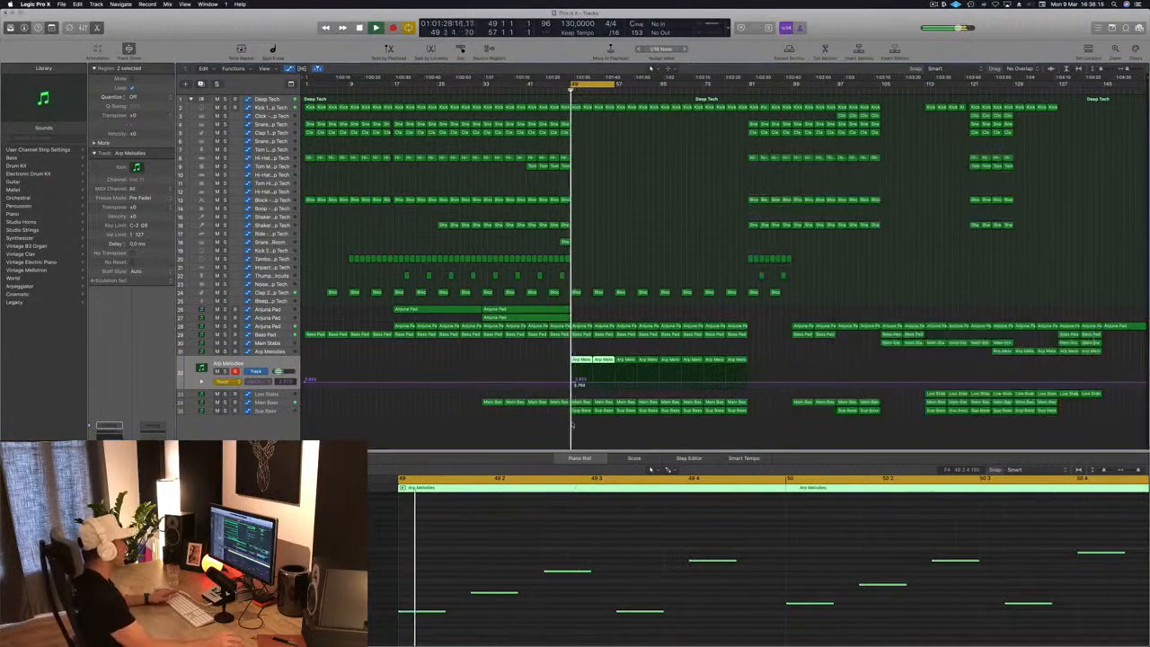
Lower the Arp Melodies cutoff automation at bar 49 and set the track's automation mode to Read.
{"action": "left_click", "coordinate": [580, 383]}
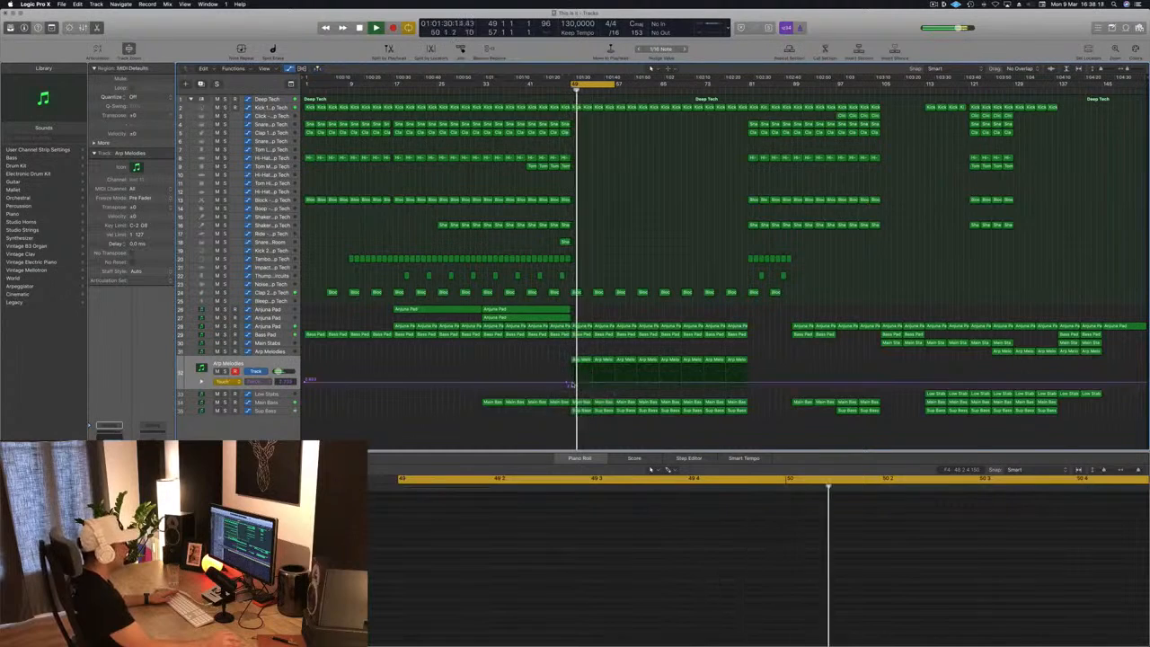
{"action": "left_click", "coordinate": [572, 383]}
{"action": "left_click_drag", "start_coordinate": [572, 384], "coordinate": [572, 386]}
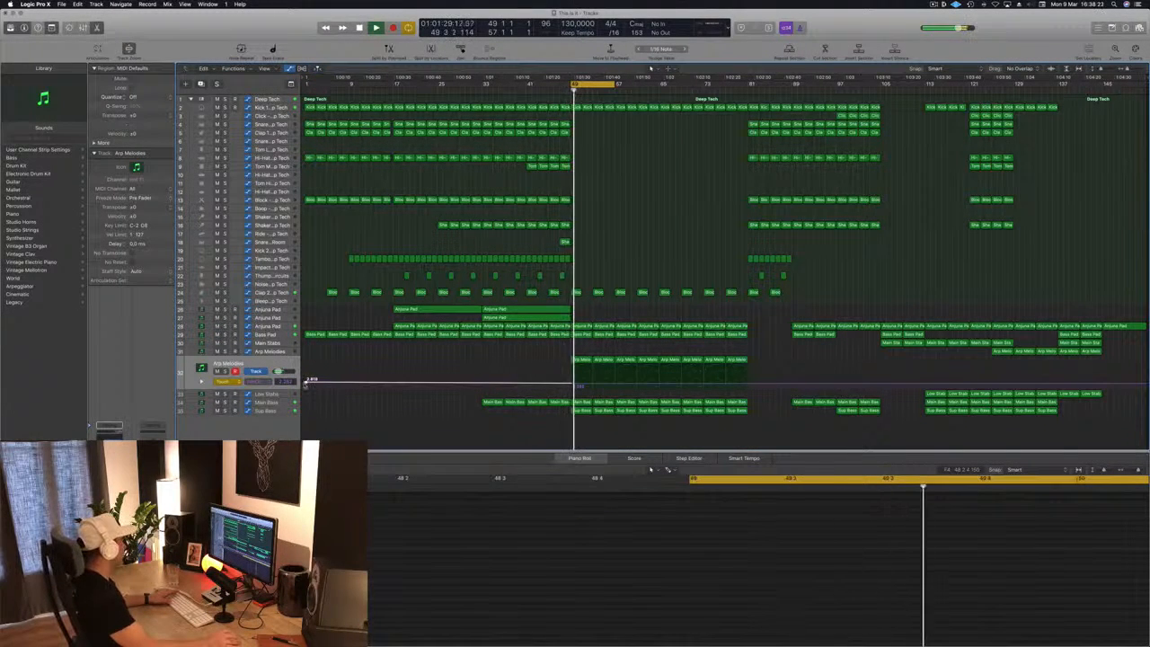
{"action": "left_click", "coordinate": [224, 381]}
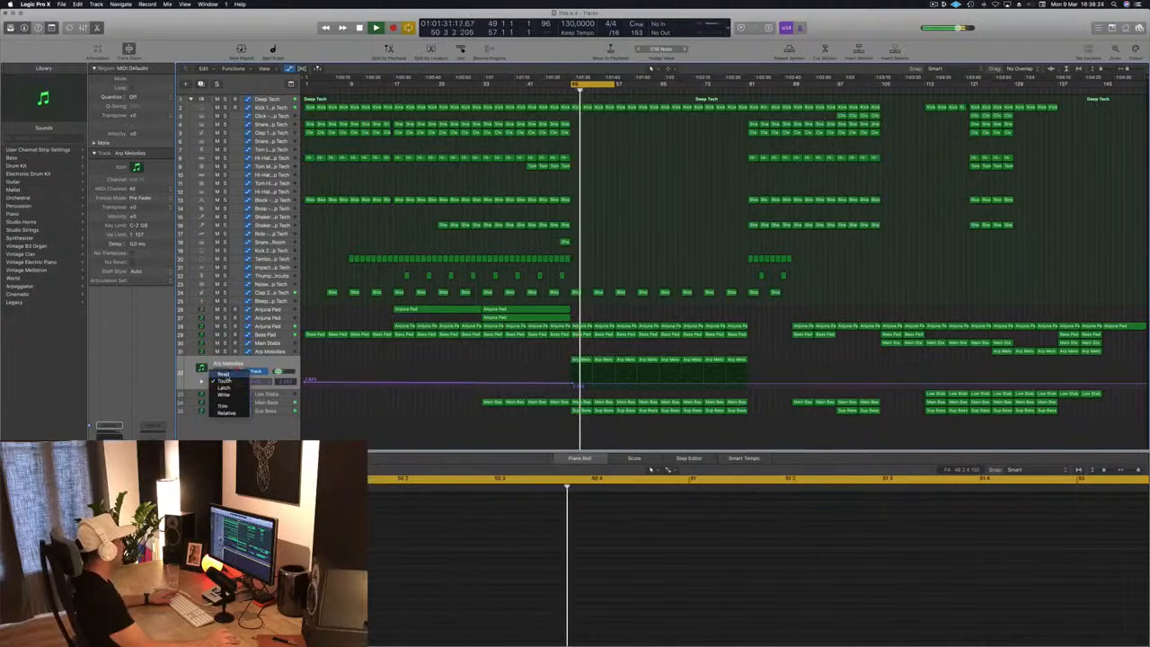
{"action": "left_click", "coordinate": [224, 373]}
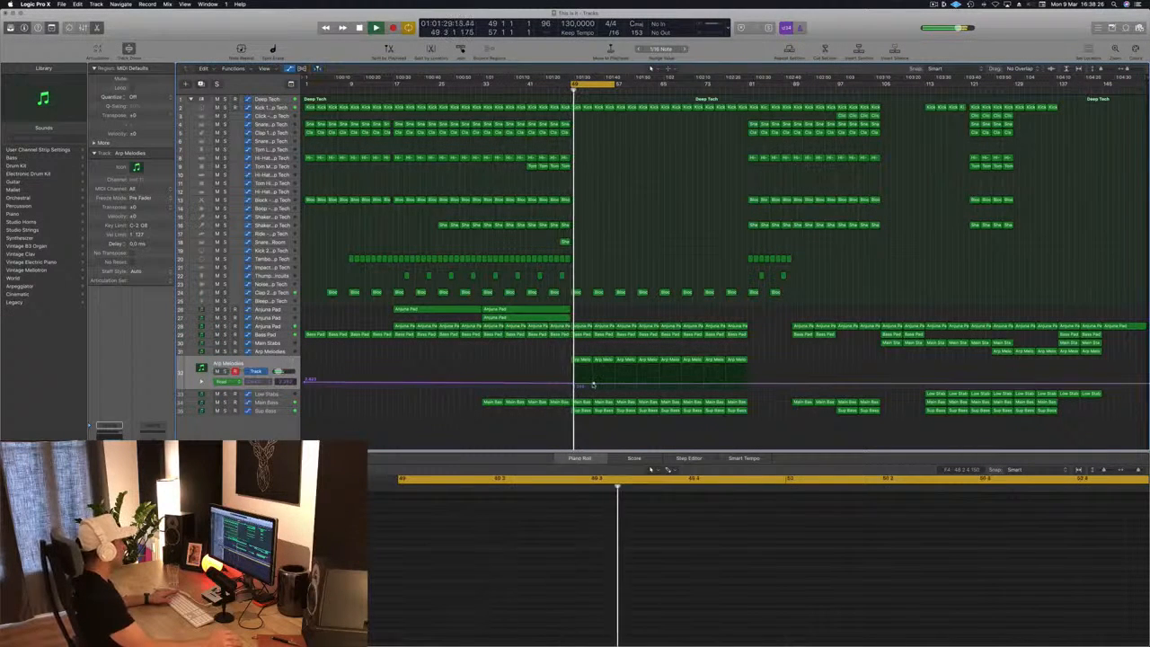
Shape the Arp Melodies filter cutoff automation to rise from bar 49 to bar 57, and extend the cycle to bar 65.
{"action": "left_click_drag", "start_coordinate": [593, 384], "coordinate": [596, 381]}
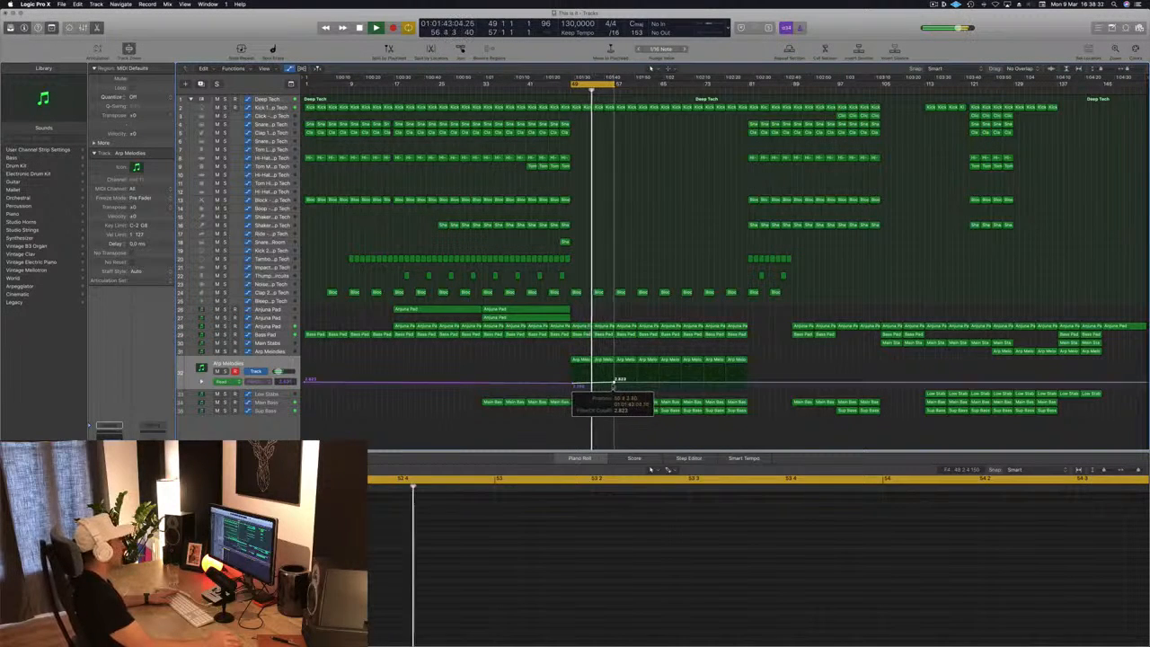
{"action": "left_click_drag", "start_coordinate": [613, 387], "coordinate": [615, 385]}
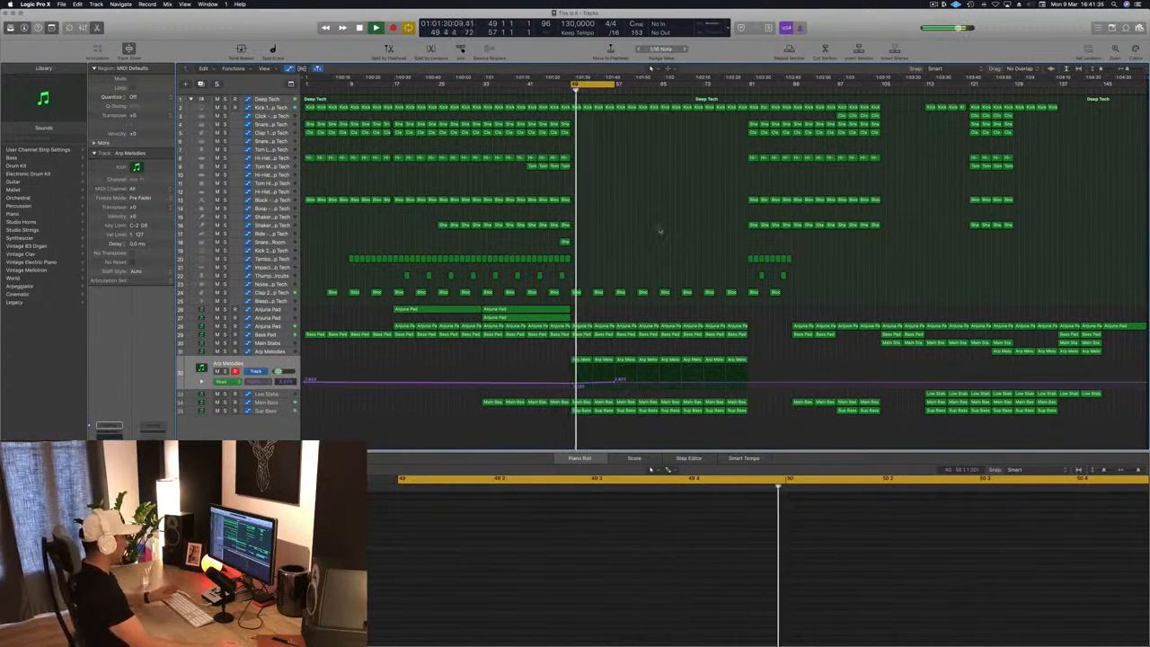
{"action": "key", "text": "space"}
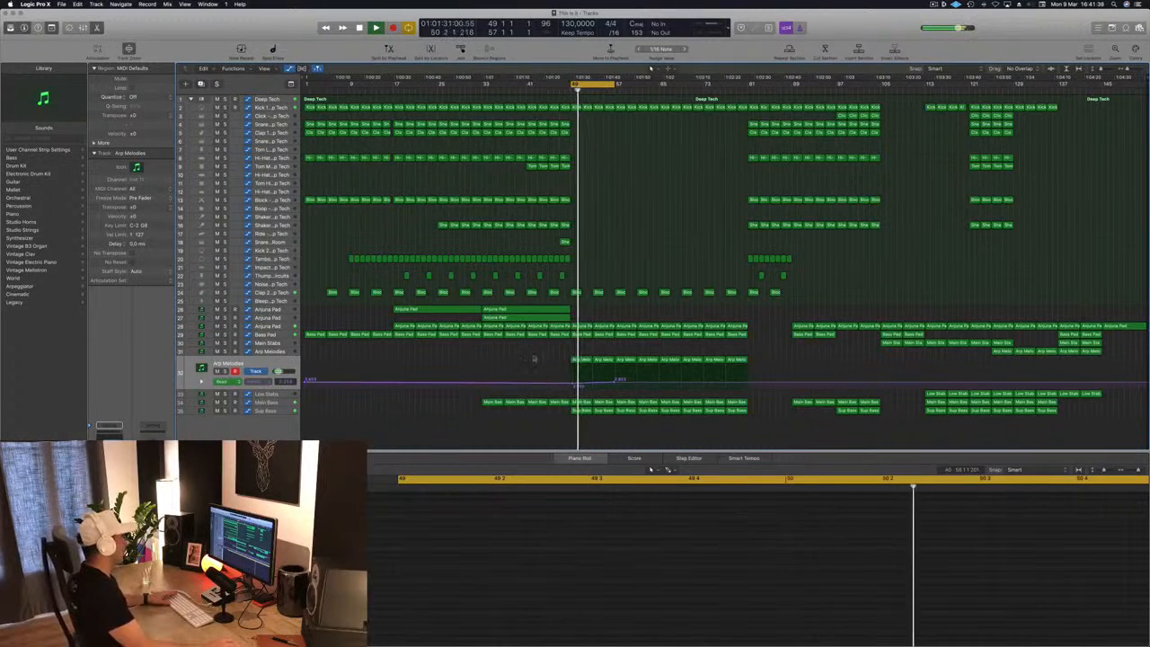
{"action": "left_click", "coordinate": [573, 384]}
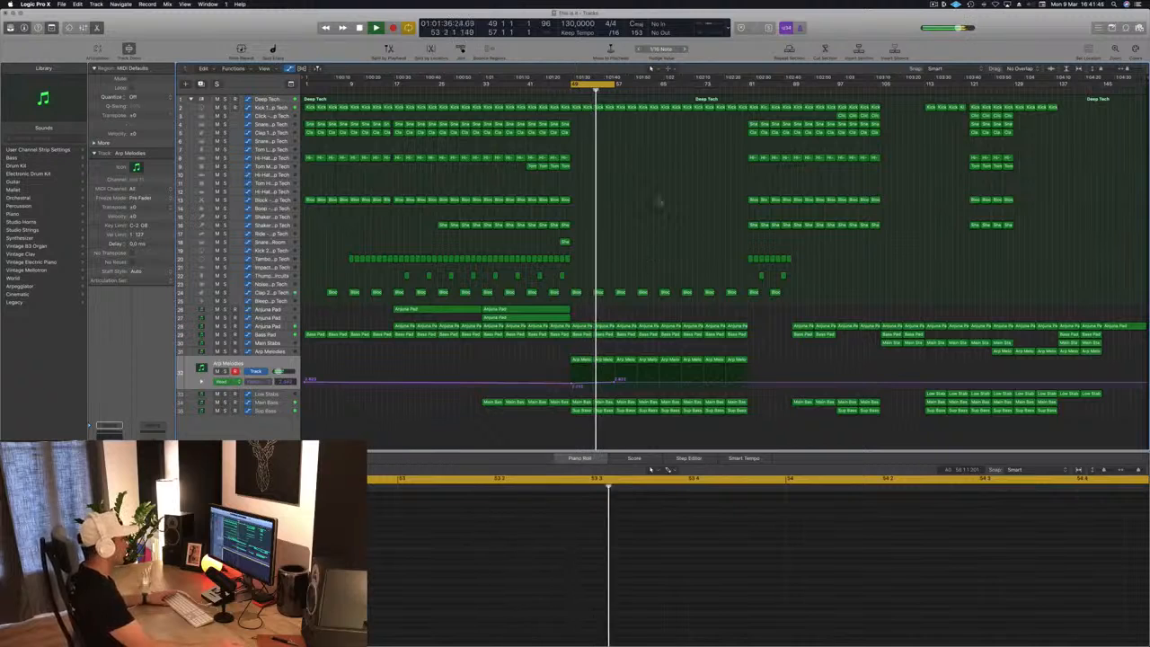
{"action": "left_click_drag", "start_coordinate": [614, 84], "coordinate": [658, 86]}
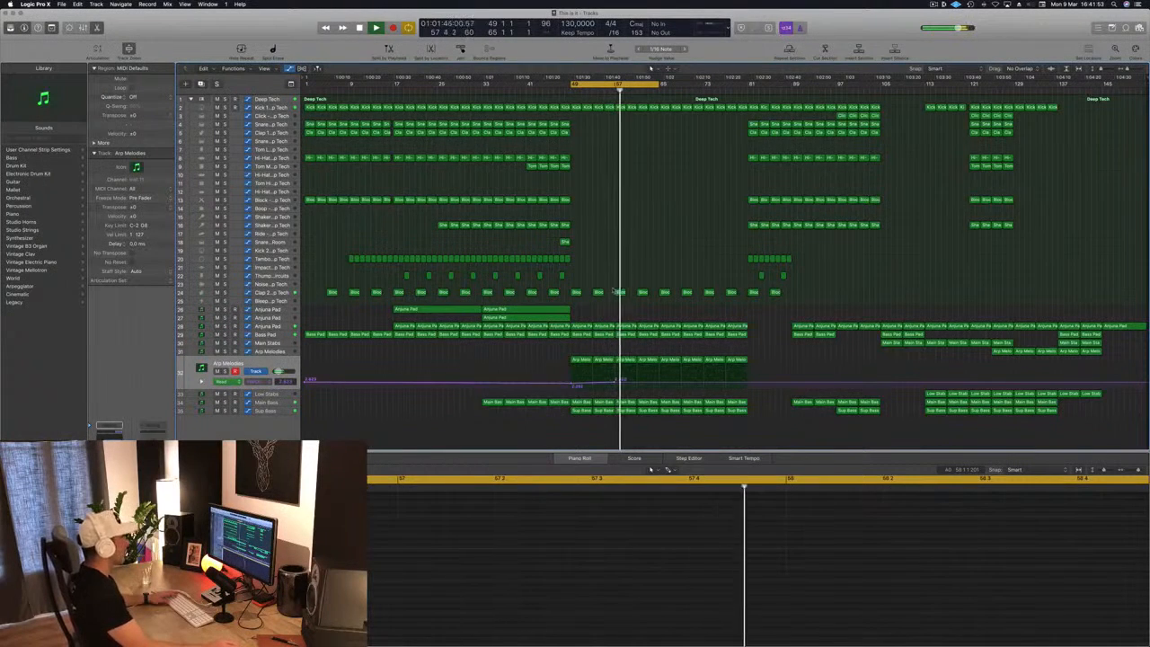
{"action": "key", "text": "super+BackSpace"}
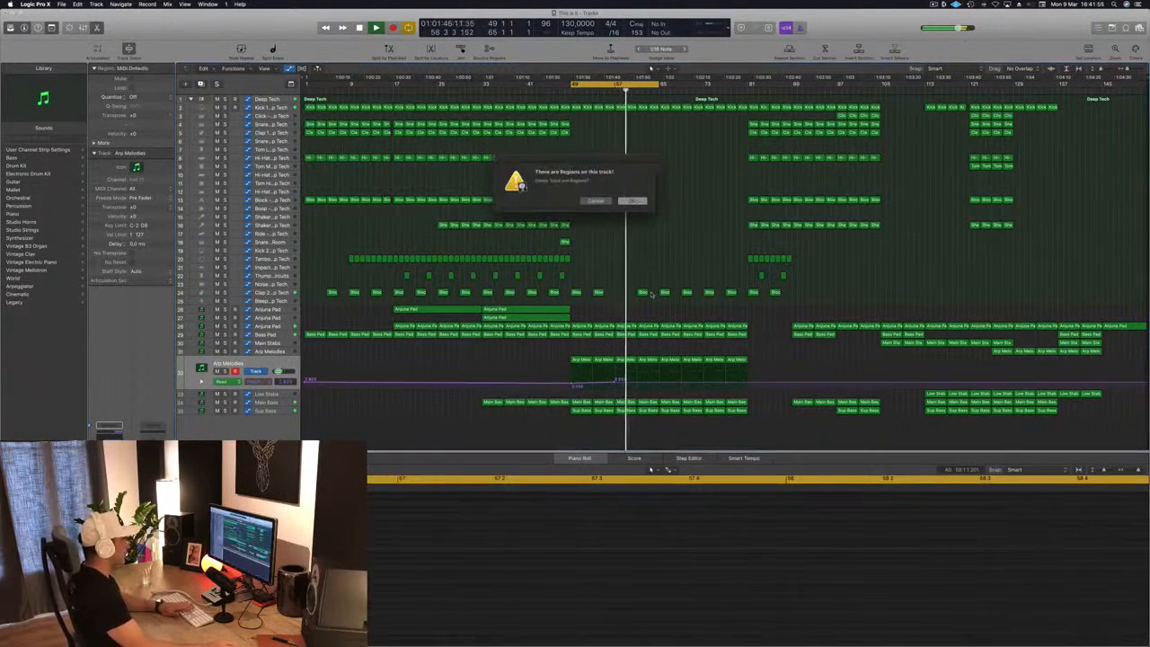
{"action": "key", "text": "Return"}
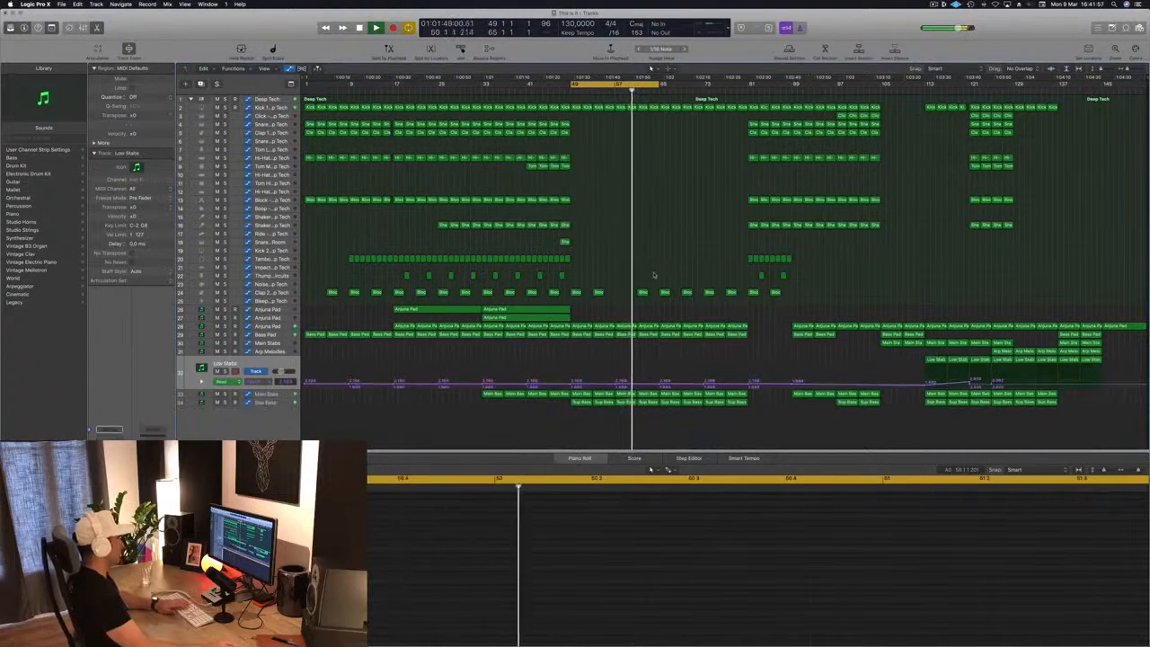
{"action": "key", "text": "super+z"}
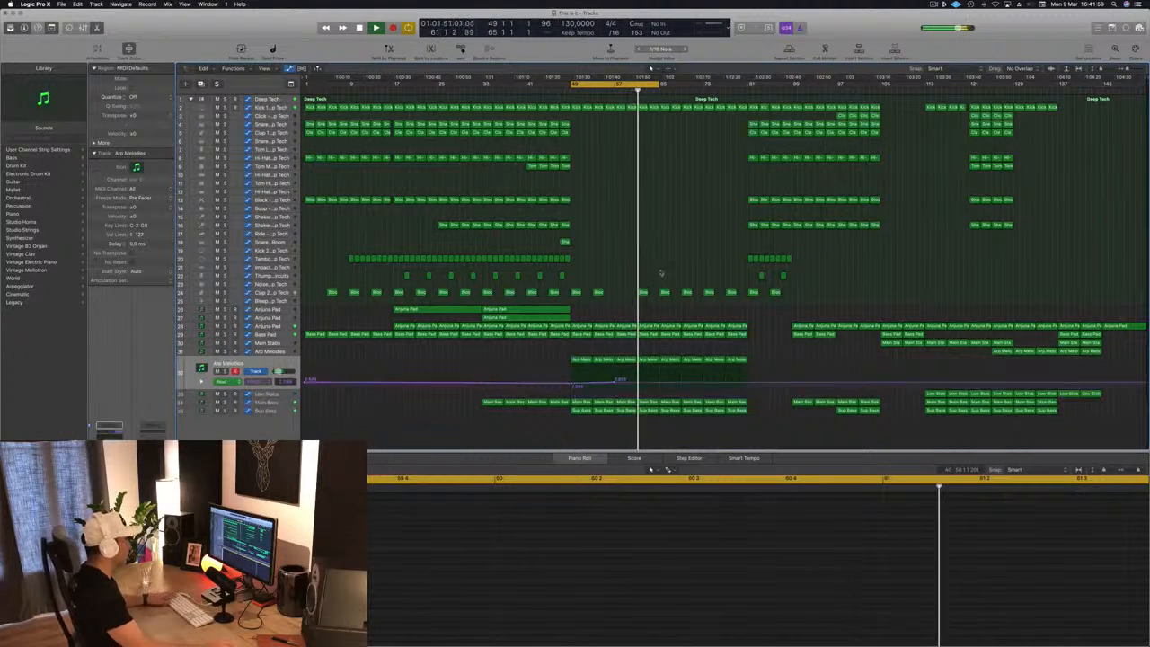
Delete the Clap 2 regions at bars 61 and 65 and the Kick regions from bar 65 to bar 81.
{"action": "left_click", "coordinate": [642, 293]}
{"action": "key", "text": "Delete"}
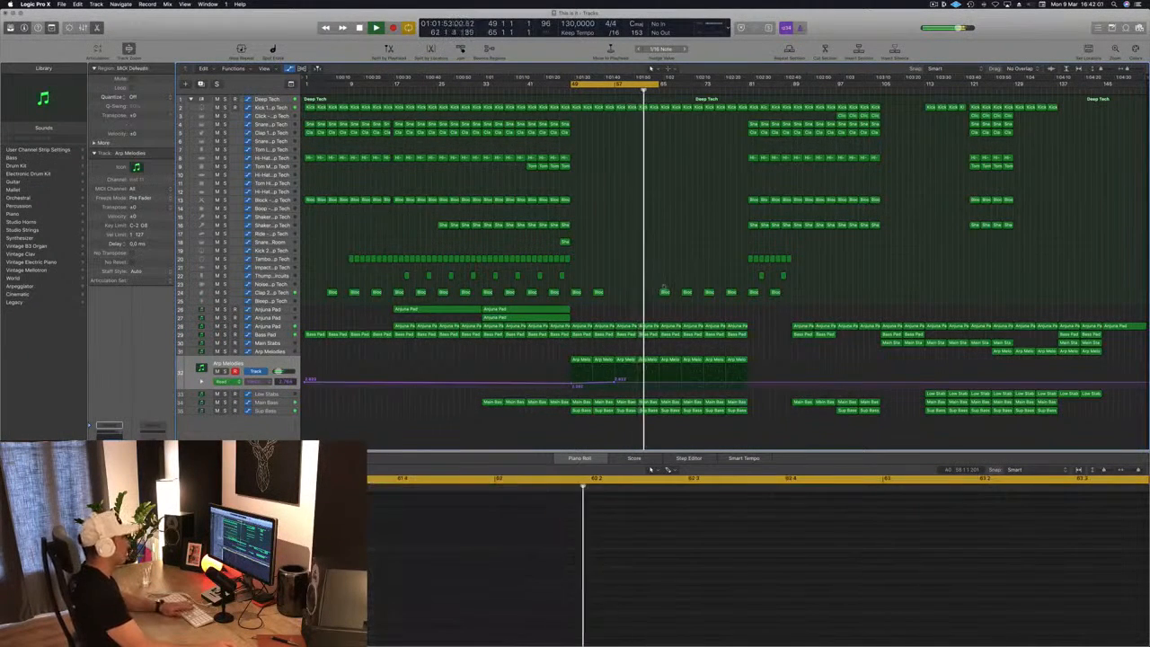
{"action": "left_click", "coordinate": [664, 292]}
{"action": "key", "text": "Delete"}
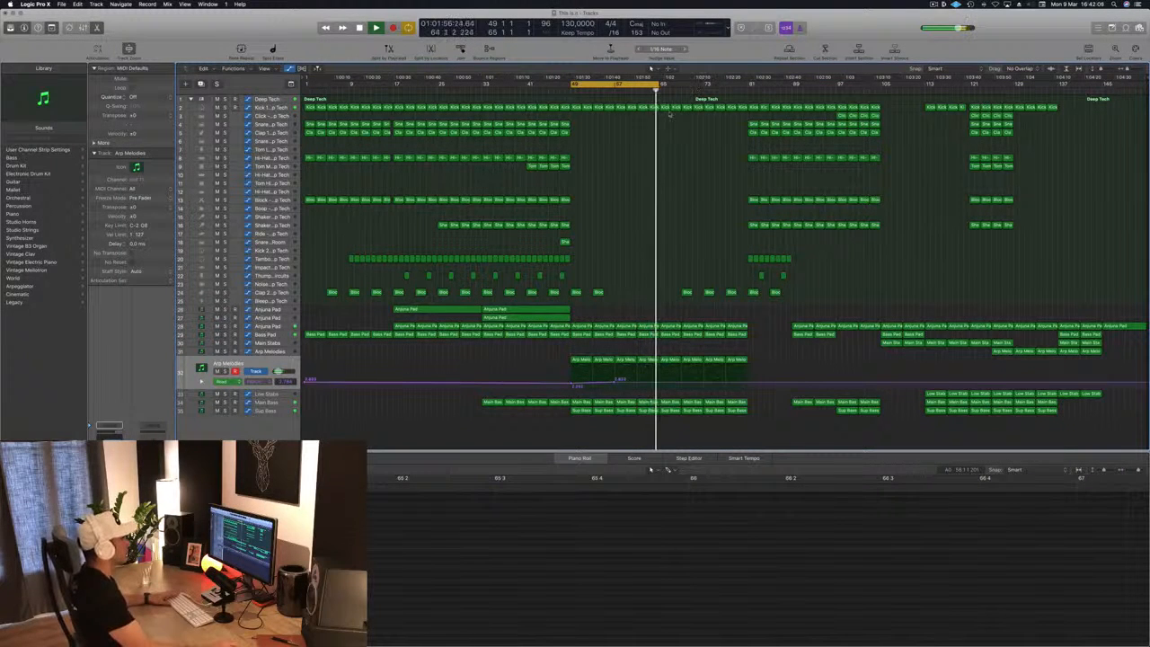
{"action": "left_click_drag", "start_coordinate": [665, 114], "coordinate": [740, 111]}
{"action": "key", "text": "Delete"}
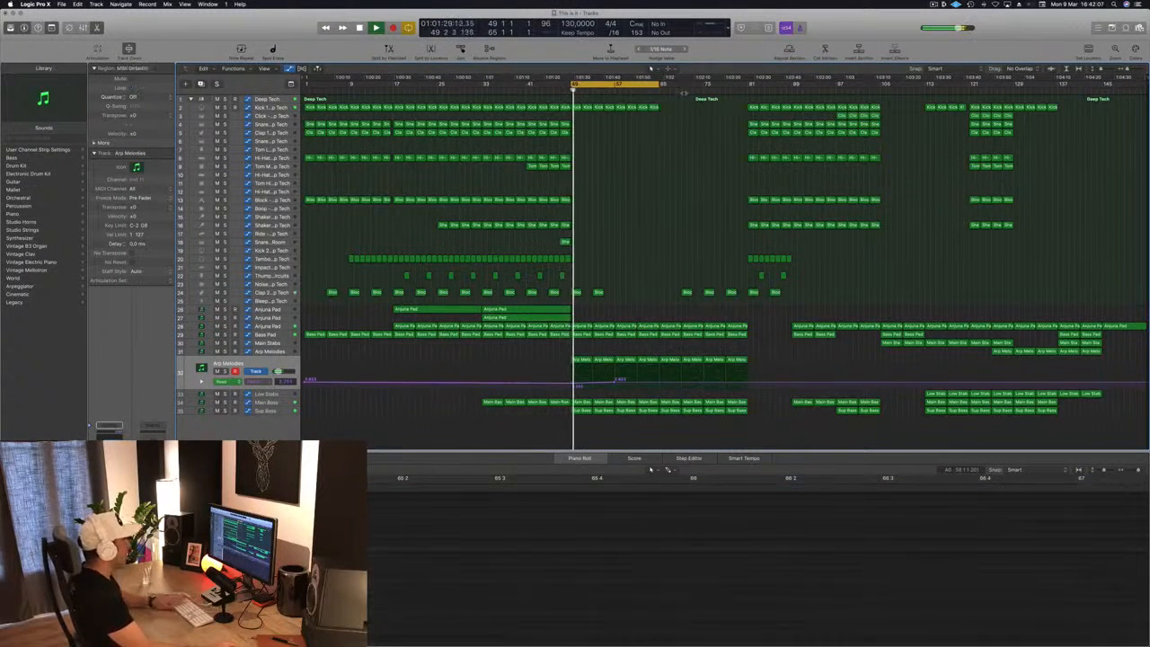
Extend the cycle to bar 81 and copy the two stacked Anjuna Pad regions from bar 33 to bar 65.
{"action": "left_click_drag", "start_coordinate": [658, 86], "coordinate": [748, 87]}
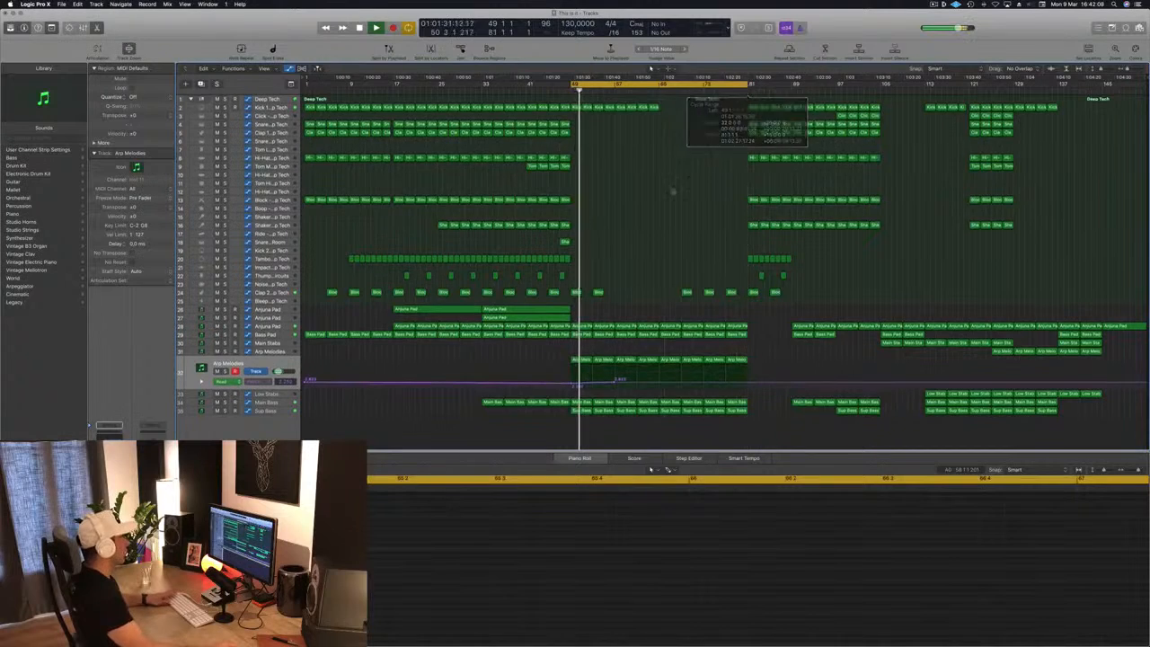
{"action": "left_click", "coordinate": [531, 311]}
{"action": "left_click_drag", "start_coordinate": [530, 310], "coordinate": [710, 314]}
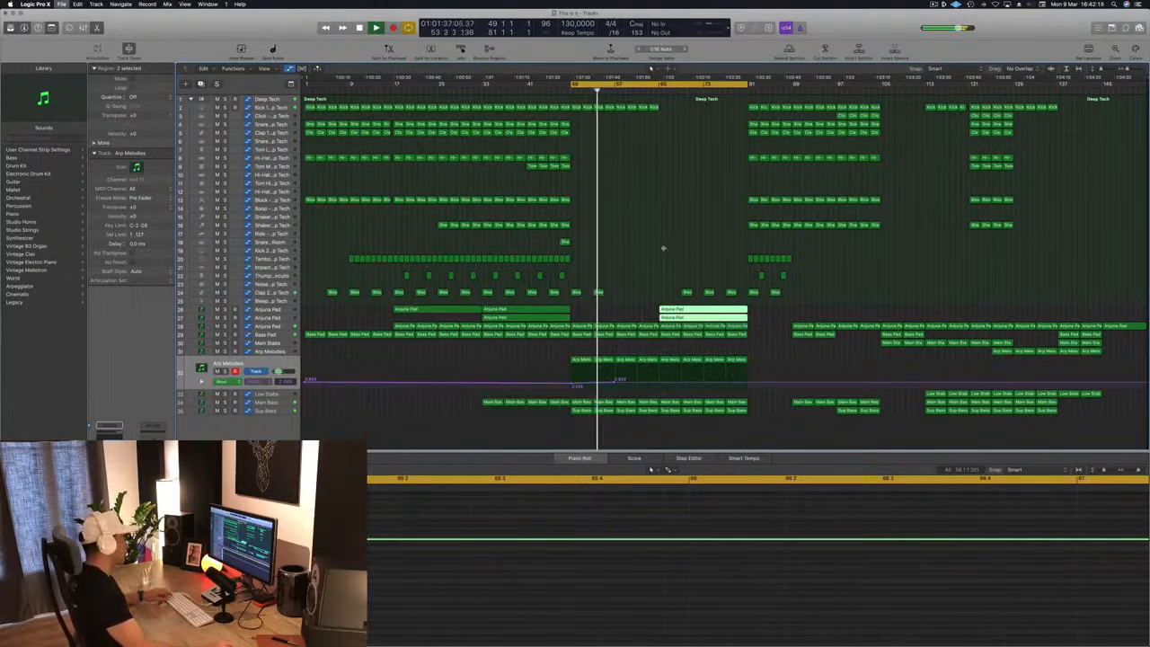
Delete the Clap 2 regions from bar 69 to bar 81 and lower the Arp Melodies cutoff automation at bar 65.
{"action": "left_click", "coordinate": [655, 84]}
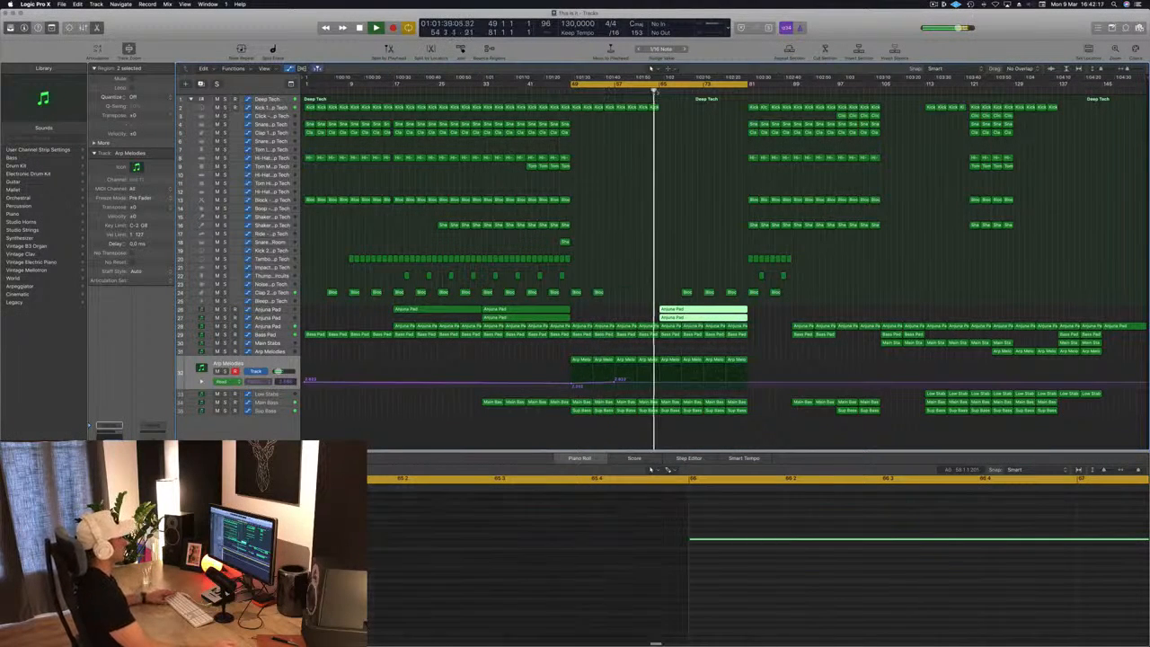
{"action": "left_click_drag", "start_coordinate": [680, 283], "coordinate": [737, 295]}
{"action": "key", "text": "Delete"}
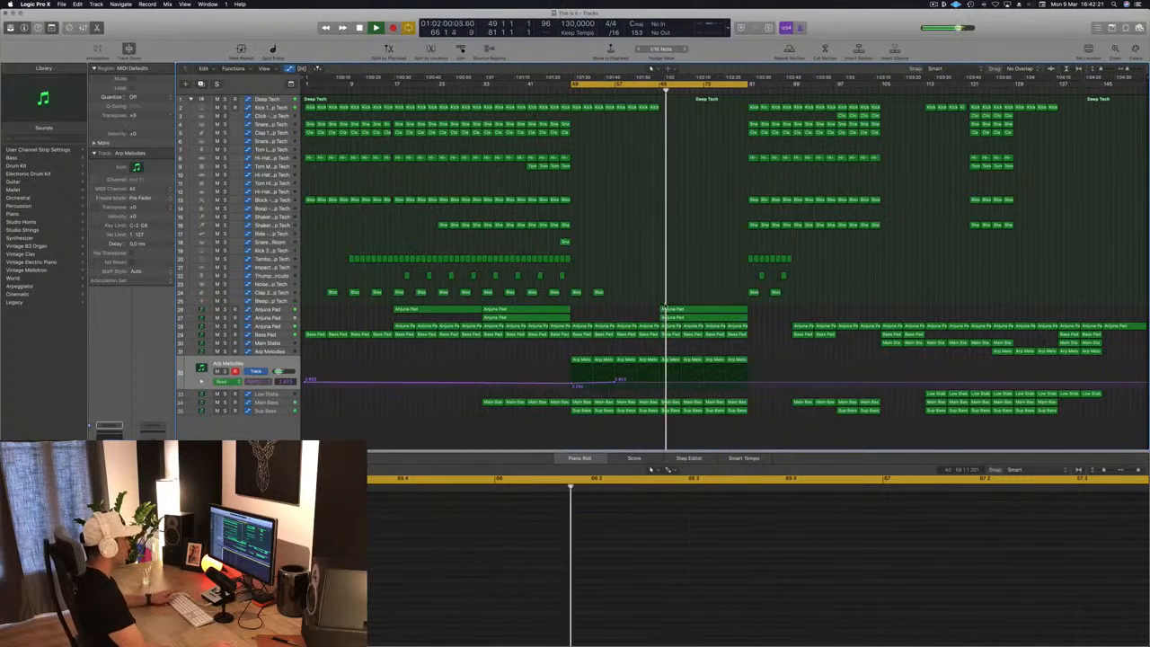
{"action": "left_click", "coordinate": [659, 384]}
{"action": "left_click_drag", "start_coordinate": [659, 384], "coordinate": [658, 385]}
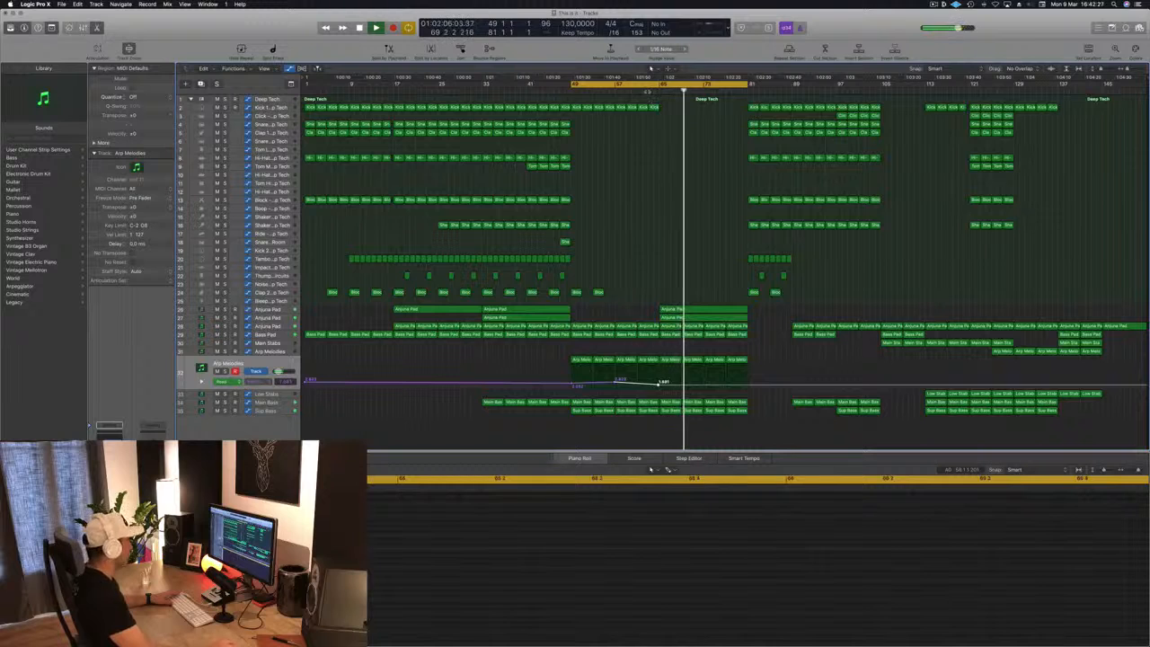
Adjust the Main Bass track's filter cutoff automation point at bar 65 and play the section.
{"action": "left_click", "coordinate": [650, 88]}
{"action": "left_click", "coordinate": [273, 411]}
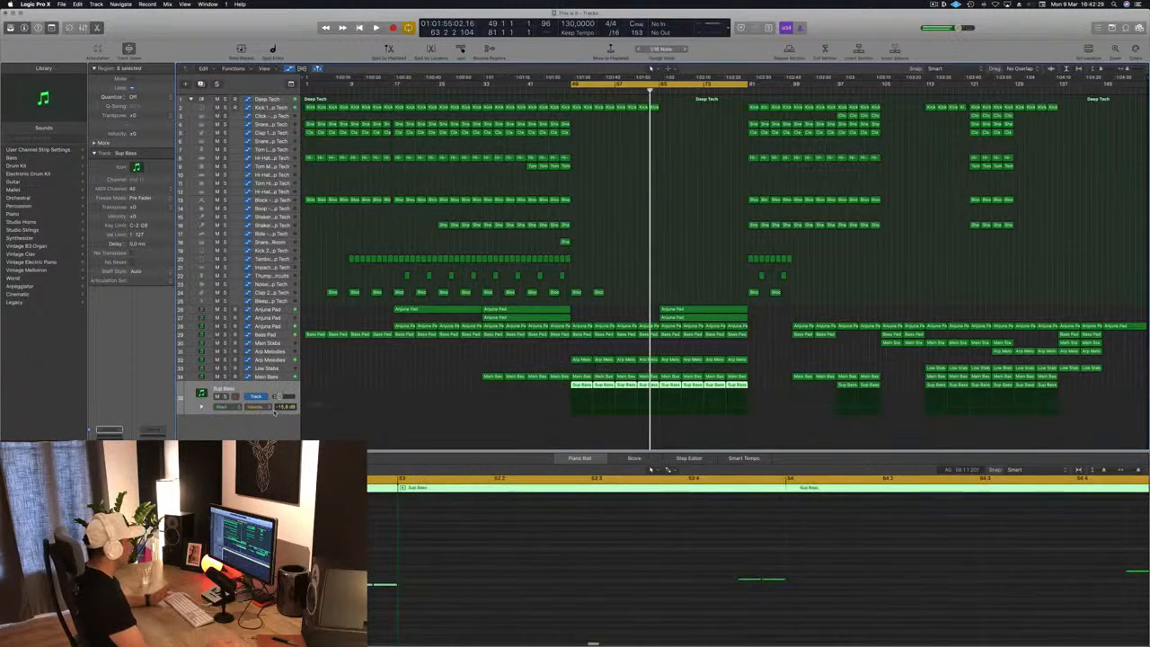
{"action": "left_click", "coordinate": [267, 377]}
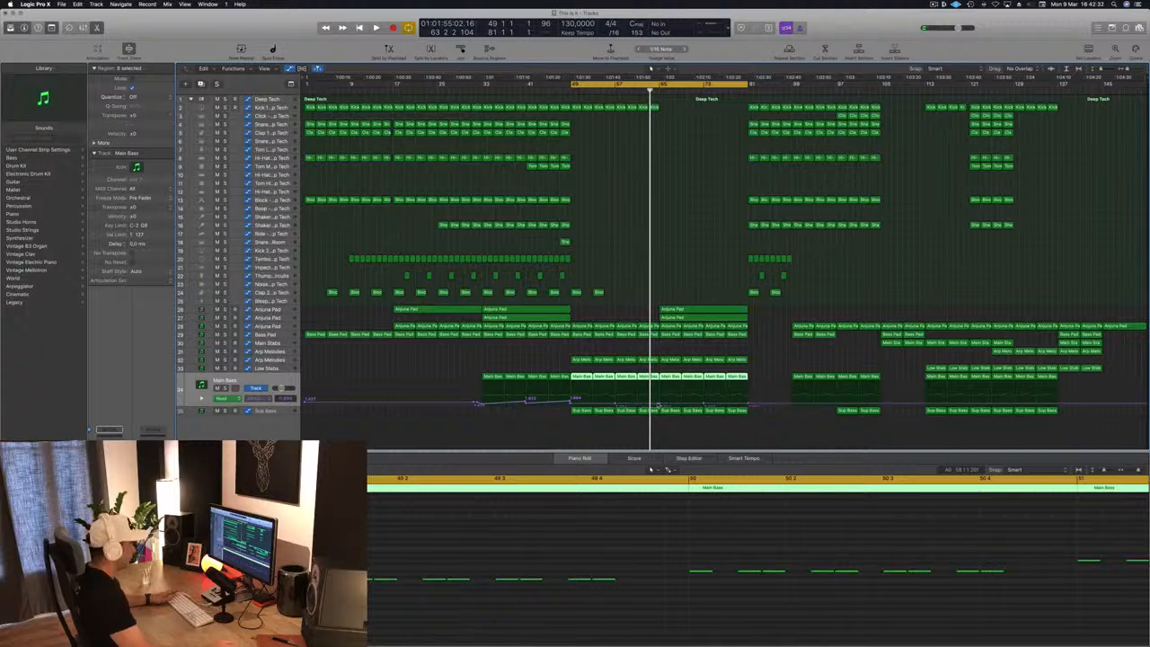
{"action": "left_click_drag", "start_coordinate": [659, 405], "coordinate": [658, 405]}
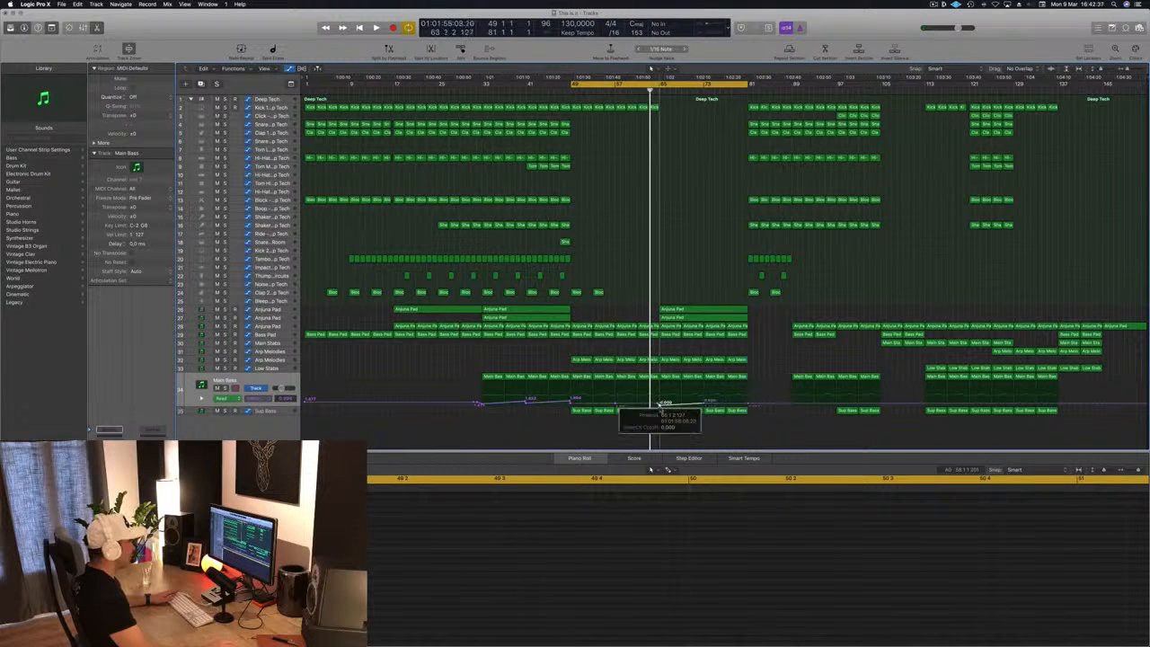
{"action": "key", "text": "space"}
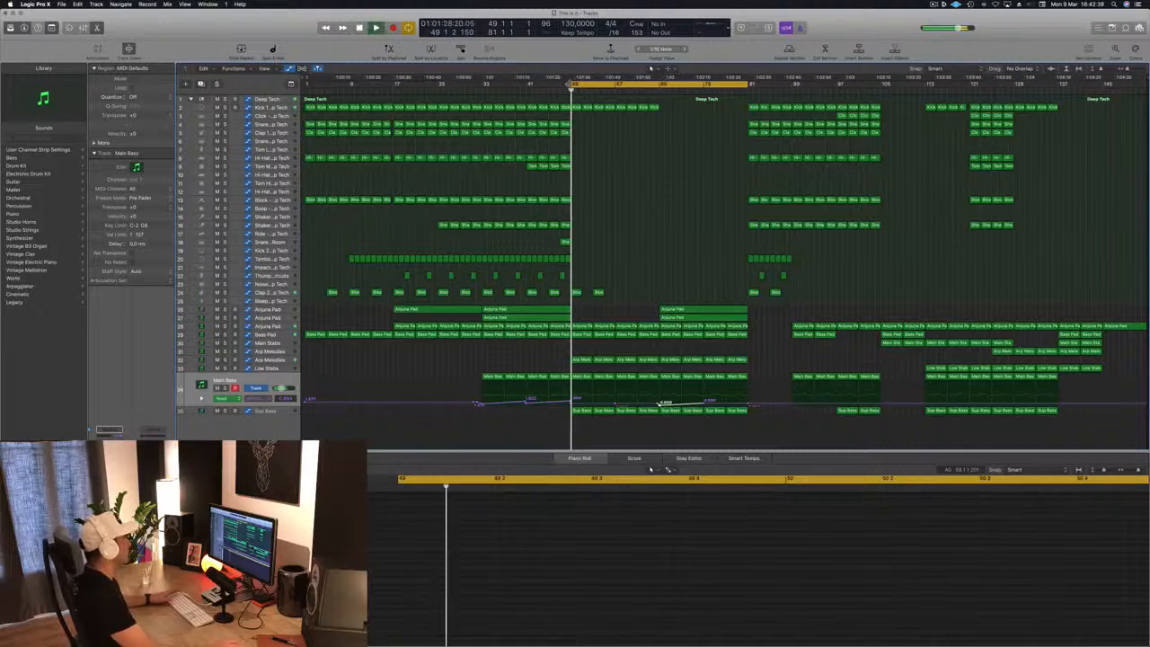
Narrow the cycle to bars 65–81 and adjust the lowest Anjuna Pad track's filter automation at bar 65.
{"action": "left_click_drag", "start_coordinate": [573, 83], "coordinate": [658, 105]}
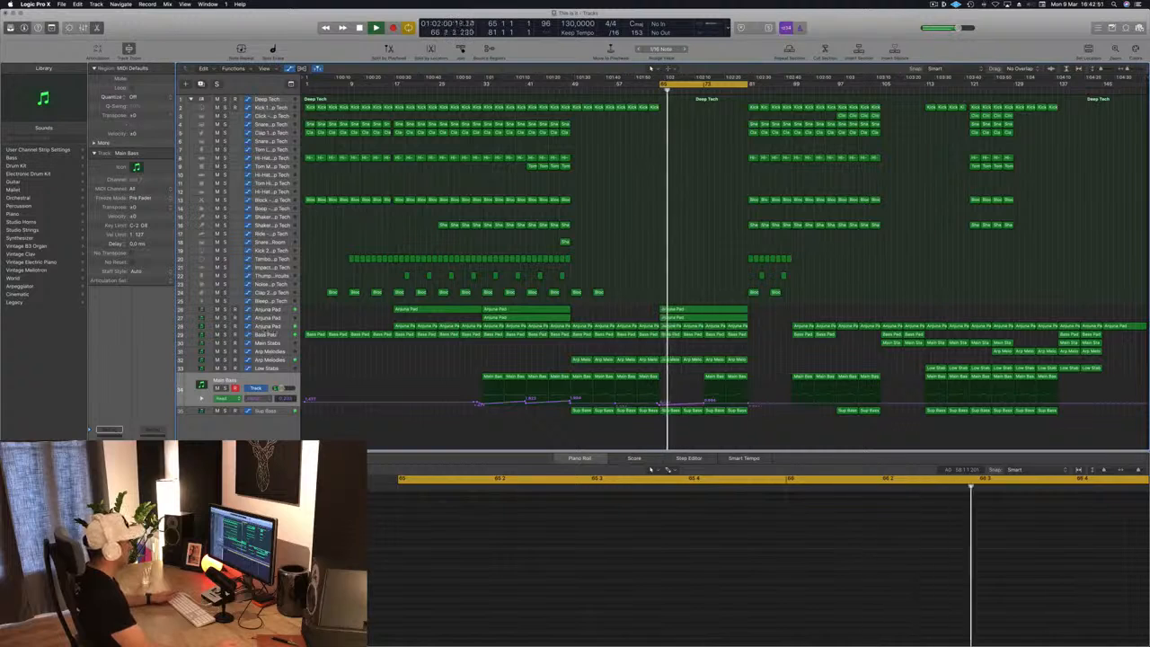
{"action": "left_click", "coordinate": [265, 327]}
{"action": "left_click", "coordinate": [659, 339]}
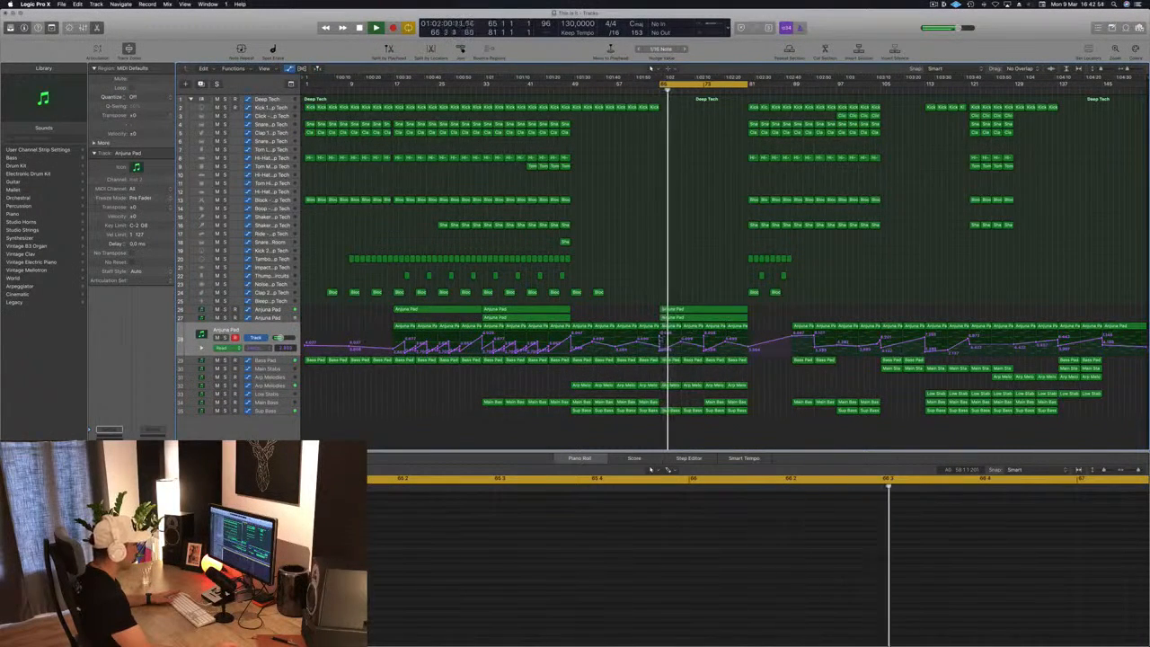
{"action": "key", "text": "space"}
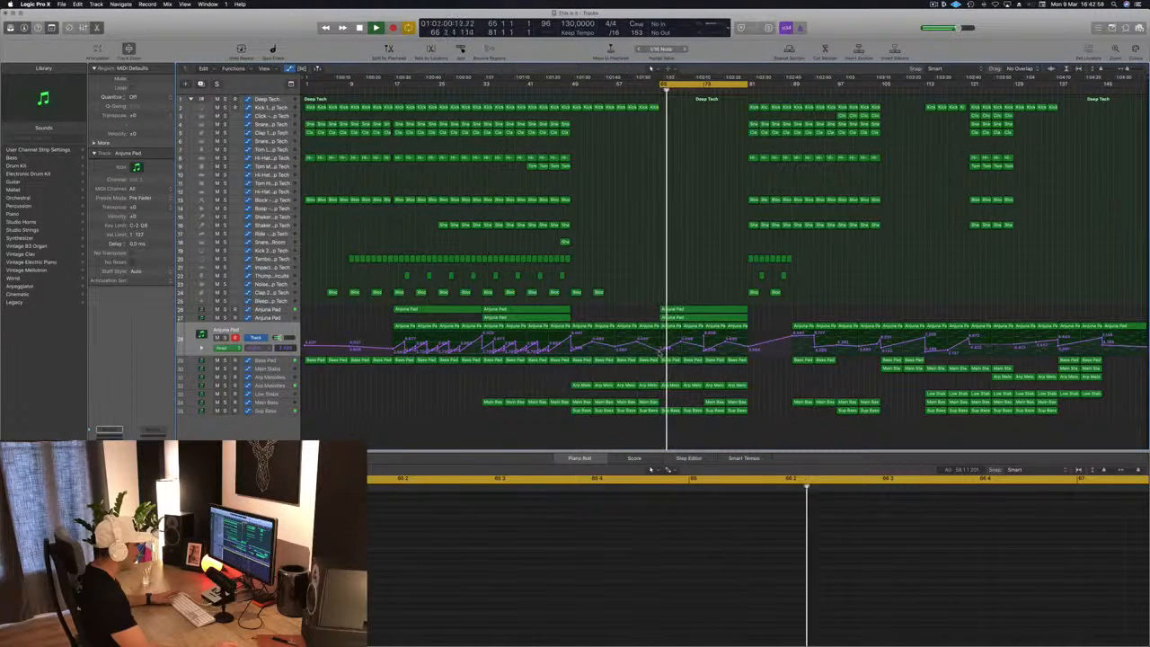
{"action": "left_click", "coordinate": [660, 352]}
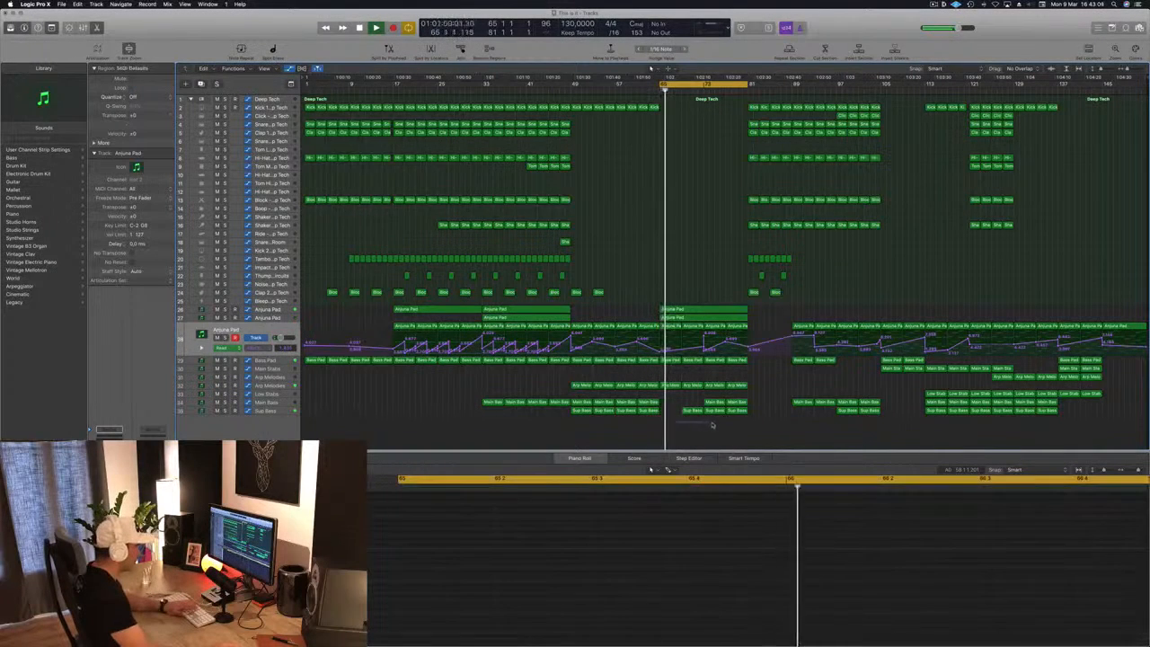
Delete the Sup Bass regions from bar 69 to bar 81 and adjust the Anjuna Pad filter automation at bar 73.
{"action": "left_click_drag", "start_coordinate": [713, 425], "coordinate": [749, 411]}
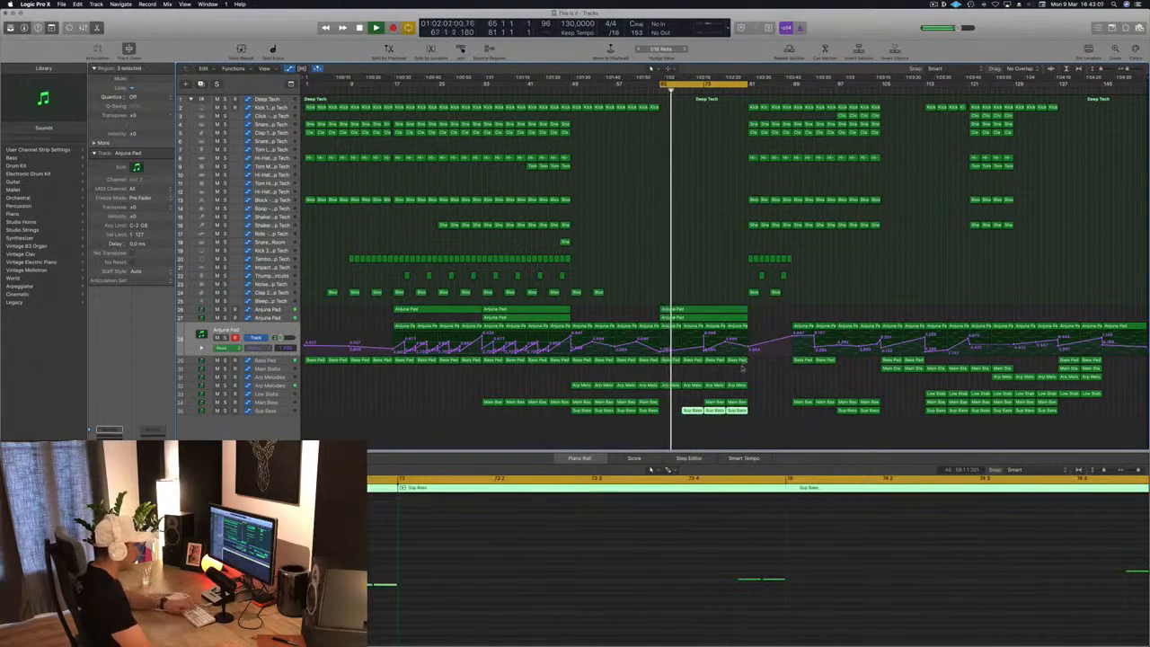
{"action": "left_click", "coordinate": [742, 369]}
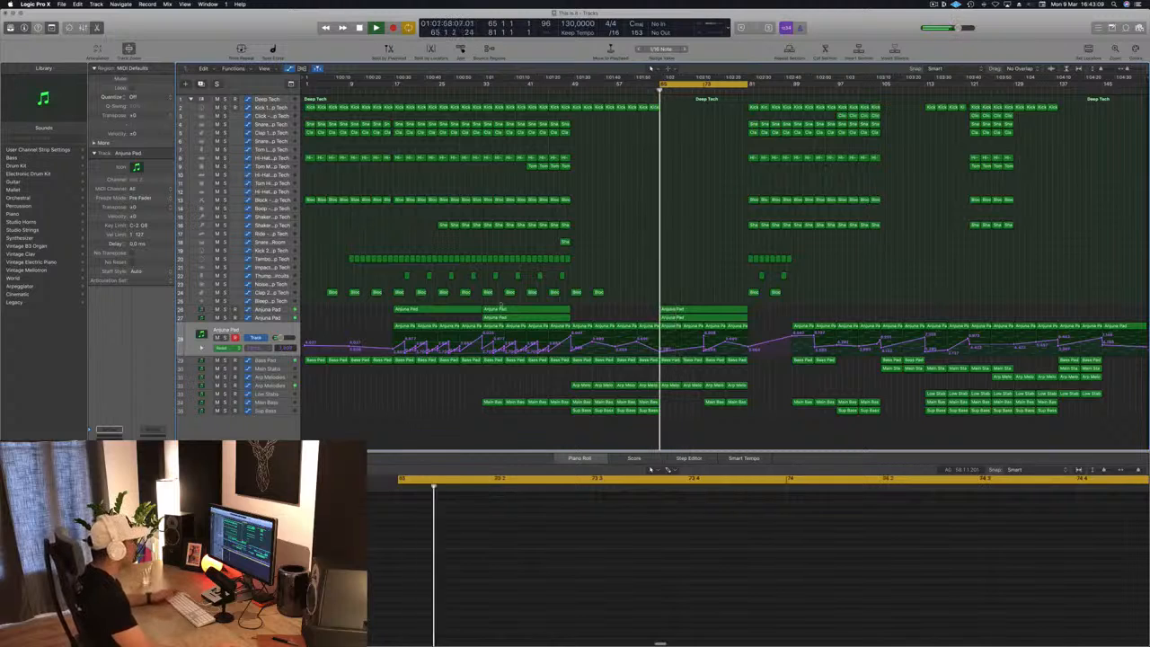
{"action": "left_click", "coordinate": [272, 318]}
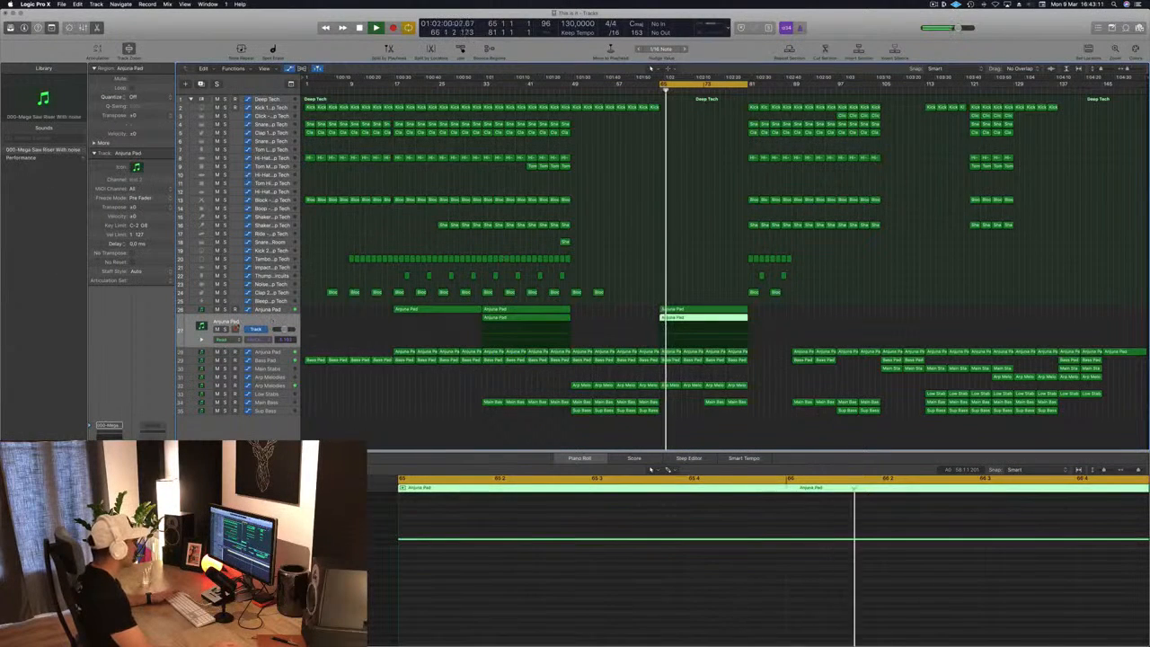
{"action": "key", "text": "Down"}
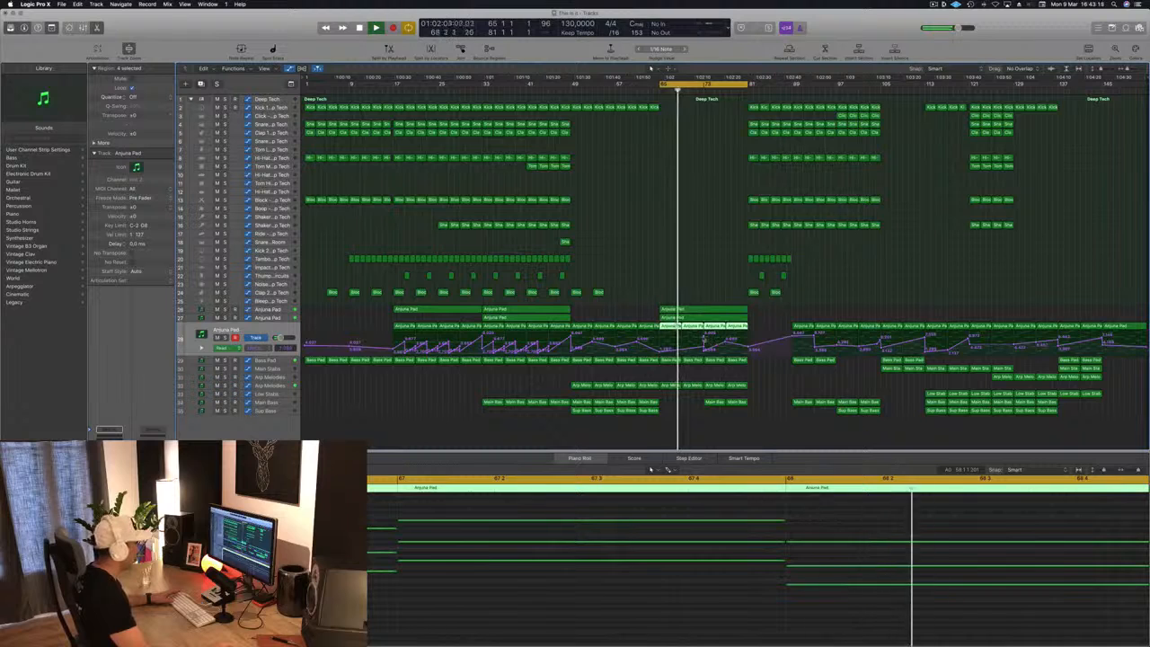
{"action": "left_click", "coordinate": [704, 338]}
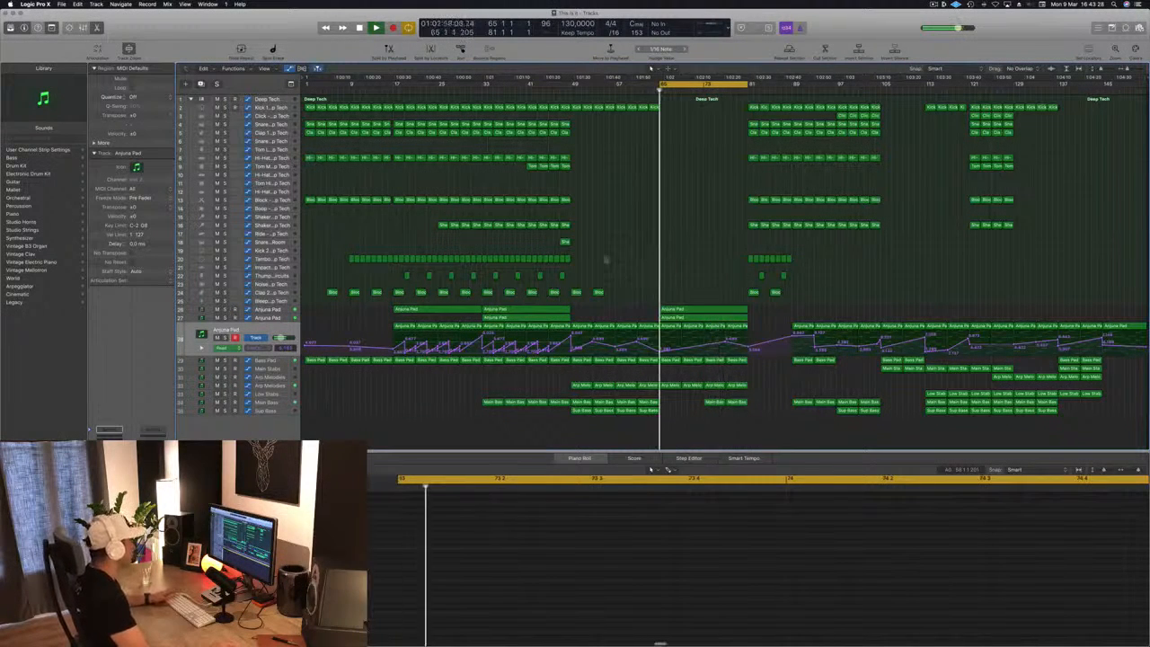
Add Arp Melodies cutoff automation points at bars 73 and 81, raising the curve towards bar 81, and play the result.
{"action": "left_click", "coordinate": [275, 386]}
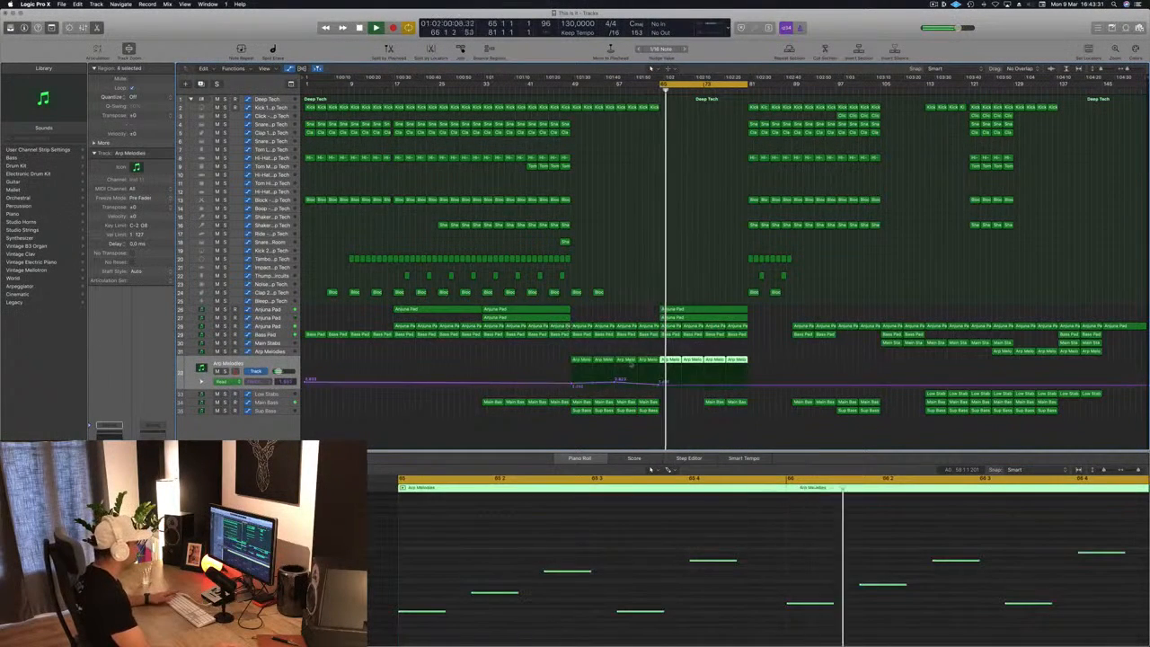
{"action": "key", "text": "space"}
{"action": "key", "text": "space"}
{"action": "left_click_drag", "start_coordinate": [660, 386], "coordinate": [705, 380]}
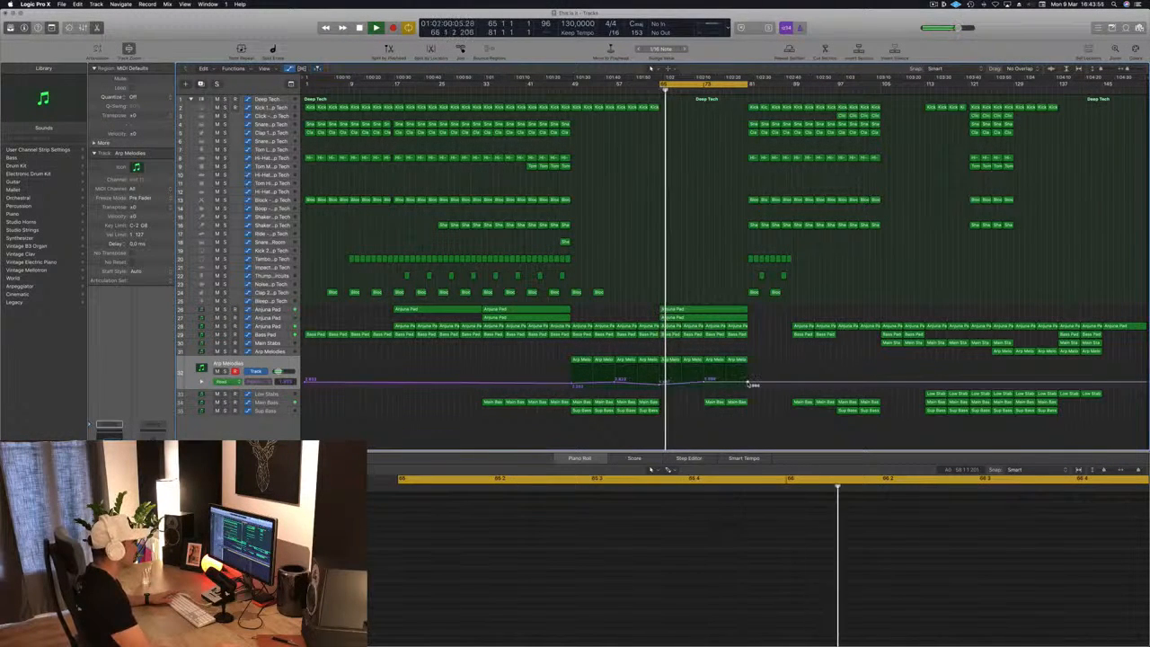
{"action": "left_click_drag", "start_coordinate": [748, 385], "coordinate": [748, 376]}
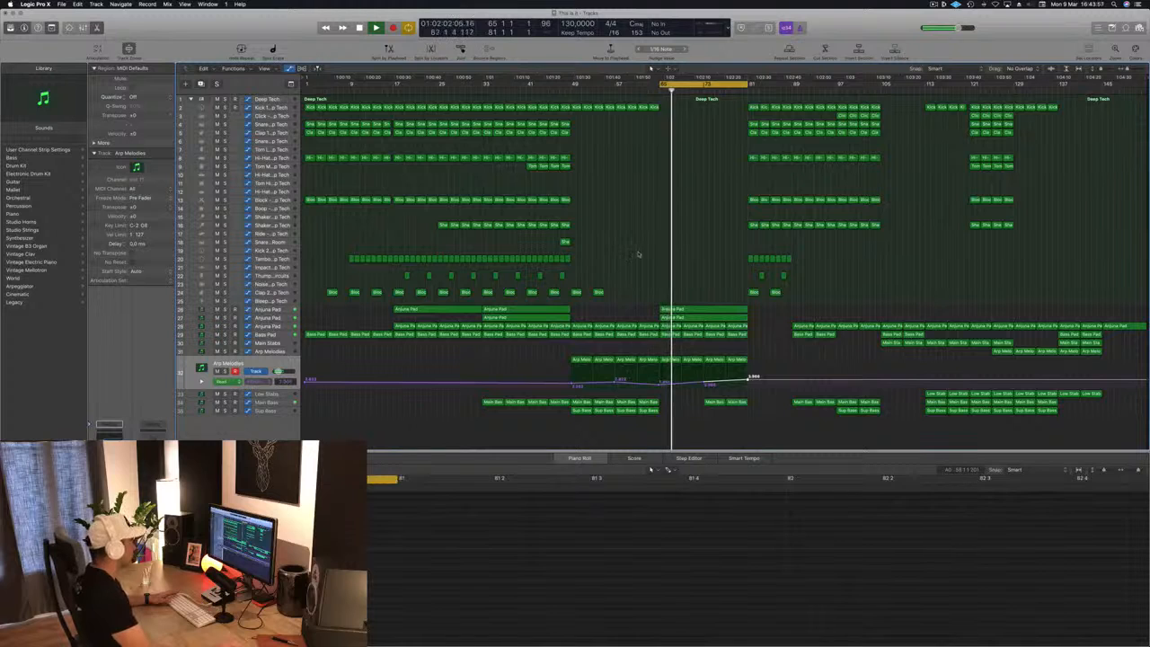
{"action": "key", "text": "space"}
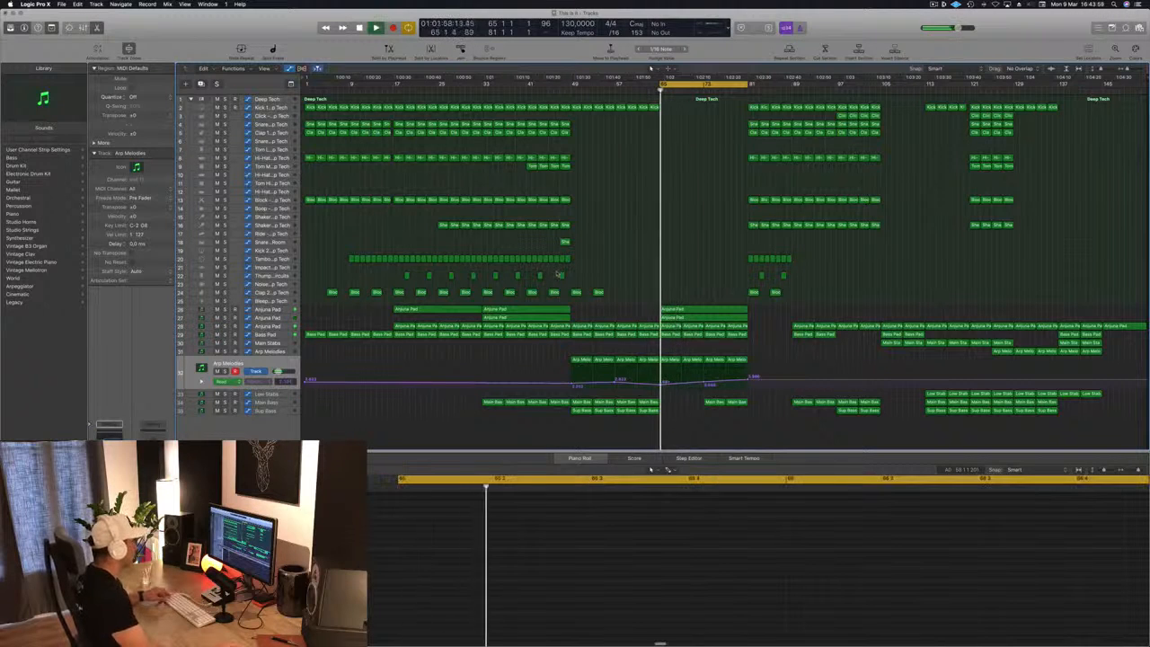
Copy the last Thump track region before bar 49 to bar 65 and select its second note.
{"action": "left_click", "coordinate": [561, 276]}
{"action": "left_click_drag", "start_coordinate": [562, 276], "coordinate": [662, 278]}
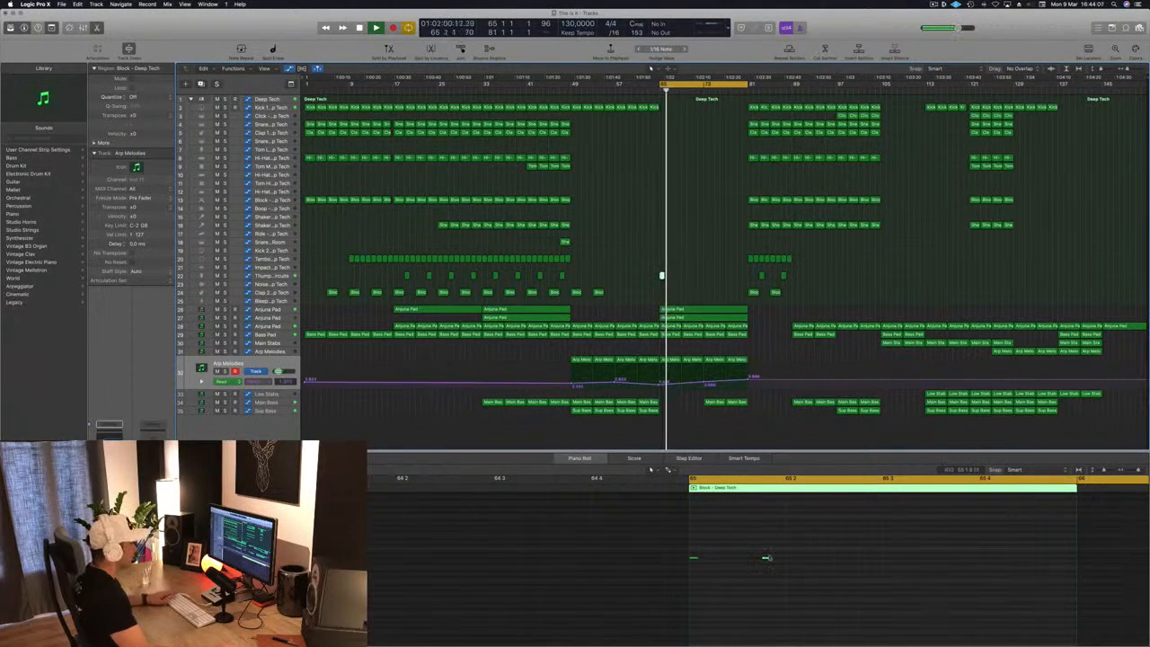
{"action": "left_click", "coordinate": [766, 557]}
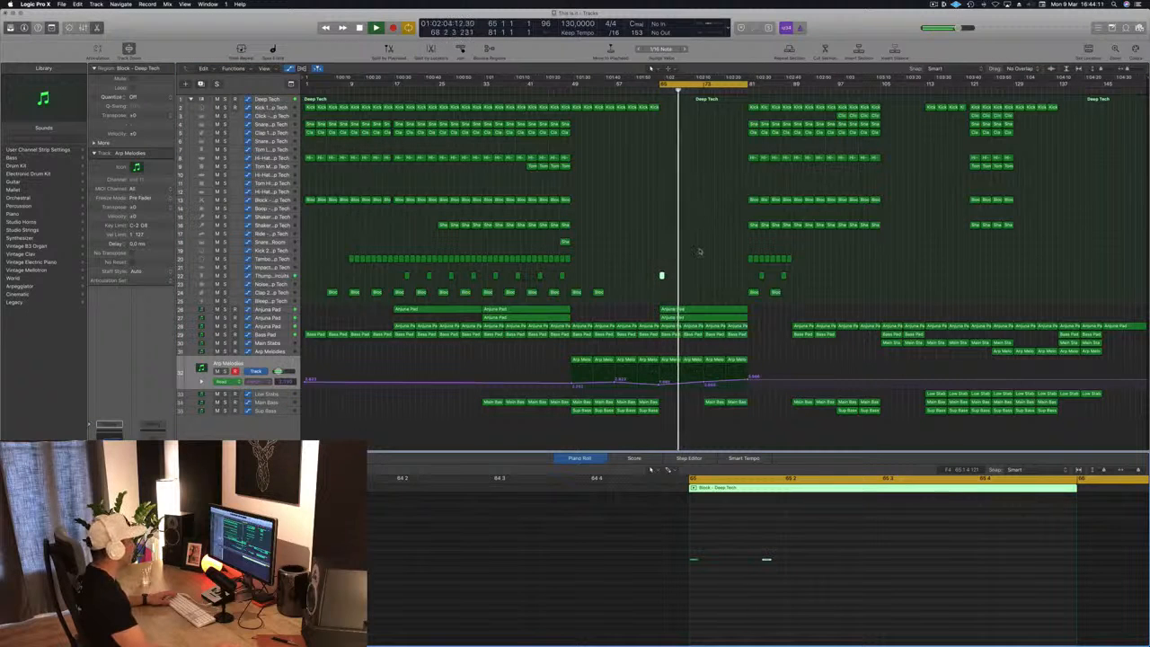
Remove the copied Thump region at bar 65 and raise the Arp Melodies automation point at bar 81.
{"action": "left_click", "coordinate": [660, 266]}
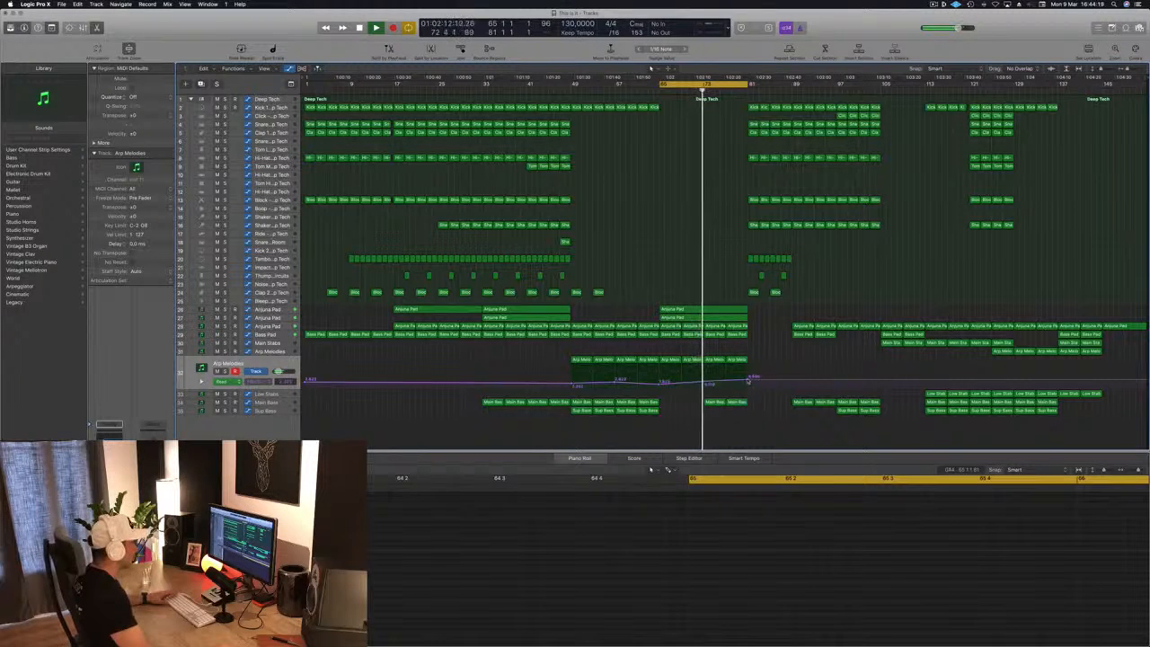
{"action": "left_click_drag", "start_coordinate": [747, 381], "coordinate": [748, 377]}
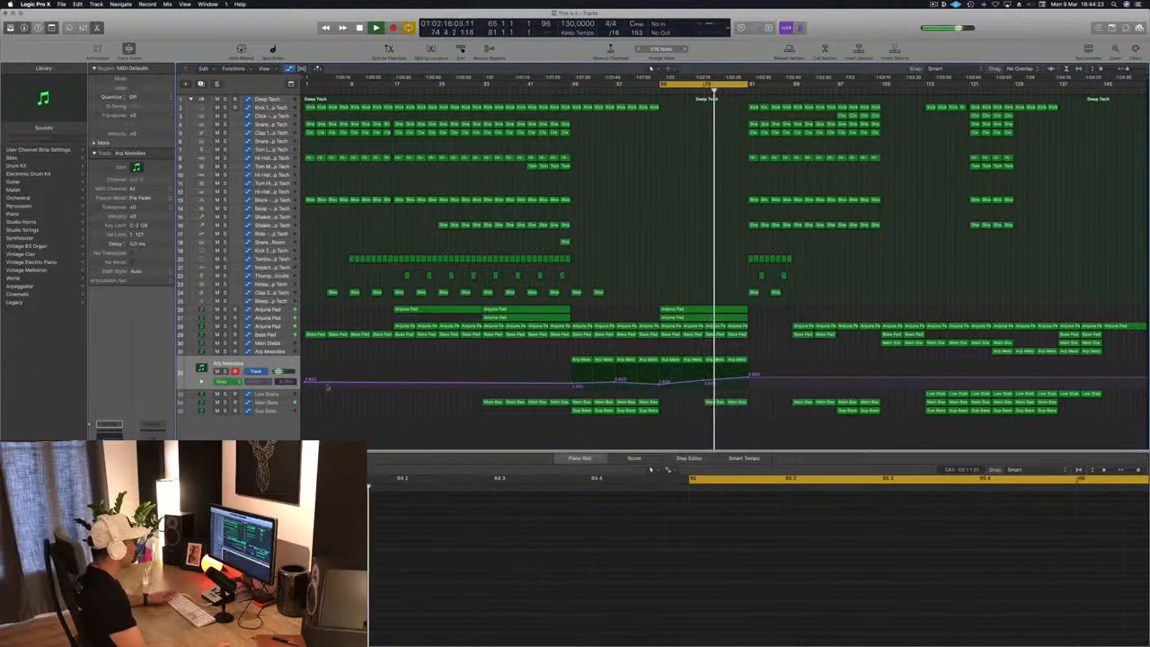
Shape the Main Bass automation with points at bars 73, 77 and 81, raising the curve from bar 77 to bar 81.
{"action": "left_click", "coordinate": [268, 402]}
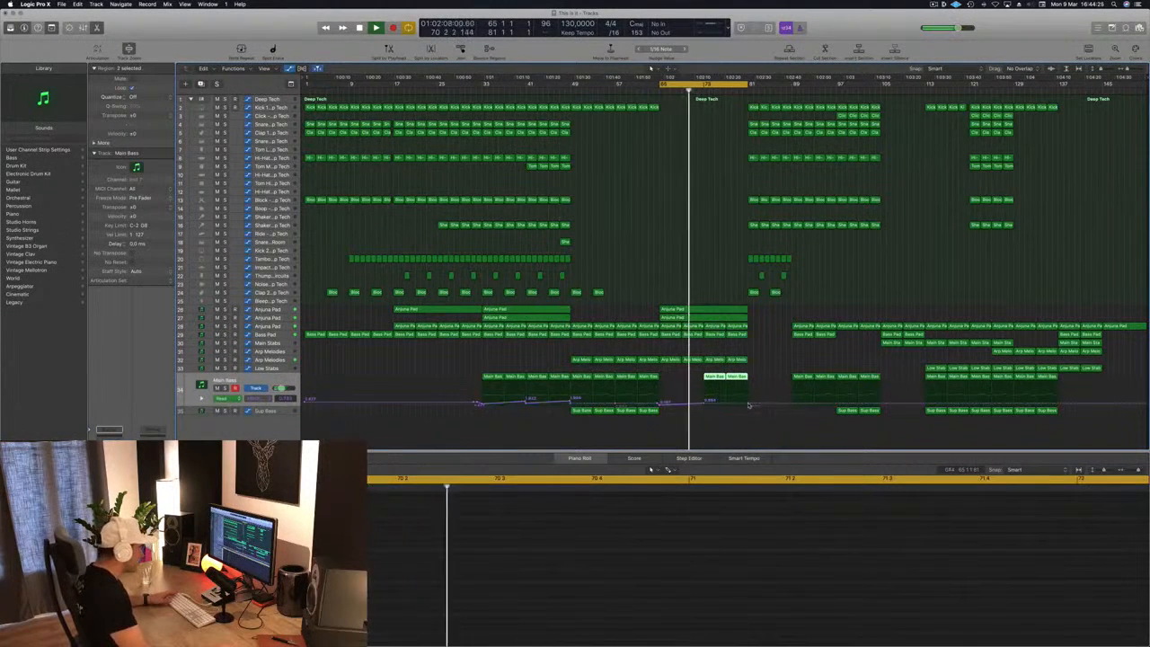
{"action": "left_click", "coordinate": [703, 405]}
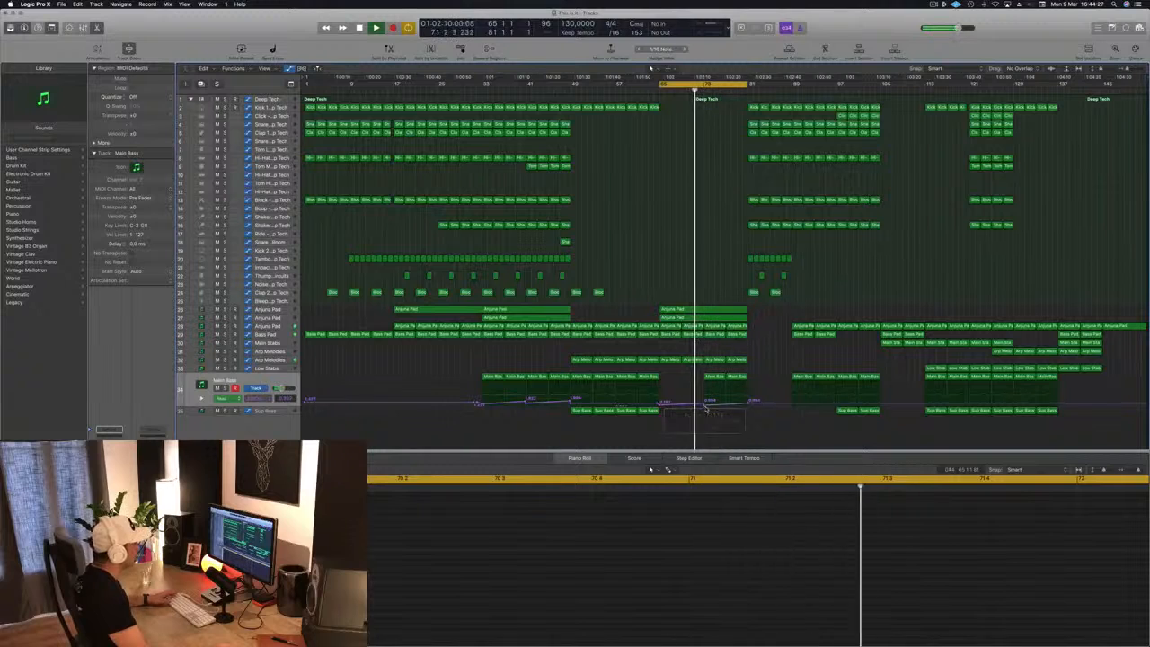
{"action": "scroll", "coordinate": [703, 405], "scroll_direction": "up", "scroll_amount": 3}
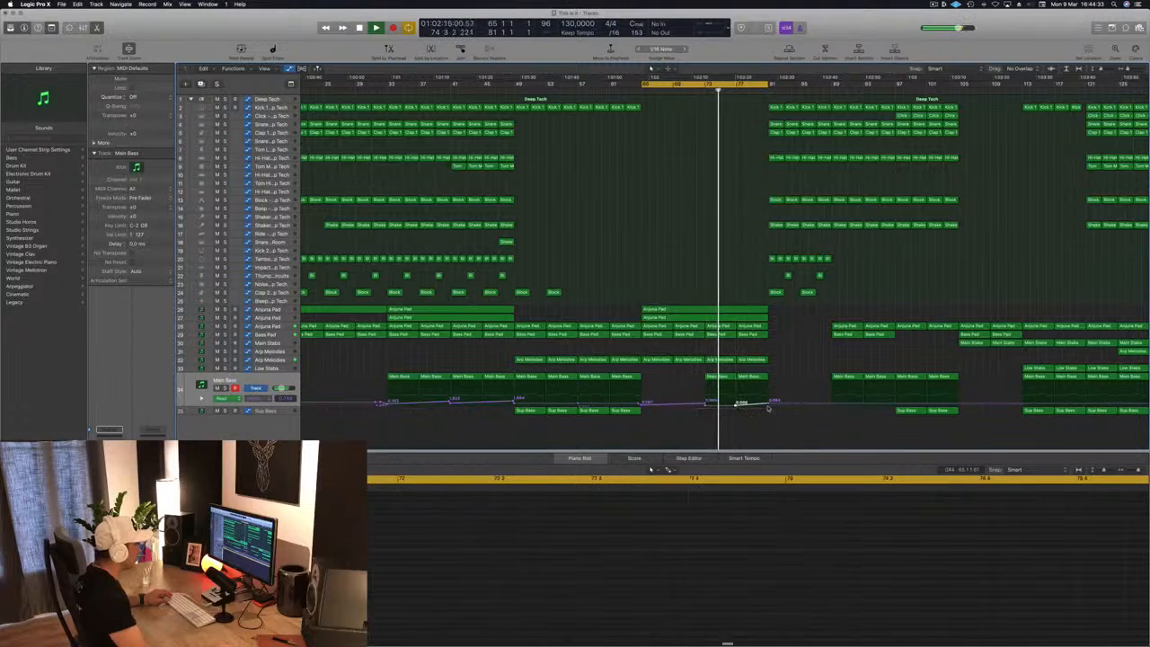
{"action": "left_click_drag", "start_coordinate": [768, 405], "coordinate": [769, 399]}
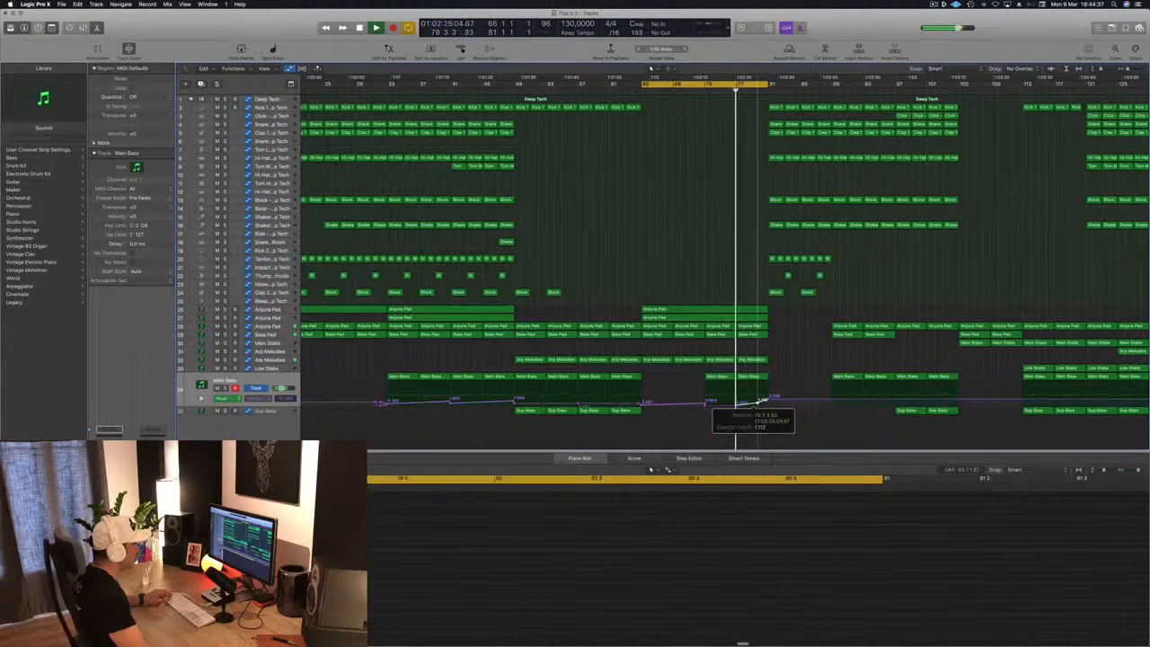
{"action": "scroll", "coordinate": [753, 400], "scroll_direction": "down", "scroll_amount": 3}
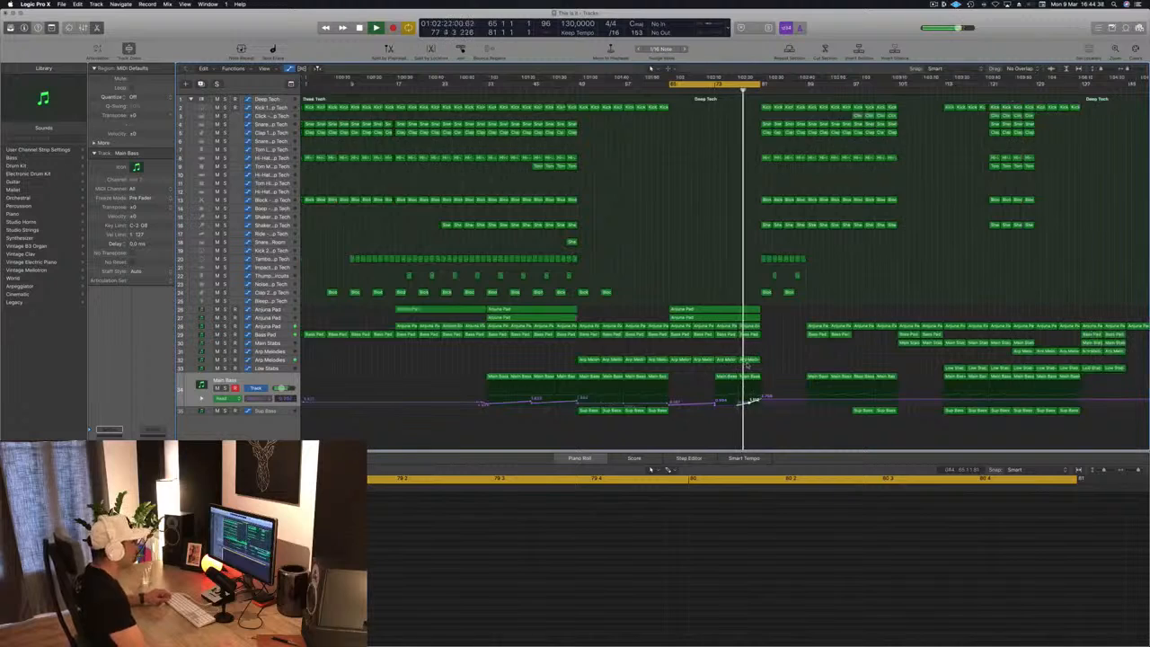
{"action": "scroll", "coordinate": [727, 248], "scroll_direction": "down", "scroll_amount": 1}
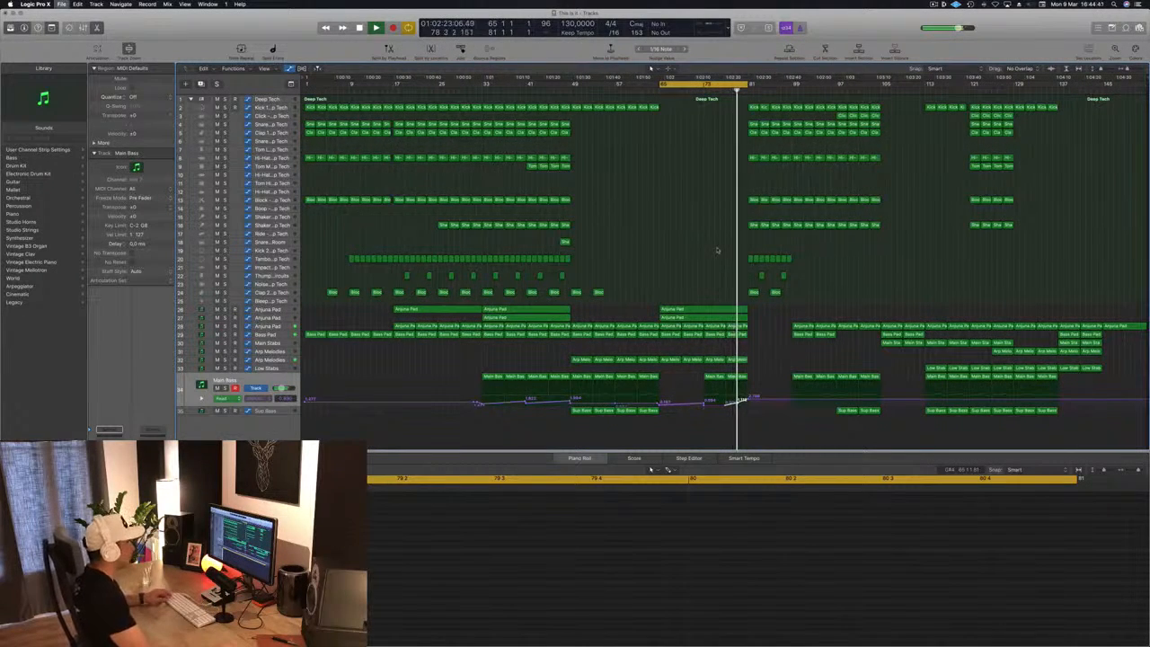
Raise the lowest Anjuna Pad track's filter automation to a peak just before bar 81.
{"action": "scroll", "coordinate": [718, 248], "scroll_direction": "up", "scroll_amount": 3}
{"action": "scroll", "coordinate": [695, 258], "scroll_direction": "down", "scroll_amount": 4}
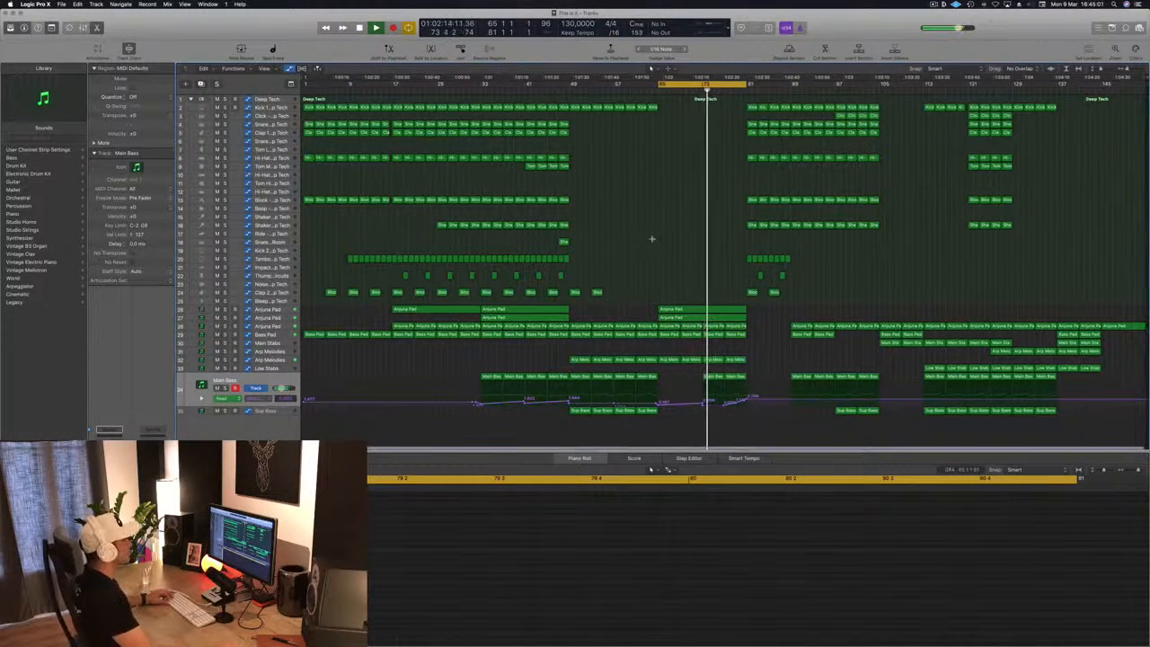
{"action": "left_click", "coordinate": [280, 326]}
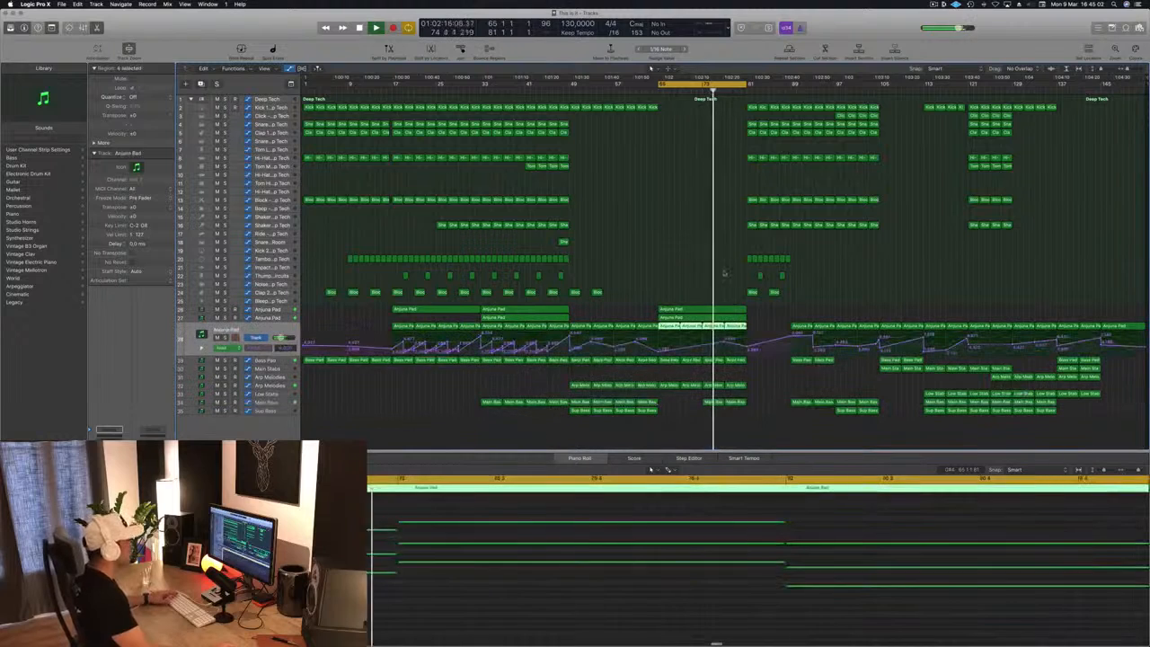
{"action": "left_click_drag", "start_coordinate": [745, 348], "coordinate": [742, 334]}
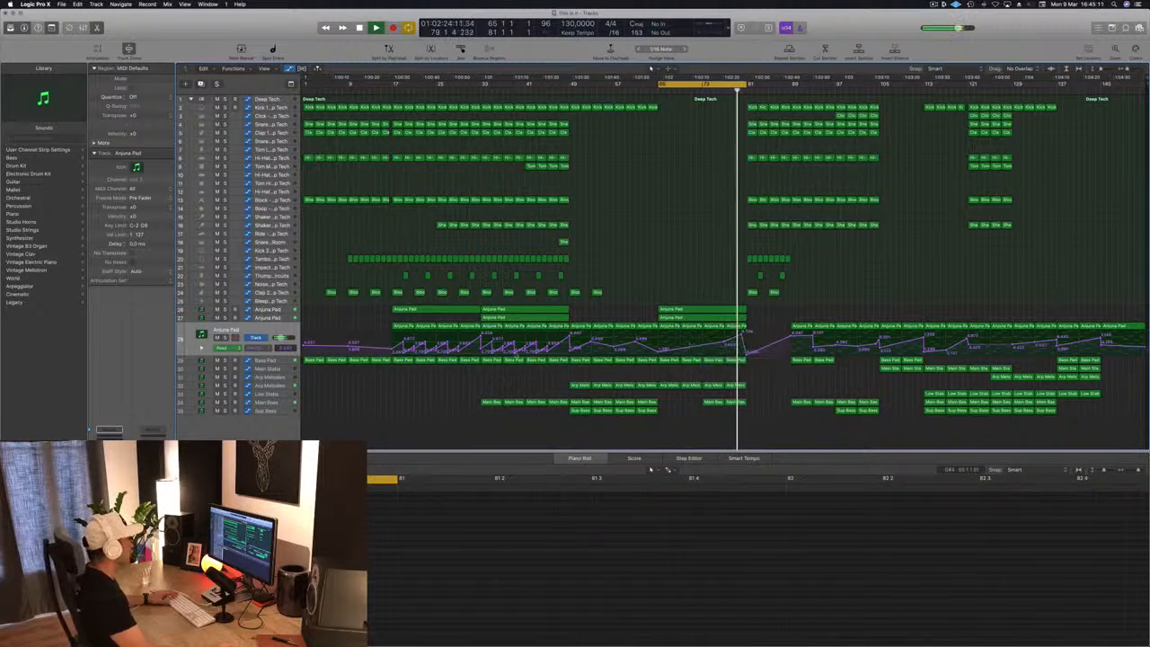
Lower the Bass Pad automation at bar 65 and raise it to a peak just before bar 81, dropping at bar 81.
{"action": "left_click", "coordinate": [286, 359]}
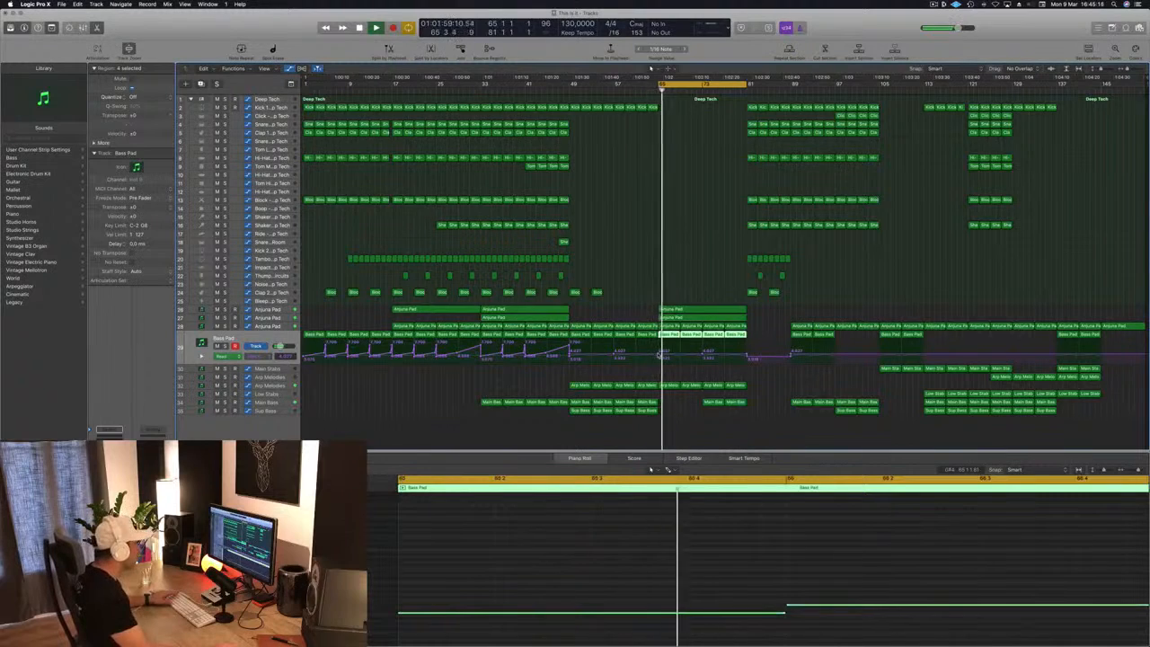
{"action": "left_click", "coordinate": [657, 356]}
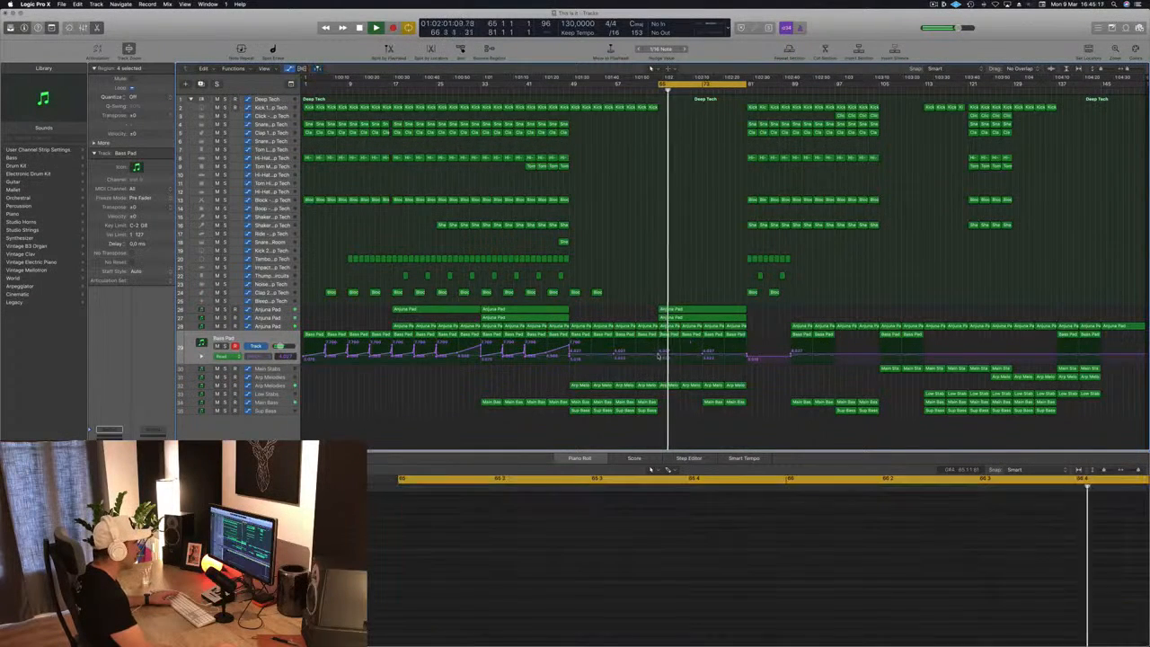
{"action": "left_click_drag", "start_coordinate": [657, 356], "coordinate": [659, 356]}
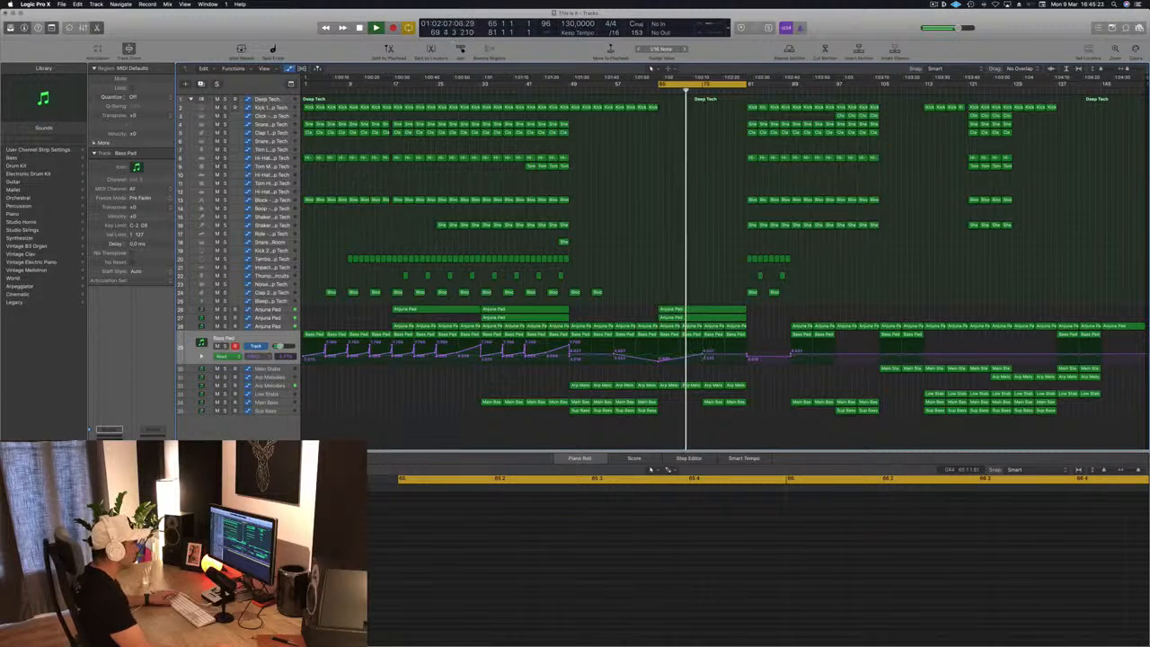
{"action": "left_click_drag", "start_coordinate": [747, 356], "coordinate": [743, 344]}
{"action": "left_click", "coordinate": [746, 353]}
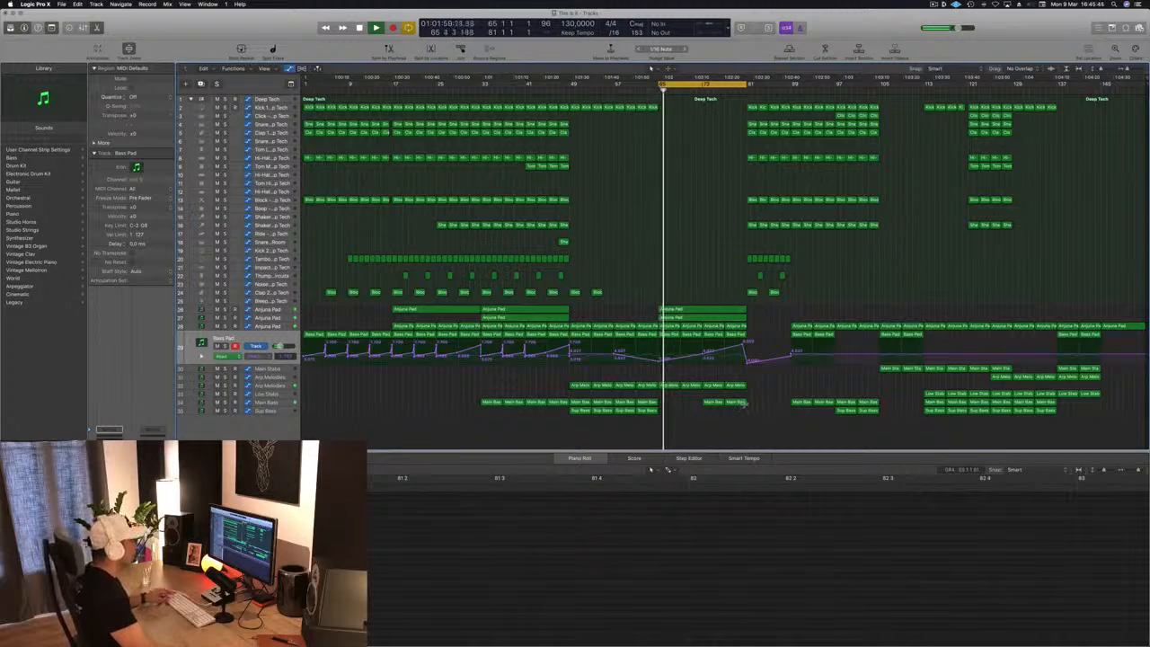
Split off the end of the last Main Bass region before bar 81 and delete the short tail.
{"action": "scroll", "coordinate": [747, 404], "scroll_direction": "up", "scroll_amount": 6}
{"action": "scroll", "coordinate": [1046, 395], "scroll_direction": "down", "scroll_amount": 3}
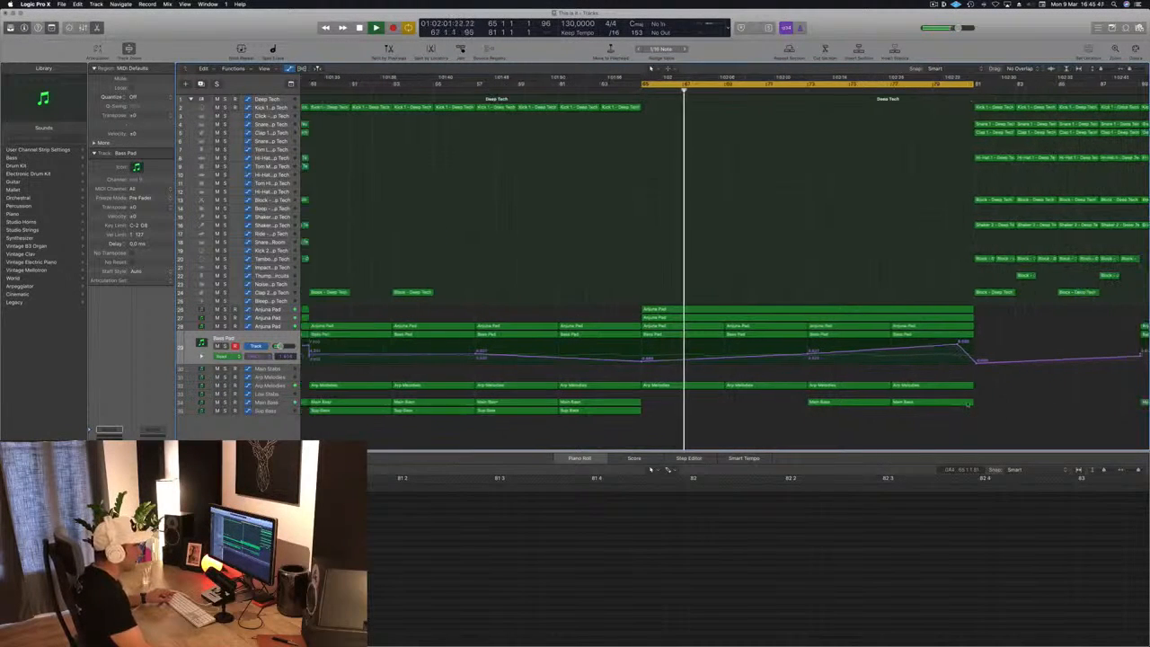
{"action": "left_click", "coordinate": [962, 404]}
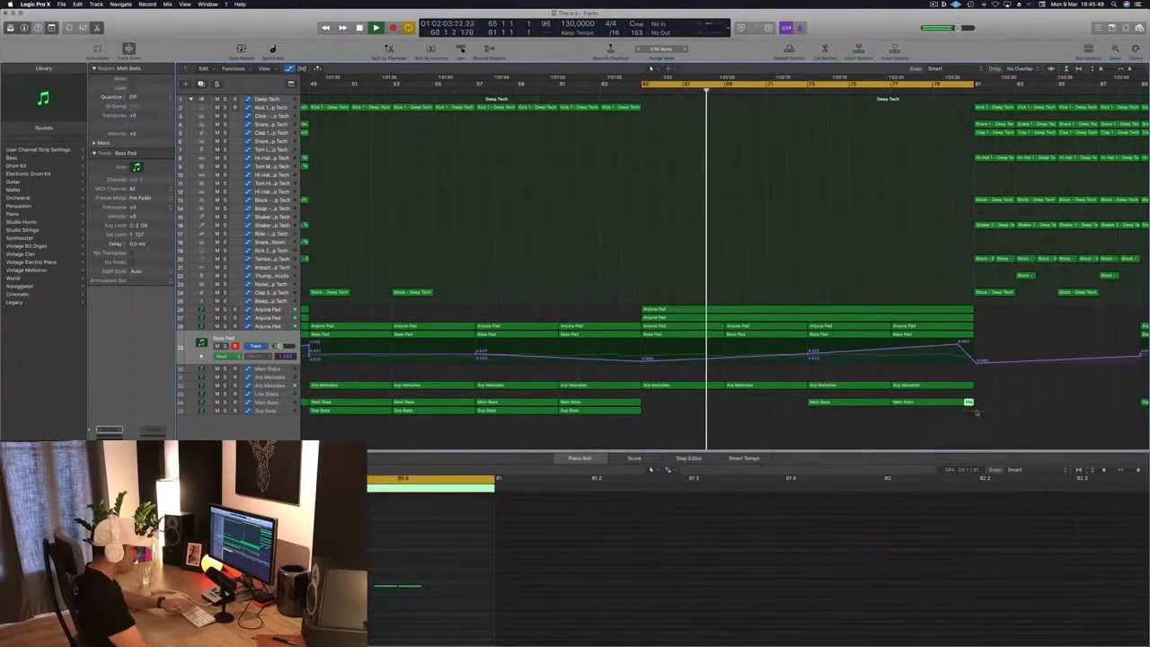
{"action": "key", "text": "Delete"}
Copy the Kick 1 region at bar 81 to bar 79.
{"action": "scroll", "coordinate": [914, 243], "scroll_direction": "left", "scroll_amount": 3}
{"action": "scroll", "coordinate": [896, 218], "scroll_direction": "down", "scroll_amount": 4}
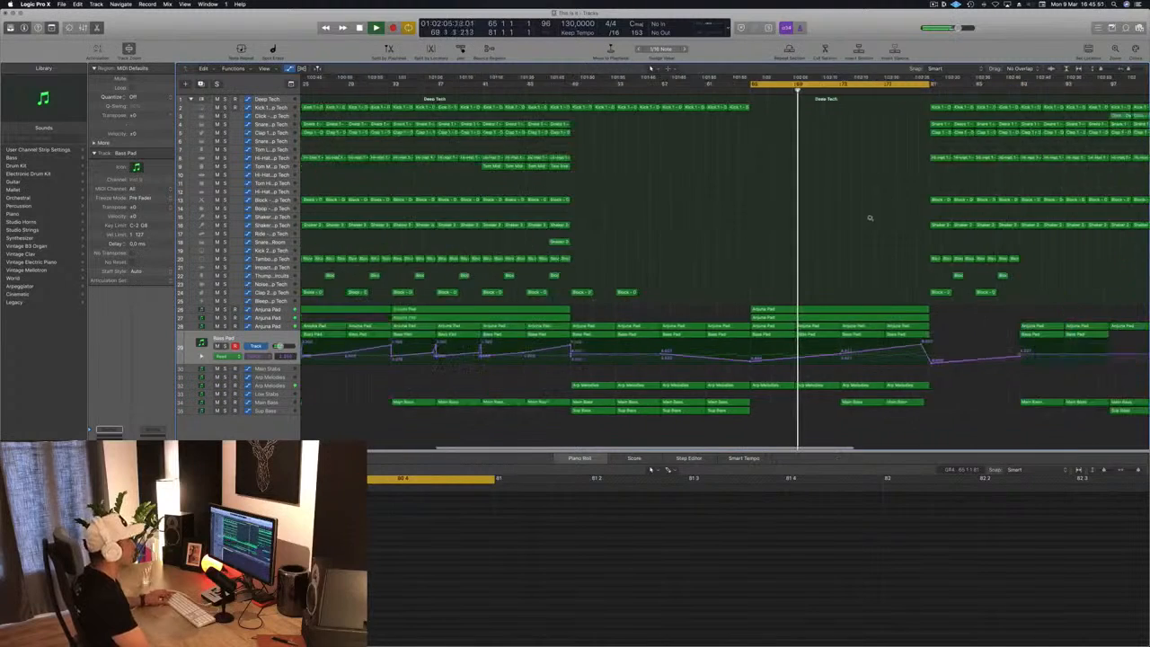
{"action": "left_click", "coordinate": [891, 108]}
{"action": "left_click_drag", "start_coordinate": [891, 108], "coordinate": [877, 108]}
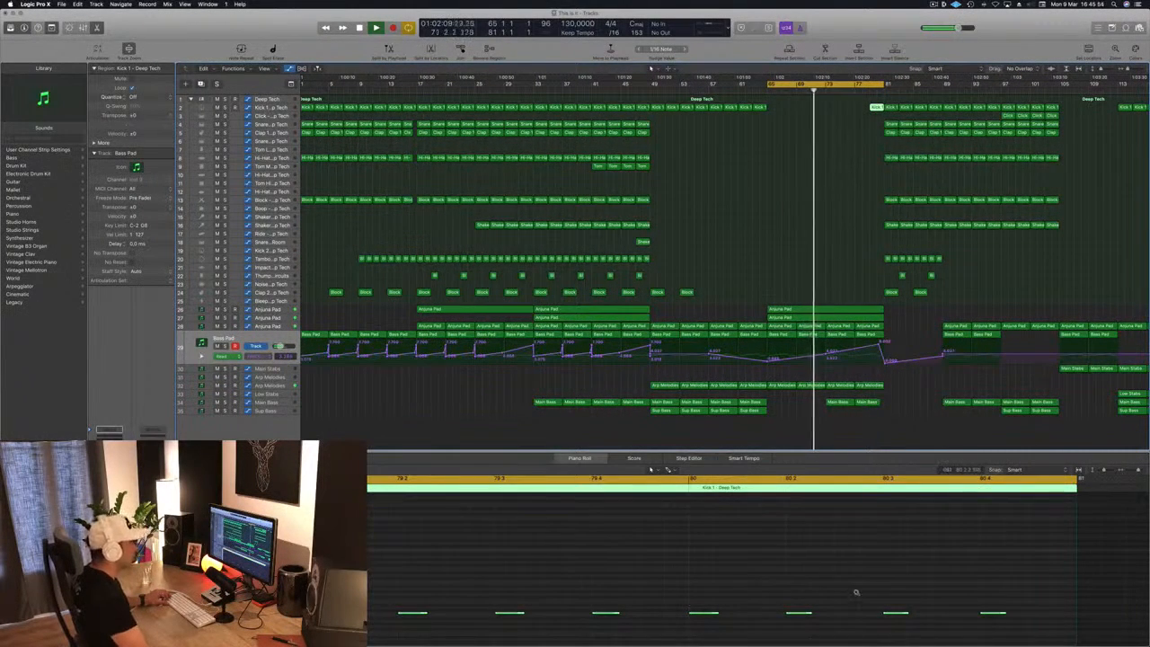
Duplicate the copied kick notes in between to form eighth notes from bar 79 and sixteenth notes in bar 80.
{"action": "scroll", "coordinate": [542, 585], "scroll_direction": "down", "scroll_amount": 3}
{"action": "scroll", "coordinate": [476, 586], "scroll_direction": "left", "scroll_amount": 3}
{"action": "left_click_drag", "start_coordinate": [424, 597], "coordinate": [989, 629]}
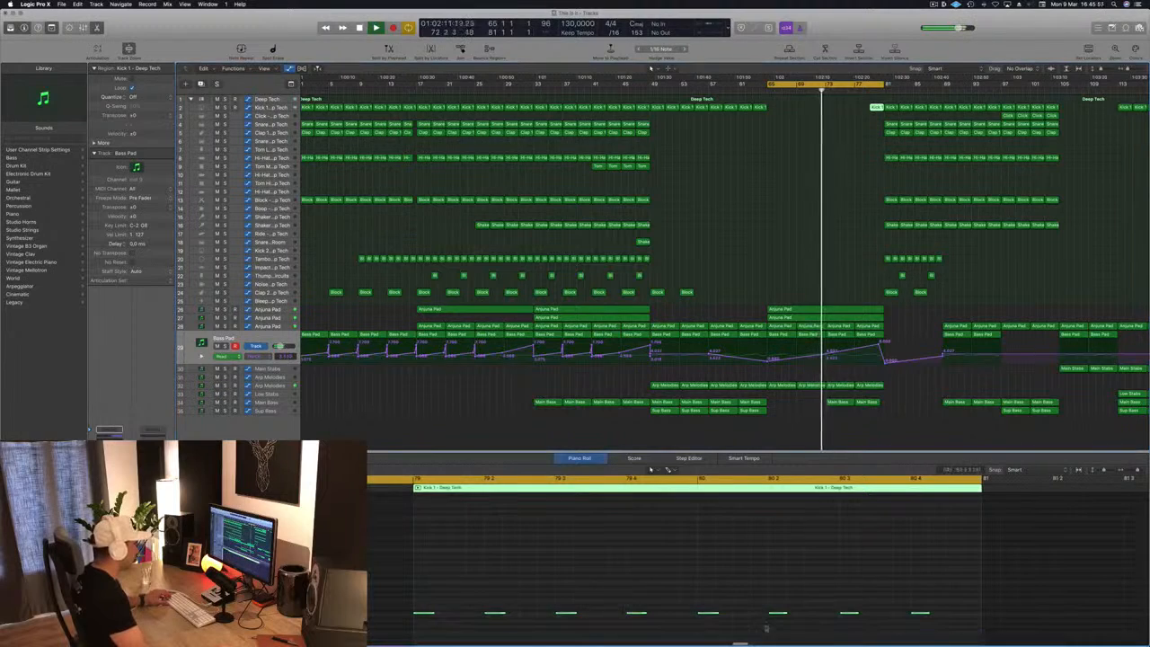
{"action": "left_click_drag", "start_coordinate": [426, 614], "coordinate": [463, 619]}
{"action": "left_click_drag", "start_coordinate": [708, 596], "coordinate": [959, 614]}
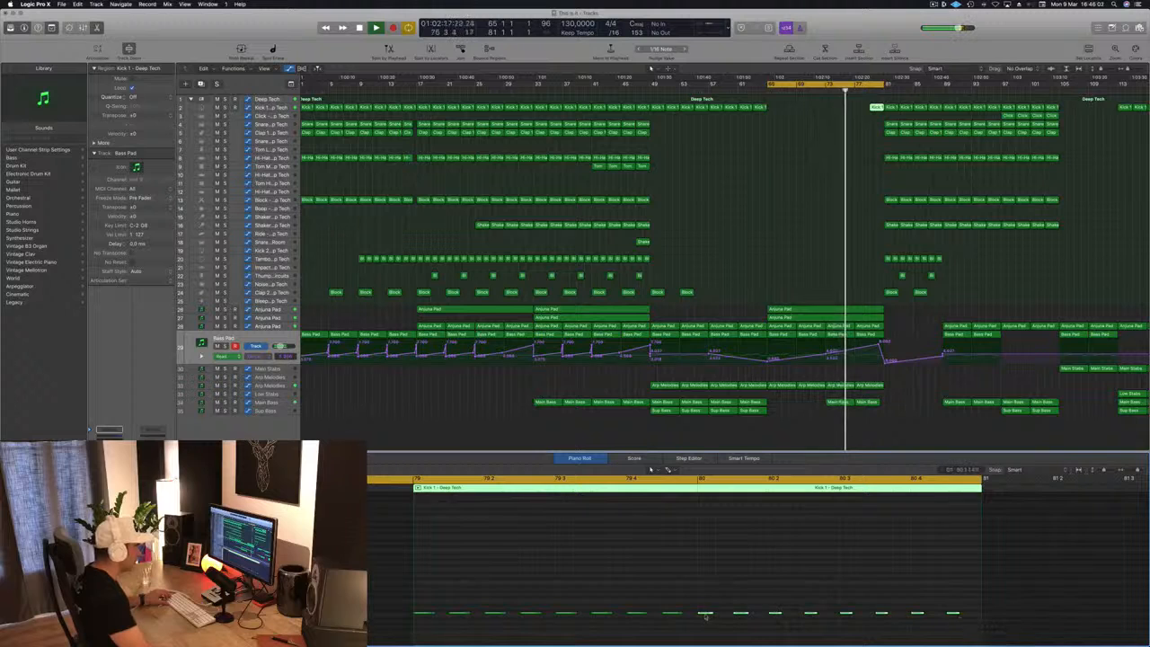
{"action": "left_click_drag", "start_coordinate": [708, 615], "coordinate": [724, 618]}
{"action": "left_click", "coordinate": [801, 261]}
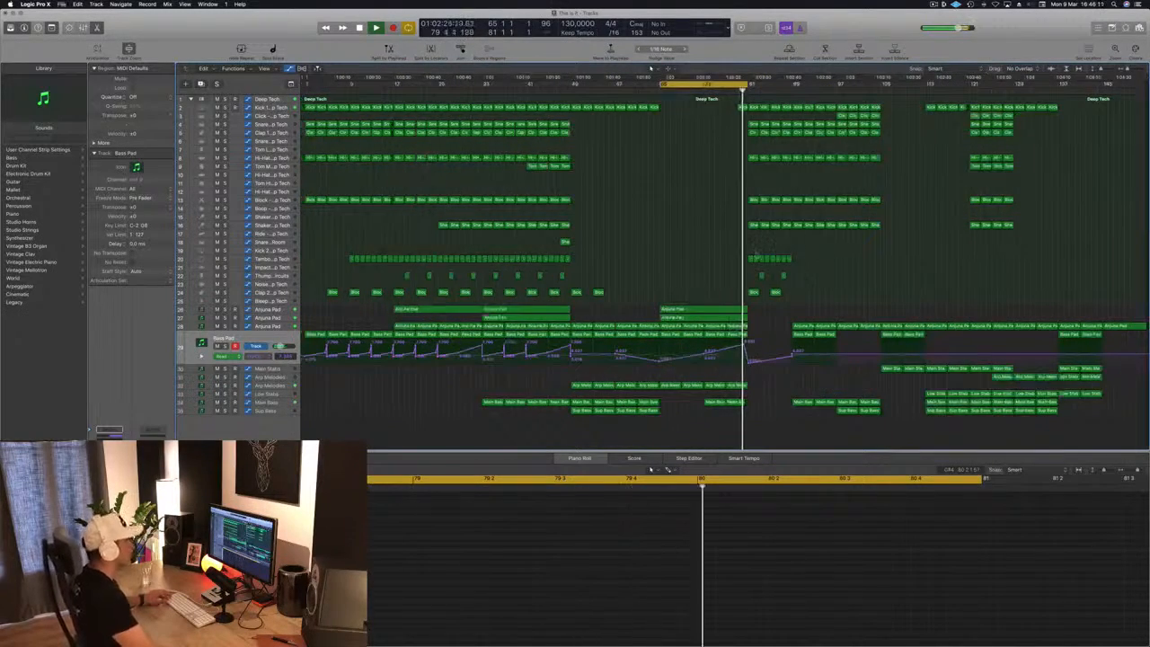
Play the kick build from bar 79 and extend the cycle start back to bar 61 to review the break.
{"action": "scroll", "coordinate": [772, 251], "scroll_direction": "left", "scroll_amount": 5}
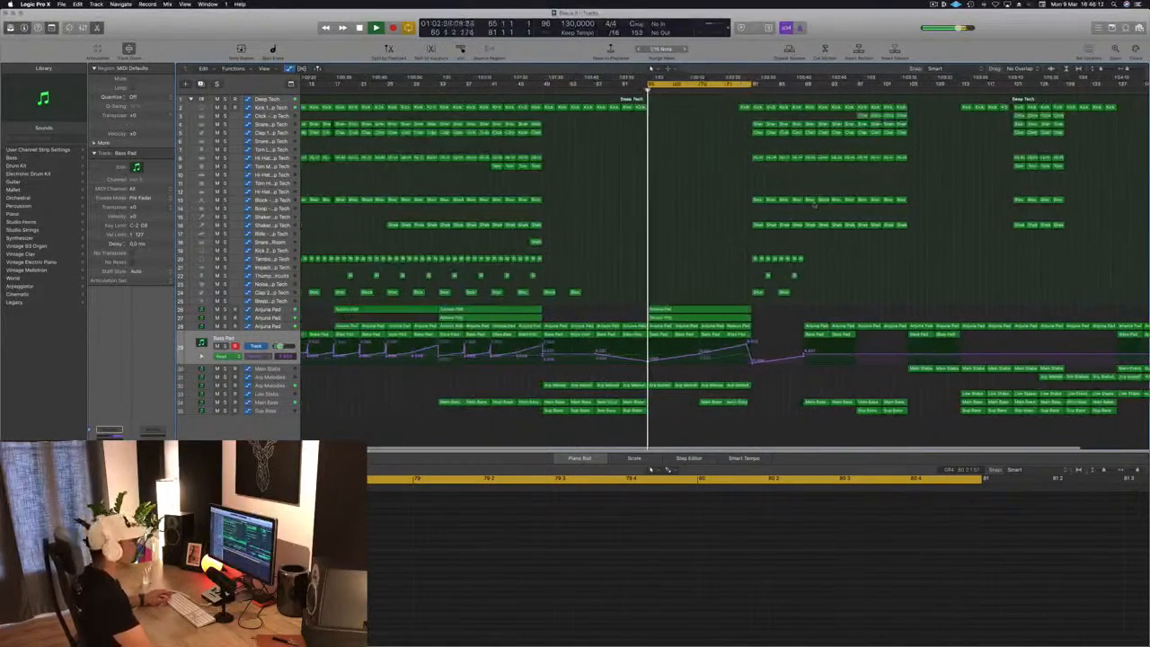
{"action": "left_click", "coordinate": [745, 92]}
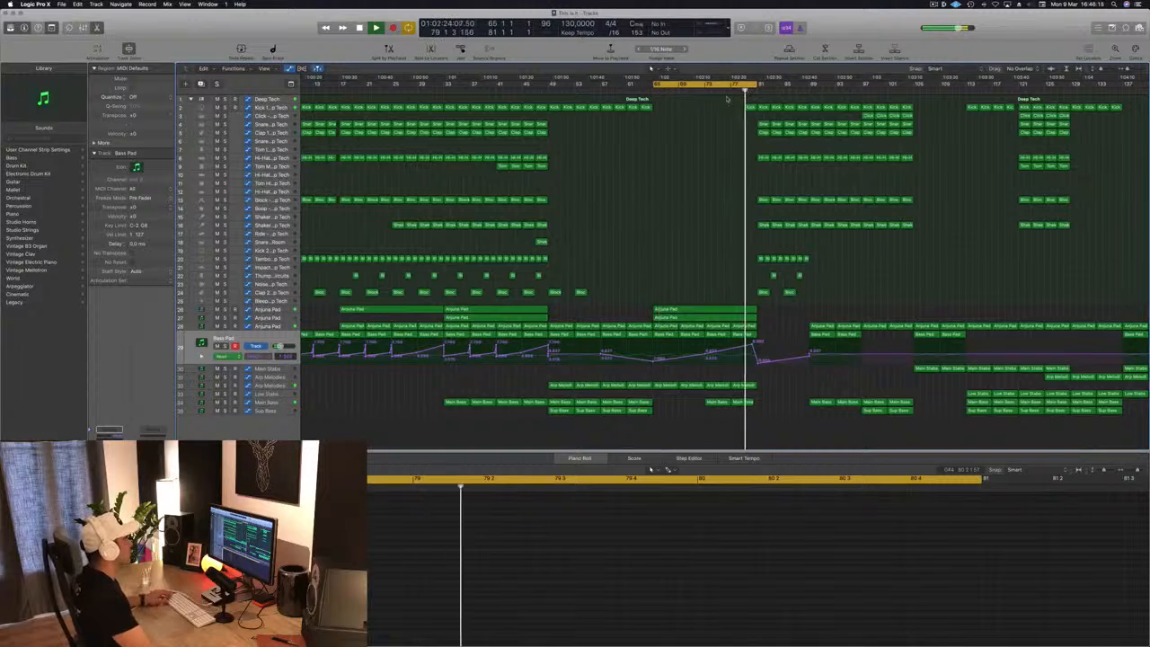
{"action": "scroll", "coordinate": [724, 150], "scroll_direction": "left", "scroll_amount": 3}
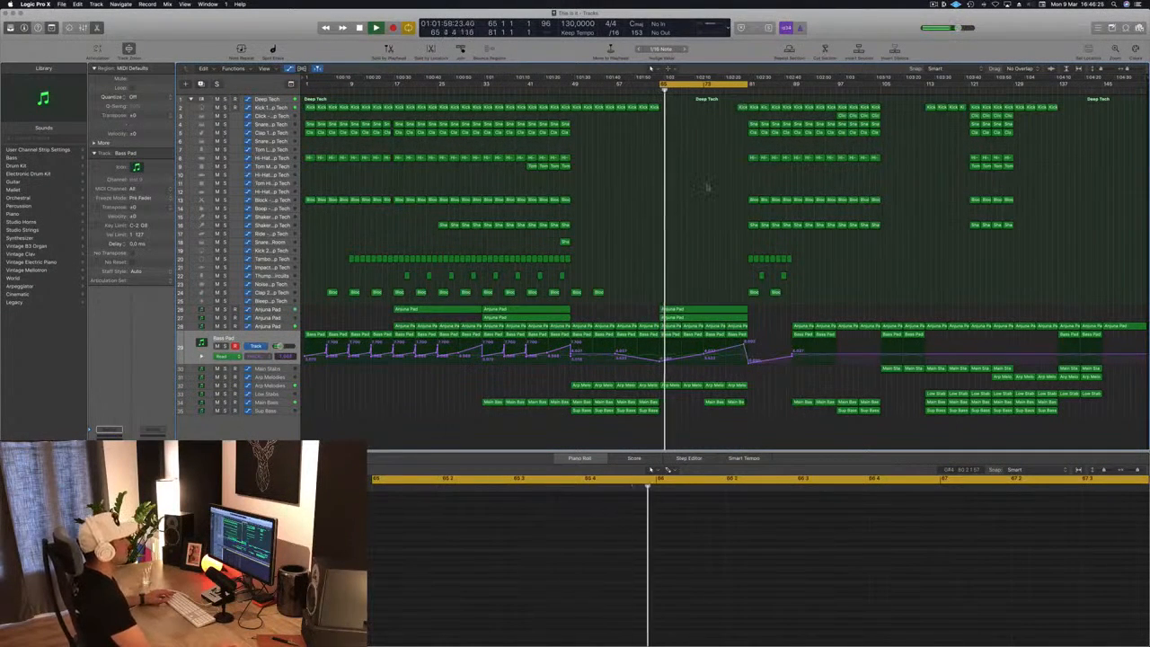
{"action": "scroll", "coordinate": [705, 195], "scroll_direction": "up", "scroll_amount": 4}
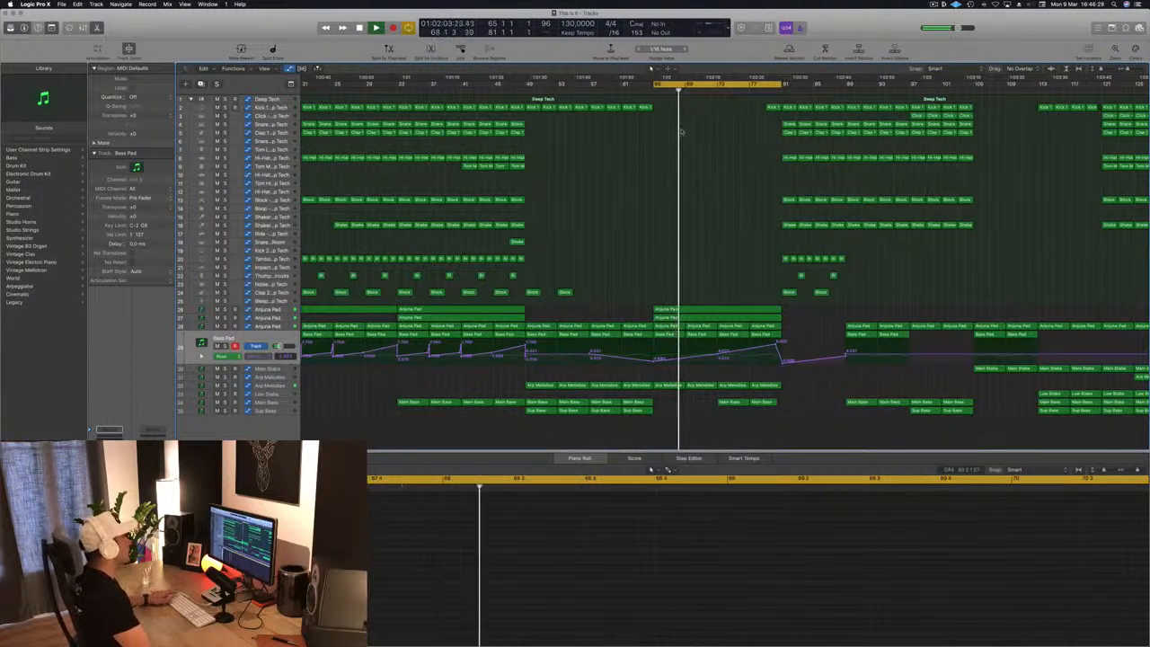
{"action": "left_click_drag", "start_coordinate": [653, 86], "coordinate": [623, 86]}
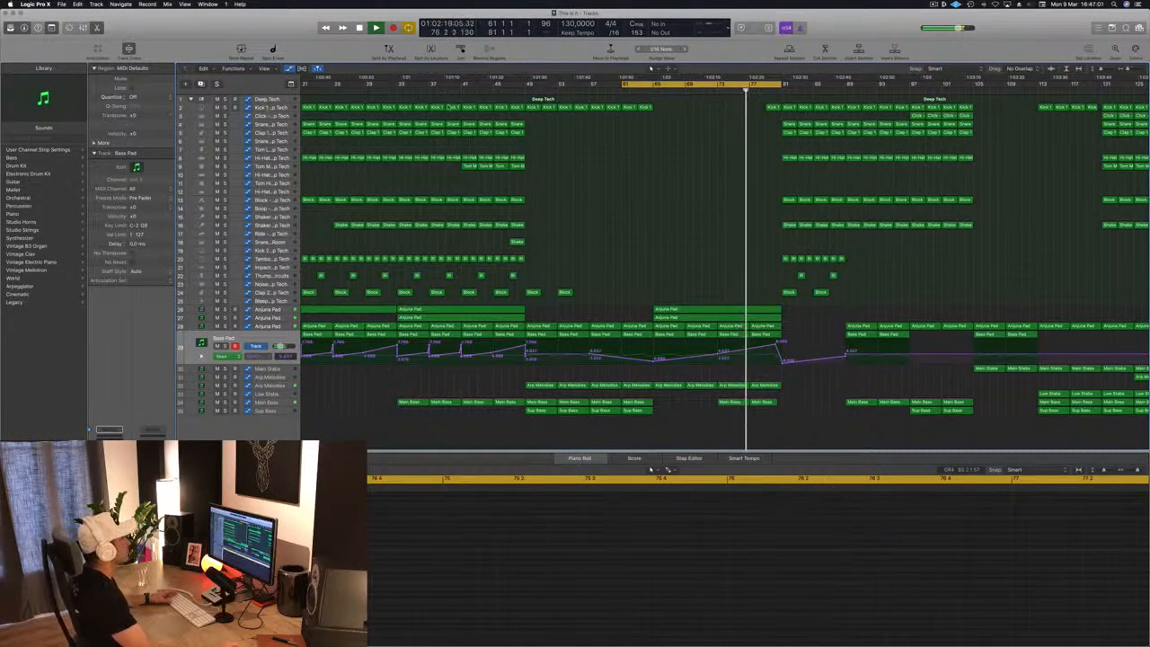
Automate the Kick 1 volume to dip at bar 79 and rise back by bar 81.
{"action": "left_click", "coordinate": [266, 107]}
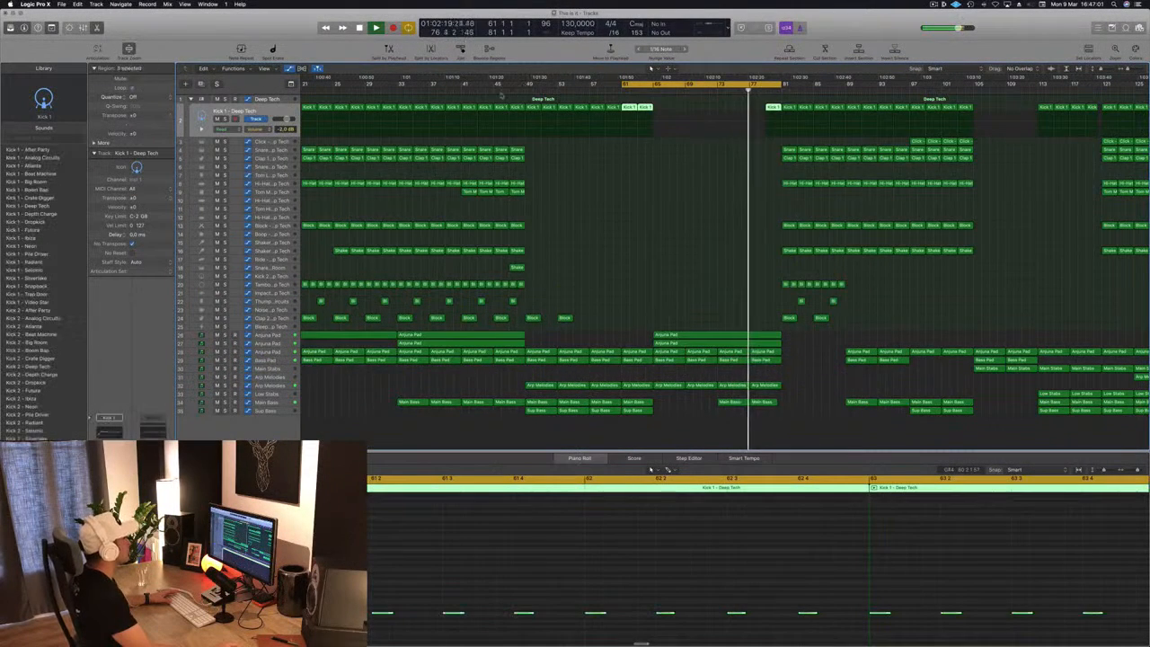
{"action": "left_click", "coordinate": [779, 123]}
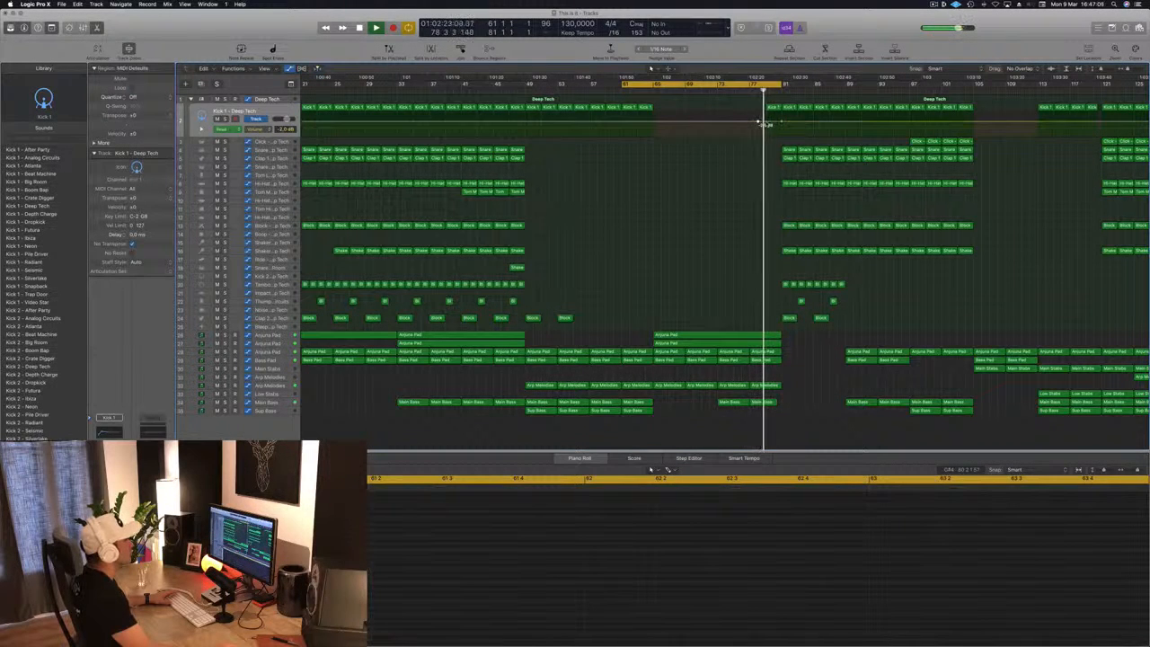
{"action": "left_click_drag", "start_coordinate": [778, 123], "coordinate": [768, 132]}
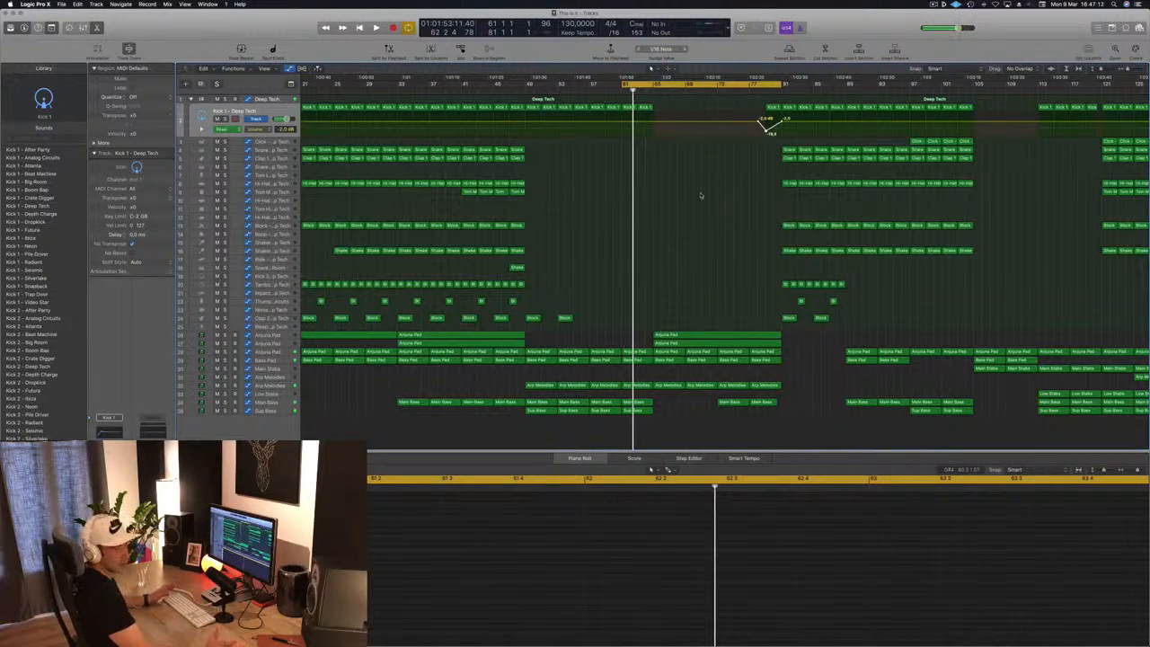
Move the cycle start to bar 77 and play the kick build-up into bar 81.
{"action": "key", "text": "space"}
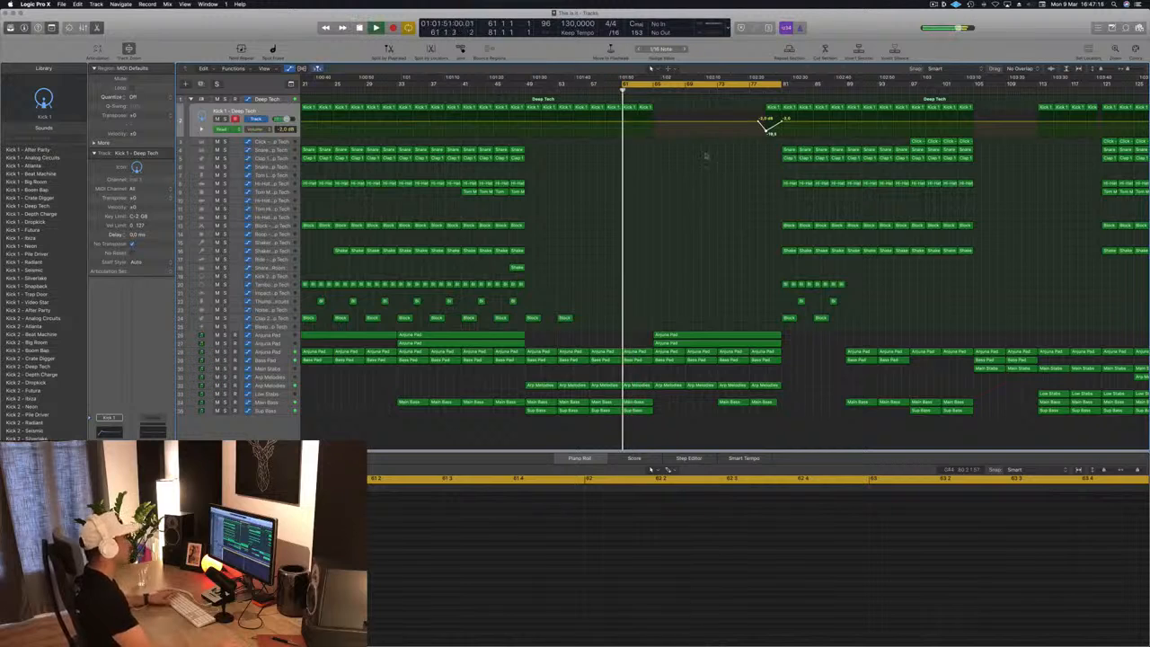
{"action": "left_click_drag", "start_coordinate": [623, 85], "coordinate": [751, 85]}
{"action": "key", "text": "space"}
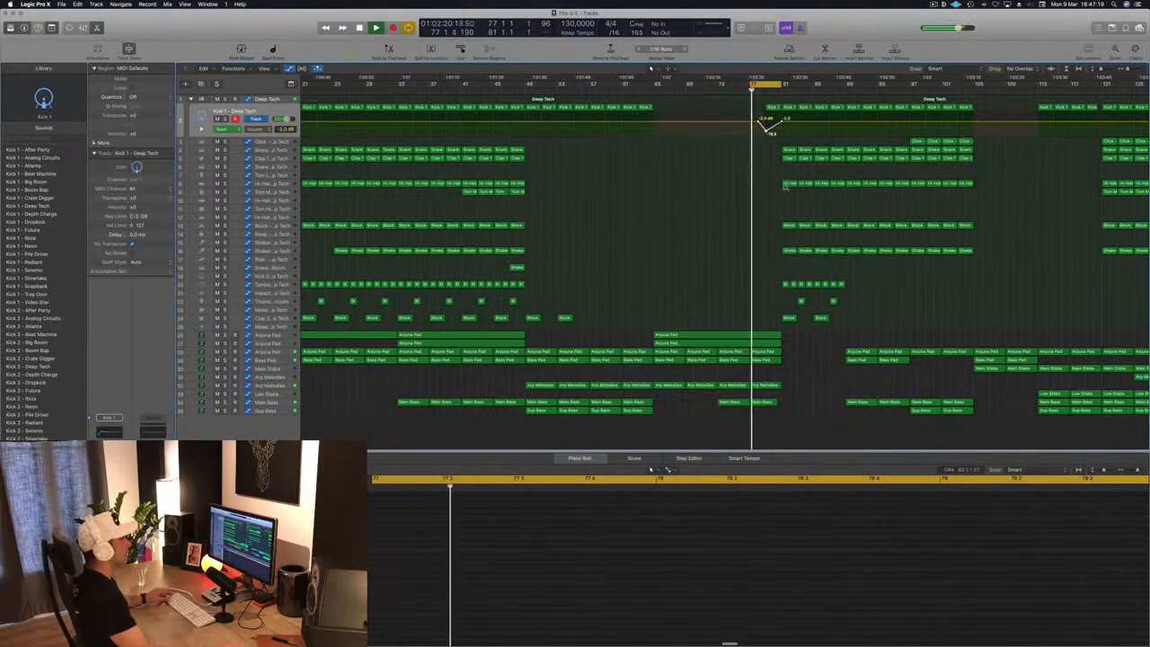
Move the cycle to start at bar 81 and play the section following the break.
{"action": "key", "text": "super+Right"}
{"action": "key", "text": "super+Right"}
{"action": "key", "text": "super+Right"}
{"action": "key", "text": "super+Right"}
{"action": "key", "text": "super+Right"}
{"action": "key", "text": "super+Left"}
{"action": "key", "text": "super+Left"}
{"action": "key", "text": "super+Left"}
{"action": "key", "text": "super+Left"}
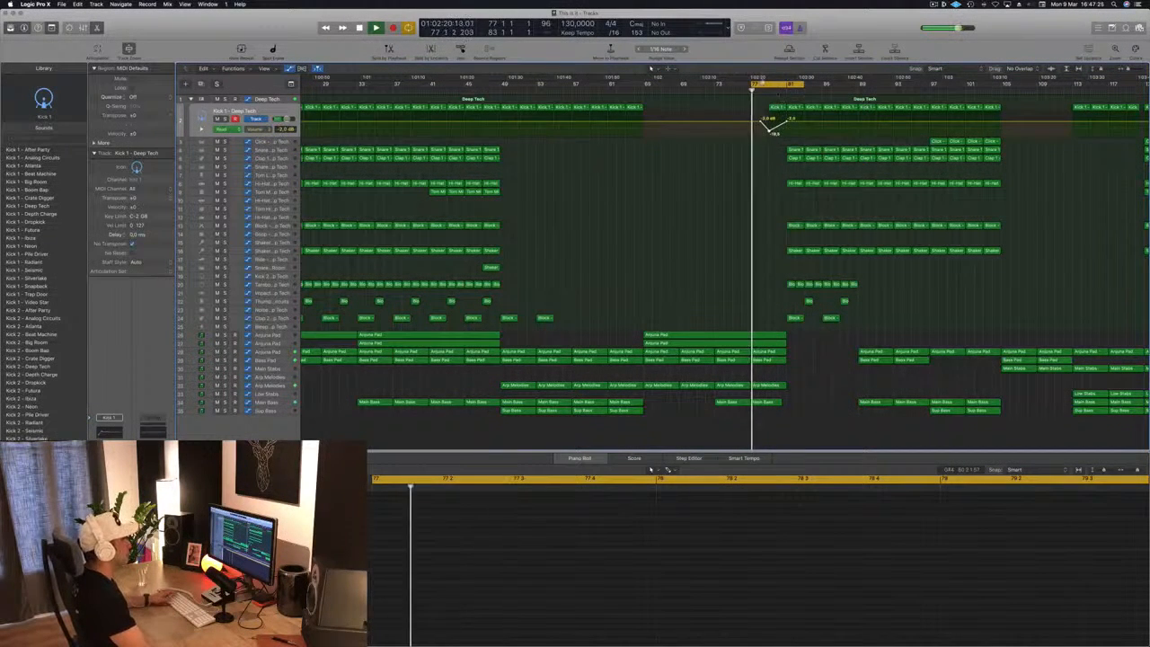
{"action": "left_click_drag", "start_coordinate": [770, 84], "coordinate": [804, 87]}
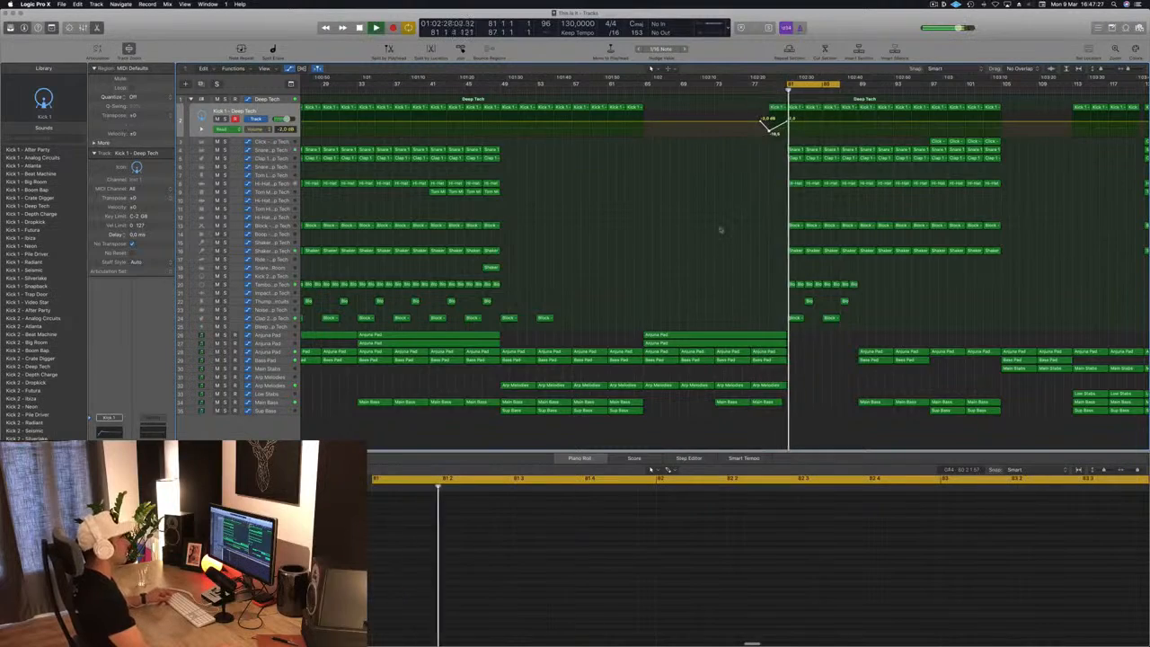
{"action": "key", "text": "super+Left"}
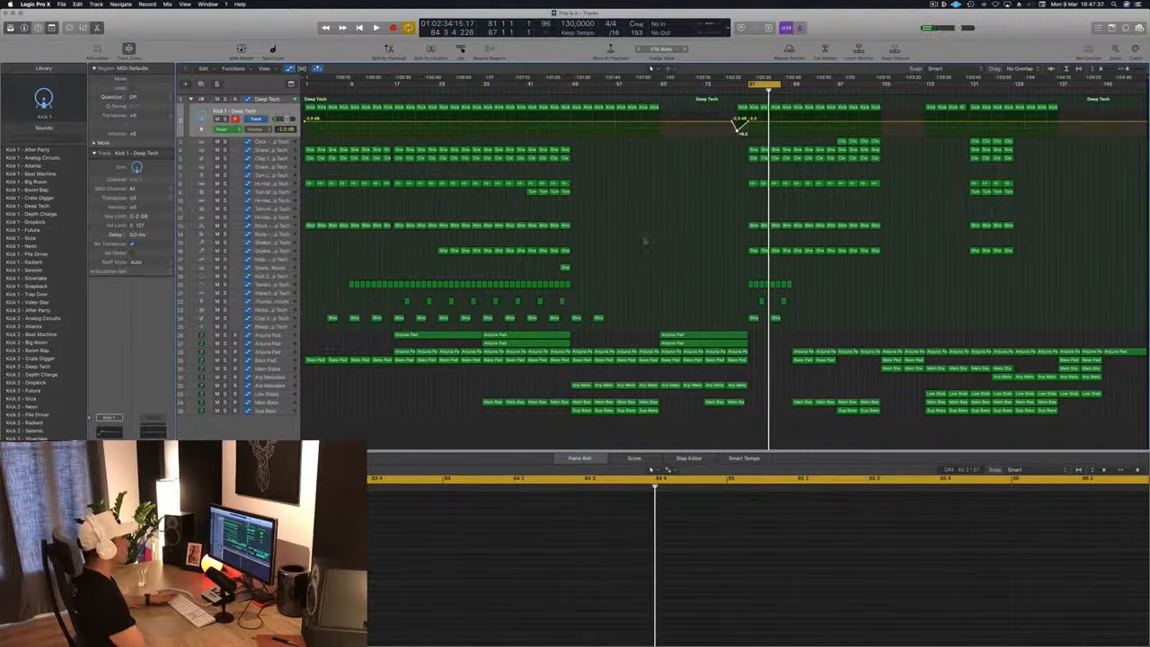
Copy the four Tom Mid regions from bars 41–49 to bar 81 and play the section.
{"action": "left_click", "coordinate": [533, 193]}
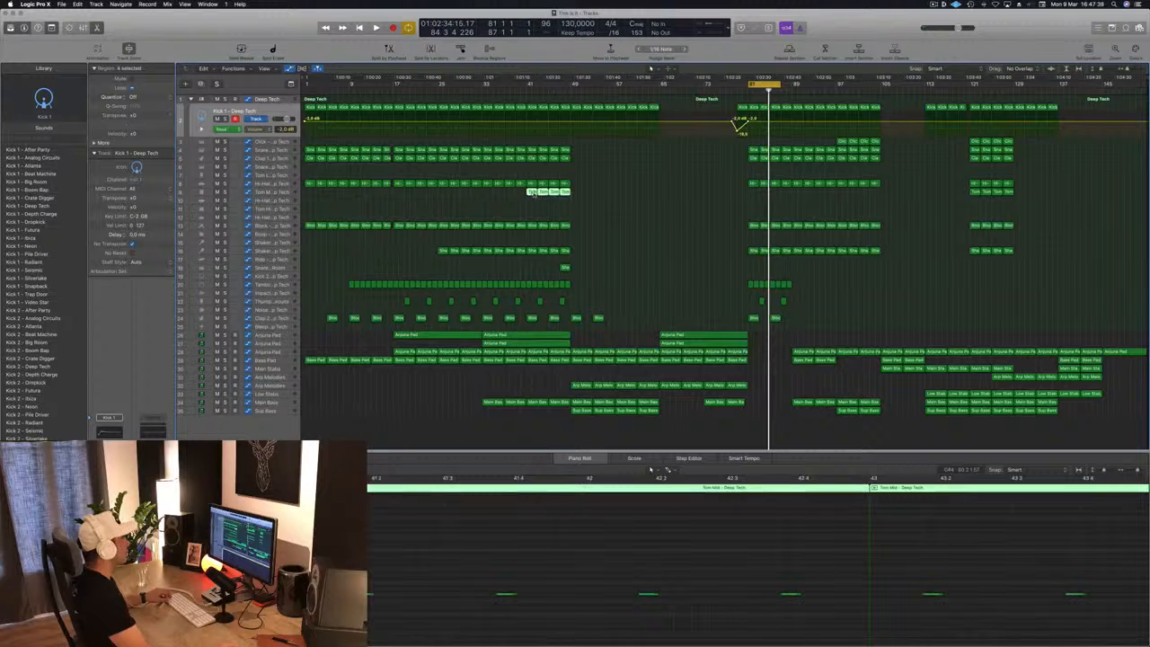
{"action": "left_click_drag", "start_coordinate": [575, 198], "coordinate": [751, 197]}
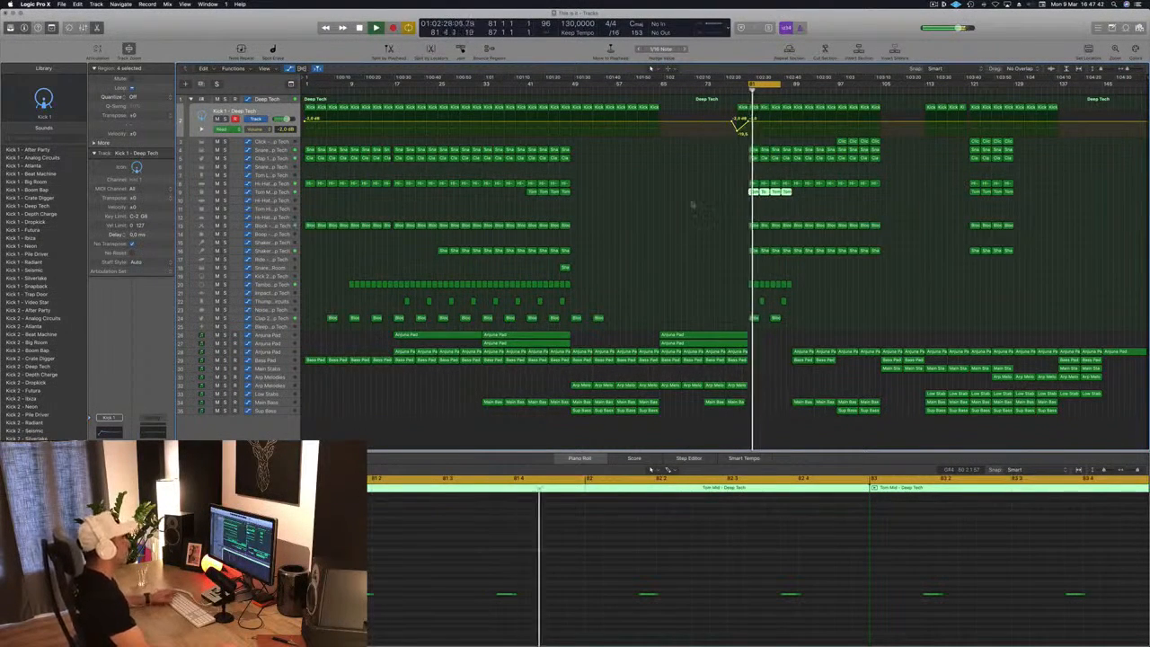
{"action": "left_click", "coordinate": [685, 226]}
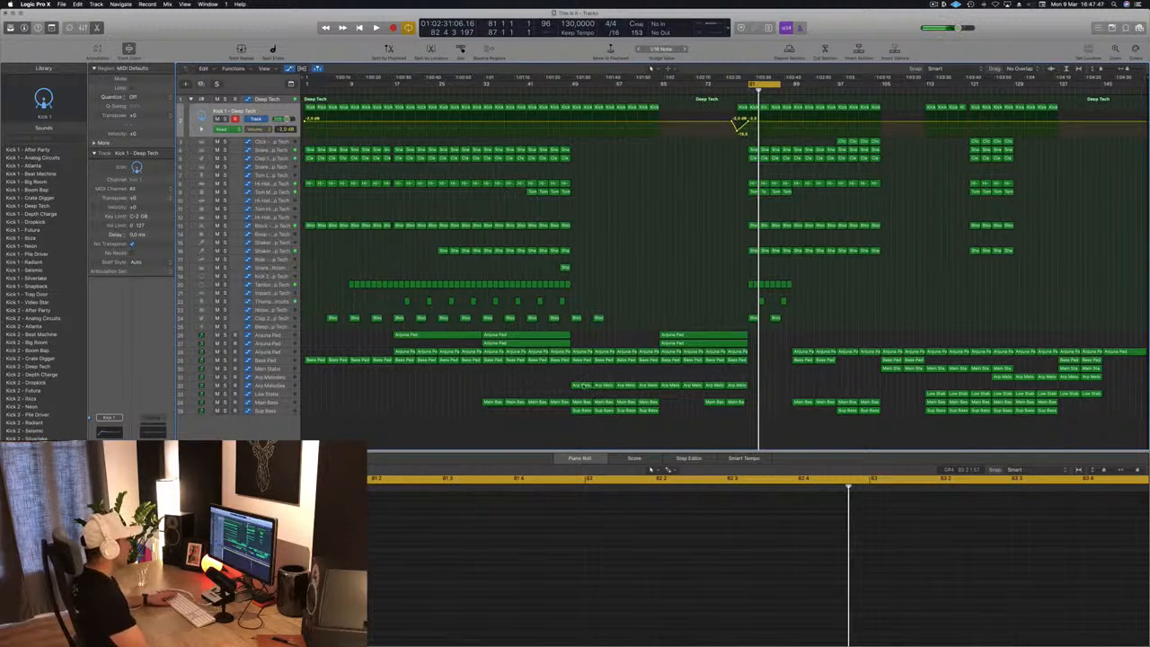
Add copies of the Main Bass region at bars 81 and 85, then play them with the Main Bass track selected.
{"action": "left_click", "coordinate": [716, 404]}
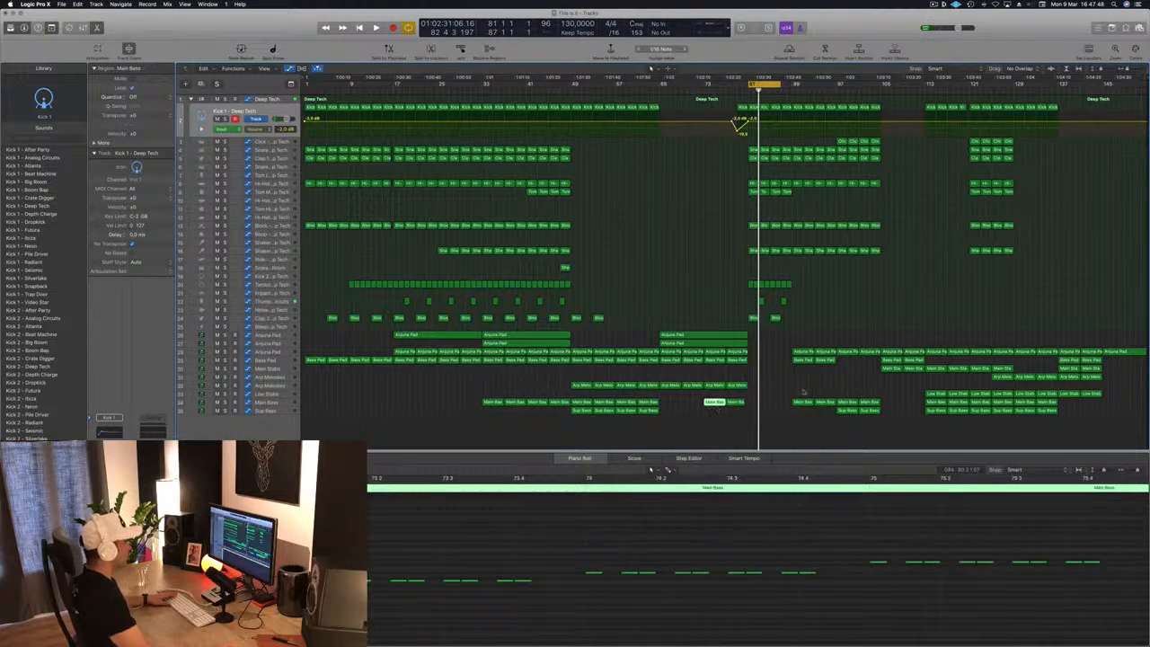
{"action": "left_click_drag", "start_coordinate": [800, 405], "coordinate": [760, 406]}
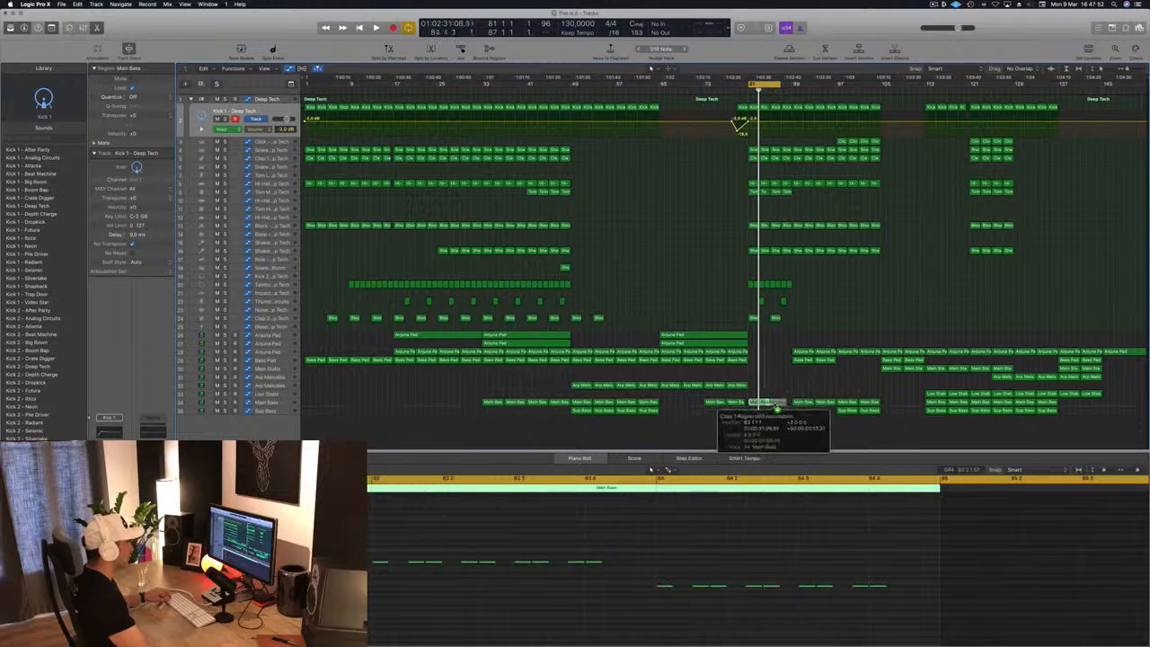
{"action": "key", "text": "space"}
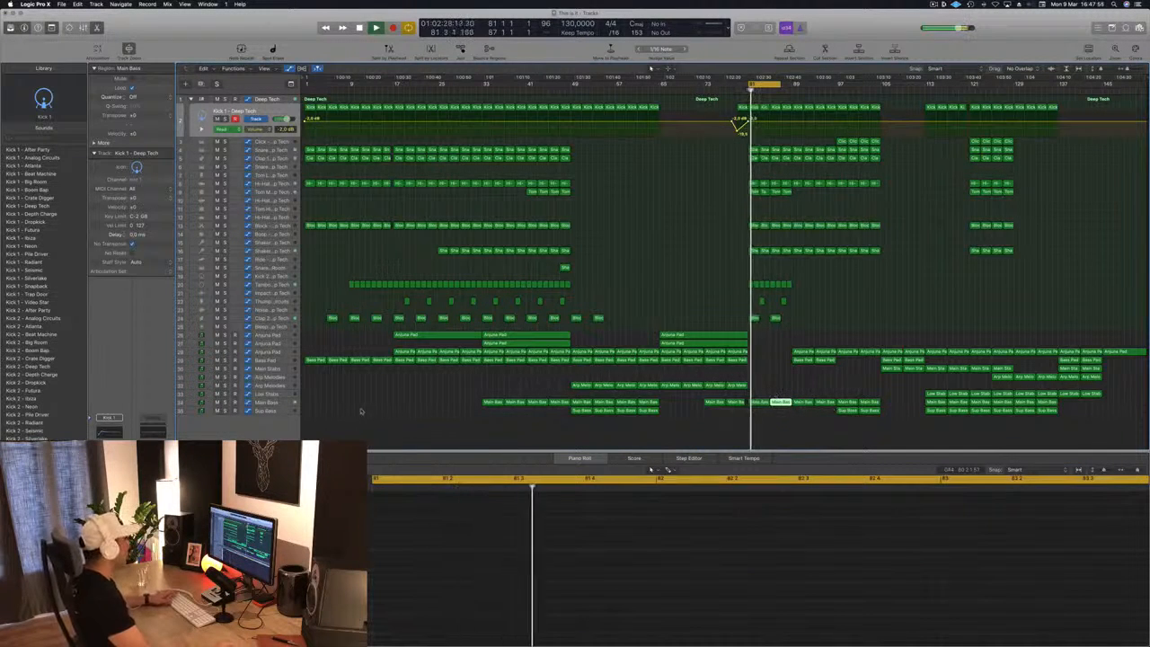
{"action": "left_click", "coordinate": [282, 404]}
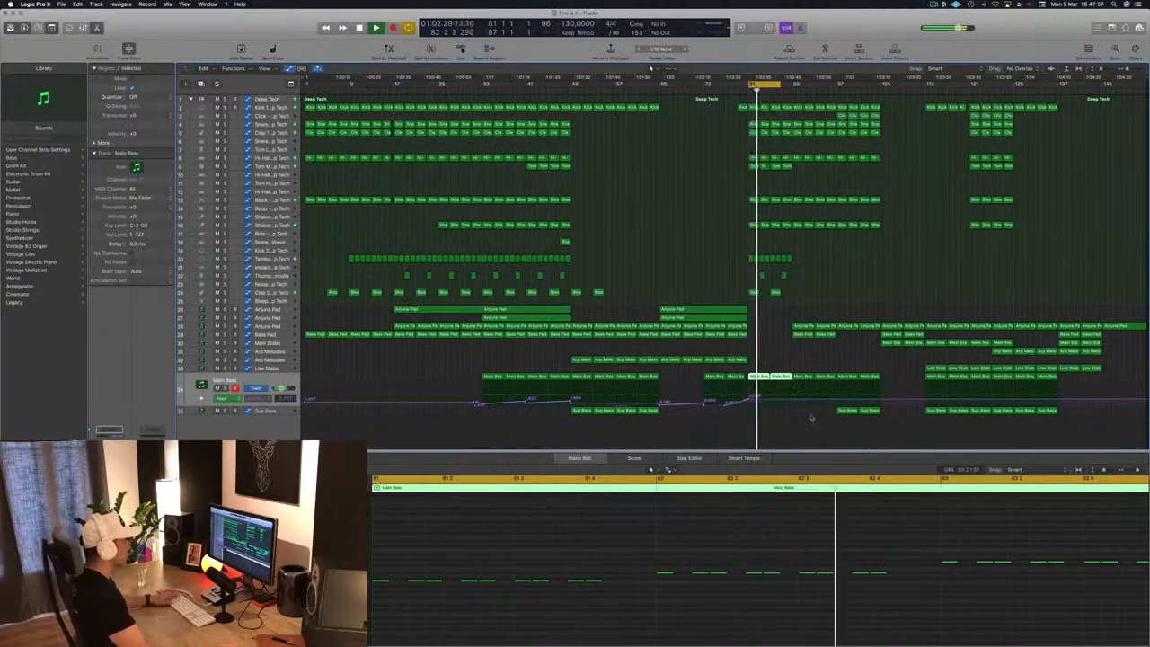
Copy the two Sub Bass regions from bar 97 to bar 81 and play them with the Sub Bass track selected.
{"action": "left_click", "coordinate": [840, 412]}
{"action": "left_click_drag", "start_coordinate": [848, 414], "coordinate": [752, 400]}
{"action": "key", "text": "space"}
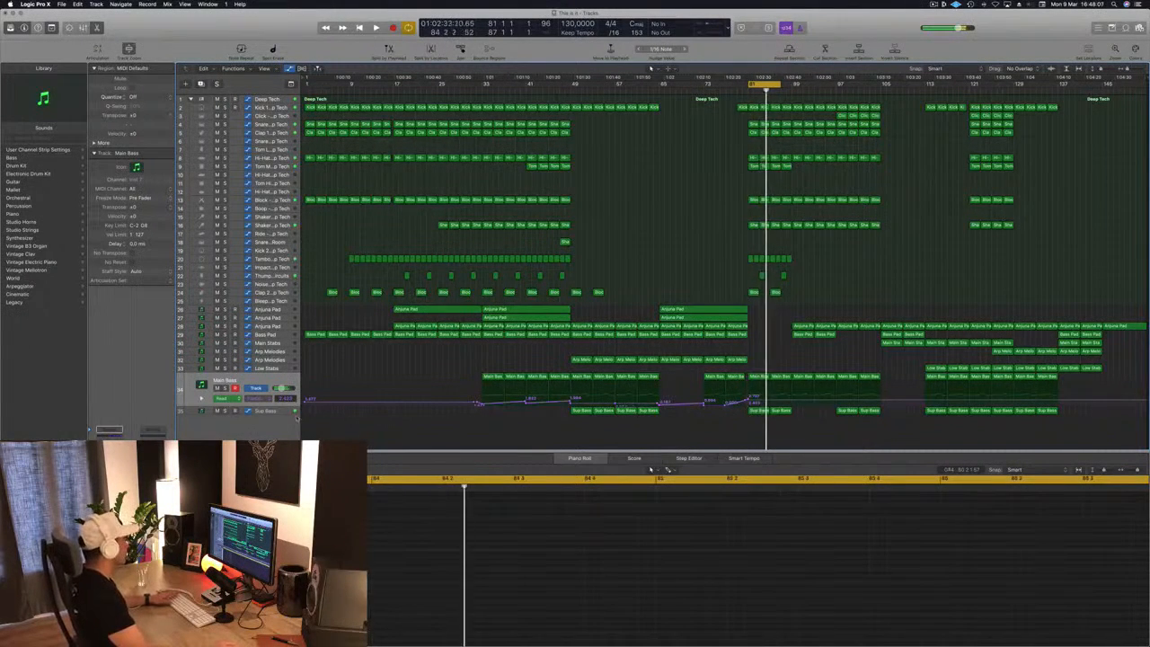
{"action": "key", "text": "space"}
{"action": "left_click", "coordinate": [281, 410]}
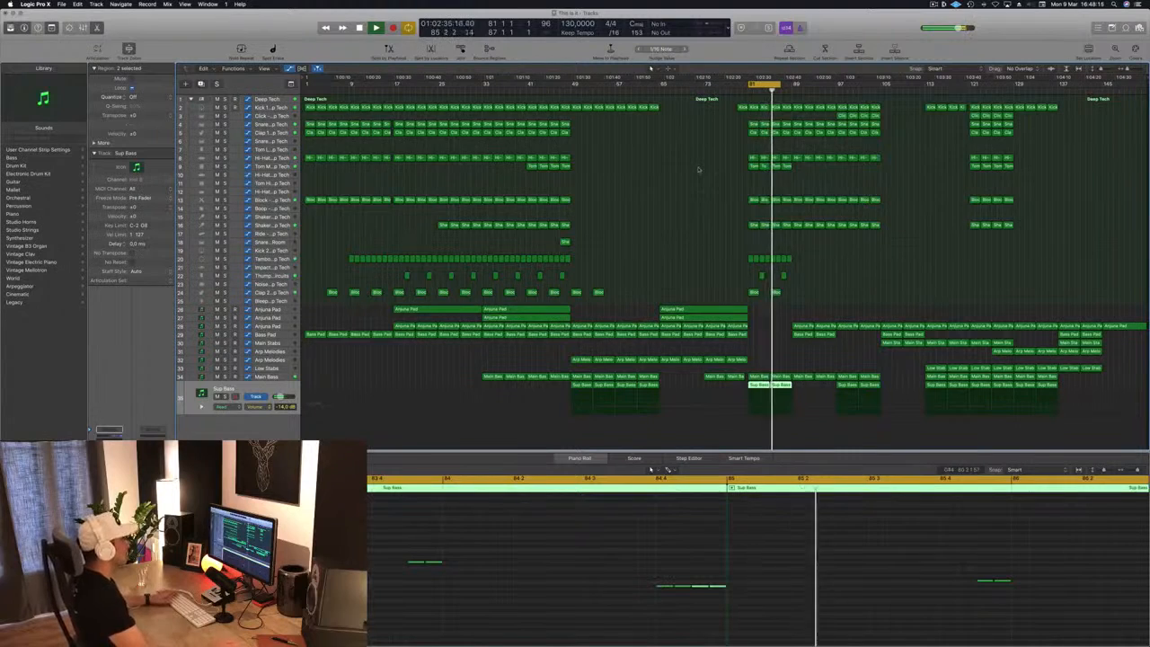
Copy the Bass Pad region from bar 89 to bar 81 and shape its automation to rise towards bar 85.
{"action": "left_click", "coordinate": [788, 334]}
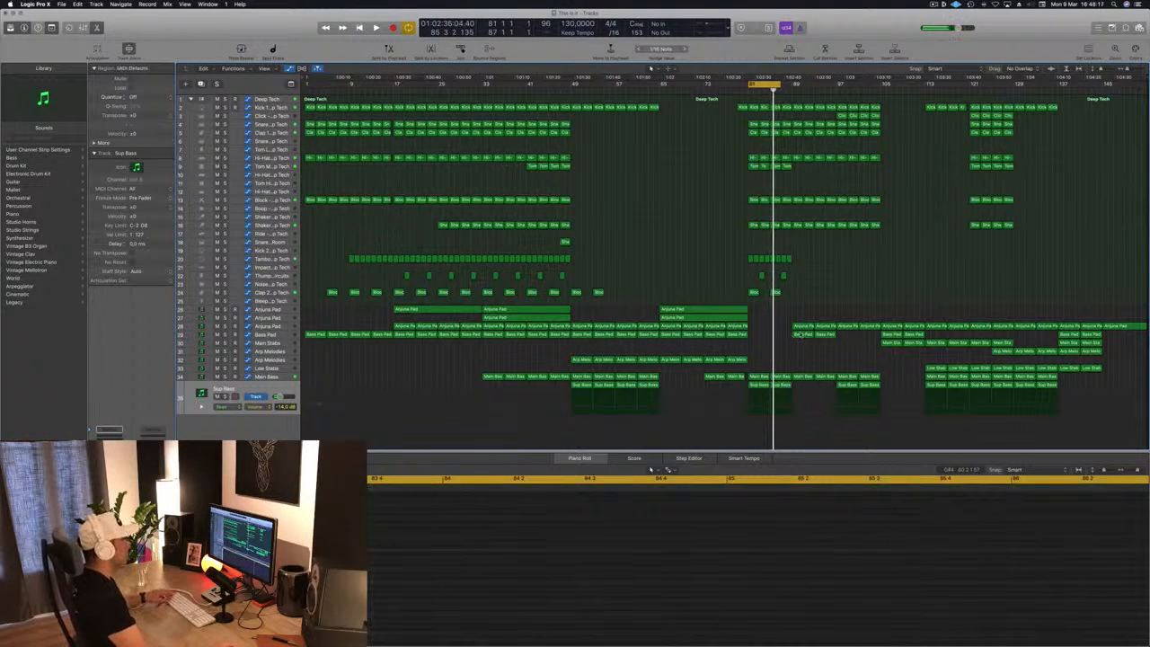
{"action": "left_click_drag", "start_coordinate": [801, 334], "coordinate": [763, 339]}
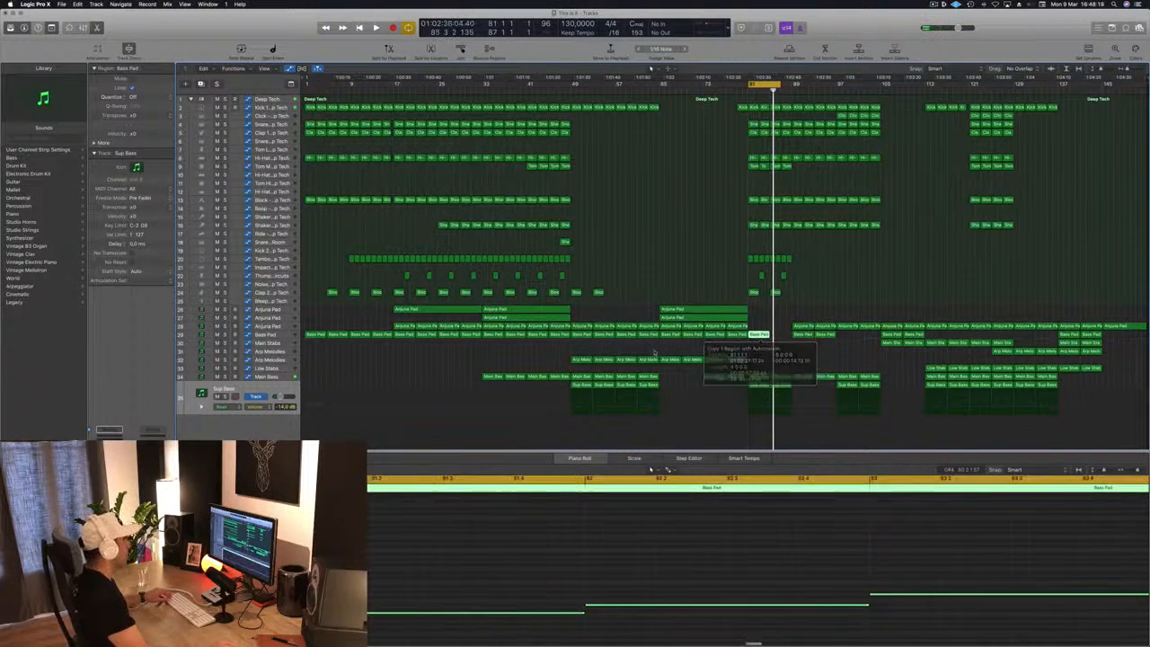
{"action": "left_click", "coordinate": [284, 336]}
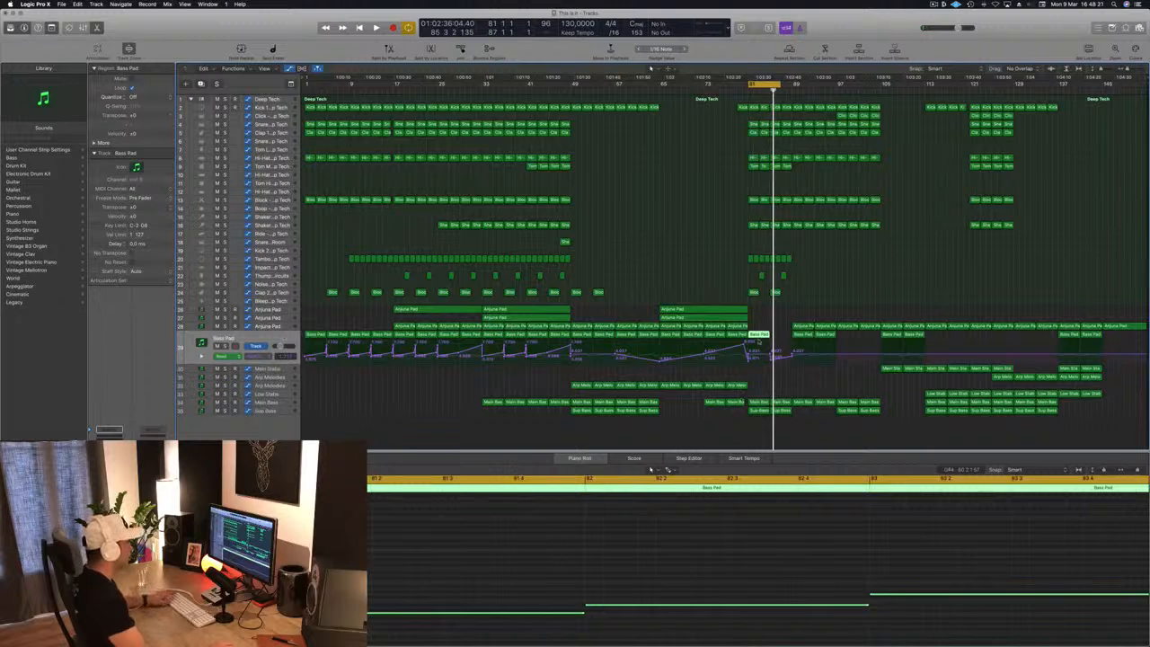
{"action": "left_click", "coordinate": [751, 349]}
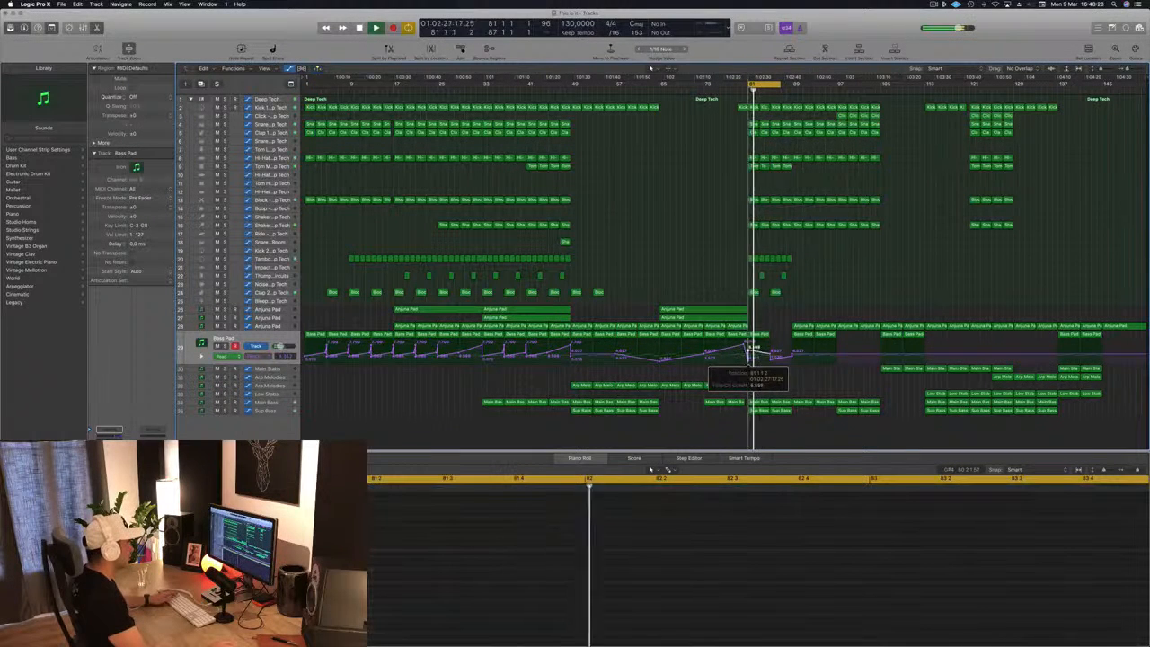
{"action": "left_click_drag", "start_coordinate": [749, 355], "coordinate": [769, 352]}
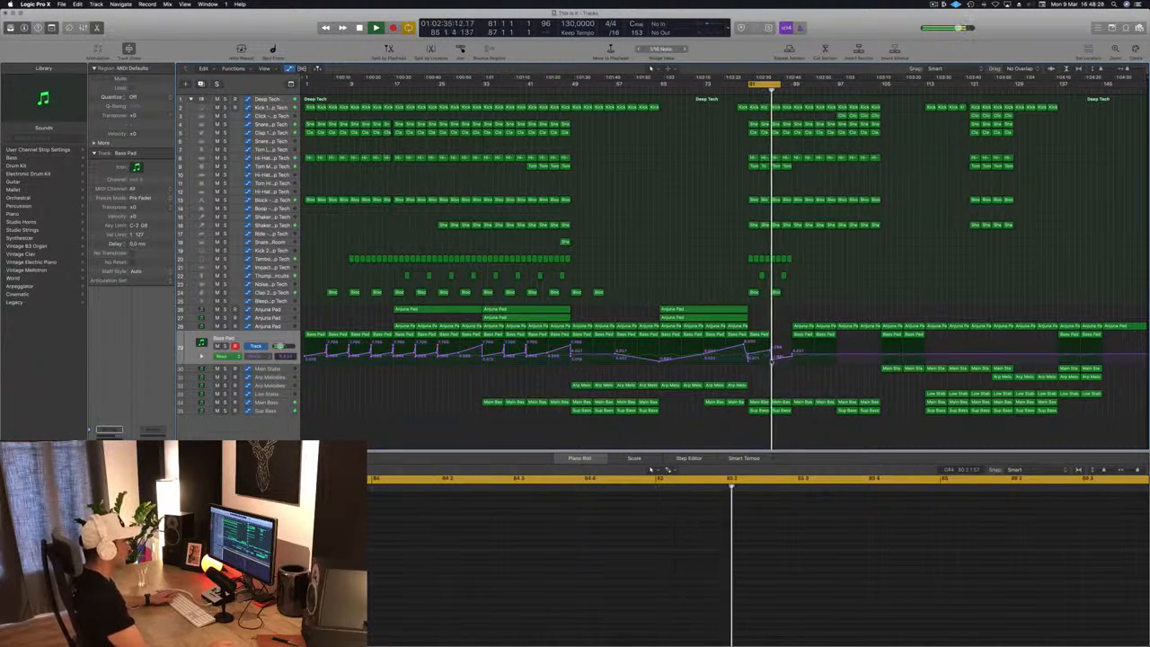
Duplicate the bar 81 Bass Pad region with its automation to bar 85 and adjust the automation point there during playback.
{"action": "key", "text": "space"}
{"action": "left_click_drag", "start_coordinate": [760, 335], "coordinate": [782, 341]}
{"action": "key", "text": "space"}
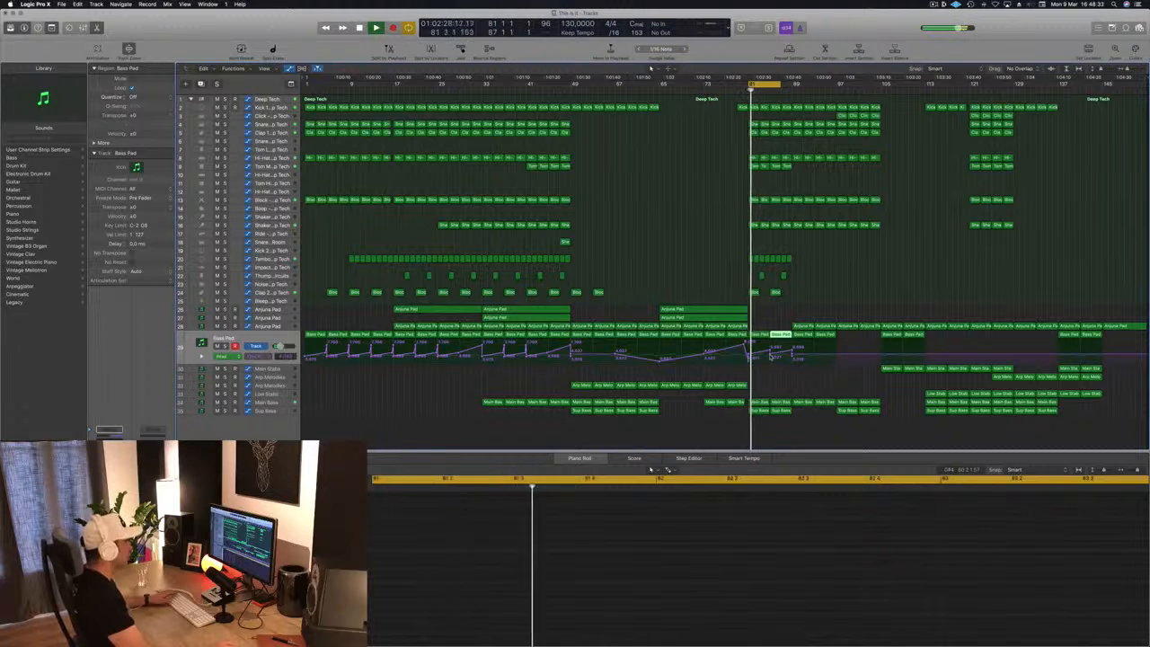
{"action": "left_click", "coordinate": [770, 353]}
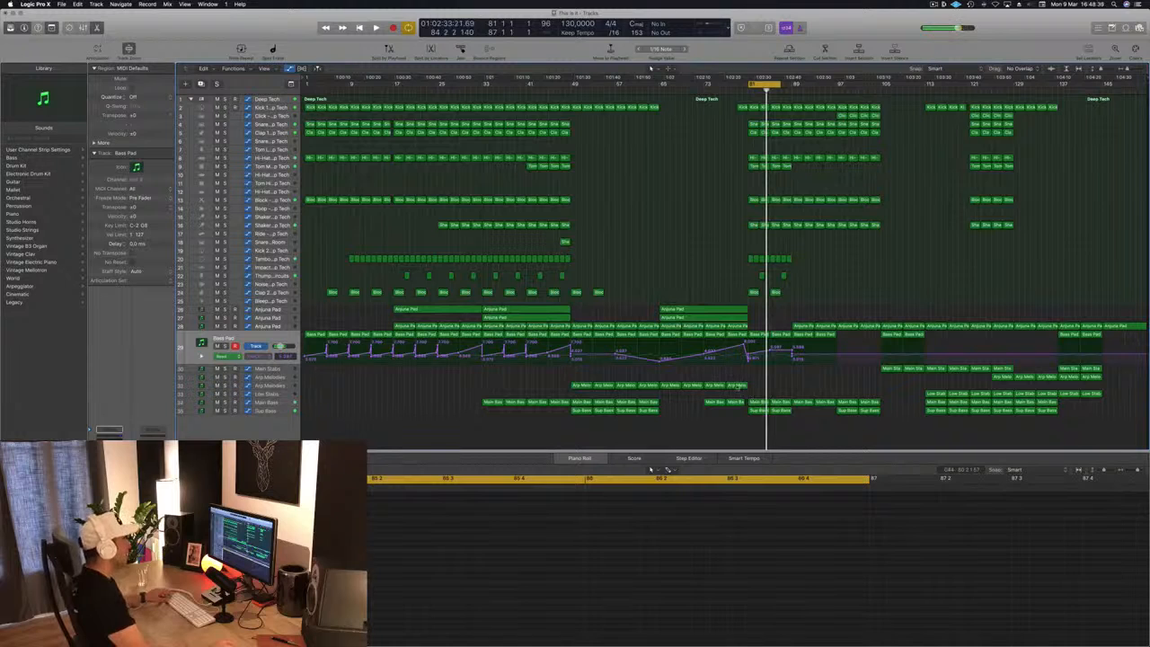
Copy the last Arp Melodies region of the break to bar 81 and thin its melody to two notes per bar.
{"action": "left_click_drag", "start_coordinate": [737, 386], "coordinate": [761, 388]}
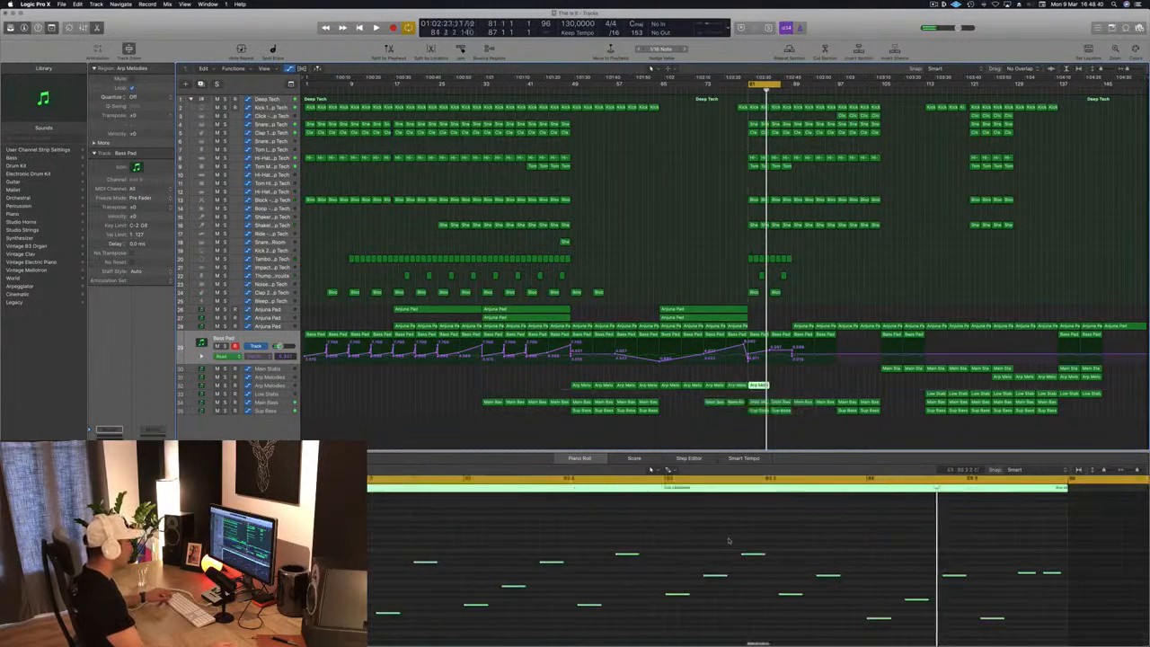
{"action": "scroll", "coordinate": [736, 528], "scroll_direction": "left", "scroll_amount": 5}
{"action": "left_click", "coordinate": [626, 550]}
{"action": "key", "text": "space"}
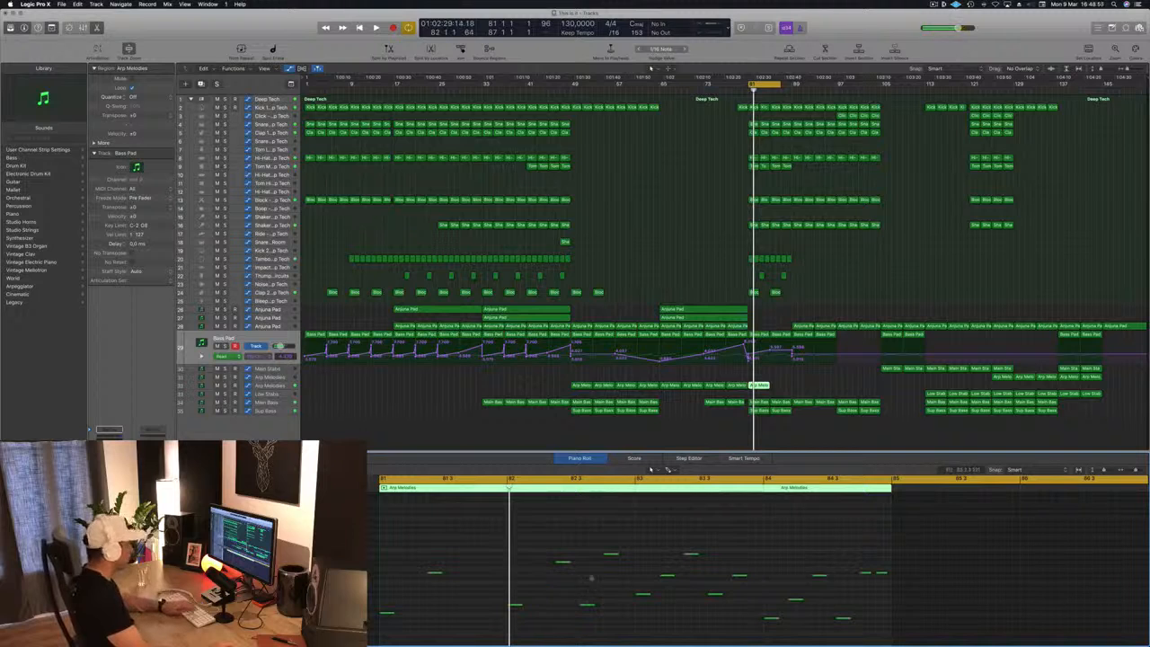
{"action": "left_click_drag", "start_coordinate": [589, 542], "coordinate": [621, 622]}
{"action": "key", "text": "Delete"}
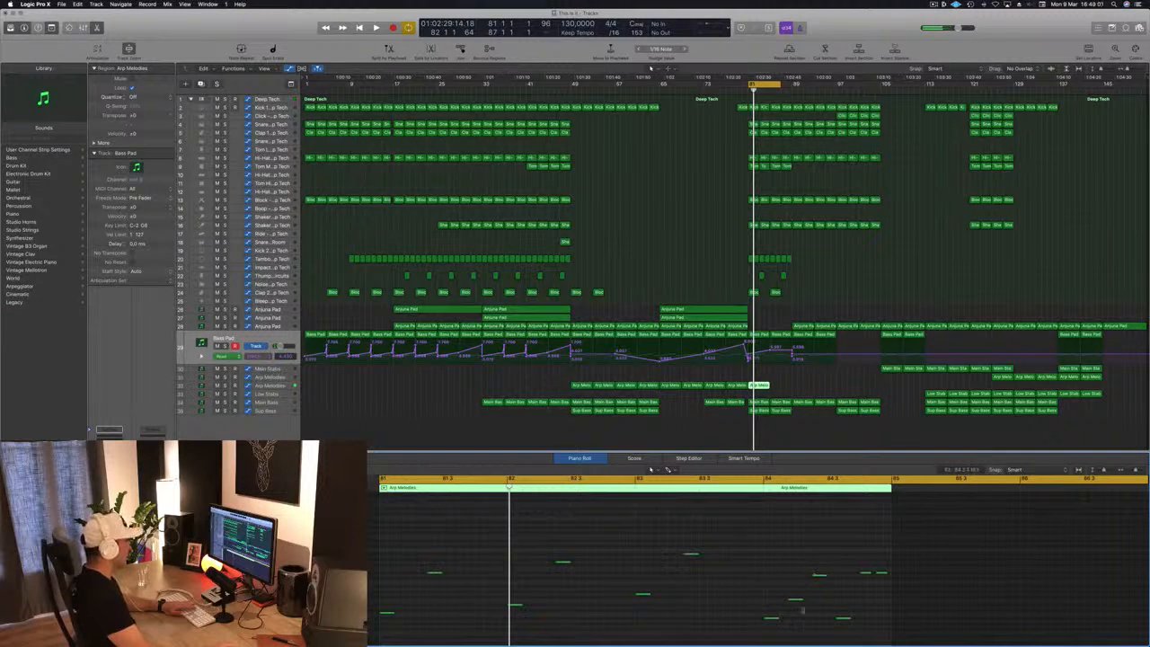
{"action": "scroll", "coordinate": [867, 558], "scroll_direction": "down", "scroll_amount": 1}
{"action": "left_click_drag", "start_coordinate": [836, 550], "coordinate": [898, 630]}
{"action": "key", "text": "Delete"}
{"action": "key", "text": "space"}
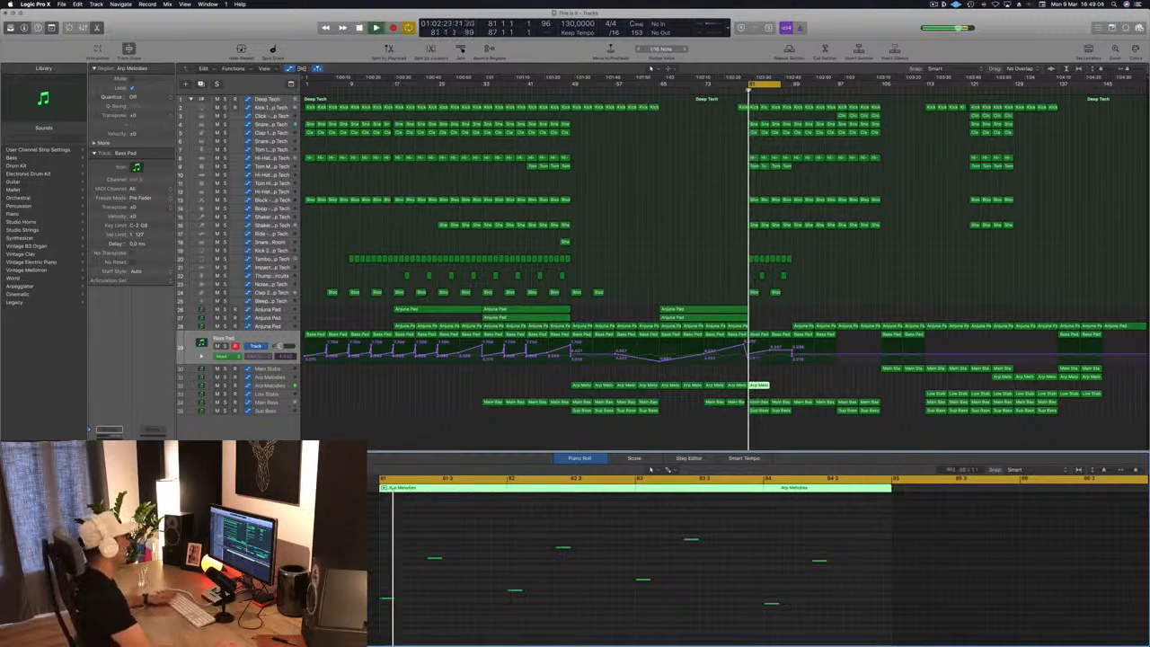
Repeat the thinned Arp Melodies region up to bar 97 and level the track's automation from bar 81 onwards.
{"action": "left_click", "coordinate": [286, 387]}
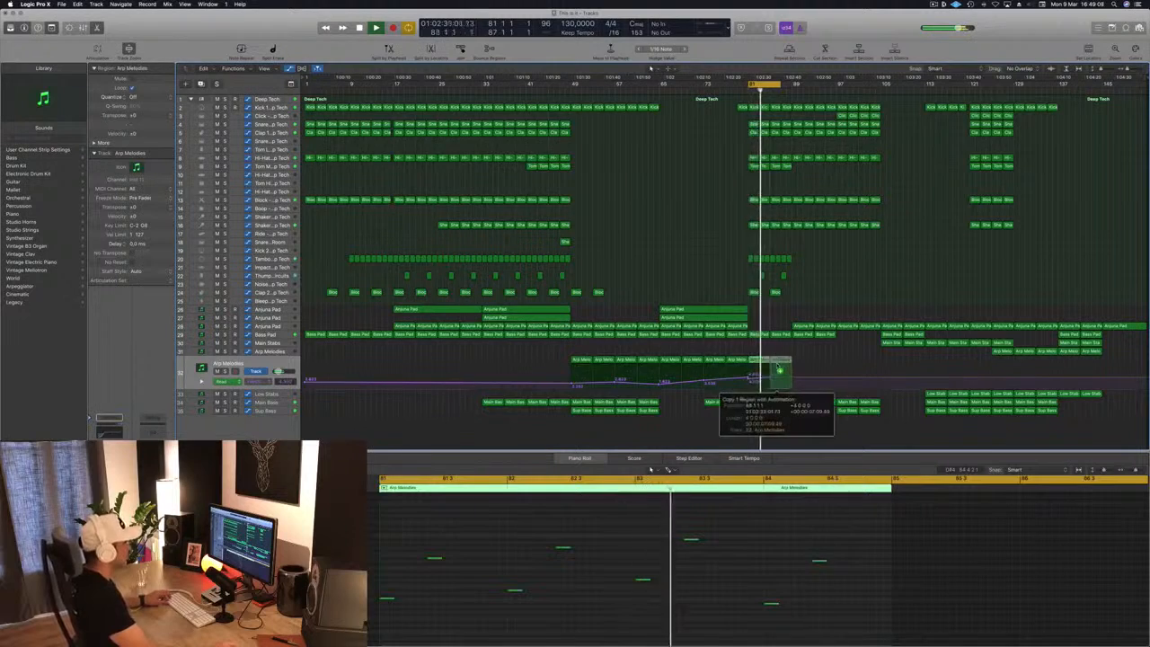
{"action": "key", "text": "super+r"}
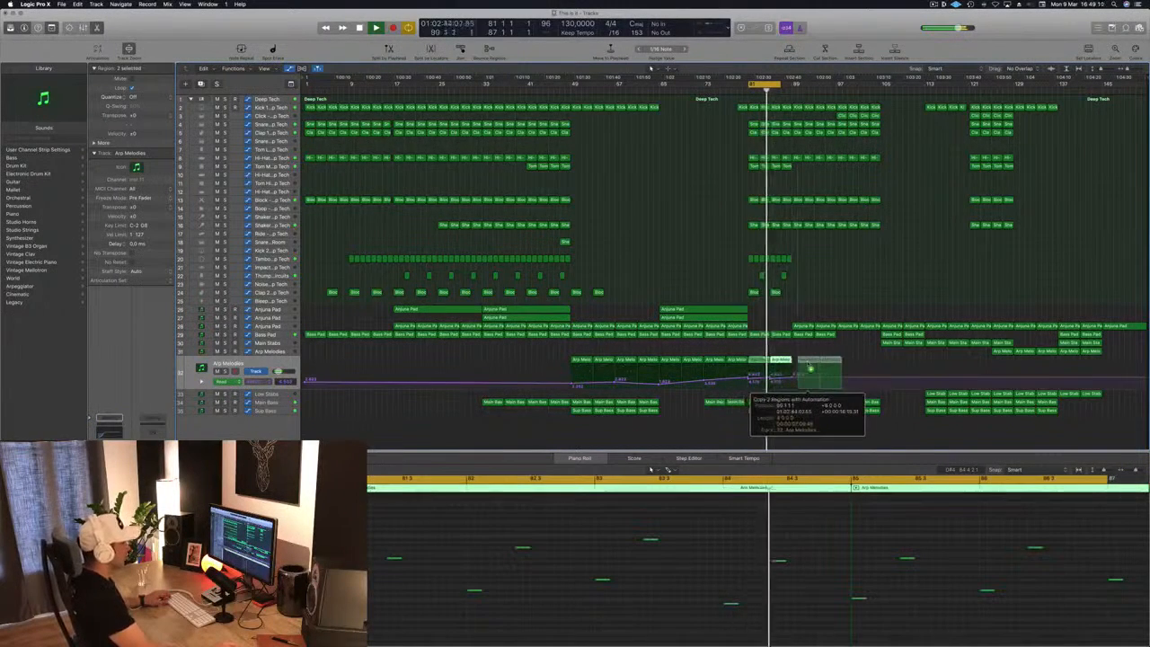
{"action": "key", "text": "super+r"}
{"action": "left_click_drag", "start_coordinate": [838, 379], "coordinate": [751, 385]}
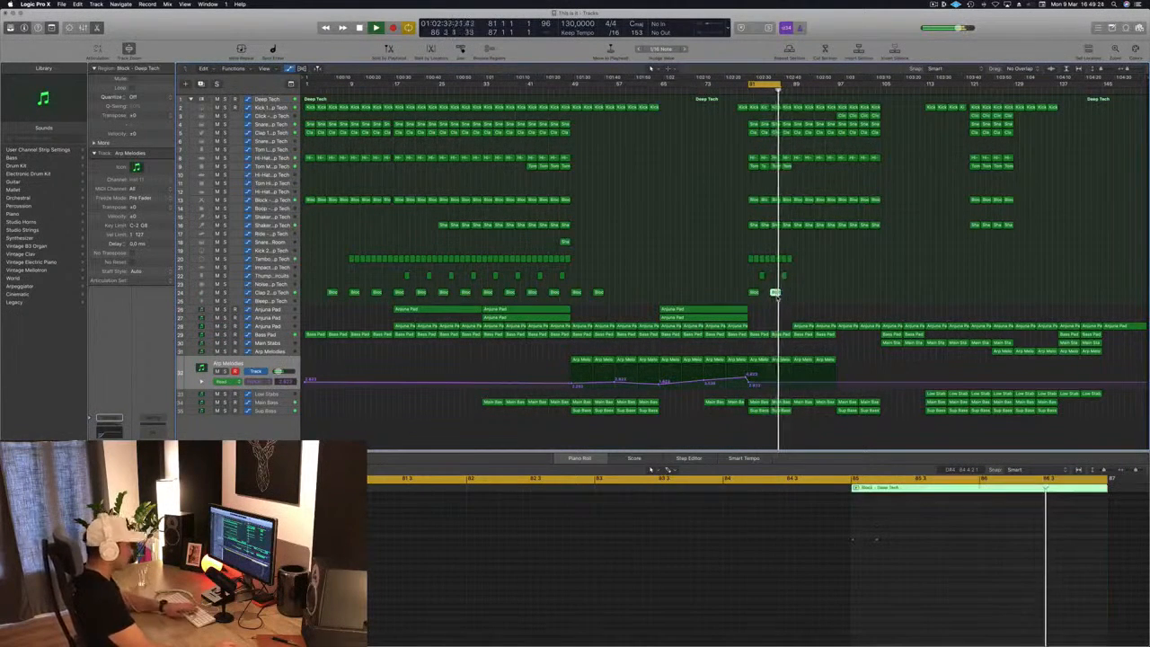
Delete the Block region at bar 85 and play the cycle extended to bar 97.
{"action": "key", "text": "Delete"}
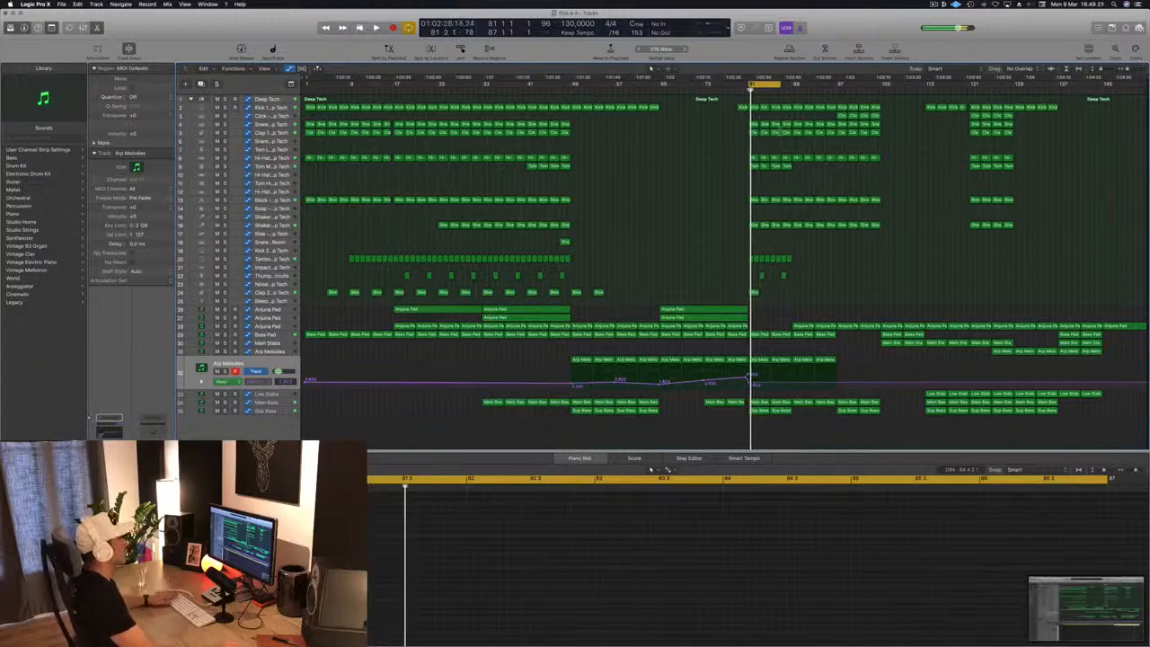
{"action": "left_click_drag", "start_coordinate": [780, 85], "coordinate": [832, 84]}
{"action": "key", "text": "space"}
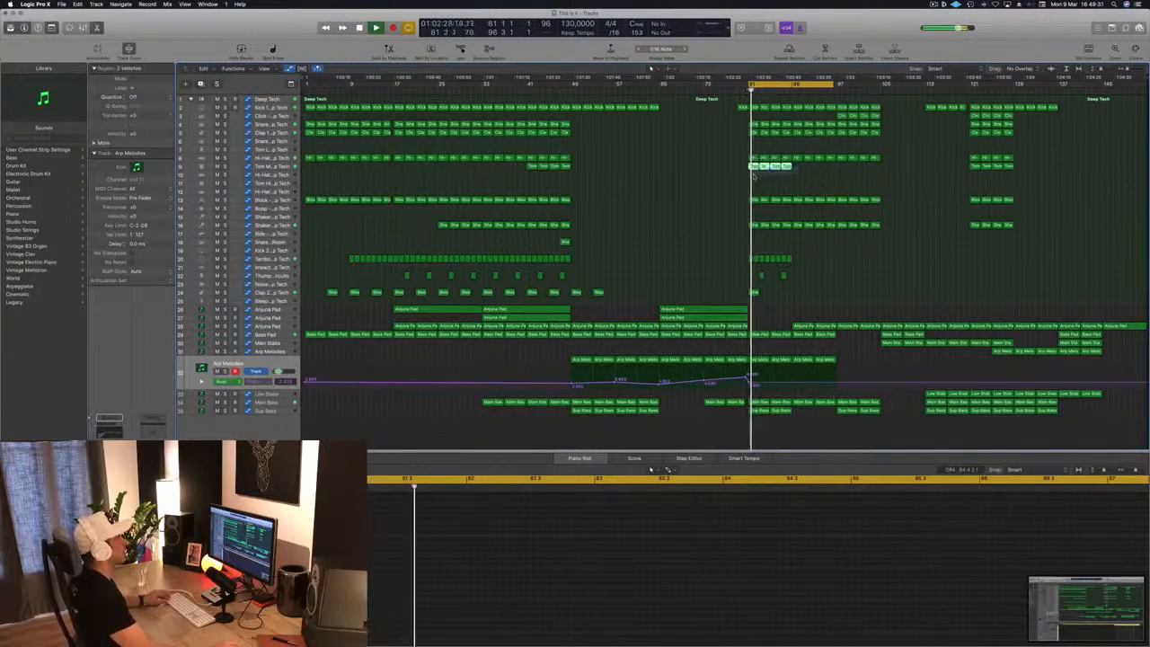
Copy the four Tom Mid regions from bar 81 to bar 89.
{"action": "left_click", "coordinate": [753, 167]}
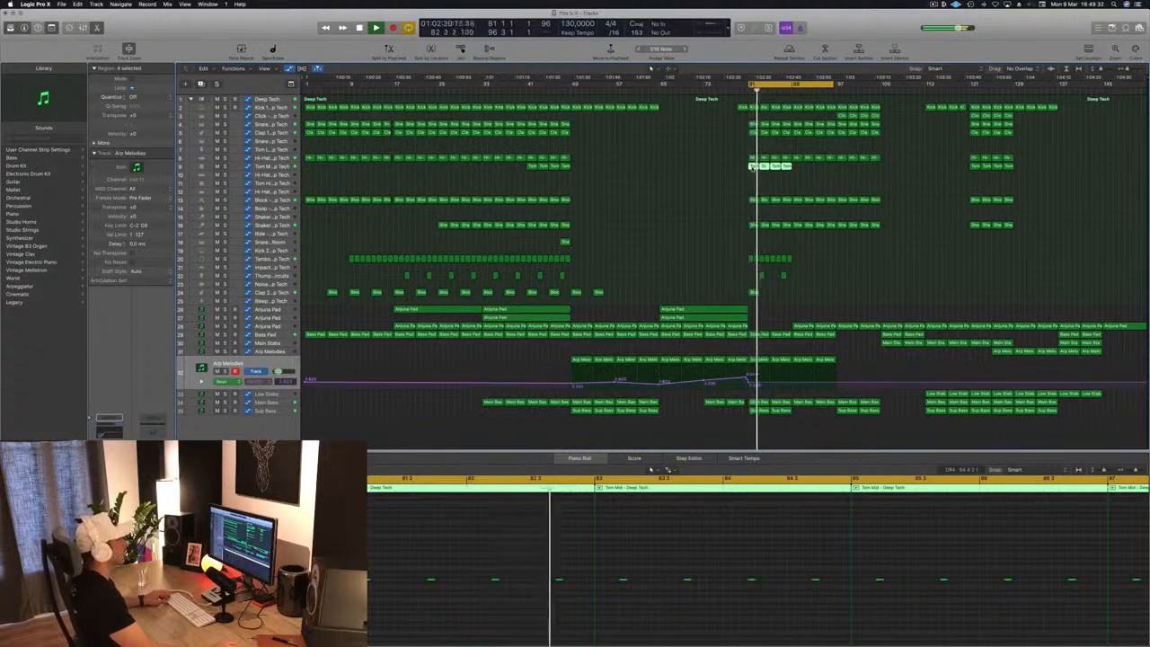
{"action": "left_click_drag", "start_coordinate": [752, 168], "coordinate": [796, 167]}
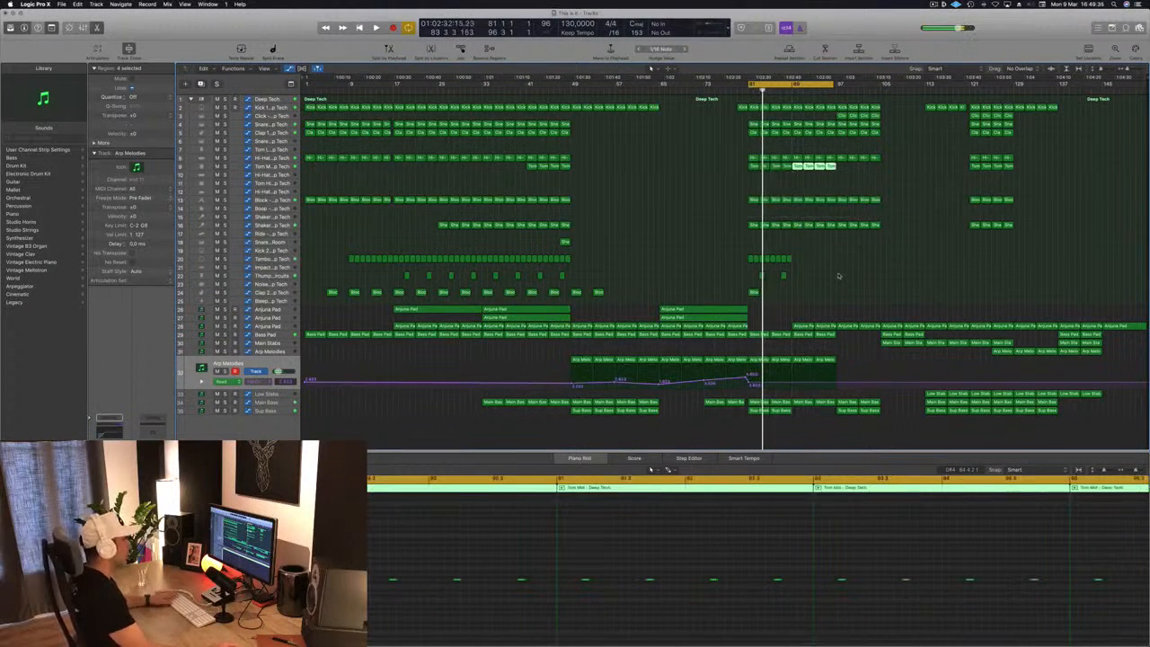
Try a copy of the bar 113 Low Stabs region at bar 81 with adjusted automation, and delete the copy.
{"action": "left_click", "coordinate": [934, 394]}
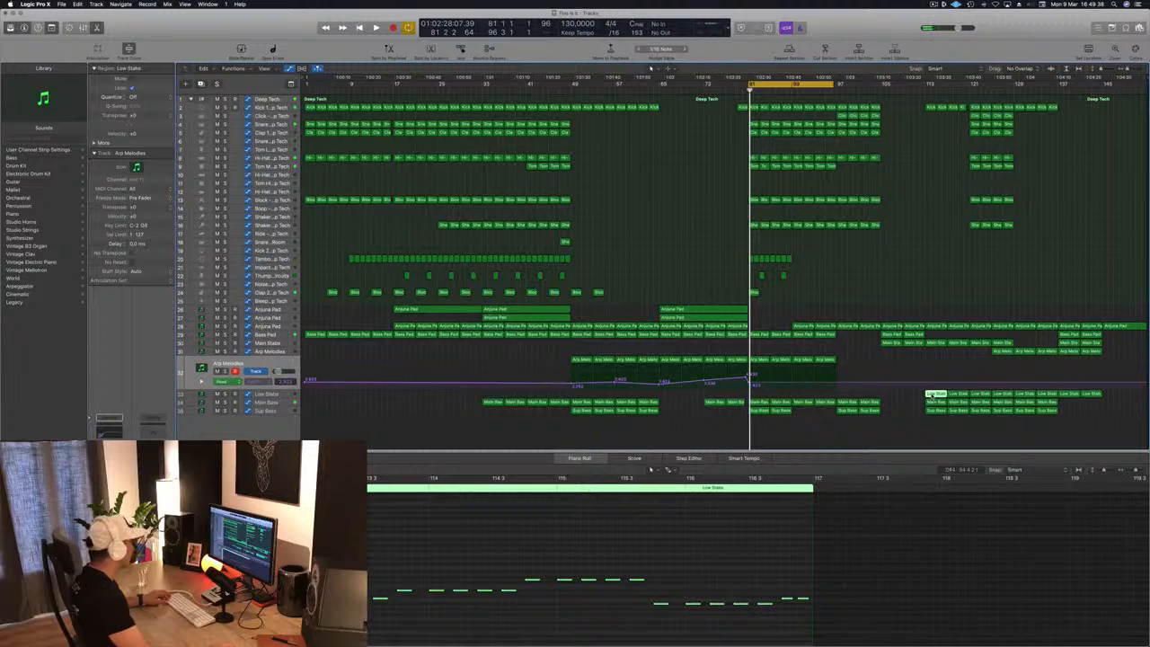
{"action": "left_click_drag", "start_coordinate": [934, 394], "coordinate": [753, 393]}
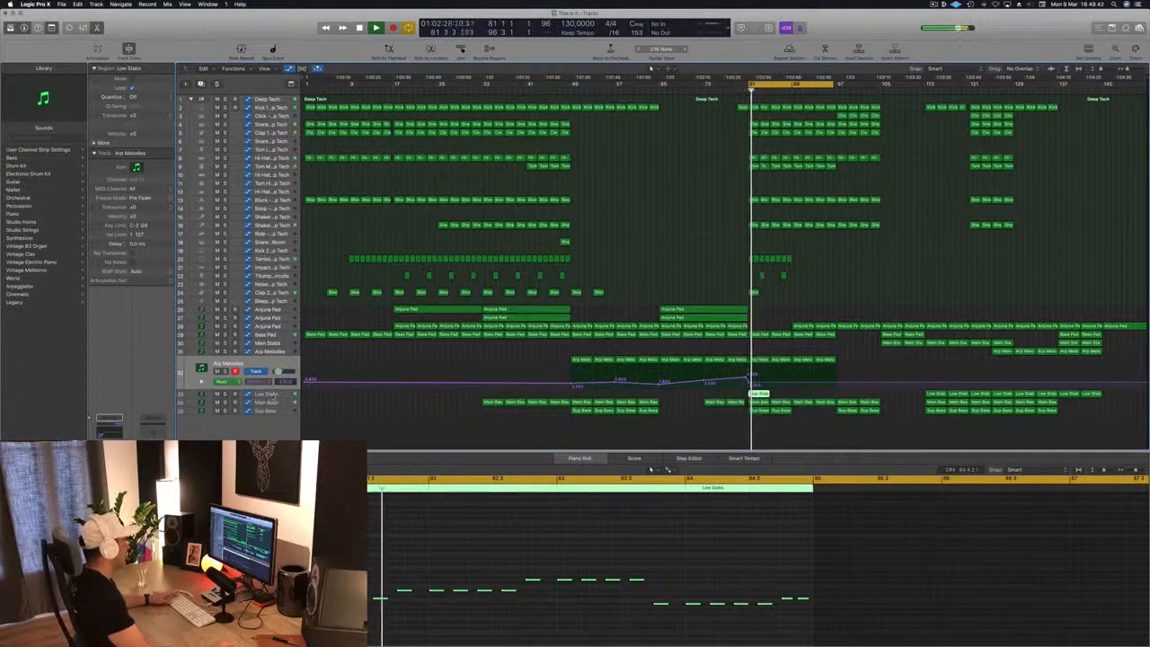
{"action": "left_click", "coordinate": [269, 395]}
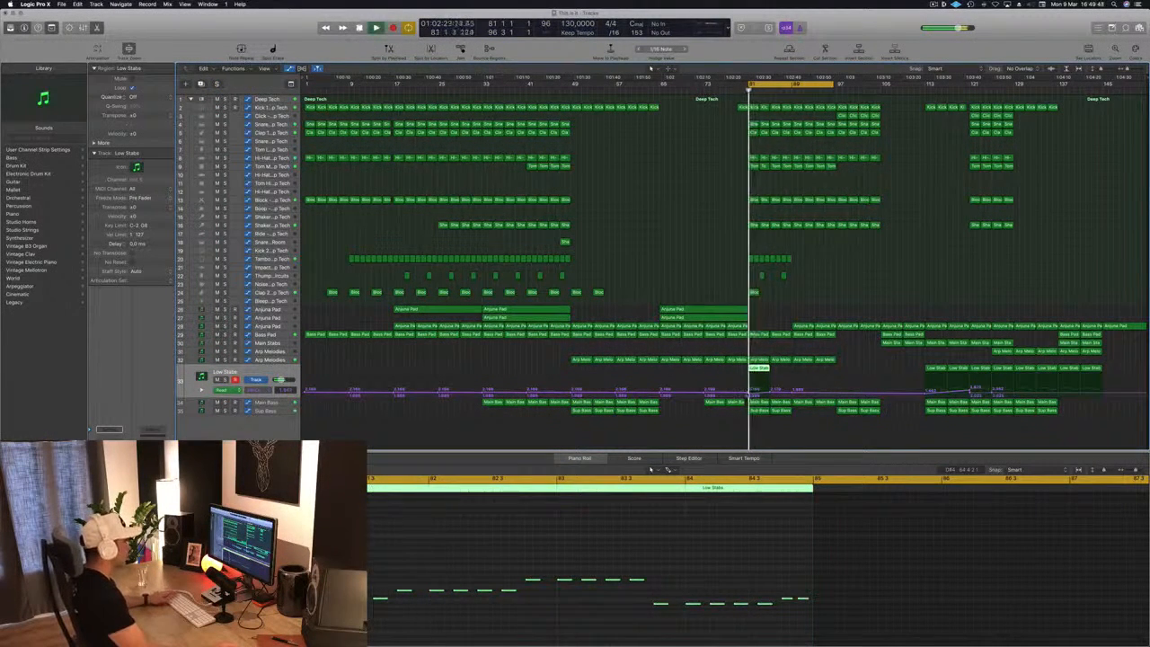
{"action": "left_click", "coordinate": [750, 393]}
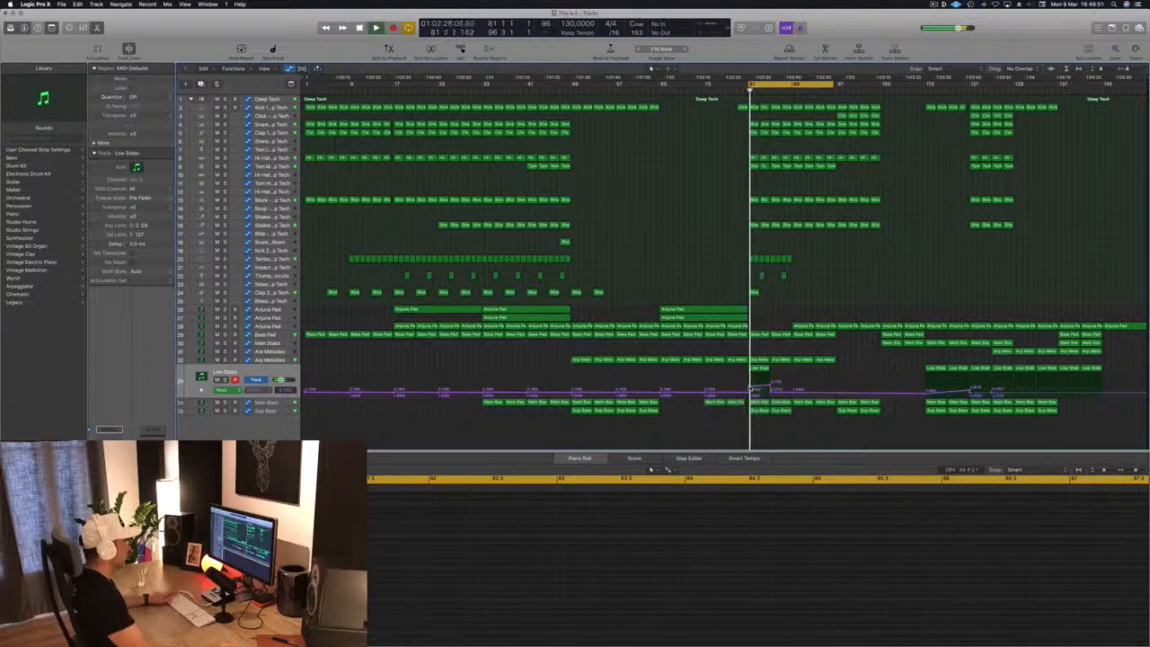
{"action": "left_click_drag", "start_coordinate": [771, 387], "coordinate": [770, 390]}
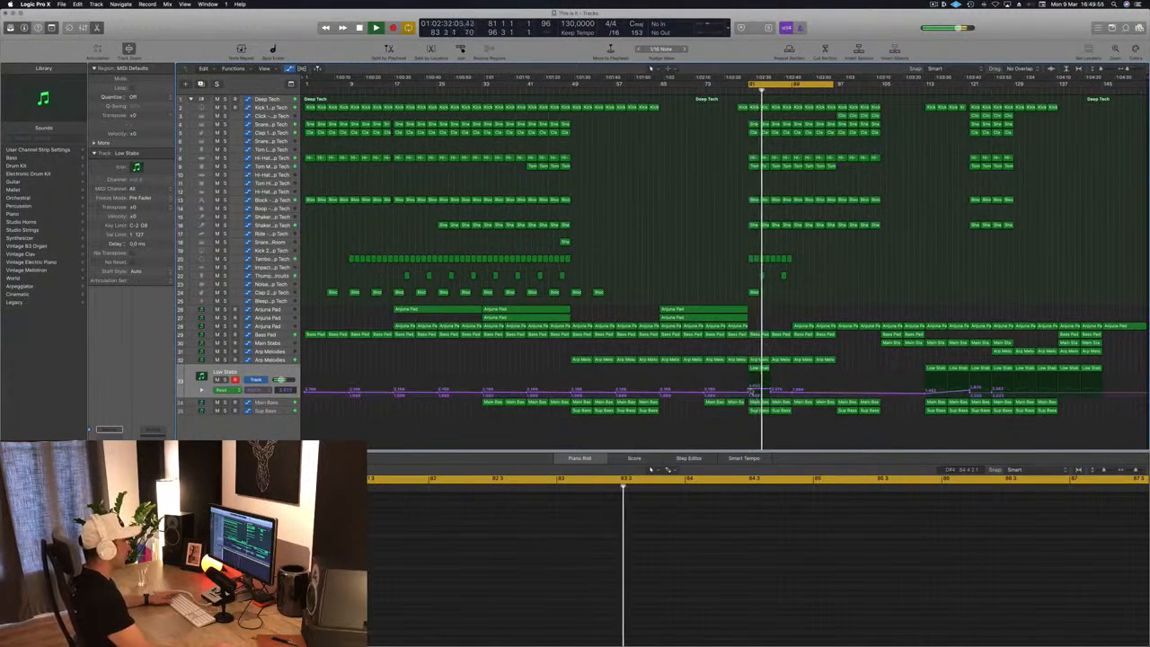
{"action": "key", "text": "space"}
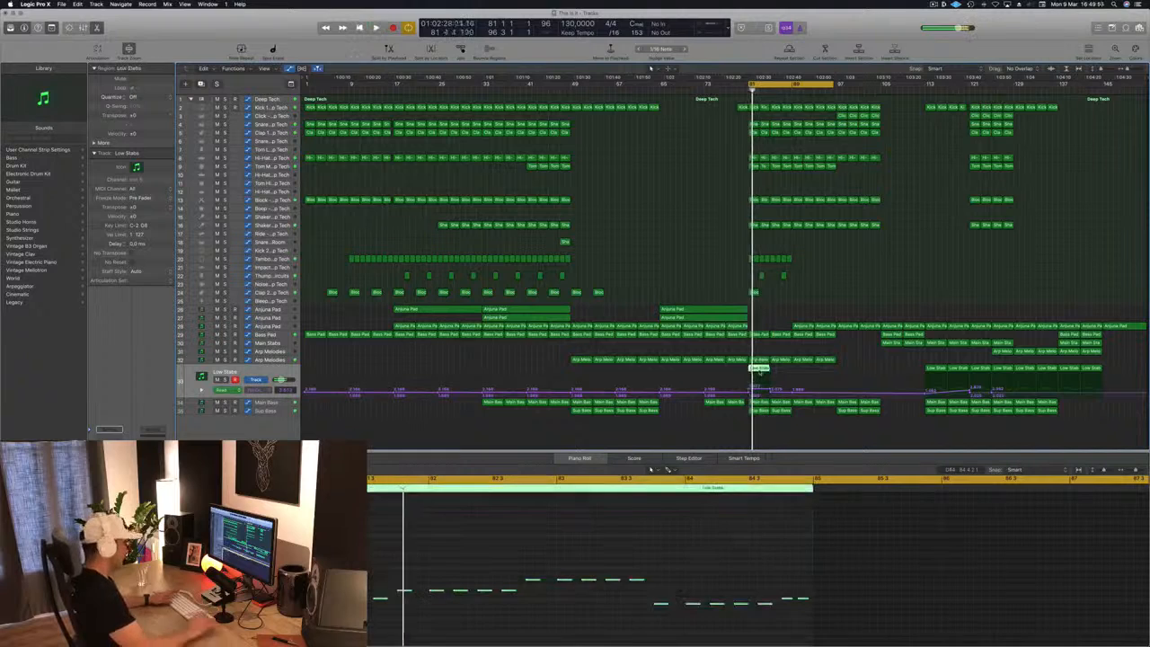
{"action": "key", "text": "Delete"}
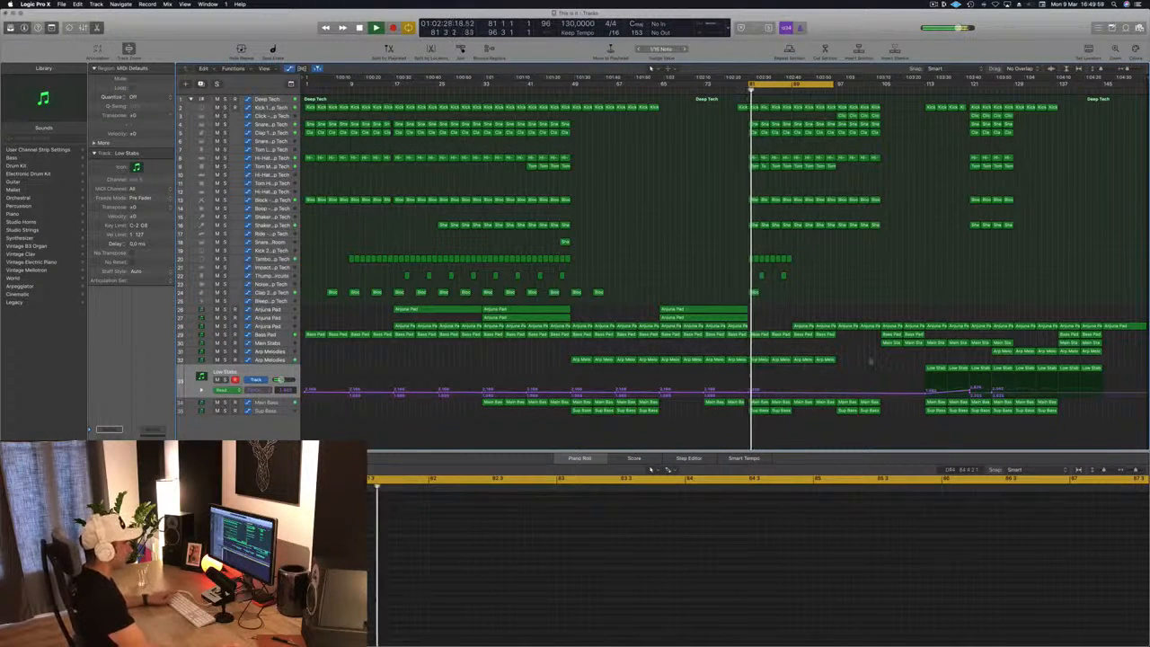
Move the Main Stabs region from bar 105 to bar 81 and play it in the cycle.
{"action": "left_click", "coordinate": [1000, 350]}
{"action": "left_click", "coordinate": [890, 344]}
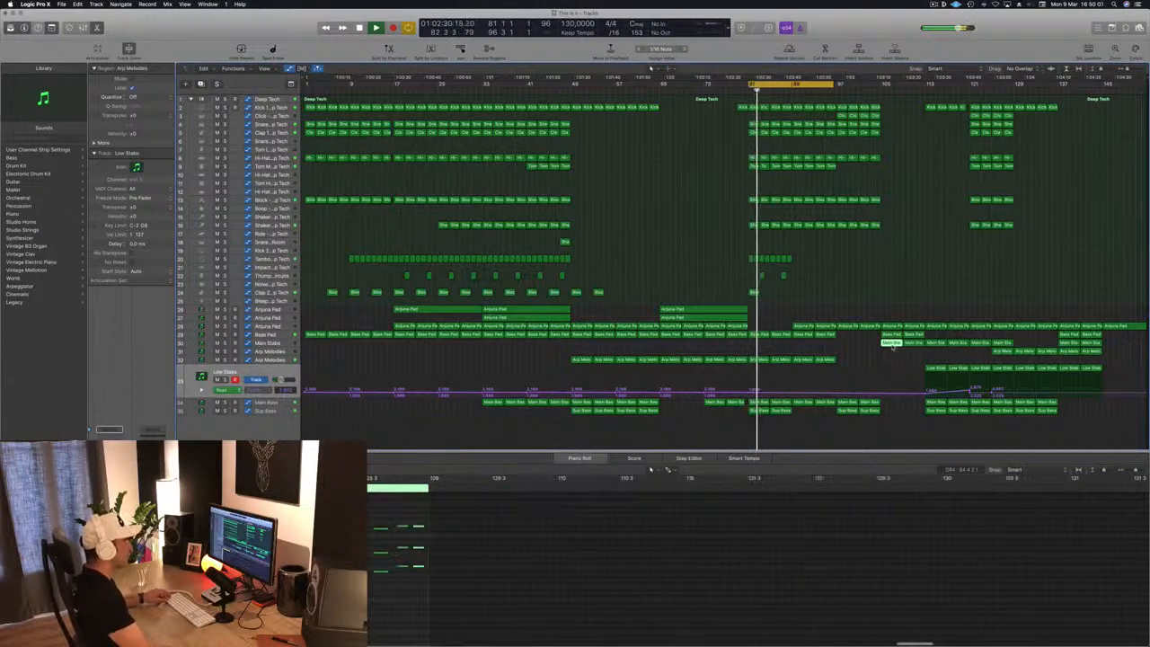
{"action": "left_click_drag", "start_coordinate": [891, 346], "coordinate": [759, 350]}
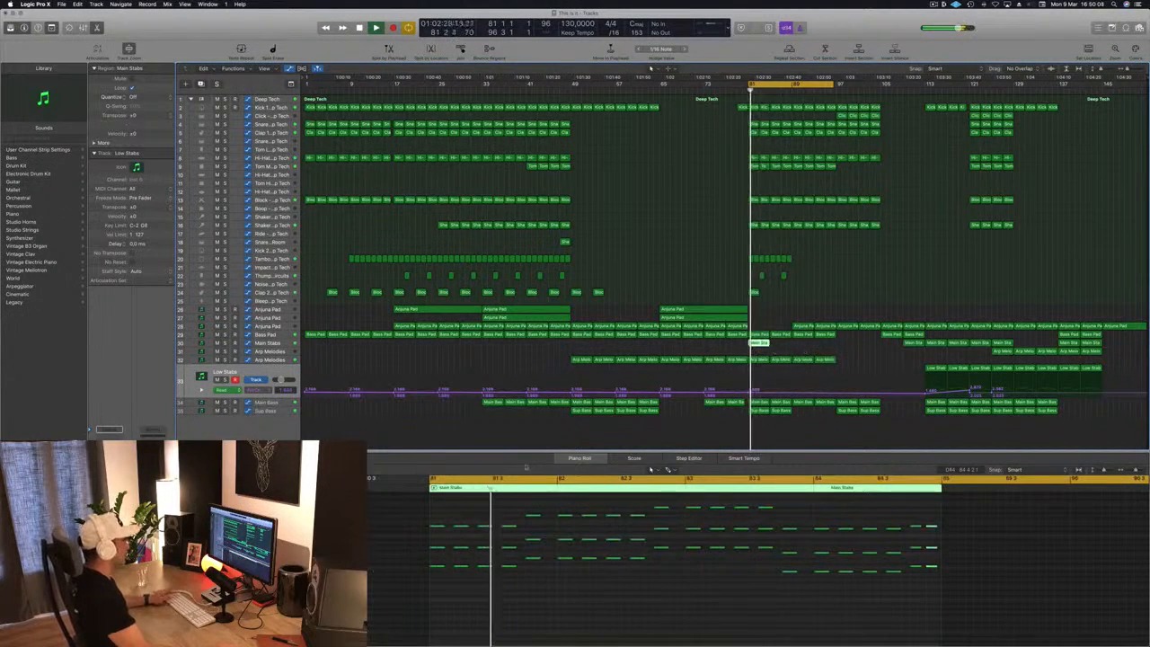
{"action": "scroll", "coordinate": [554, 638], "scroll_direction": "down", "scroll_amount": 1}
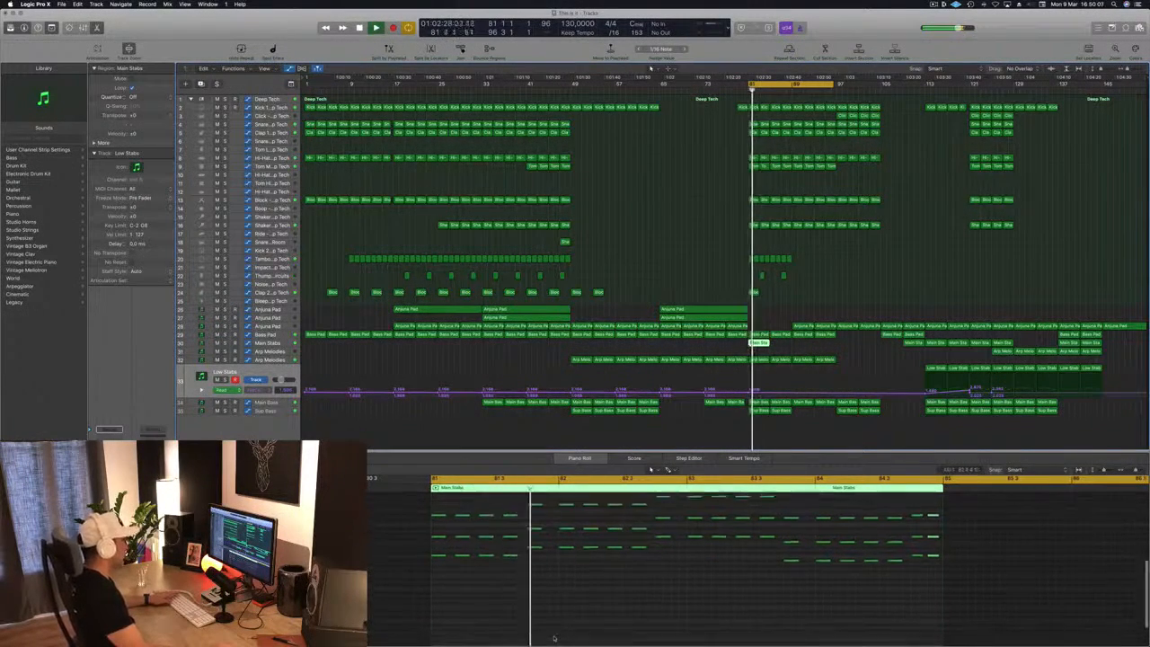
{"action": "scroll", "coordinate": [501, 584], "scroll_direction": "up", "scroll_amount": 1}
{"action": "key", "text": "space"}
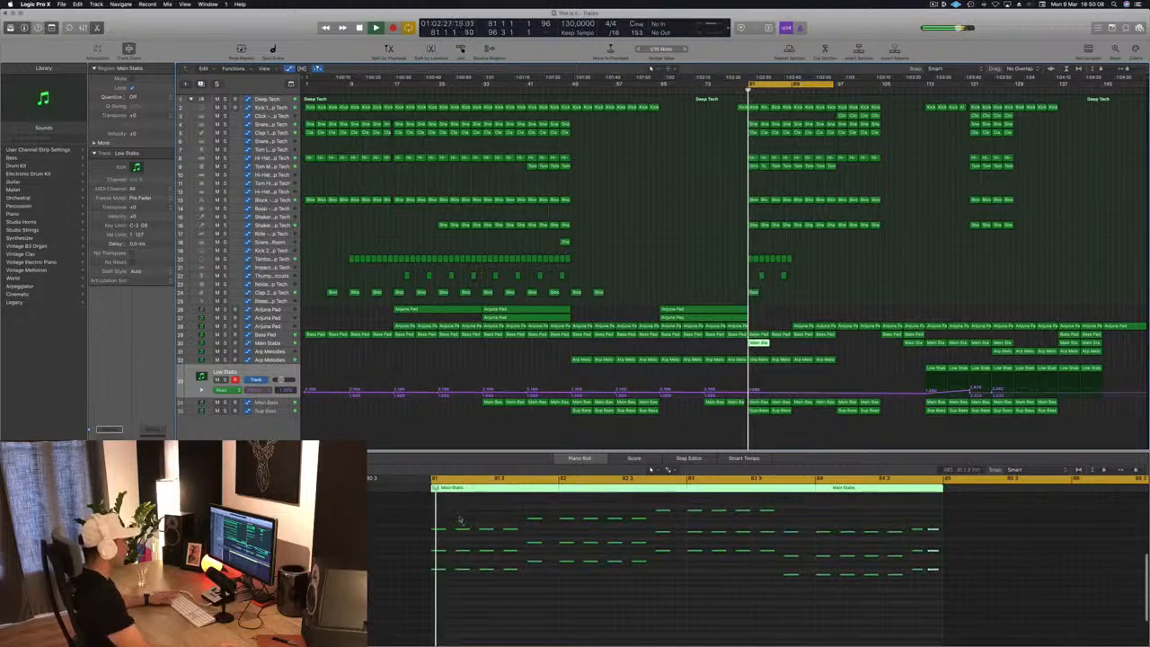
Delete the Main Stabs notes that follow the opening chord in bar 81 and play the thinned part.
{"action": "mouse_move", "coordinate": [458, 515]}
{"action": "left_mouse_down"}
{"action": "mouse_move", "coordinate": [536, 555]}
{"action": "mouse_move", "coordinate": [534, 591]}
{"action": "left_mouse_up"}
{"action": "key", "text": "space"}
{"action": "key", "text": "space"}
{"action": "key", "text": "BackSpace"}
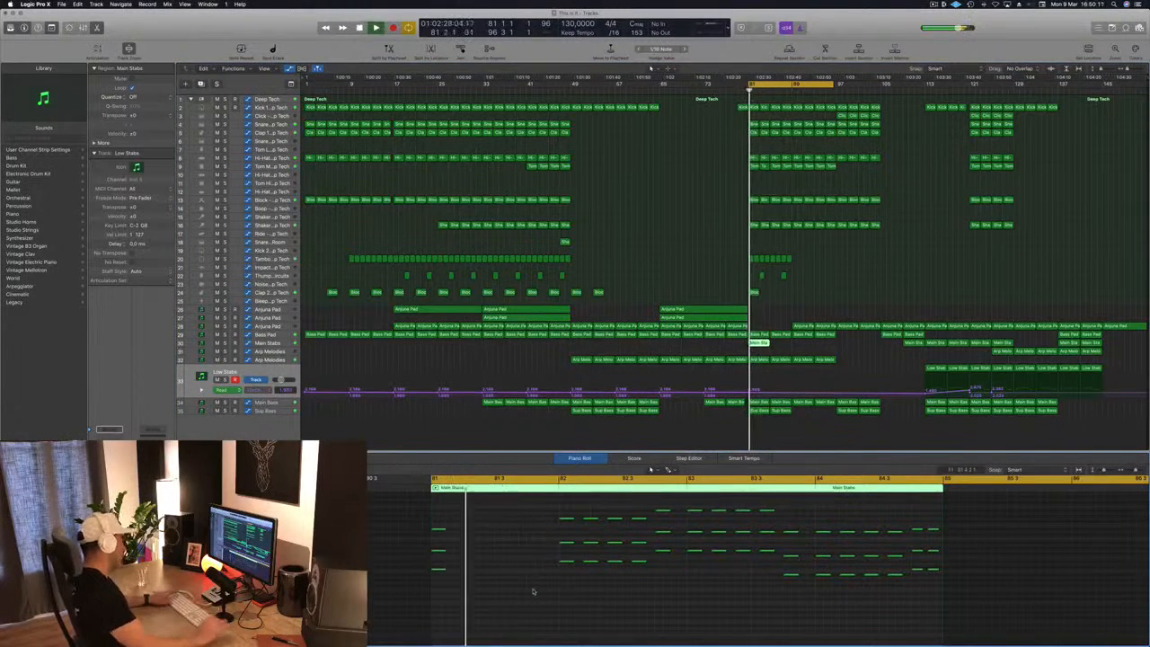
{"action": "key", "text": "space"}
{"action": "key", "text": "space"}
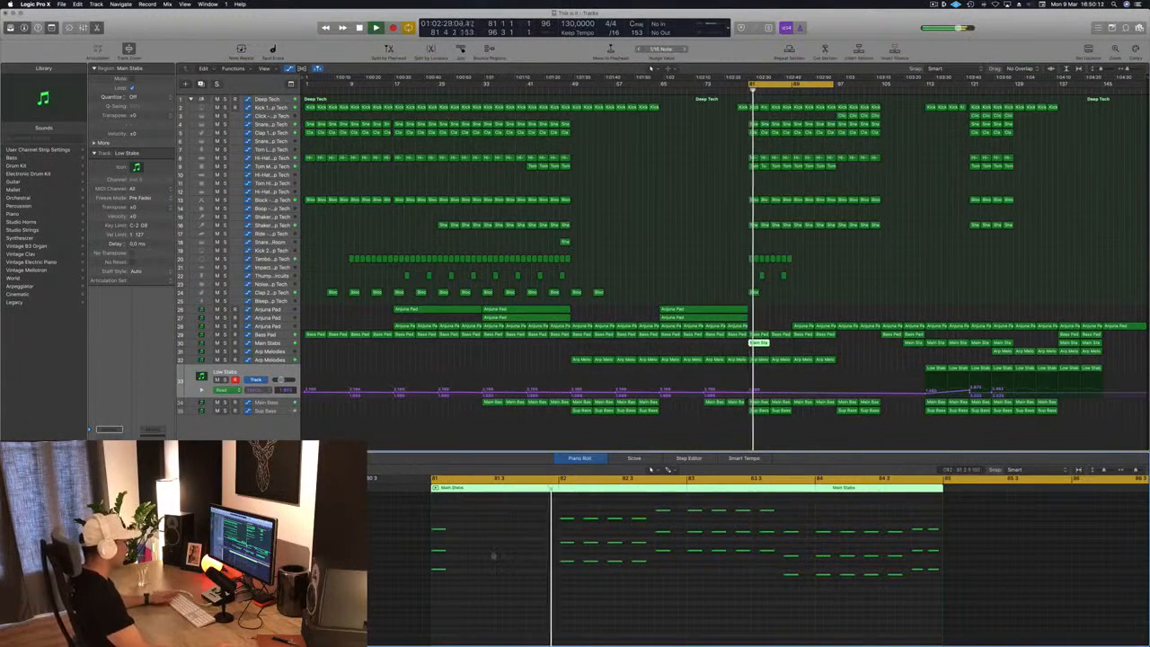
Delete the Main Stabs region at bar 81 and play the cycle without it.
{"action": "left_click_drag", "start_coordinate": [778, 347], "coordinate": [747, 349]}
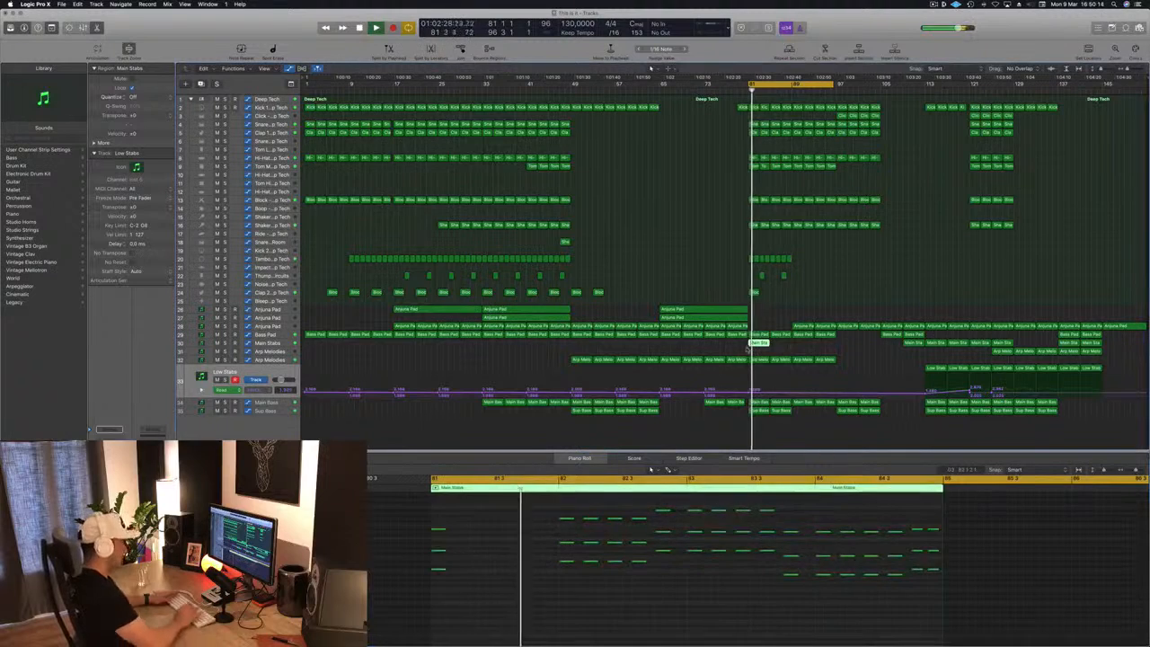
{"action": "key", "text": "BackSpace"}
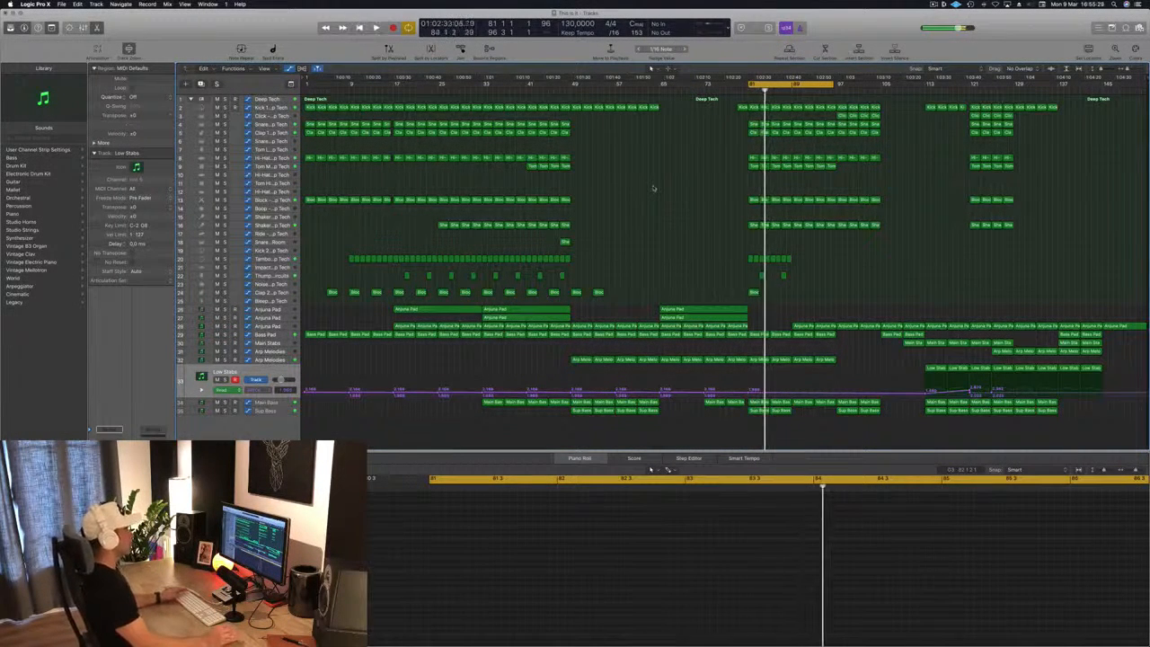
{"action": "key", "text": "space"}
{"action": "key", "text": "space"}
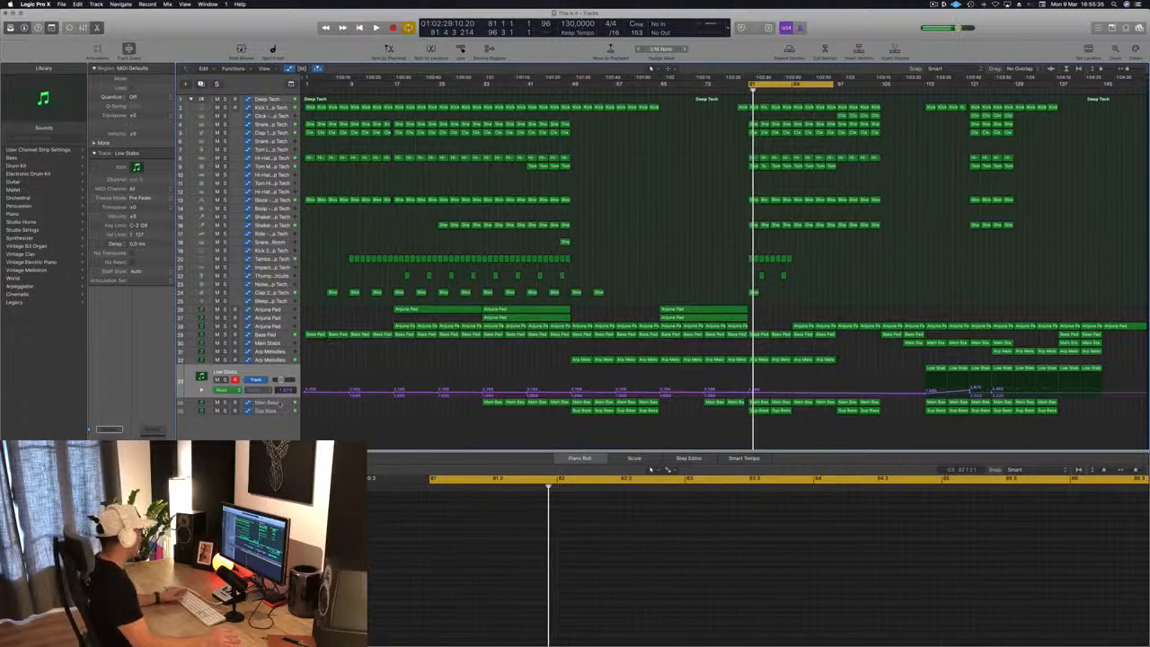
Lower the Main Bass track's automation from bar 81 onwards while the cycle plays.
{"action": "key", "text": "Down"}
{"action": "key", "text": "space"}
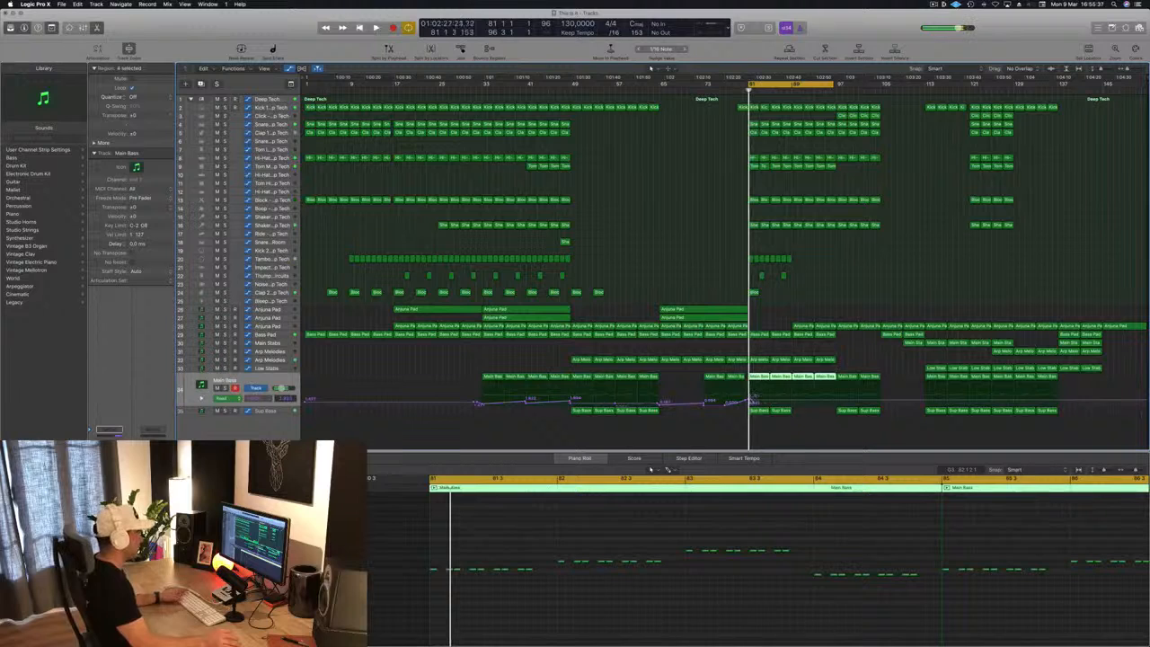
{"action": "left_click", "coordinate": [750, 399]}
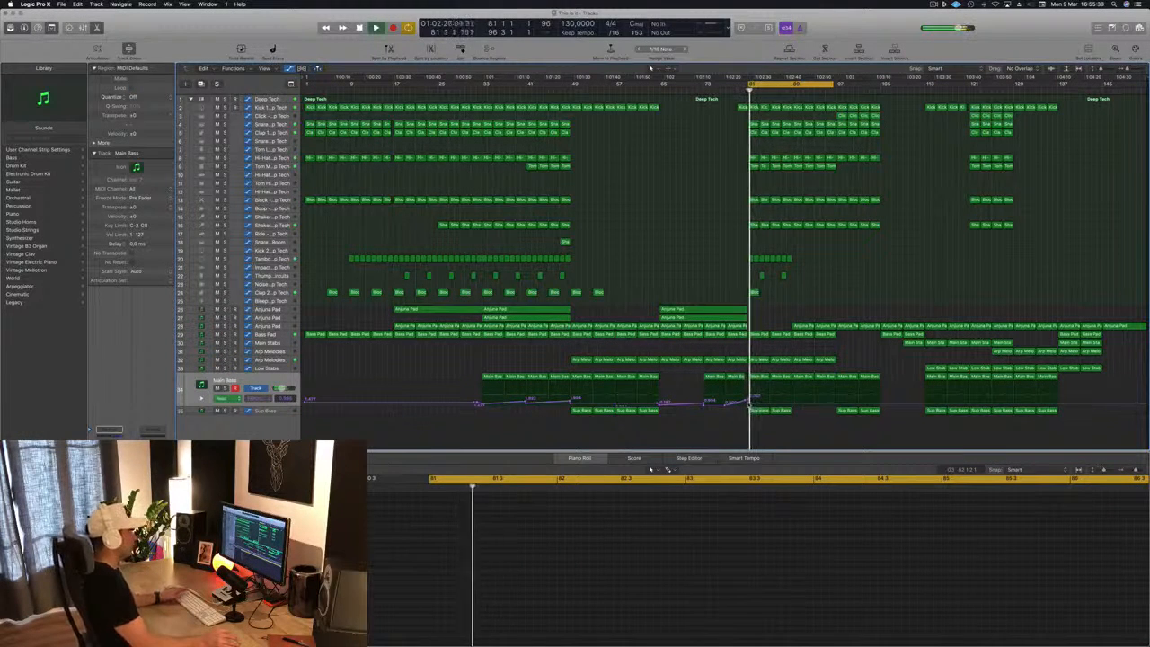
{"action": "left_click", "coordinate": [750, 404]}
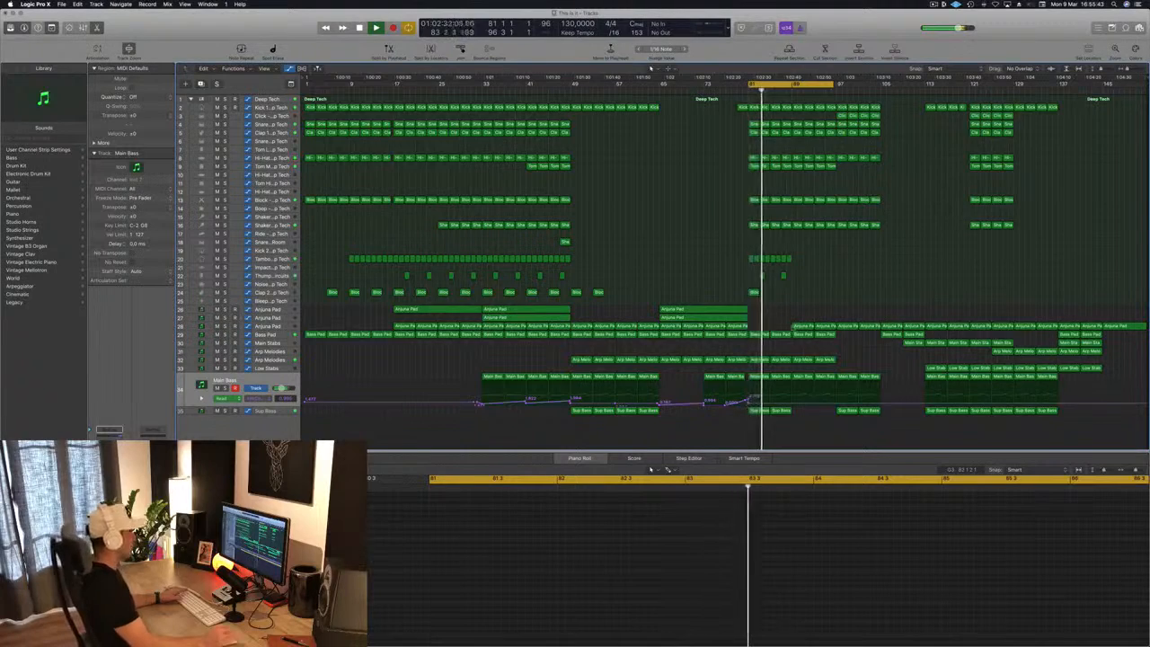
Copy the Arjuna Pad region at bar 77 into the empty stretch from bar 81 to bar 89.
{"action": "key", "text": "super+Right"}
{"action": "key", "text": "super+Right"}
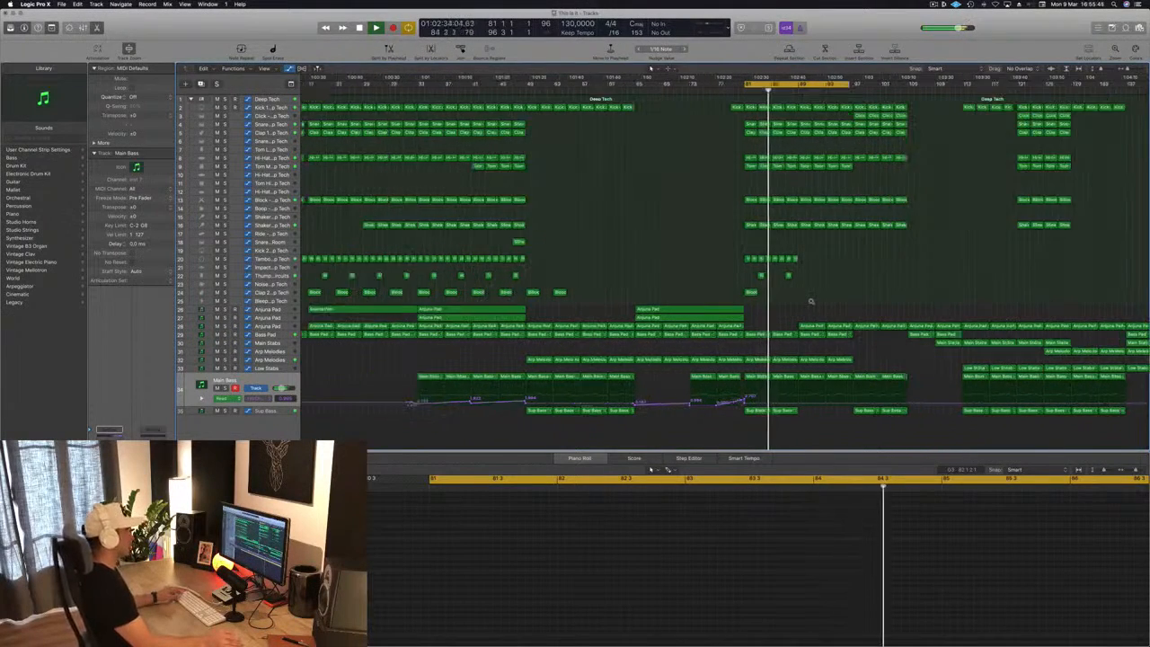
{"action": "key", "text": "space"}
{"action": "scroll", "coordinate": [811, 304], "scroll_direction": "left", "scroll_amount": 1}
{"action": "key", "text": "space"}
{"action": "key", "text": "space"}
{"action": "left_click_drag", "start_coordinate": [729, 326], "coordinate": [800, 333]}
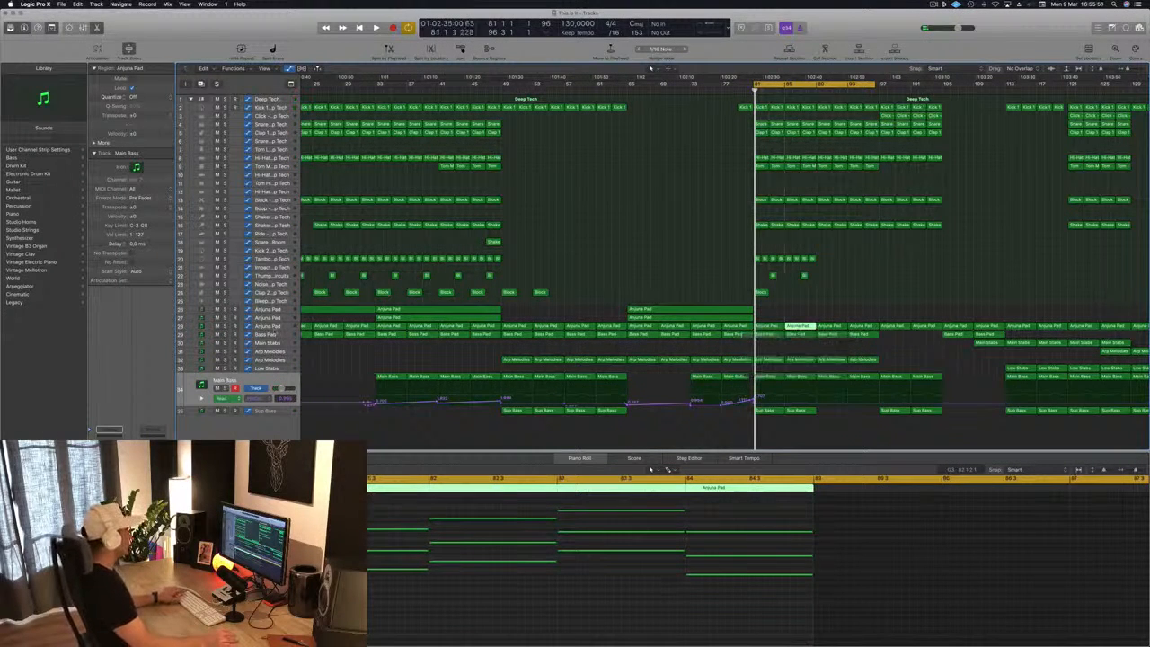
Reshape the Arjuna Pad automation to drop low at bar 81 and rise gradually towards bar 89, checking it in playback.
{"action": "left_click", "coordinate": [274, 329]}
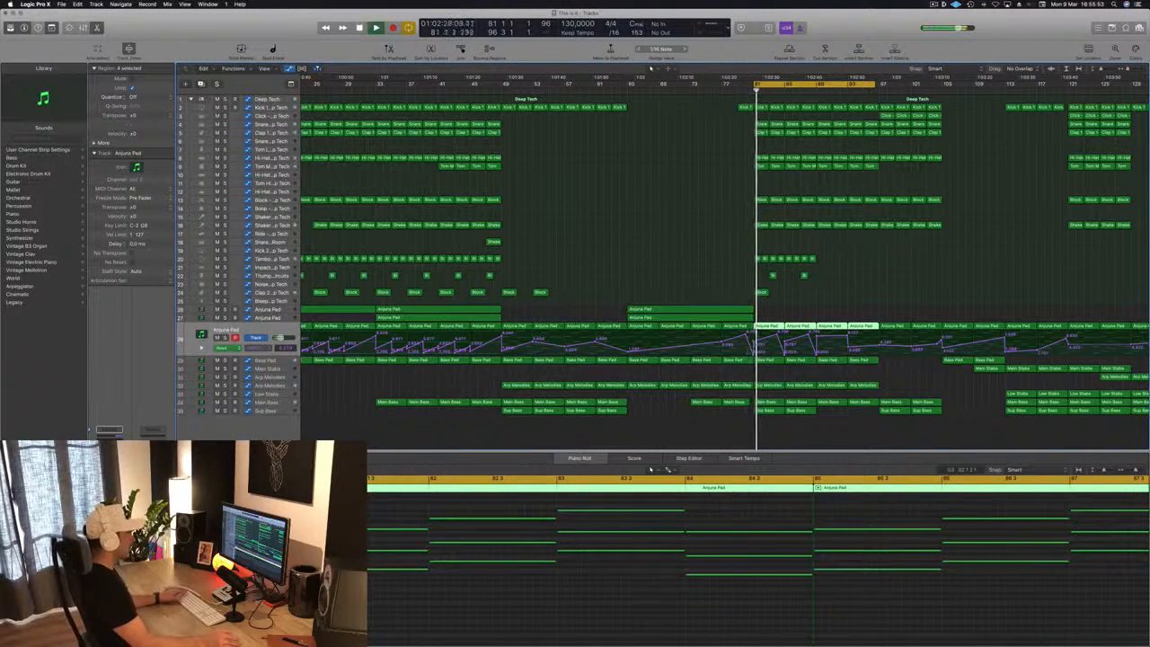
{"action": "left_click_drag", "start_coordinate": [756, 345], "coordinate": [782, 349]}
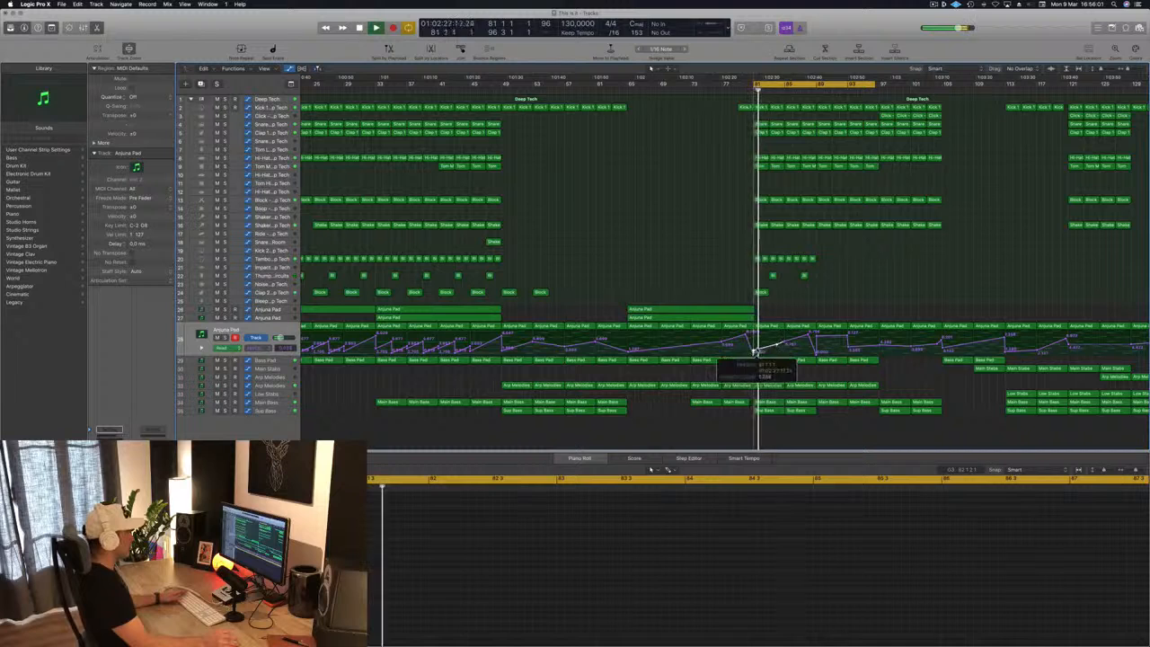
{"action": "left_click_drag", "start_coordinate": [754, 352], "coordinate": [773, 340]}
{"action": "key", "text": "space"}
{"action": "key", "text": "space"}
{"action": "key", "text": "space"}
{"action": "key", "text": "space"}
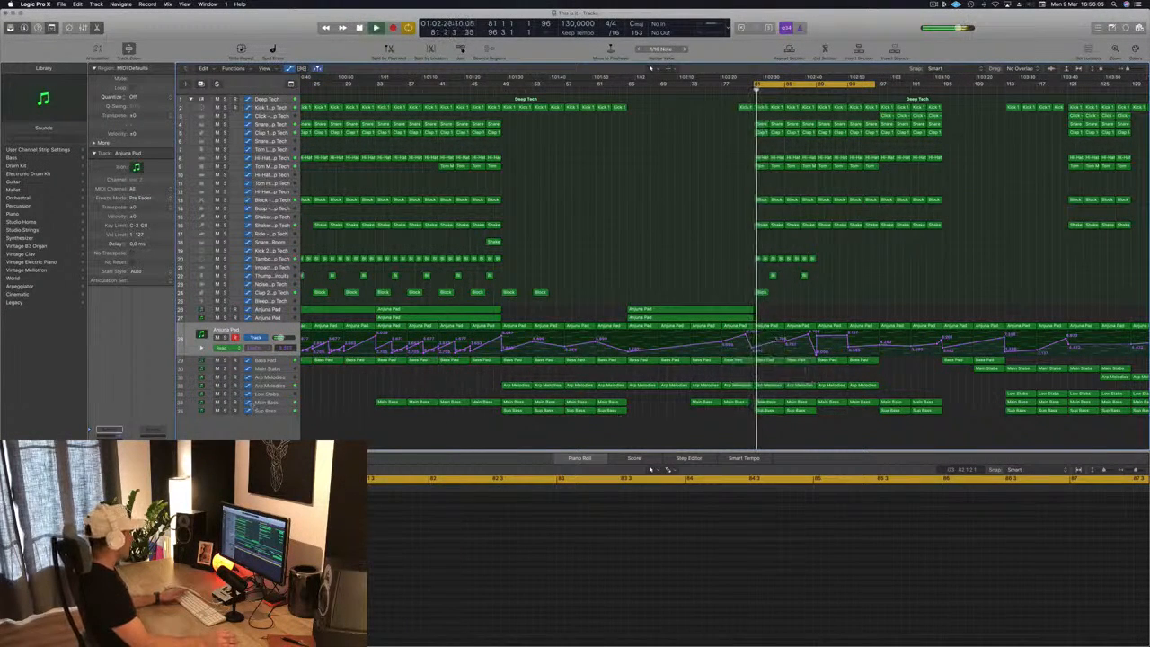
Examine the Main Bass automation around bar 81 up close while the cycle plays.
{"action": "left_click", "coordinate": [266, 404]}
{"action": "key", "text": "space"}
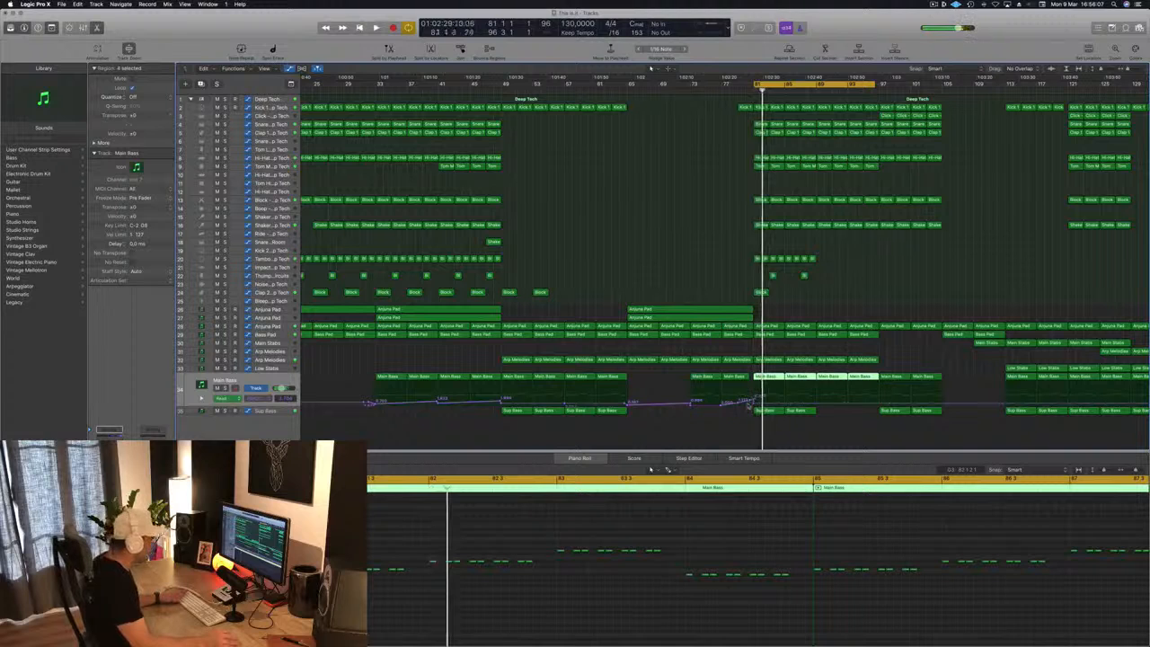
{"action": "left_click", "coordinate": [758, 404]}
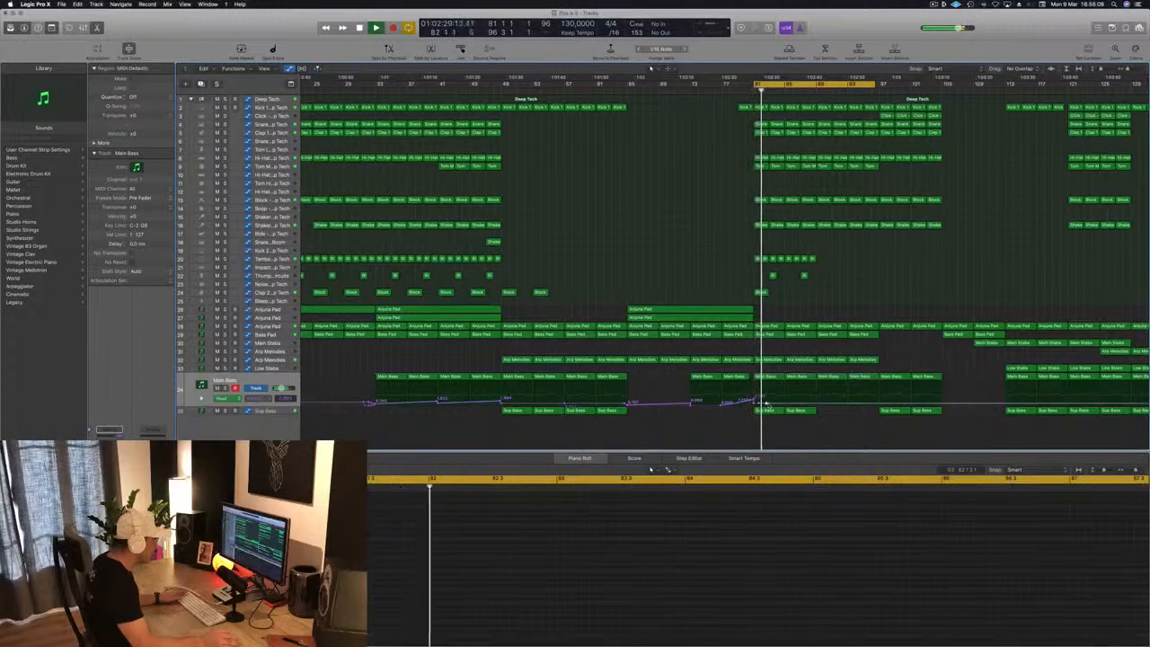
{"action": "scroll", "coordinate": [757, 402], "scroll_direction": "up", "scroll_amount": 8}
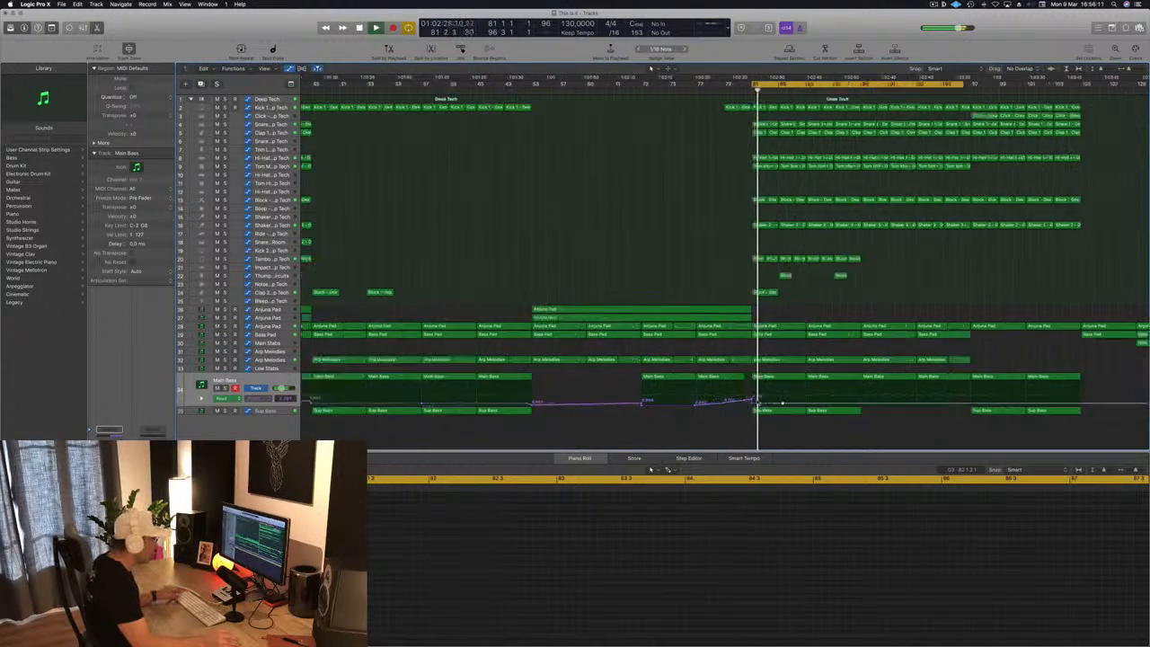
{"action": "key", "text": "space"}
{"action": "scroll", "coordinate": [489, 381], "scroll_direction": "left", "scroll_amount": 1}
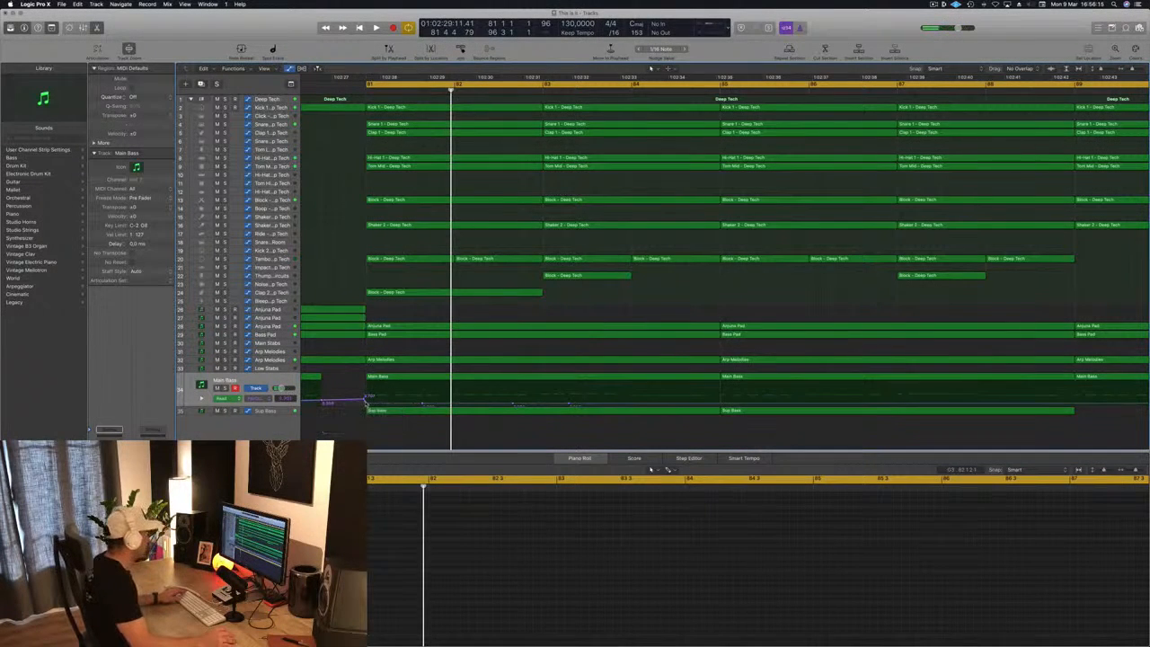
{"action": "key", "text": "space"}
{"action": "scroll", "coordinate": [373, 406], "scroll_direction": "down", "scroll_amount": 6}
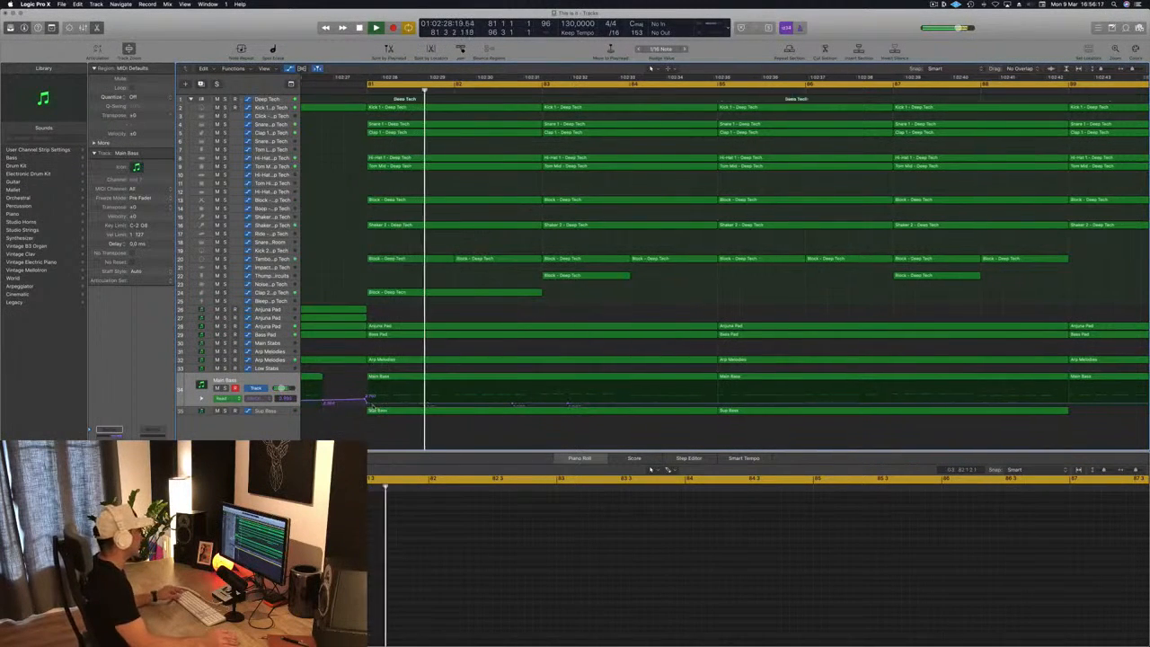
{"action": "scroll", "coordinate": [376, 406], "scroll_direction": "down", "scroll_amount": 1}
{"action": "scroll", "coordinate": [628, 384], "scroll_direction": "left", "scroll_amount": 4}
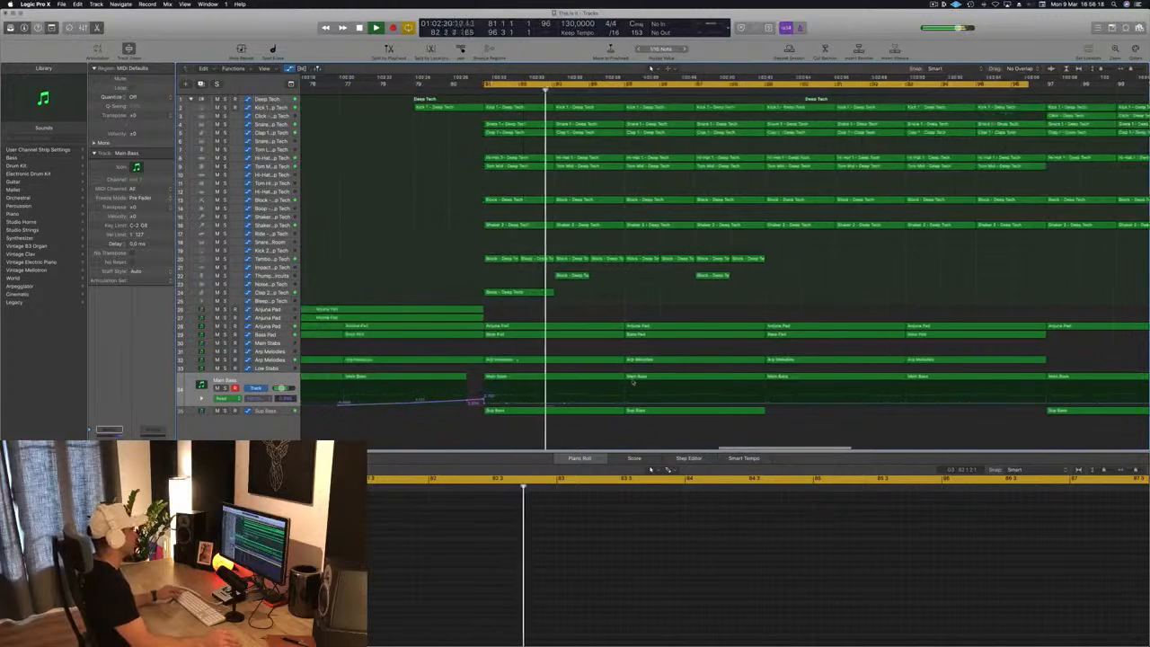
{"action": "scroll", "coordinate": [621, 383], "scroll_direction": "down", "scroll_amount": 4}
{"action": "scroll", "coordinate": [582, 345], "scroll_direction": "up", "scroll_amount": 3}
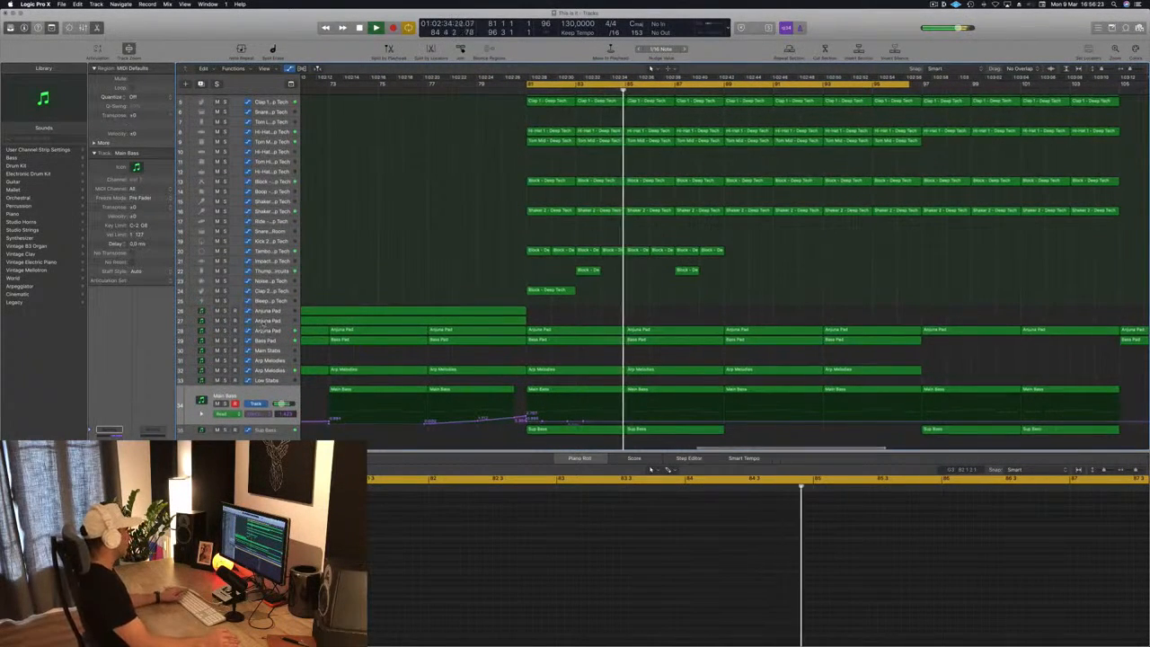
Reshape the Arjuna Pad automation at bar 89 to drop low there and climb steadily to bar 93, and replay the cycle.
{"action": "left_click", "coordinate": [278, 330]}
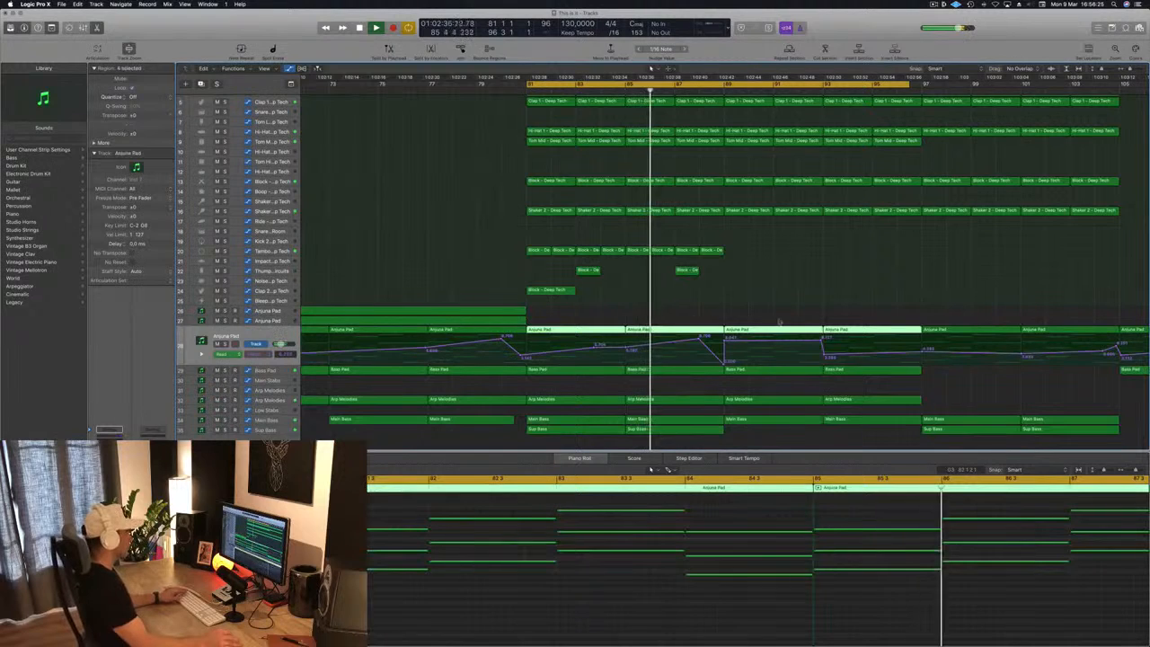
{"action": "left_click", "coordinate": [722, 363]}
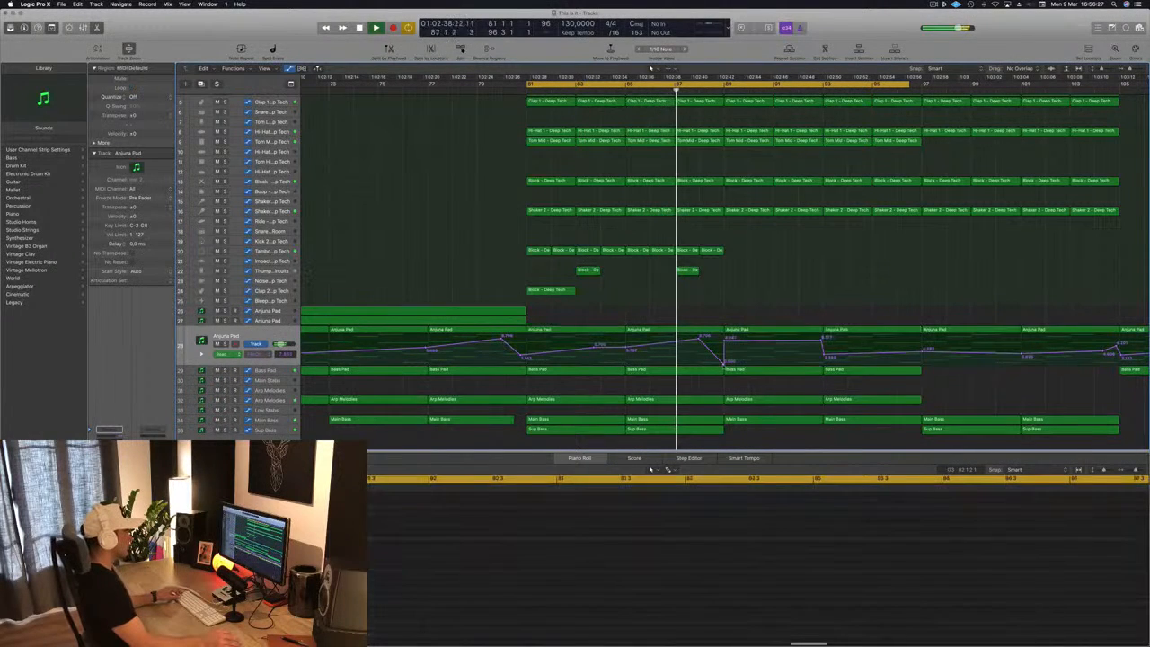
{"action": "double_click", "coordinate": [724, 361]}
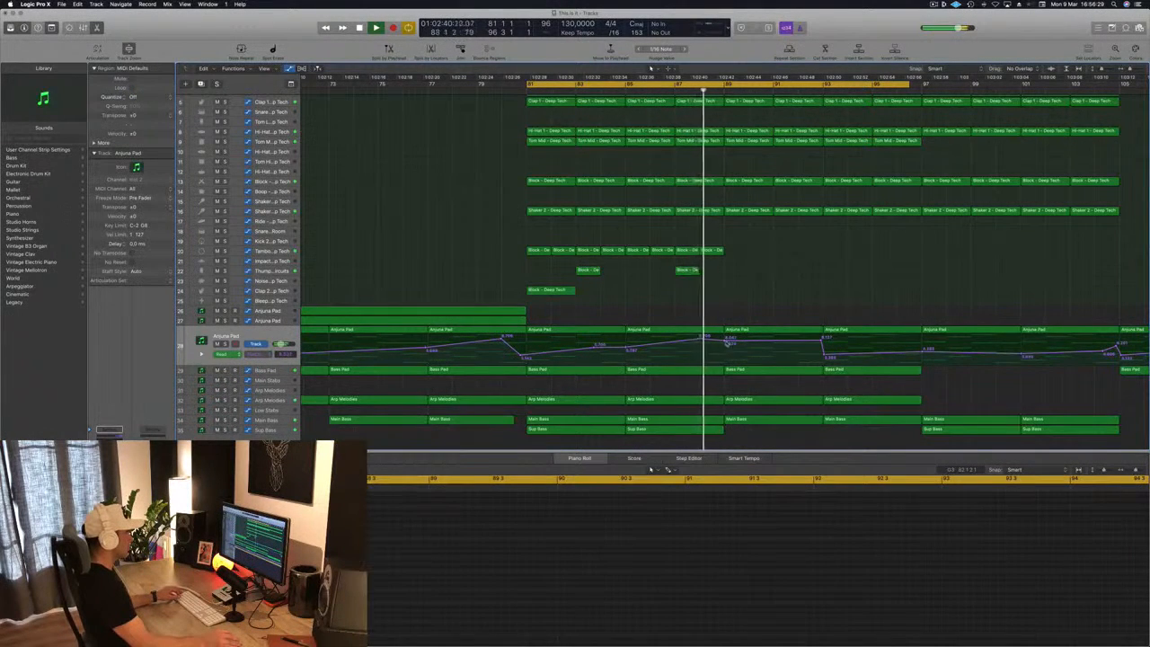
{"action": "left_click_drag", "start_coordinate": [727, 341], "coordinate": [727, 370]}
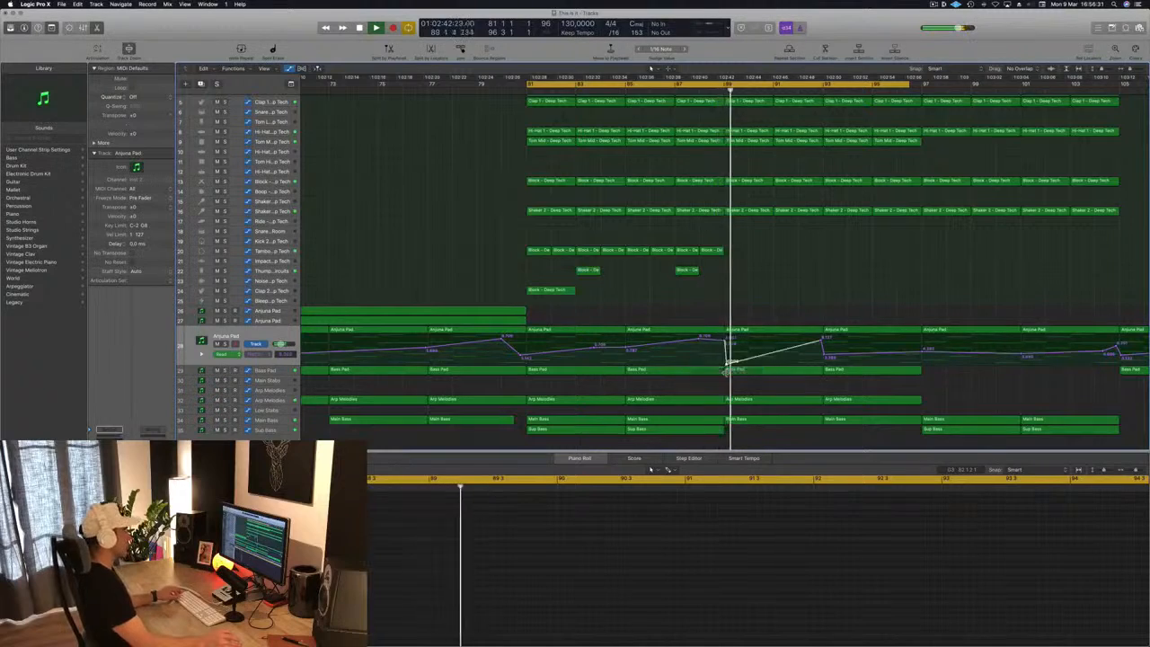
{"action": "scroll", "coordinate": [726, 318], "scroll_direction": "left", "scroll_amount": 5}
{"action": "scroll", "coordinate": [726, 318], "scroll_direction": "left", "scroll_amount": 1}
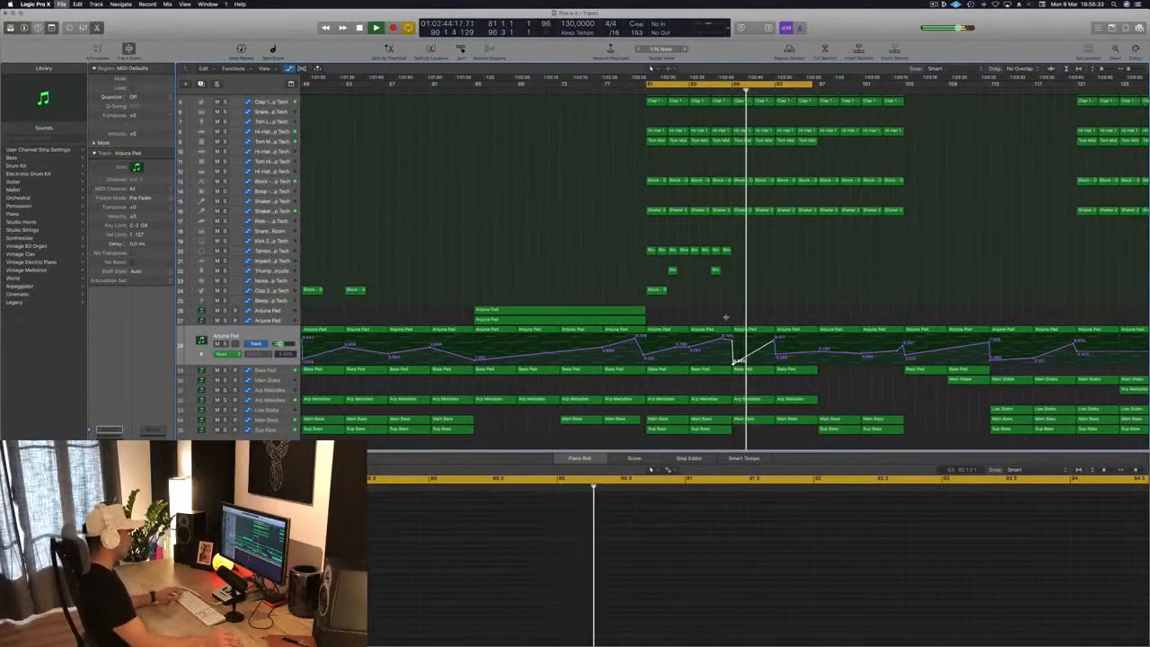
{"action": "key", "text": "space"}
{"action": "key", "text": "space"}
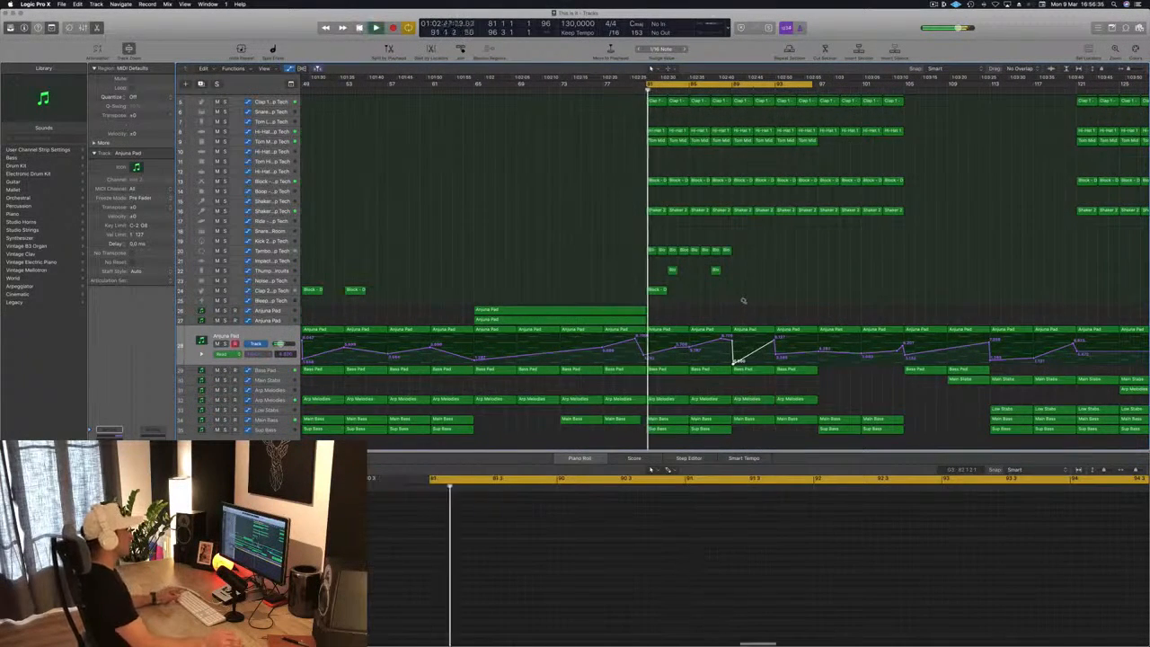
Lower the Anjuna Pad automation point at bar 81 and restart playback from that bar.
{"action": "scroll", "coordinate": [744, 301], "scroll_direction": "left", "scroll_amount": 3}
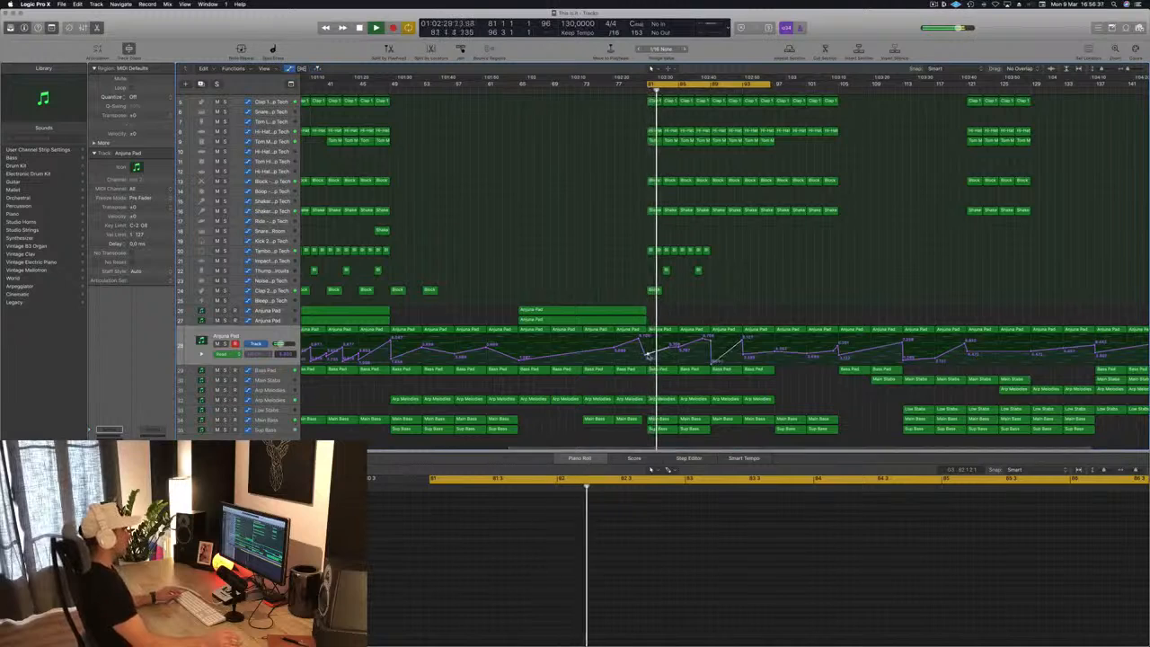
{"action": "left_click_drag", "start_coordinate": [647, 355], "coordinate": [647, 358]}
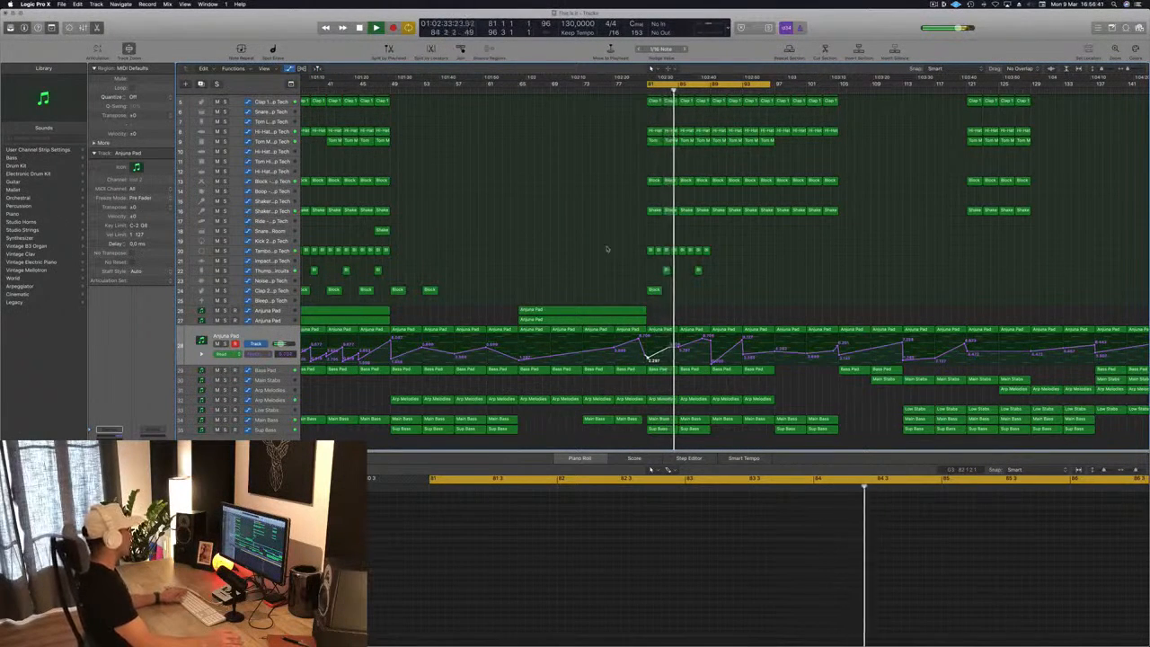
{"action": "key", "text": "space"}
{"action": "key", "text": "space"}
Delete all the tambourine track regions between bars 81 and 89.
{"action": "left_click_drag", "start_coordinate": [610, 257], "coordinate": [746, 251]}
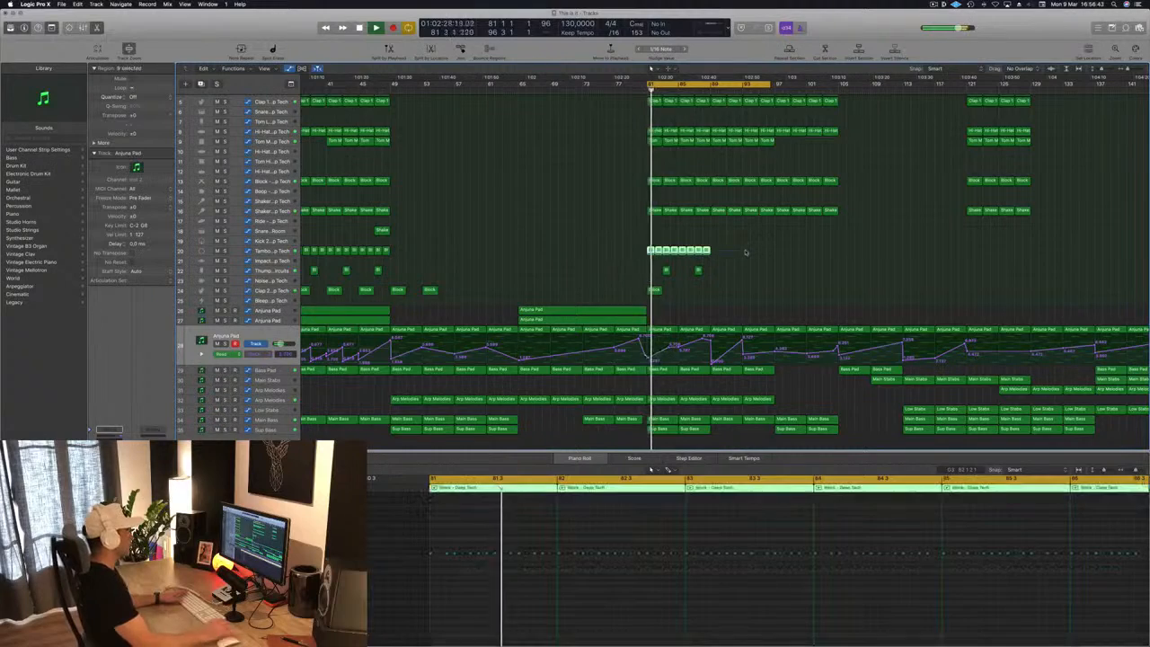
{"action": "scroll", "coordinate": [744, 251], "scroll_direction": "up", "scroll_amount": 10}
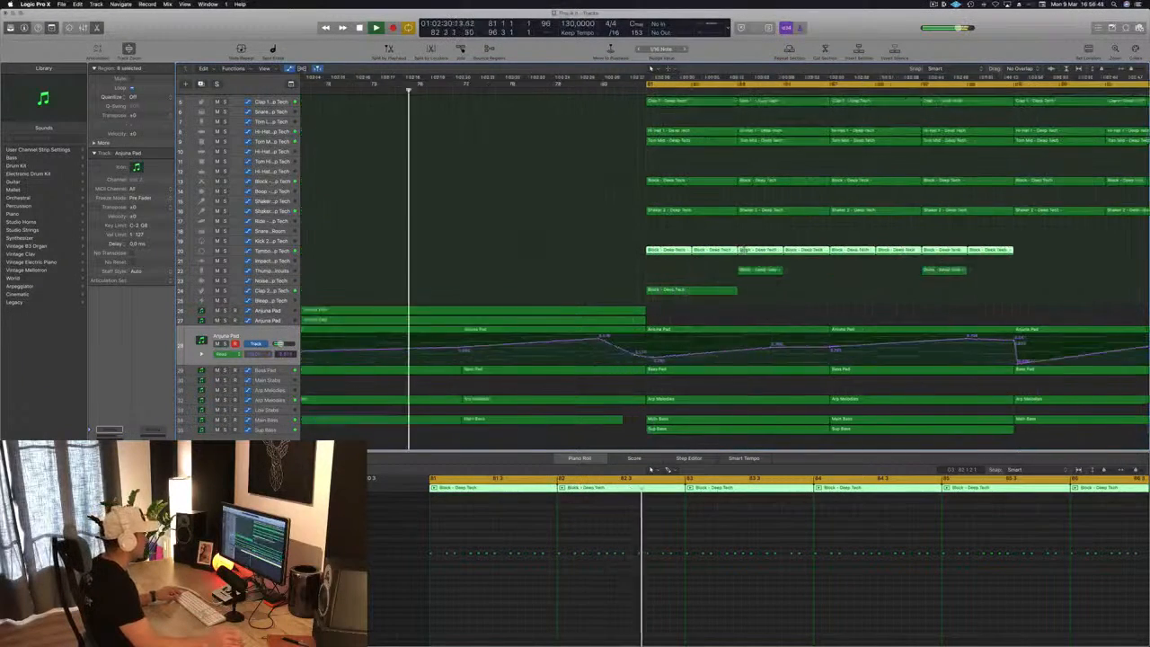
{"action": "scroll", "coordinate": [744, 250], "scroll_direction": "down", "scroll_amount": 4}
{"action": "key", "text": "Delete"}
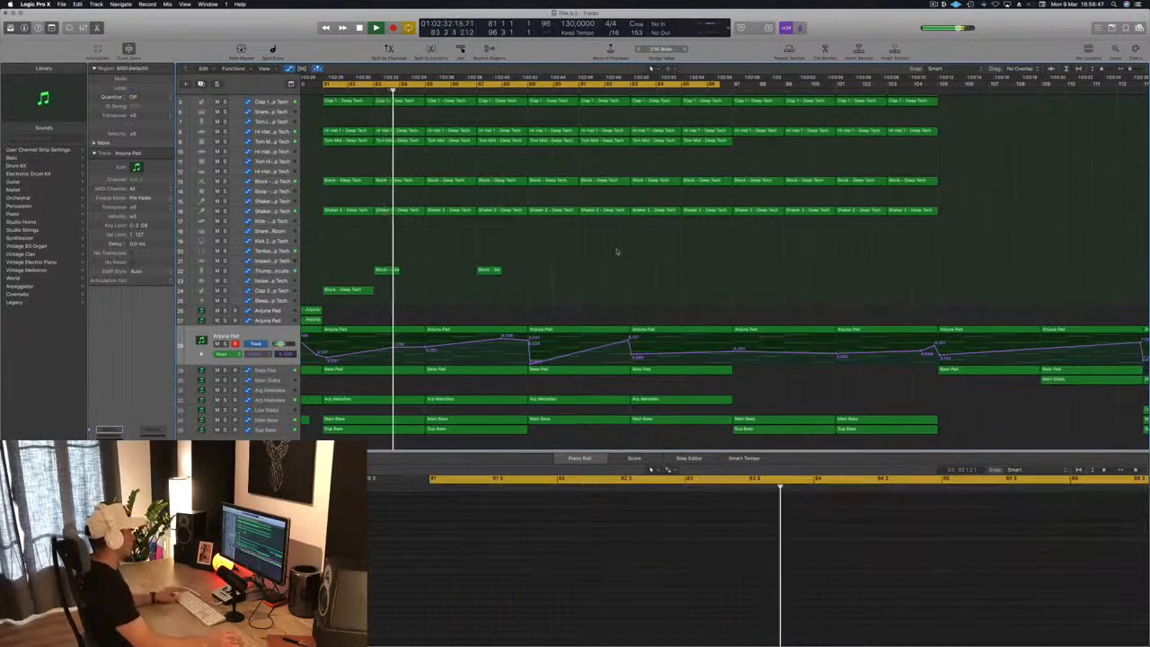
Copy the four Click regions starting at bar 97 so that Click regions also fill bars 81 to 97.
{"action": "scroll", "coordinate": [527, 261], "scroll_direction": "down", "scroll_amount": 3}
{"action": "scroll", "coordinate": [598, 272], "scroll_direction": "down", "scroll_amount": 3}
{"action": "scroll", "coordinate": [598, 272], "scroll_direction": "left", "scroll_amount": 6}
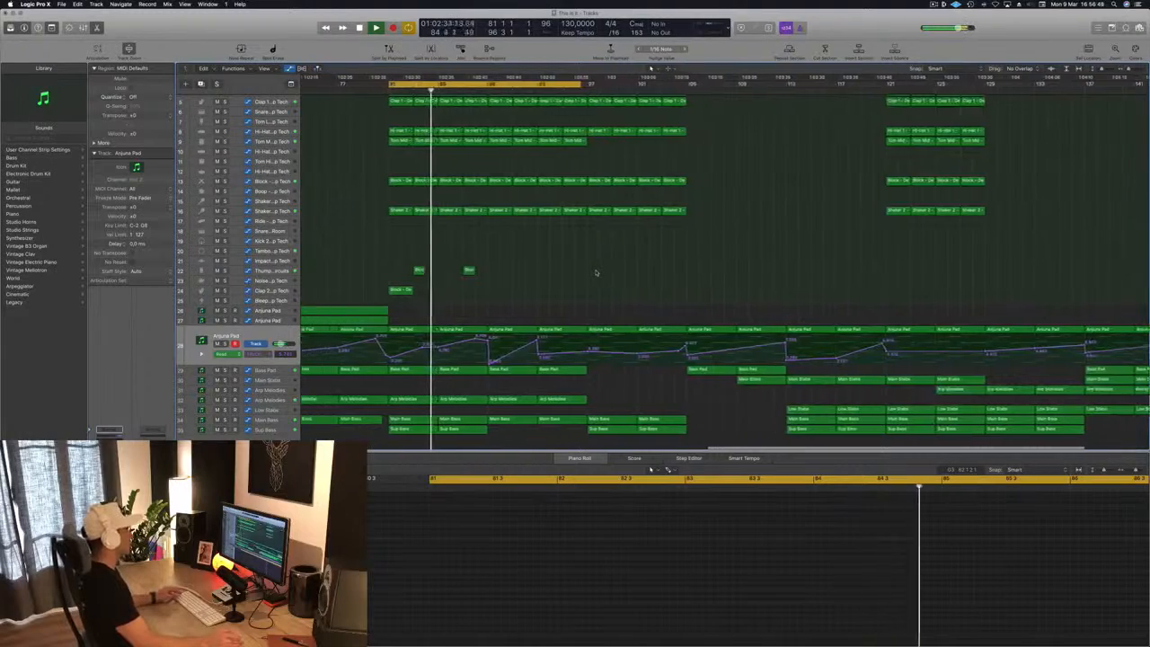
{"action": "scroll", "coordinate": [622, 268], "scroll_direction": "up", "scroll_amount": 1}
{"action": "scroll", "coordinate": [621, 267], "scroll_direction": "up", "scroll_amount": 3}
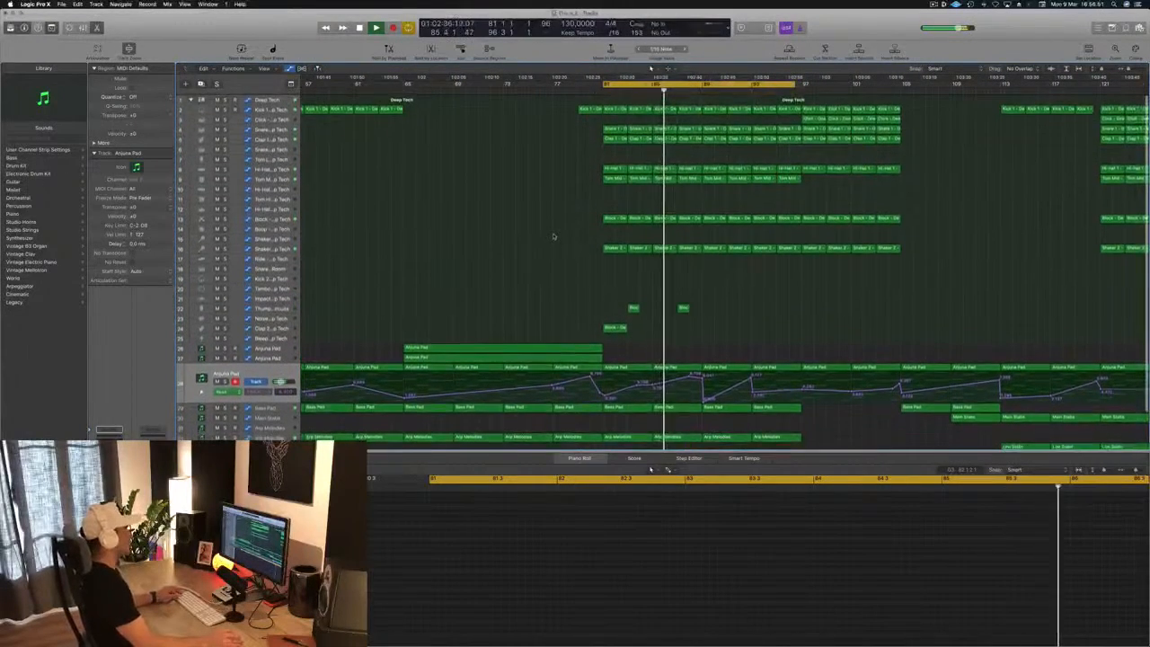
{"action": "left_click_drag", "start_coordinate": [790, 117], "coordinate": [911, 123]}
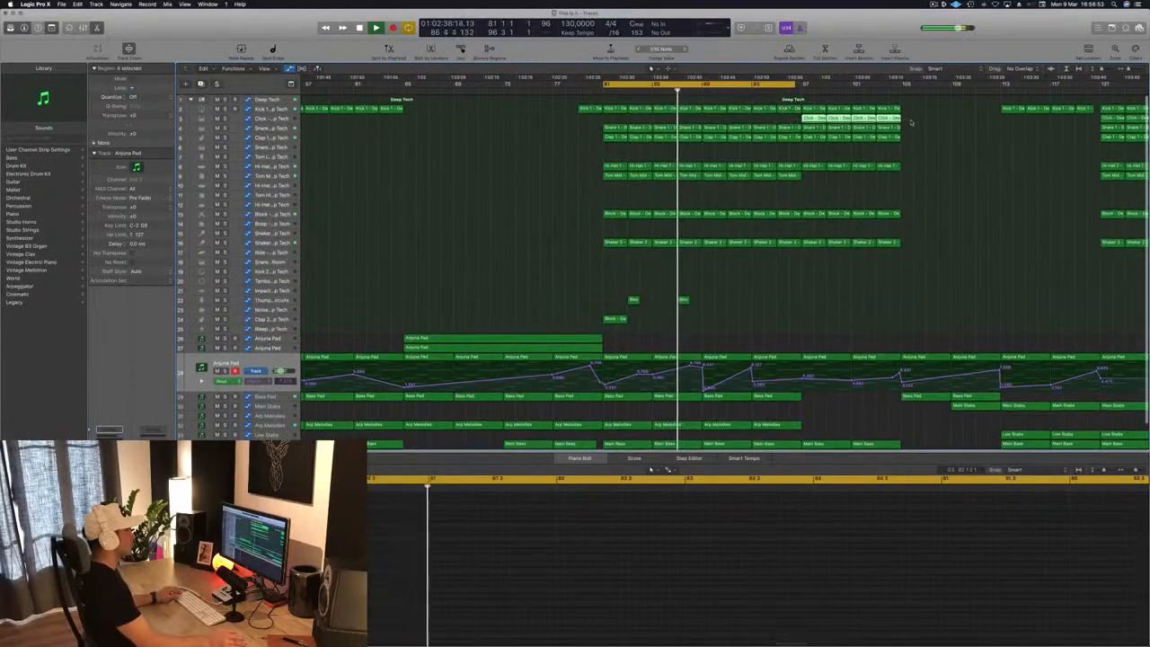
{"action": "mouse_move", "coordinate": [813, 120]}
{"action": "left_mouse_down"}
{"action": "mouse_move", "coordinate": [583, 122]}
{"action": "mouse_move", "coordinate": [815, 128]}
{"action": "left_mouse_up"}
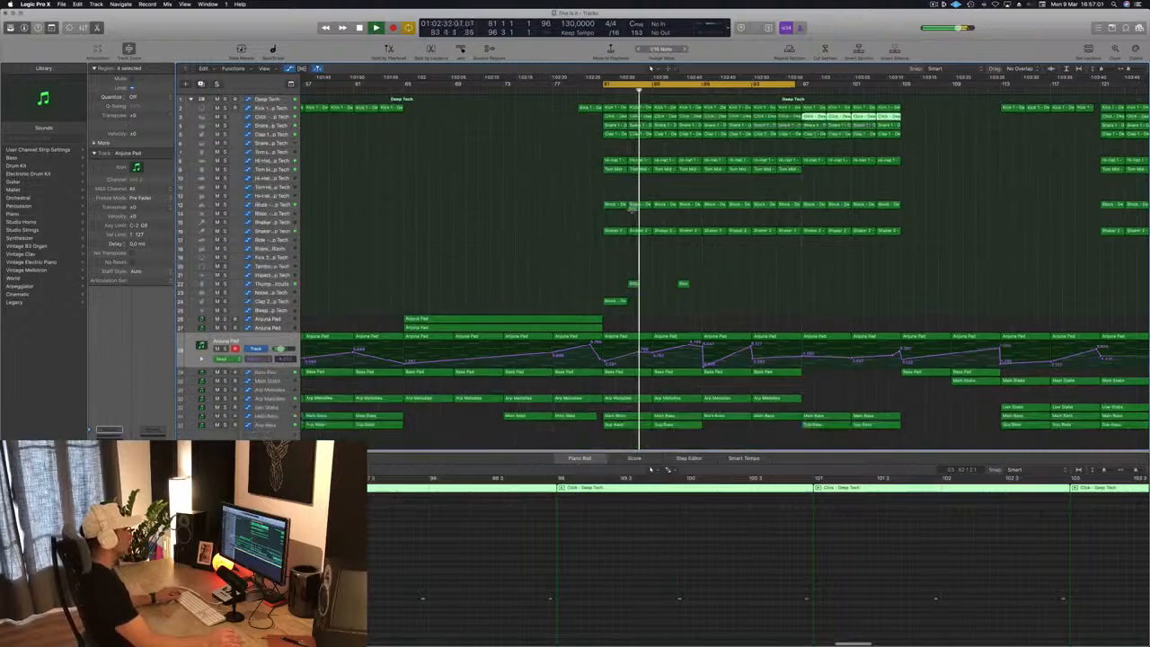
Copy the two Sup Bass regions starting at bar 97 into the gap between bars 89 and 97.
{"action": "key", "text": "super+Up"}
{"action": "key", "text": "super+Left"}
{"action": "key", "text": "super+Left"}
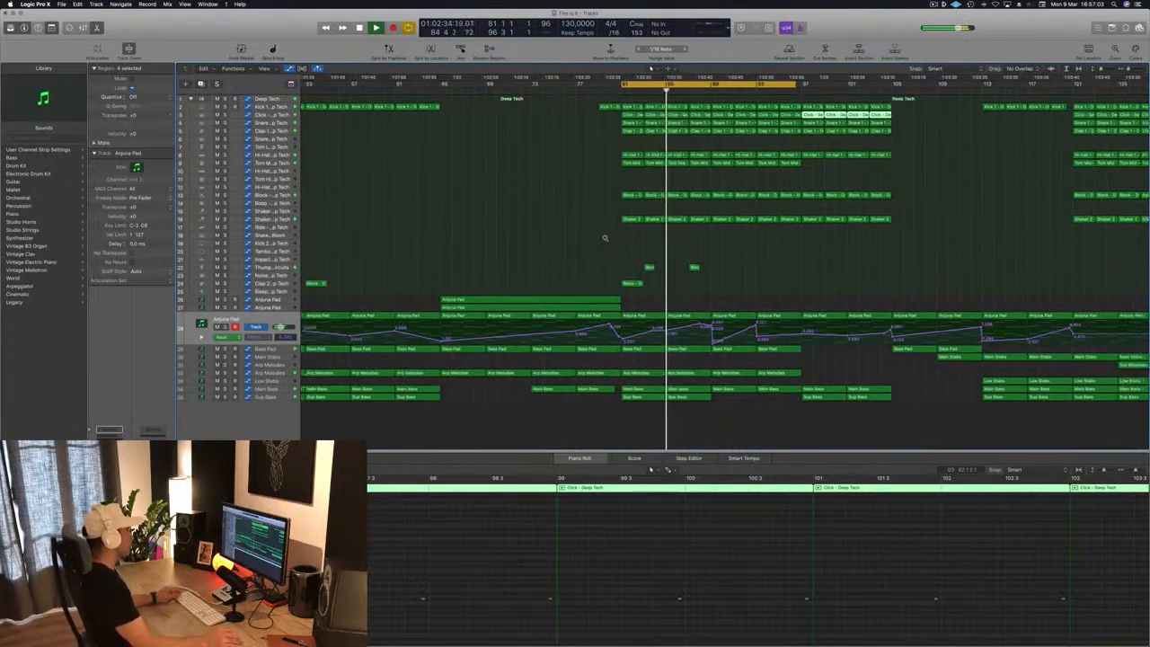
{"action": "key", "text": "super+Left"}
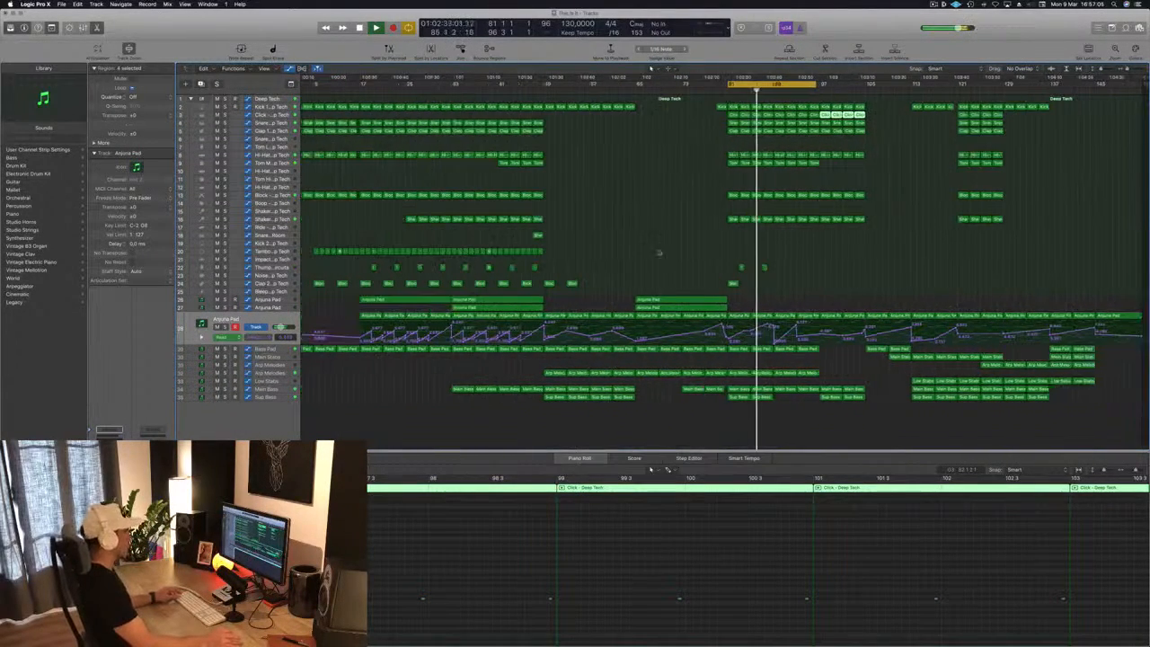
{"action": "key", "text": "super+Right"}
{"action": "key", "text": "super+Right"}
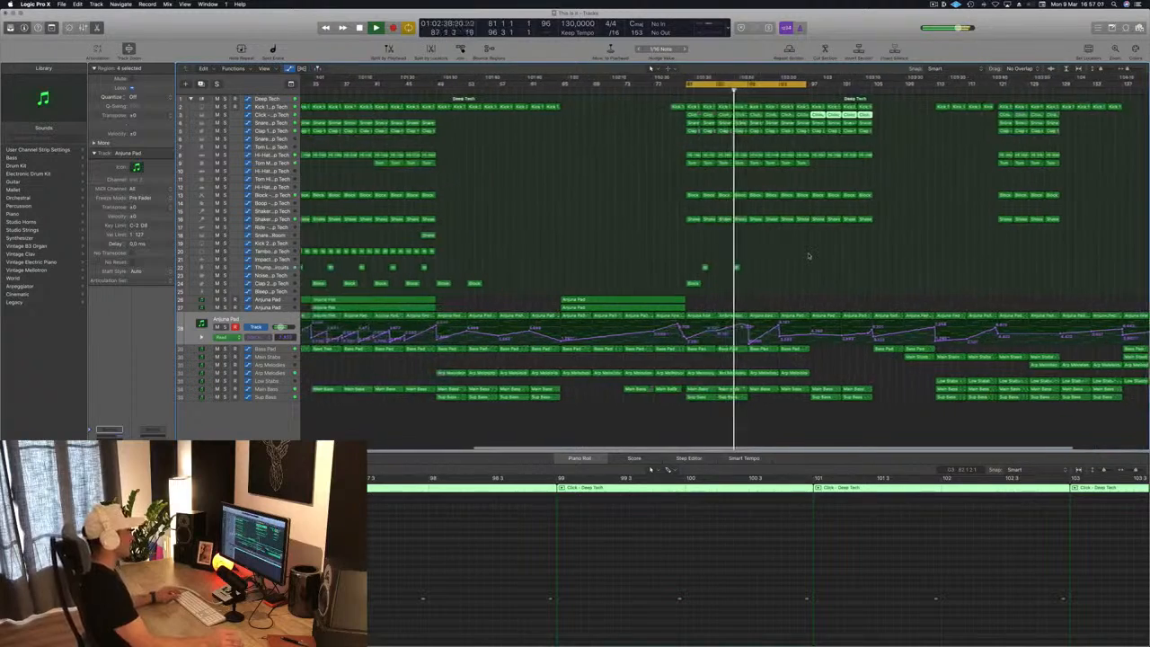
{"action": "key", "text": "super+Left"}
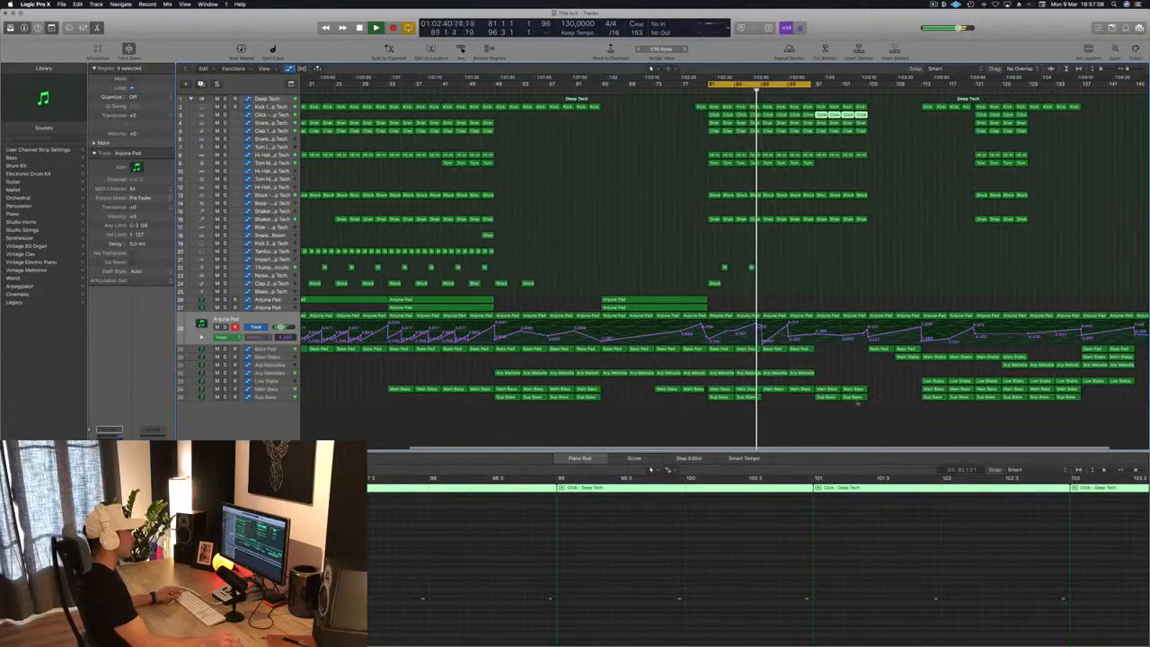
{"action": "left_click", "coordinate": [831, 397]}
{"action": "left_click_drag", "start_coordinate": [832, 397], "coordinate": [784, 406]}
Replay the section from bar 81 and examine the notes of its individual Arp Melodies regions.
{"action": "left_click", "coordinate": [774, 372]}
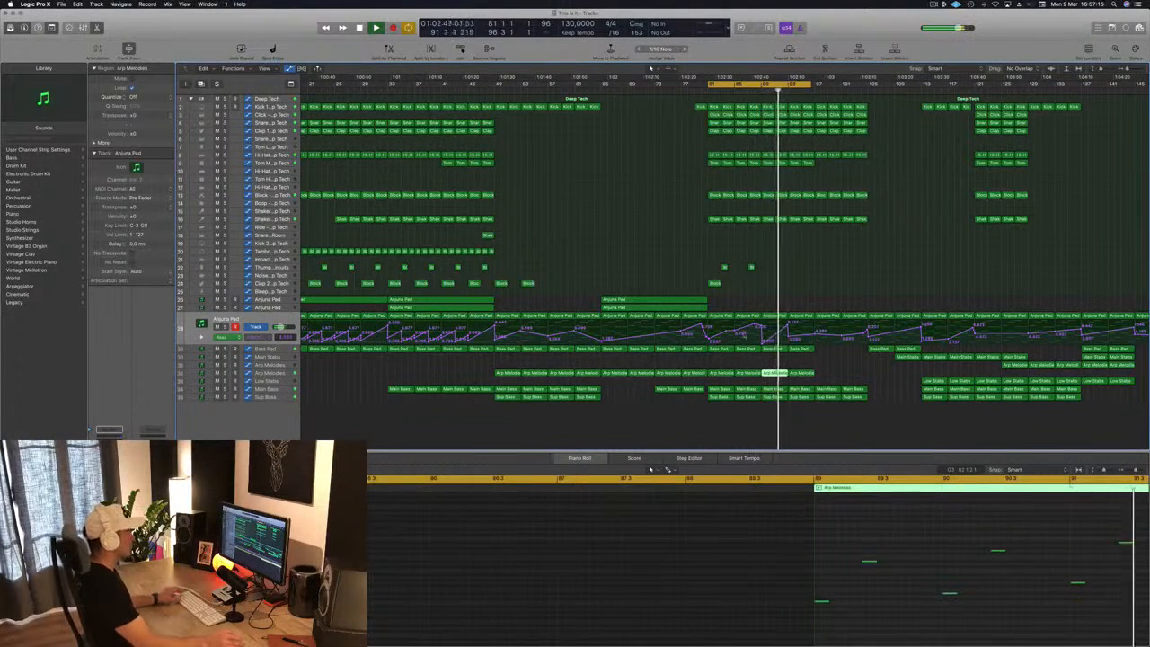
{"action": "key", "text": "space"}
{"action": "key", "text": "space"}
{"action": "left_click", "coordinate": [721, 372]}
{"action": "left_click", "coordinate": [747, 372]}
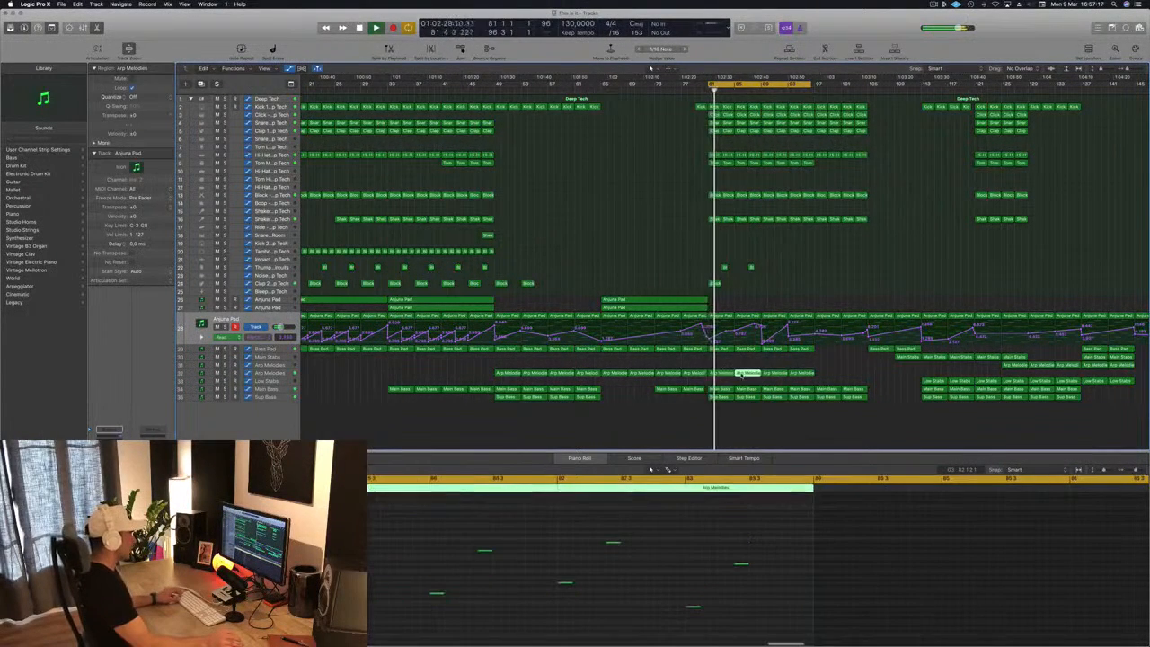
{"action": "left_click", "coordinate": [809, 375]}
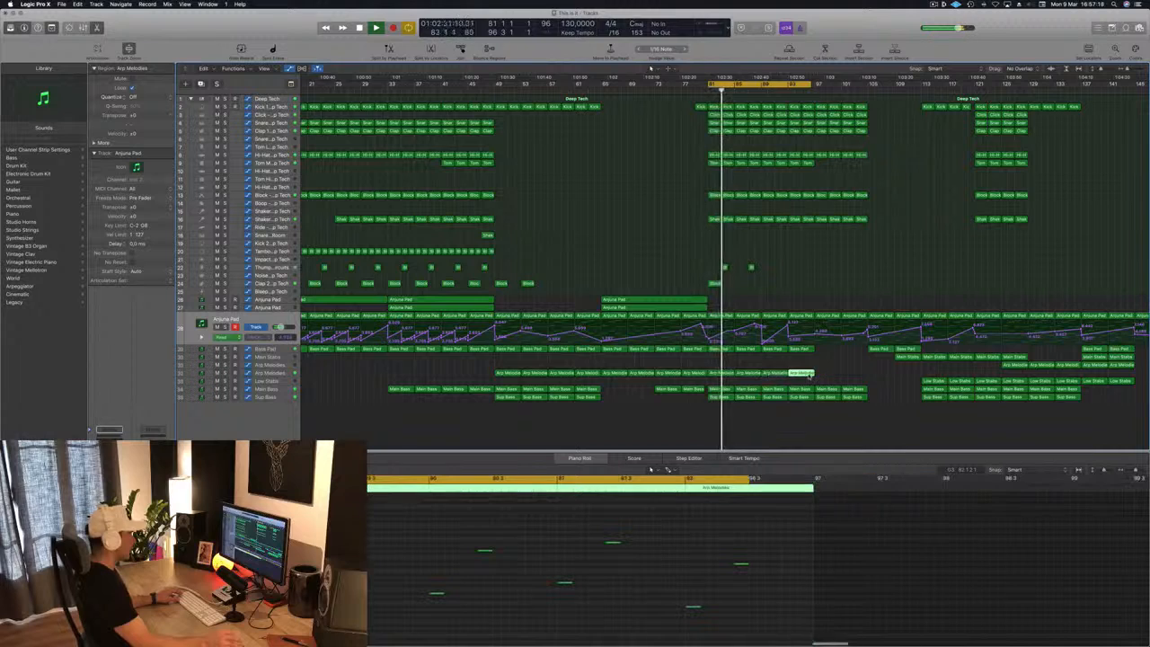
Delete the Tom Mid regions between bars 89 and 97.
{"action": "key", "text": "super+Left"}
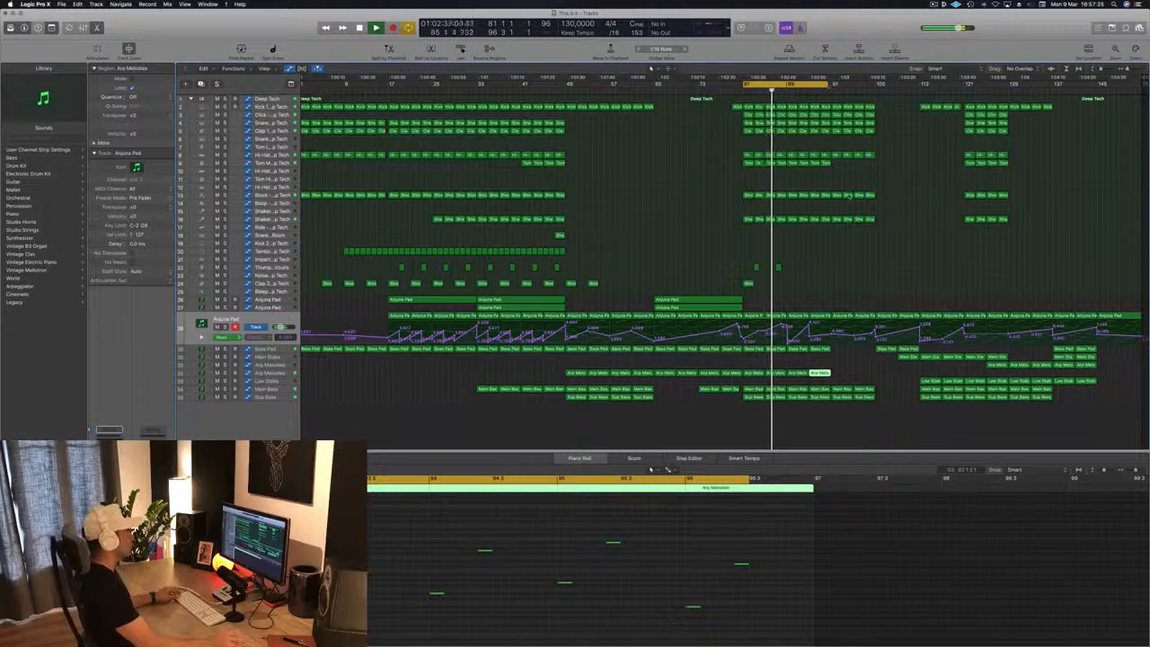
{"action": "key", "text": "super+Left"}
{"action": "key", "text": "super+Left"}
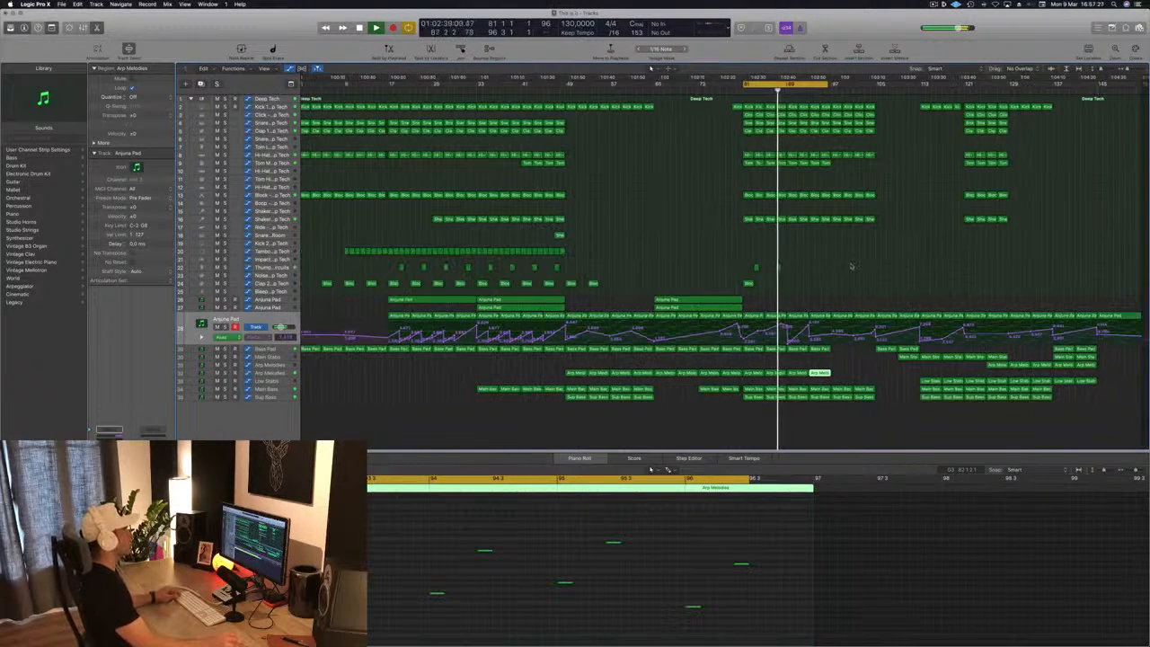
{"action": "key", "text": "super+Left"}
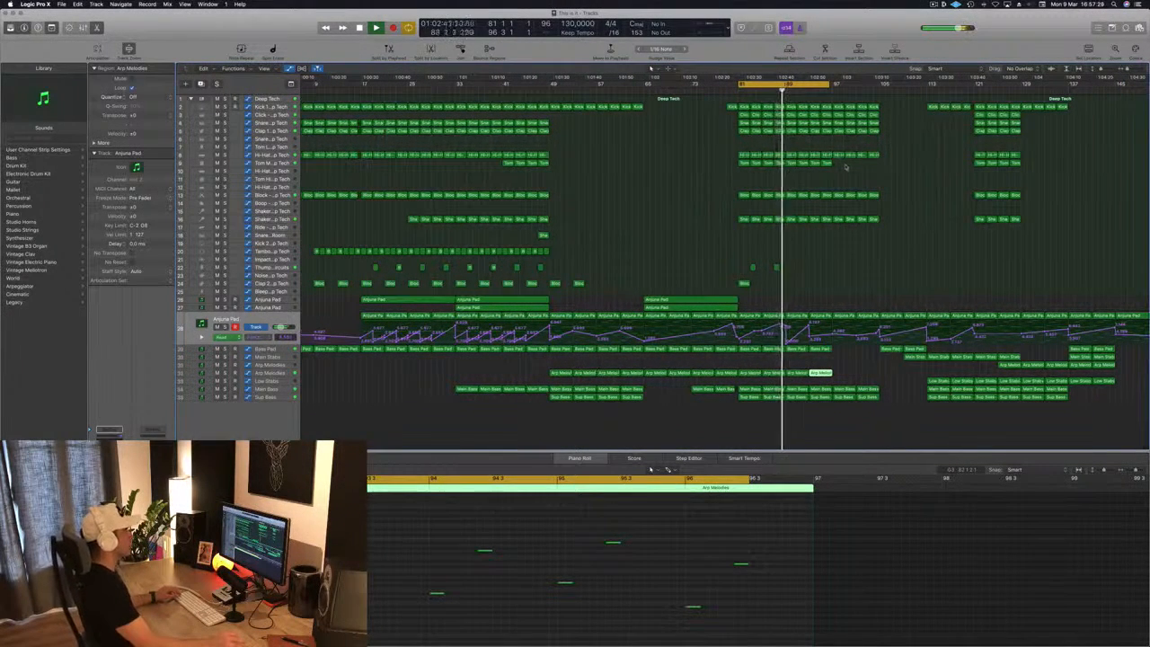
{"action": "left_click", "coordinate": [817, 168]}
{"action": "key", "text": "Delete"}
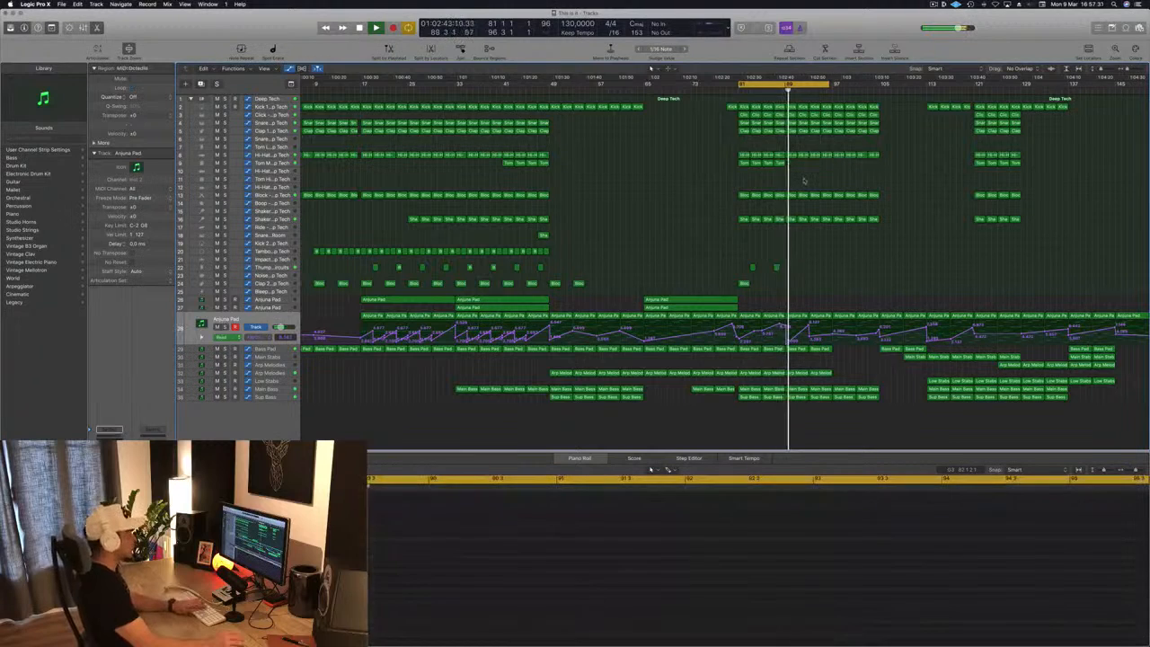
Add a Clap 2 region at bar 85, and copy the Thump and Clap 2 regions of bars 81 to 89 to bar 89.
{"action": "left_click", "coordinate": [774, 91]}
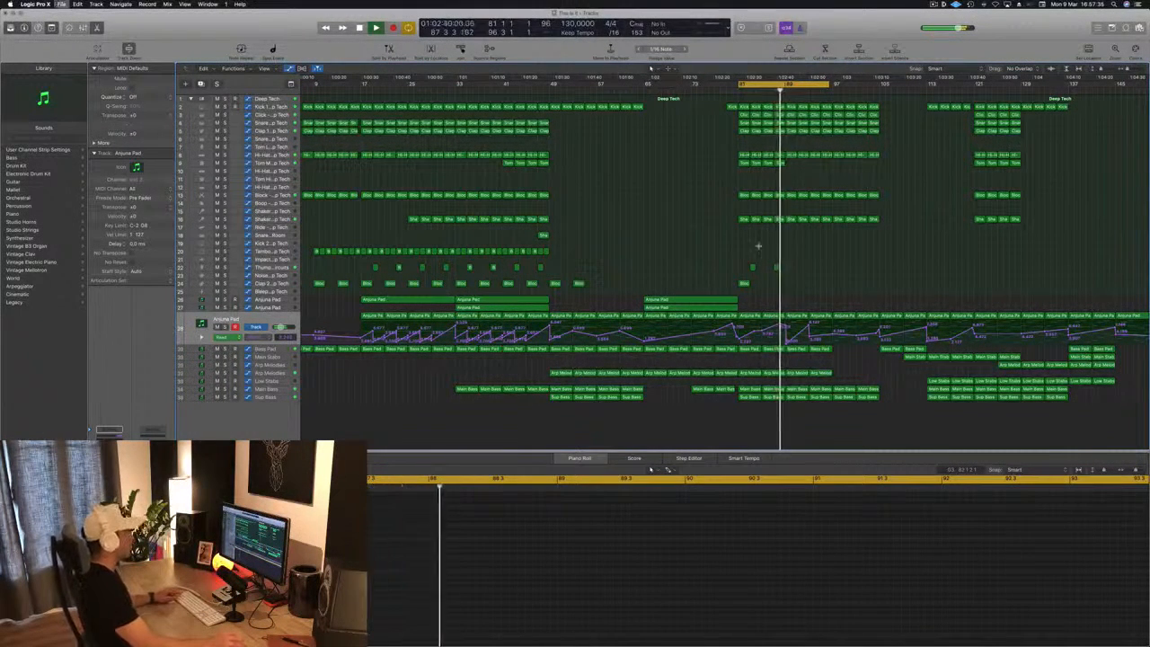
{"action": "left_click", "coordinate": [540, 267]}
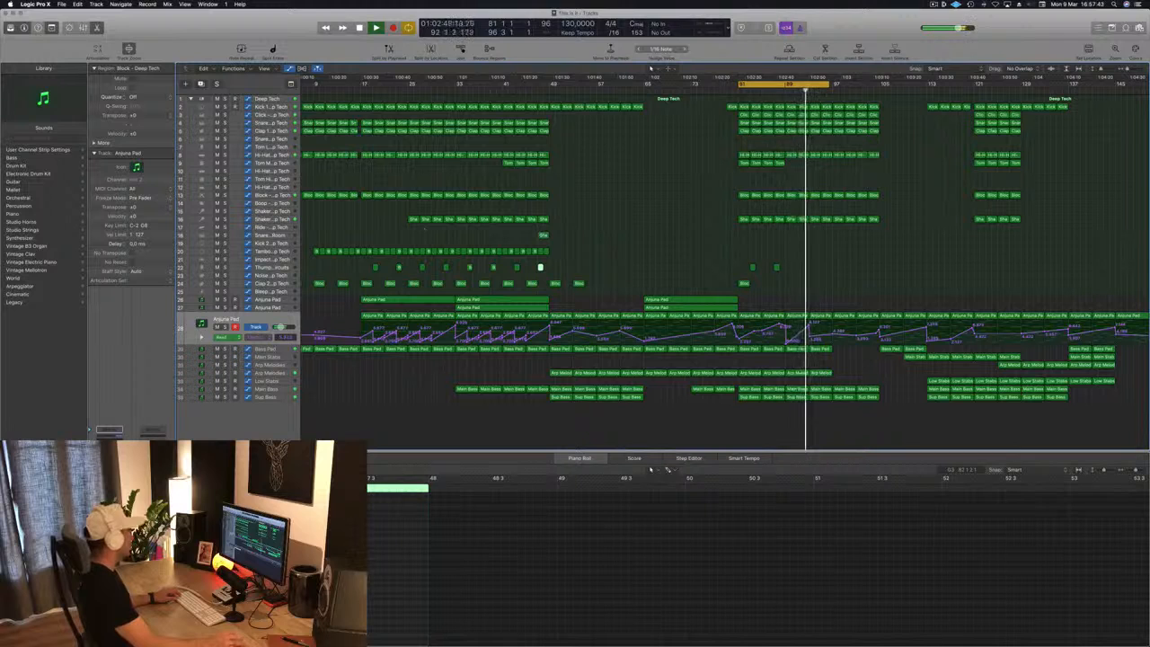
{"action": "left_click", "coordinate": [543, 234]}
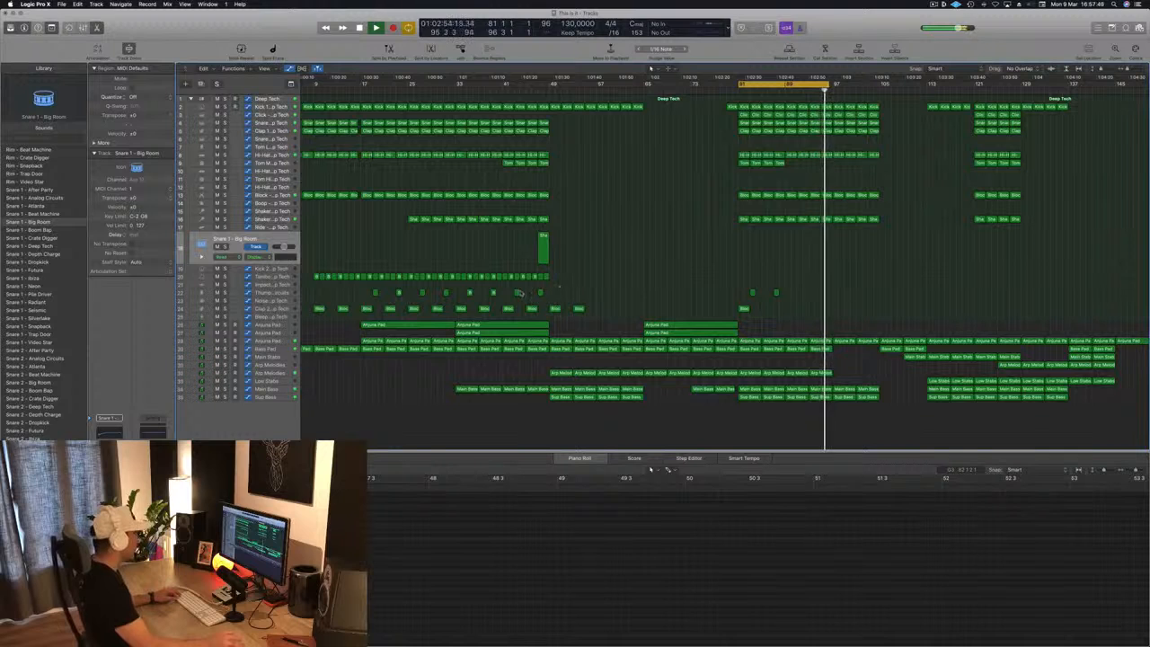
{"action": "left_click_drag", "start_coordinate": [547, 286], "coordinate": [781, 310]}
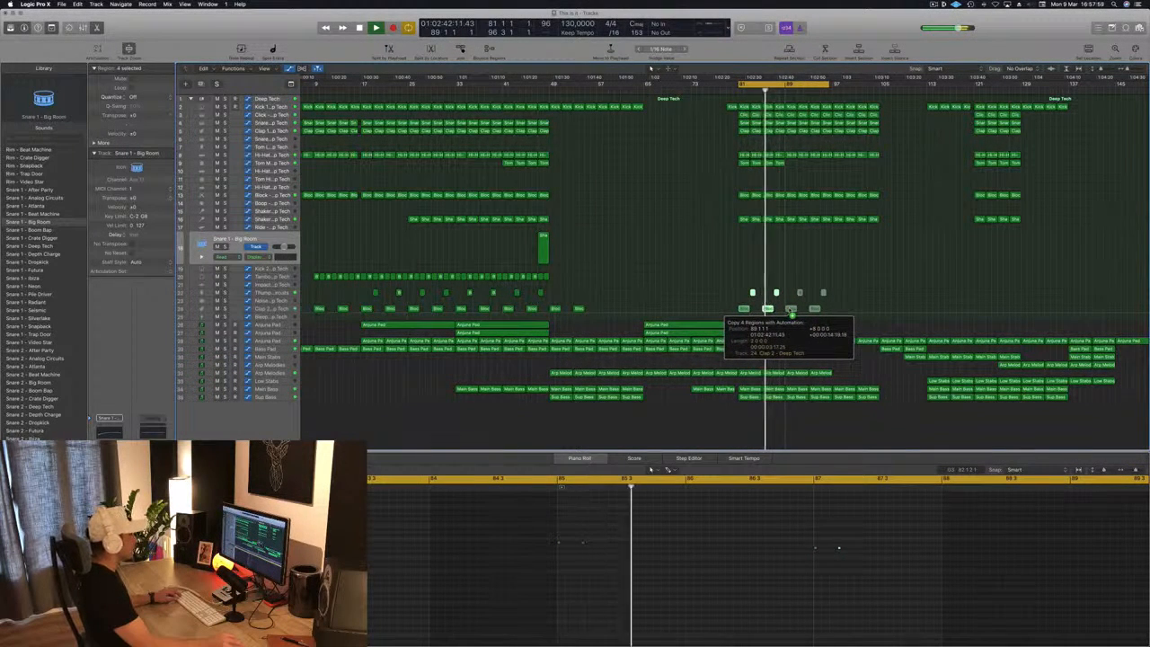
{"action": "left_click_drag", "start_coordinate": [790, 310], "coordinate": [789, 310]}
Delete the two Arp Melodies regions between bars 89 and 97 and restart playback from bar 81.
{"action": "scroll", "coordinate": [785, 308], "scroll_direction": "up", "scroll_amount": 5}
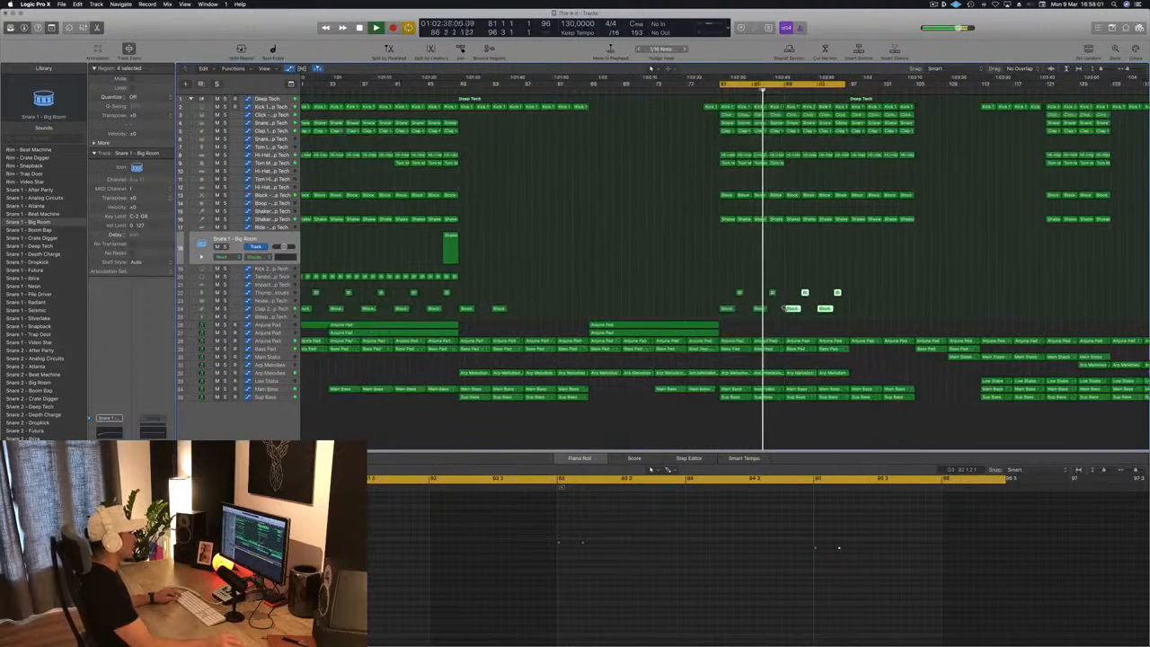
{"action": "scroll", "coordinate": [783, 308], "scroll_direction": "up", "scroll_amount": 3}
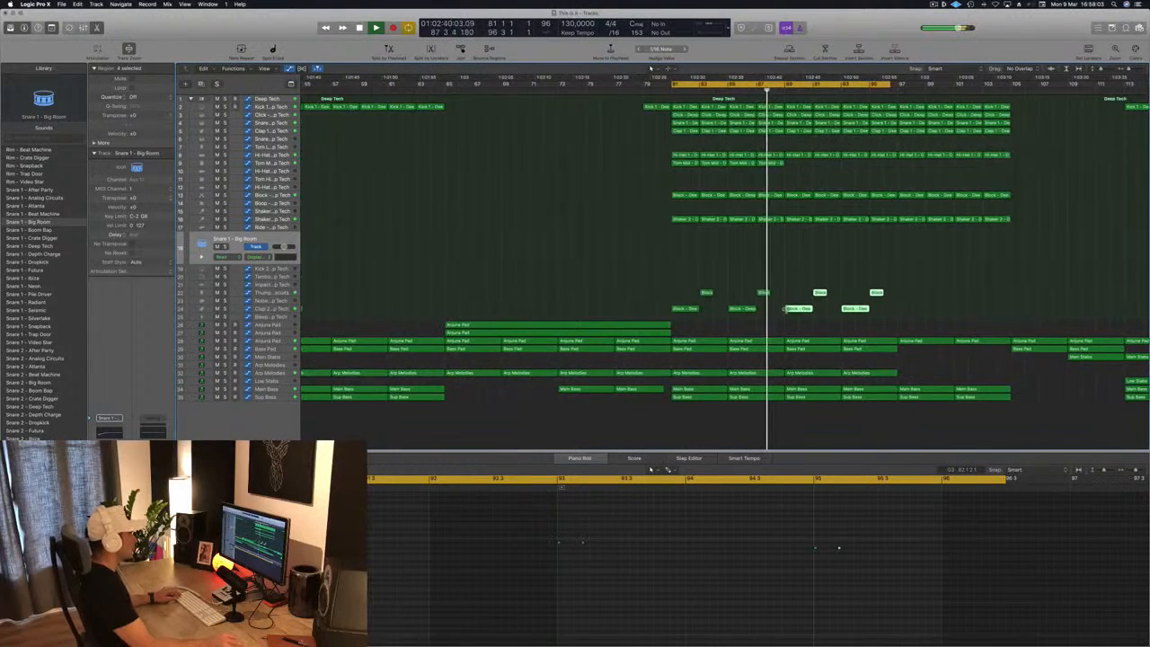
{"action": "scroll", "coordinate": [787, 309], "scroll_direction": "down", "scroll_amount": 2}
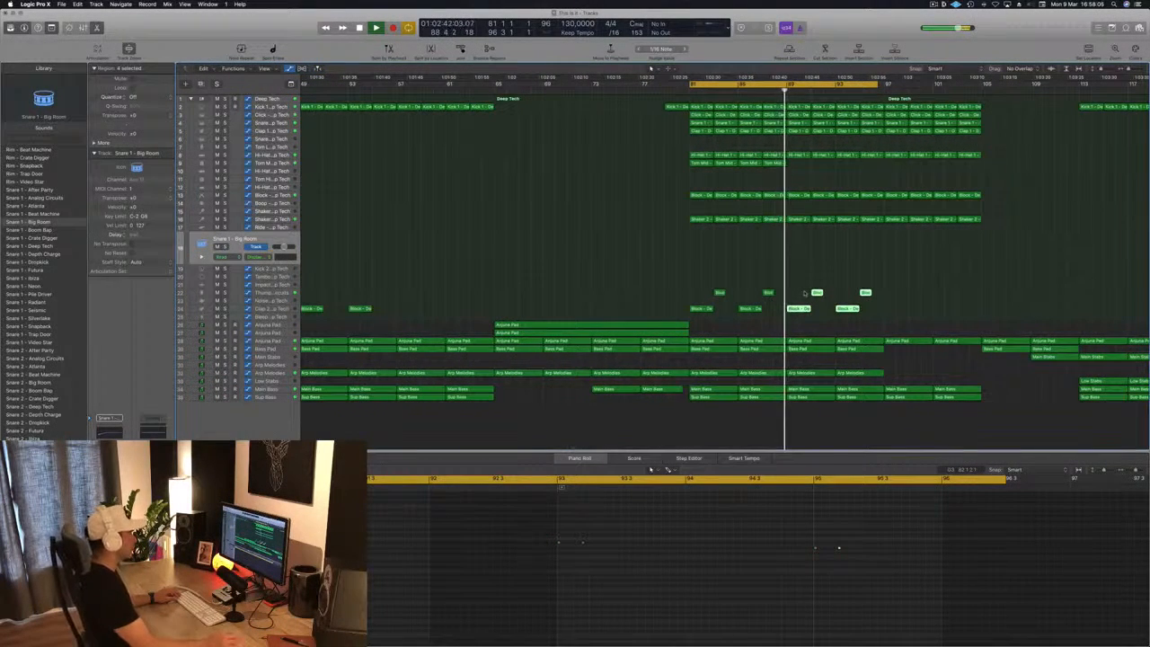
{"action": "scroll", "coordinate": [806, 293], "scroll_direction": "down", "scroll_amount": 6}
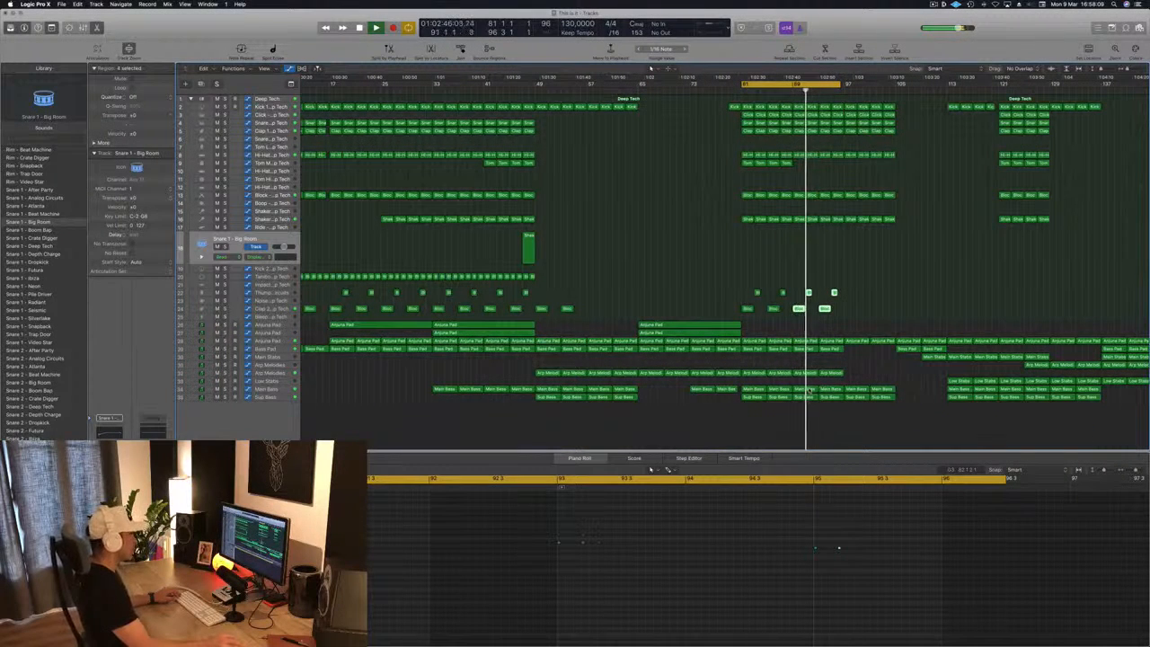
{"action": "left_click", "coordinate": [811, 379]}
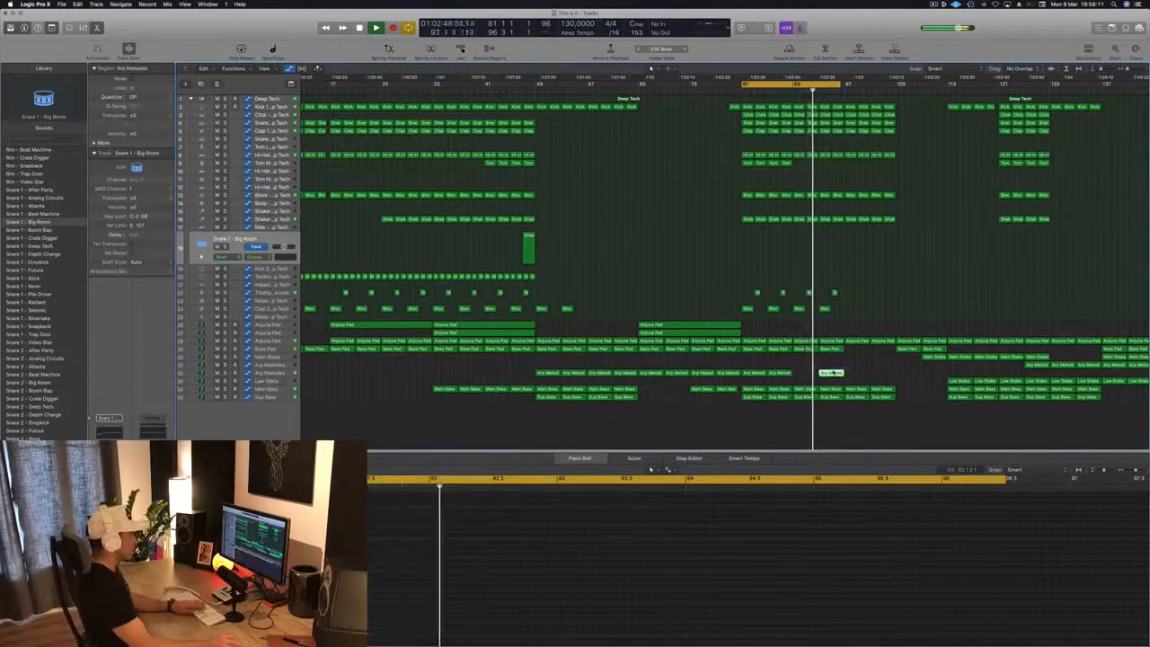
{"action": "key", "text": "Return"}
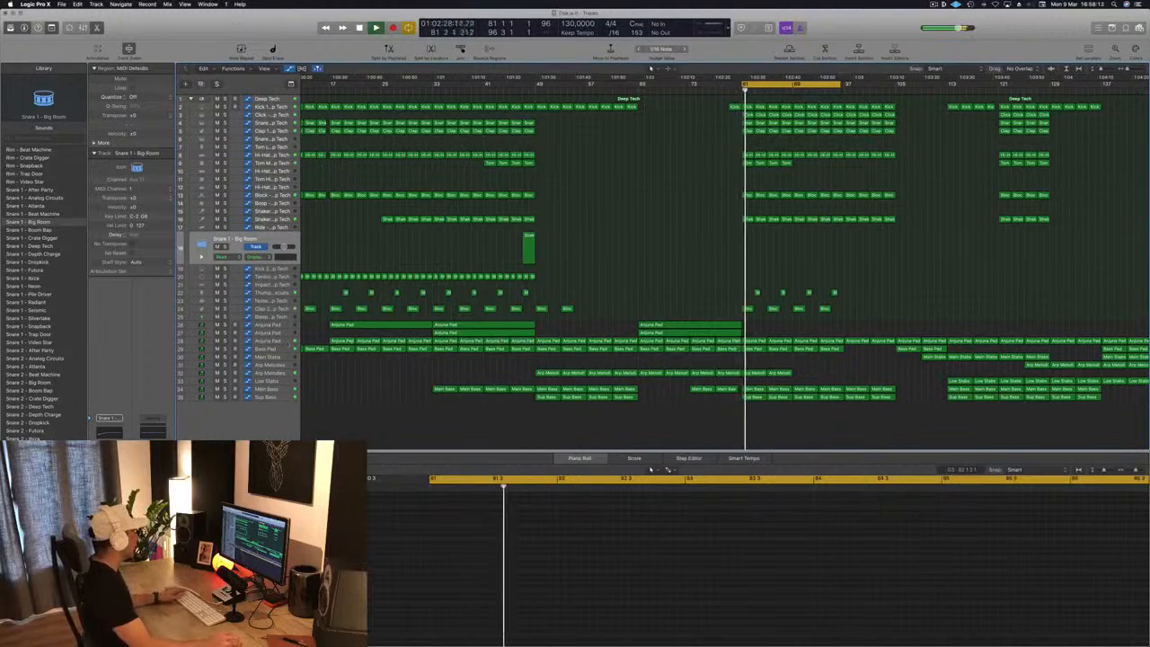
Reshape the Bass Pad automation to ramp up to bar 89, dip at bar 93 and rise again to bar 97.
{"action": "left_click", "coordinate": [267, 340]}
{"action": "left_click", "coordinate": [828, 292]}
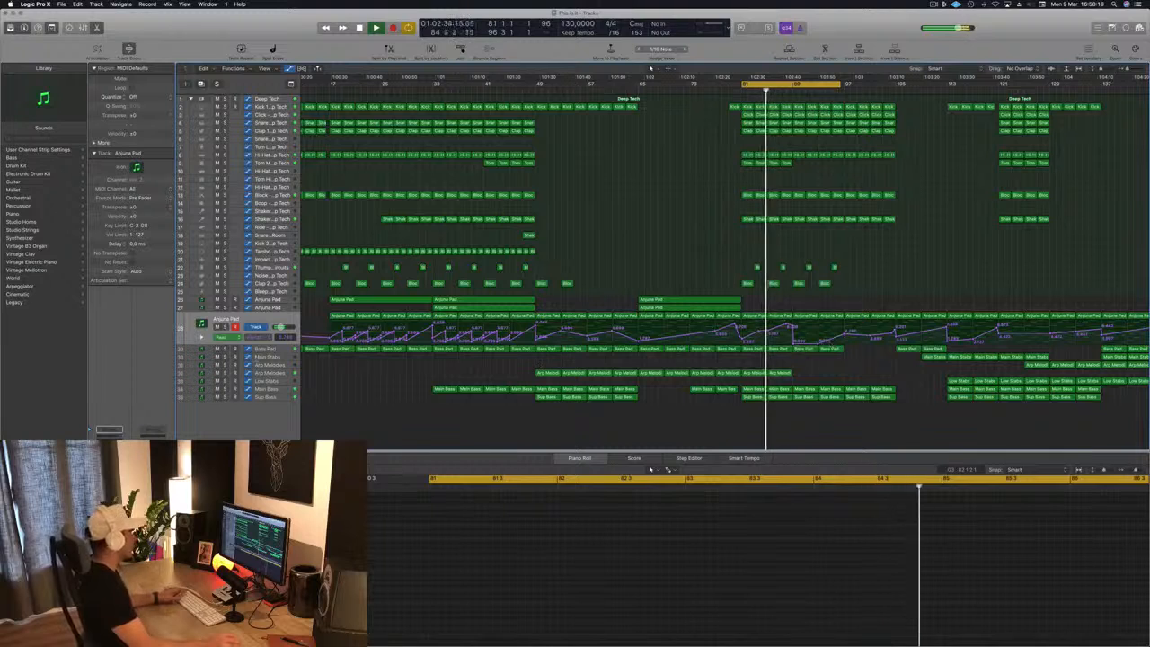
{"action": "left_click", "coordinate": [267, 349]}
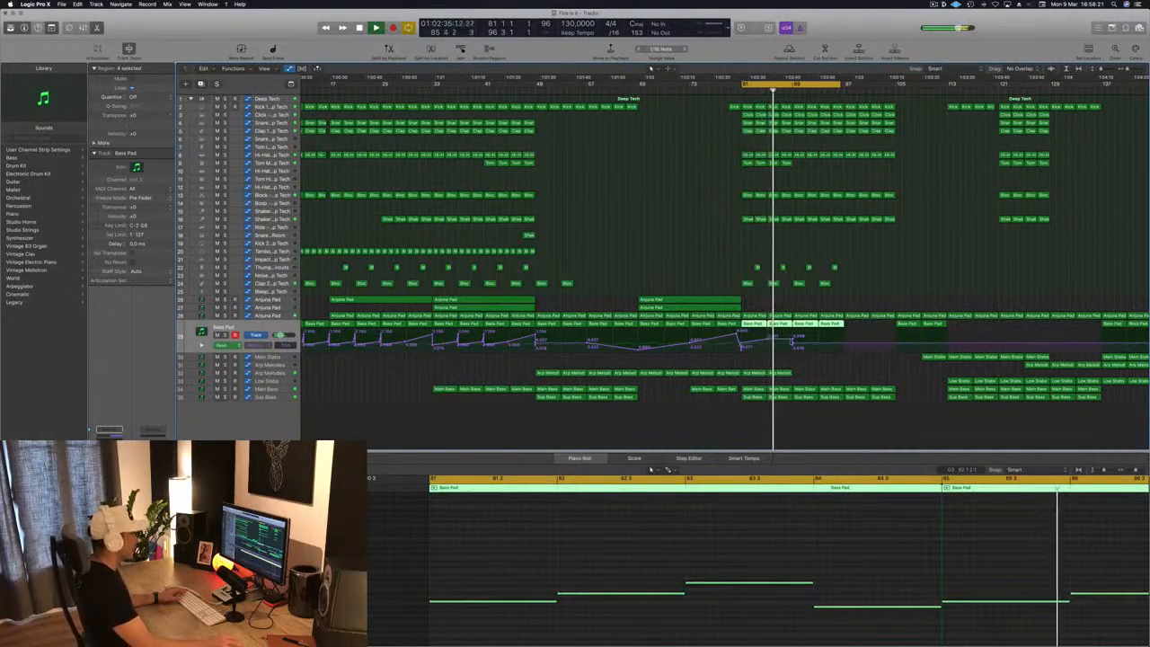
{"action": "left_click", "coordinate": [793, 335]}
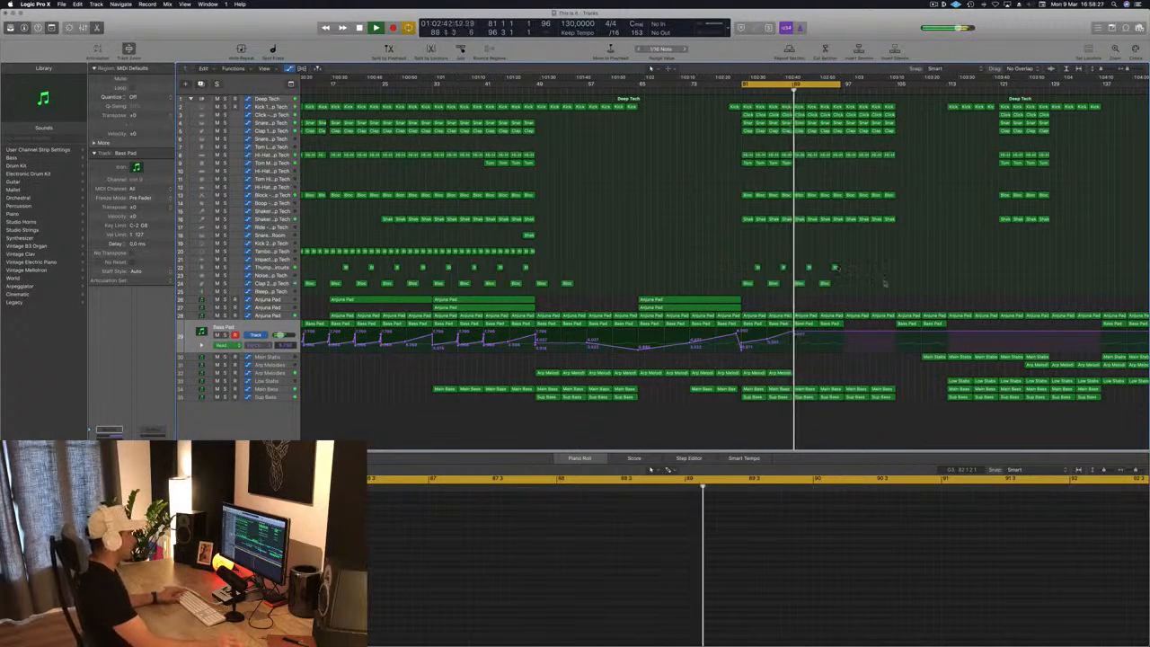
{"action": "left_click", "coordinate": [820, 338]}
{"action": "left_click_drag", "start_coordinate": [819, 338], "coordinate": [844, 333]}
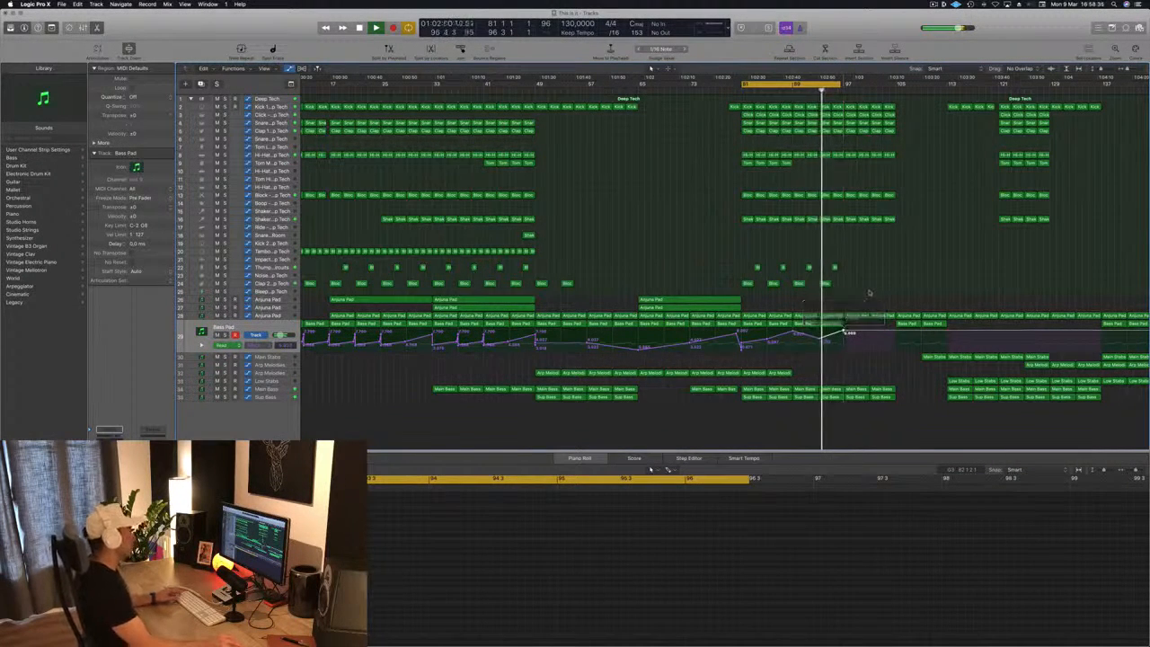
{"action": "key", "text": "super+Right"}
{"action": "key", "text": "super+Right"}
{"action": "key", "text": "super+Right"}
{"action": "key", "text": "super+Left"}
{"action": "key", "text": "super+Left"}
{"action": "key", "text": "super+Left"}
{"action": "key", "text": "super+Left"}
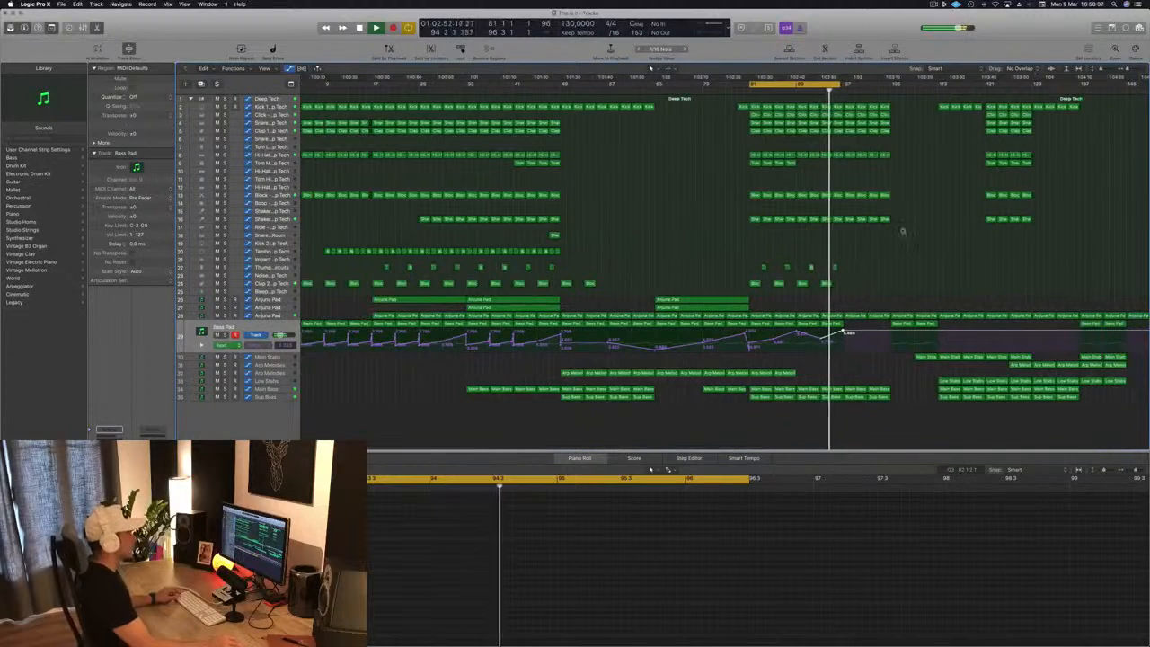
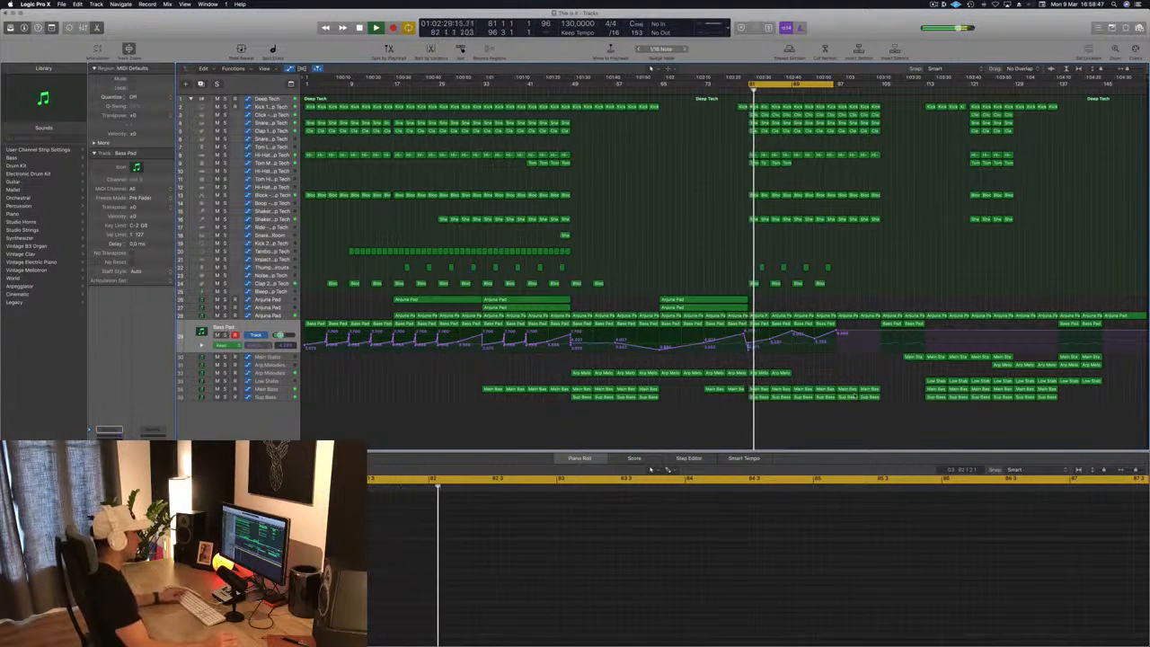
Copy the Low Stabs region from bar 113 to bar 97 and add copies of the Bass Pad region at bars 97 and 101.
{"action": "left_click", "coordinate": [934, 380]}
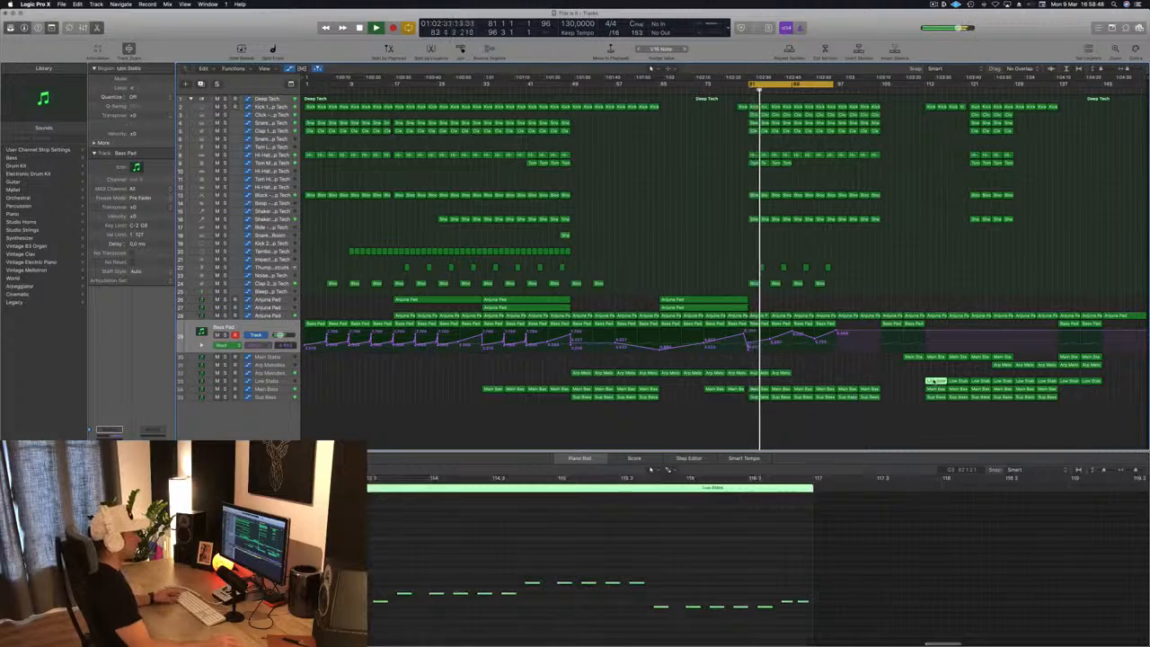
{"action": "left_click_drag", "start_coordinate": [933, 381], "coordinate": [848, 384]}
{"action": "left_click", "coordinate": [817, 90]}
{"action": "scroll", "coordinate": [837, 243], "scroll_direction": "right", "scroll_amount": 5}
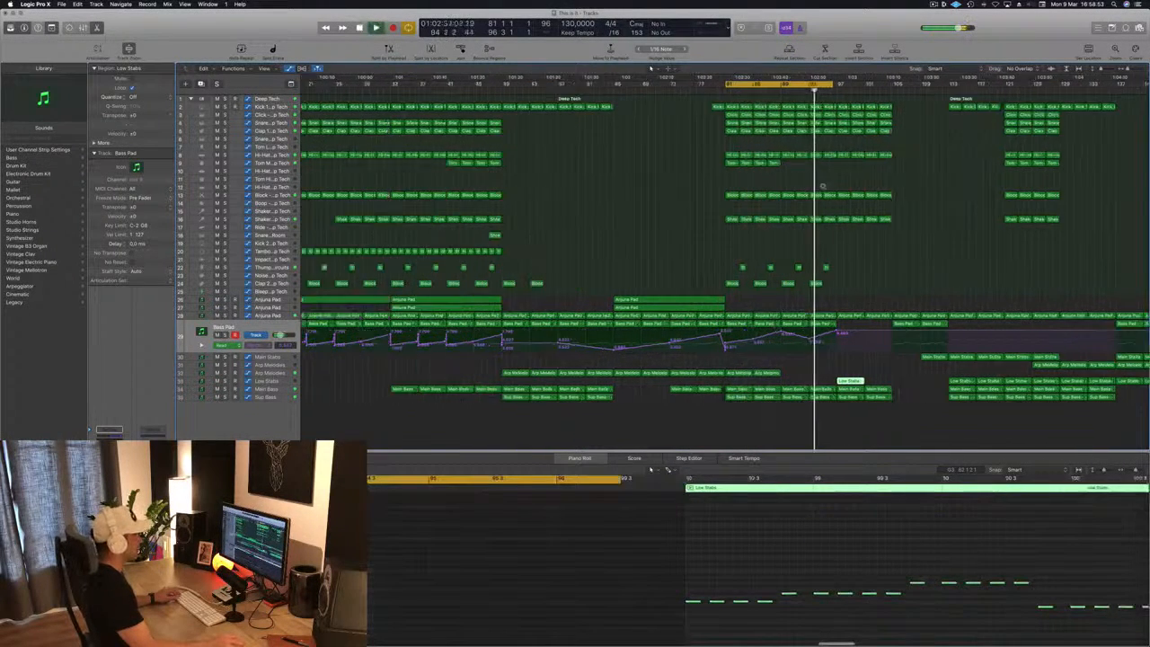
{"action": "scroll", "coordinate": [860, 288], "scroll_direction": "left", "scroll_amount": 3}
{"action": "left_click_drag", "start_coordinate": [832, 325], "coordinate": [892, 326]}
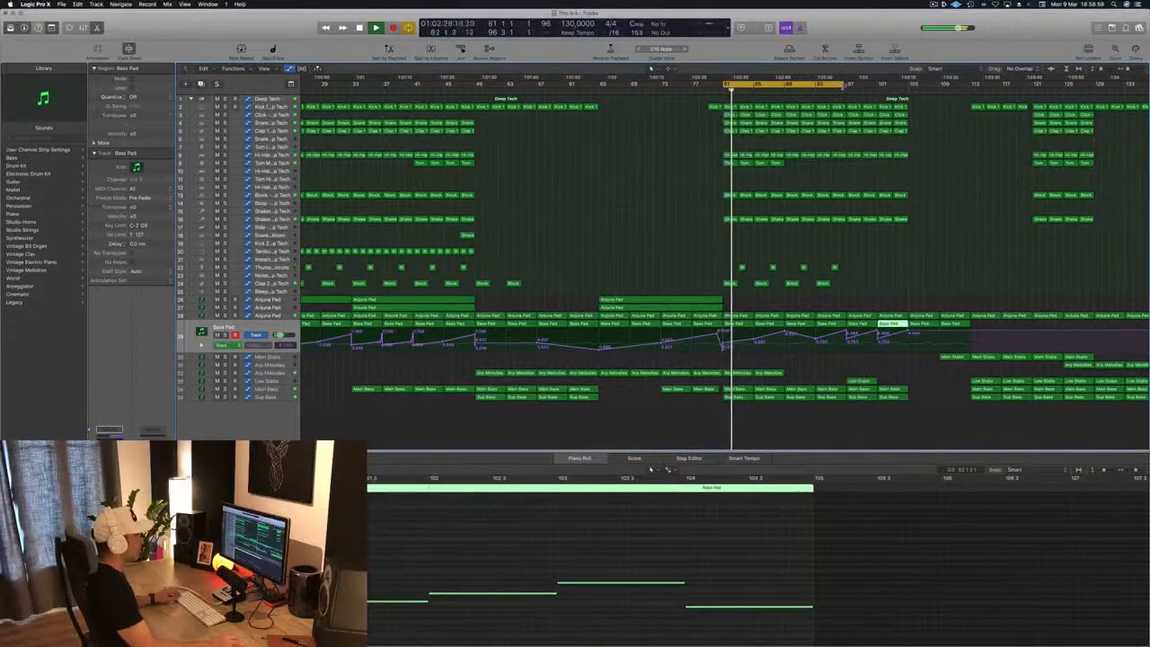
Extend the cycle range to bar 105 and play back from about bar 96.
{"action": "left_click_drag", "start_coordinate": [838, 83], "coordinate": [907, 92]}
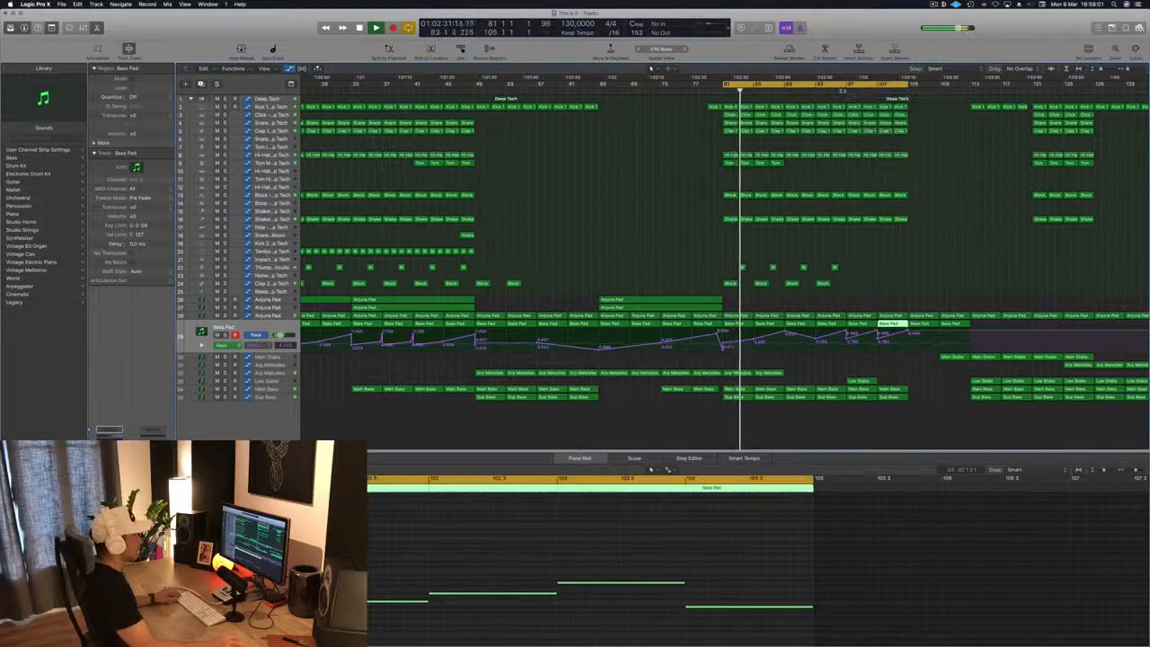
{"action": "left_click", "coordinate": [847, 90]}
{"action": "scroll", "coordinate": [869, 254], "scroll_direction": "down", "scroll_amount": 2}
{"action": "scroll", "coordinate": [869, 254], "scroll_direction": "down", "scroll_amount": 2}
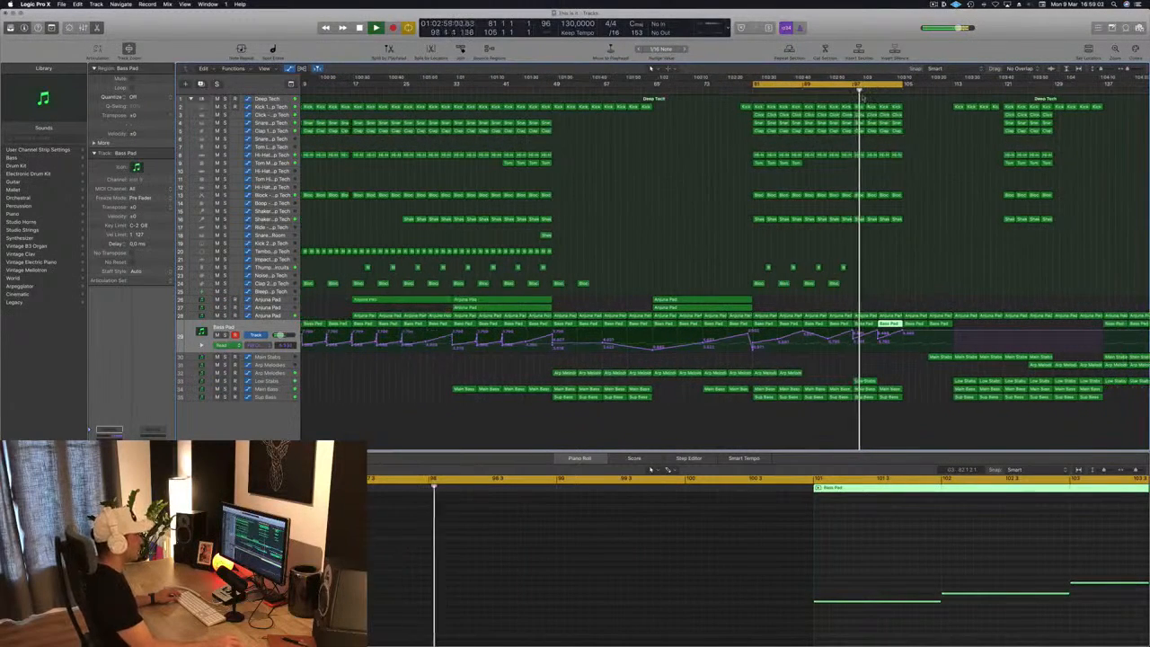
{"action": "left_click", "coordinate": [845, 91]}
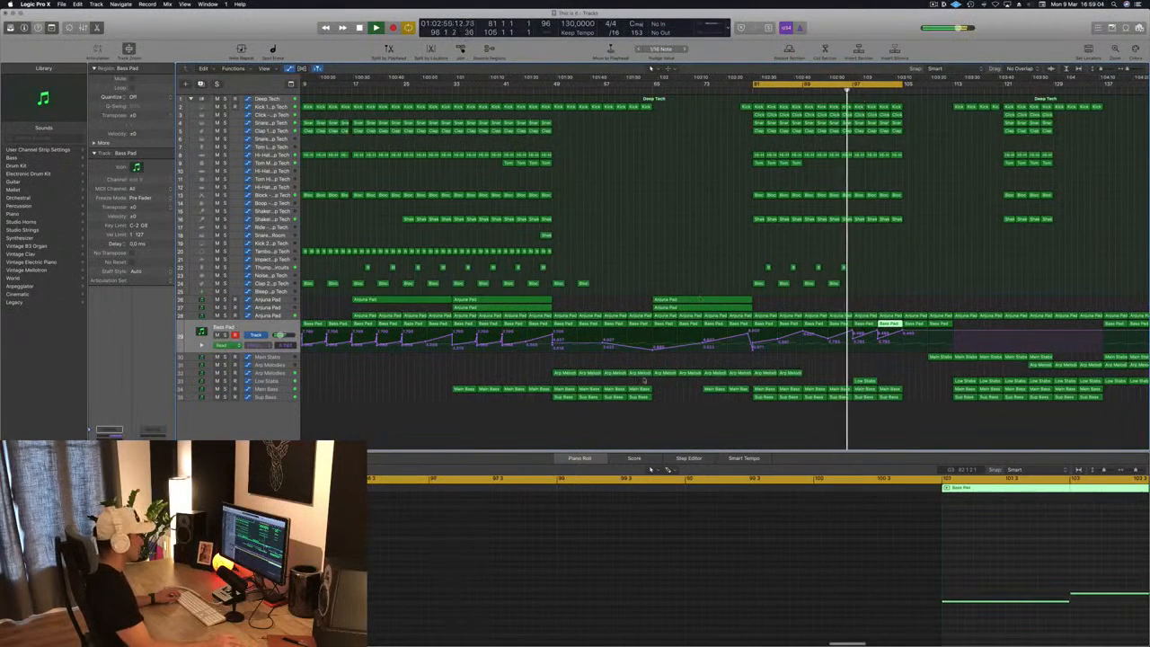
Add automation points to the Main Bass track at bars 93, 97 and 101, with a slight dip at bar 97.
{"action": "left_click", "coordinate": [285, 400]}
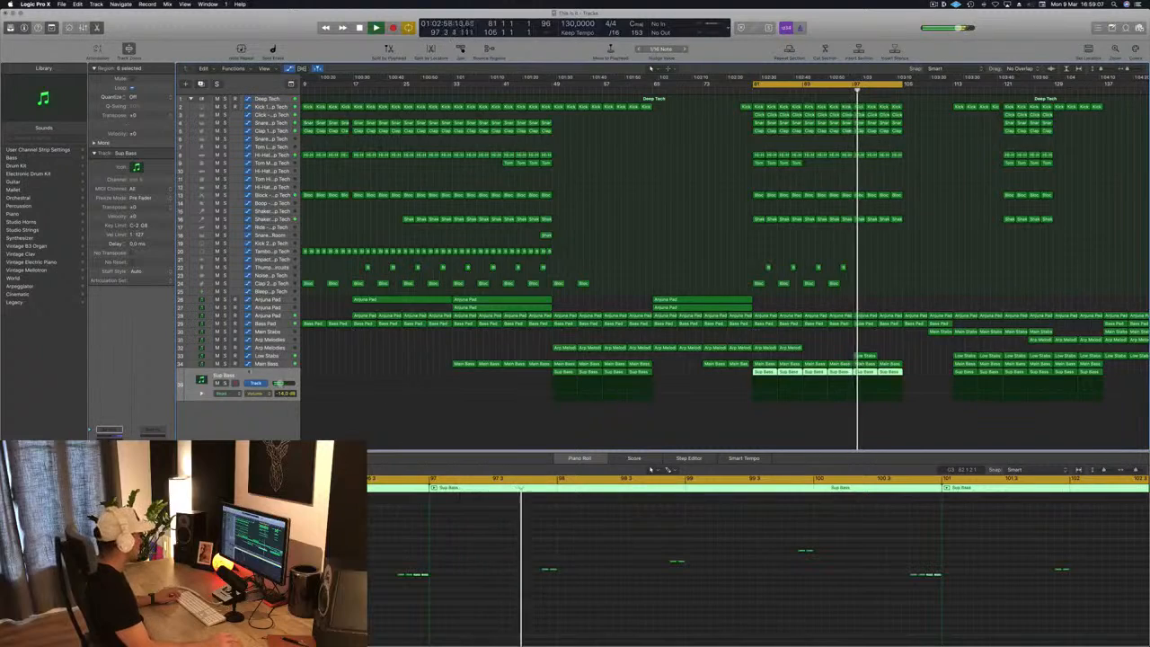
{"action": "left_click", "coordinate": [279, 366]}
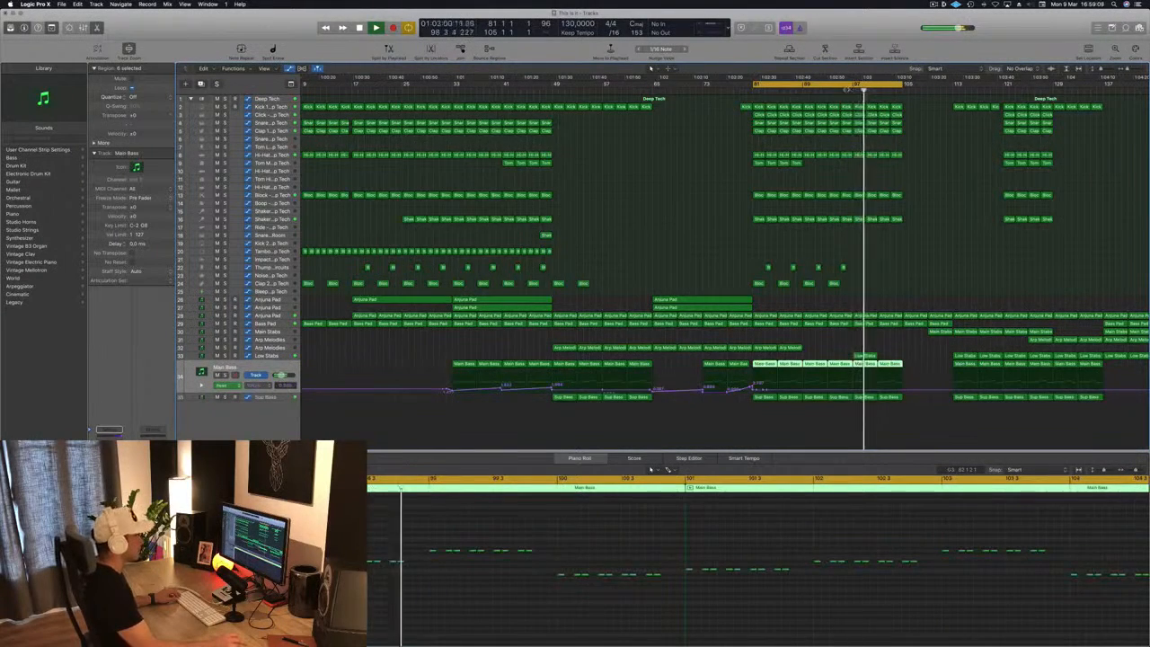
{"action": "left_click", "coordinate": [846, 91]}
{"action": "scroll", "coordinate": [836, 297], "scroll_direction": "up", "scroll_amount": 10}
{"action": "scroll", "coordinate": [896, 387], "scroll_direction": "down", "scroll_amount": 2}
{"action": "scroll", "coordinate": [896, 387], "scroll_direction": "down", "scroll_amount": 2}
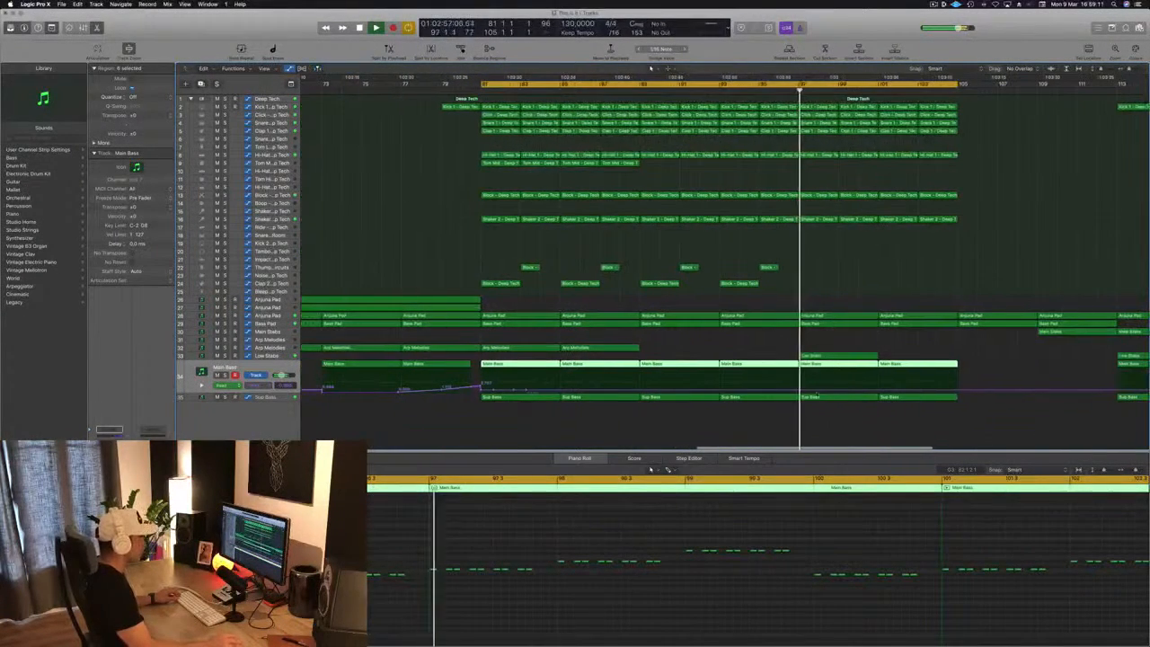
{"action": "left_click", "coordinate": [718, 394]}
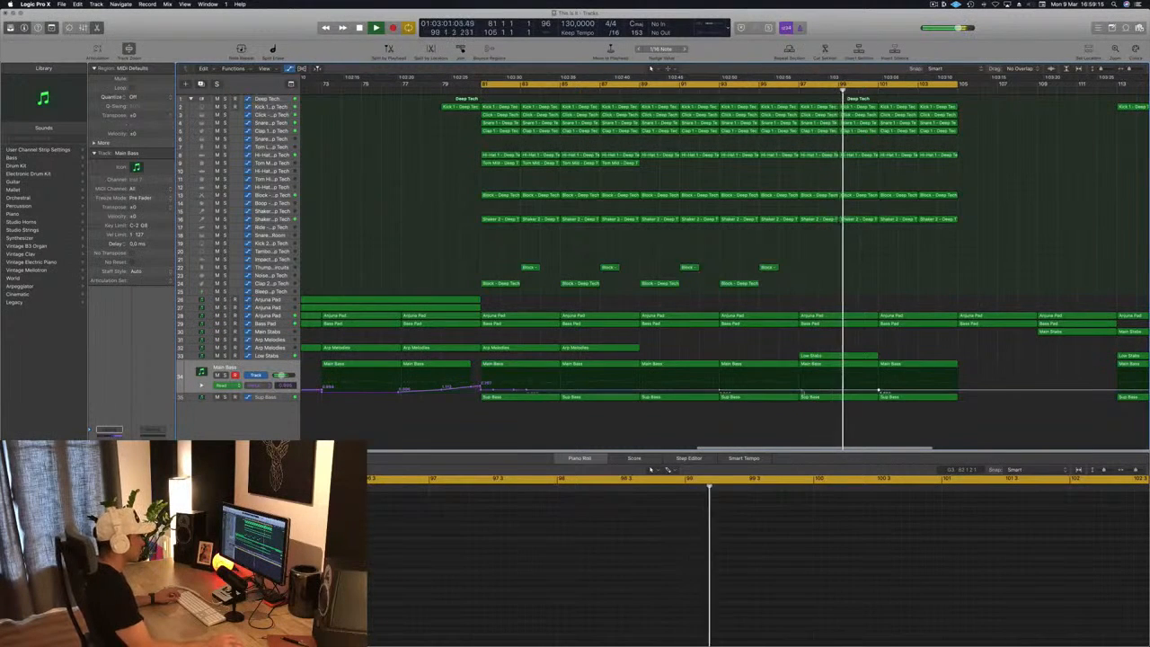
{"action": "left_click_drag", "start_coordinate": [798, 391], "coordinate": [799, 393]}
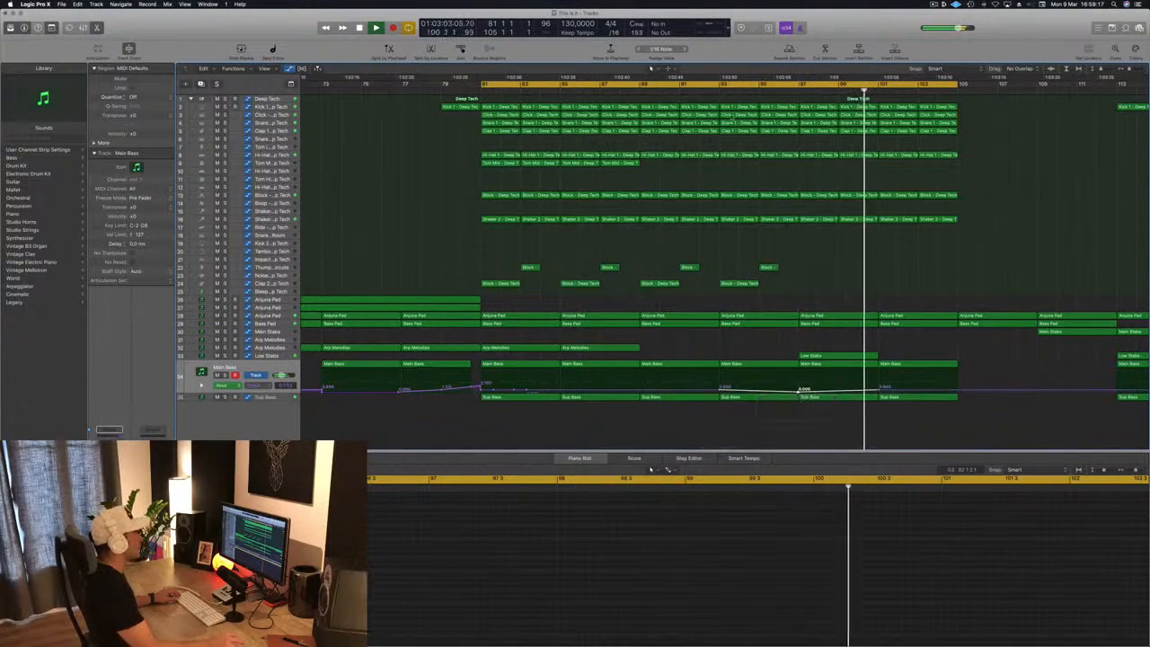
Play back from about bar 92 and review how the arrangement moves into the section starting at bar 97.
{"action": "left_click", "coordinate": [705, 89]}
{"action": "key", "text": "super+Left"}
{"action": "key", "text": "super+Left"}
{"action": "key", "text": "super+Left"}
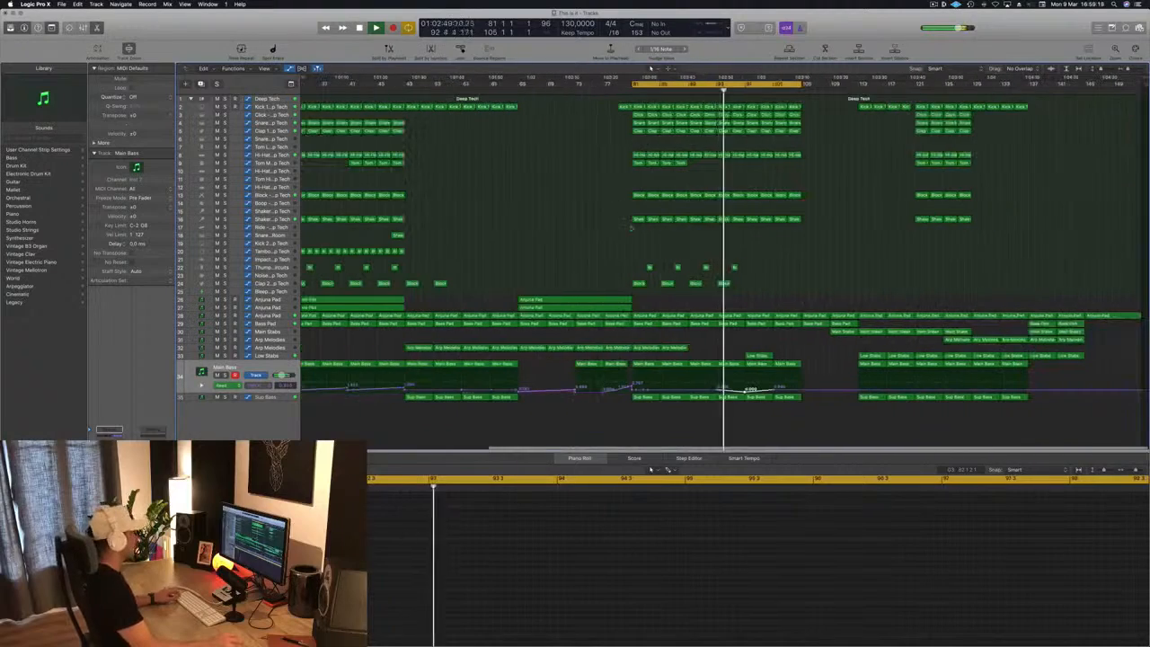
{"action": "key", "text": "super+Left"}
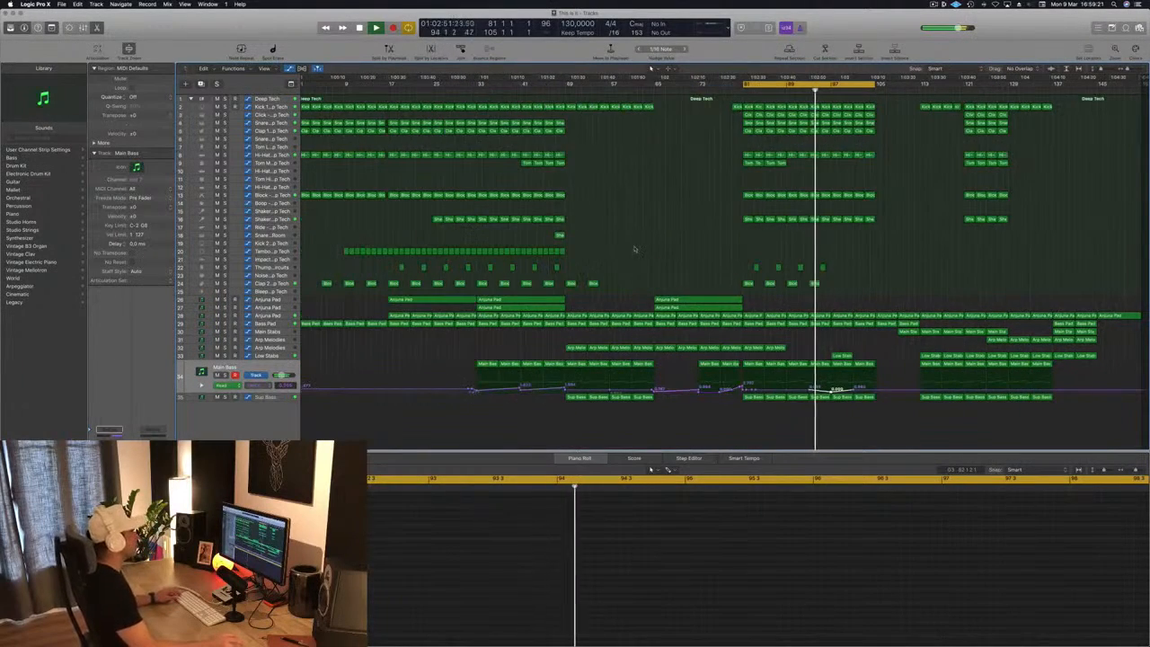
{"action": "key", "text": "super+Right"}
{"action": "key", "text": "super+Right"}
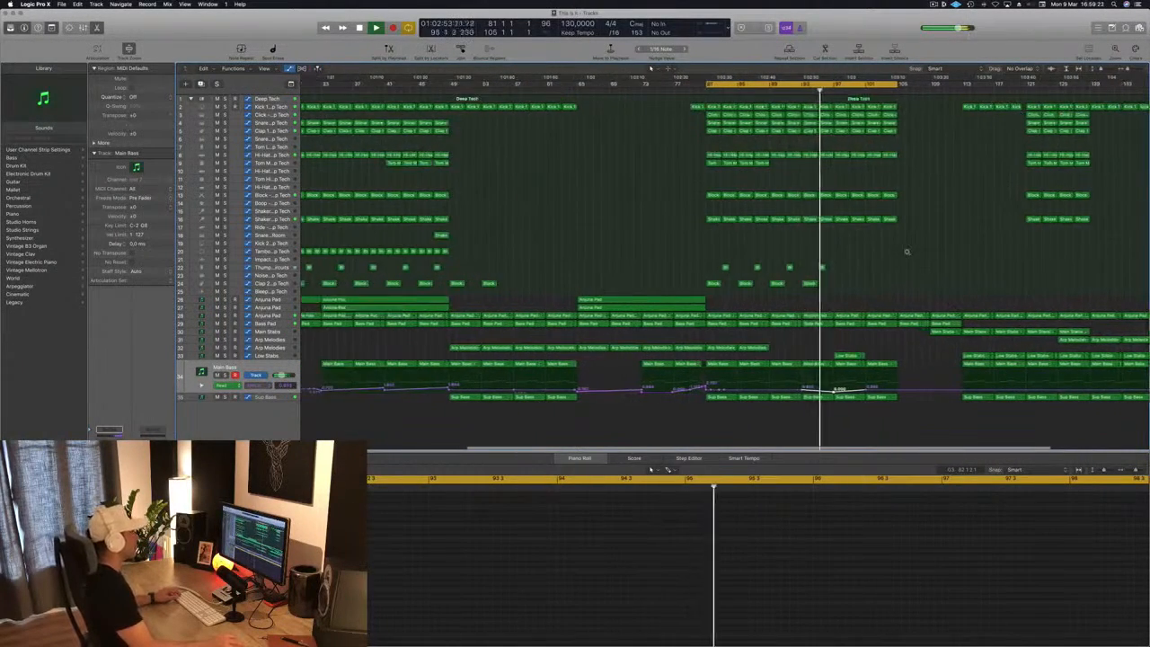
{"action": "key", "text": "super+Left"}
{"action": "key", "text": "super+Left"}
{"action": "scroll", "coordinate": [875, 261], "scroll_direction": "up", "scroll_amount": 3}
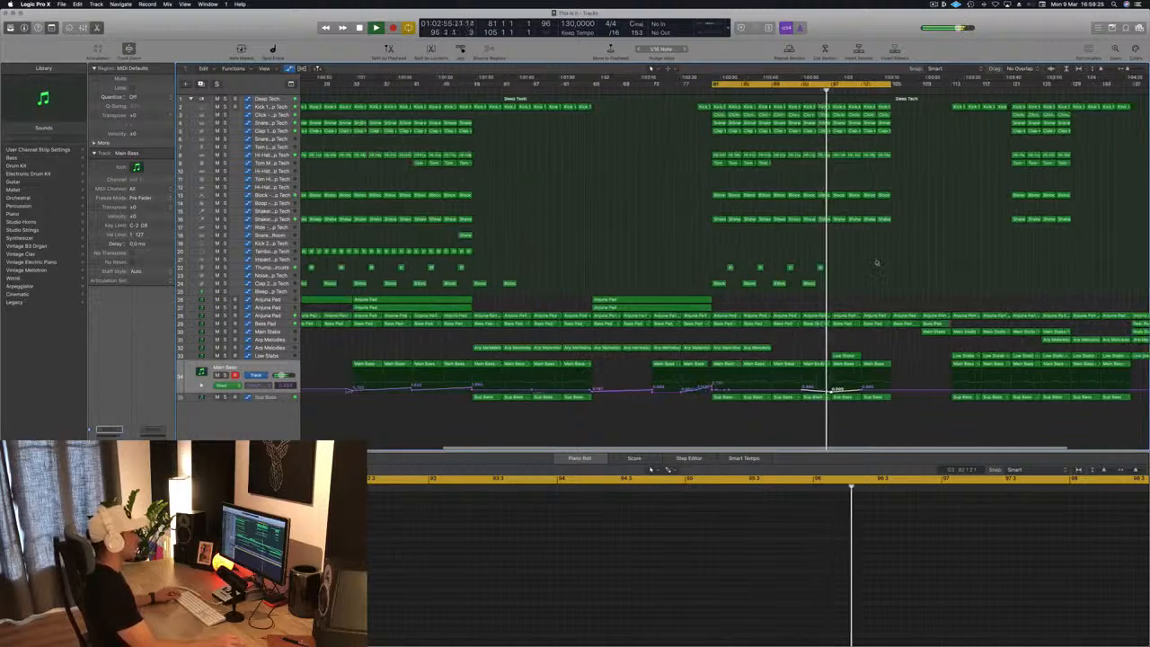
{"action": "scroll", "coordinate": [890, 261], "scroll_direction": "down", "scroll_amount": 3}
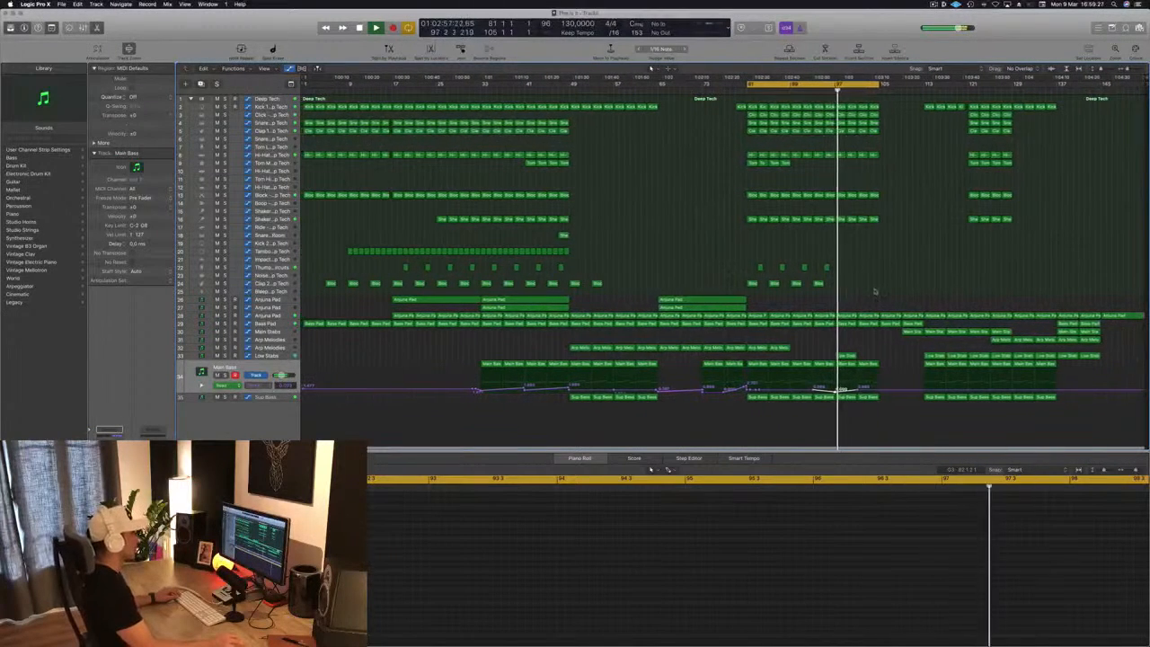
{"action": "left_click", "coordinate": [806, 90]}
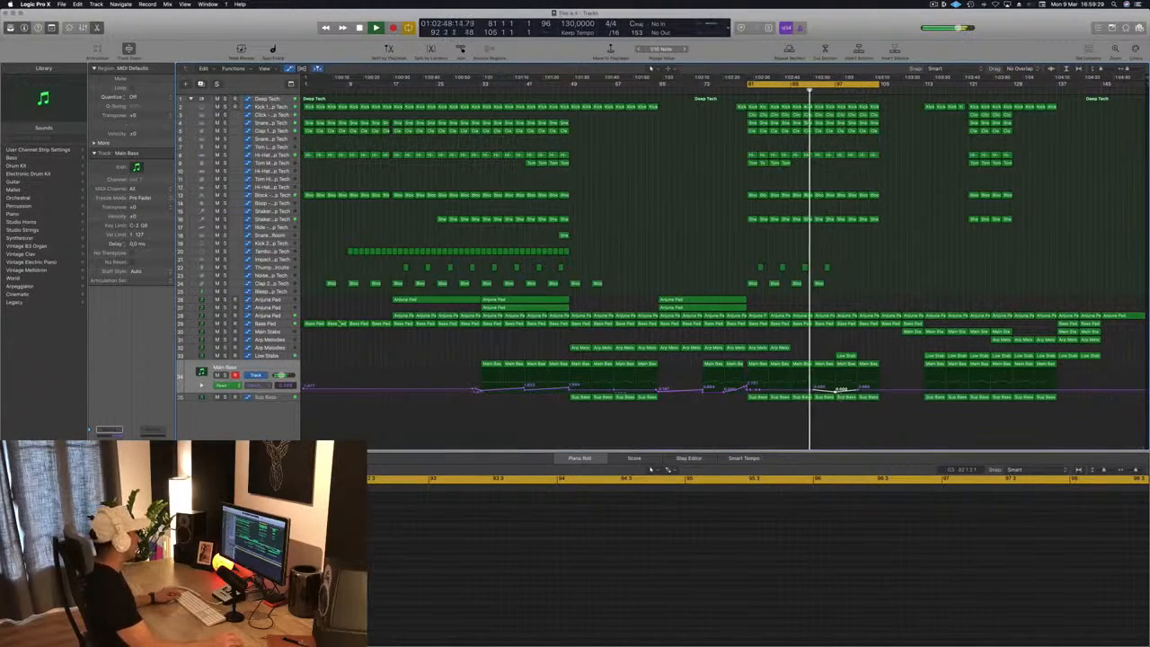
Delete the two Anjuna Pad regions between bars 97 and 105.
{"action": "left_click", "coordinate": [272, 316]}
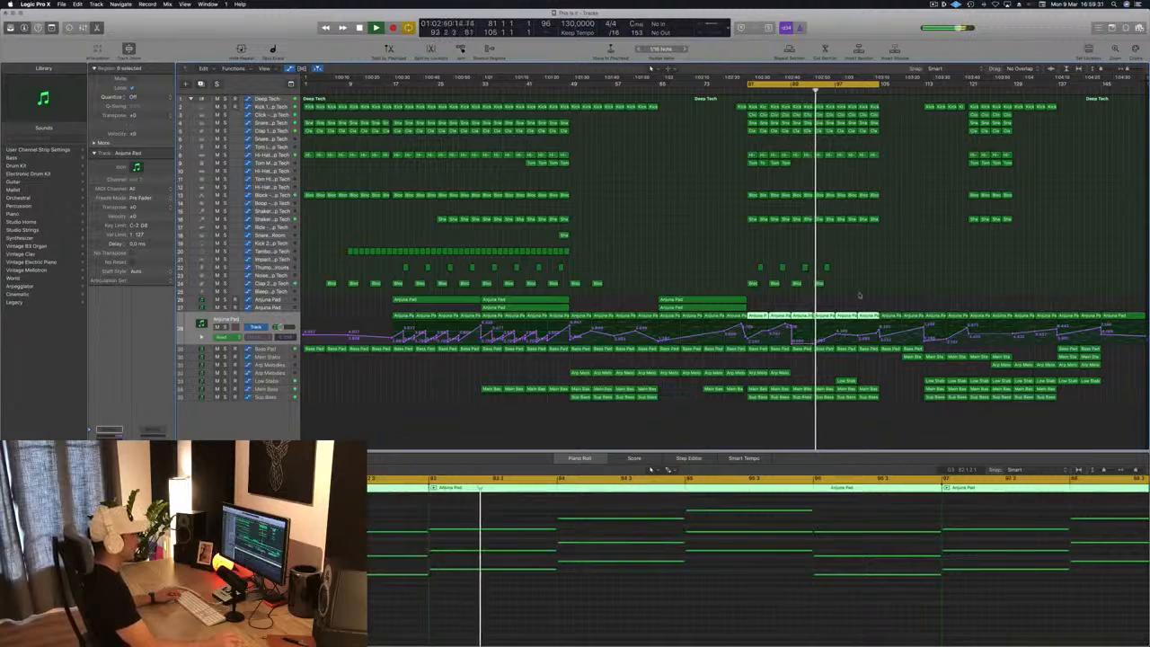
{"action": "left_click_drag", "start_coordinate": [852, 301], "coordinate": [864, 317]}
{"action": "key", "text": "Delete"}
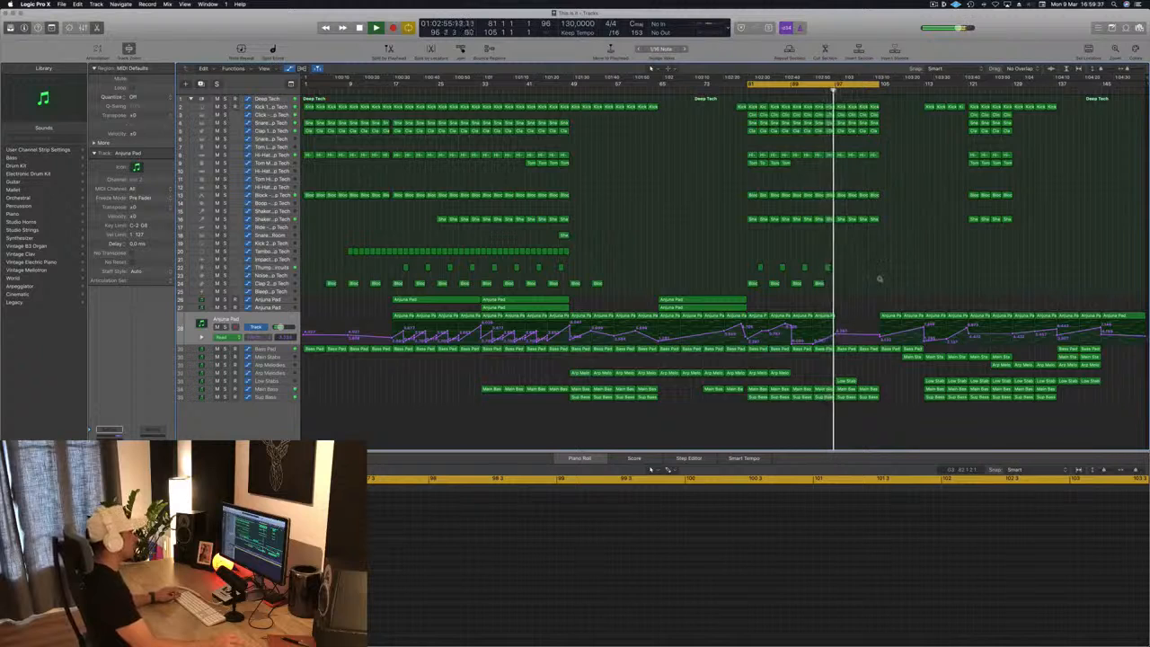
Copy the Low Stabs region from bar 97 to bar 101 and restart playback from about bar 96.
{"action": "scroll", "coordinate": [879, 278], "scroll_direction": "down", "scroll_amount": 1}
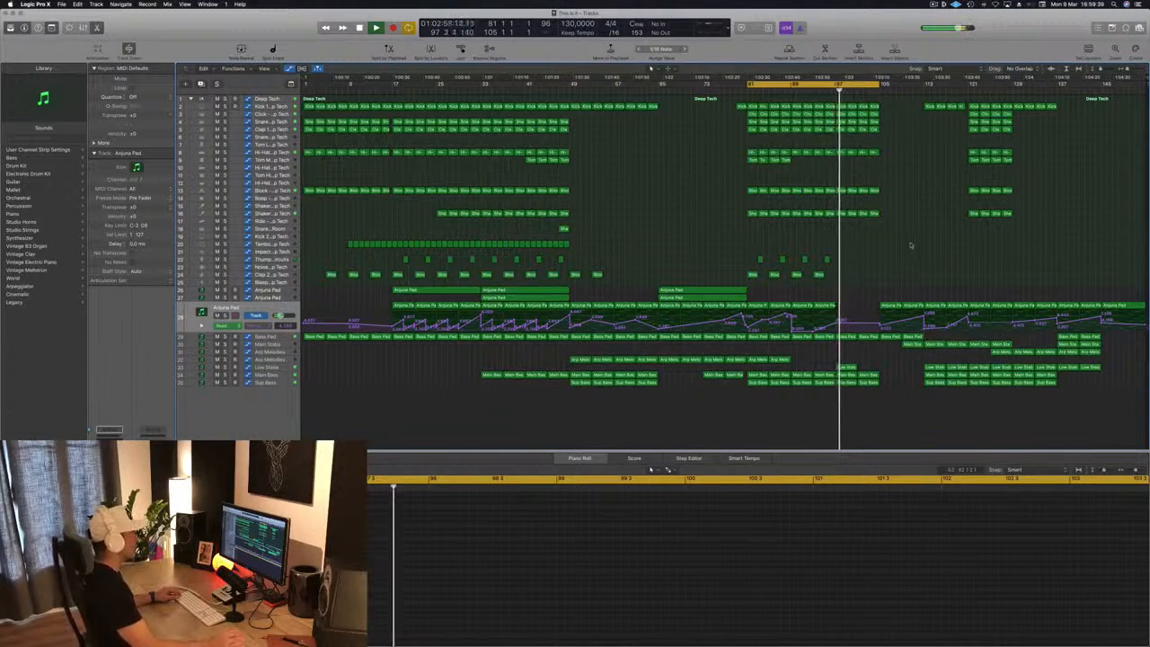
{"action": "left_click_drag", "start_coordinate": [850, 368], "coordinate": [870, 368]}
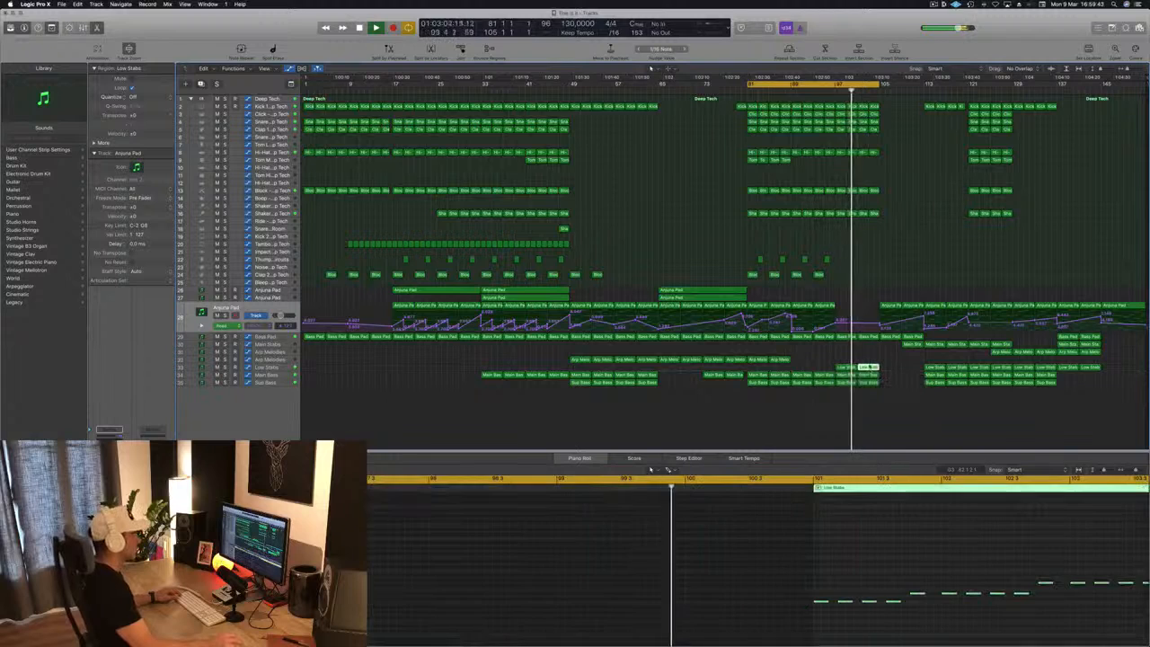
{"action": "left_click", "coordinate": [830, 91]}
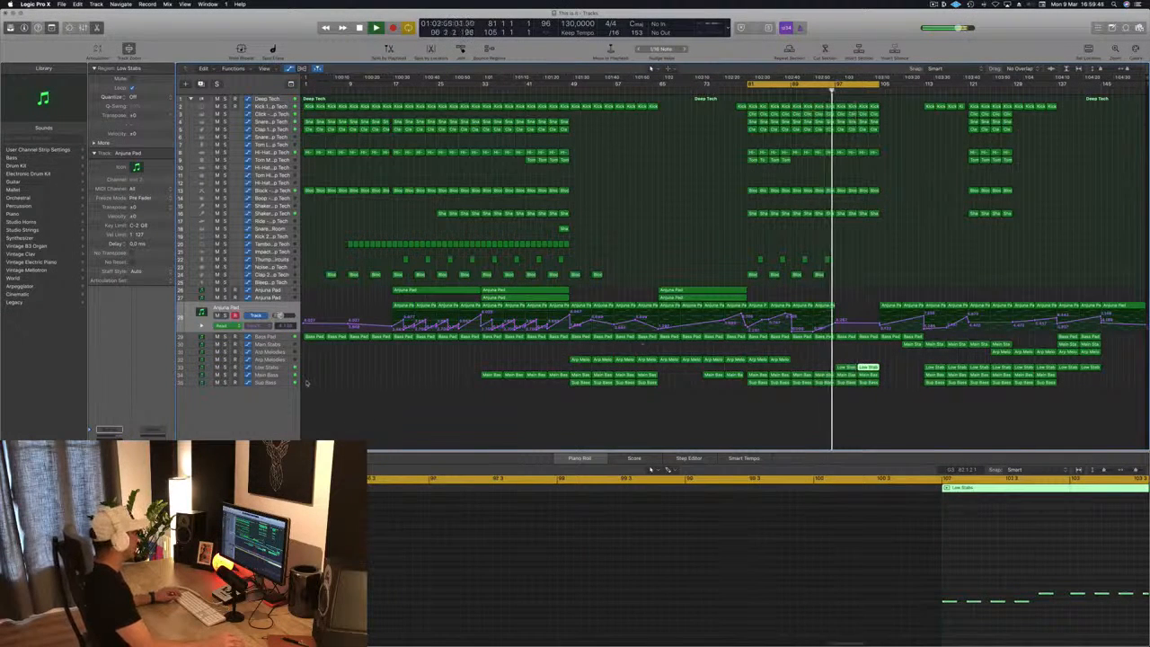
Reshape the Low Stabs cutoff automation to climb from bar 97 to a peak at bar 105 and fall back by bar 113.
{"action": "left_click", "coordinate": [287, 369]}
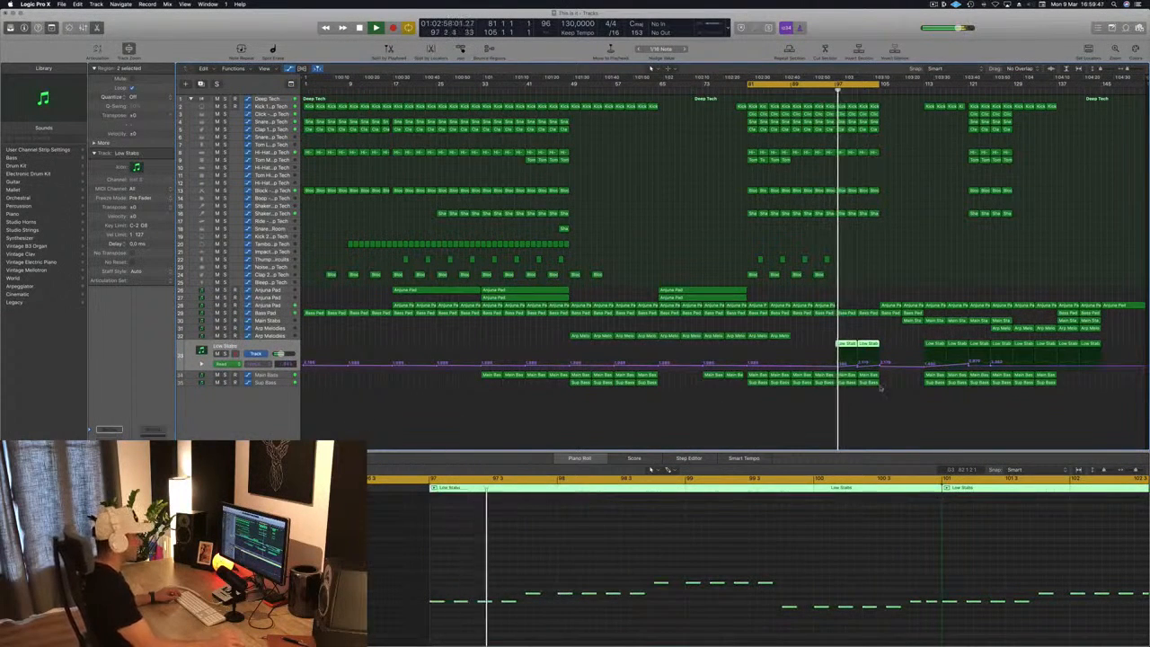
{"action": "left_click", "coordinate": [858, 366]}
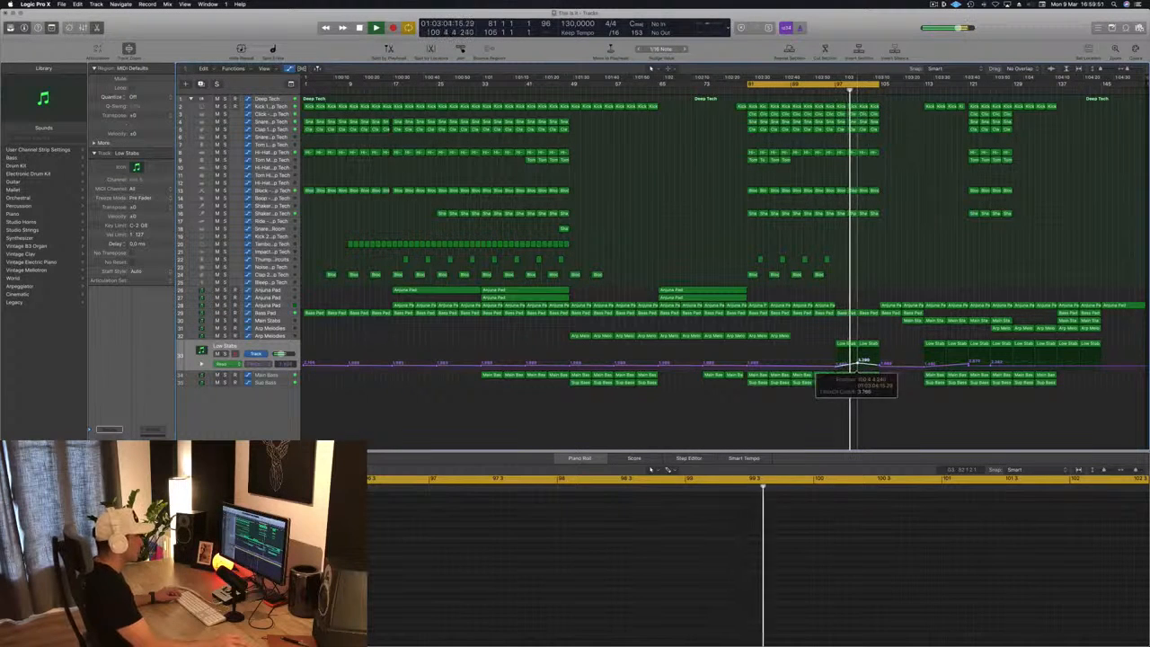
{"action": "left_click_drag", "start_coordinate": [880, 367], "coordinate": [884, 366]}
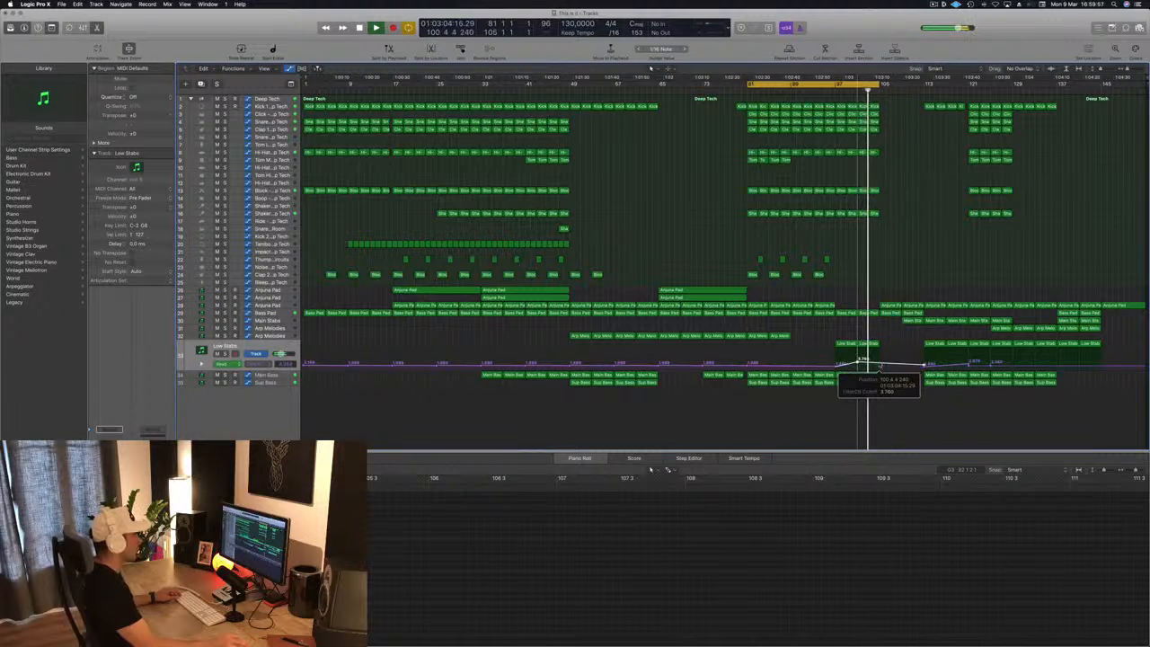
{"action": "left_click_drag", "start_coordinate": [879, 366], "coordinate": [880, 355]}
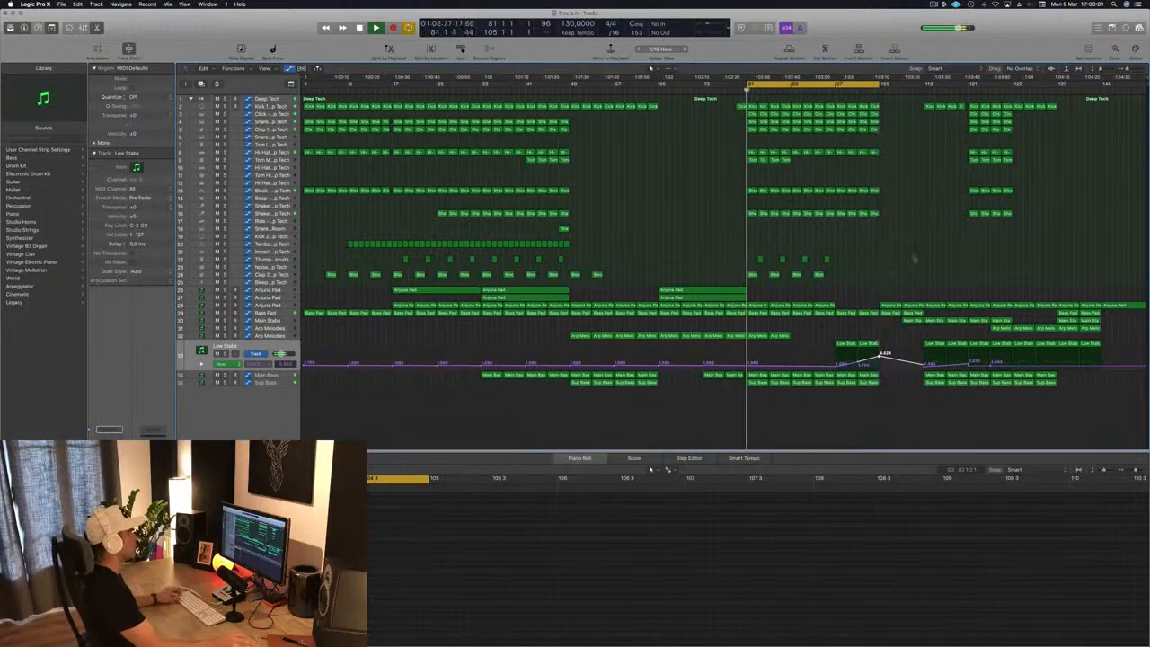
Set the cycle range to bars 97 to 105 and repeat that section across all tracks directly after it.
{"action": "left_click", "coordinate": [837, 85]}
{"action": "left_click_drag", "start_coordinate": [841, 85], "coordinate": [879, 89]}
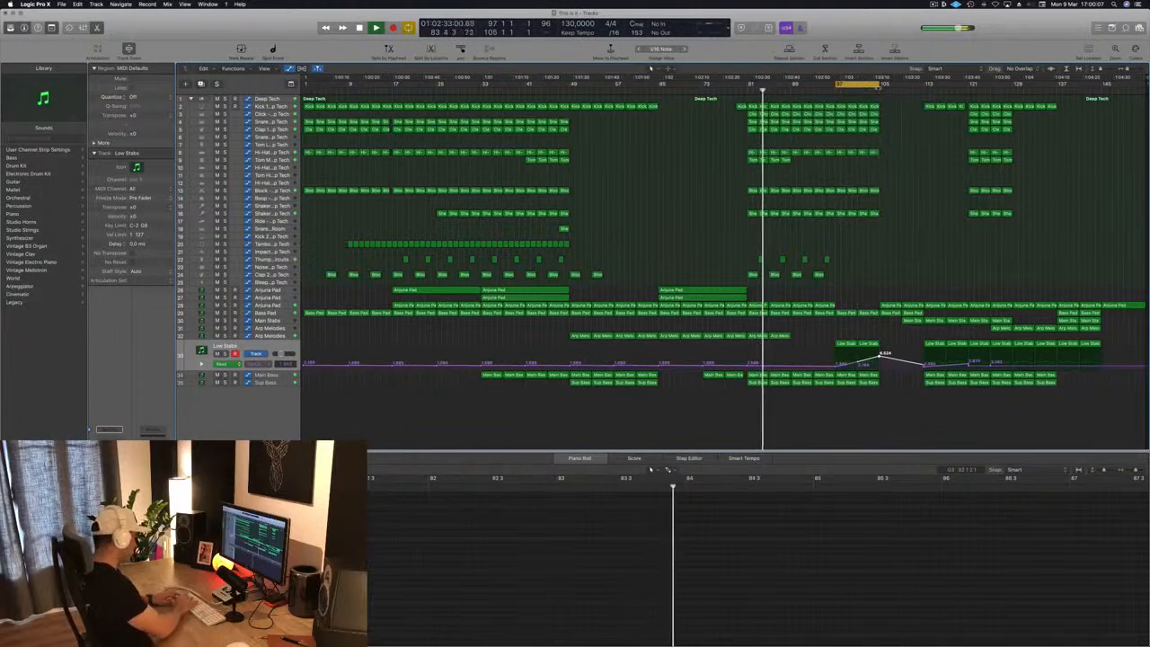
{"action": "key", "text": "ctrl+super+r"}
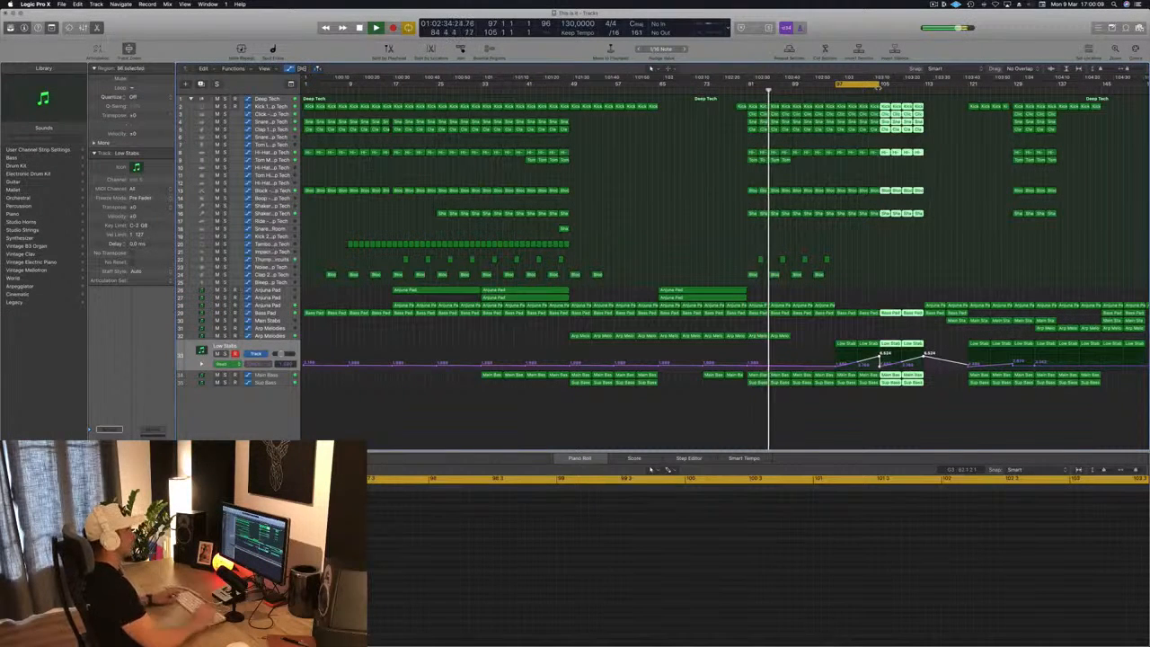
{"action": "scroll", "coordinate": [917, 194], "scroll_direction": "left", "scroll_amount": 2}
{"action": "scroll", "coordinate": [918, 194], "scroll_direction": "left", "scroll_amount": 1}
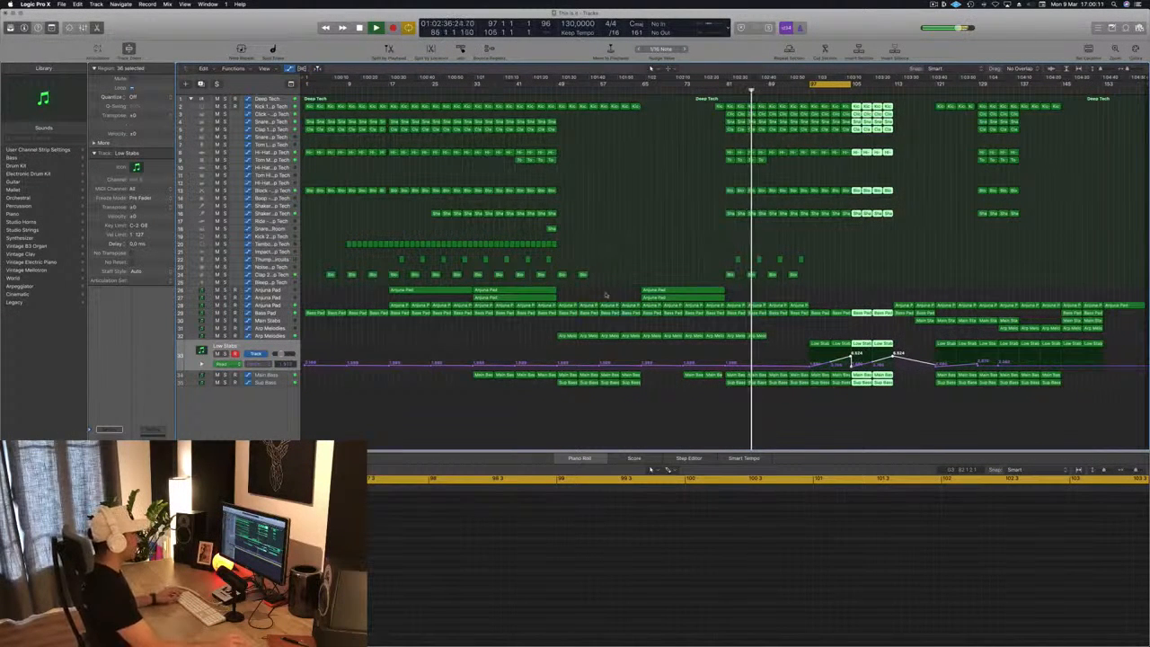
Copy the long Anjuna Pad regions from bar 65 to bar 97 and the Snare Room track's region to bar 111, extending the cycle to bar 113.
{"action": "left_click", "coordinate": [693, 291]}
{"action": "left_click_drag", "start_coordinate": [697, 292], "coordinate": [860, 292]}
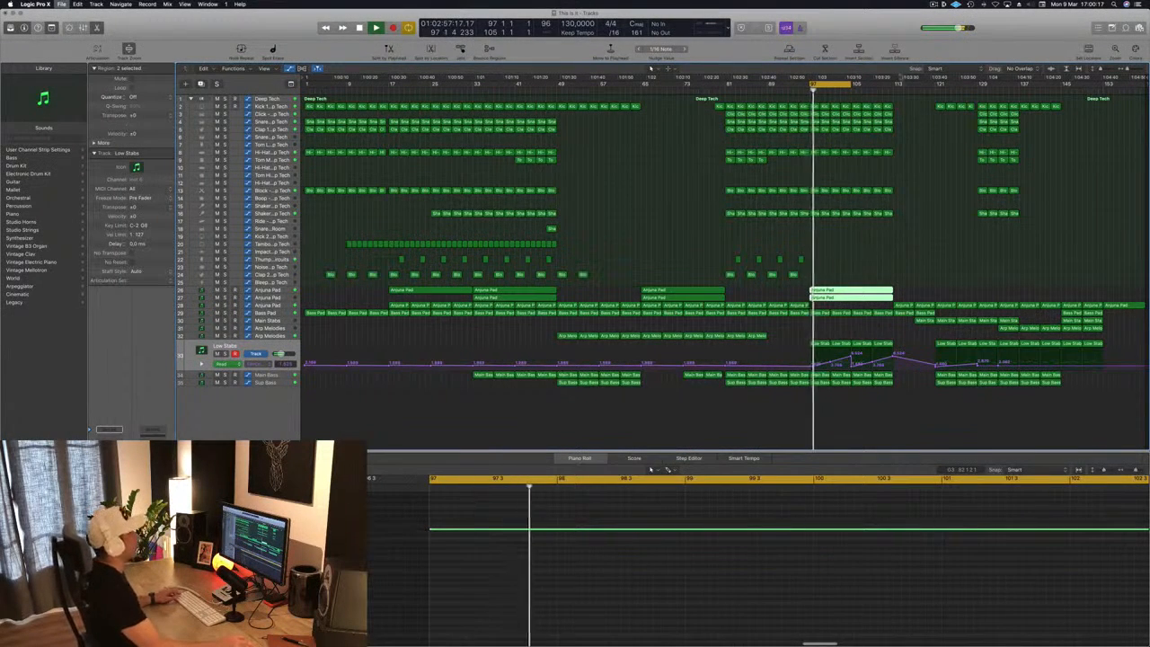
{"action": "left_click_drag", "start_coordinate": [851, 85], "coordinate": [892, 89]}
{"action": "left_click_drag", "start_coordinate": [552, 228], "coordinate": [887, 229]}
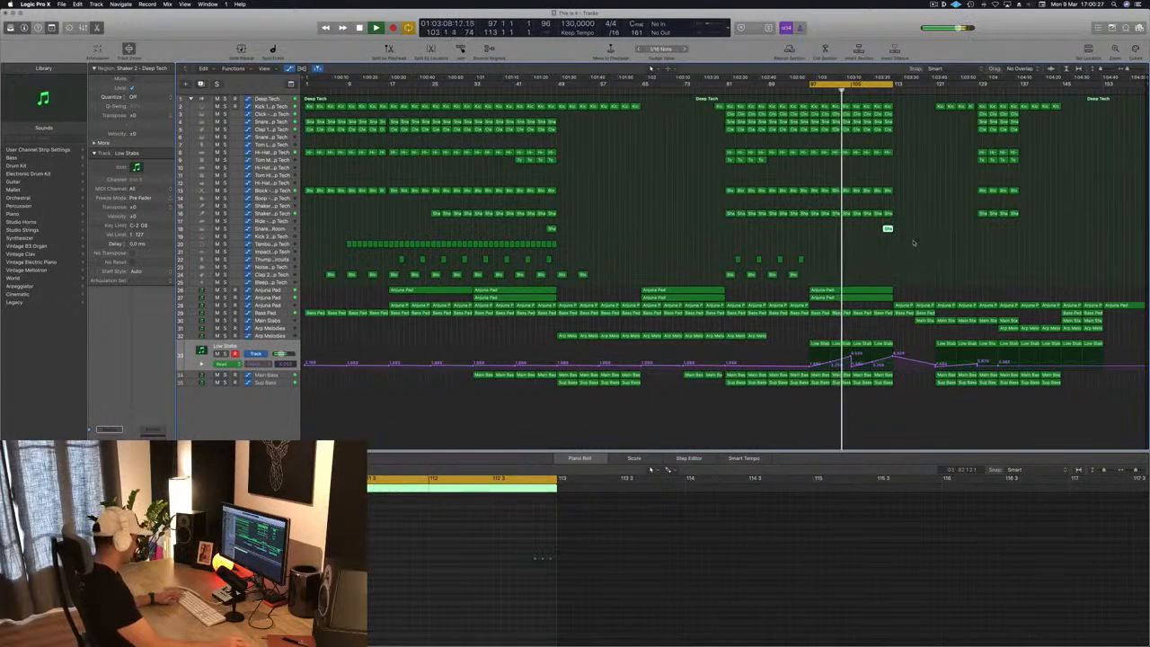
Level the Low Stabs cutoff automation between bars 105 and 113 and restart playback from bar 97.
{"action": "left_click", "coordinate": [849, 266]}
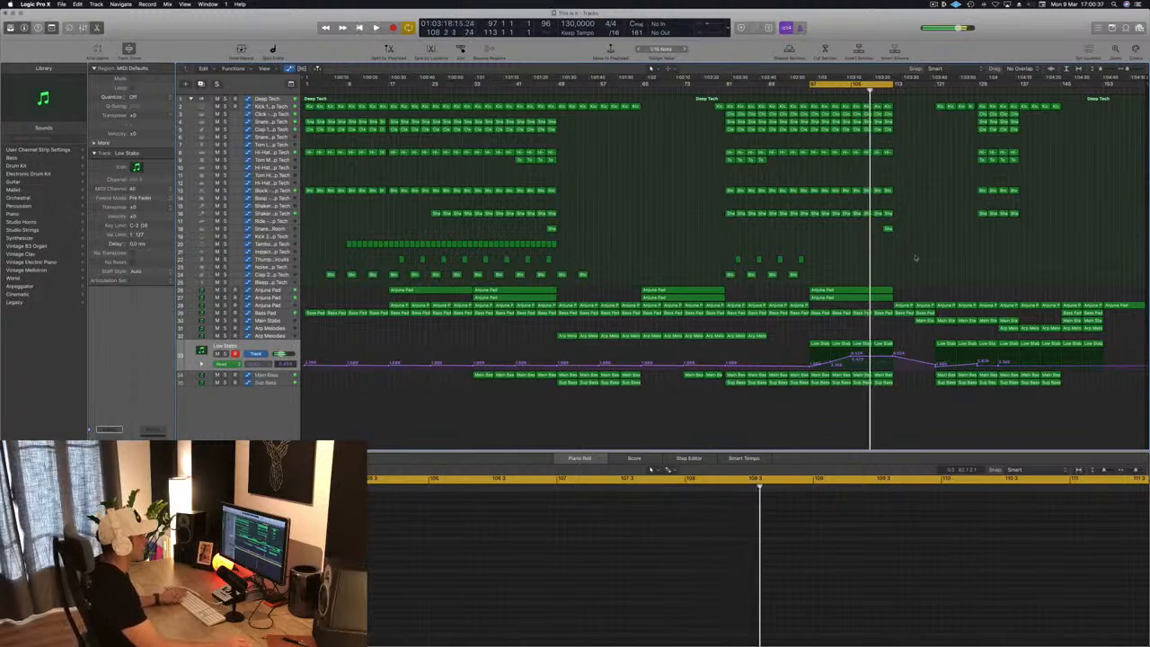
{"action": "key", "text": "space"}
{"action": "key", "text": "space"}
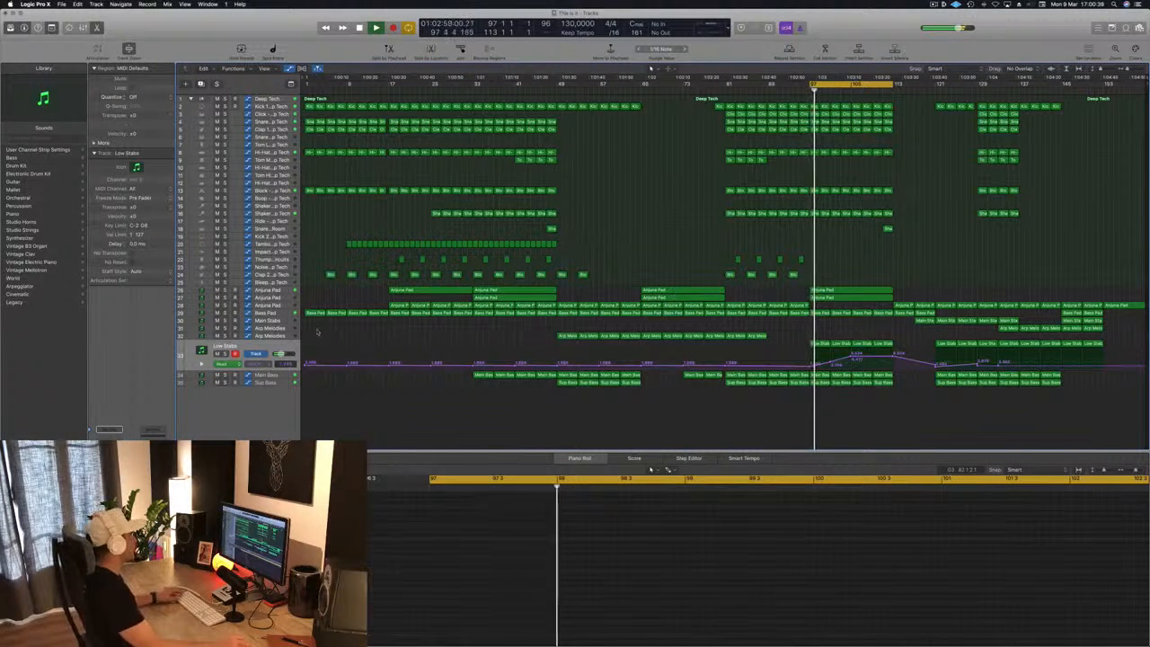
Copy the two Main Stabs regions at bar 117 to bar 105 with their automation and make the automation climb steadily towards bar 113.
{"action": "left_click", "coordinate": [276, 328]}
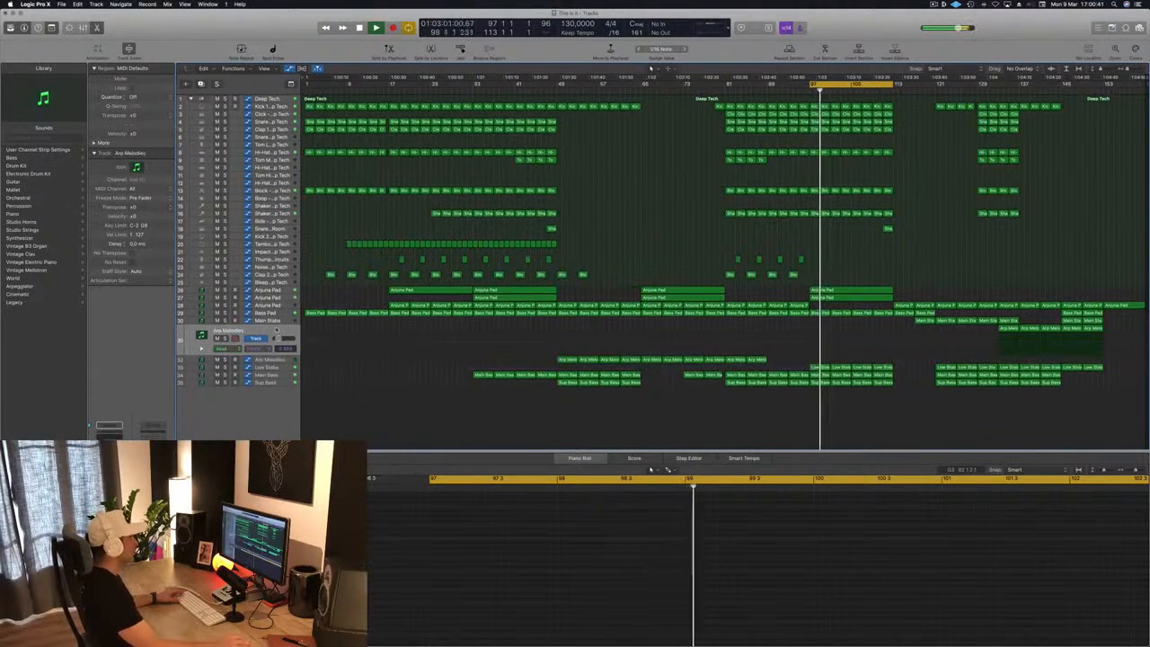
{"action": "left_click", "coordinate": [278, 321]}
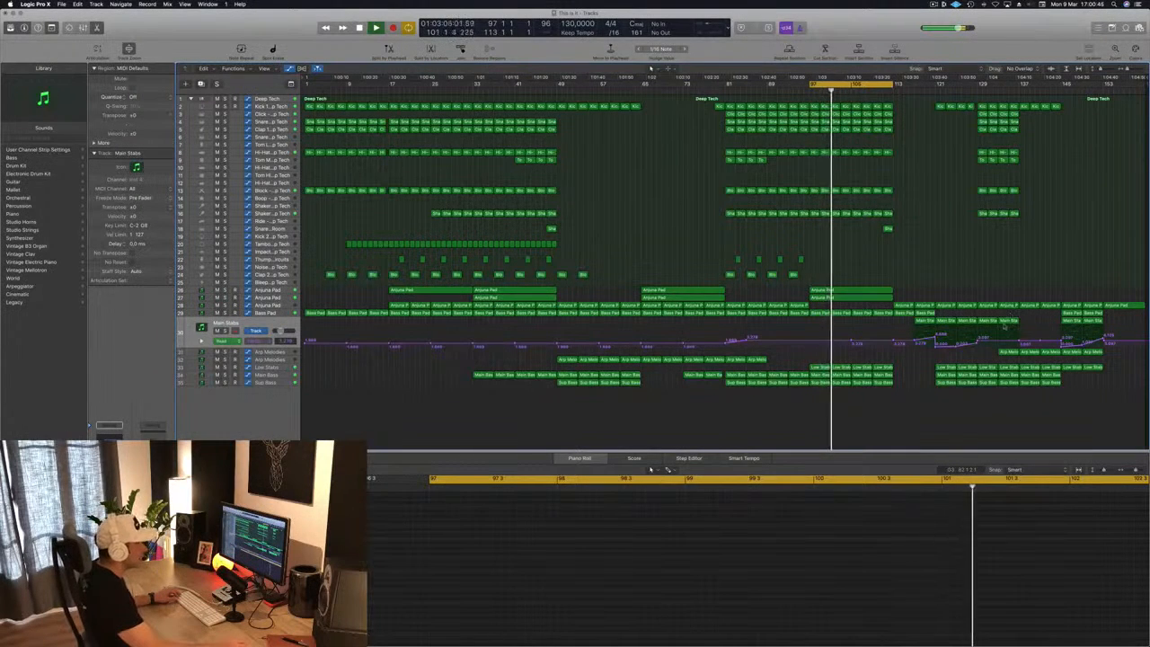
{"action": "left_click_drag", "start_coordinate": [907, 325], "coordinate": [972, 324]}
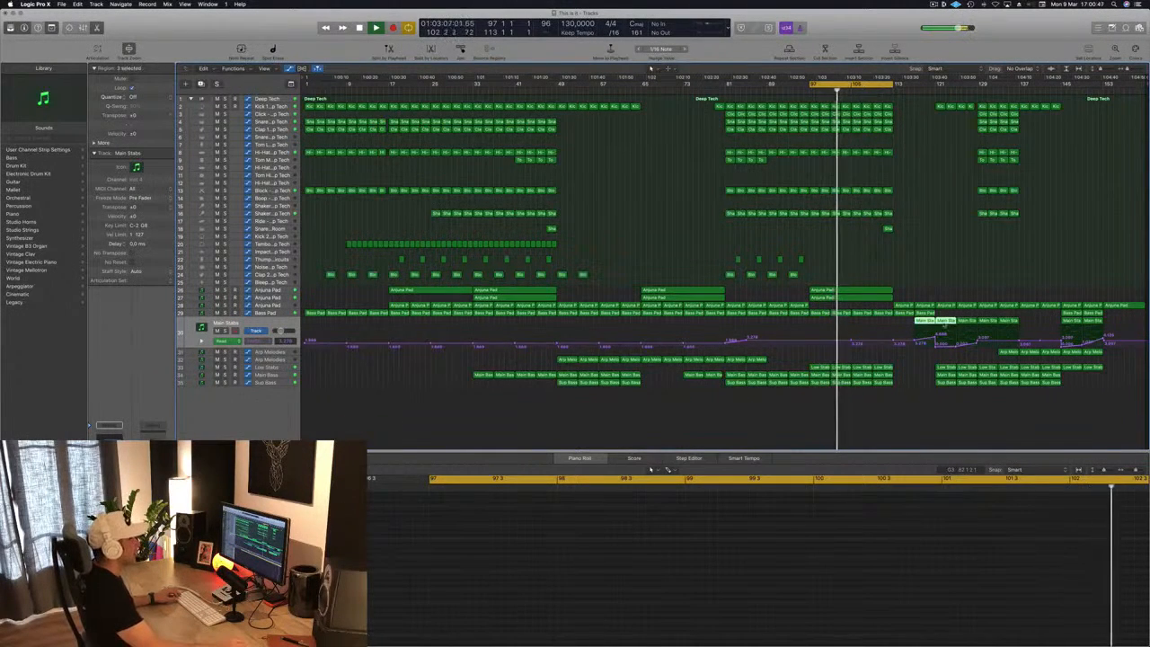
{"action": "left_click", "coordinate": [930, 321]}
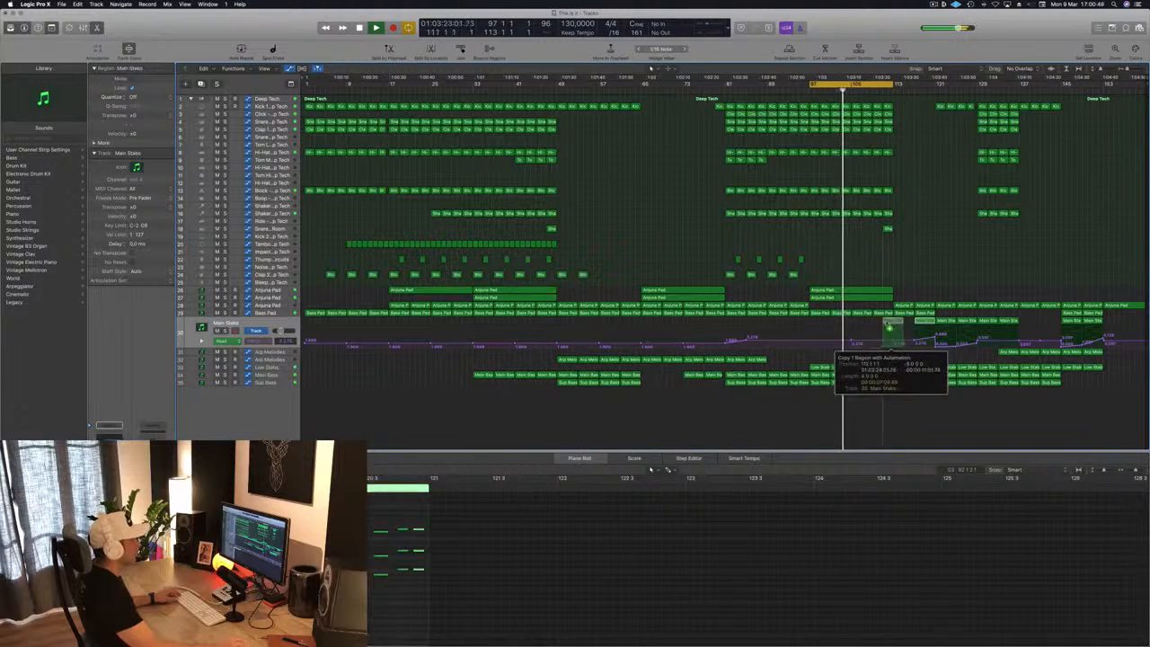
{"action": "left_click_drag", "start_coordinate": [862, 329], "coordinate": [880, 331]}
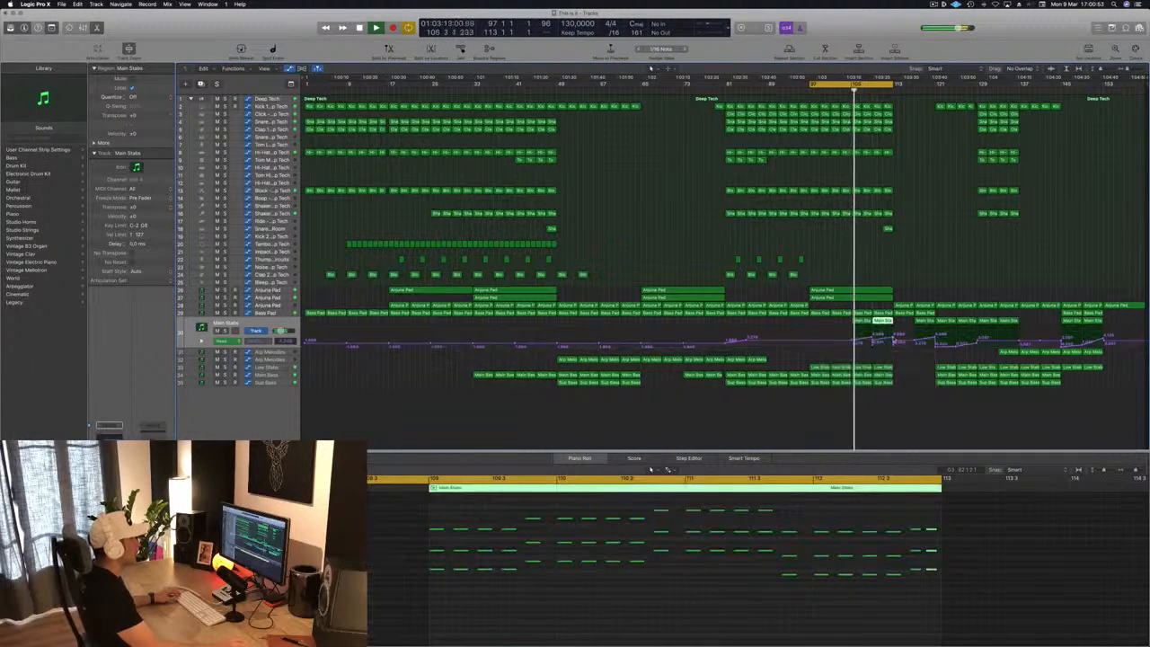
{"action": "left_click", "coordinate": [874, 338]}
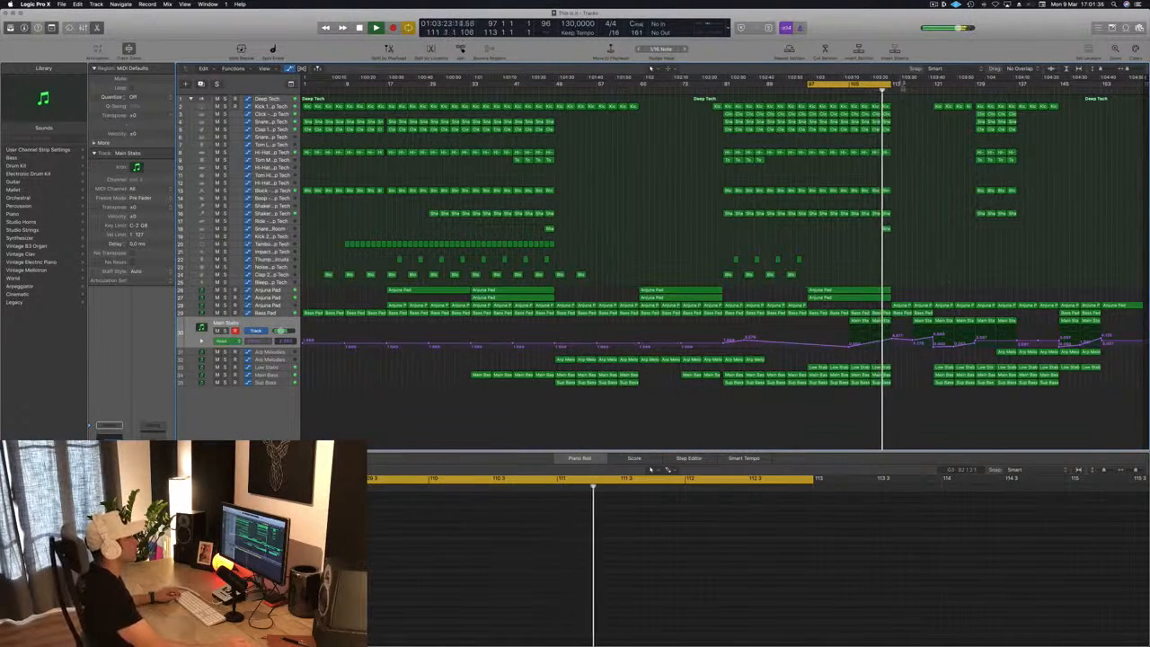
Copy the Snare Room track's region to the Hi-Hat 2 track at bar 113 and strip it down to its opening note.
{"action": "left_click_drag", "start_coordinate": [889, 84], "coordinate": [916, 85]}
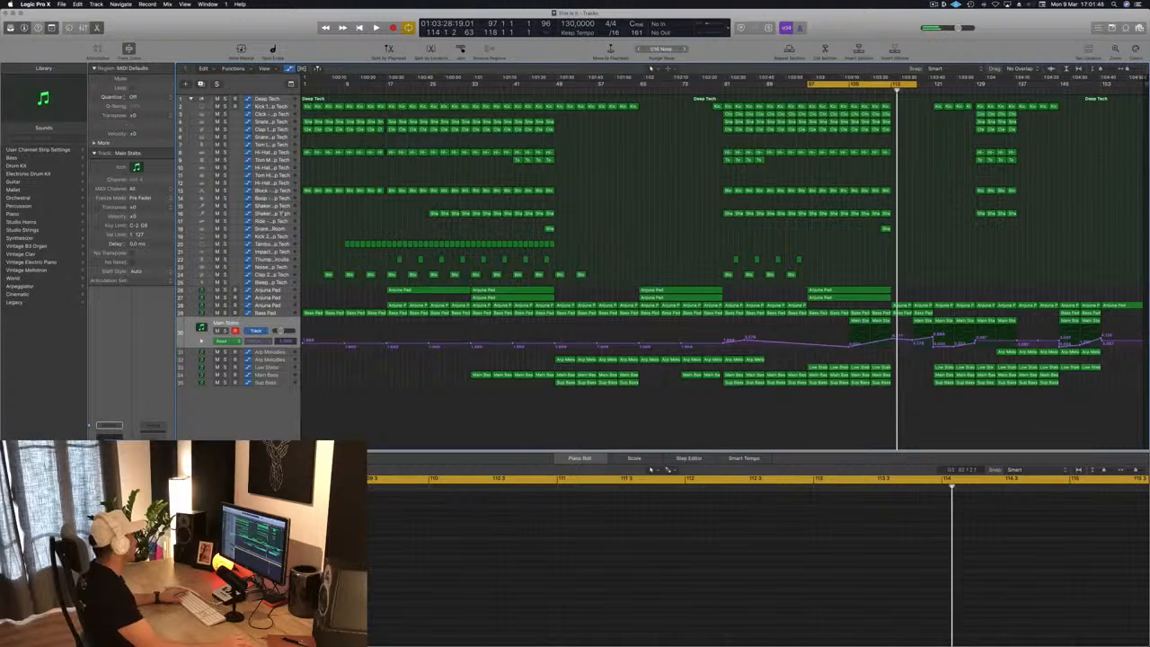
{"action": "left_click", "coordinate": [283, 213]}
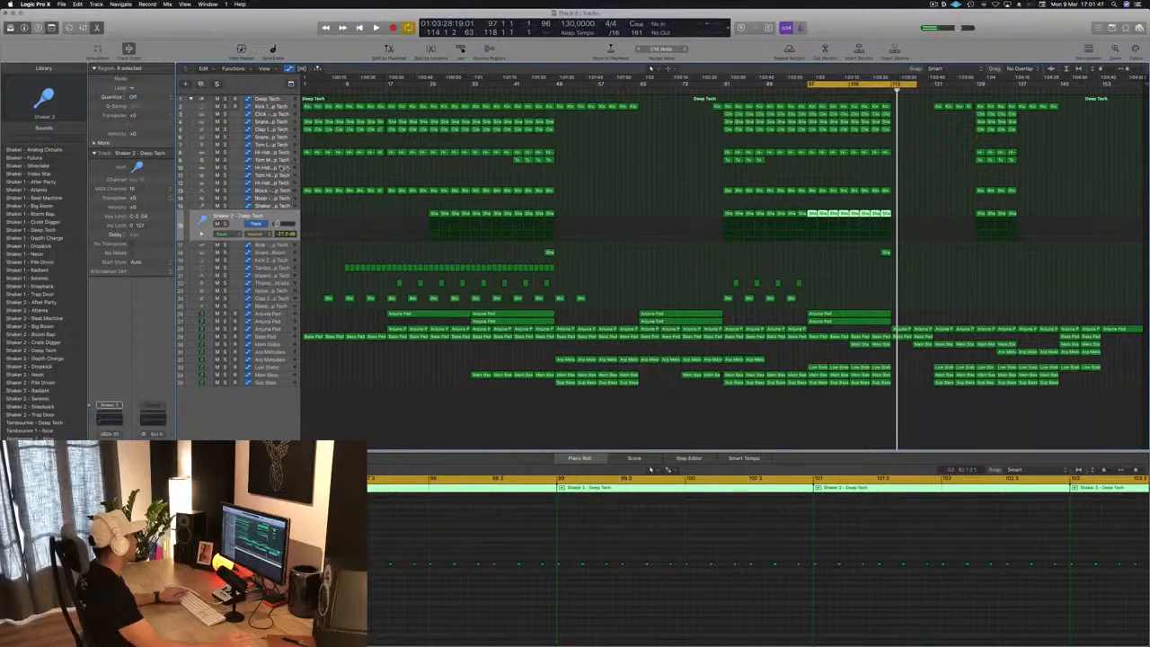
{"action": "left_click", "coordinate": [282, 167]}
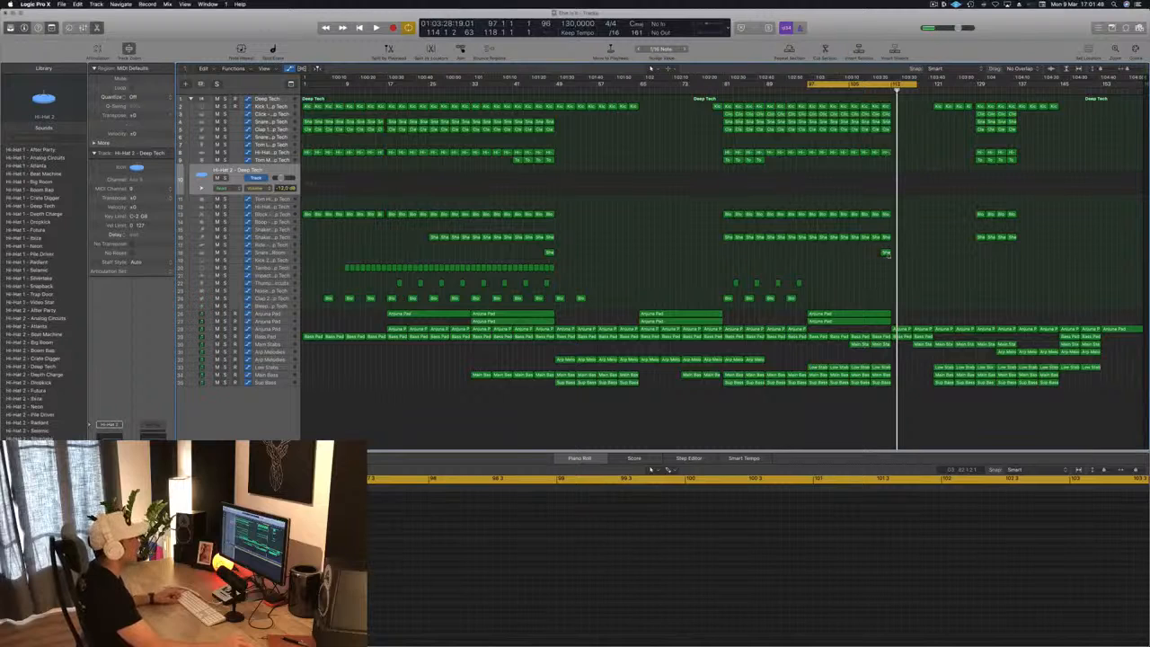
{"action": "left_click_drag", "start_coordinate": [884, 254], "coordinate": [899, 180]}
{"action": "left_click", "coordinate": [758, 557]}
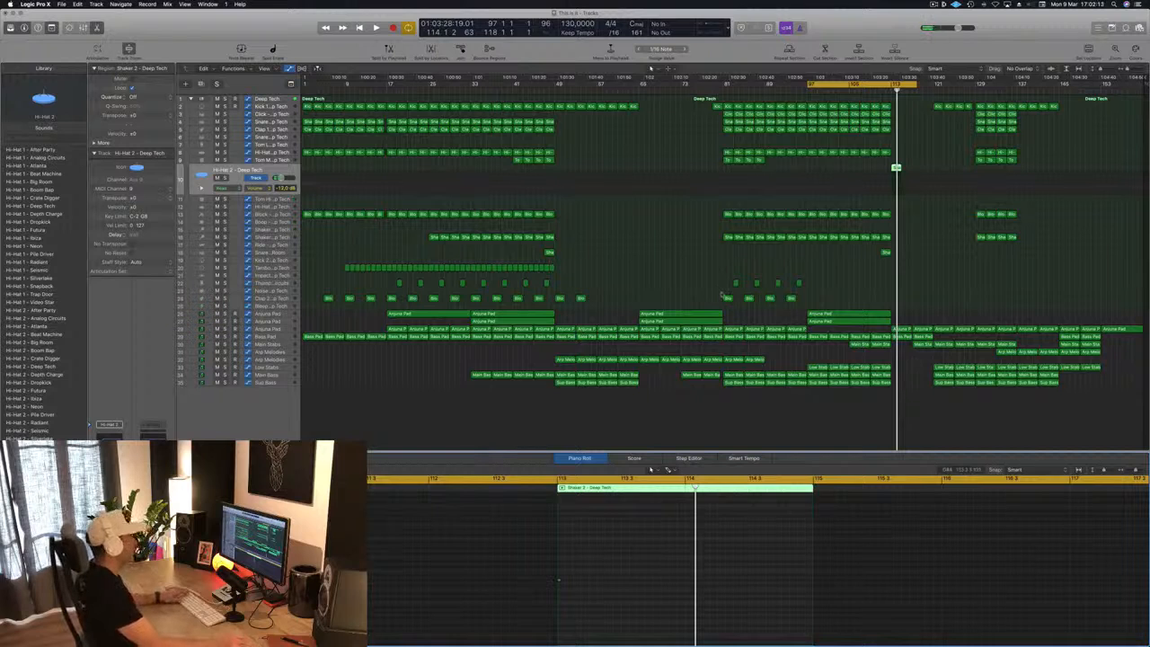
Move the cycle range to start at bar 113 and audition the single hit on the Hi-Hat 2 track.
{"action": "key", "text": "space"}
{"action": "left_click_drag", "start_coordinate": [837, 87], "coordinate": [920, 91]}
{"action": "key", "text": "space"}
{"action": "key", "text": "space"}
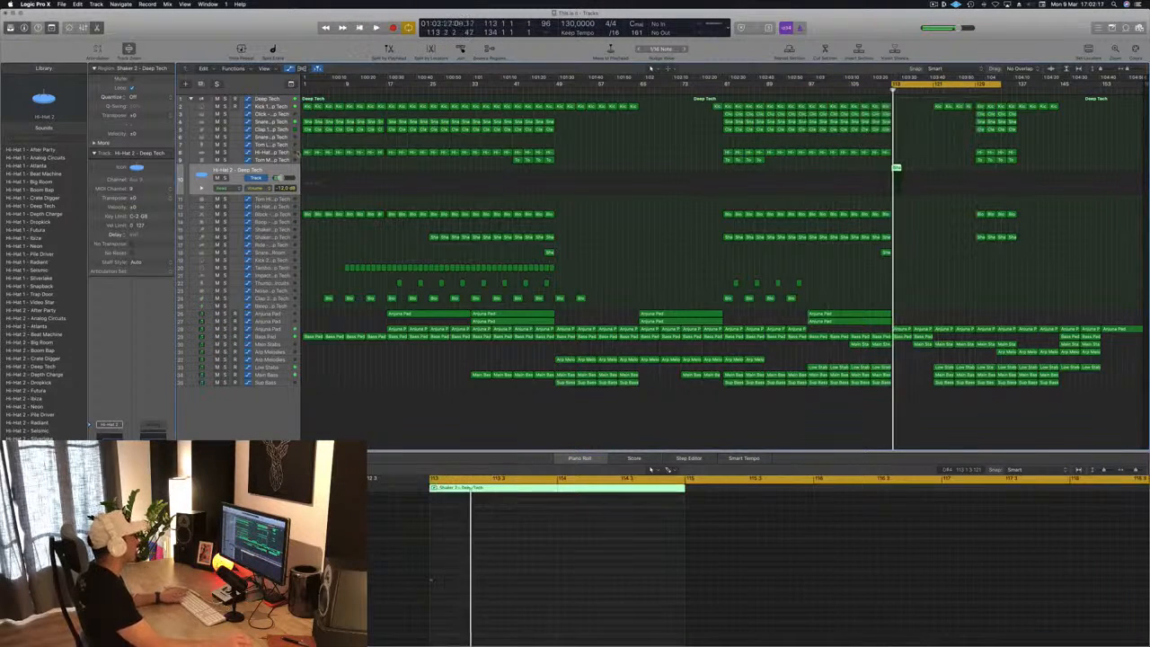
{"action": "key", "text": "space"}
{"action": "key", "text": "space"}
Replace the Hi-Hat 2 sound with the Crash - Analog Circuits kit piece and play back the transition into bar 113.
{"action": "scroll", "coordinate": [50, 345], "scroll_direction": "down", "scroll_amount": 1}
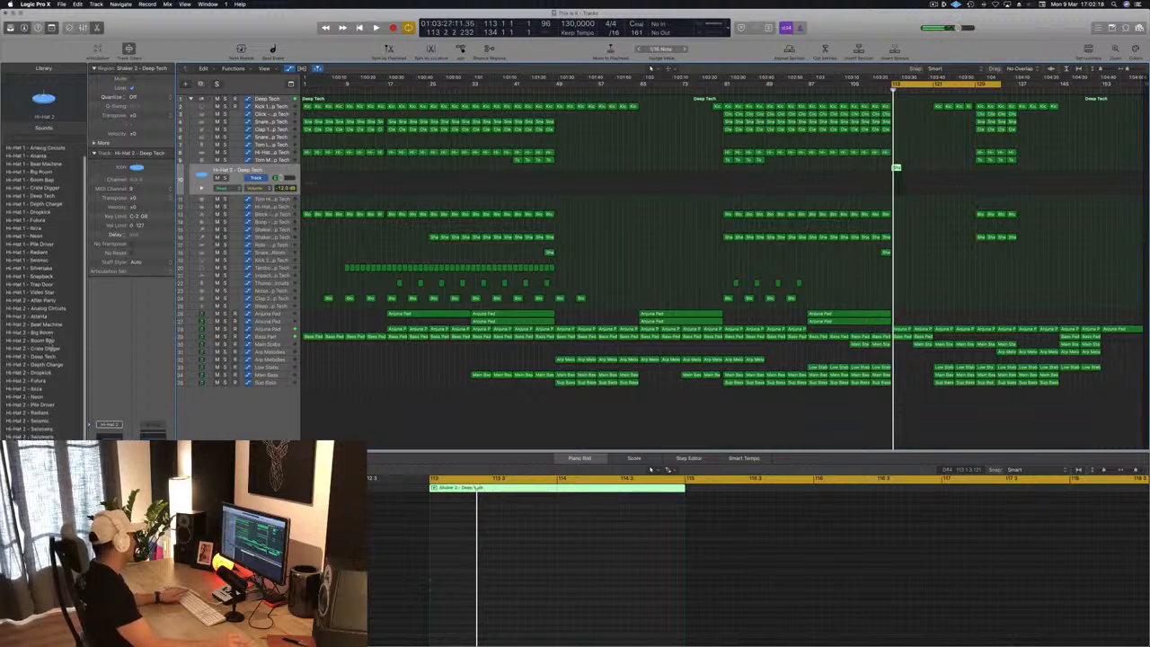
{"action": "scroll", "coordinate": [50, 347], "scroll_direction": "down", "scroll_amount": 2}
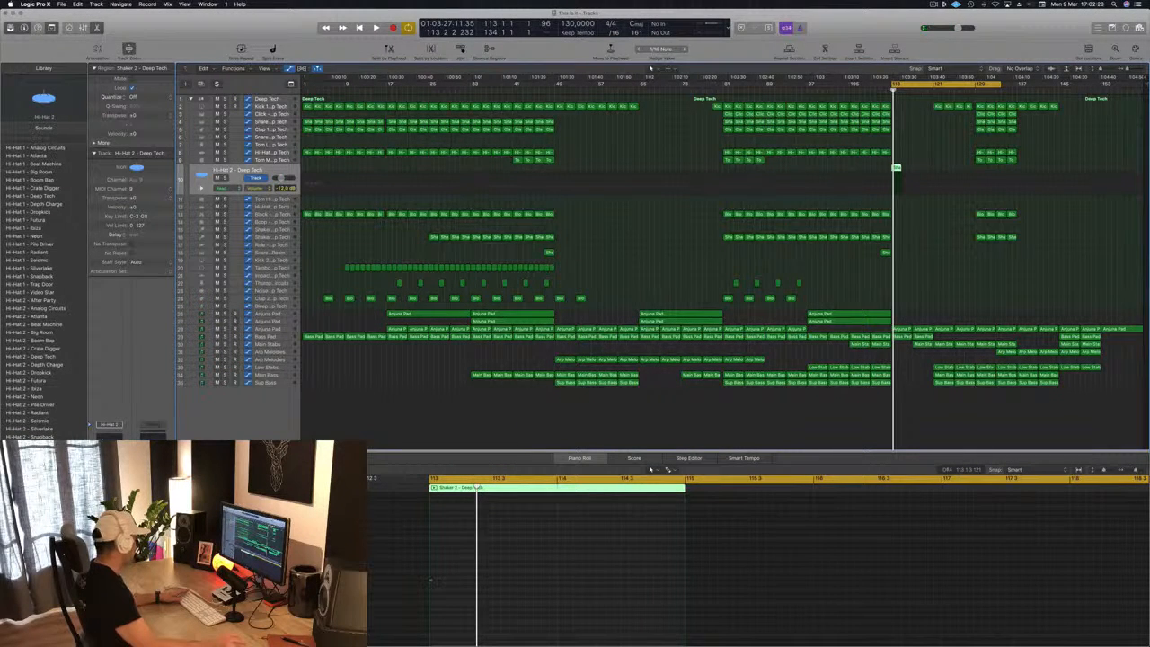
{"action": "left_click", "coordinate": [8, 128]}
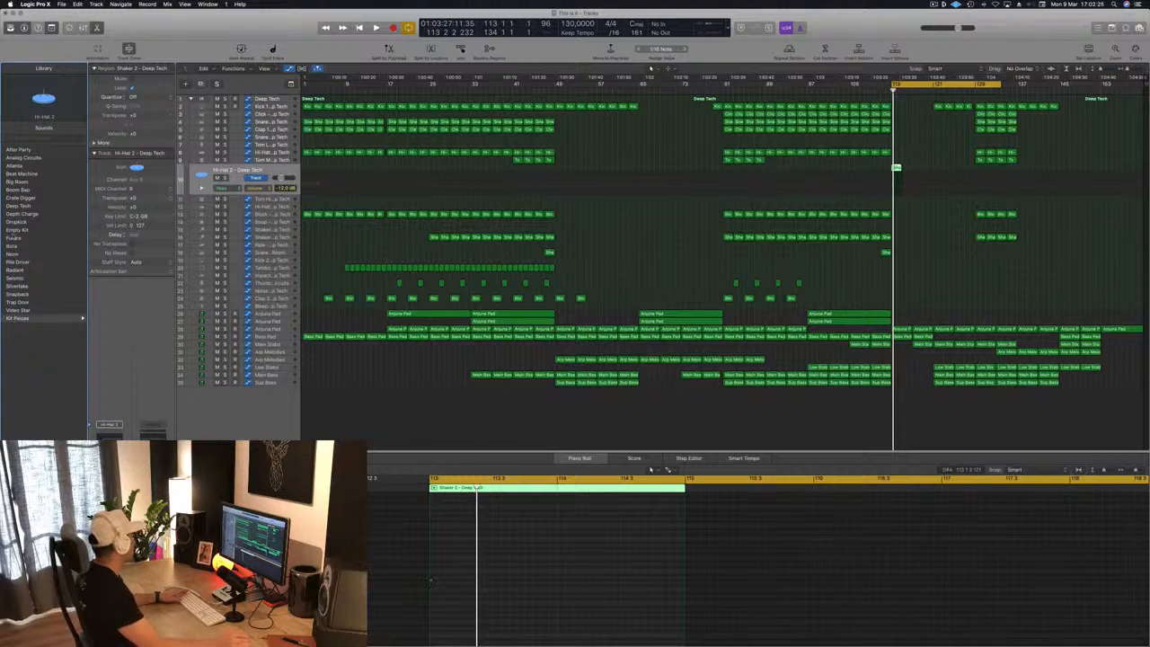
{"action": "left_click", "coordinate": [30, 318]}
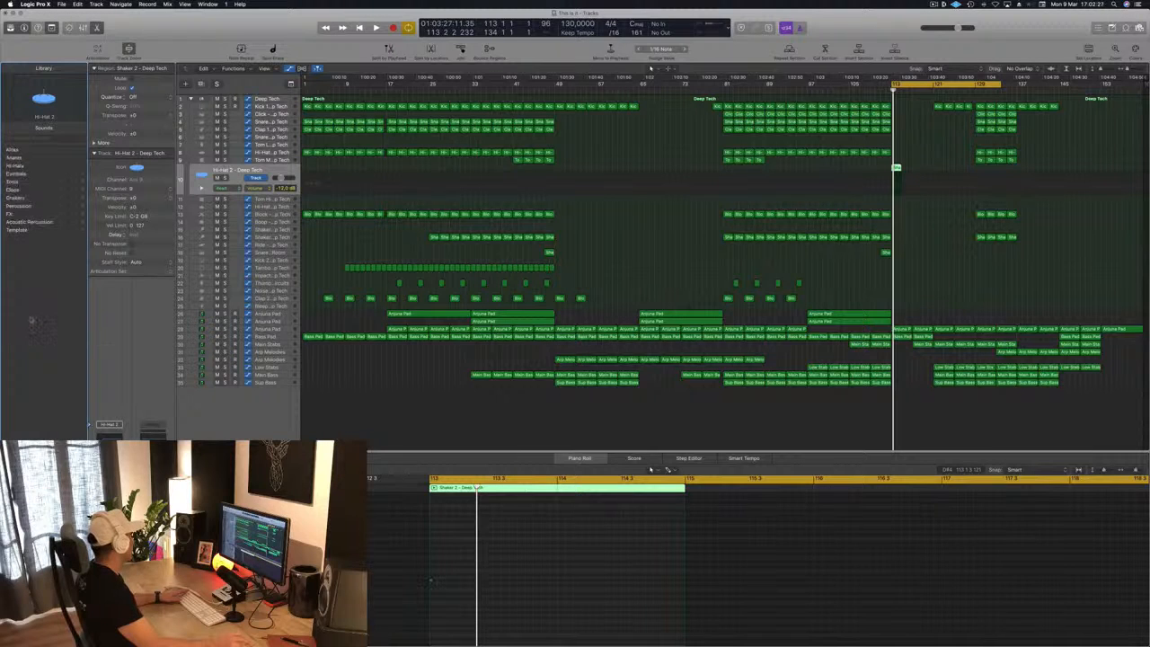
{"action": "left_click", "coordinate": [16, 175]}
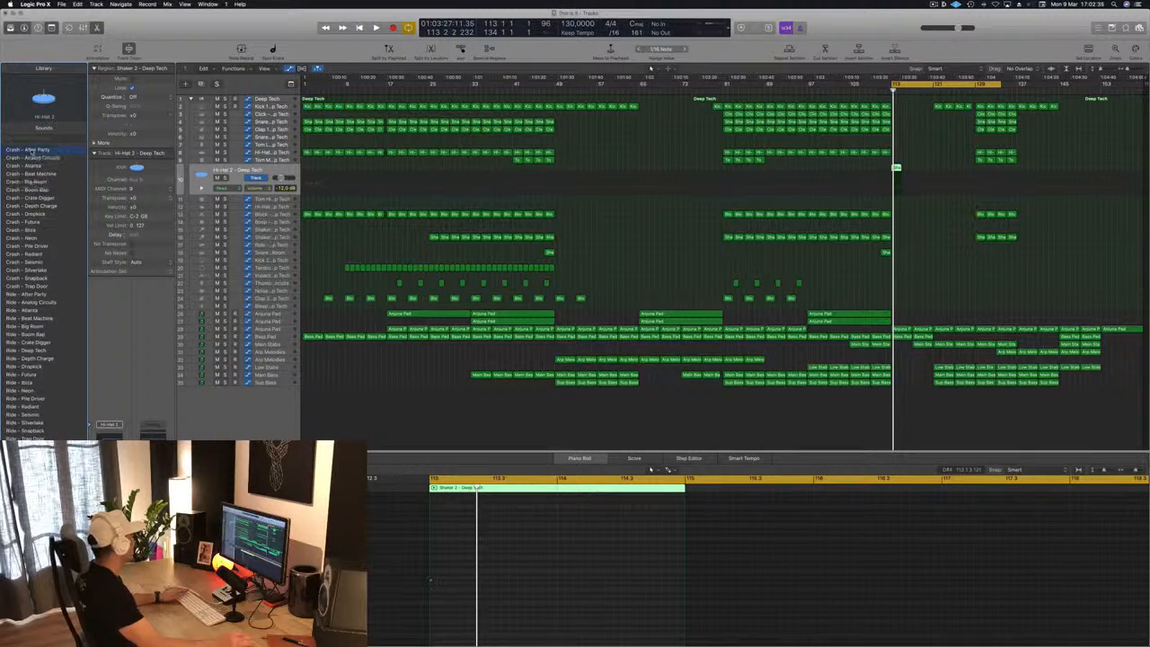
{"action": "left_click", "coordinate": [28, 150]}
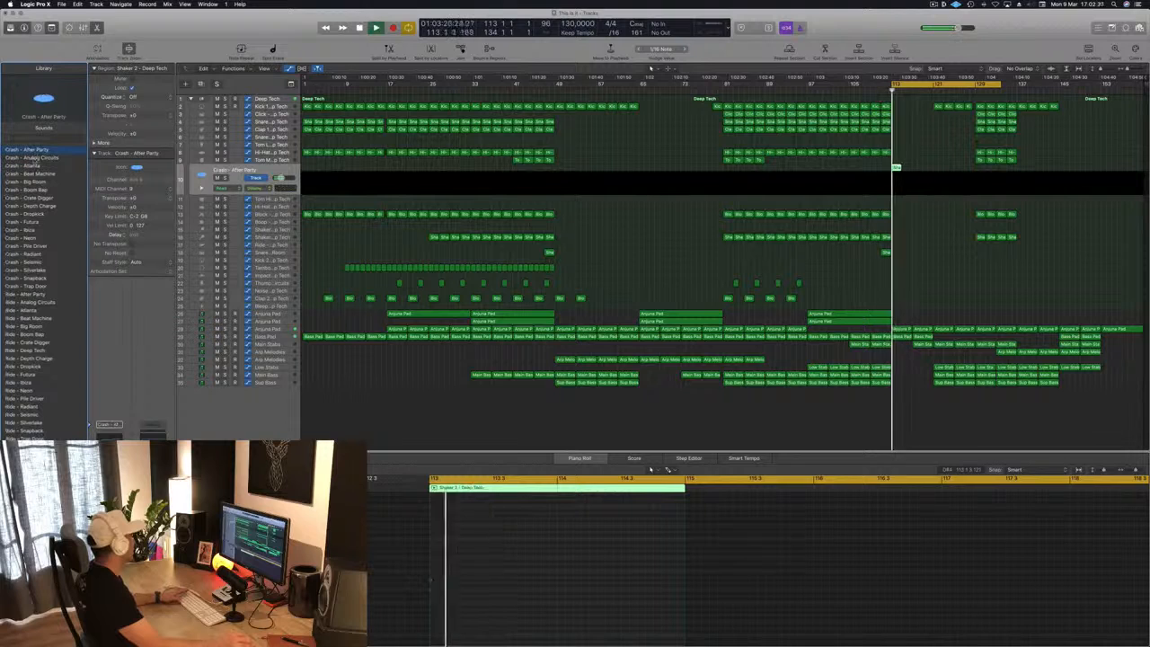
{"action": "left_click", "coordinate": [34, 158]}
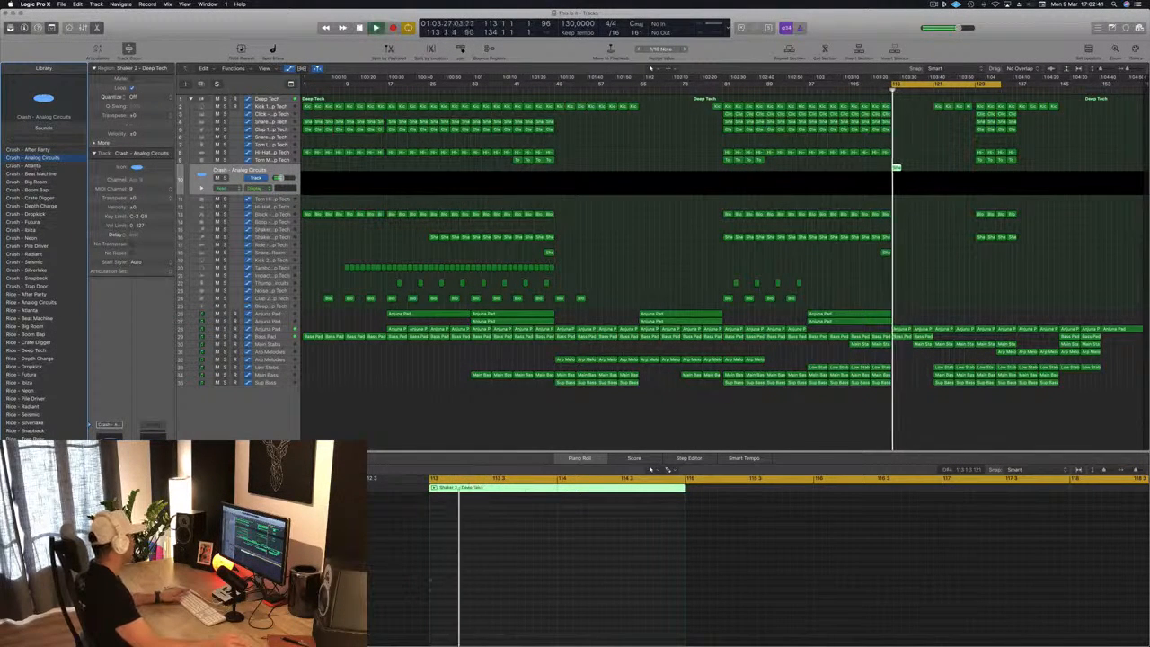
{"action": "key", "text": "space"}
{"action": "key", "text": "space"}
{"action": "key", "text": "space"}
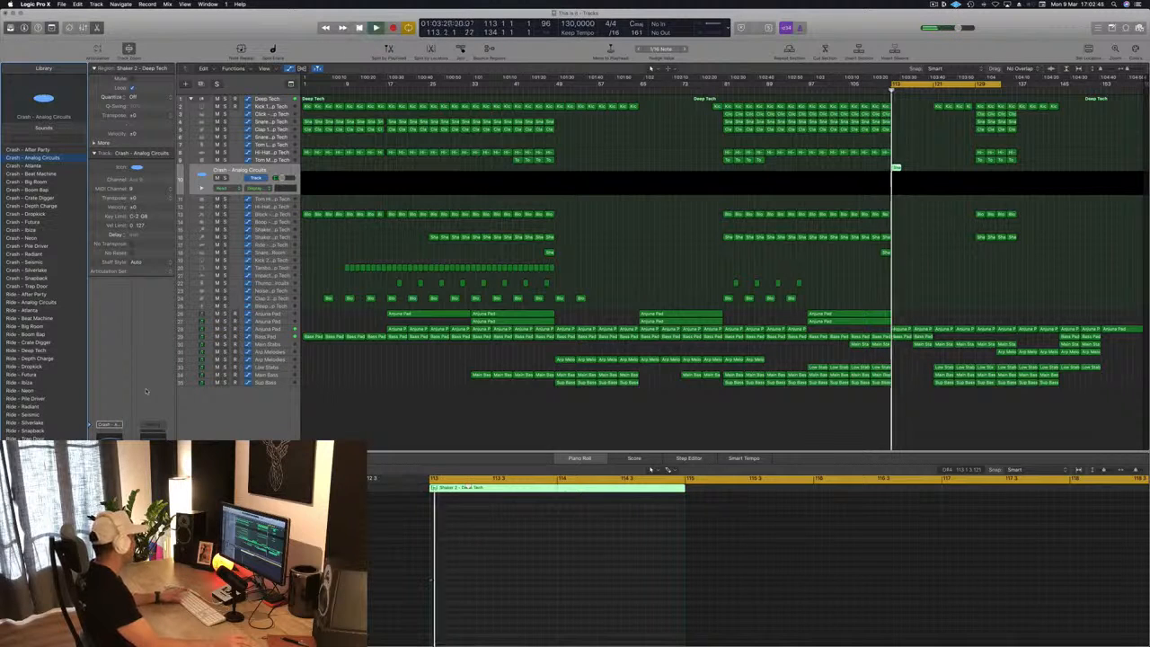
{"action": "left_click", "coordinate": [973, 275]}
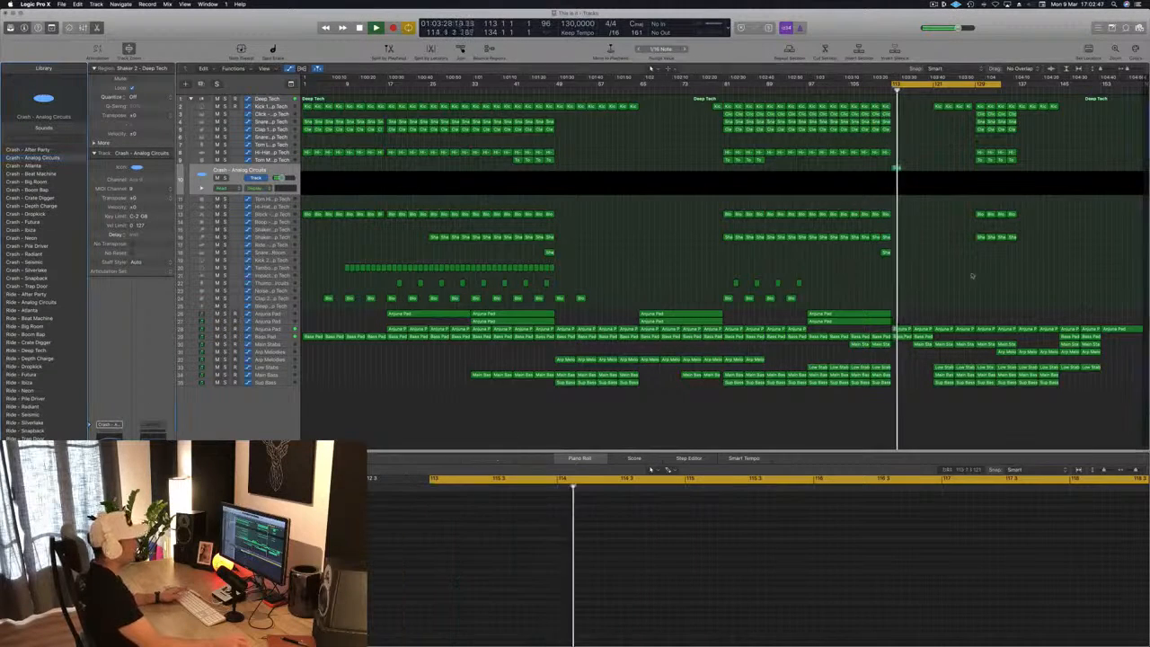
{"action": "key", "text": "space"}
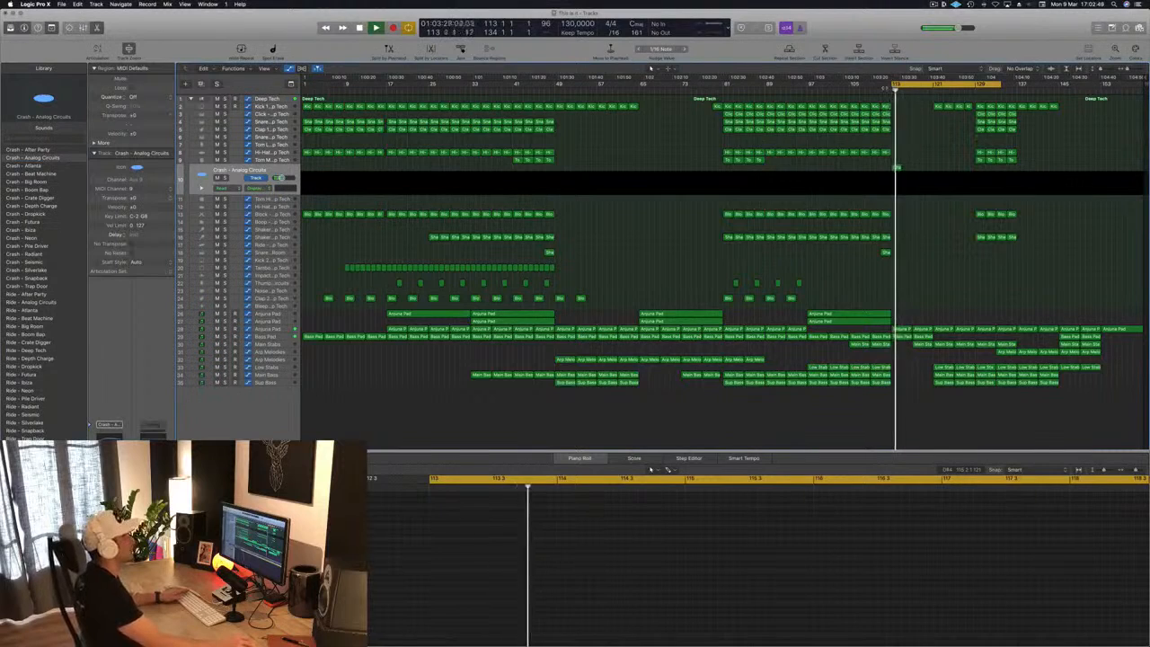
{"action": "left_click", "coordinate": [878, 93]}
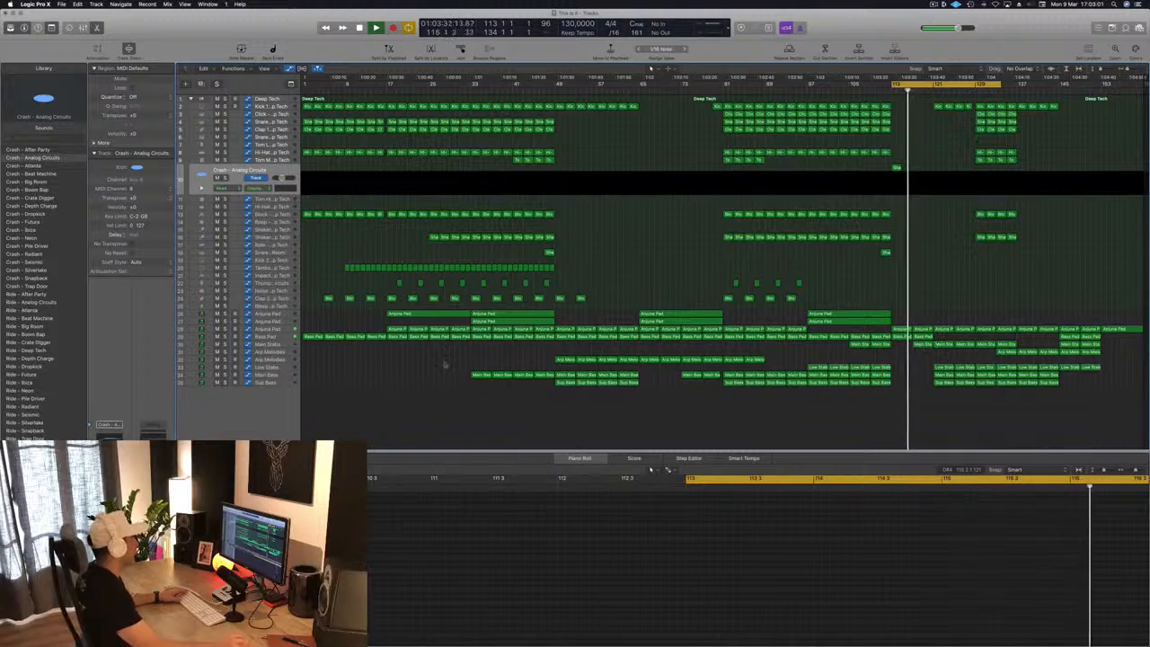
Copy the Main Stabs region at bar 105 with its automation to bar 113 and play it back.
{"action": "left_click", "coordinate": [270, 345]}
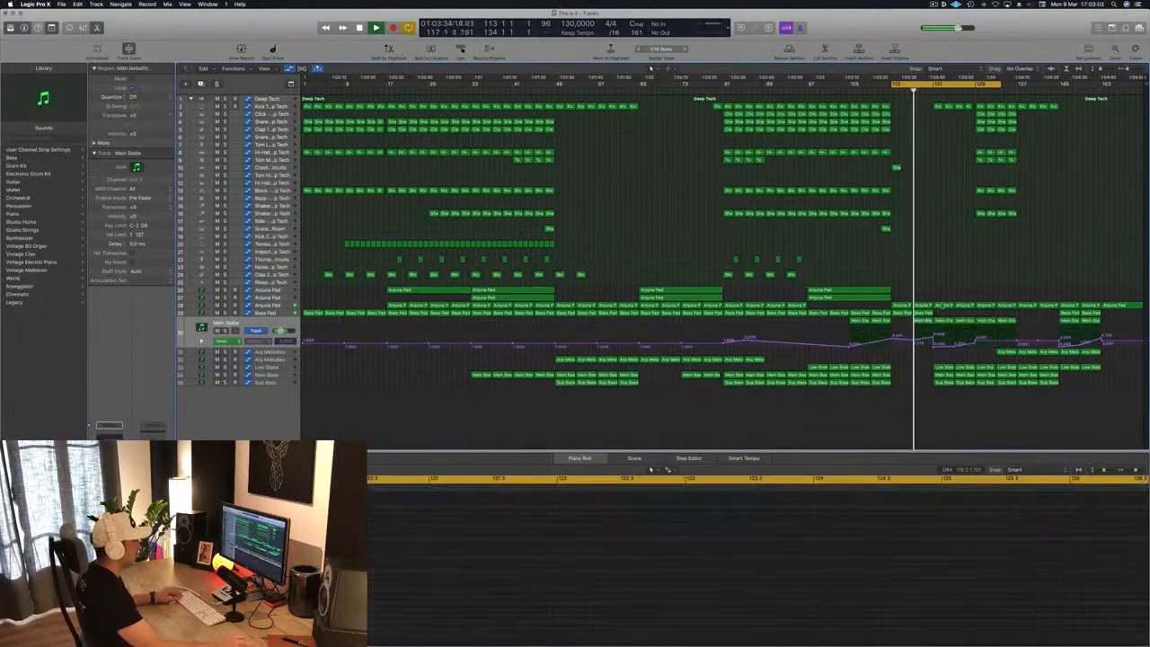
{"action": "left_click", "coordinate": [858, 322]}
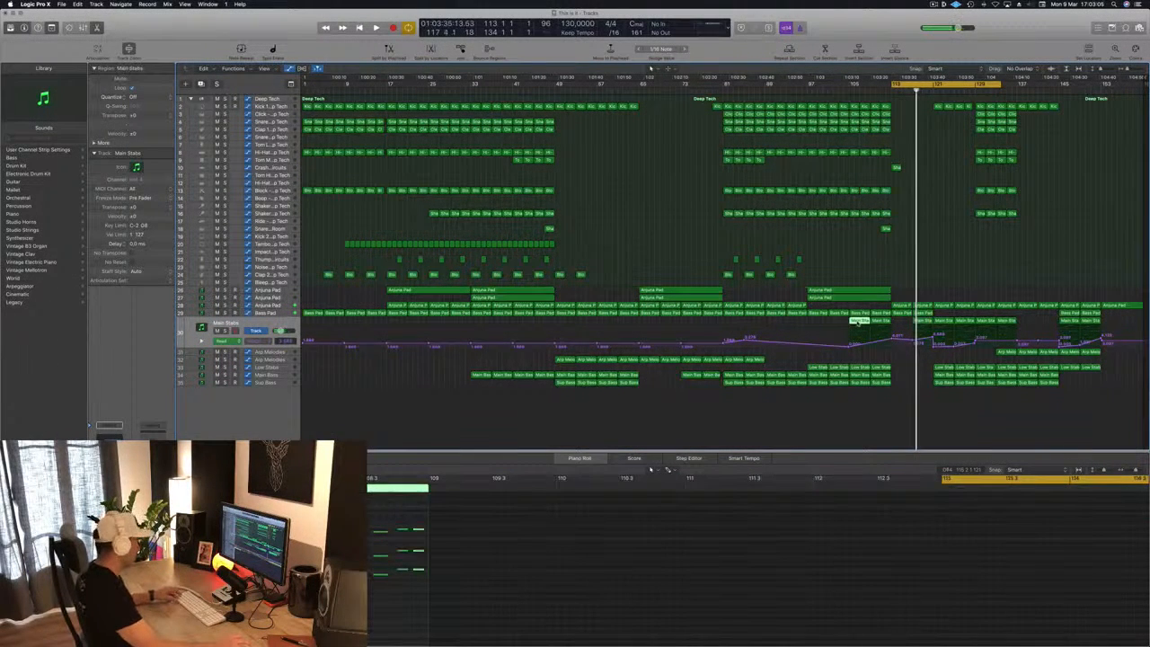
{"action": "left_click_drag", "start_coordinate": [890, 329], "coordinate": [907, 332]}
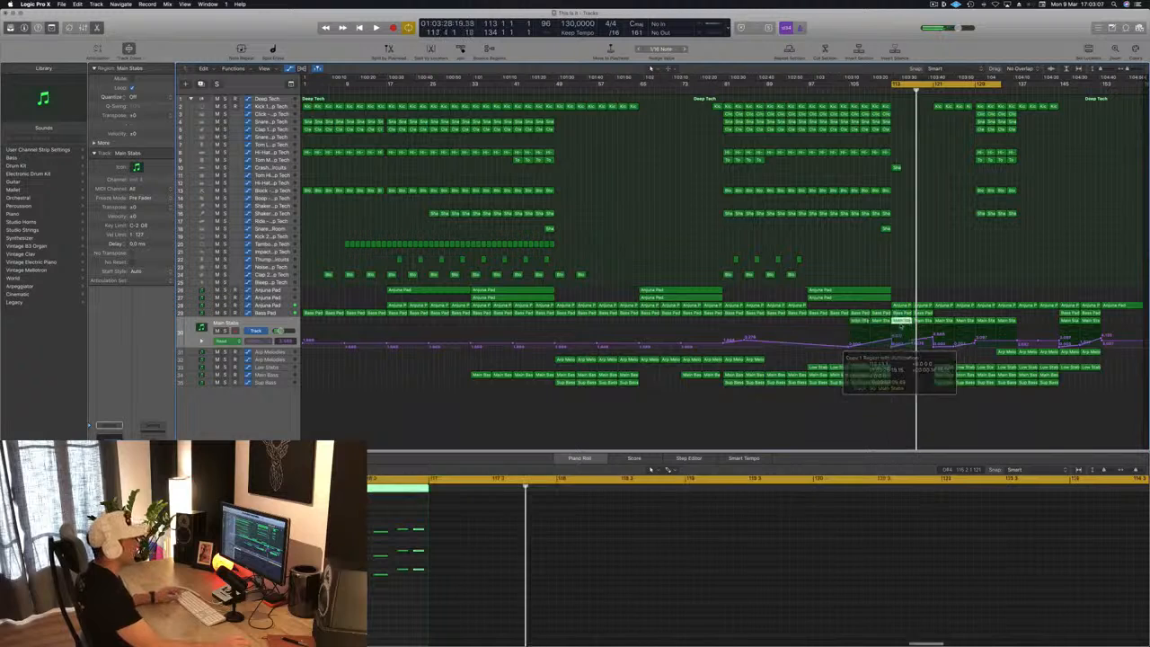
{"action": "key", "text": "space"}
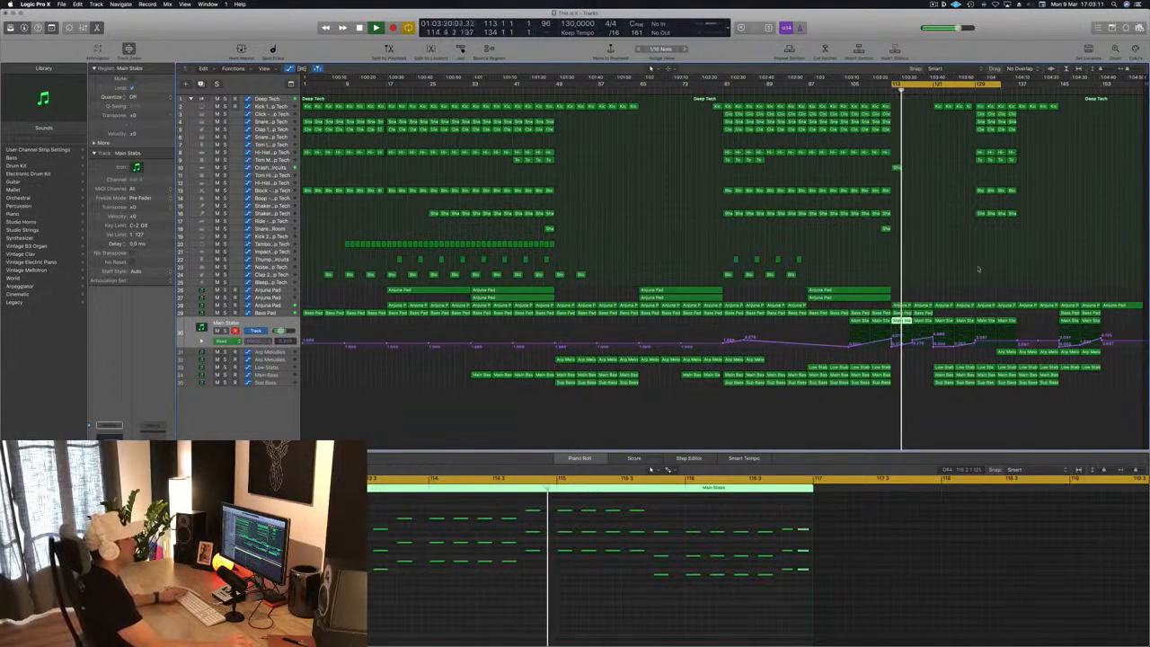
{"action": "key", "text": "space"}
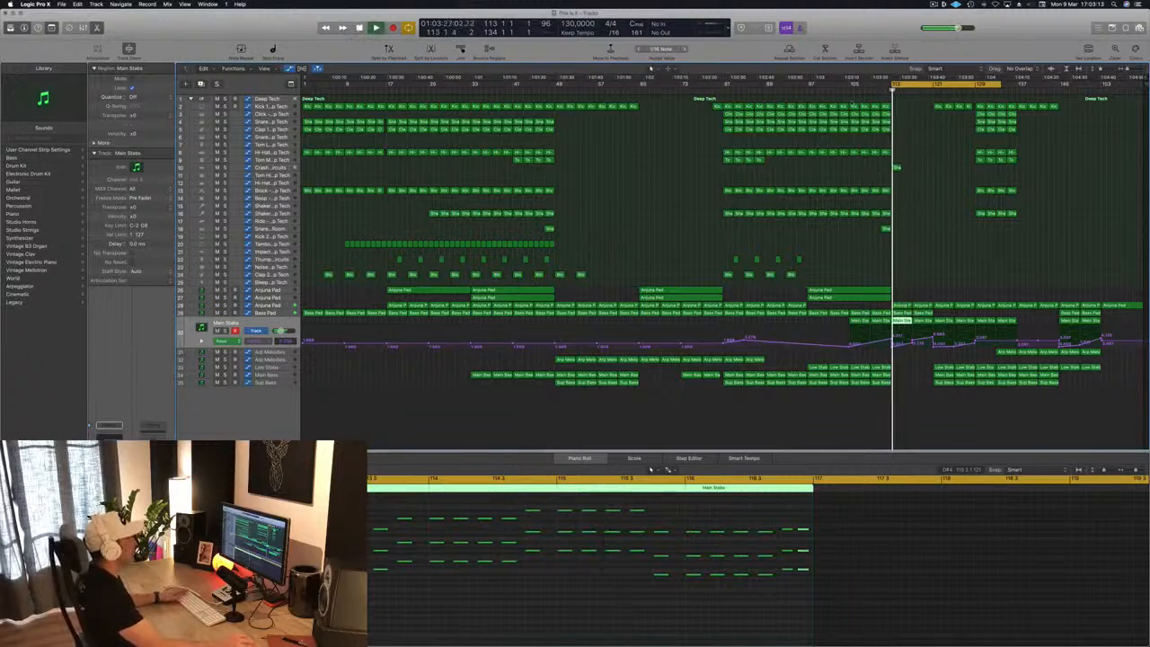
Play back the arrangement from bar 96 and save the project.
{"action": "left_click", "coordinate": [801, 90]}
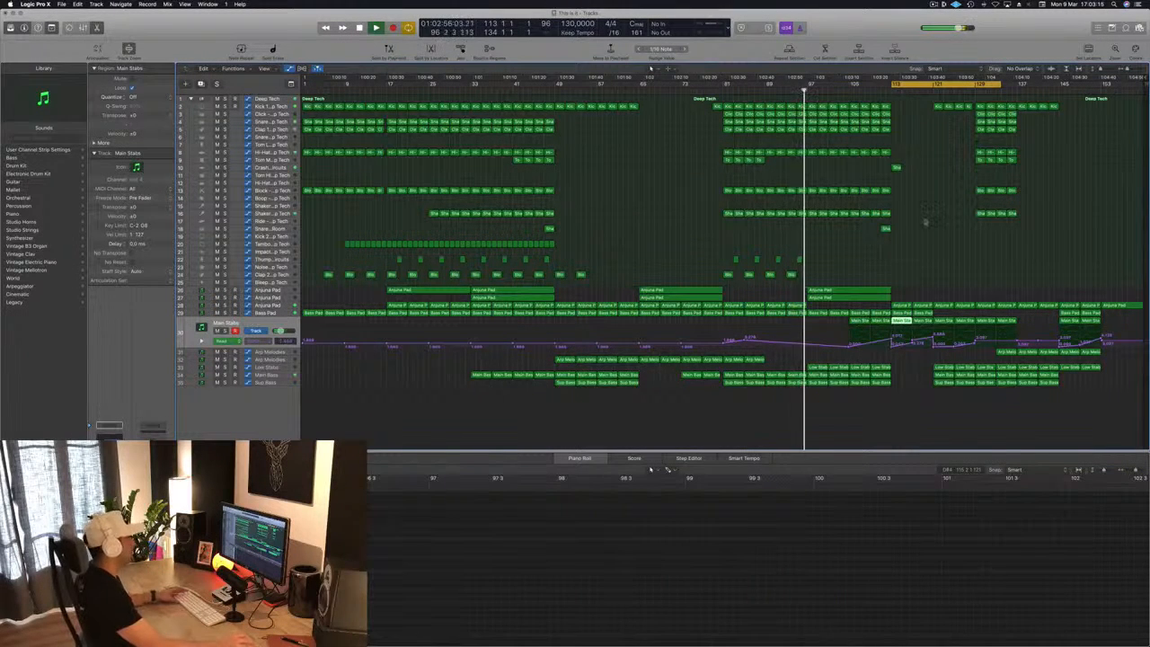
{"action": "left_click", "coordinate": [925, 240]}
{"action": "key", "text": "super+s"}
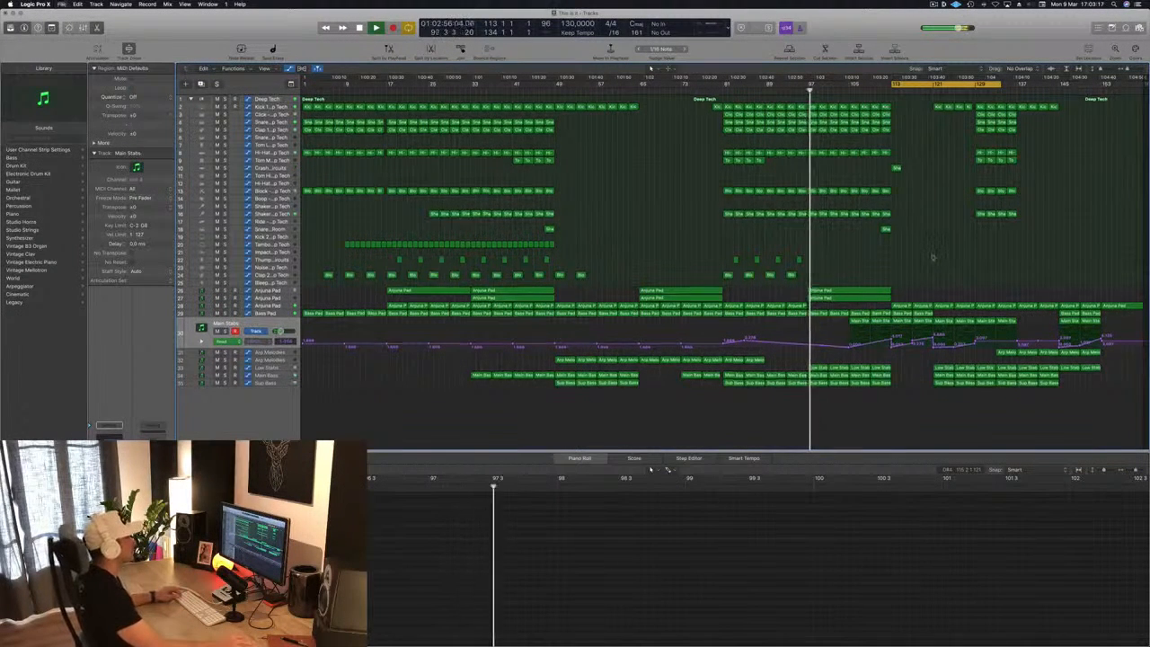
{"action": "scroll", "coordinate": [931, 255], "scroll_direction": "down", "scroll_amount": 1}
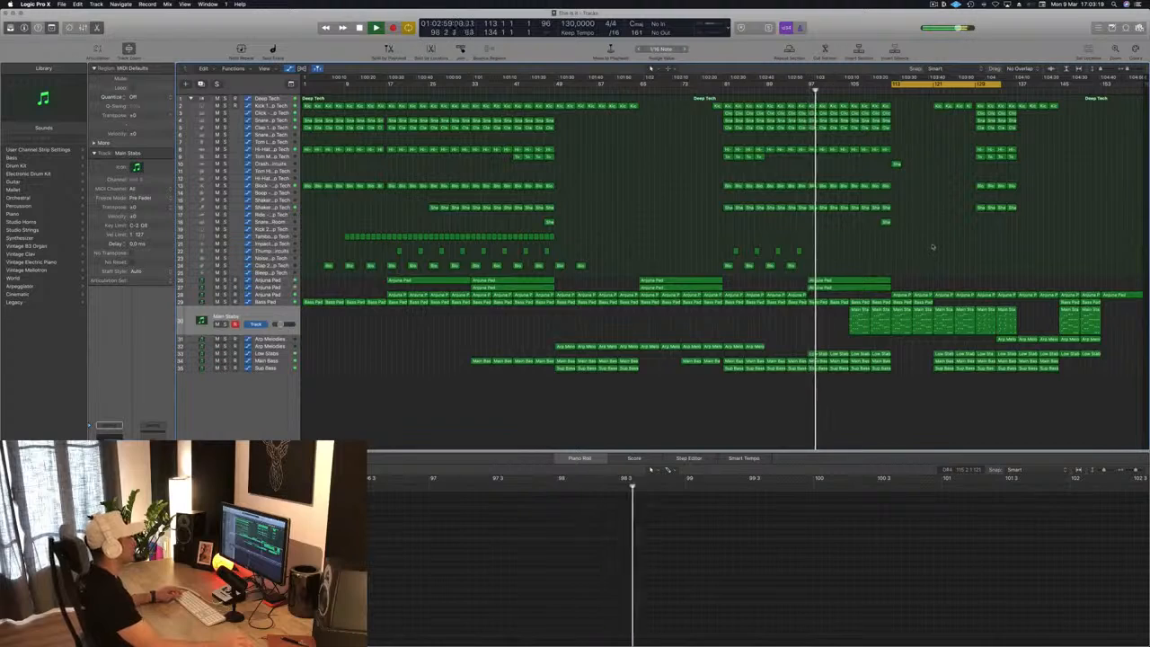
{"action": "scroll", "coordinate": [932, 247], "scroll_direction": "up", "scroll_amount": 2}
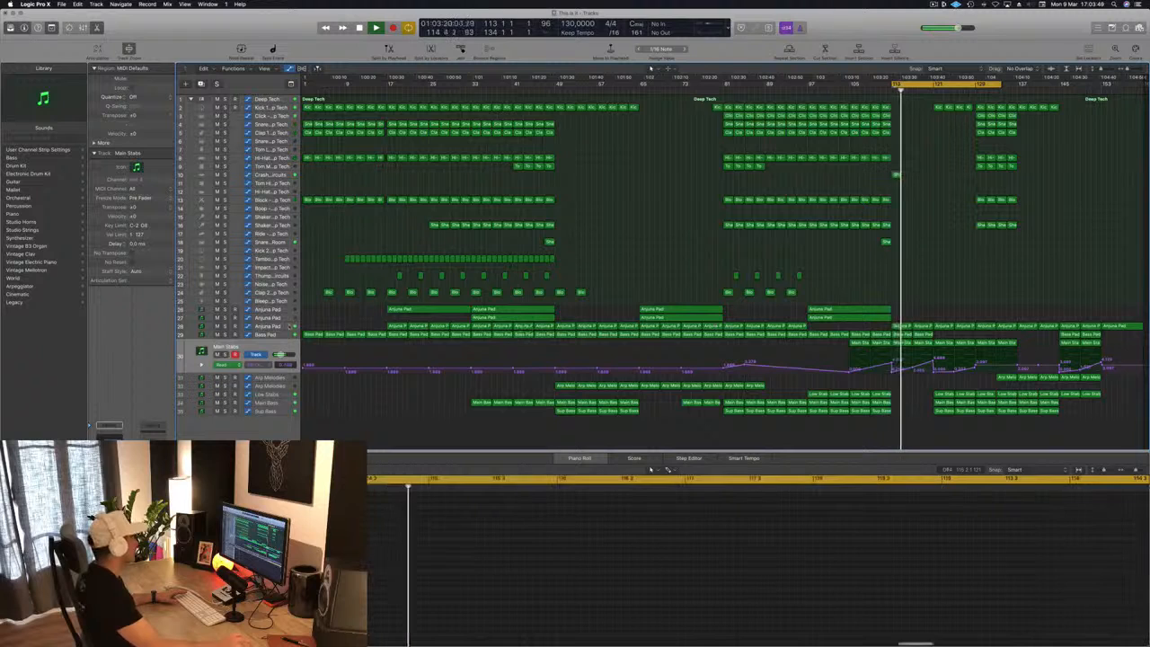
Reshape the Anjuna Pad automation from bar 113 to peak and drop sharply at bar 121, then save the project.
{"action": "left_click", "coordinate": [269, 326]}
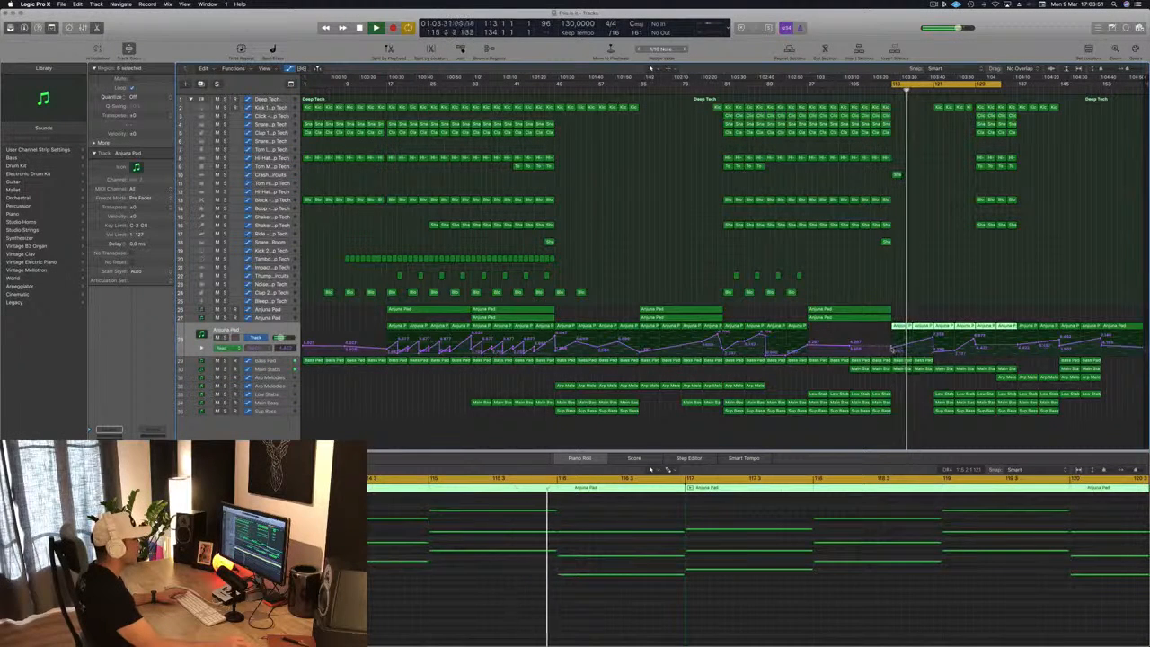
{"action": "left_click", "coordinate": [891, 353]}
{"action": "left_click_drag", "start_coordinate": [933, 338], "coordinate": [936, 366]}
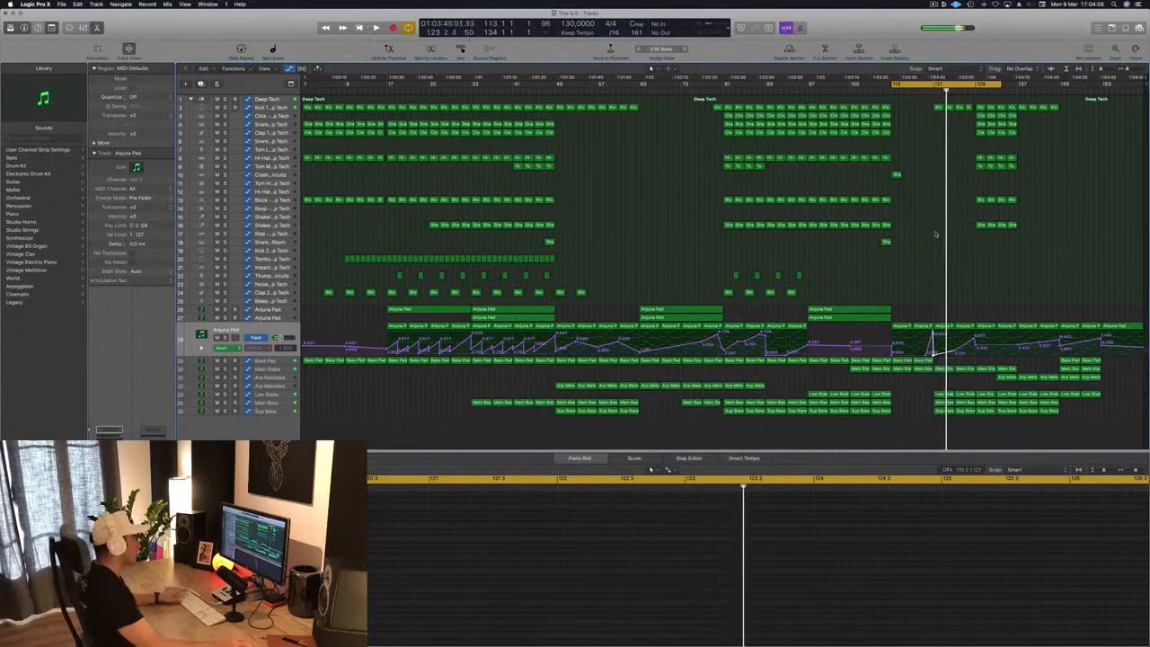
{"action": "key", "text": "space"}
{"action": "key", "text": "super+s"}
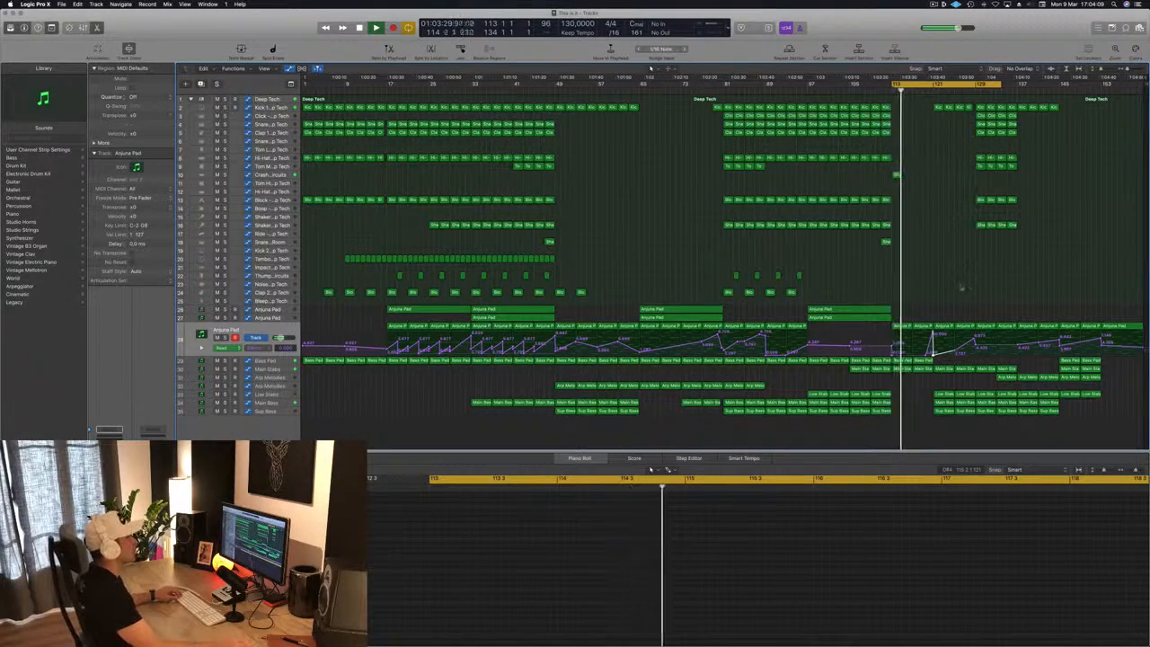
{"action": "key", "text": "super+Right"}
{"action": "key", "text": "super+Right"}
{"action": "key", "text": "super+Right"}
{"action": "key", "text": "super+Right"}
{"action": "scroll", "coordinate": [959, 288], "scroll_direction": "left", "scroll_amount": 3}
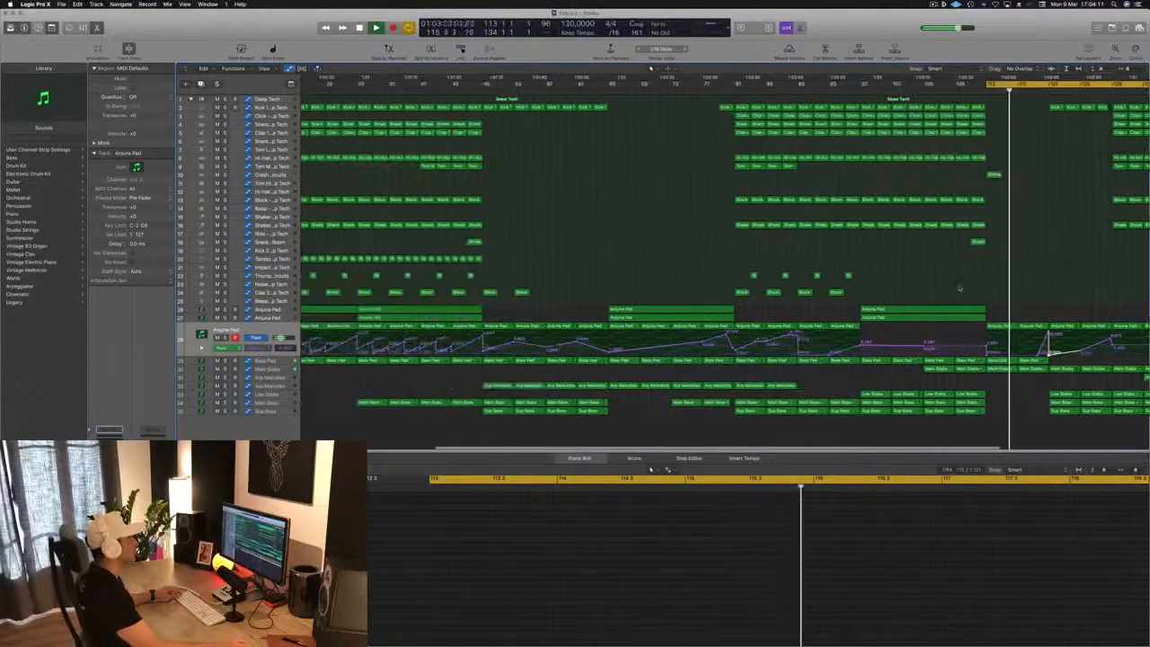
Play back the breakdown from bar 113 and examine the regions that follow it across the whole arrangement.
{"action": "scroll", "coordinate": [959, 289], "scroll_direction": "left", "scroll_amount": 3}
{"action": "key", "text": "super+Right"}
{"action": "key", "text": "super+Right"}
{"action": "key", "text": "super+Right"}
{"action": "key", "text": "super+Right"}
{"action": "key", "text": "super+Left"}
{"action": "key", "text": "super+Left"}
{"action": "key", "text": "super+Left"}
{"action": "key", "text": "super+Left"}
{"action": "key", "text": "super+Left"}
{"action": "key", "text": "super+Left"}
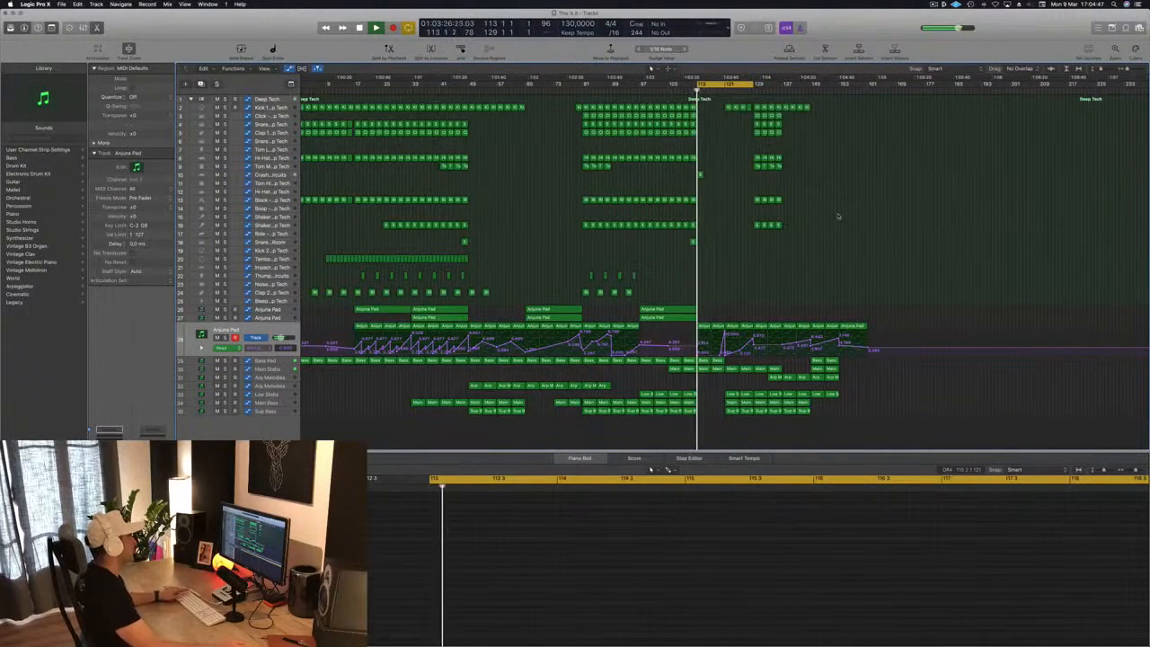
{"action": "key", "text": "super+Right"}
{"action": "scroll", "coordinate": [713, 306], "scroll_direction": "up", "scroll_amount": 6}
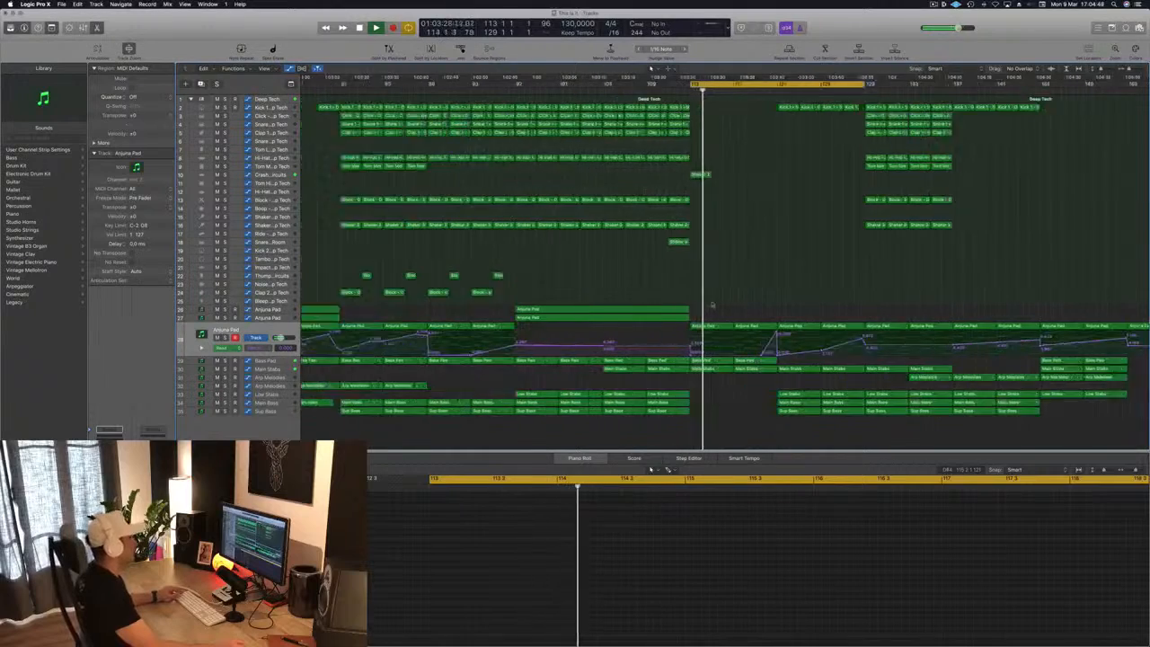
{"action": "scroll", "coordinate": [799, 279], "scroll_direction": "down", "scroll_amount": 5}
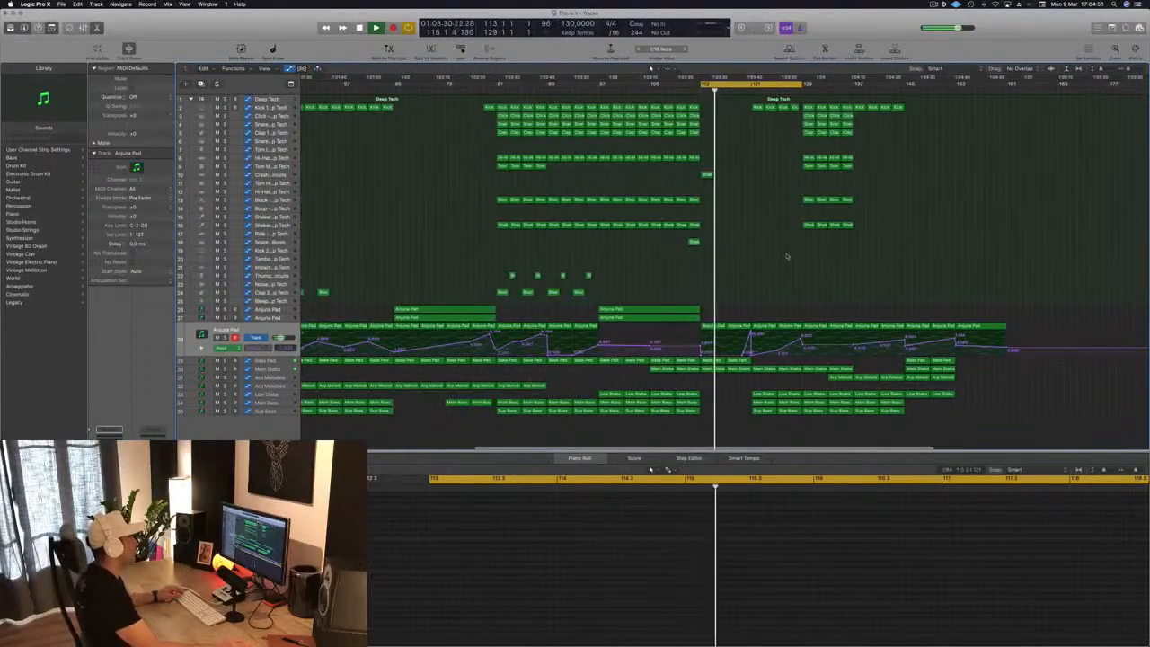
Copy the two long Anjuna Pad regions on tracks 26 and 27 from bar 97 to bar 121.
{"action": "left_click", "coordinate": [653, 313]}
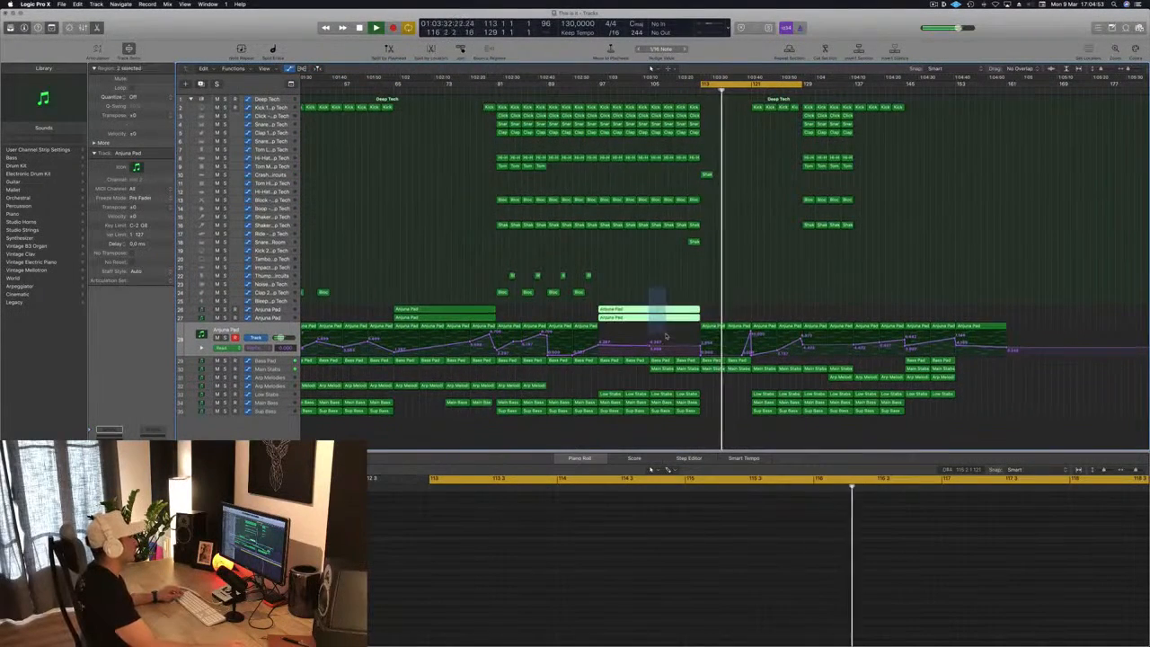
{"action": "left_click_drag", "start_coordinate": [652, 312], "coordinate": [805, 314]}
{"action": "scroll", "coordinate": [809, 286], "scroll_direction": "up", "scroll_amount": 3}
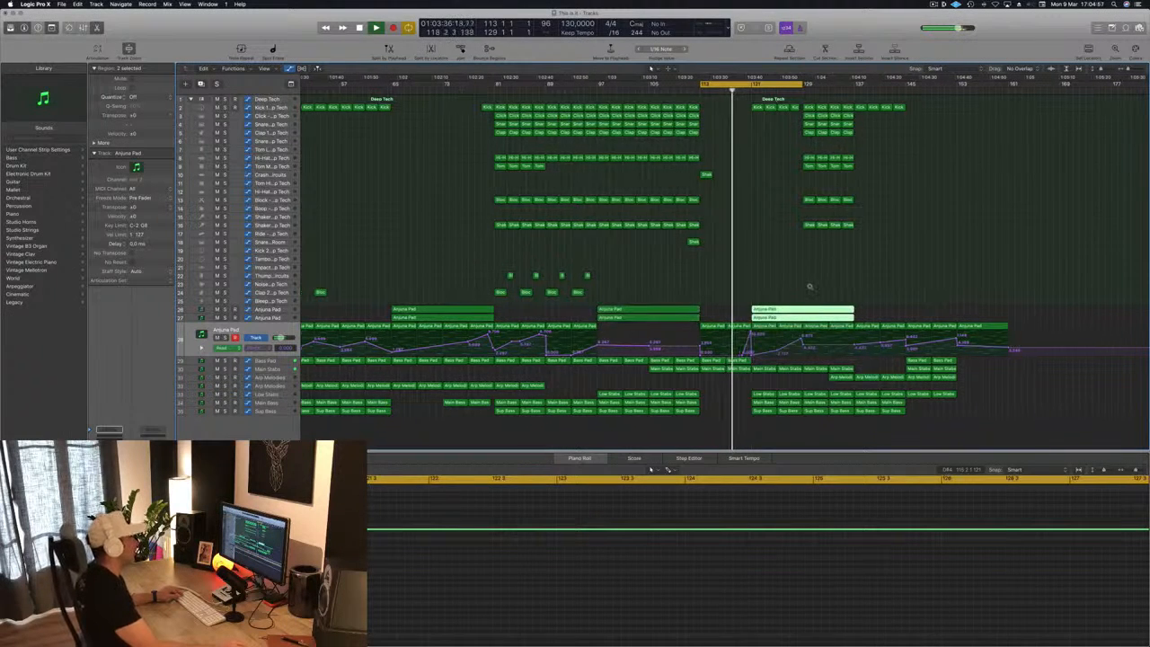
{"action": "scroll", "coordinate": [810, 285], "scroll_direction": "down", "scroll_amount": 3}
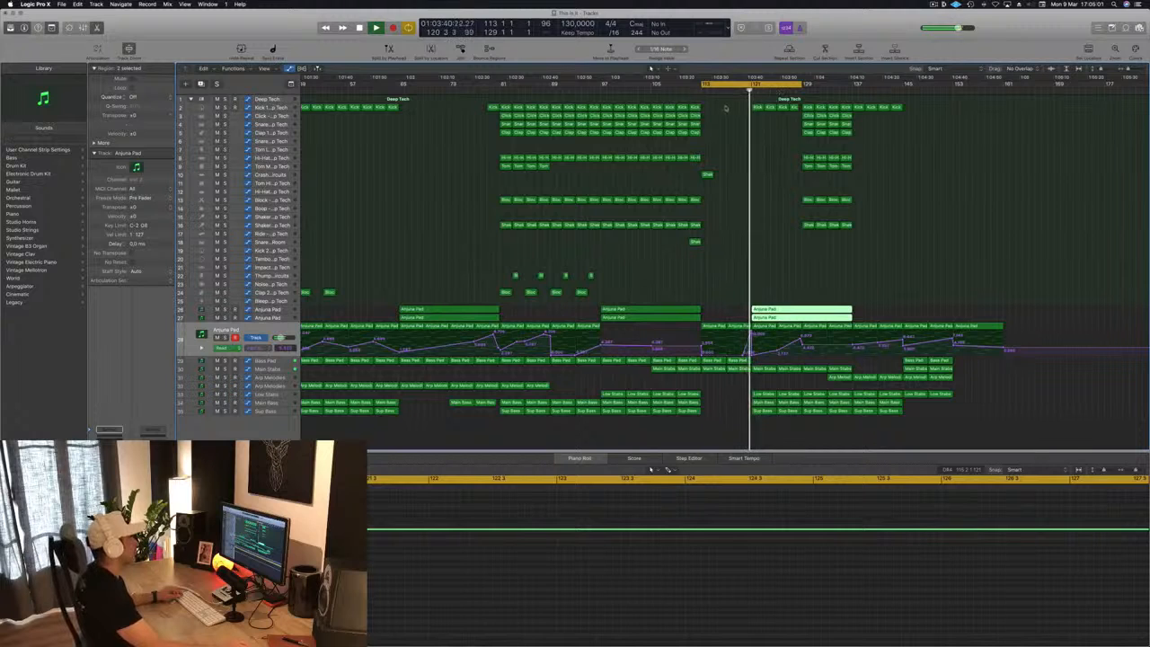
Delete the Kick 1 regions from bar 121 to 129 and the Low Stabs, Main Bass and Sub Bass regions from bar 121 to 133.
{"action": "left_click_drag", "start_coordinate": [725, 108], "coordinate": [807, 115]}
{"action": "key", "text": "Delete"}
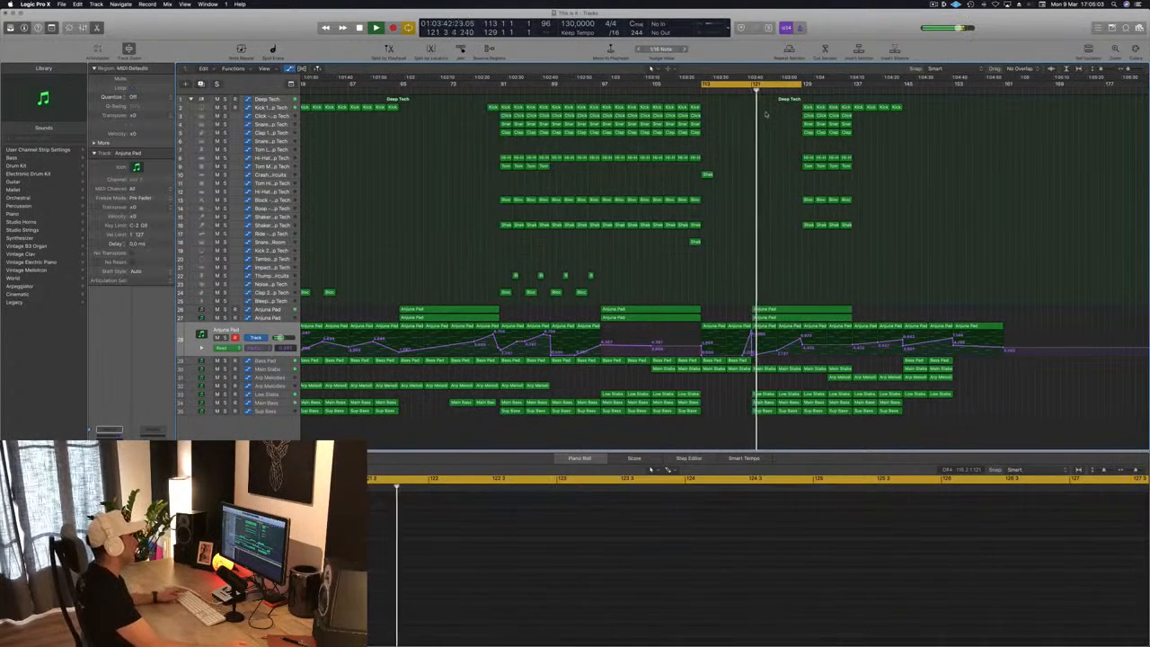
{"action": "left_click", "coordinate": [746, 90]}
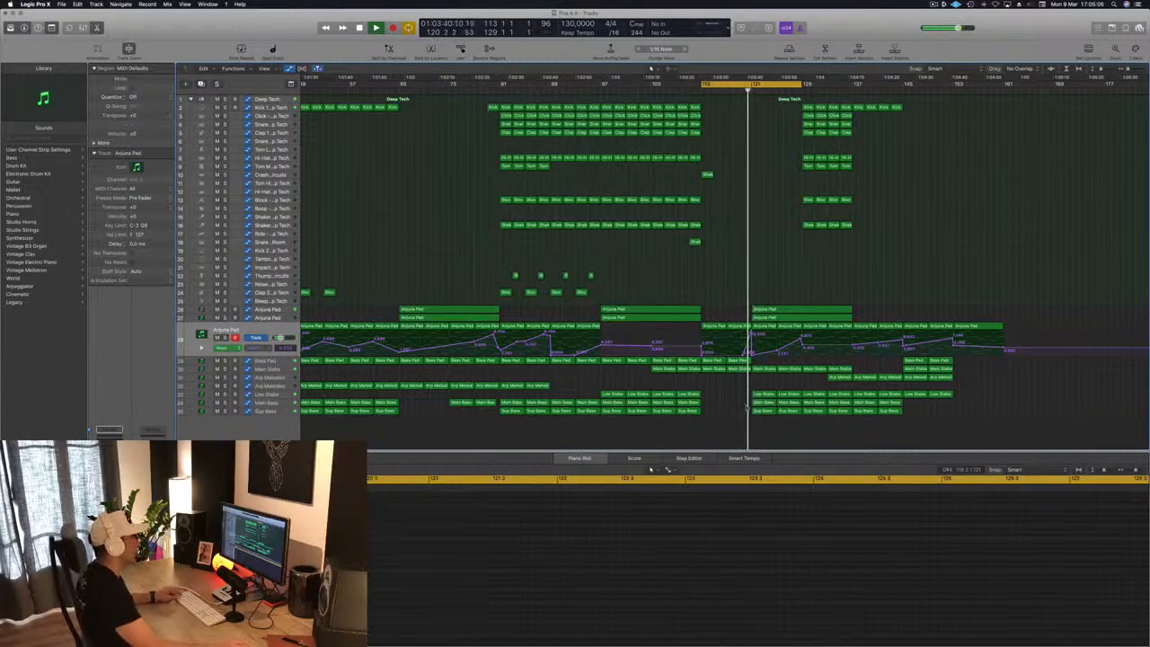
{"action": "left_click_drag", "start_coordinate": [751, 392], "coordinate": [814, 409]}
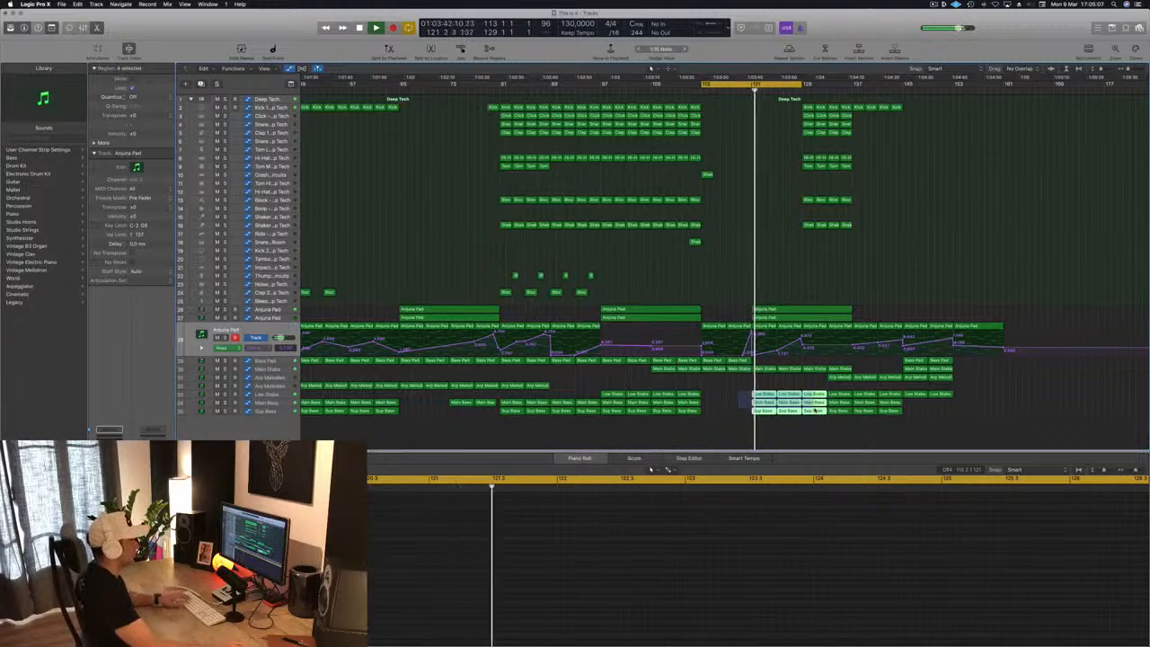
{"action": "key", "text": "Delete"}
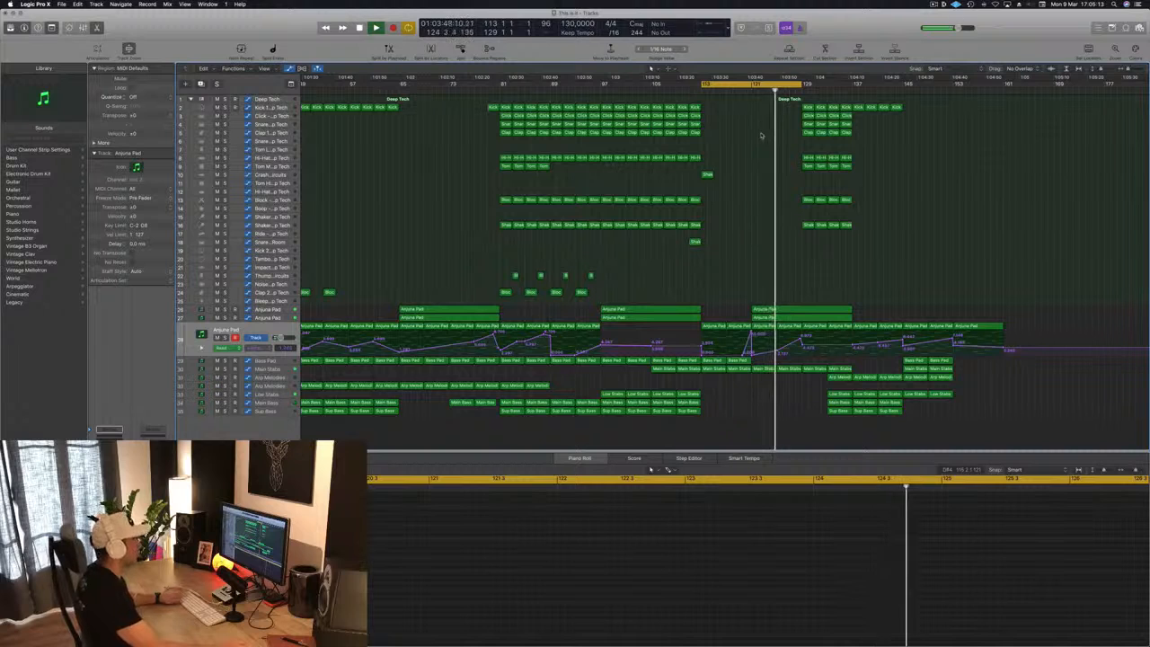
Restart playback from bar 113 and save the project.
{"action": "key", "text": "space"}
{"action": "key", "text": "space"}
{"action": "key", "text": "super+s"}
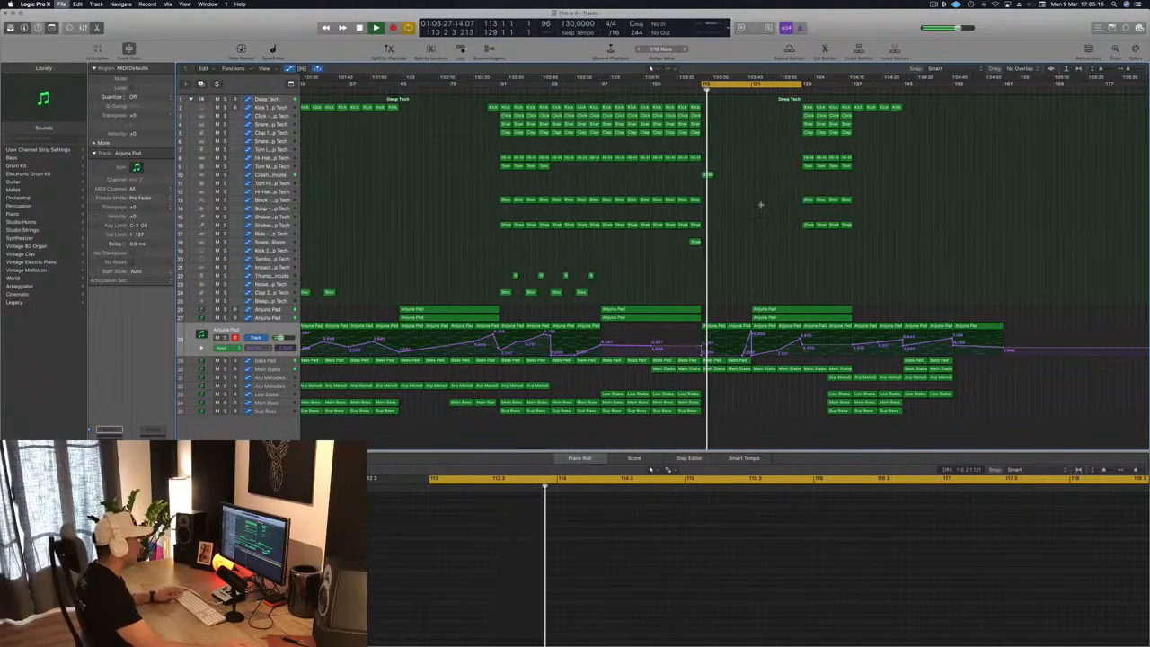
Copy the crash region at bar 113 to bar 121 on the same track.
{"action": "key", "text": "super+Left"}
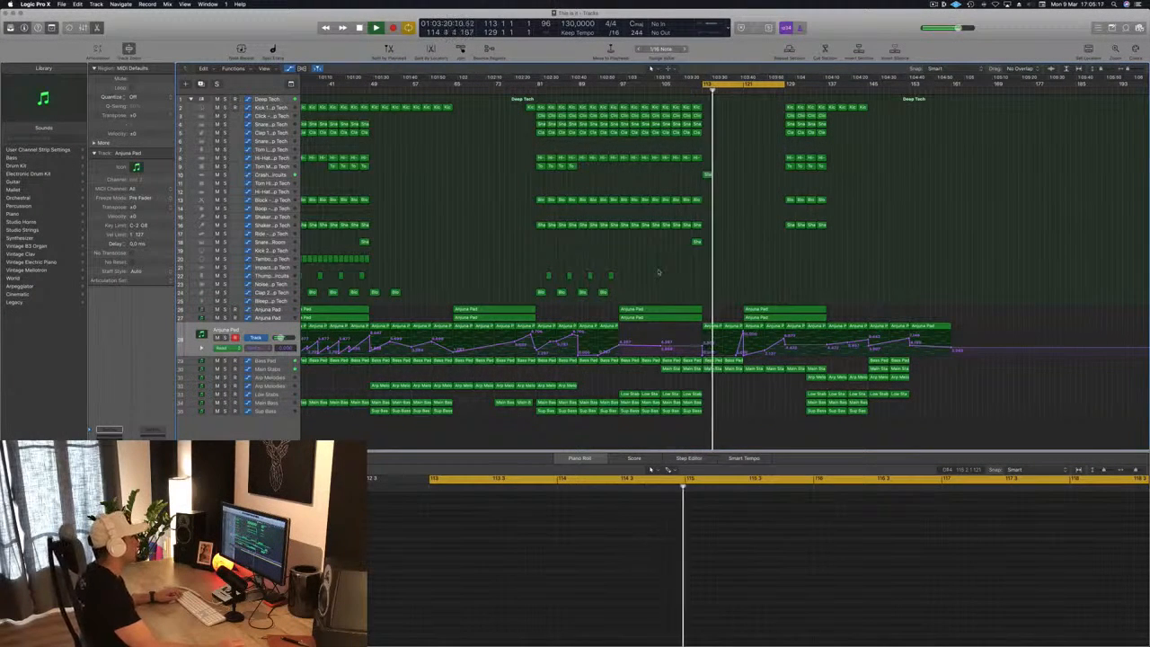
{"action": "left_click", "coordinate": [706, 174]}
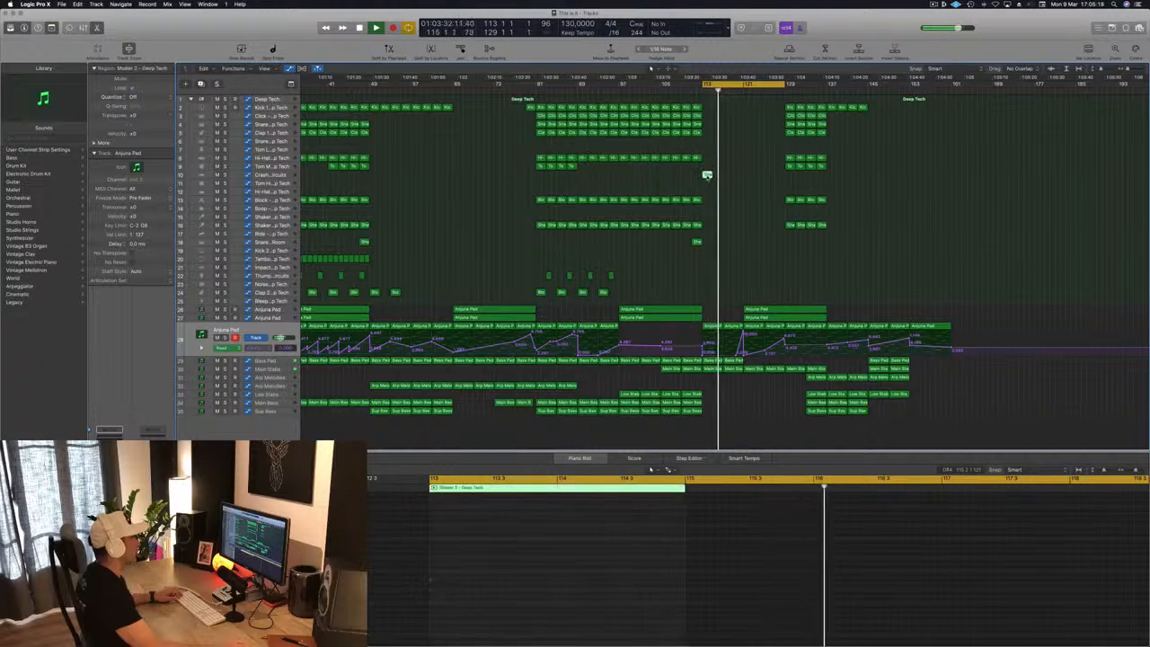
{"action": "left_click_drag", "start_coordinate": [707, 175], "coordinate": [748, 176]}
{"action": "key", "text": "super+Left"}
{"action": "scroll", "coordinate": [788, 255], "scroll_direction": "up", "scroll_amount": 6}
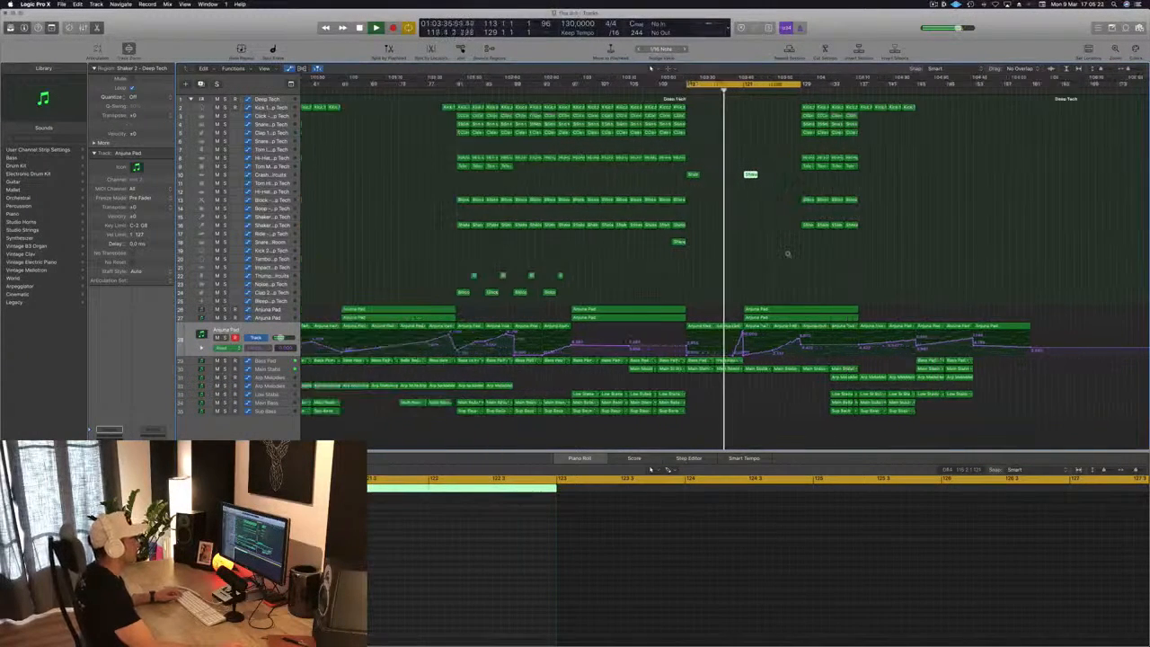
{"action": "scroll", "coordinate": [789, 255], "scroll_direction": "down", "scroll_amount": 2}
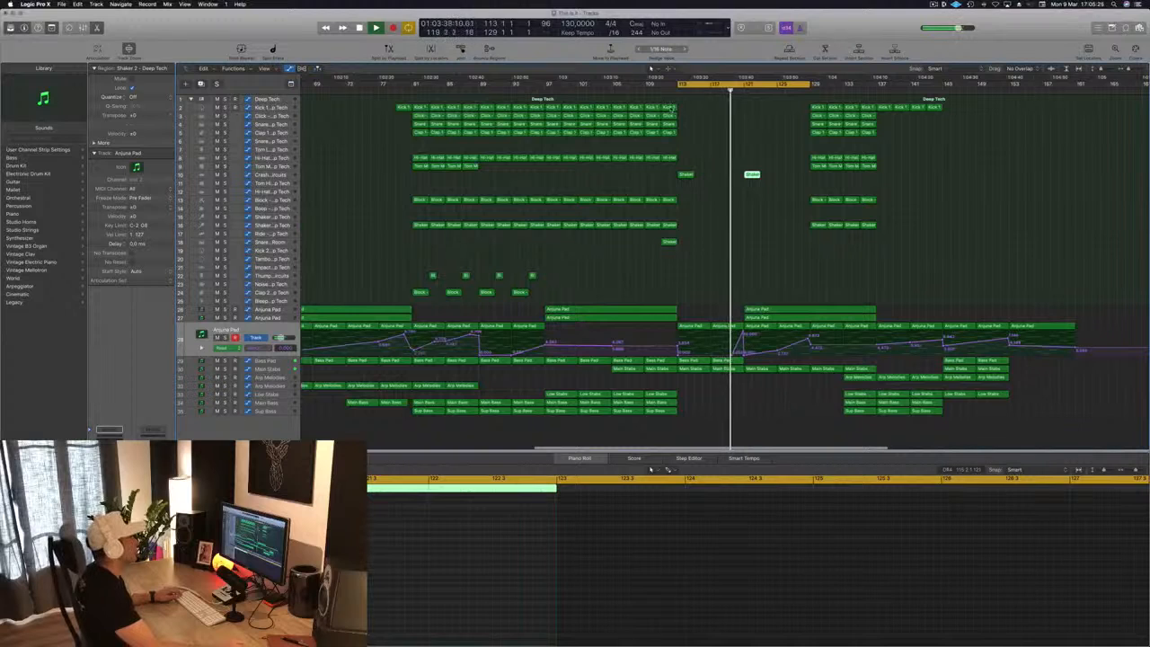
Copy the Kick 1 region at bar 111 to bar 121 and delete all its notes except the first.
{"action": "left_click_drag", "start_coordinate": [671, 108], "coordinate": [752, 108]}
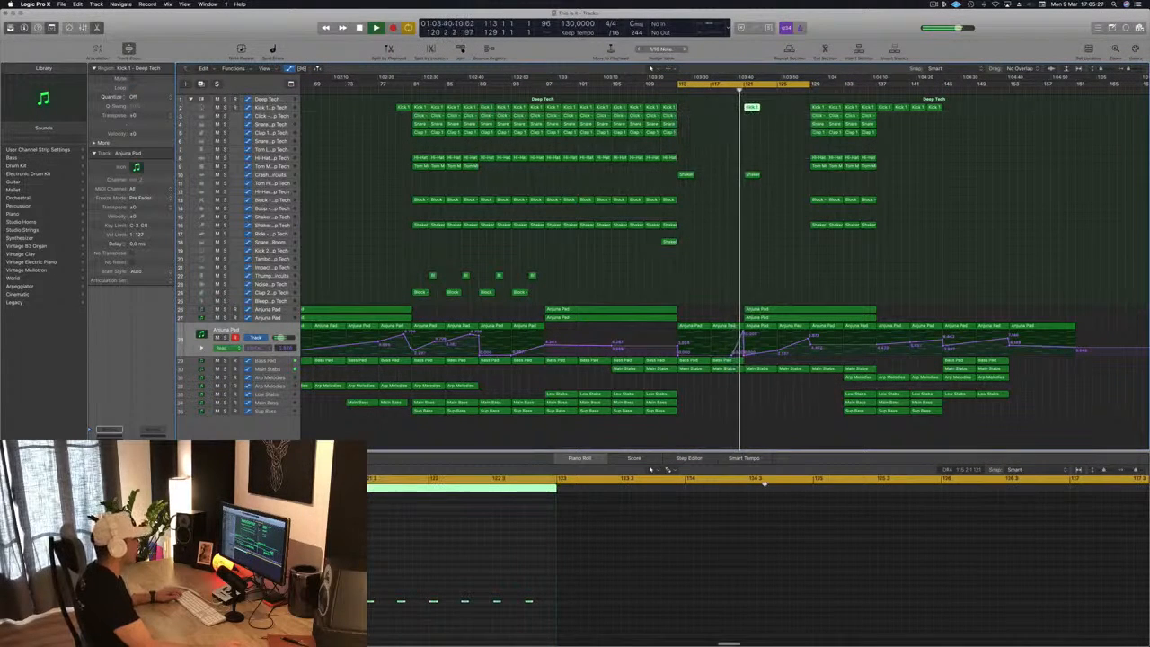
{"action": "scroll", "coordinate": [370, 580], "scroll_direction": "left", "scroll_amount": 3}
{"action": "left_click_drag", "start_coordinate": [374, 586], "coordinate": [592, 612]}
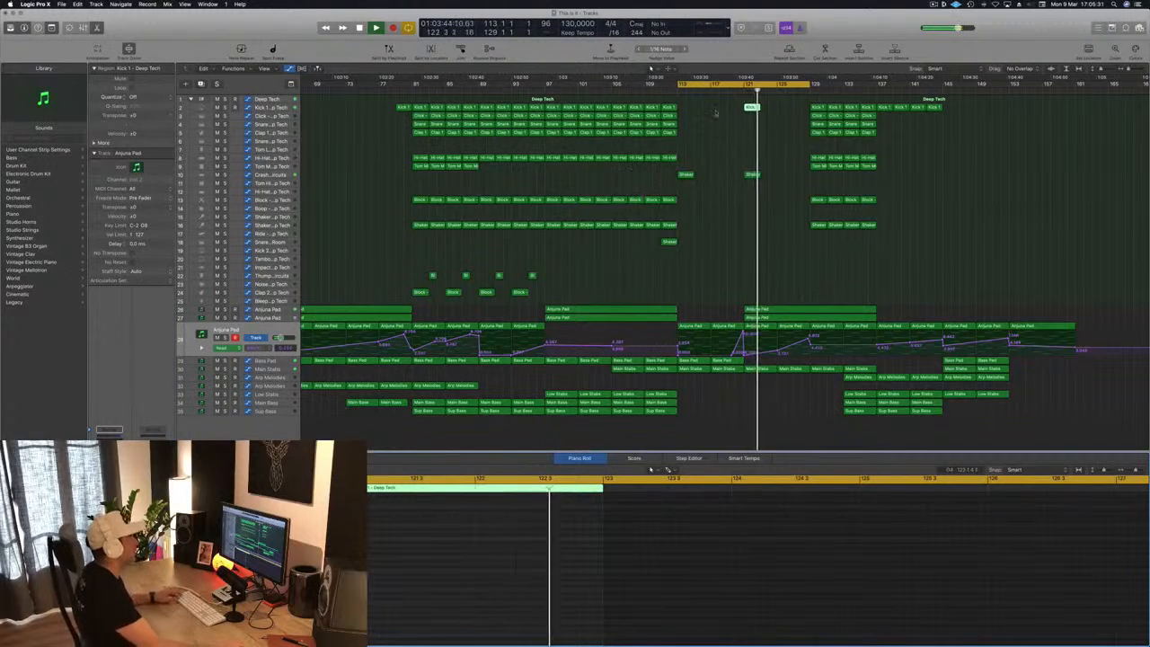
{"action": "key", "text": "space"}
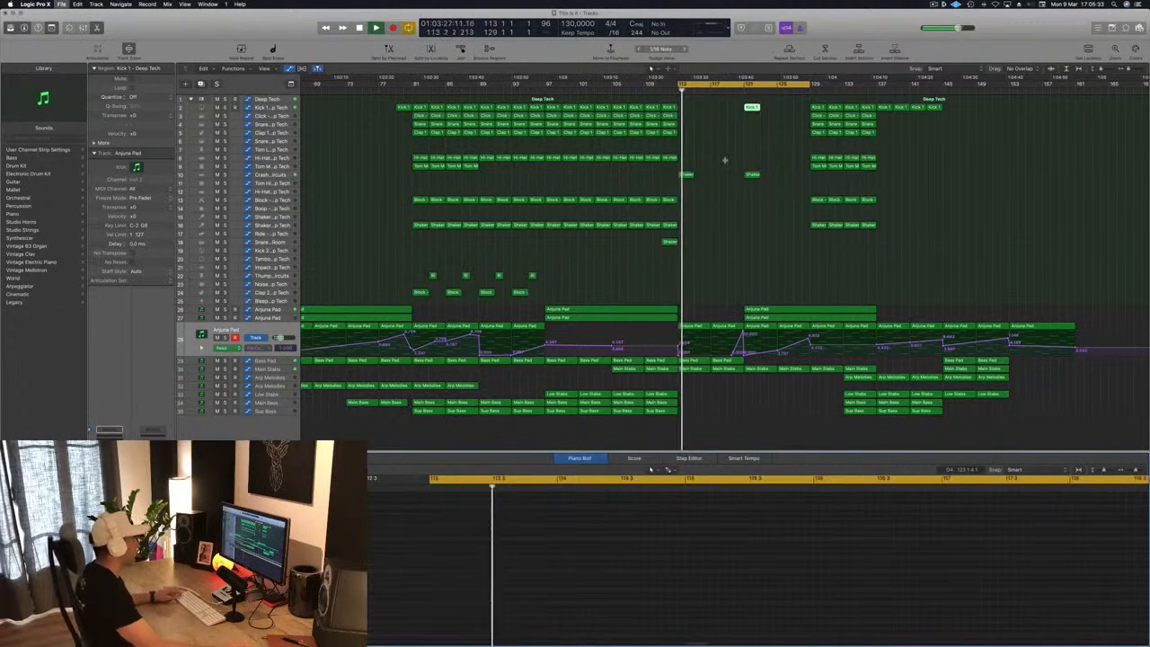
Shape the Bass Pad automation to drop at bar 113 and rise steadily to a peak at bar 121.
{"action": "scroll", "coordinate": [708, 190], "scroll_direction": "left", "scroll_amount": 1}
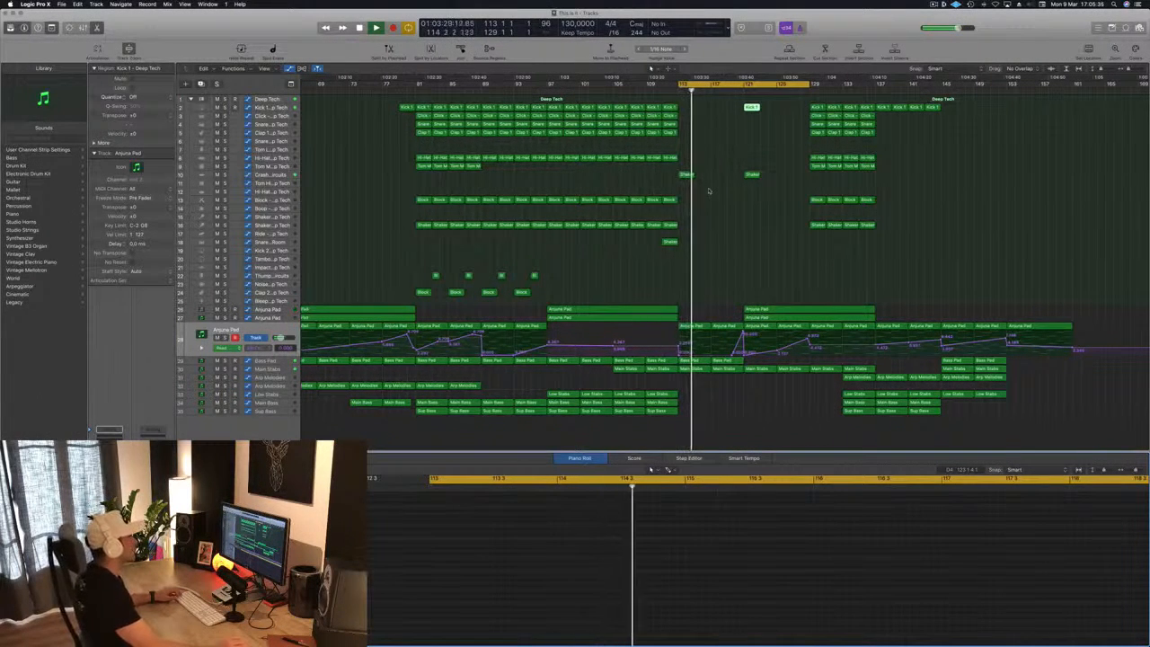
{"action": "scroll", "coordinate": [702, 197], "scroll_direction": "left", "scroll_amount": 2}
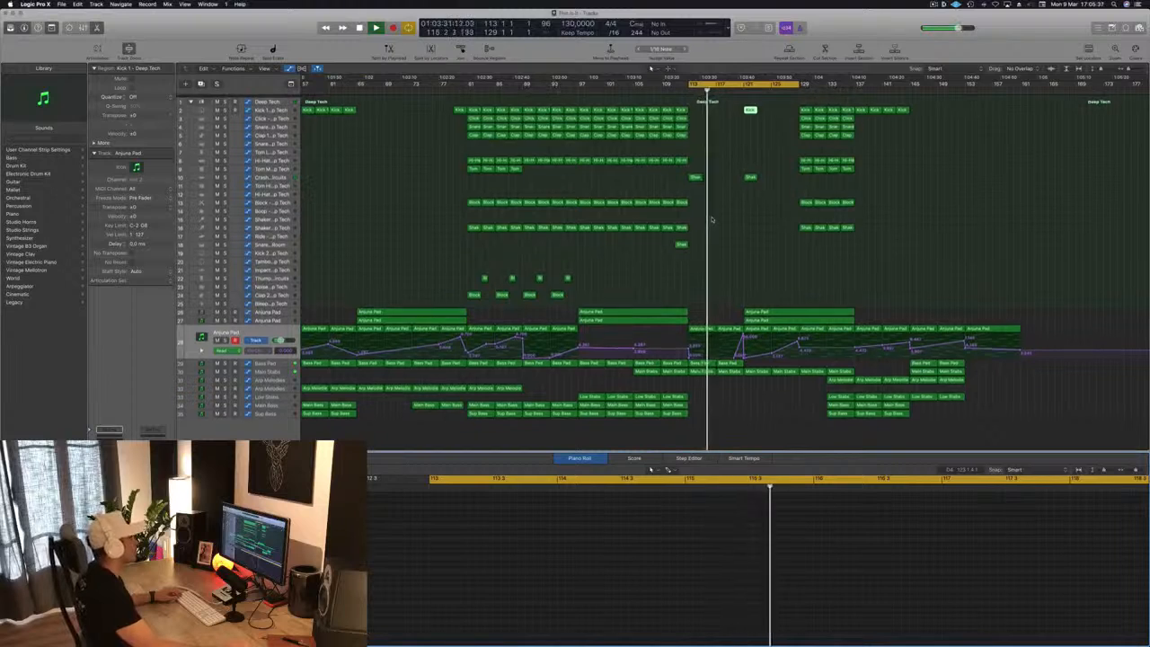
{"action": "scroll", "coordinate": [738, 228], "scroll_direction": "left", "scroll_amount": 3}
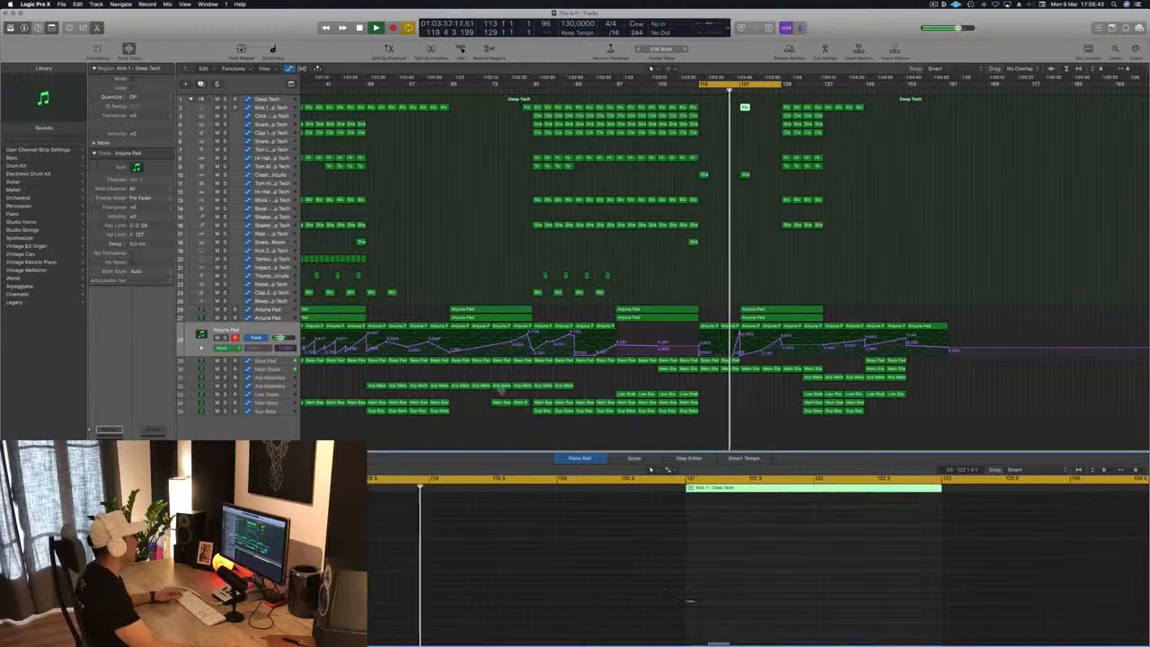
{"action": "left_click", "coordinate": [288, 363]}
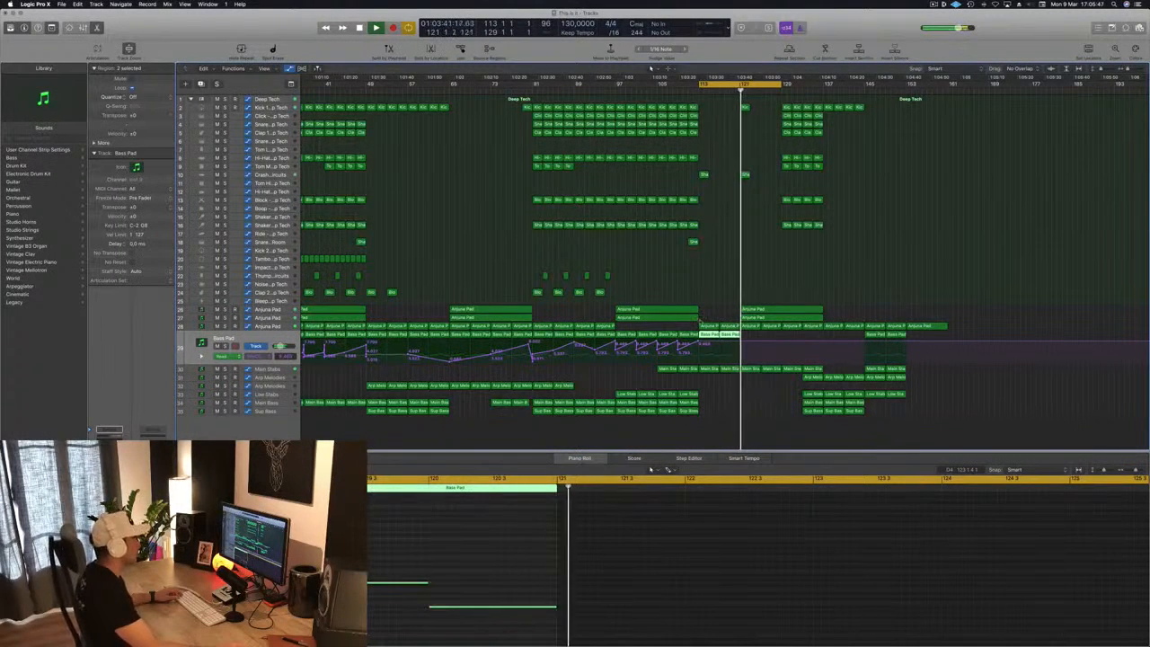
{"action": "left_click", "coordinate": [739, 343]}
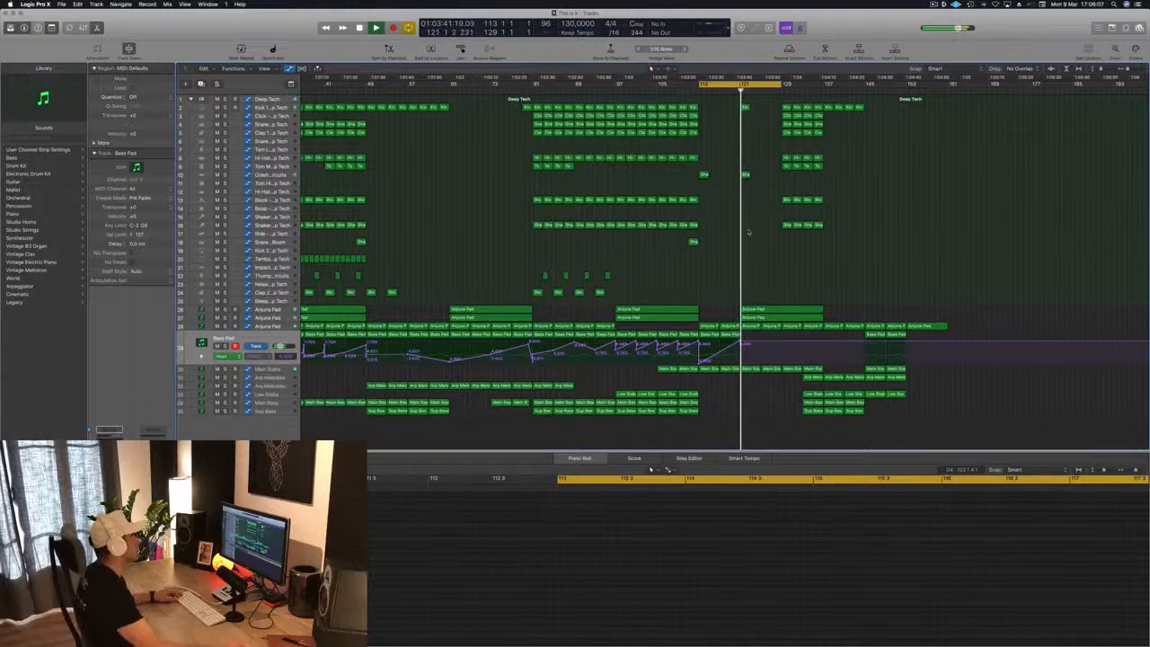
Copy the kick and crash regions at bar 121 together to bar 125.
{"action": "key", "text": "super+Right"}
{"action": "key", "text": "super+Right"}
{"action": "key", "text": "super+Right"}
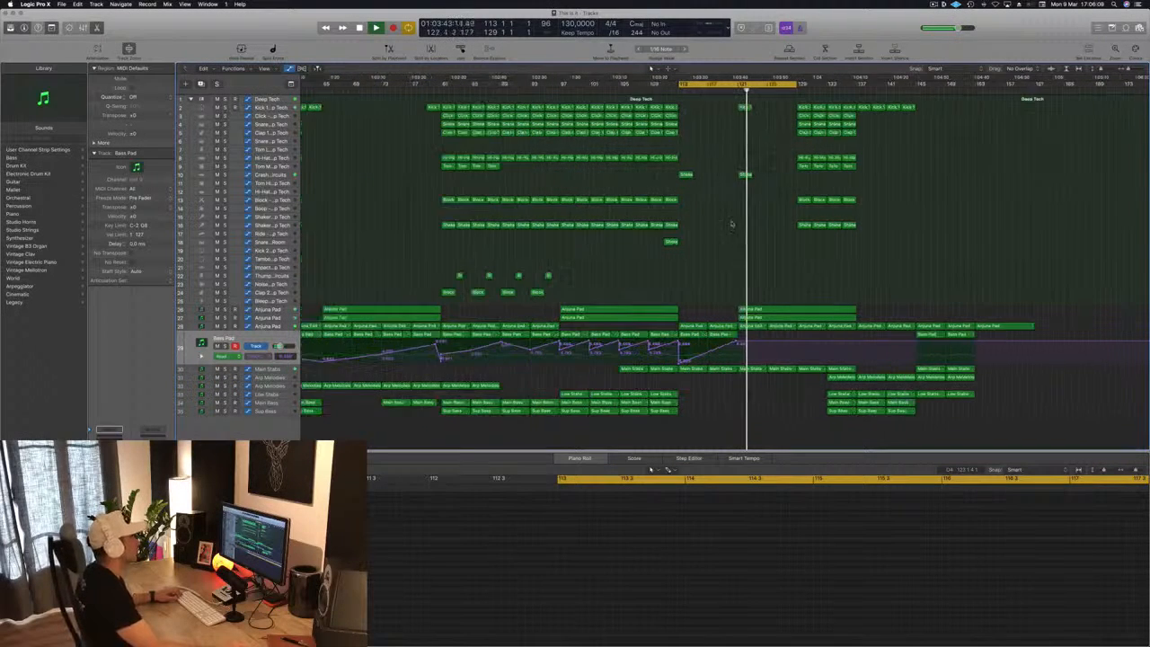
{"action": "left_click_drag", "start_coordinate": [712, 102], "coordinate": [763, 181]}
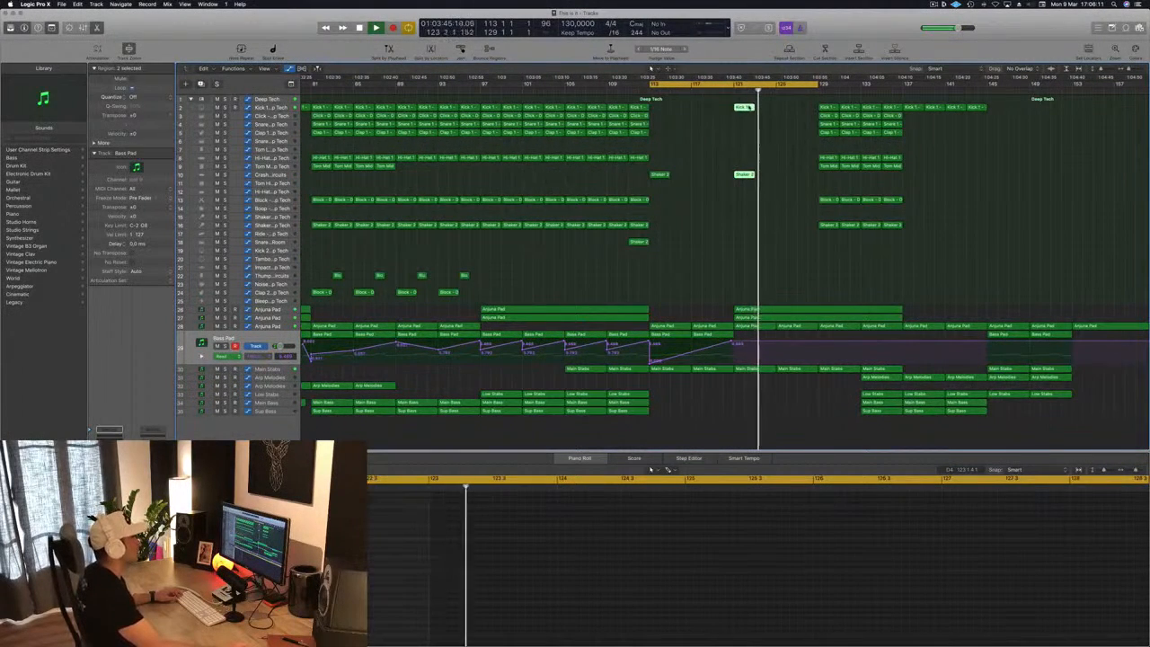
{"action": "left_click_drag", "start_coordinate": [745, 108], "coordinate": [788, 117]}
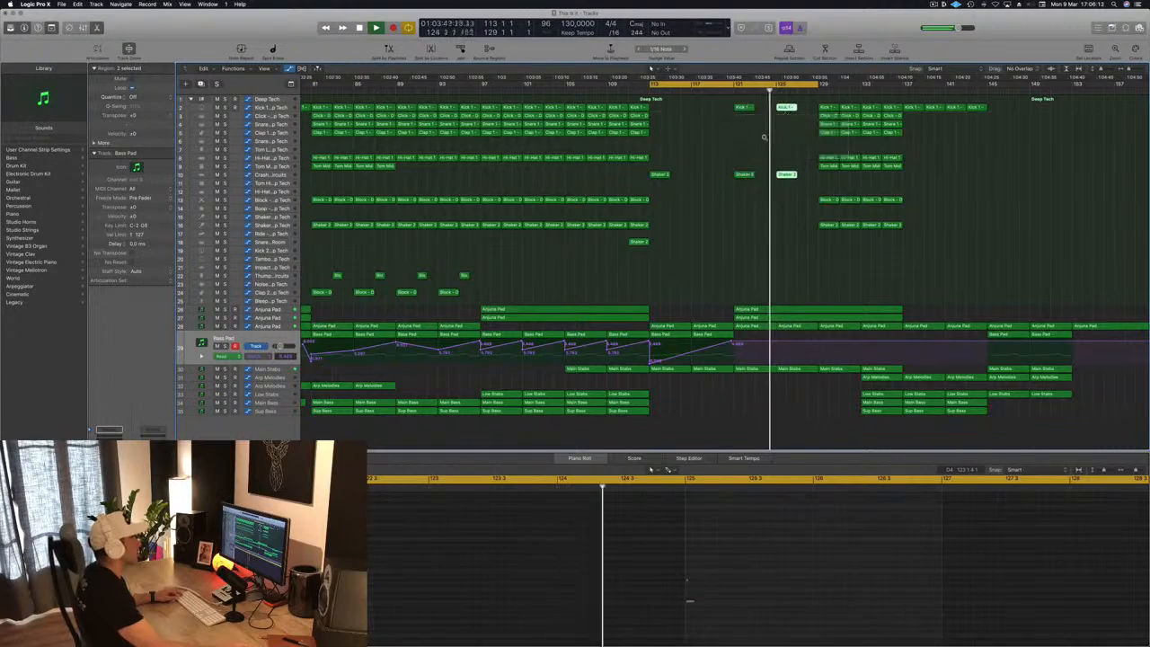
{"action": "key", "text": "super+Left"}
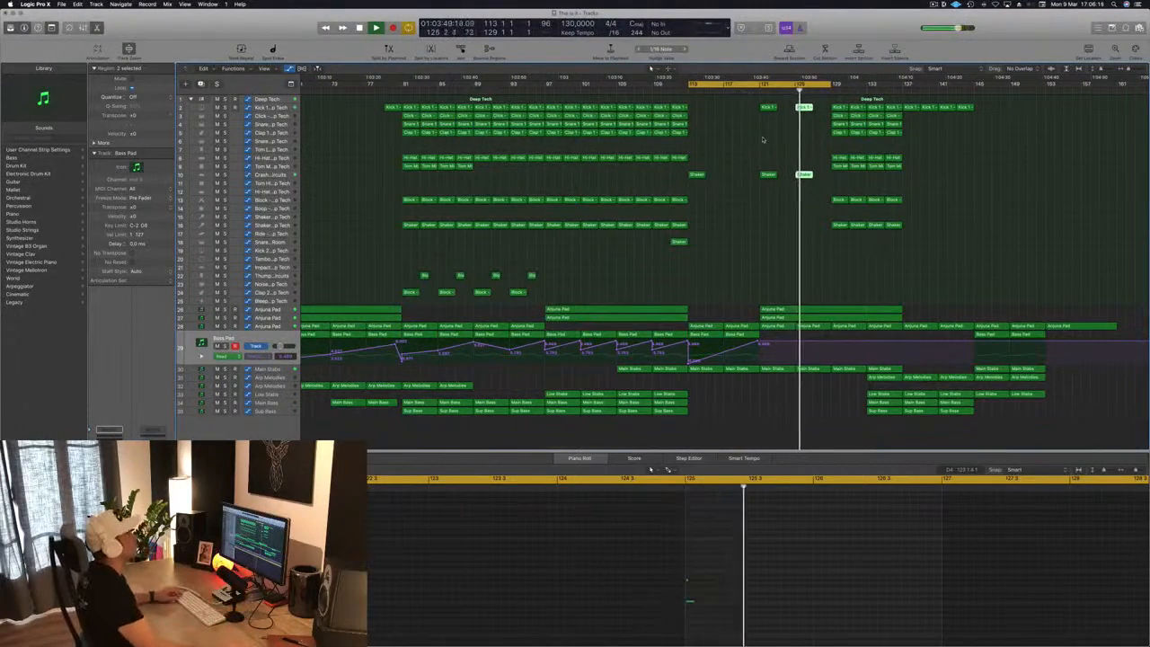
{"action": "key", "text": "super+Left"}
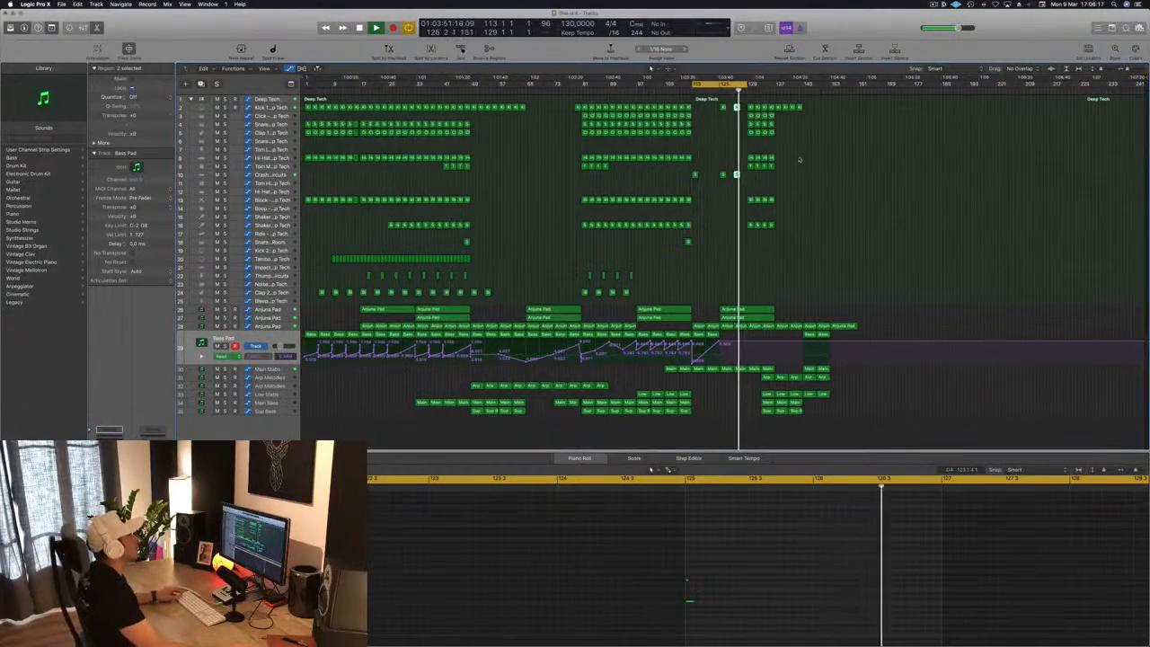
Delete all Deep Tech drum regions from bar 129 onward and play back from bar 113.
{"action": "key", "text": "super+Right"}
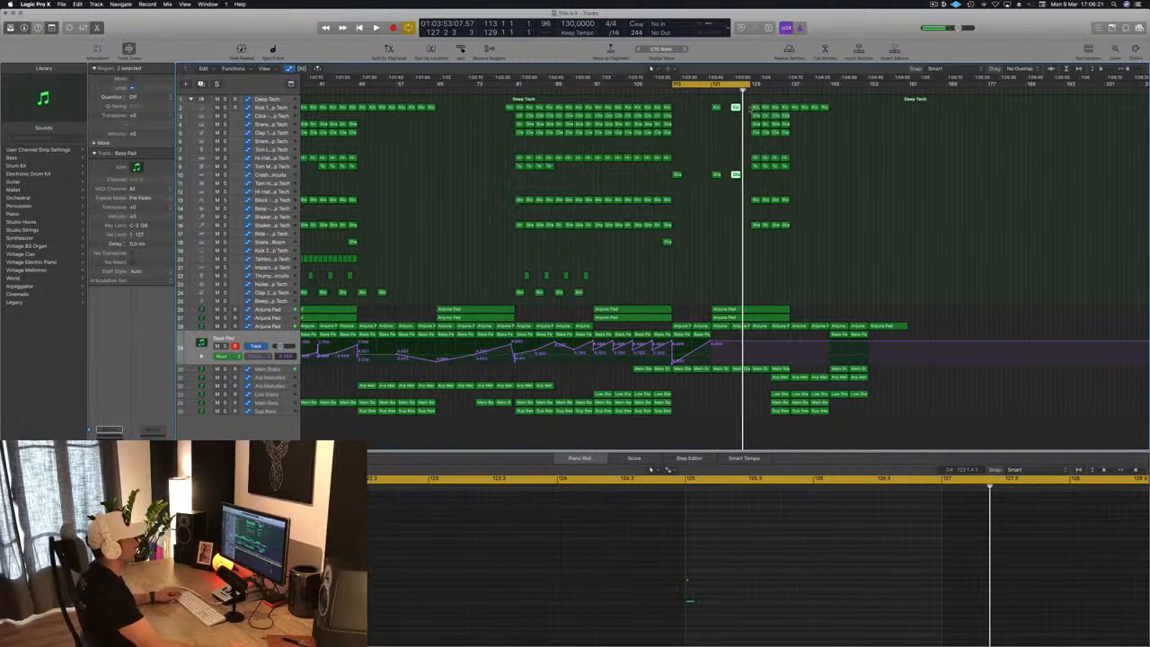
{"action": "left_click_drag", "start_coordinate": [751, 106], "coordinate": [837, 264]}
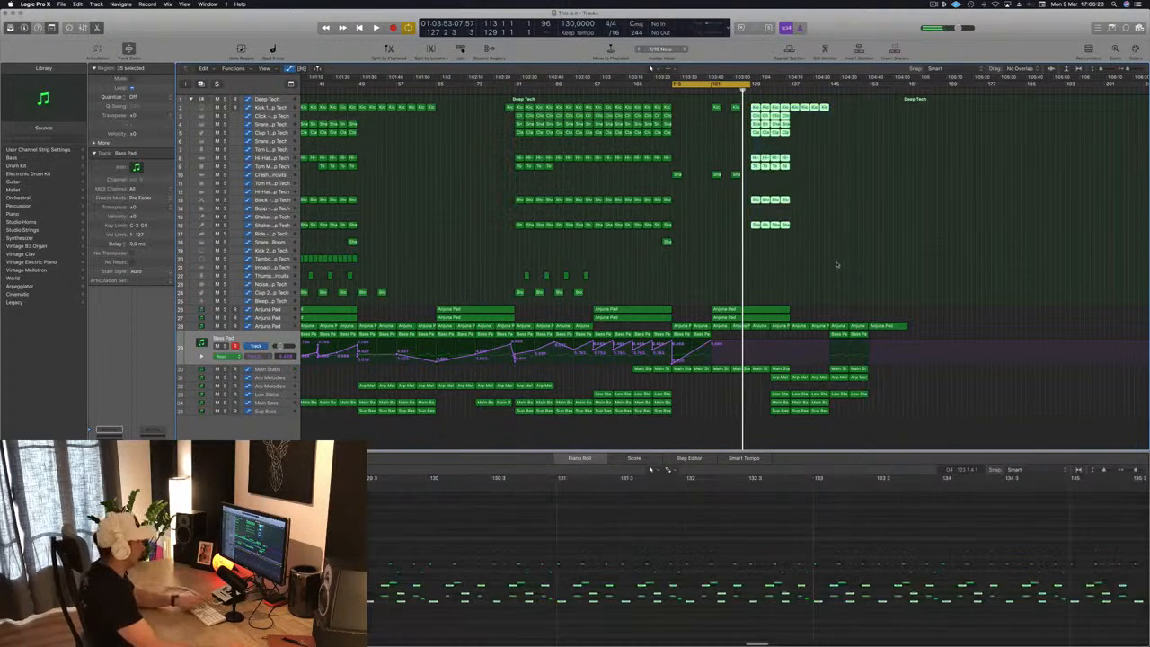
{"action": "key", "text": "Delete"}
{"action": "key", "text": "space"}
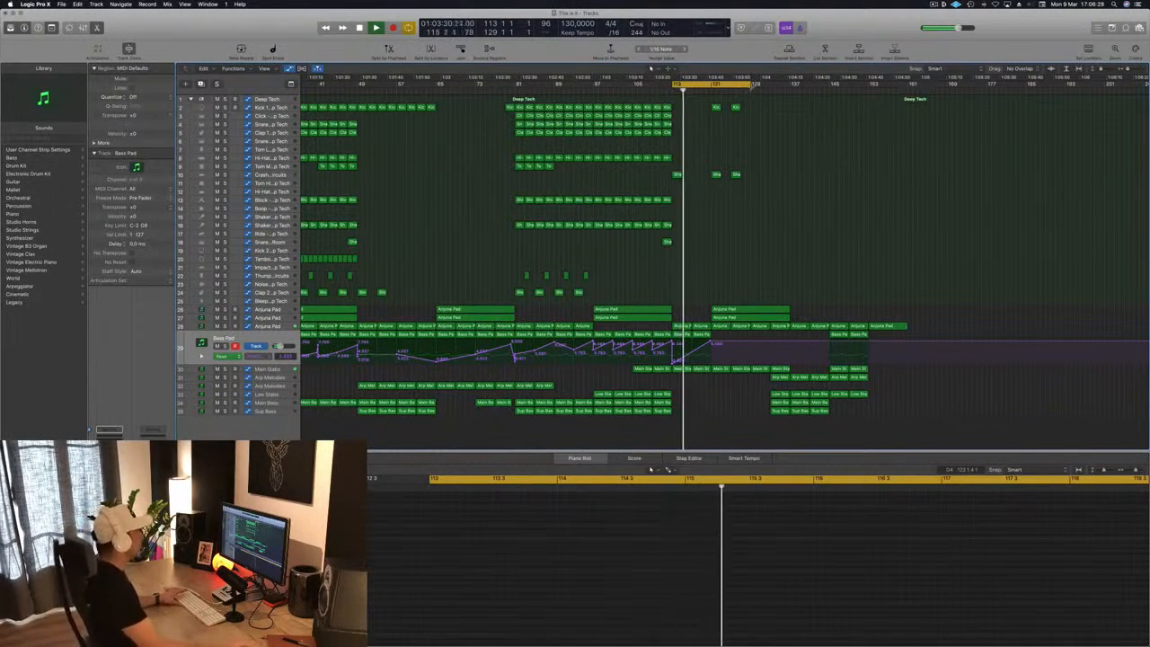
Copy the kick and crash regions at bars 121 and 125 to bars 129 and 133, and extend the cycle range to bar 137.
{"action": "left_click_drag", "start_coordinate": [759, 105], "coordinate": [711, 176]}
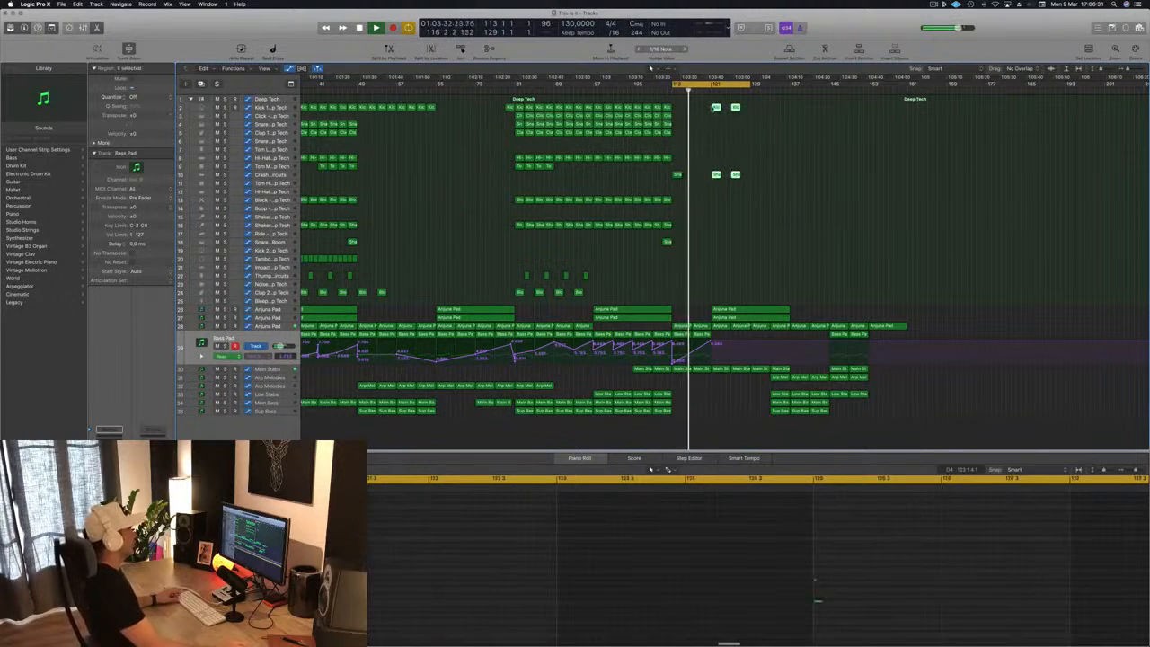
{"action": "left_click_drag", "start_coordinate": [716, 108], "coordinate": [791, 88]}
{"action": "left_click", "coordinate": [839, 156]}
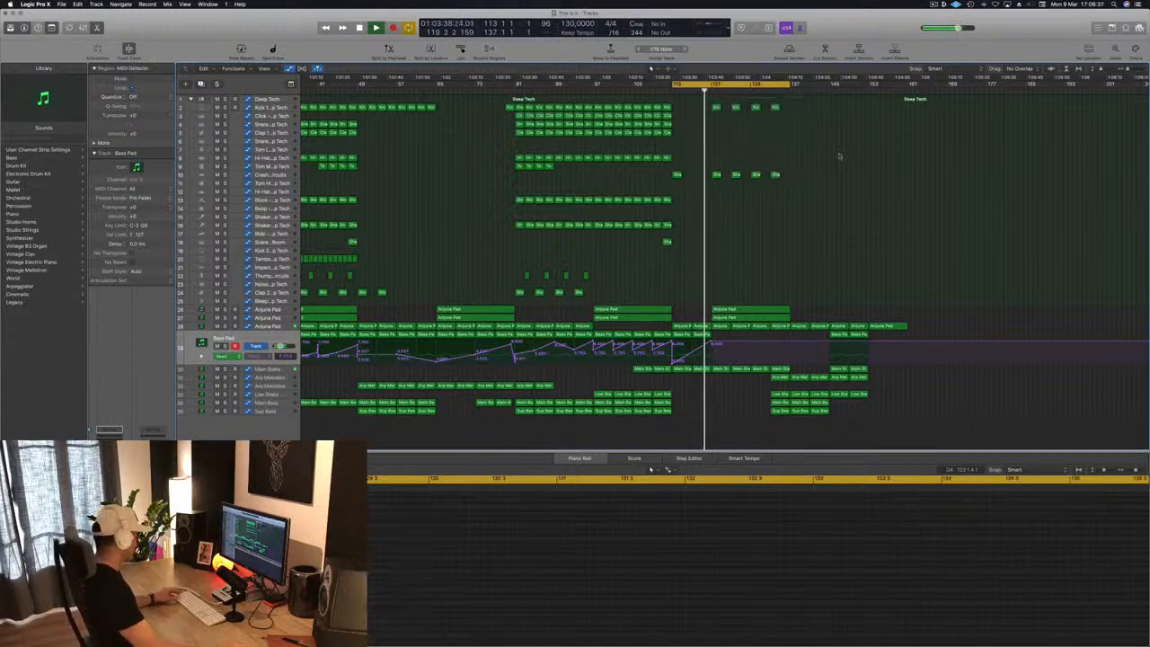
Copy the last Clap 1 region onto the Snare 2 track at bar 129 and duplicate its notes into a steady eighth-note pattern.
{"action": "left_click", "coordinate": [666, 133]}
{"action": "left_click_drag", "start_coordinate": [667, 133], "coordinate": [755, 141]}
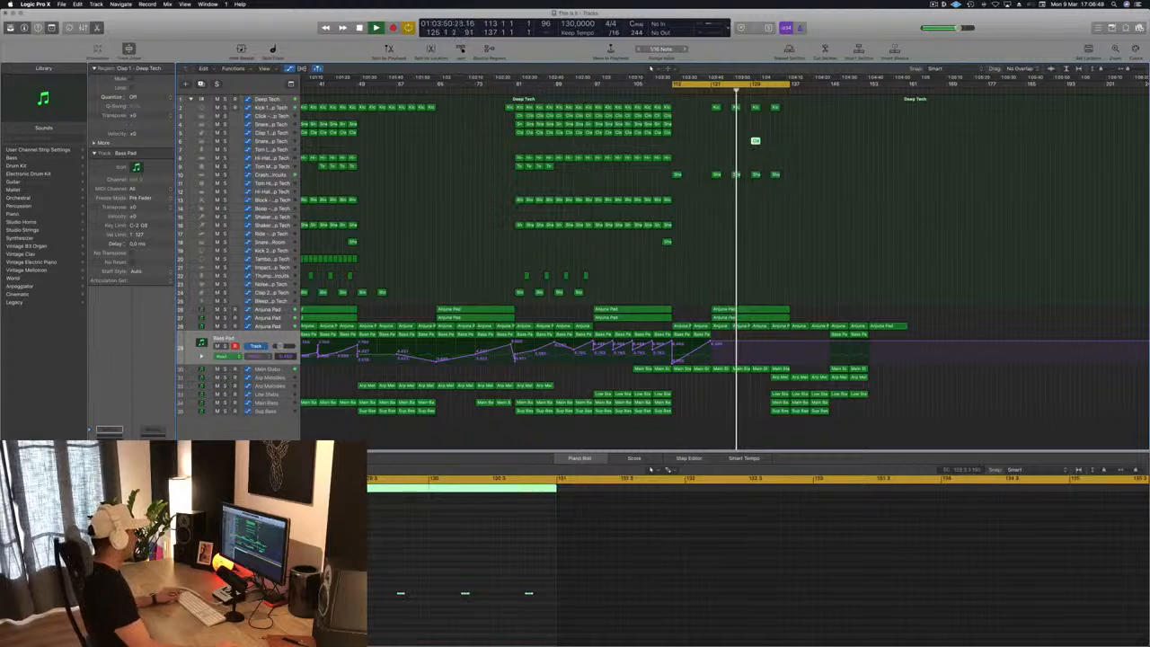
{"action": "scroll", "coordinate": [359, 582], "scroll_direction": "left", "scroll_amount": 1}
{"action": "left_click_drag", "start_coordinate": [359, 582], "coordinate": [570, 623]}
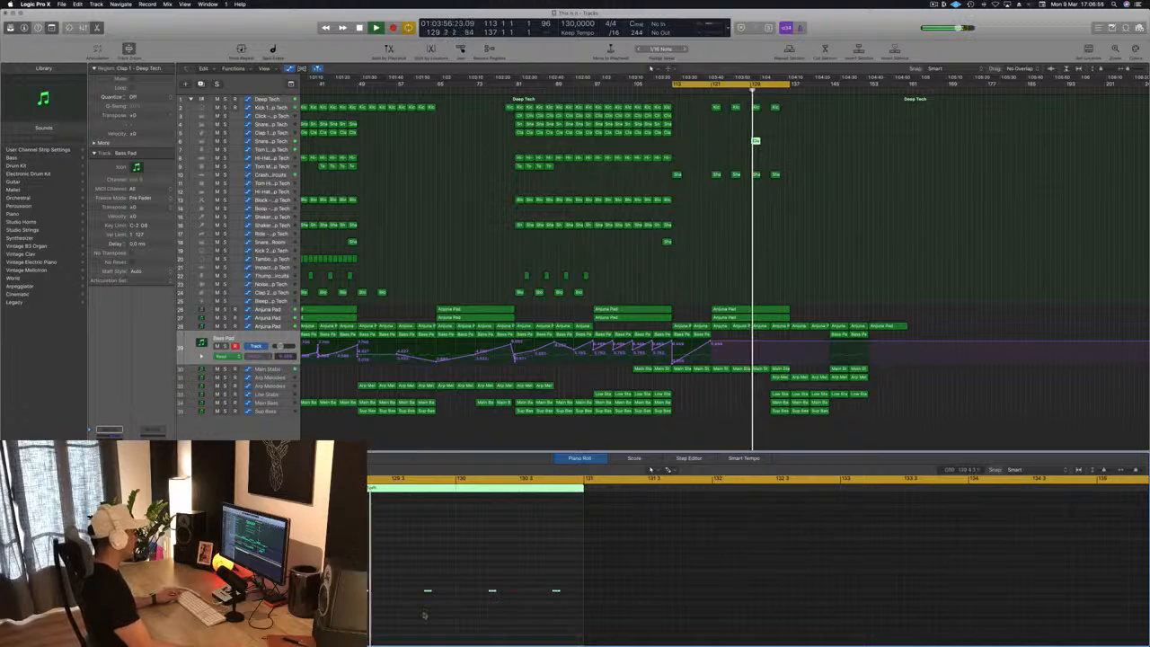
{"action": "left_click_drag", "start_coordinate": [360, 581], "coordinate": [566, 604]}
{"action": "key", "text": "space"}
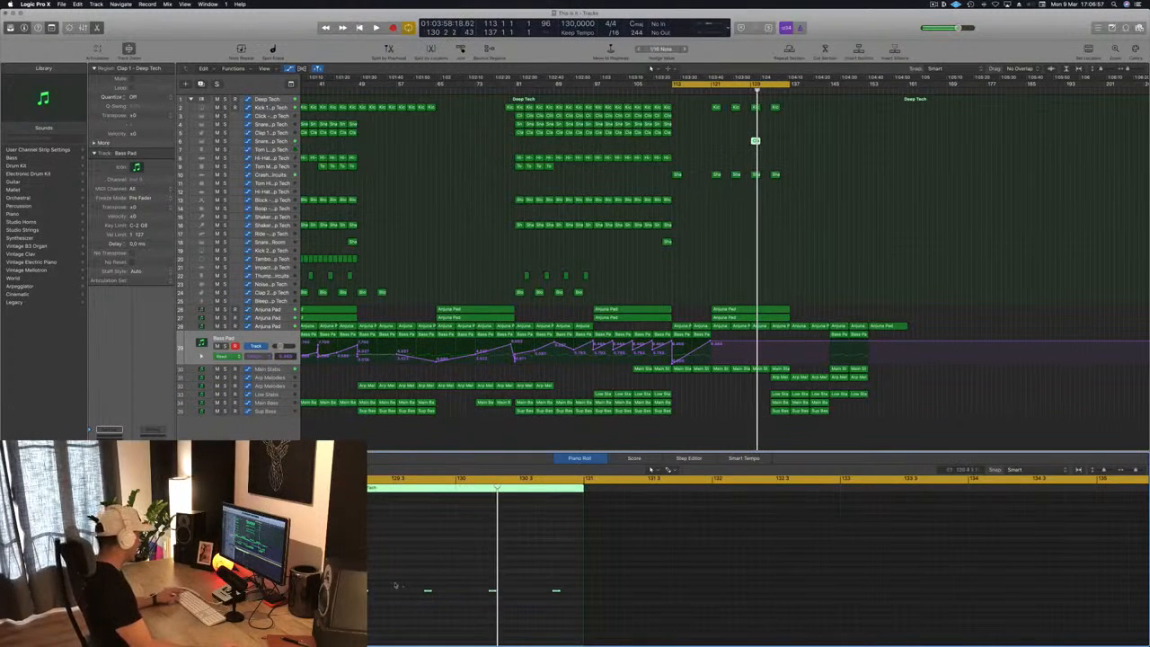
{"action": "left_click_drag", "start_coordinate": [363, 590], "coordinate": [607, 609]}
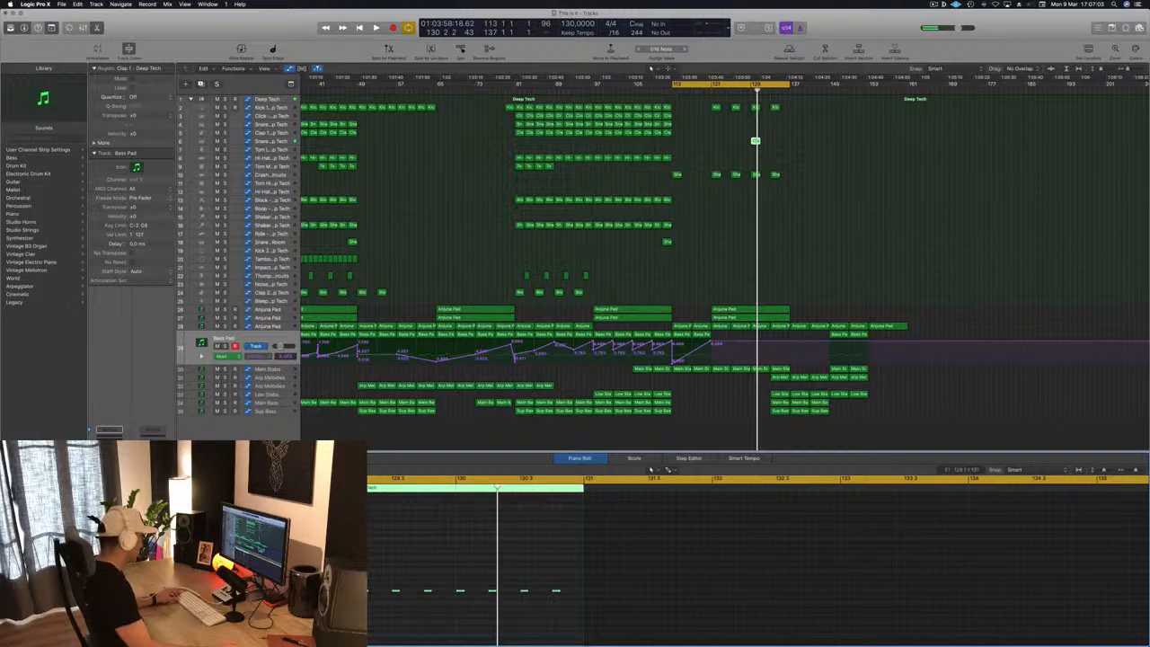
{"action": "left_click_drag", "start_coordinate": [331, 590], "coordinate": [348, 590]}
{"action": "key", "text": "space"}
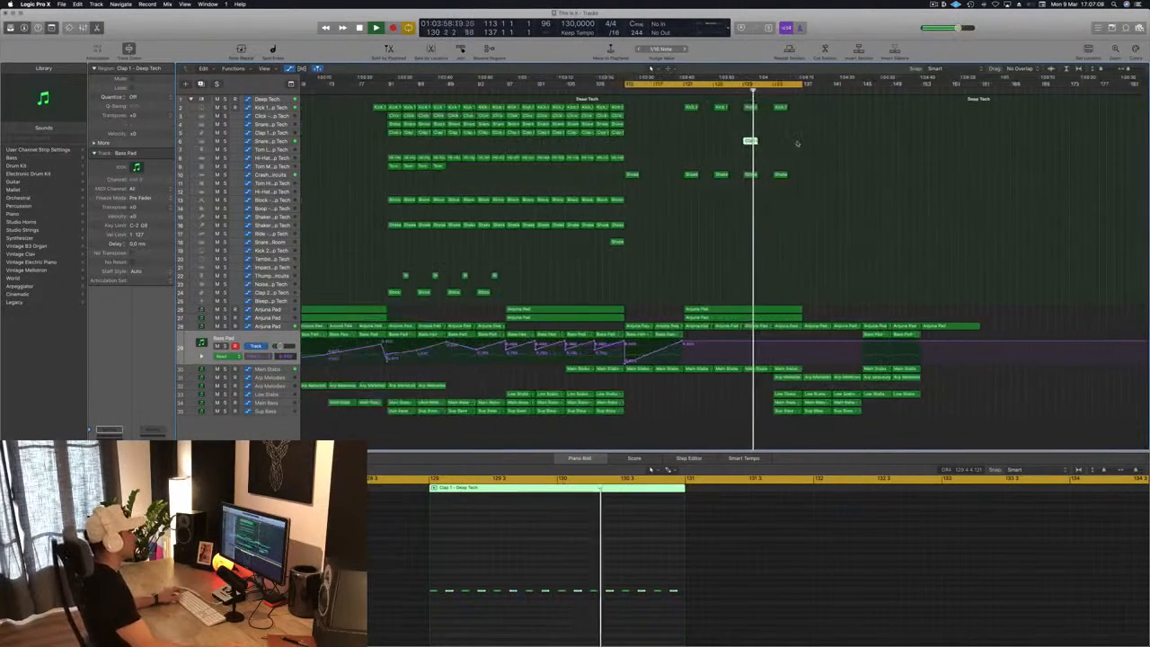
Repeat the eighth-note clap region from bar 129 at bars 131, 133 and 135 on the Snare 2 track.
{"action": "left_click_drag", "start_coordinate": [750, 141], "coordinate": [783, 145]}
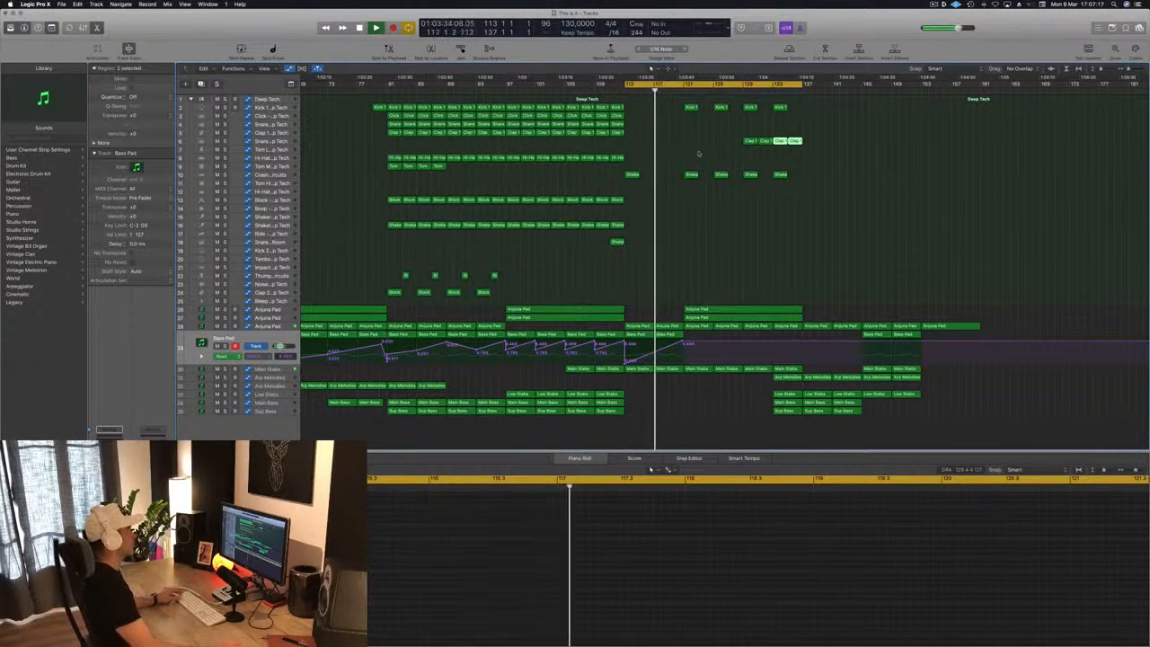
{"action": "scroll", "coordinate": [707, 222], "scroll_direction": "down", "scroll_amount": 1}
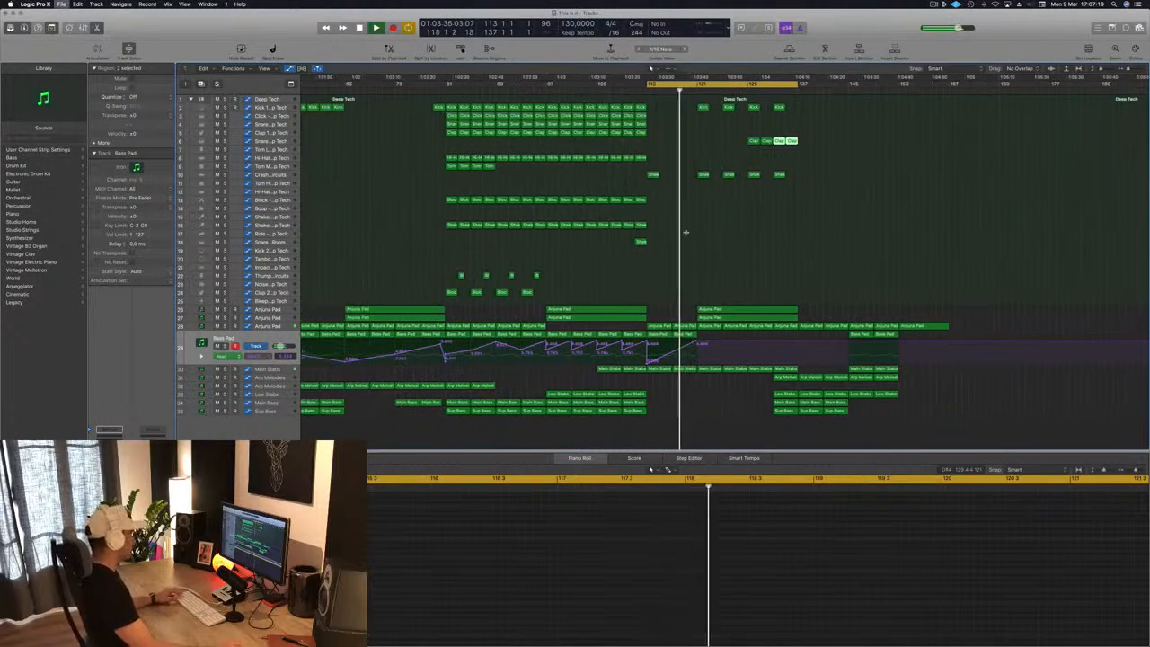
{"action": "scroll", "coordinate": [682, 238], "scroll_direction": "down", "scroll_amount": 2}
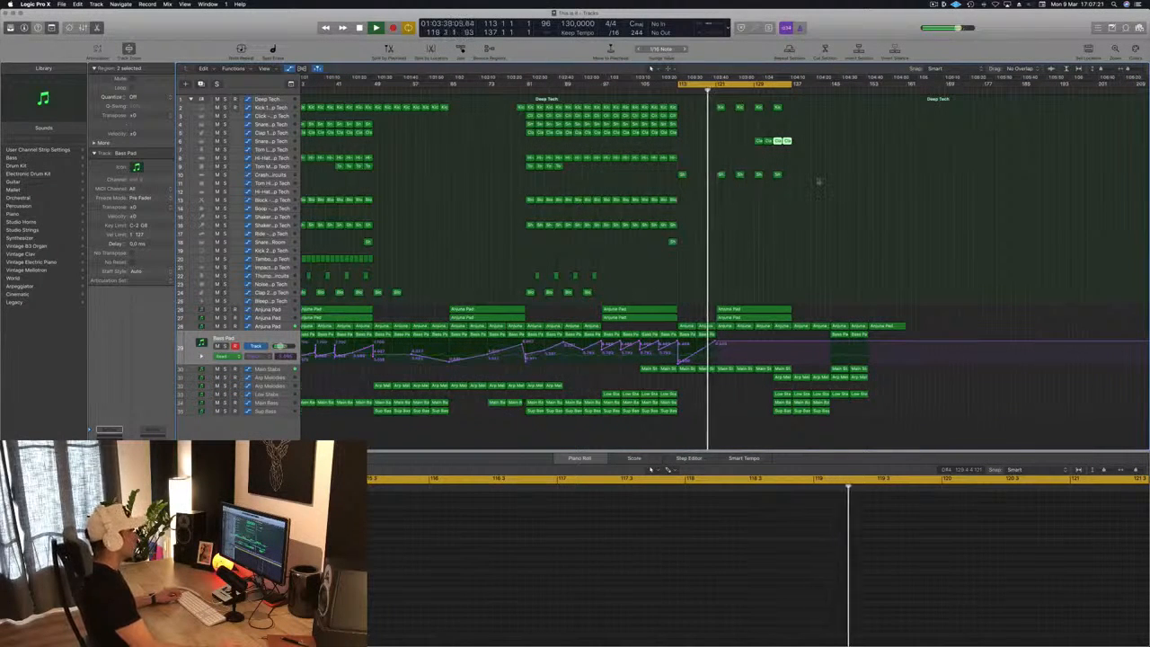
{"action": "scroll", "coordinate": [790, 209], "scroll_direction": "up", "scroll_amount": 2}
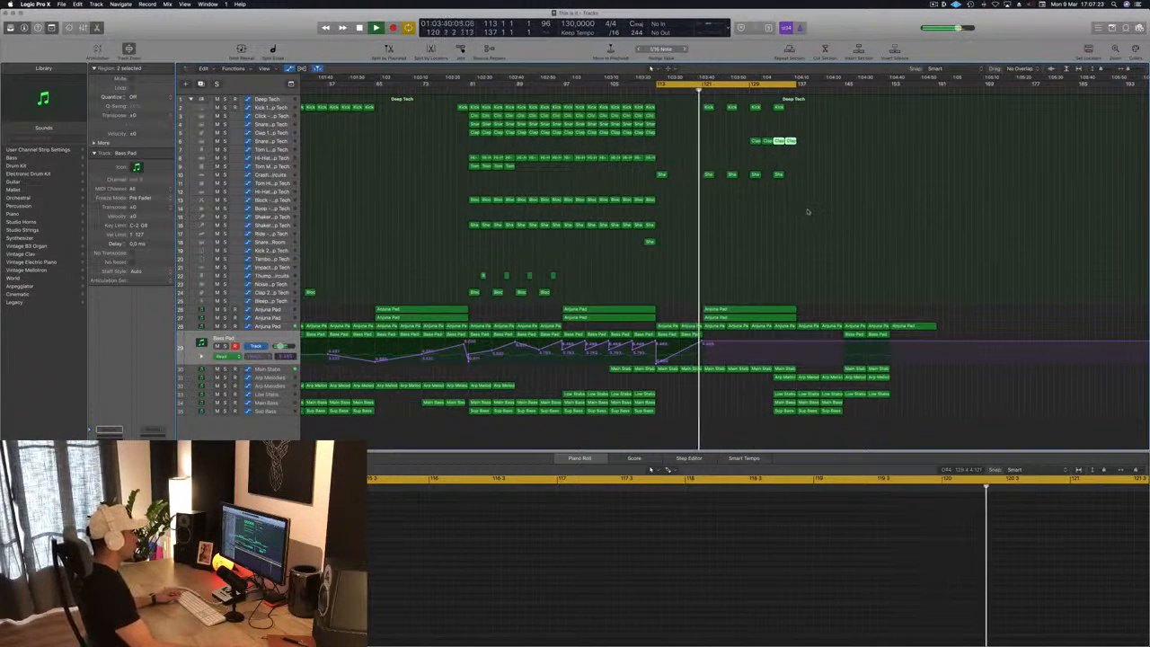
Move the two Main Stabs regions at bar 129 well past the arrangement's end and copy the preceding pair into their place.
{"action": "left_click", "coordinate": [809, 212]}
{"action": "left_click", "coordinate": [266, 369]}
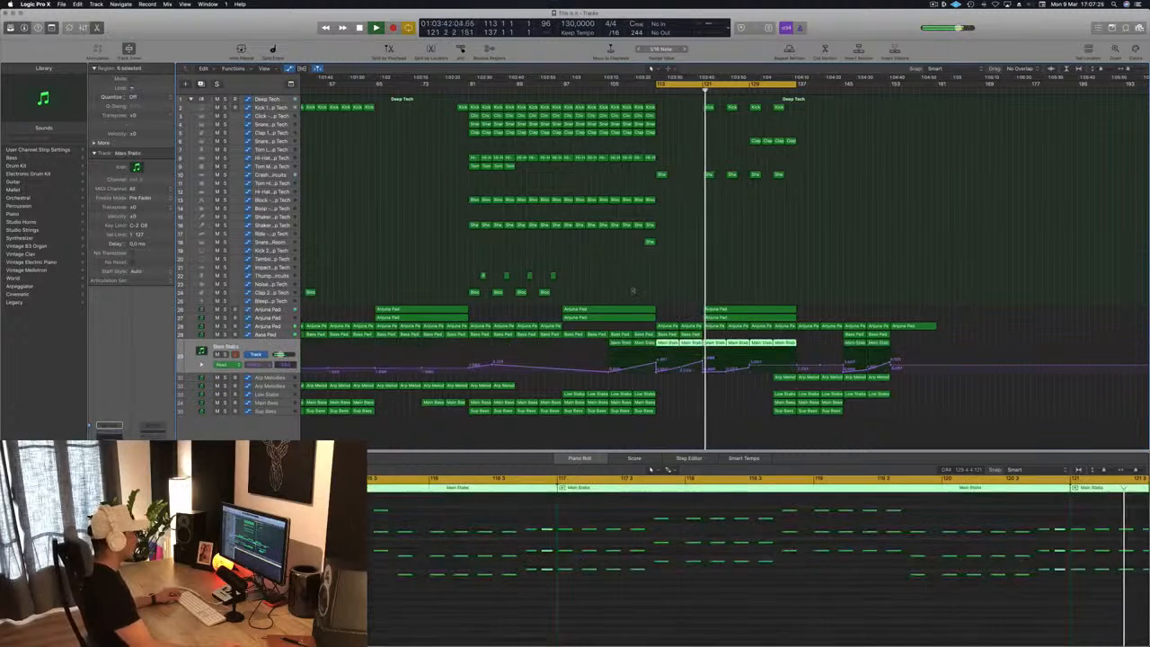
{"action": "left_click_drag", "start_coordinate": [809, 344], "coordinate": [1024, 348]}
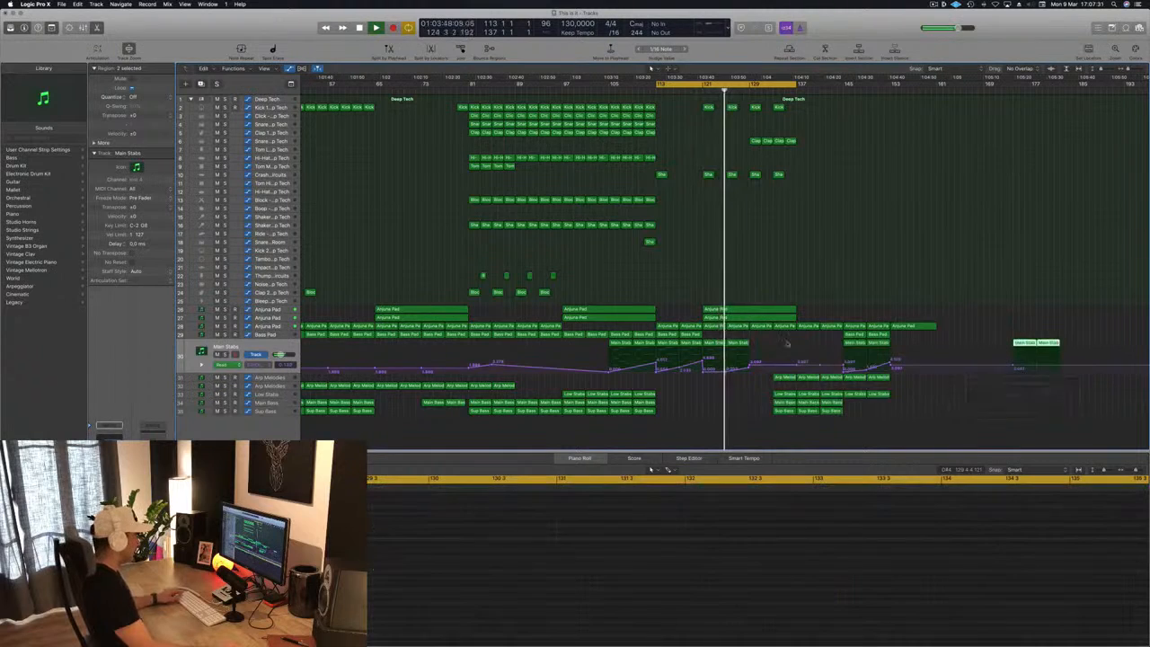
{"action": "mouse_move", "coordinate": [745, 347]}
{"action": "left_mouse_down"}
{"action": "mouse_move", "coordinate": [711, 347]}
{"action": "mouse_move", "coordinate": [758, 347]}
{"action": "left_mouse_up"}
Shape the Main Stabs automation to climb steadily from bar 129 to a peak at bar 137.
{"action": "left_click", "coordinate": [750, 373]}
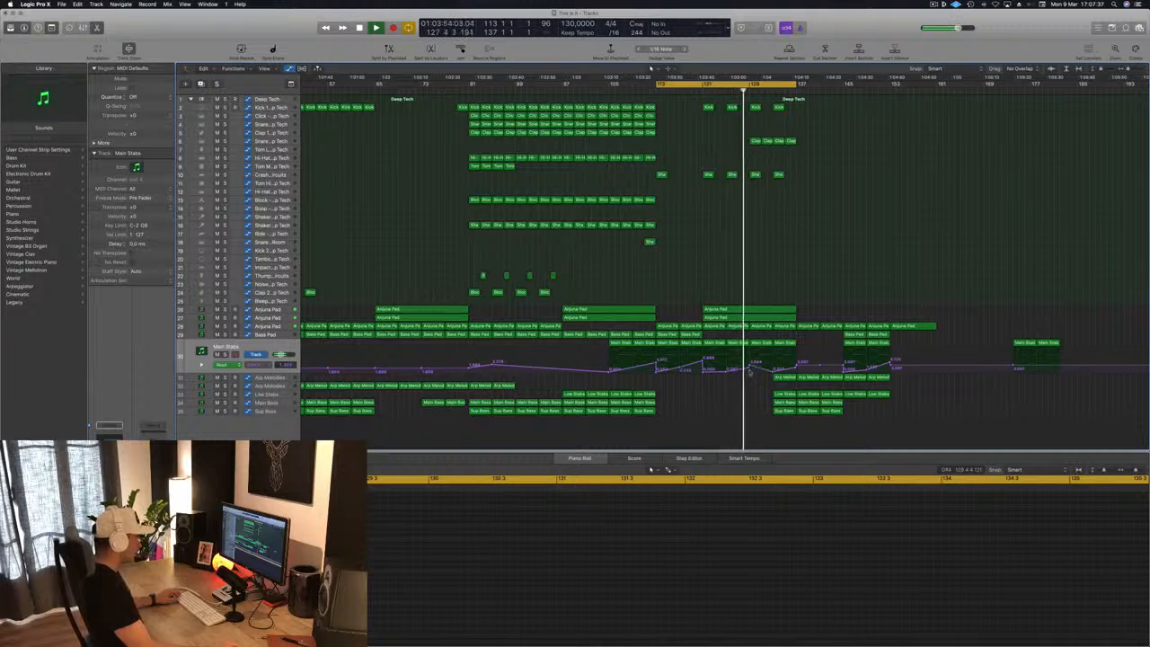
{"action": "left_click_drag", "start_coordinate": [773, 371], "coordinate": [794, 360]}
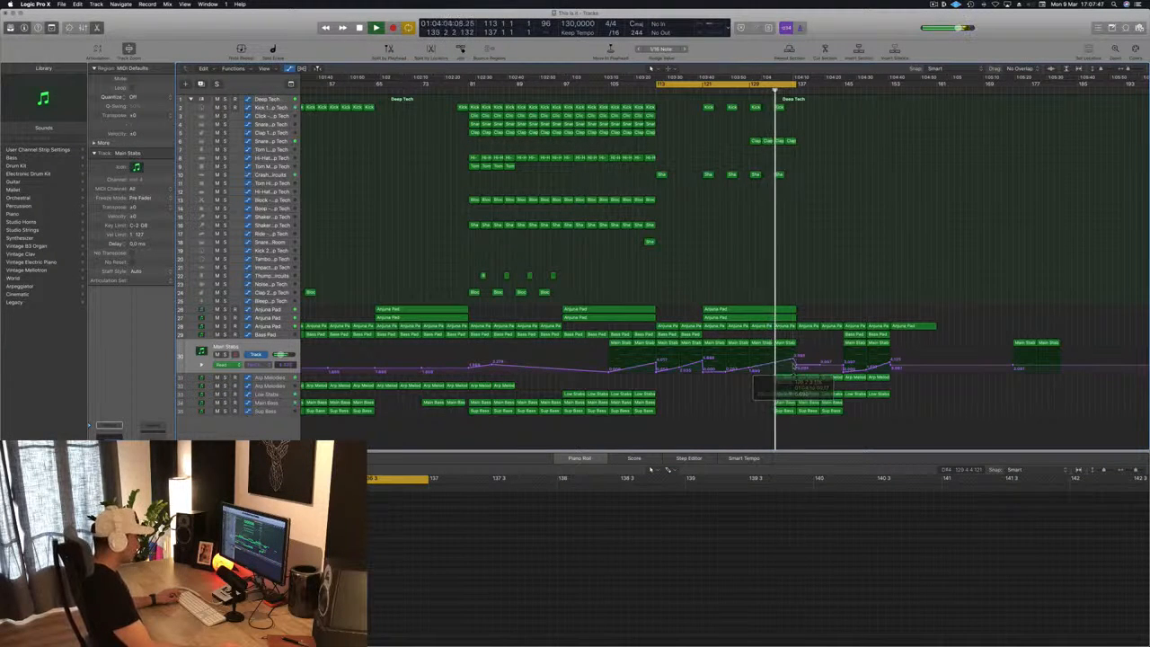
{"action": "key", "text": "super+Left"}
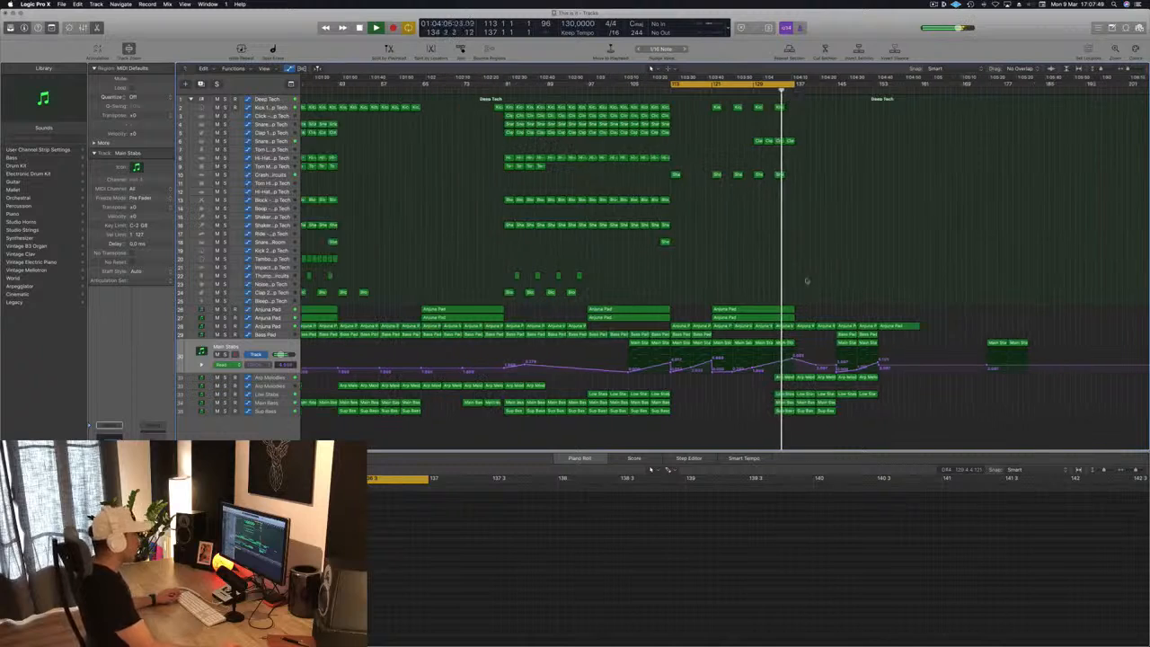
Move the two long Anjuna Pad regions from bar 121 to bar 129 and resume playback.
{"action": "scroll", "coordinate": [819, 258], "scroll_direction": "up", "scroll_amount": 2}
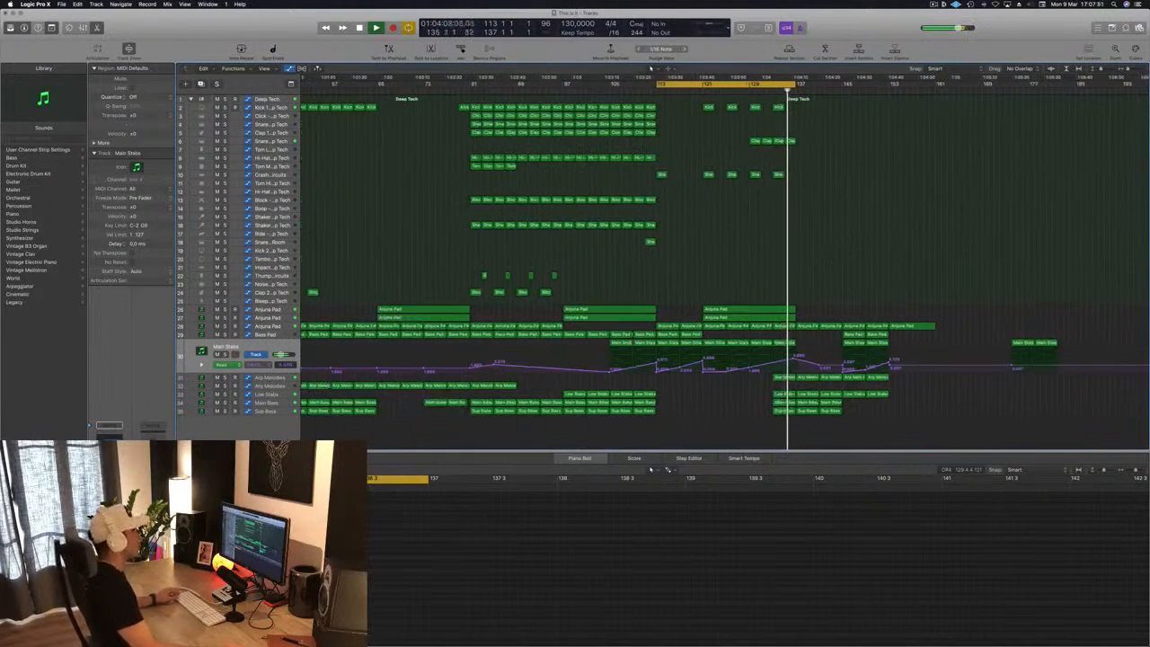
{"action": "scroll", "coordinate": [831, 257], "scroll_direction": "down", "scroll_amount": 3}
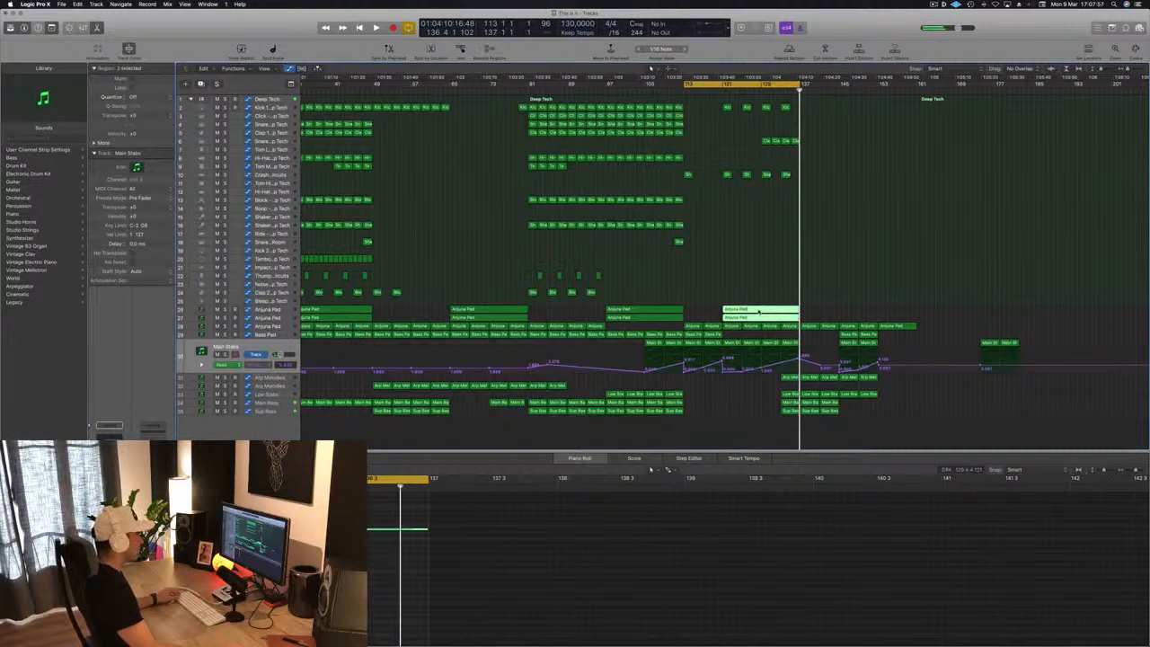
{"action": "left_click_drag", "start_coordinate": [759, 312], "coordinate": [798, 315]}
{"action": "key", "text": "space"}
{"action": "scroll", "coordinate": [773, 266], "scroll_direction": "down", "scroll_amount": 2}
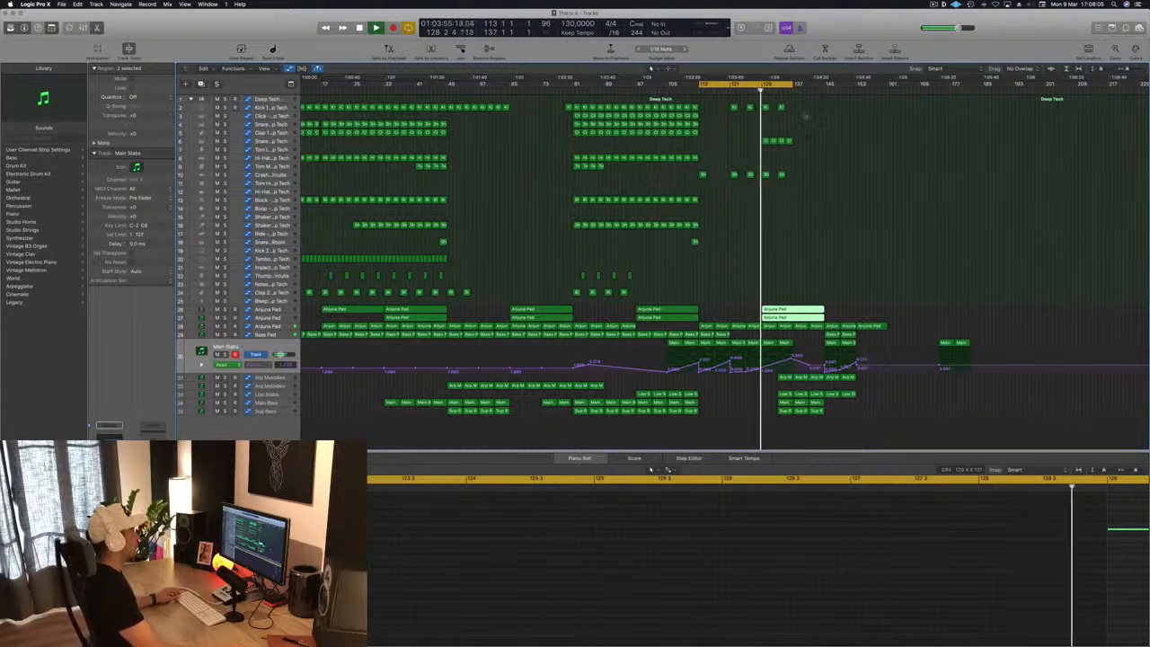
Try the Snare 1 - After Party patch on the Snare 2 track, replace it with Snare 1 - Analog Circuits, and play from bar 129.
{"action": "left_click", "coordinate": [279, 142]}
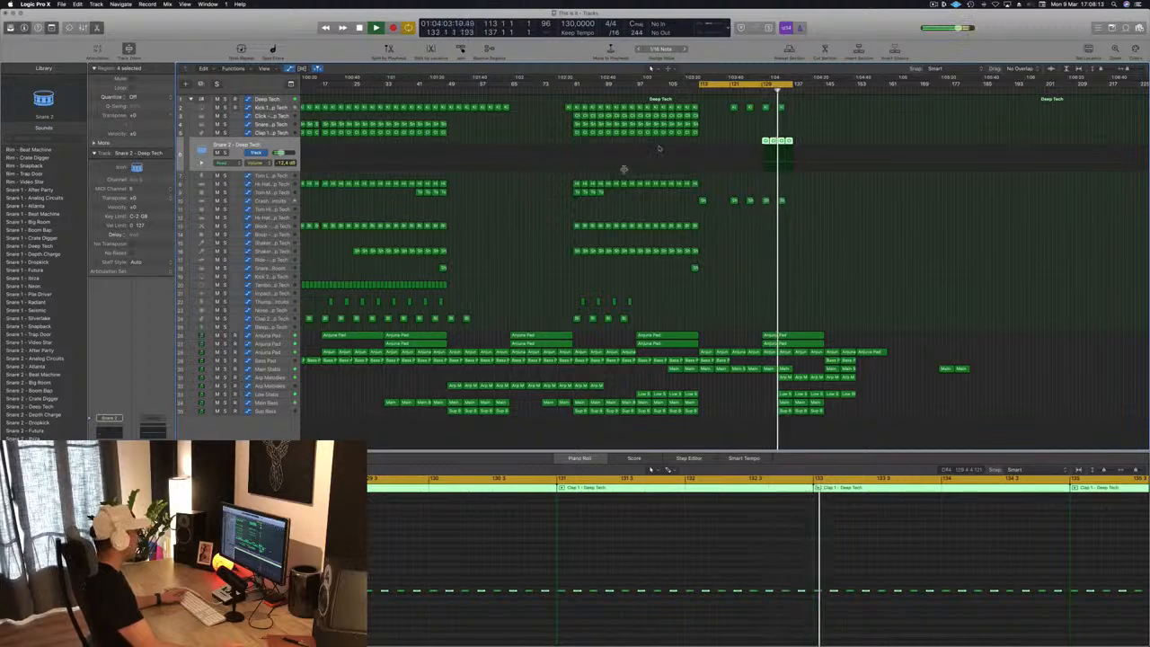
{"action": "left_click", "coordinate": [758, 91]}
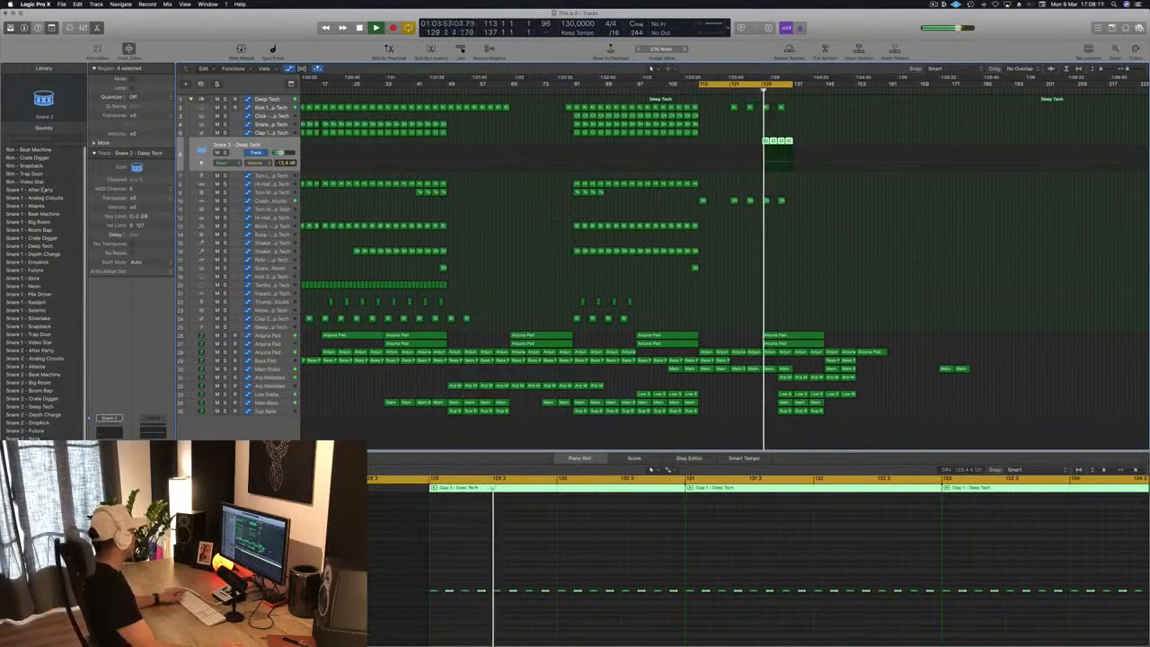
{"action": "left_click", "coordinate": [43, 190]}
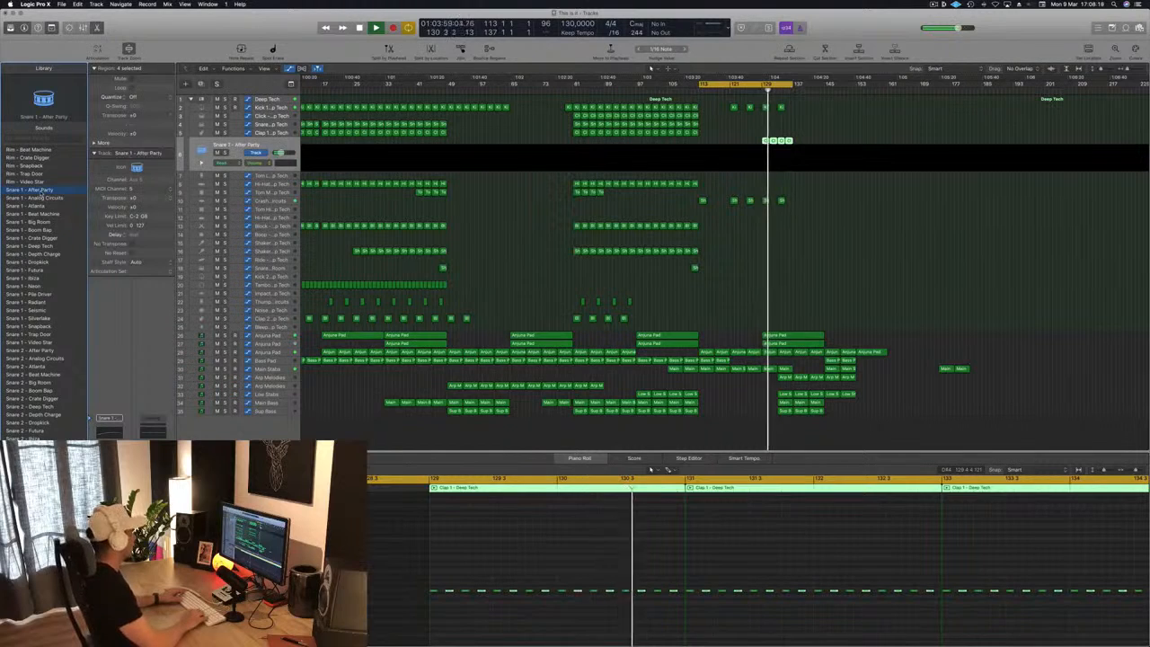
{"action": "left_click", "coordinate": [40, 197]}
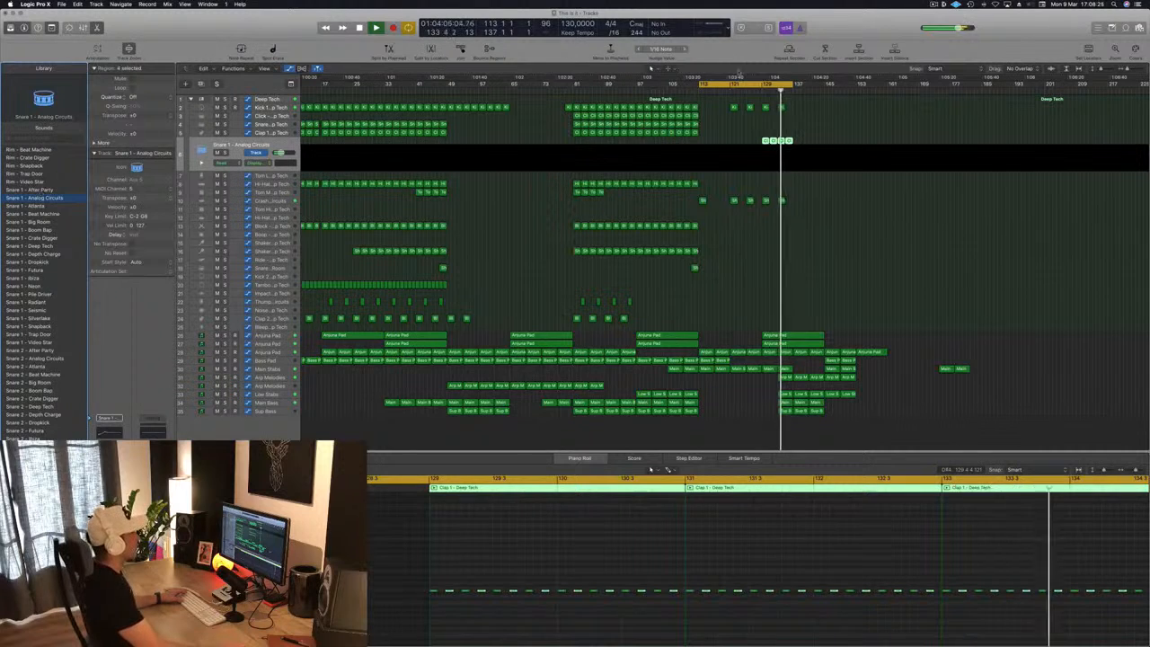
{"action": "left_click", "coordinate": [762, 89]}
Duplicate the notes of the clap regions at bars 133 and 135 with a short offset to form a sixteenth-note roll.
{"action": "left_click", "coordinate": [815, 136]}
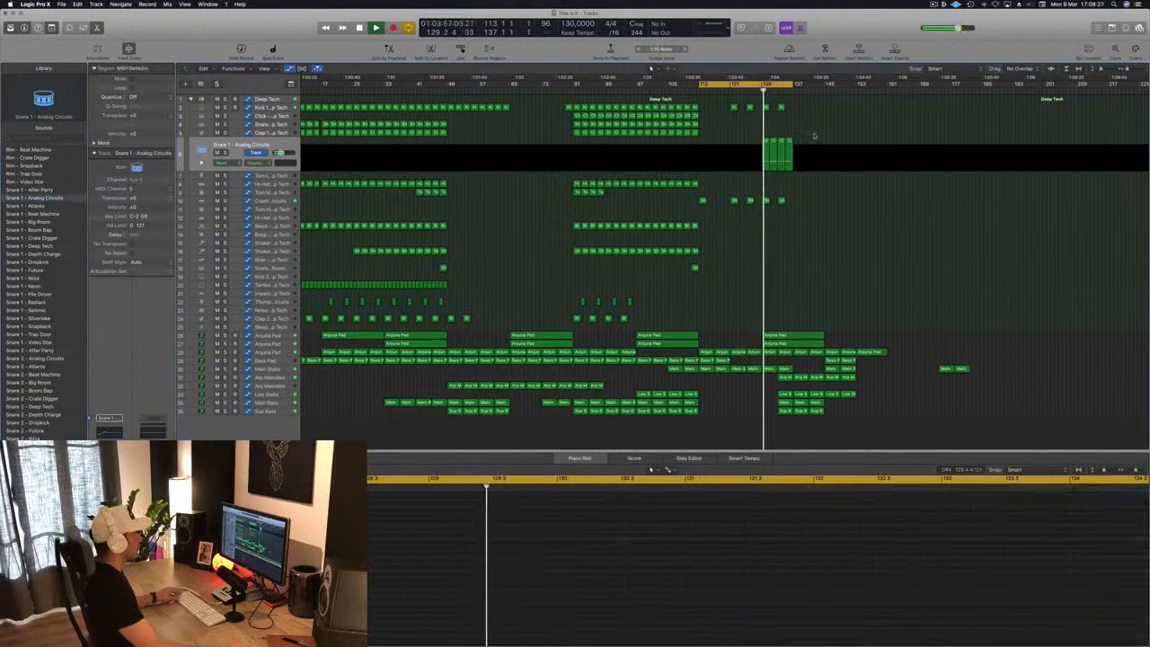
{"action": "left_click_drag", "start_coordinate": [784, 146], "coordinate": [781, 149]}
{"action": "key", "text": "super+Left"}
{"action": "key", "text": "super+Left"}
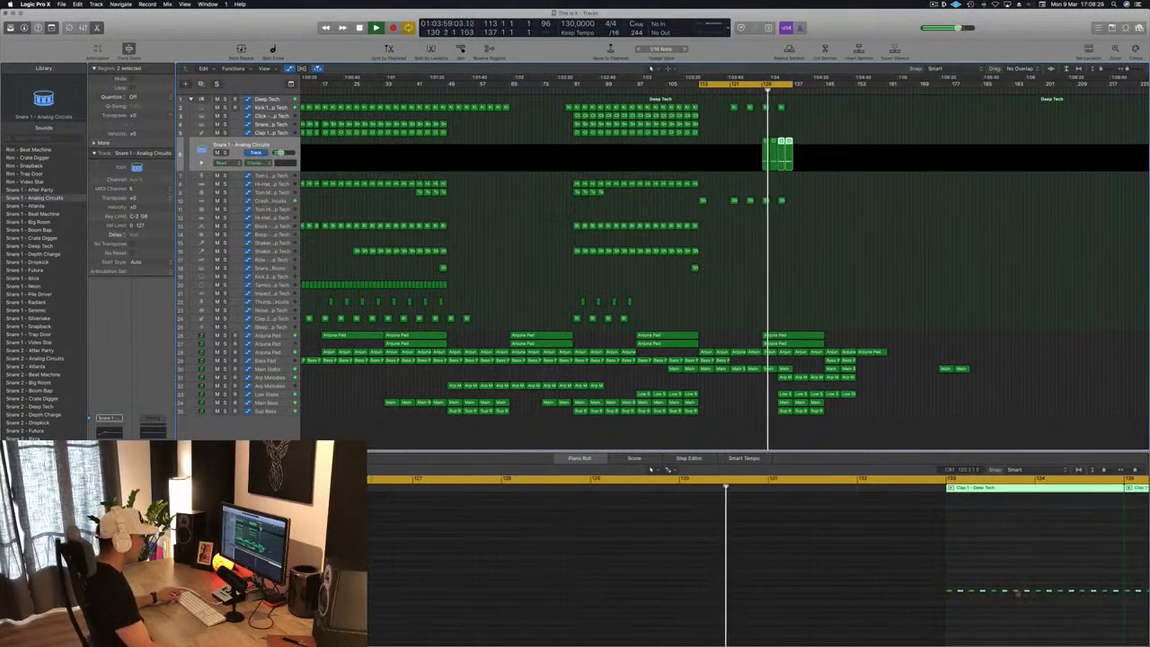
{"action": "scroll", "coordinate": [919, 584], "scroll_direction": "right", "scroll_amount": 5}
{"action": "scroll", "coordinate": [919, 584], "scroll_direction": "right", "scroll_amount": 1}
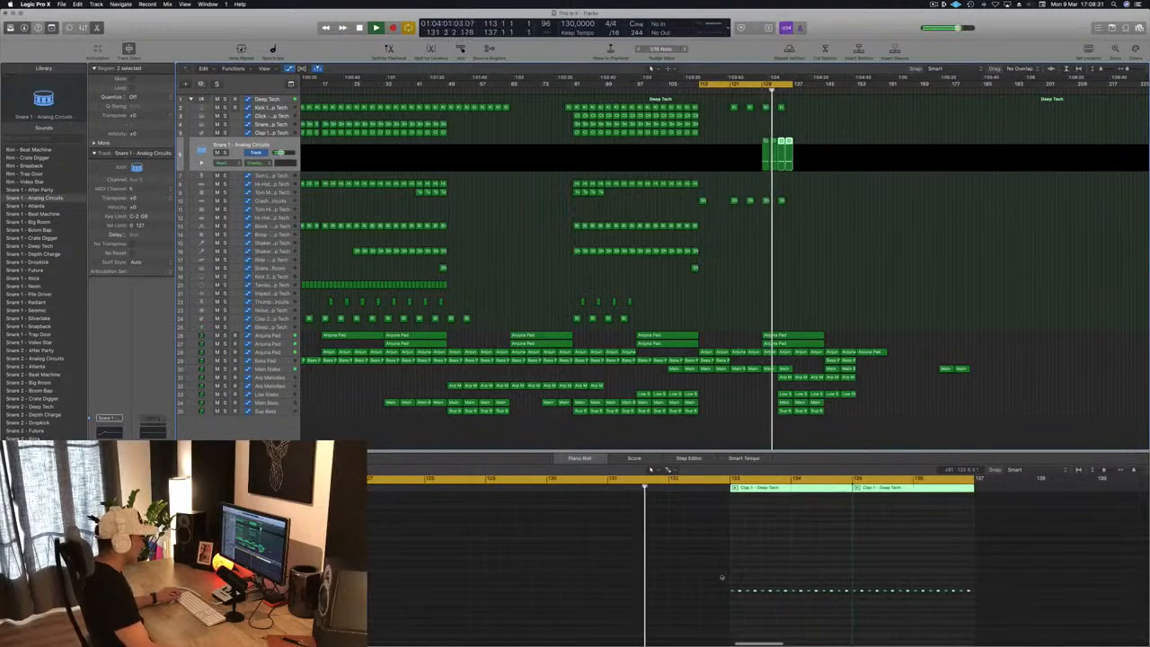
{"action": "left_click_drag", "start_coordinate": [721, 575], "coordinate": [1069, 625]}
{"action": "scroll", "coordinate": [823, 611], "scroll_direction": "right", "scroll_amount": 3}
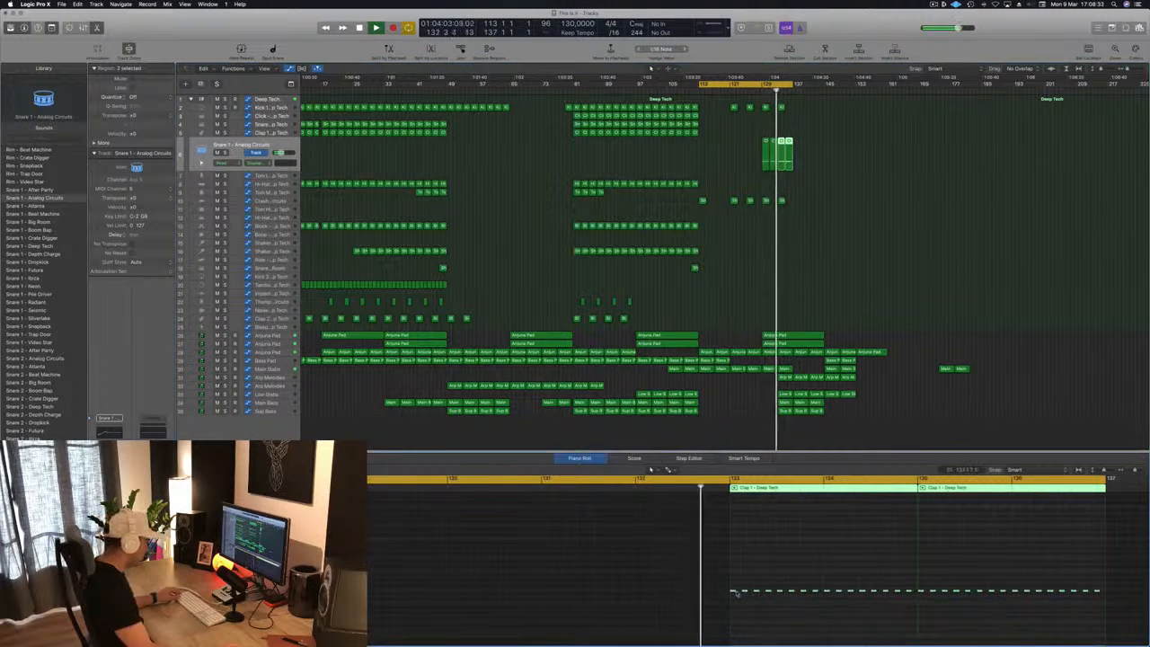
{"action": "left_click_drag", "start_coordinate": [732, 592], "coordinate": [736, 589]}
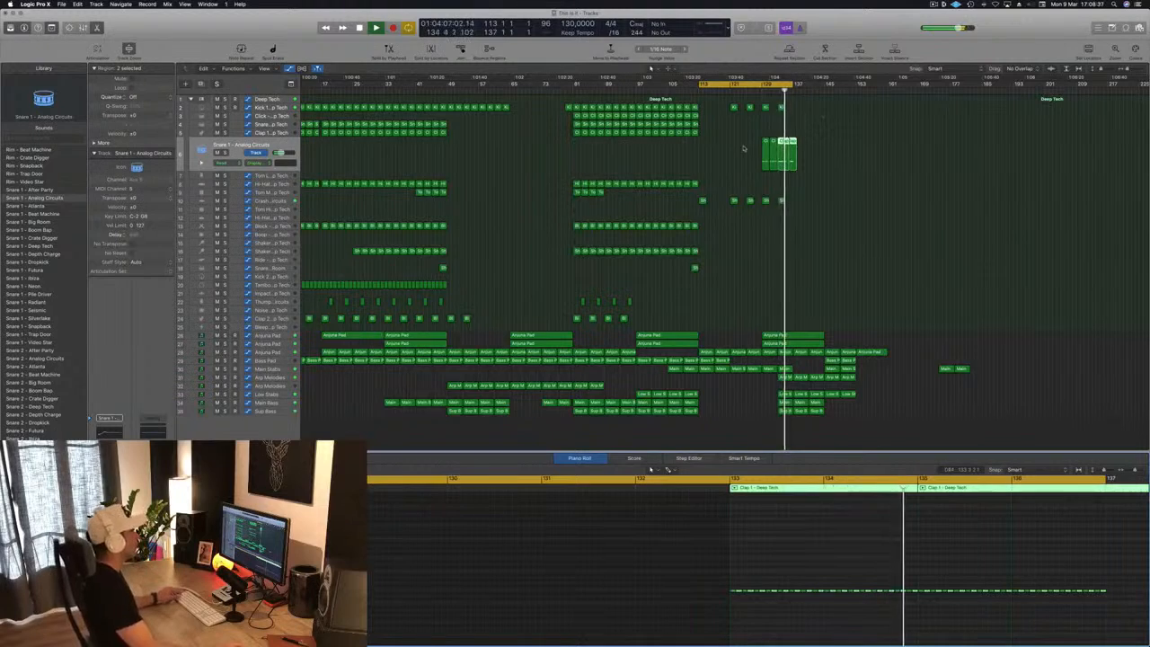
Extend the end of the cycle range from bar 137 to about bar 159.
{"action": "scroll", "coordinate": [790, 149], "scroll_direction": "left", "scroll_amount": 2}
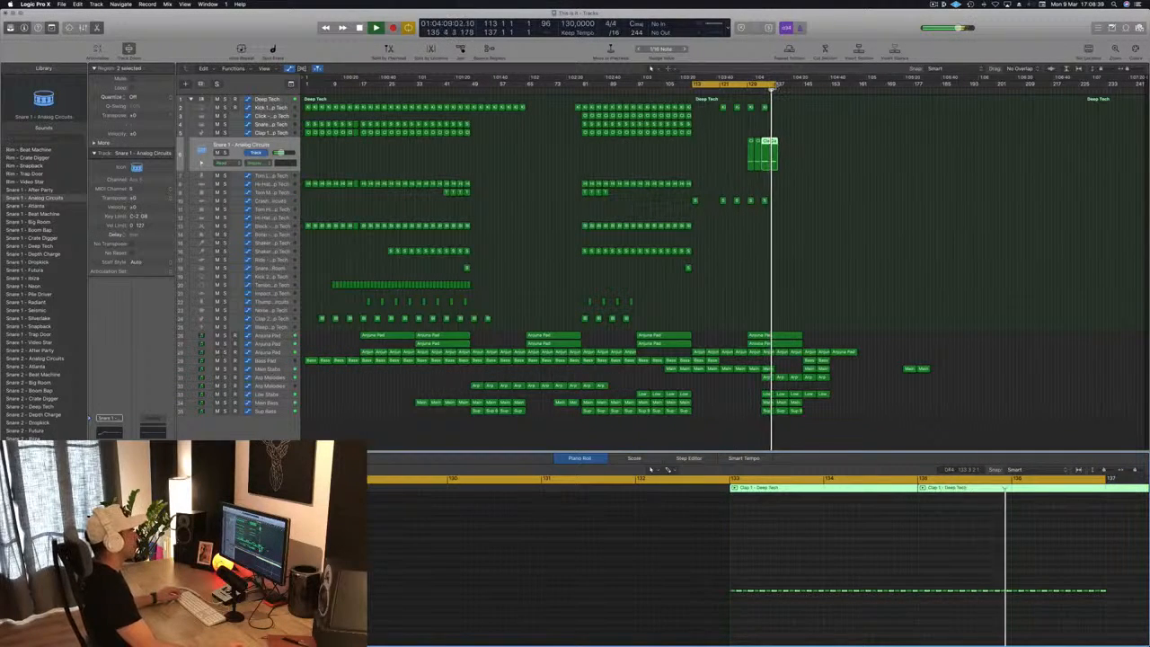
{"action": "left_click_drag", "start_coordinate": [768, 86], "coordinate": [851, 88]}
{"action": "scroll", "coordinate": [841, 168], "scroll_direction": "right", "scroll_amount": 6}
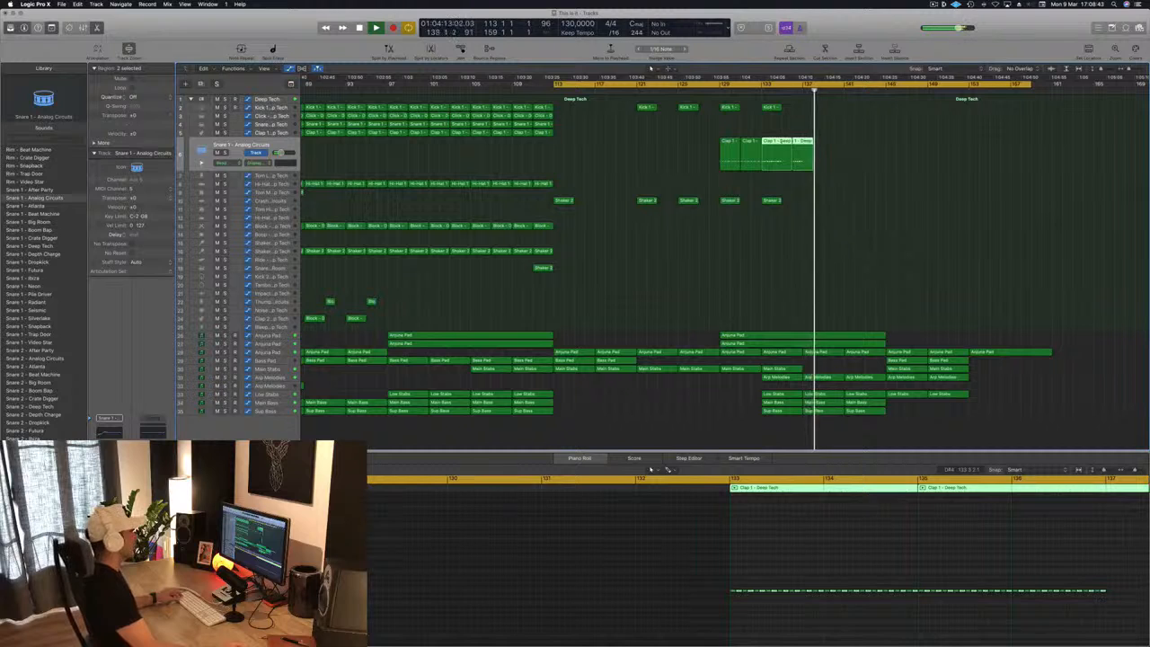
Try to divide the overlong clap region from bar 133 at bar 135, splitting the notes that cross the cut.
{"action": "double_click", "coordinate": [781, 145], "text": "super"}
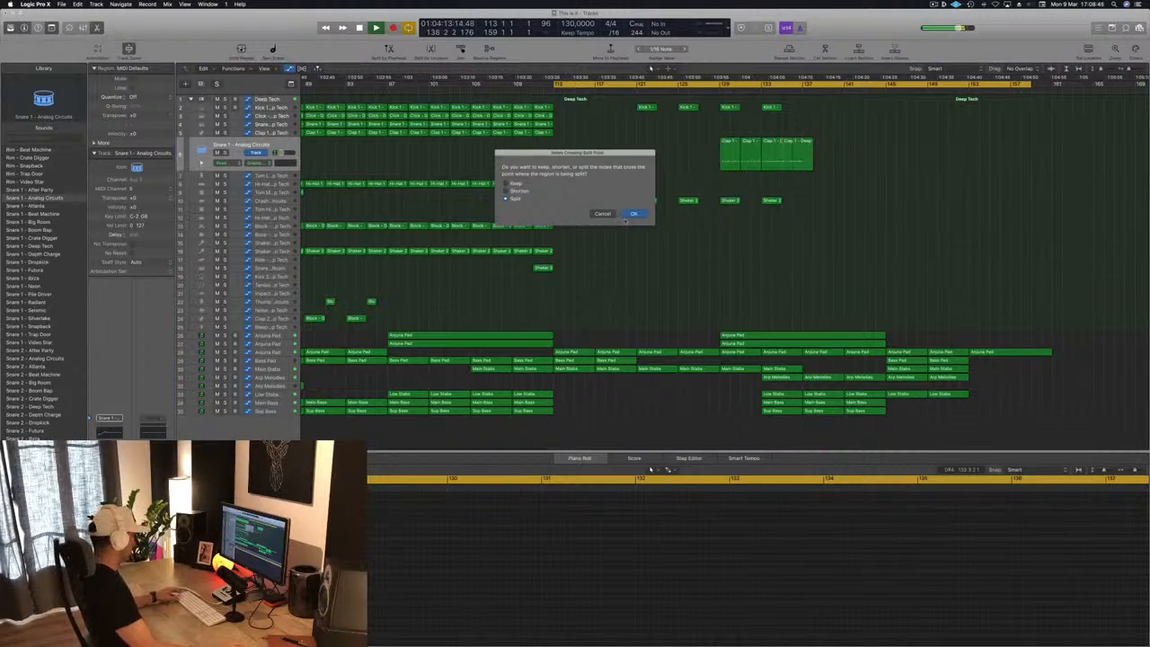
{"action": "left_click", "coordinate": [645, 214]}
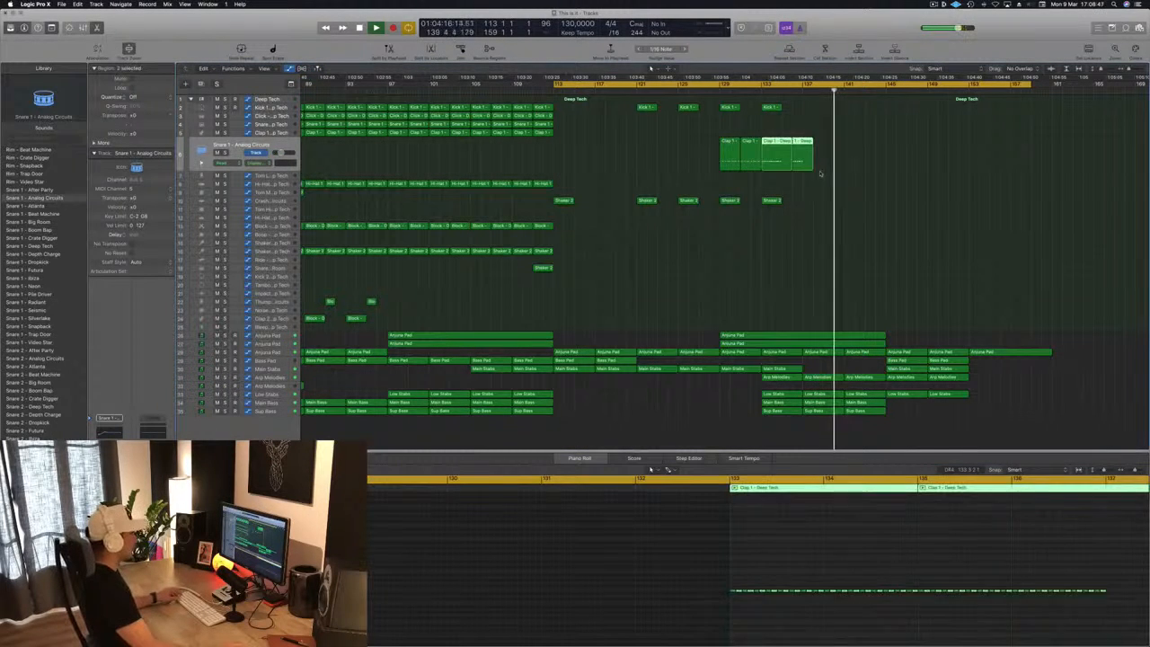
{"action": "left_click", "coordinate": [776, 161]}
{"action": "double_click", "coordinate": [779, 161], "text": "super"}
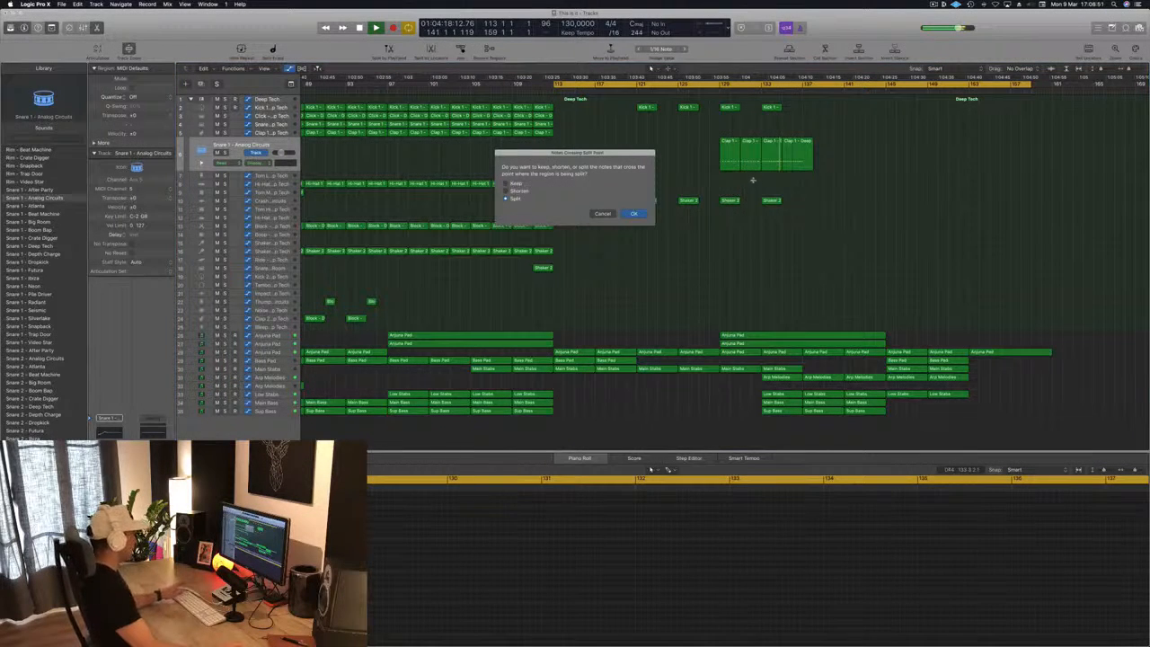
{"action": "key", "text": "Return"}
{"action": "left_click", "coordinate": [782, 160], "text": "super"}
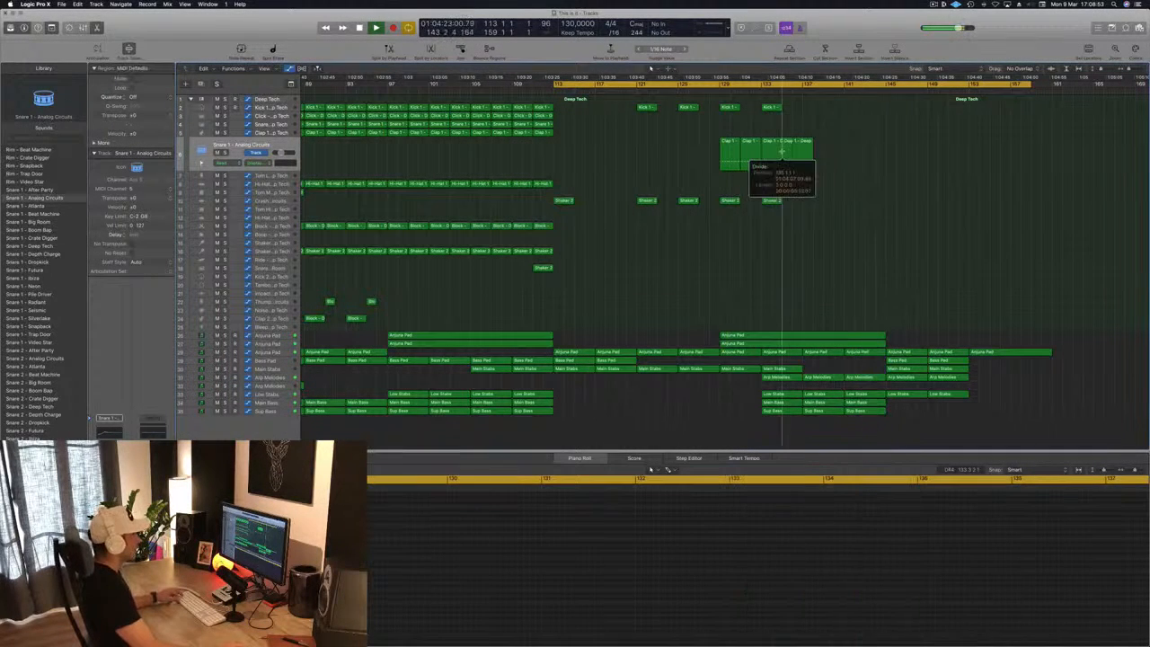
Delete the extra clap region after bar 135, cut the remaining overhang at bar 135 and delete it, and play from bar 129.
{"action": "left_click", "coordinate": [790, 158]}
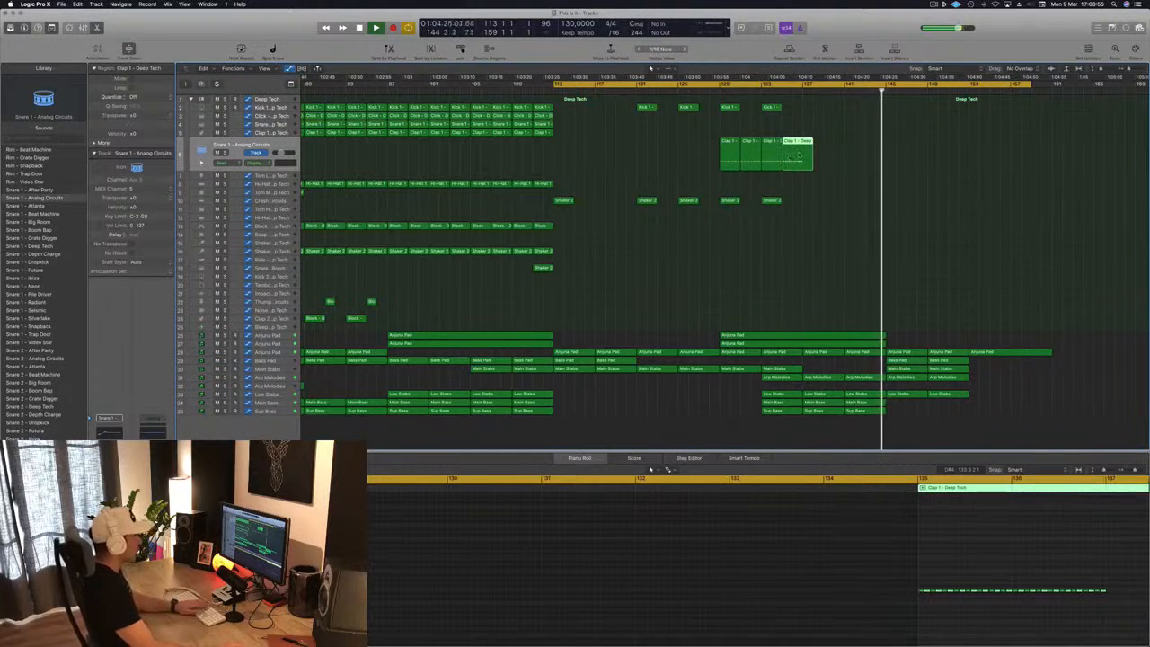
{"action": "key", "text": "Delete"}
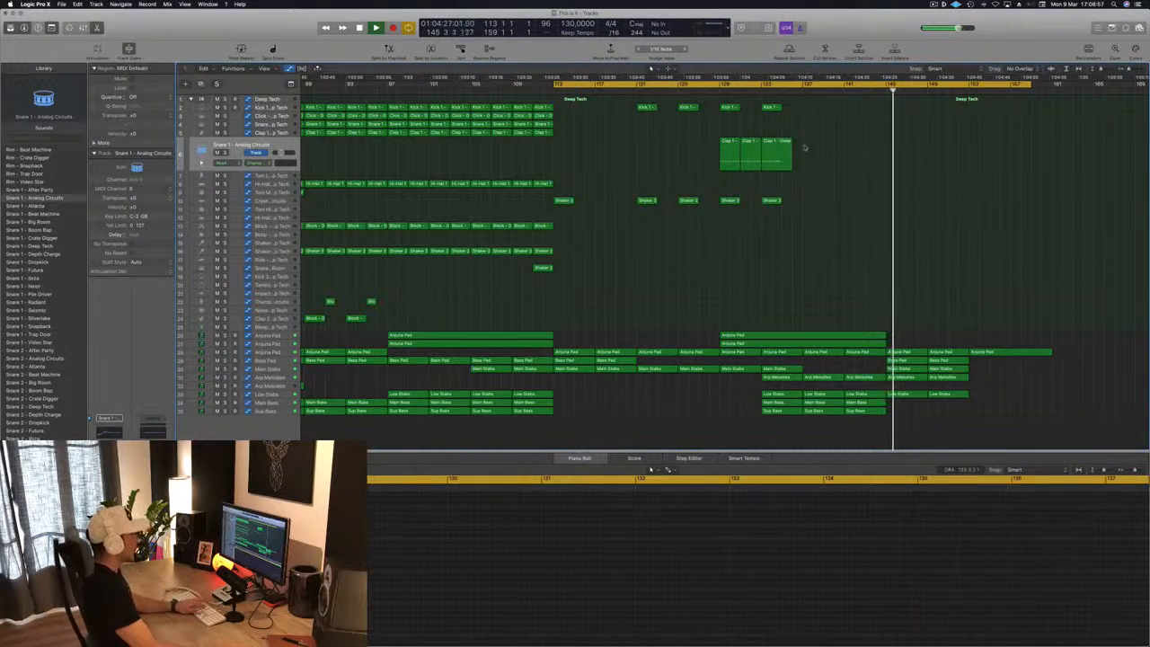
{"action": "left_click", "coordinate": [779, 160], "text": "super"}
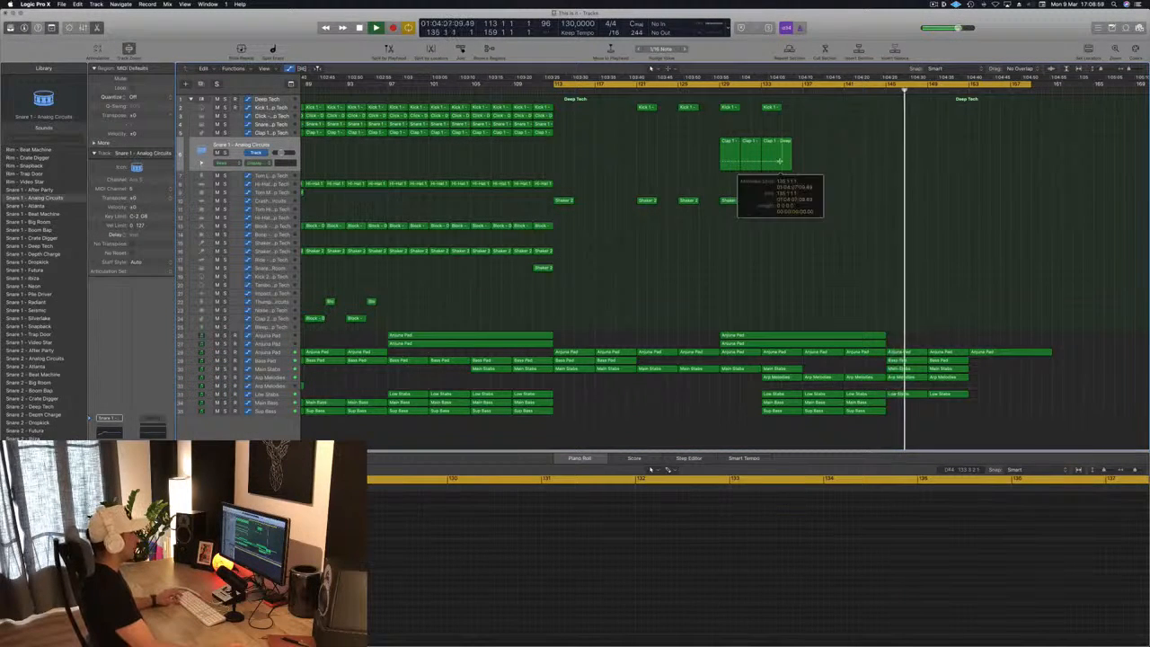
{"action": "left_click", "coordinate": [637, 214]}
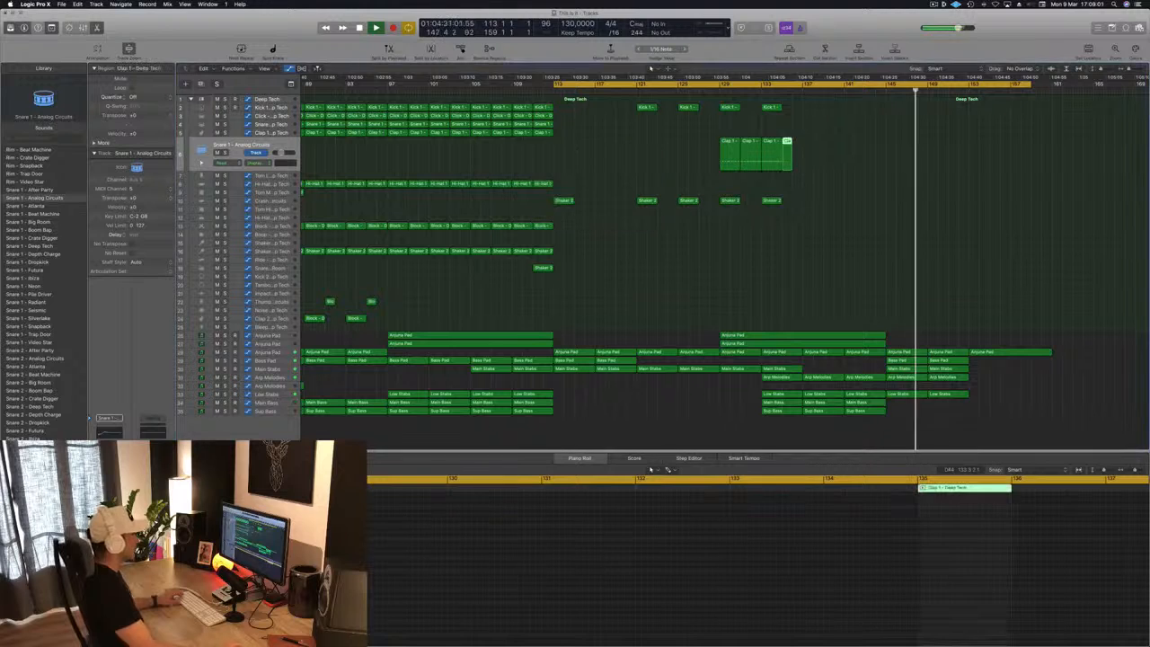
{"action": "key", "text": "Delete"}
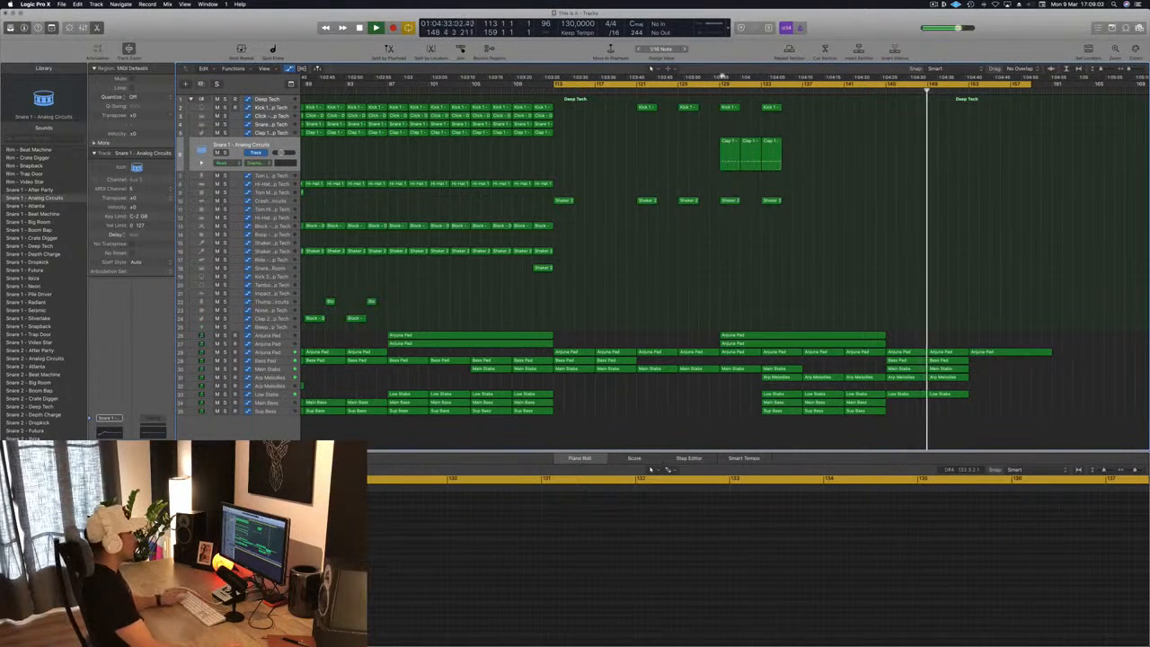
{"action": "left_click", "coordinate": [719, 91]}
Copy the clap roll region from bar 133 to bar 135 and repeat it at bars 137, 139 and 141.
{"action": "left_click", "coordinate": [773, 144]}
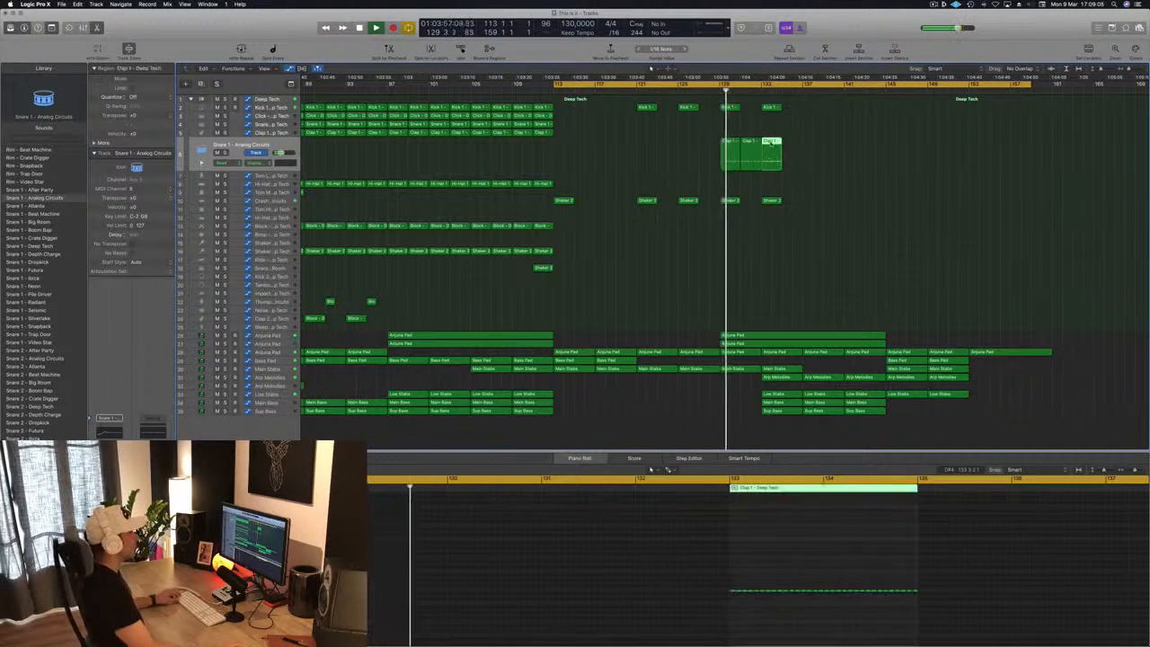
{"action": "left_click_drag", "start_coordinate": [772, 144], "coordinate": [793, 147]}
{"action": "left_click", "coordinate": [773, 152]}
{"action": "left_click", "coordinate": [834, 127]}
{"action": "scroll", "coordinate": [834, 171], "scroll_direction": "down", "scroll_amount": 4}
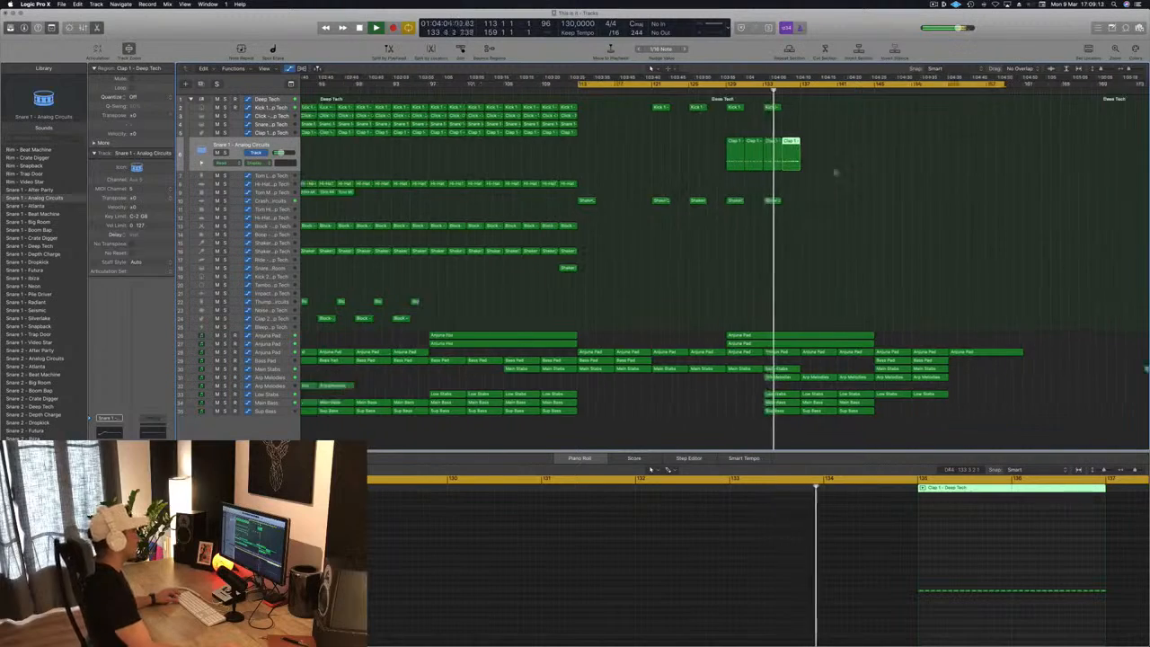
{"action": "scroll", "coordinate": [820, 148], "scroll_direction": "up", "scroll_amount": 3}
{"action": "scroll", "coordinate": [808, 146], "scroll_direction": "up", "scroll_amount": 3}
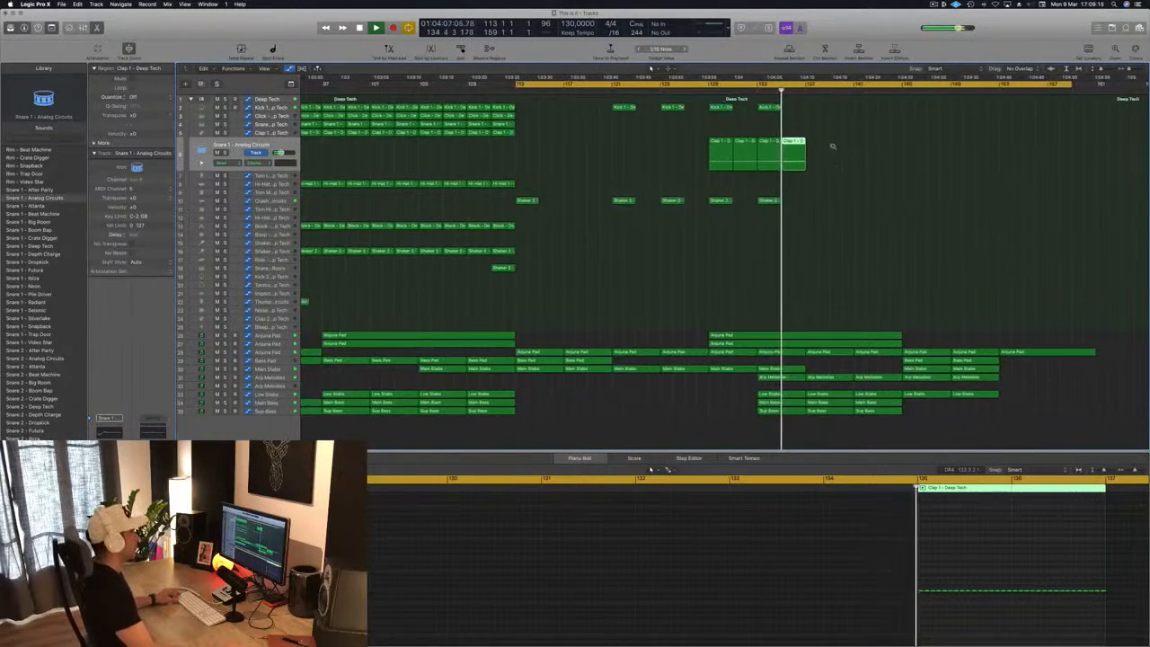
{"action": "left_click_drag", "start_coordinate": [793, 145], "coordinate": [846, 152]}
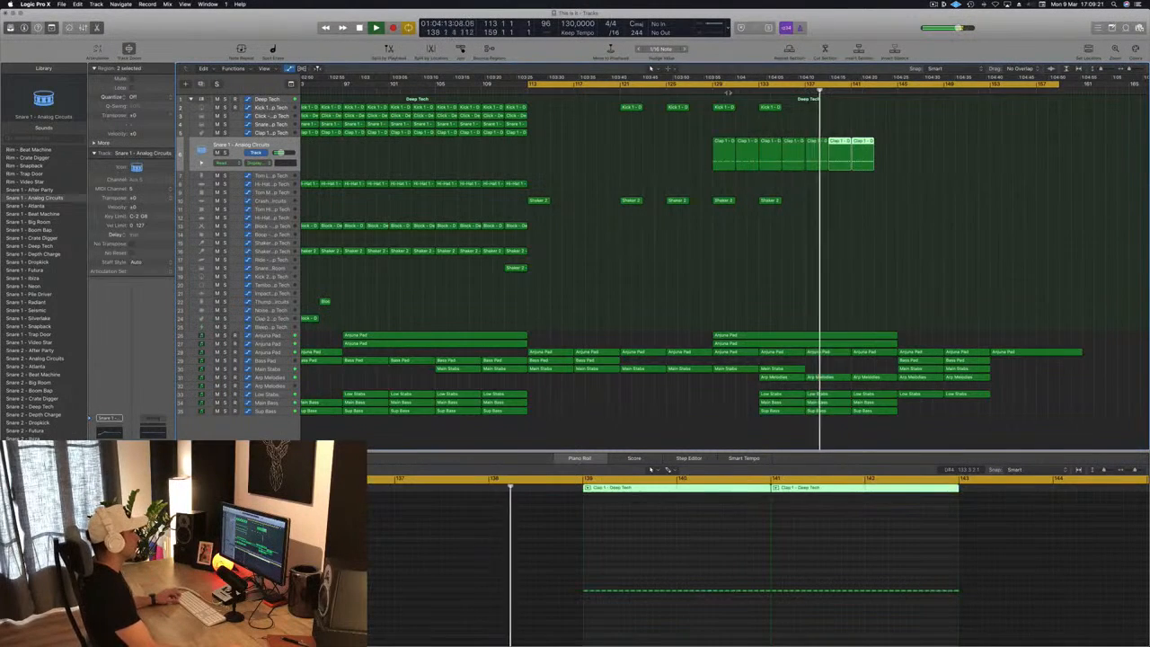
Copy Main Stabs regions to bars 137 and 141 so the part runs on to bar 145.
{"action": "scroll", "coordinate": [732, 288], "scroll_direction": "down", "scroll_amount": 3}
{"action": "scroll", "coordinate": [732, 287], "scroll_direction": "down", "scroll_amount": 2}
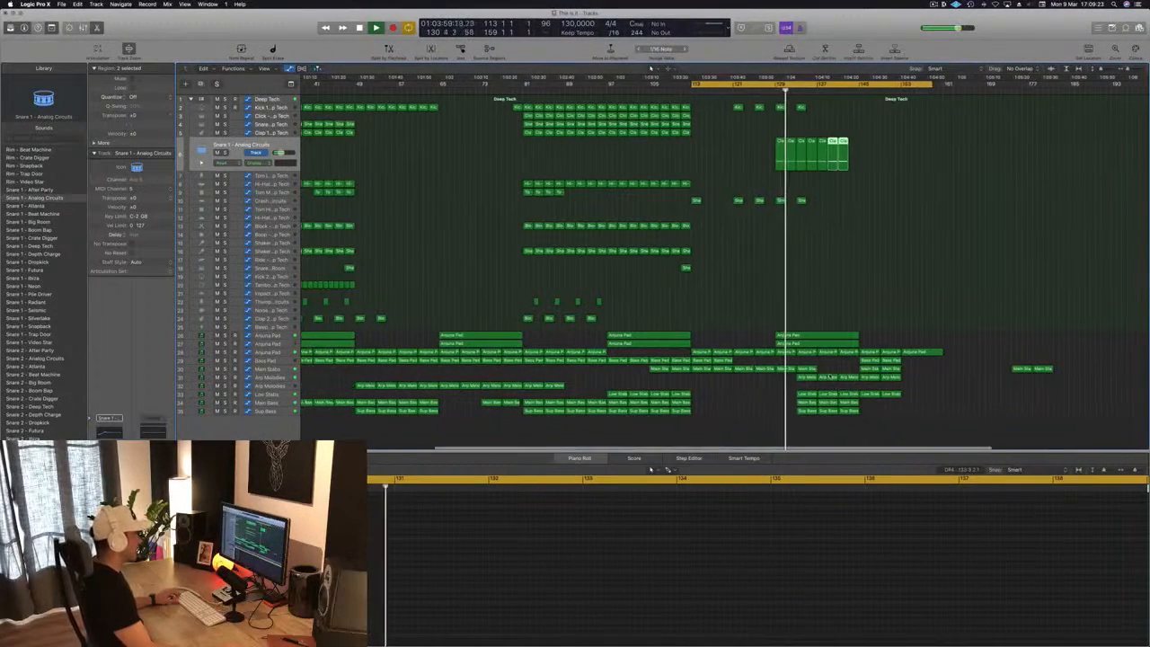
{"action": "left_click", "coordinate": [808, 370]}
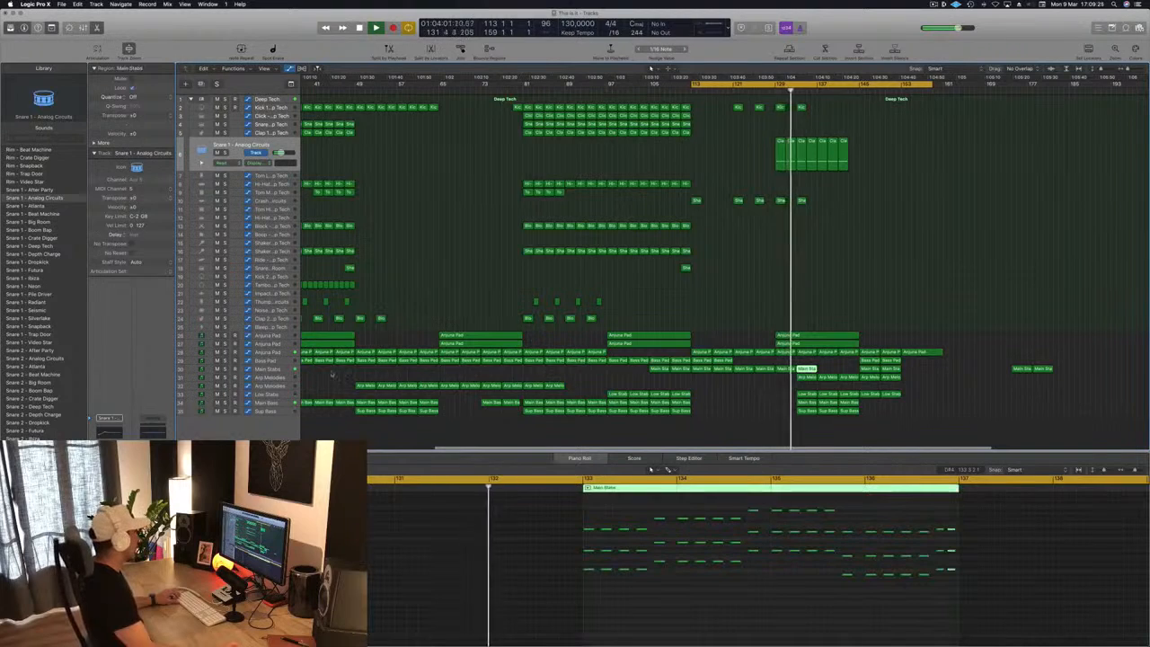
{"action": "left_click", "coordinate": [290, 371]}
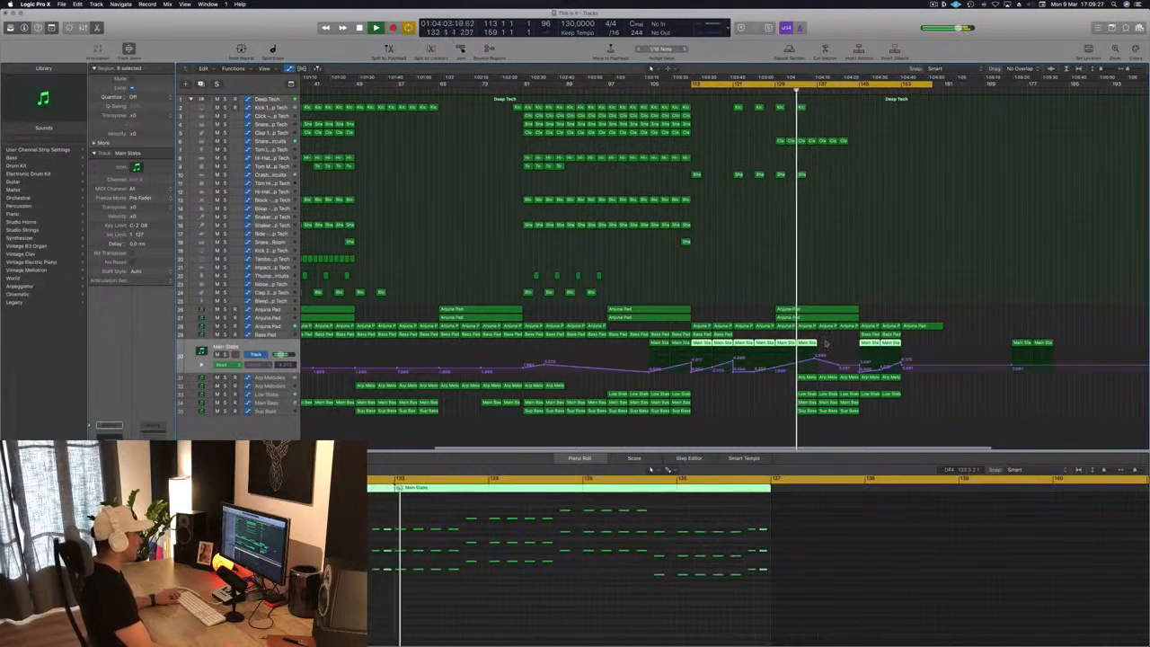
{"action": "mouse_move", "coordinate": [826, 344]}
{"action": "left_mouse_down"}
{"action": "mouse_move", "coordinate": [784, 344]}
{"action": "mouse_move", "coordinate": [825, 351]}
{"action": "left_mouse_up"}
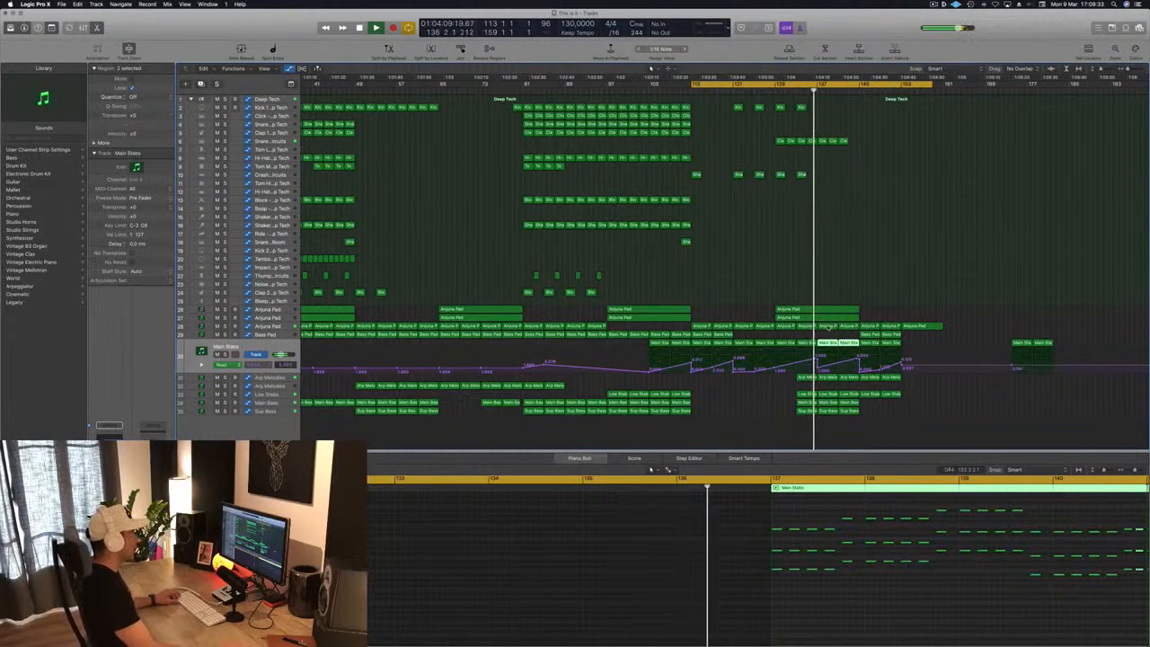
Raise the Anjuna Pad track's automation curve just before bar 145.
{"action": "left_click", "coordinate": [827, 326]}
{"action": "left_click", "coordinate": [261, 326]}
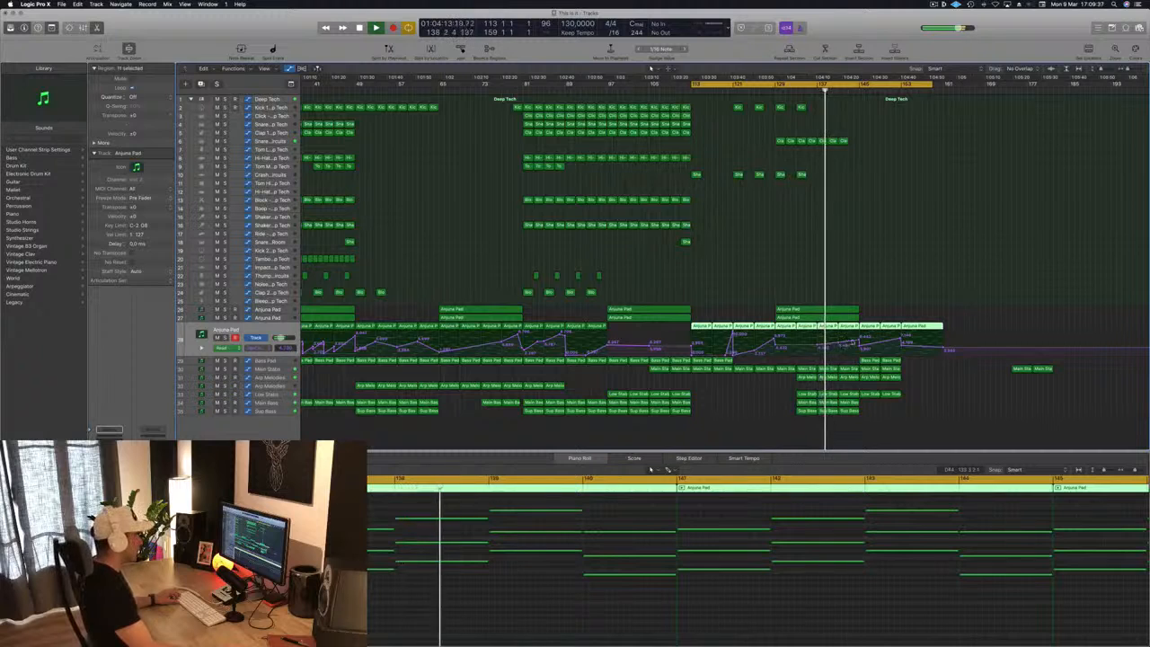
{"action": "left_click", "coordinate": [863, 335]}
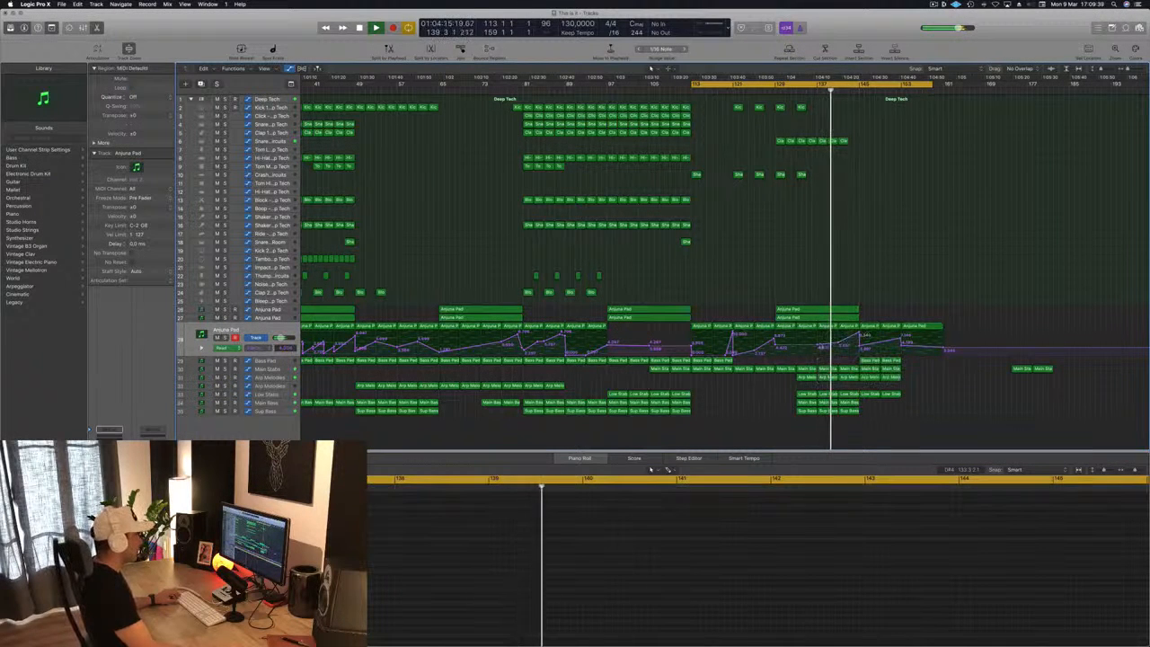
Copy the last clap roll region to bar 143 and play from about bar 127.
{"action": "key", "text": "super+Right"}
{"action": "key", "text": "super+Right"}
{"action": "key", "text": "super+Right"}
{"action": "key", "text": "super+Right"}
{"action": "key", "text": "super+Right"}
{"action": "key", "text": "super+Right"}
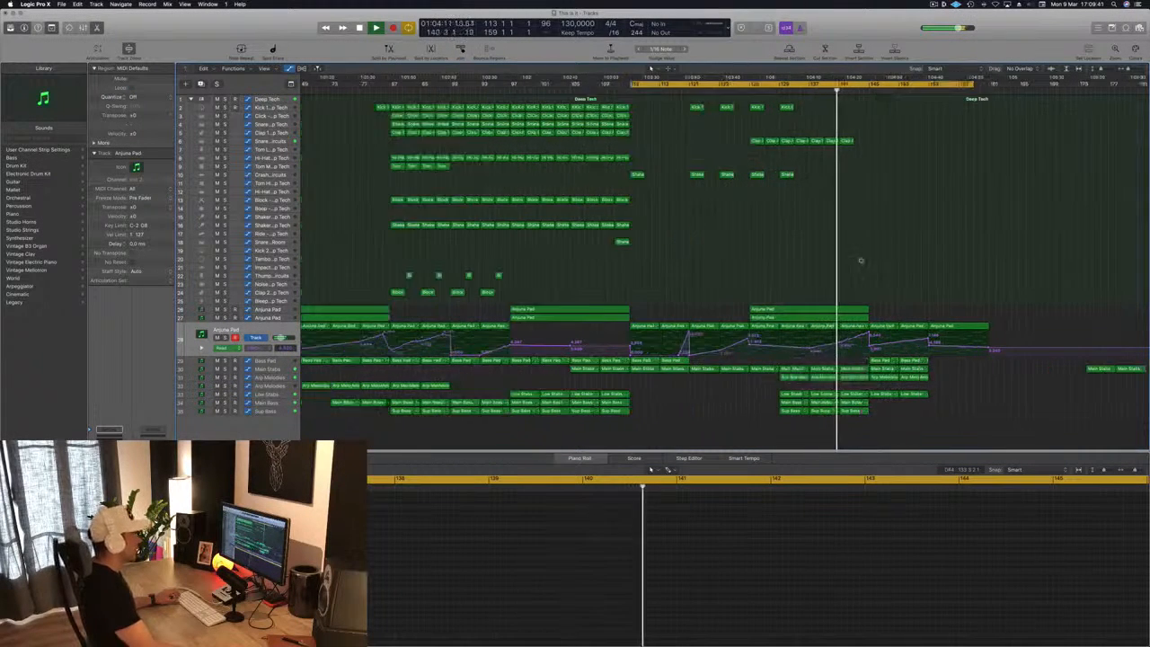
{"action": "left_click_drag", "start_coordinate": [858, 141], "coordinate": [889, 148]}
{"action": "key", "text": "super+Left"}
{"action": "key", "text": "super+Left"}
{"action": "key", "text": "super+Left"}
{"action": "key", "text": "super+Left"}
{"action": "key", "text": "super+Left"}
{"action": "key", "text": "super+Left"}
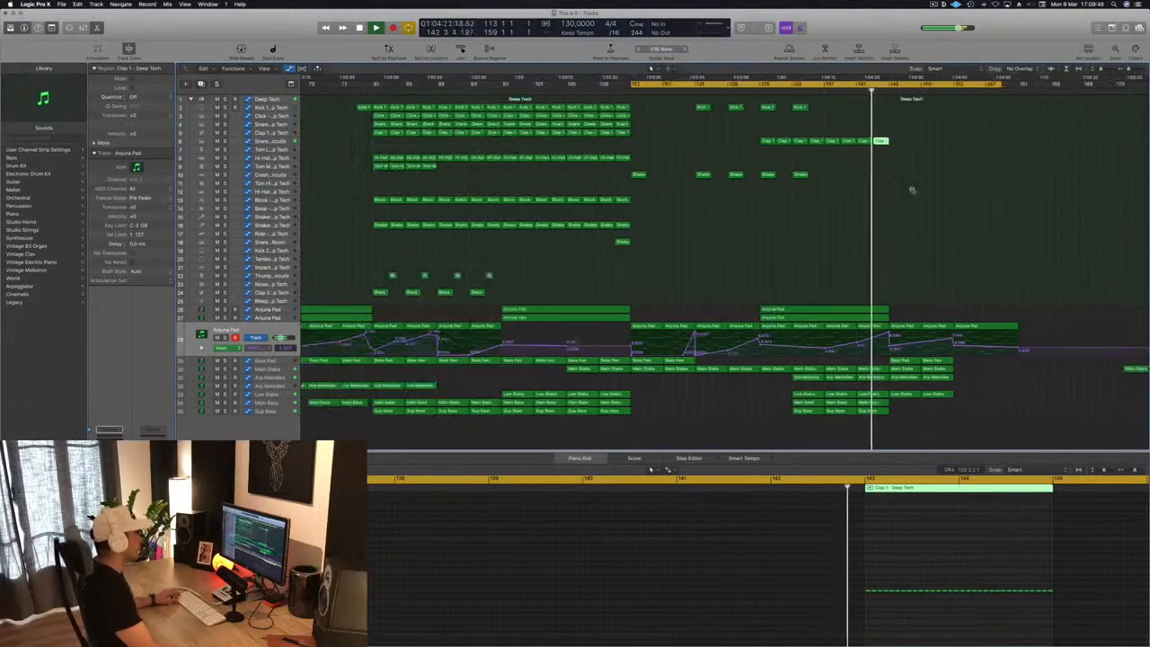
{"action": "key", "text": "super+Left"}
{"action": "key", "text": "super+Left"}
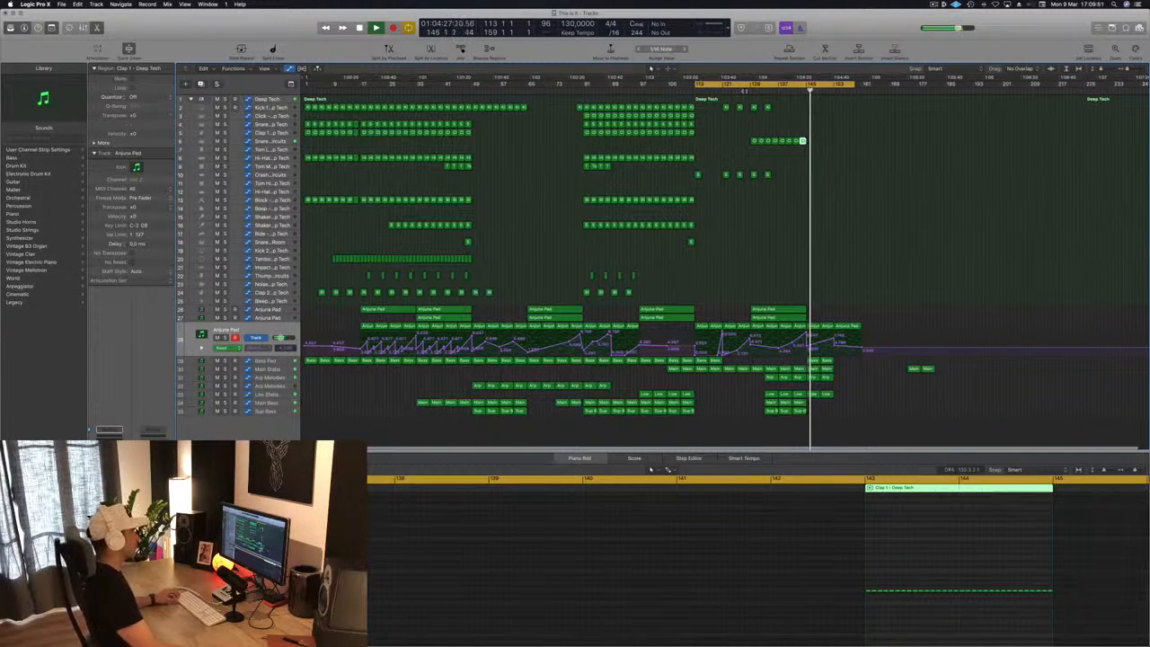
{"action": "left_click", "coordinate": [743, 91]}
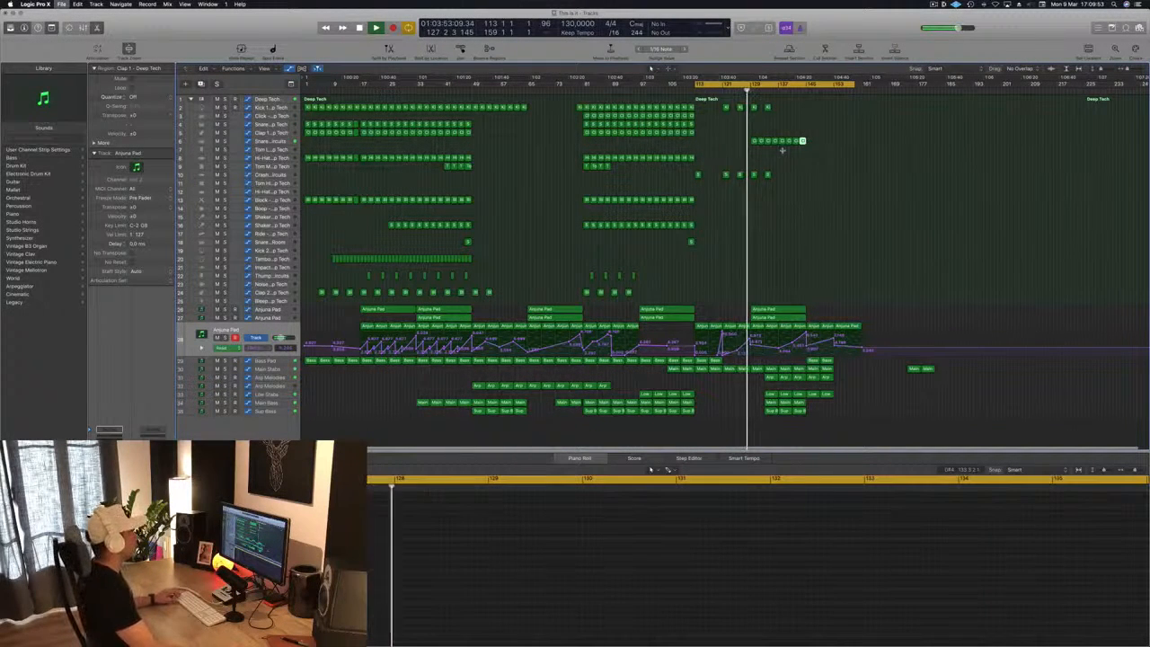
Copy the kick regions at bars 129 and 133 to bars 137 and 141.
{"action": "scroll", "coordinate": [808, 108], "scroll_direction": "up", "scroll_amount": 5}
{"action": "scroll", "coordinate": [811, 109], "scroll_direction": "up", "scroll_amount": 2}
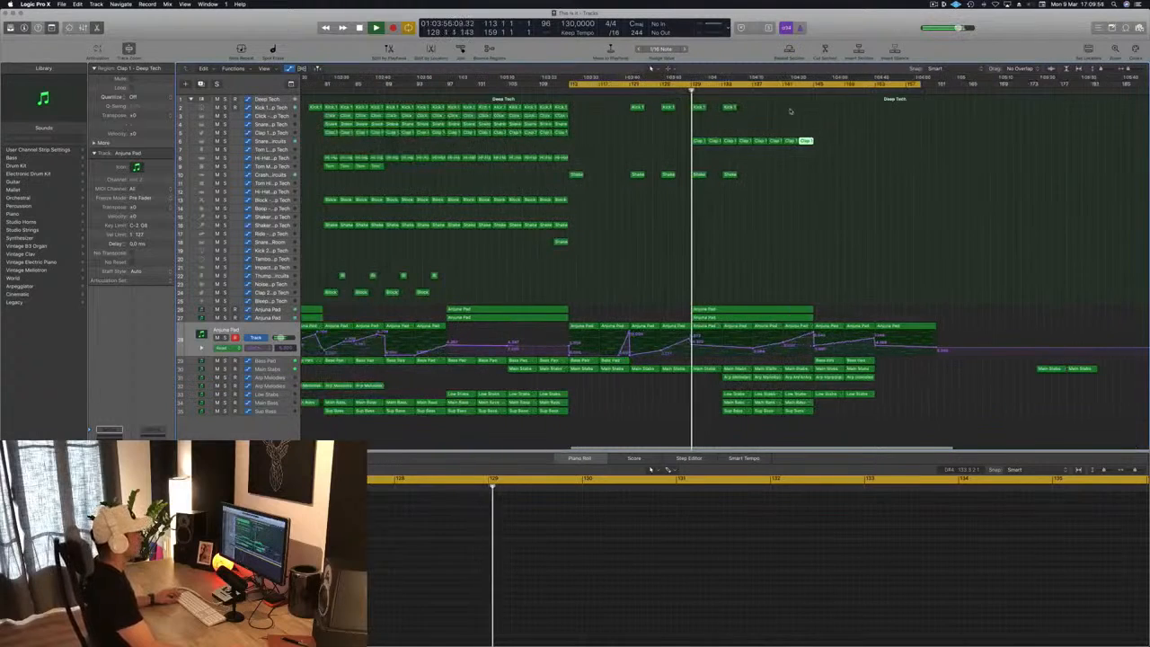
{"action": "left_click", "coordinate": [727, 106]}
{"action": "left_click", "coordinate": [698, 107], "text": "shift"}
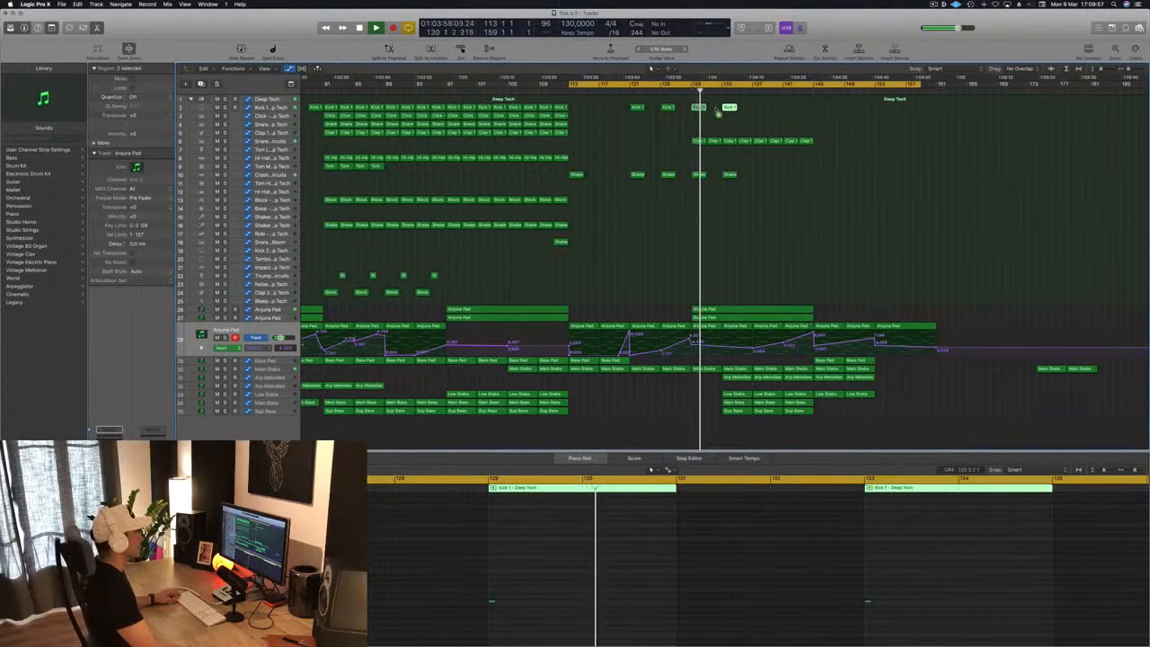
{"action": "left_click_drag", "start_coordinate": [699, 107], "coordinate": [760, 108]}
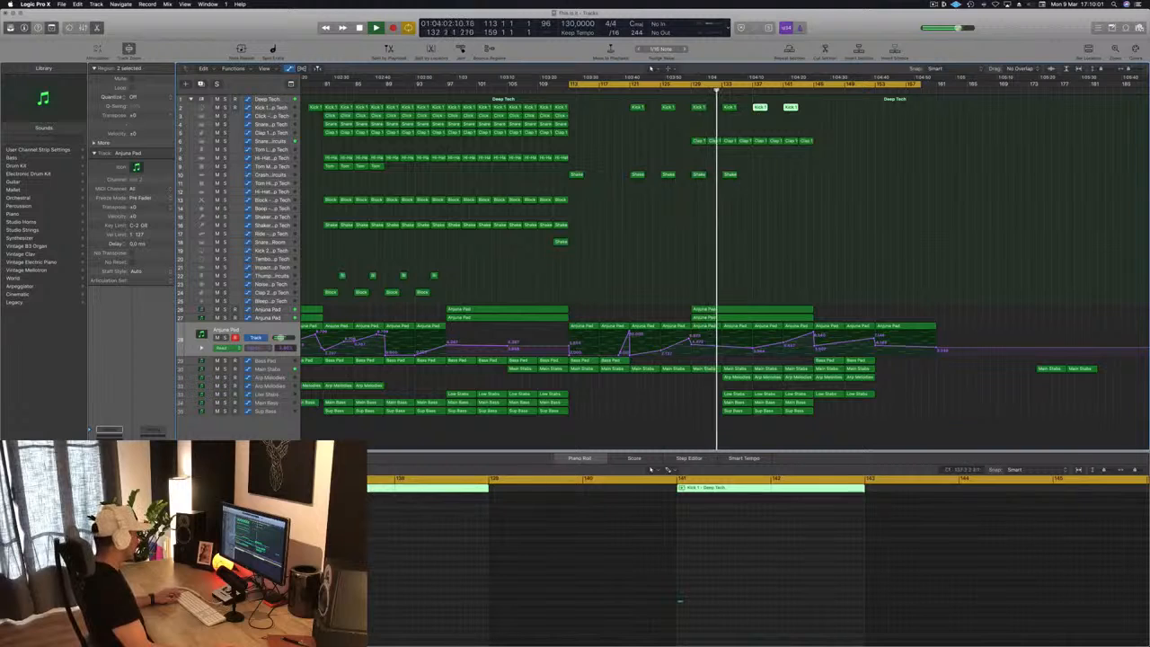
Select the kick regions at bars 137 and 141 and add a second kick note right after the first at bar 137.
{"action": "key", "text": "super+a"}
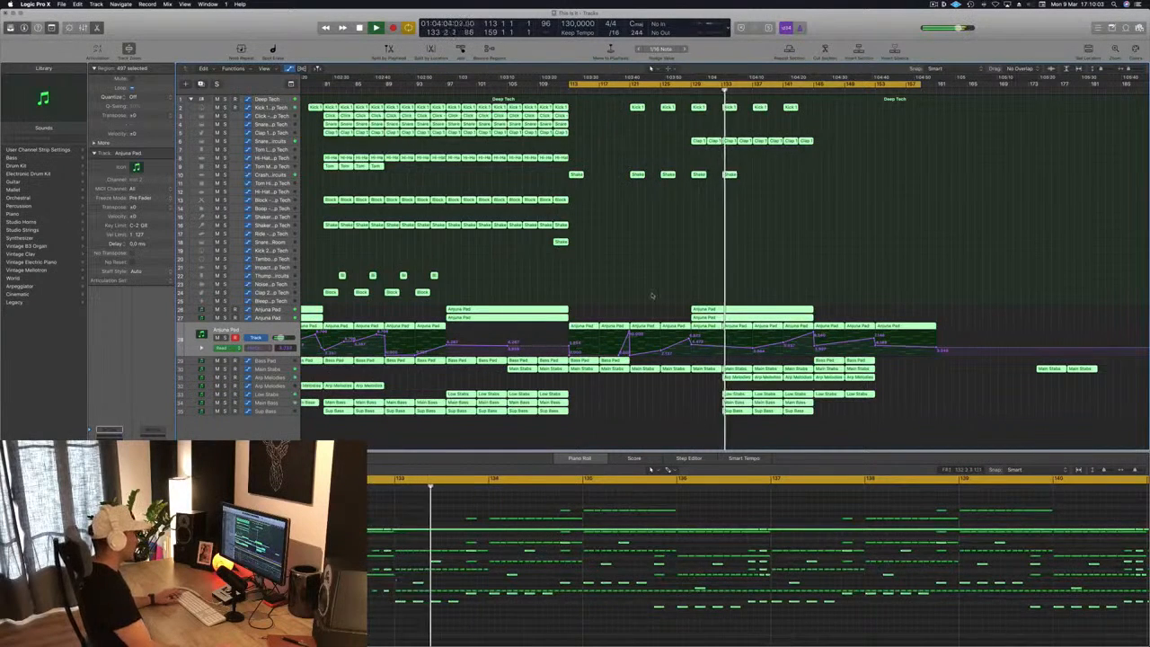
{"action": "left_click", "coordinate": [764, 118]}
{"action": "left_click_drag", "start_coordinate": [764, 118], "coordinate": [816, 105]}
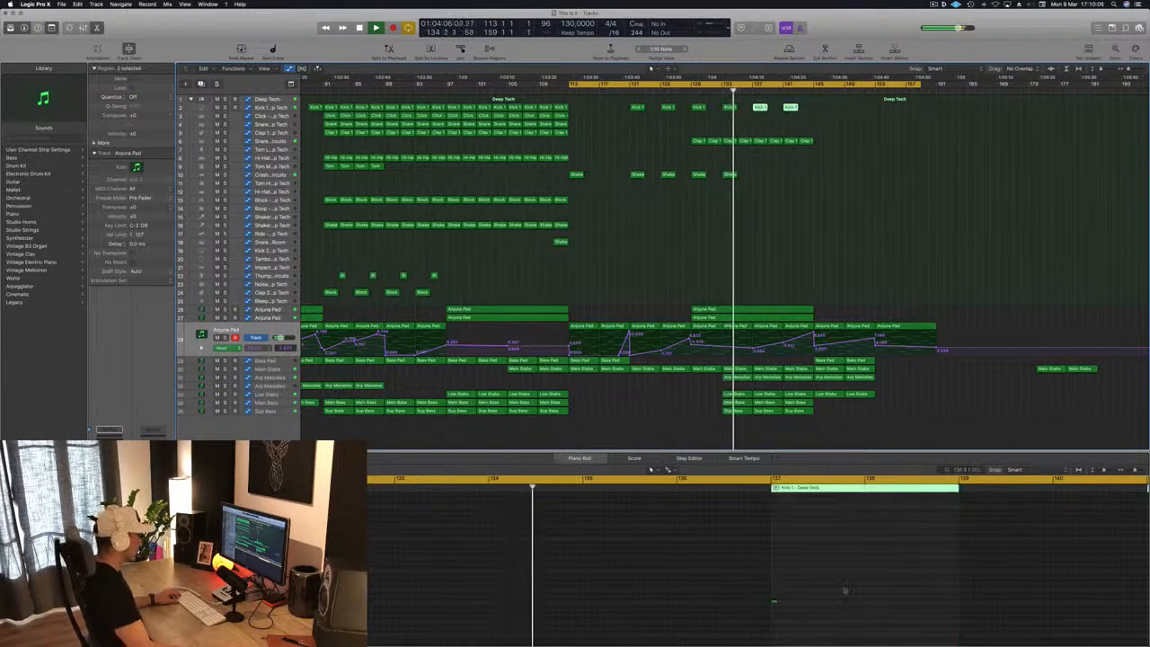
{"action": "left_click_drag", "start_coordinate": [775, 602], "coordinate": [785, 603]}
{"action": "key", "text": "super+Left"}
{"action": "key", "text": "super+Left"}
{"action": "key", "text": "super+Left"}
{"action": "key", "text": "super+Left"}
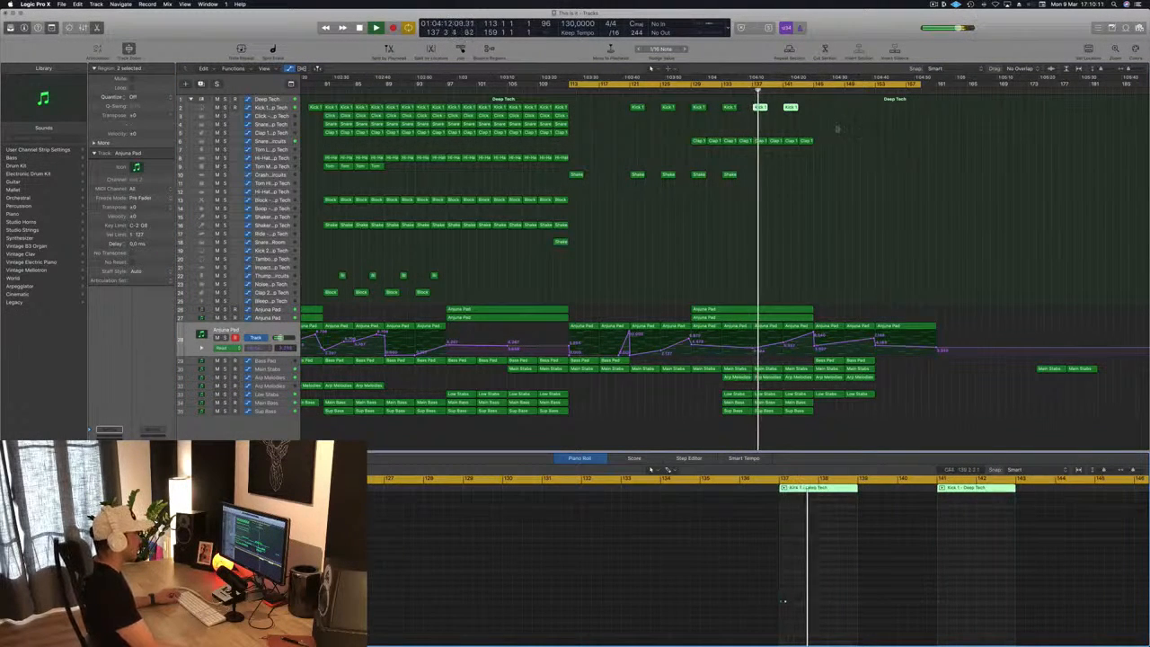
Try a copy of the bar 141 kick region at bar 143 and delete it.
{"action": "left_click_drag", "start_coordinate": [782, 114], "coordinate": [805, 109]}
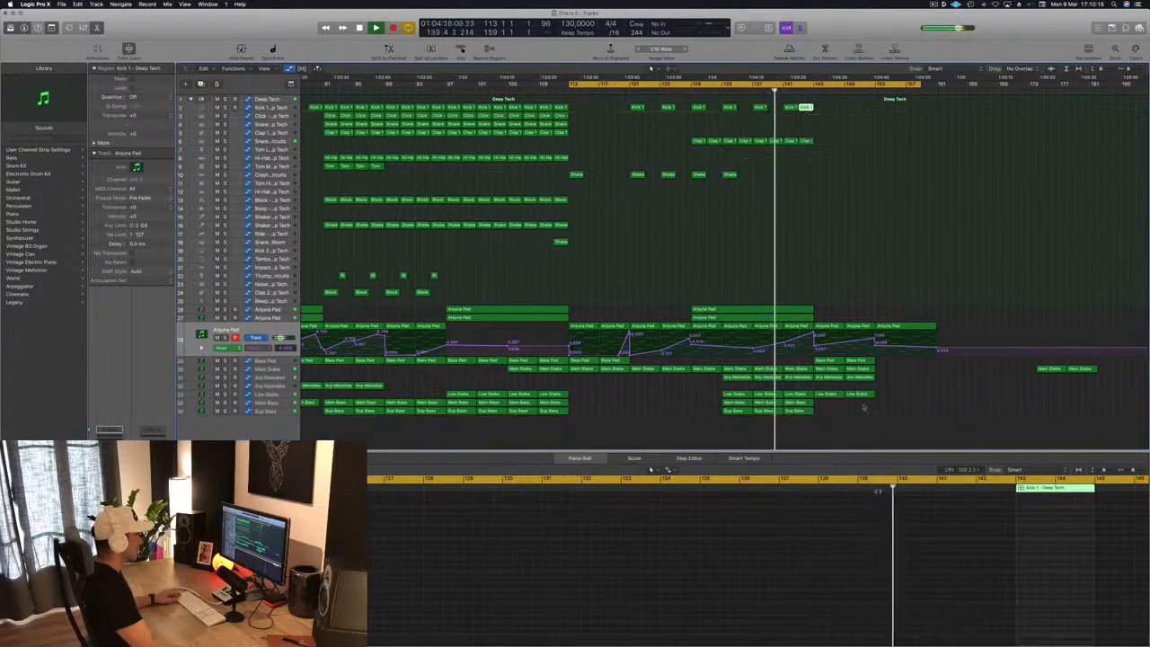
{"action": "scroll", "coordinate": [832, 158], "scroll_direction": "left", "scroll_amount": 1}
{"action": "scroll", "coordinate": [831, 158], "scroll_direction": "left", "scroll_amount": 1}
{"action": "key", "text": "super+Left"}
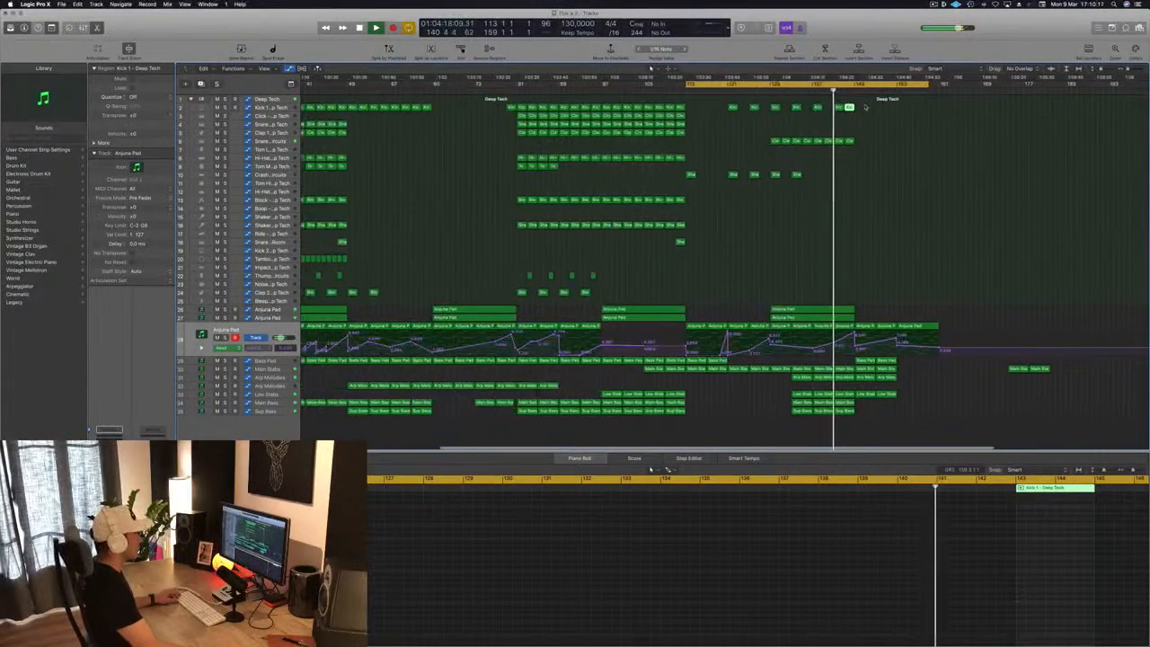
{"action": "key", "text": "Delete"}
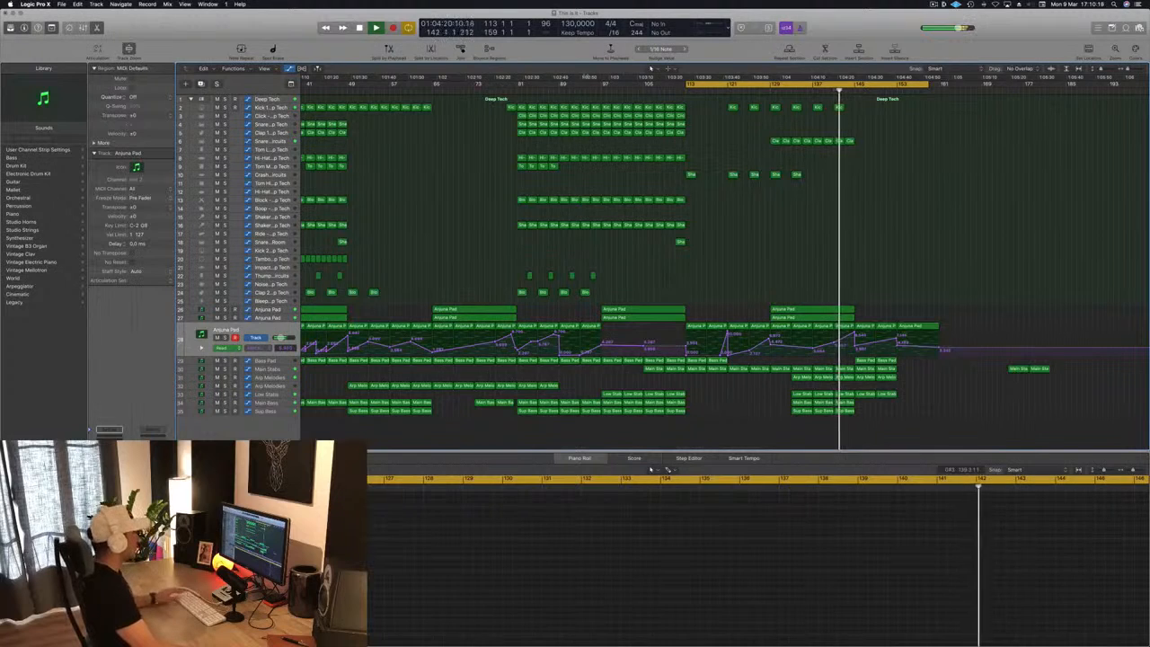
Copy the kick roll region from just before bar 81 to bar 143 and play from bar 141.
{"action": "left_click", "coordinate": [509, 108]}
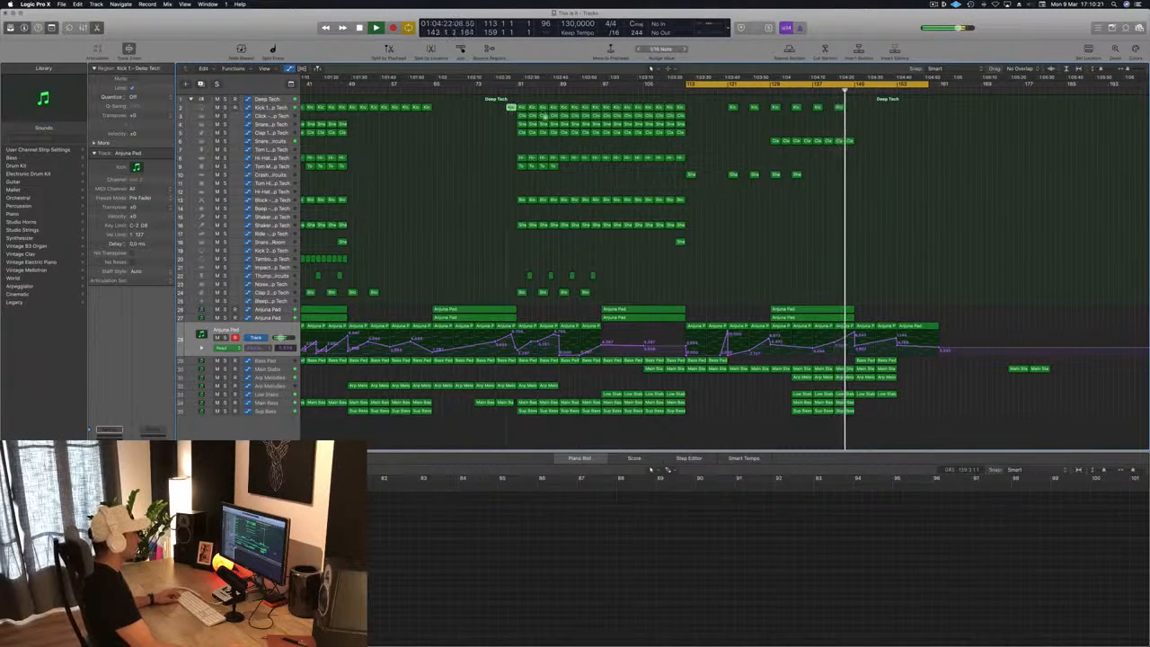
{"action": "left_click_drag", "start_coordinate": [510, 108], "coordinate": [848, 108]}
{"action": "left_click", "coordinate": [832, 93]}
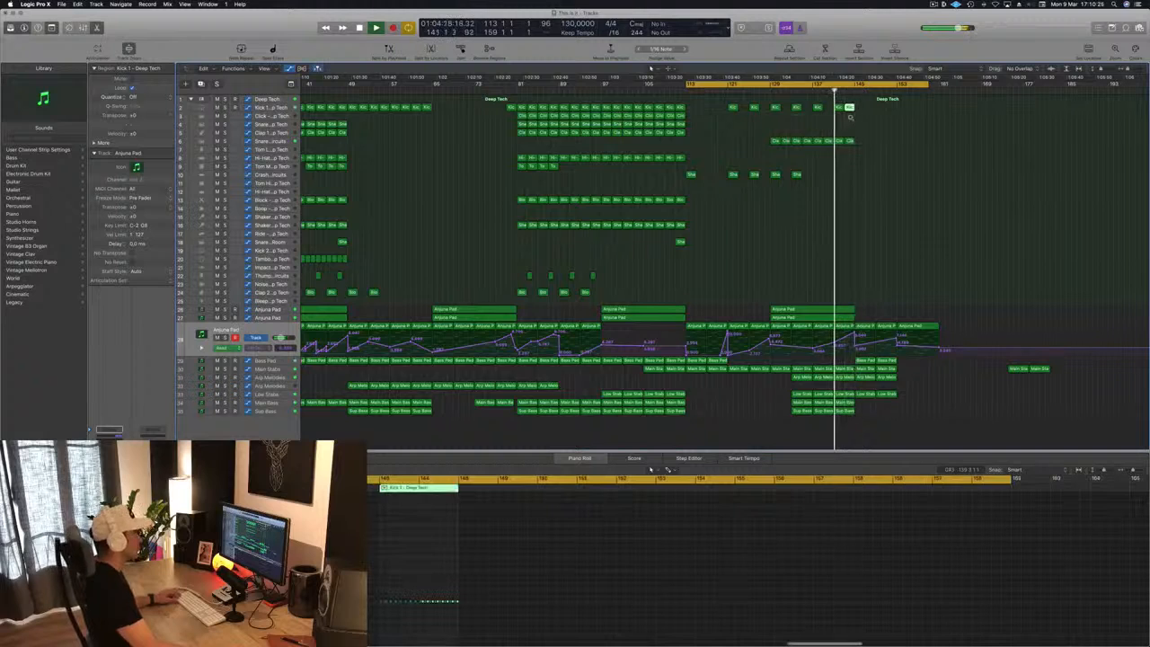
{"action": "scroll", "coordinate": [851, 118], "scroll_direction": "down", "scroll_amount": 2}
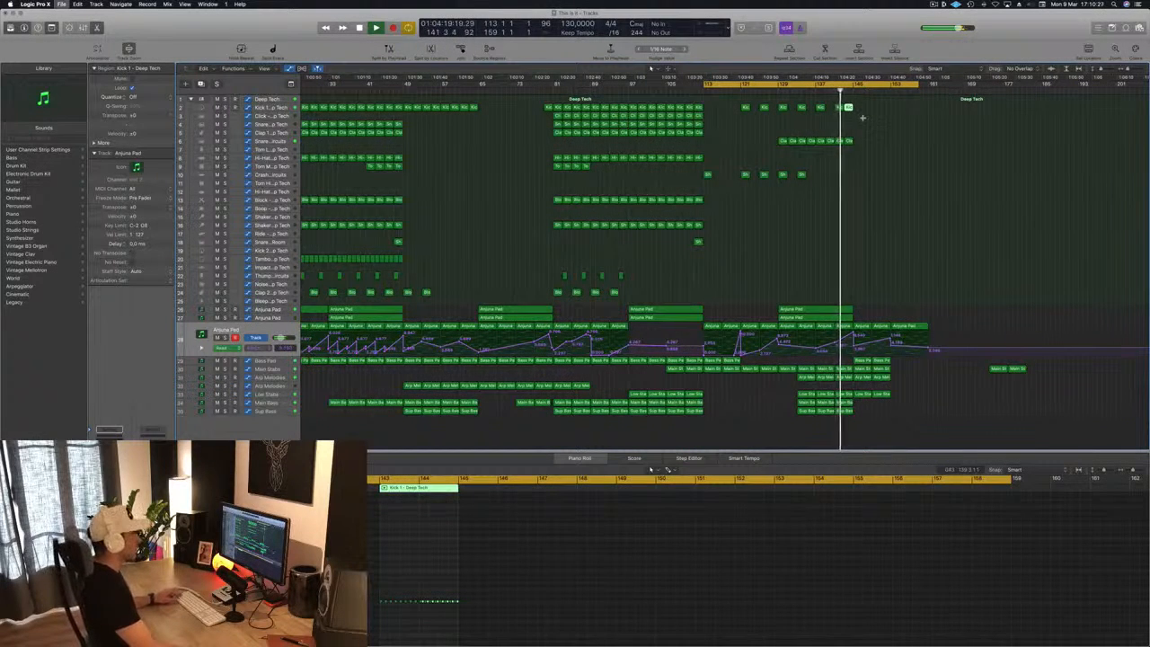
{"action": "scroll", "coordinate": [861, 118], "scroll_direction": "up", "scroll_amount": 1}
Delete the kick region at bar 141 and replay the lead-in to bar 145.
{"action": "left_click", "coordinate": [835, 107]}
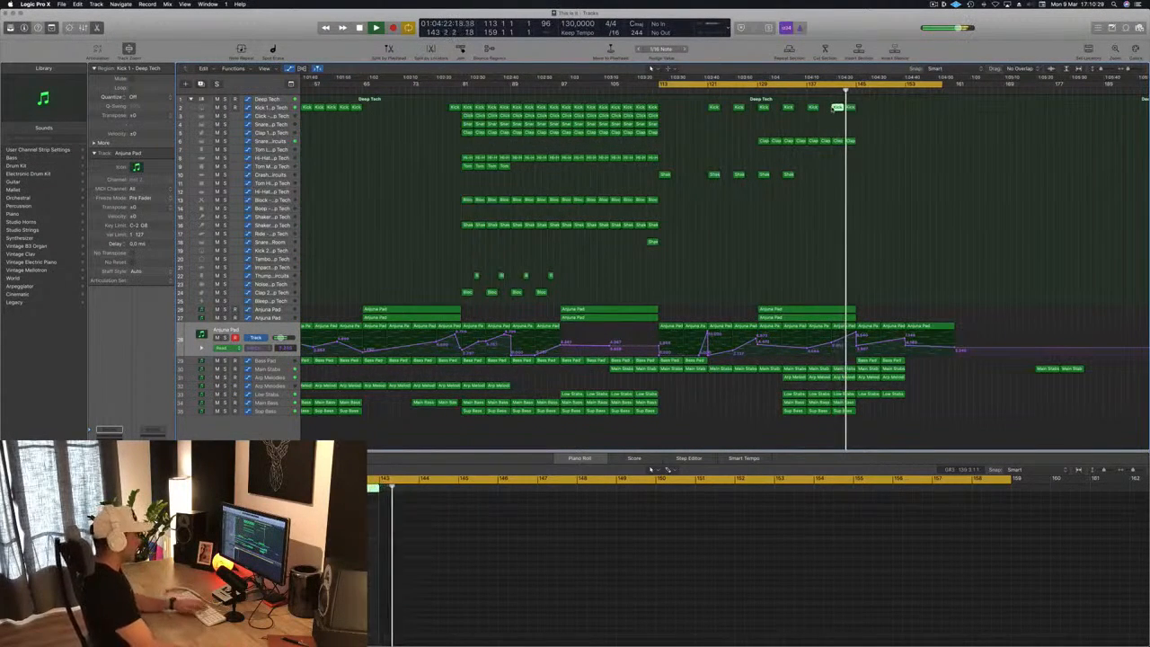
{"action": "key", "text": "Delete"}
{"action": "scroll", "coordinate": [835, 118], "scroll_direction": "down", "scroll_amount": 1}
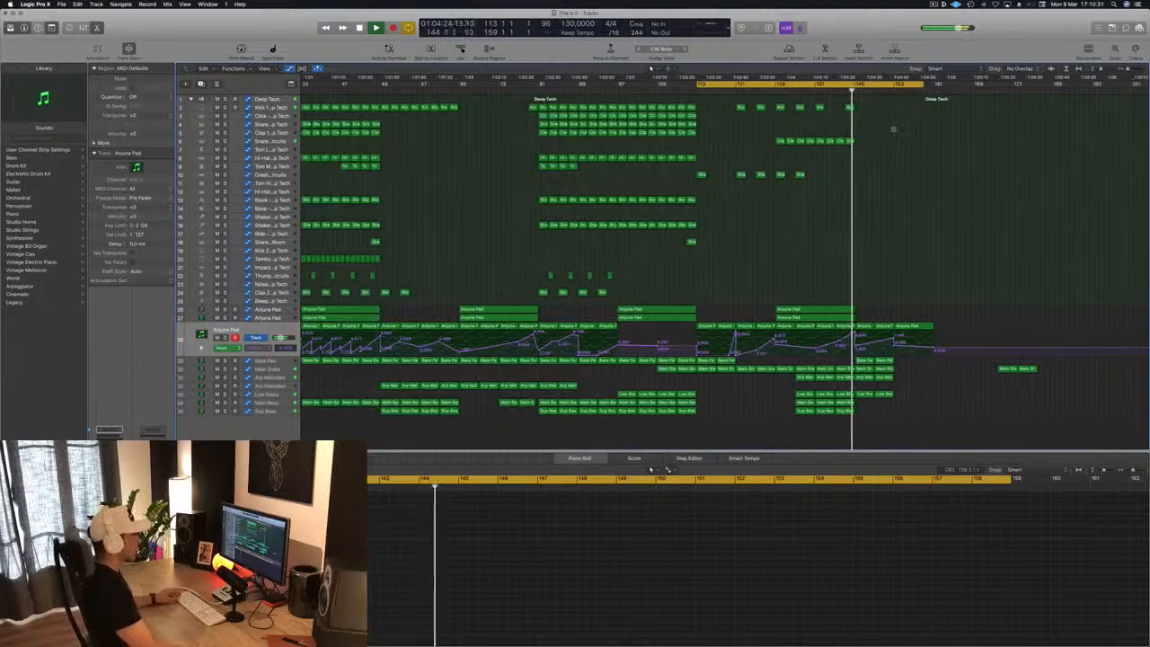
{"action": "scroll", "coordinate": [916, 146], "scroll_direction": "up", "scroll_amount": 2}
{"action": "scroll", "coordinate": [916, 146], "scroll_direction": "down", "scroll_amount": 2}
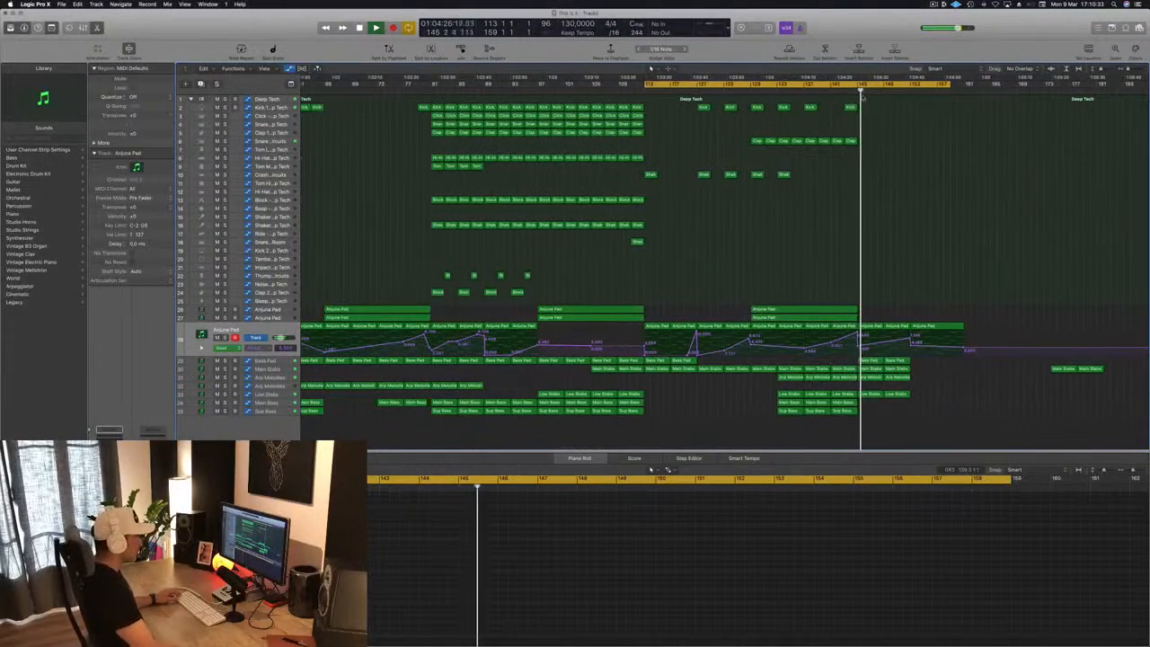
{"action": "scroll", "coordinate": [878, 168], "scroll_direction": "down", "scroll_amount": 2}
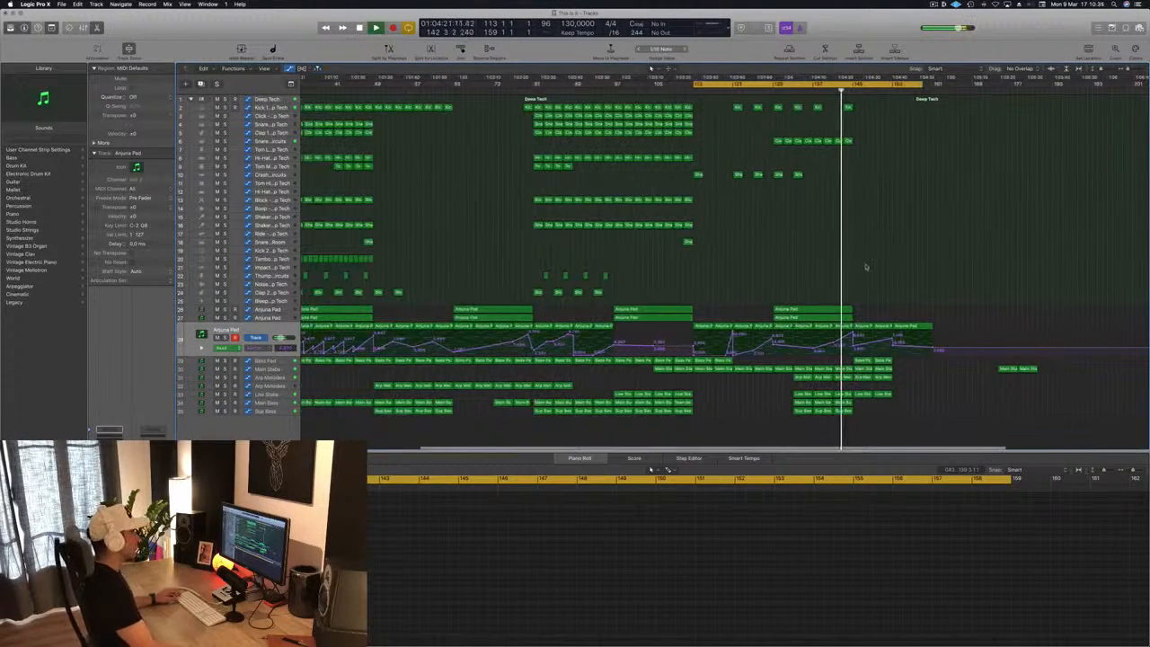
Copy the last four kick regions before bar 113 to bar 149, with playback running from just before bar 145.
{"action": "scroll", "coordinate": [916, 282], "scroll_direction": "up", "scroll_amount": 2}
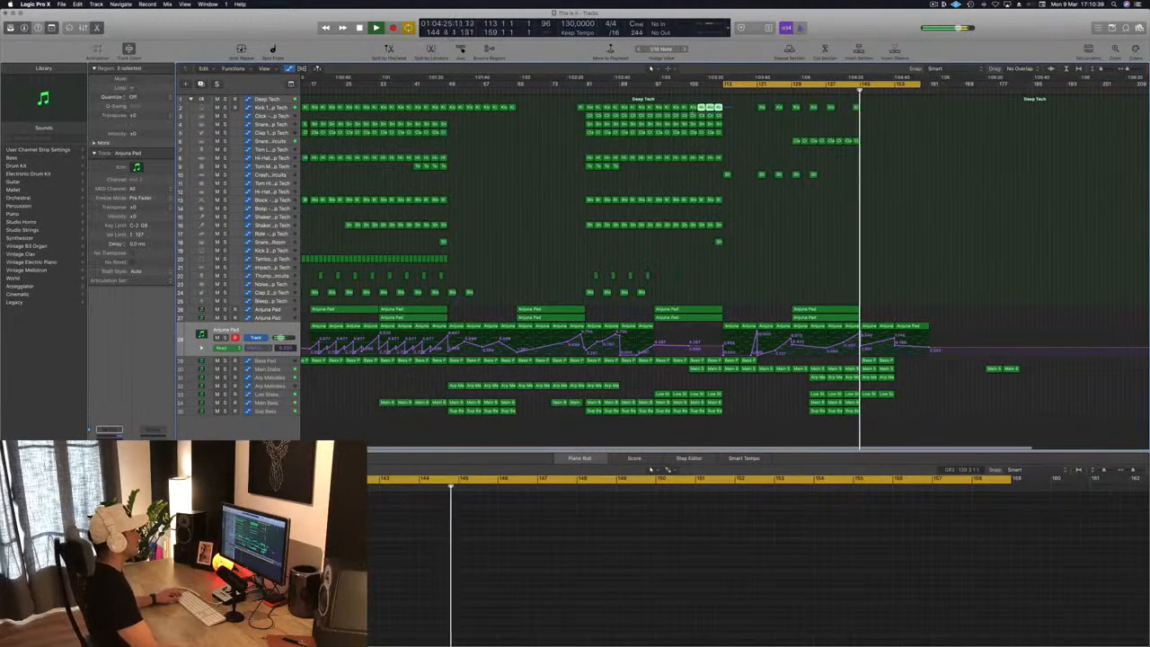
{"action": "left_click_drag", "start_coordinate": [699, 108], "coordinate": [885, 112]}
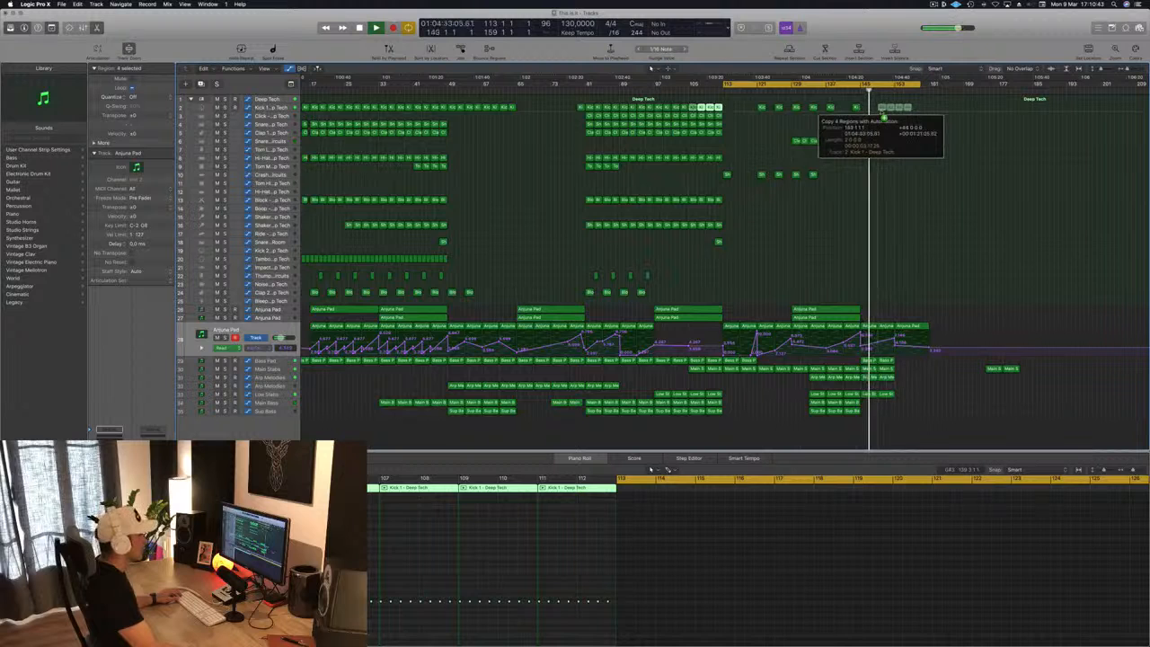
{"action": "left_click_drag", "start_coordinate": [887, 116], "coordinate": [889, 115]}
{"action": "scroll", "coordinate": [930, 127], "scroll_direction": "up", "scroll_amount": 2}
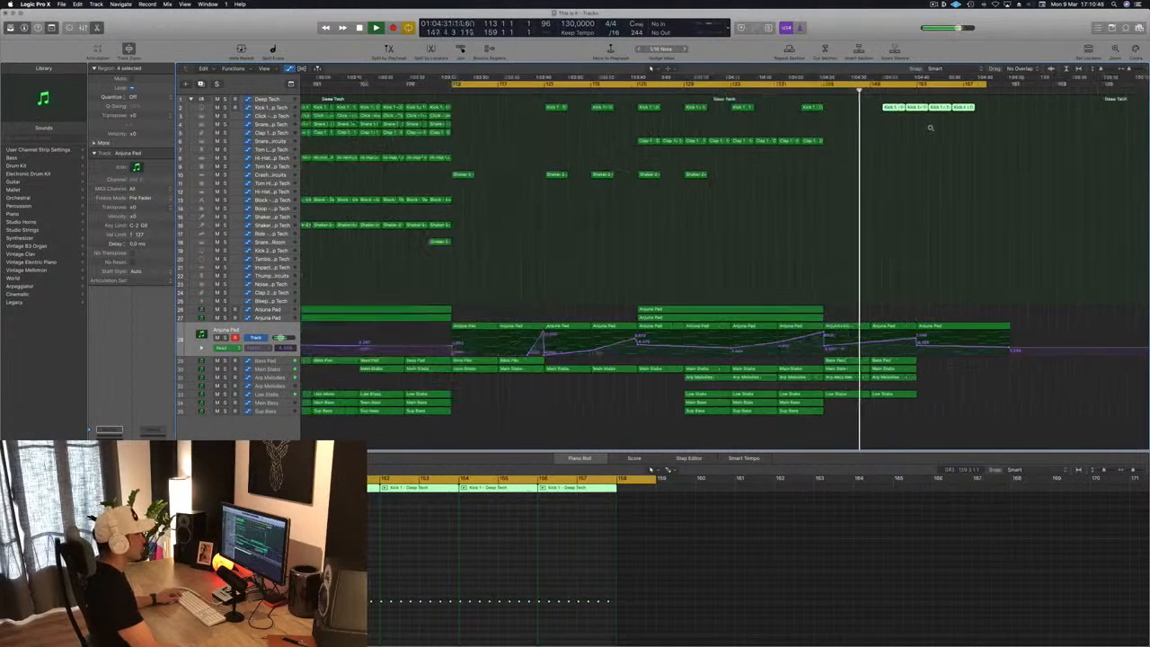
{"action": "key", "text": "super+Left"}
{"action": "left_click", "coordinate": [818, 90]}
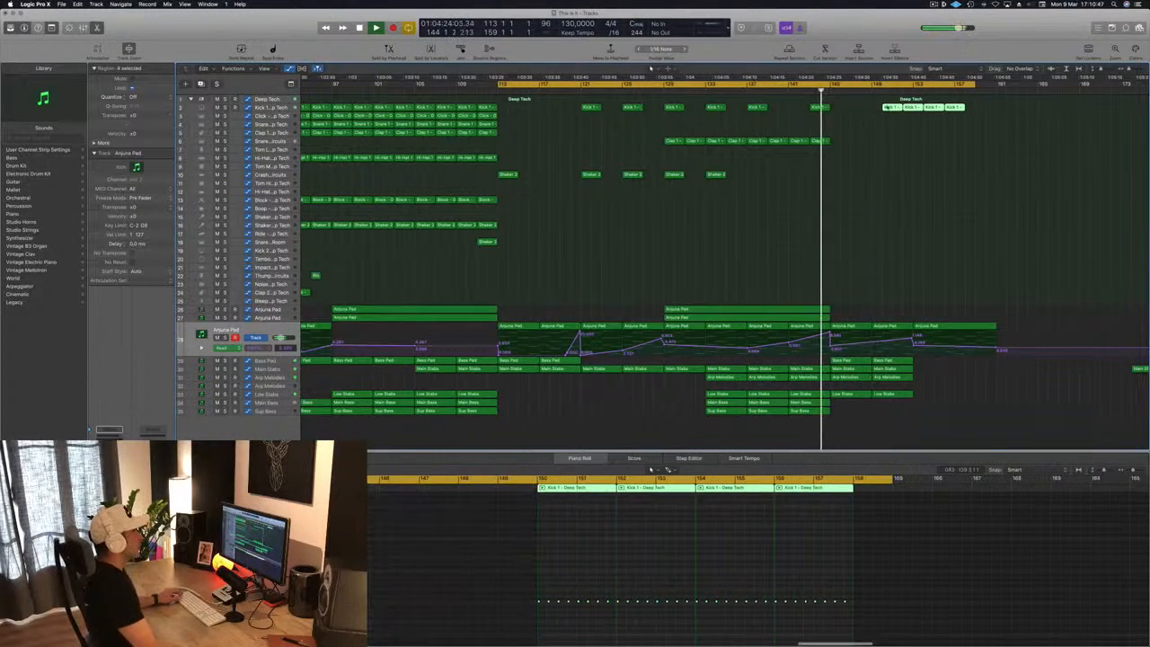
{"action": "left_click_drag", "start_coordinate": [891, 107], "coordinate": [880, 107]}
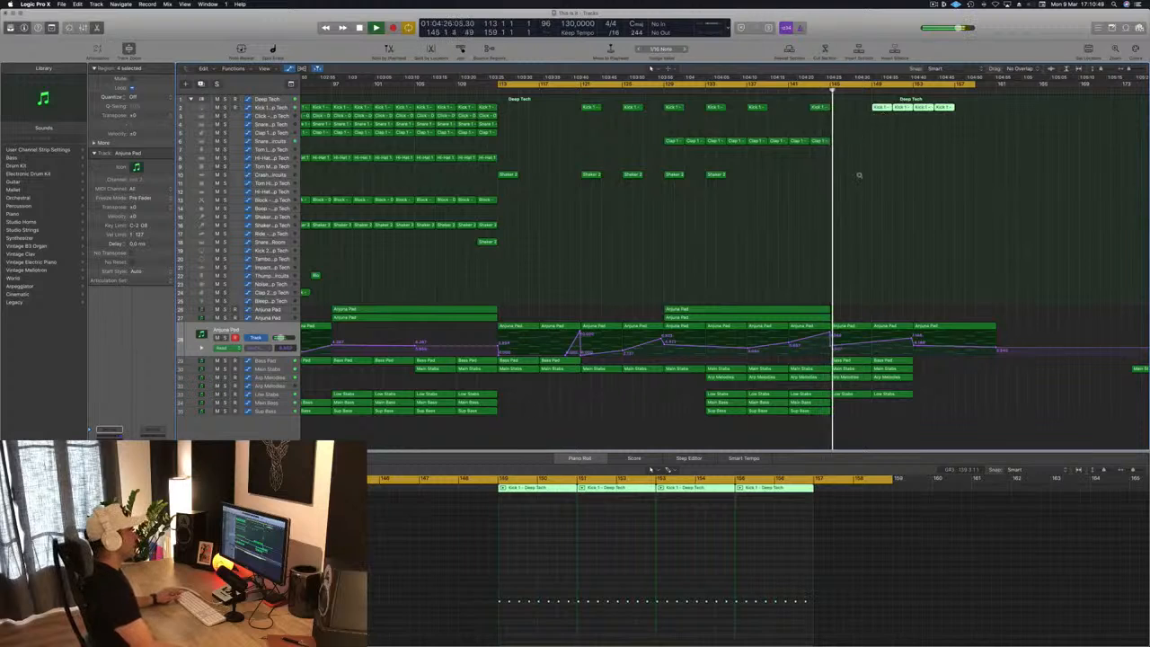
{"action": "key", "text": "super+Left"}
{"action": "key", "text": "super+Left"}
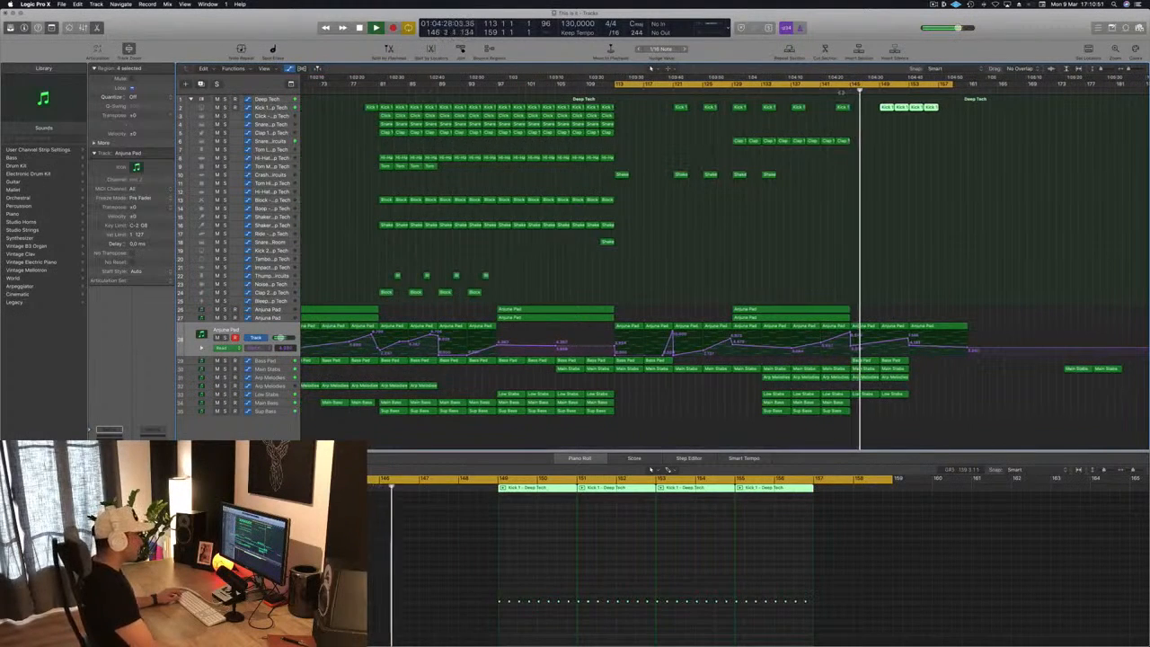
Delete the two Arp Melodies regions at bars 145 and 149.
{"action": "left_click", "coordinate": [842, 282]}
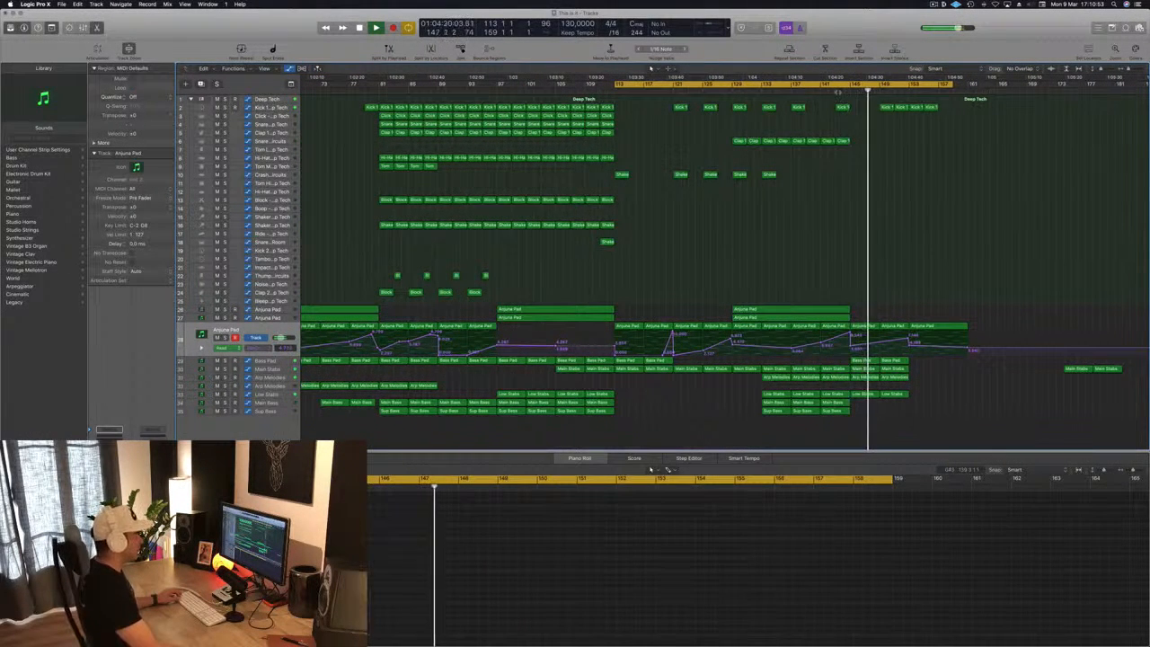
{"action": "left_click", "coordinate": [864, 377]}
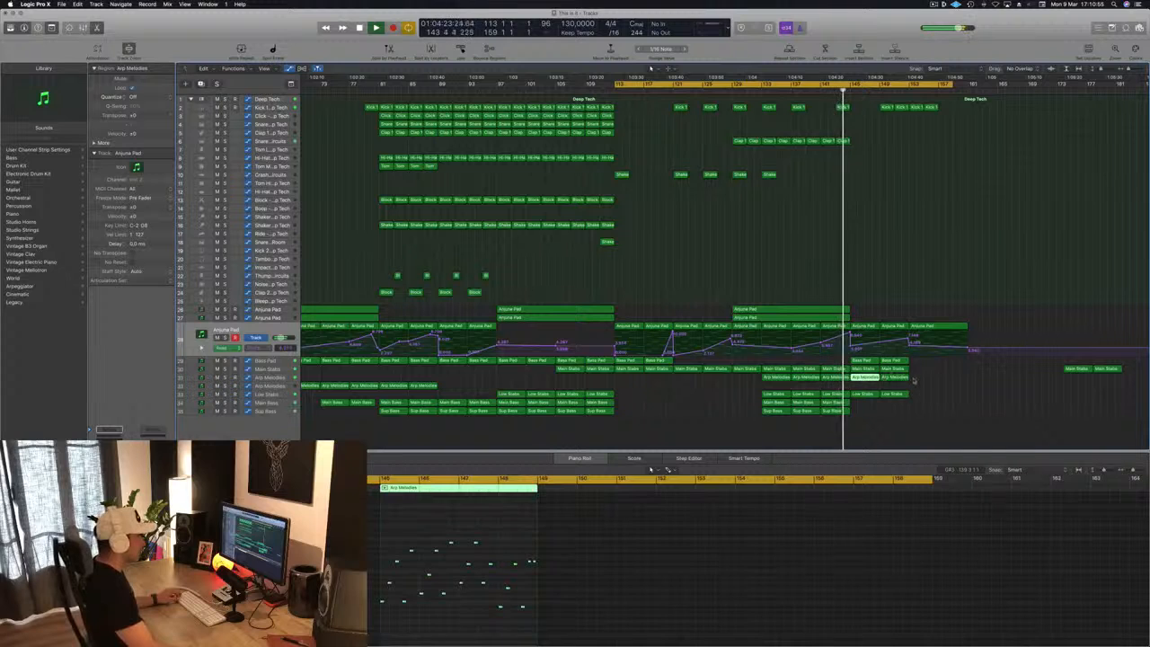
{"action": "left_click_drag", "start_coordinate": [913, 381], "coordinate": [869, 377]}
{"action": "key", "text": "Delete"}
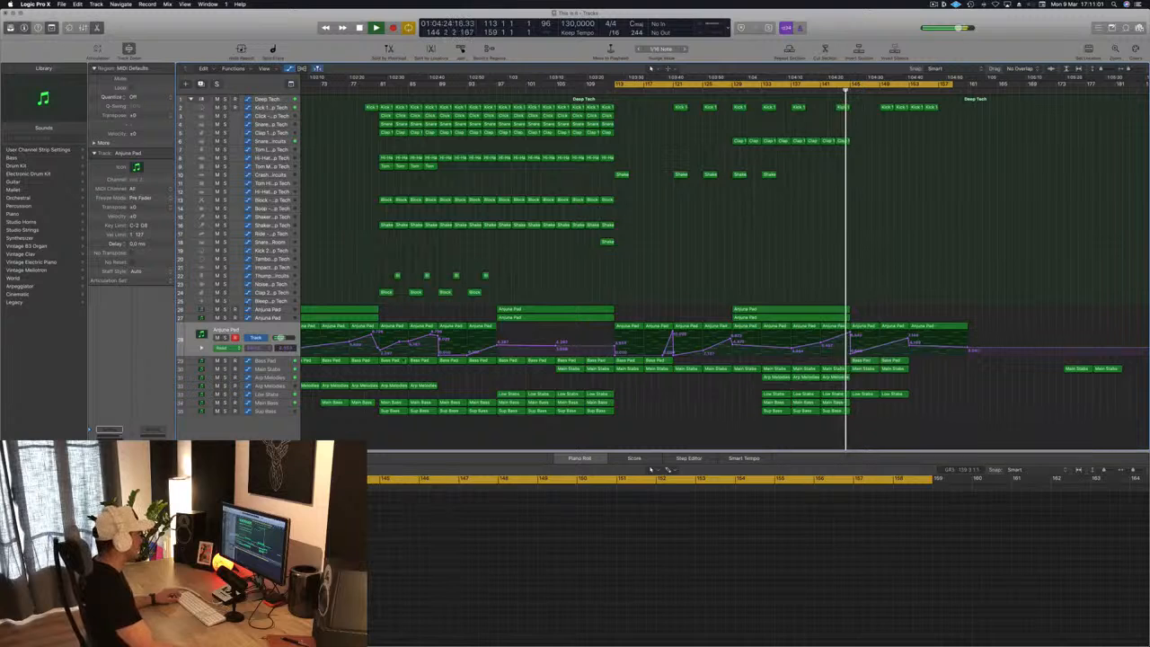
Delete the Main Stabs region at bar 145, keeping the one at bar 149.
{"action": "left_click", "coordinate": [268, 369]}
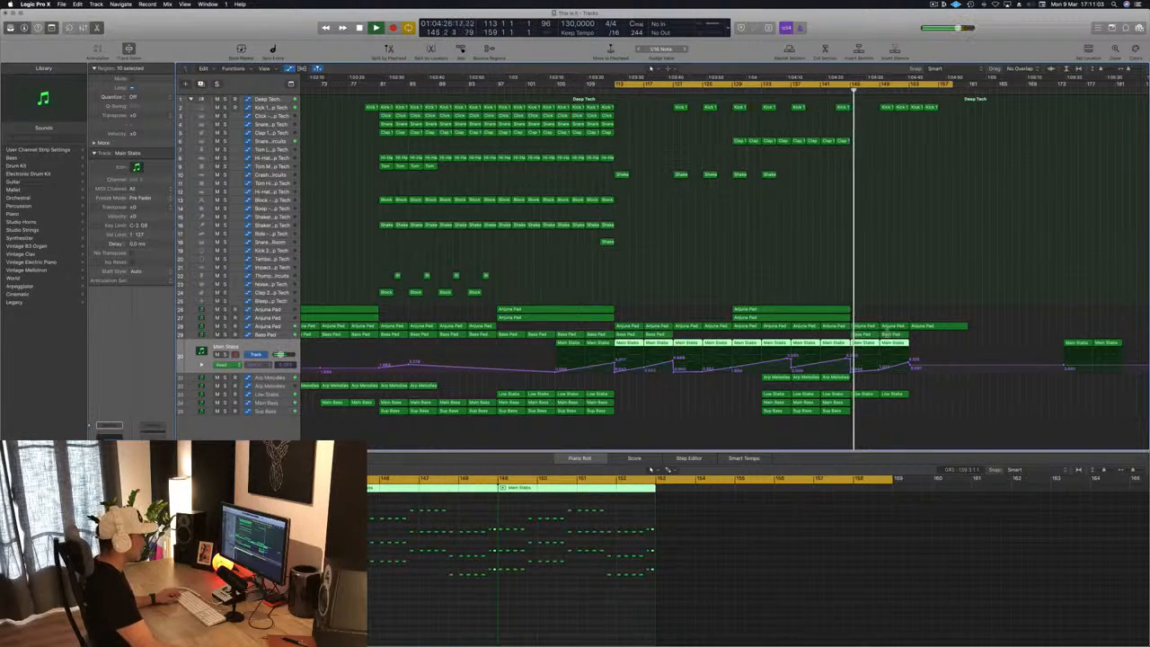
{"action": "left_click", "coordinate": [922, 334]}
{"action": "left_click", "coordinate": [864, 342]}
{"action": "key", "text": "Delete"}
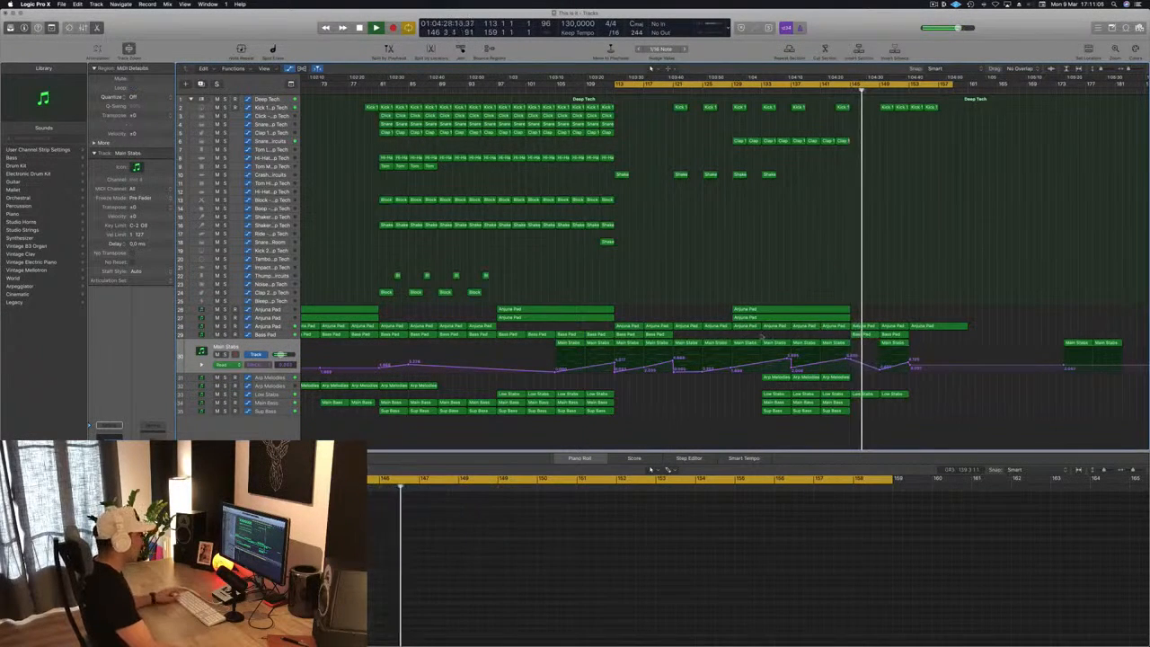
Draw a Bass Pad automation dip at bar 145 that climbs back by bar 149, and delete the Low Stabs region at bar 145.
{"action": "left_click", "coordinate": [267, 334]}
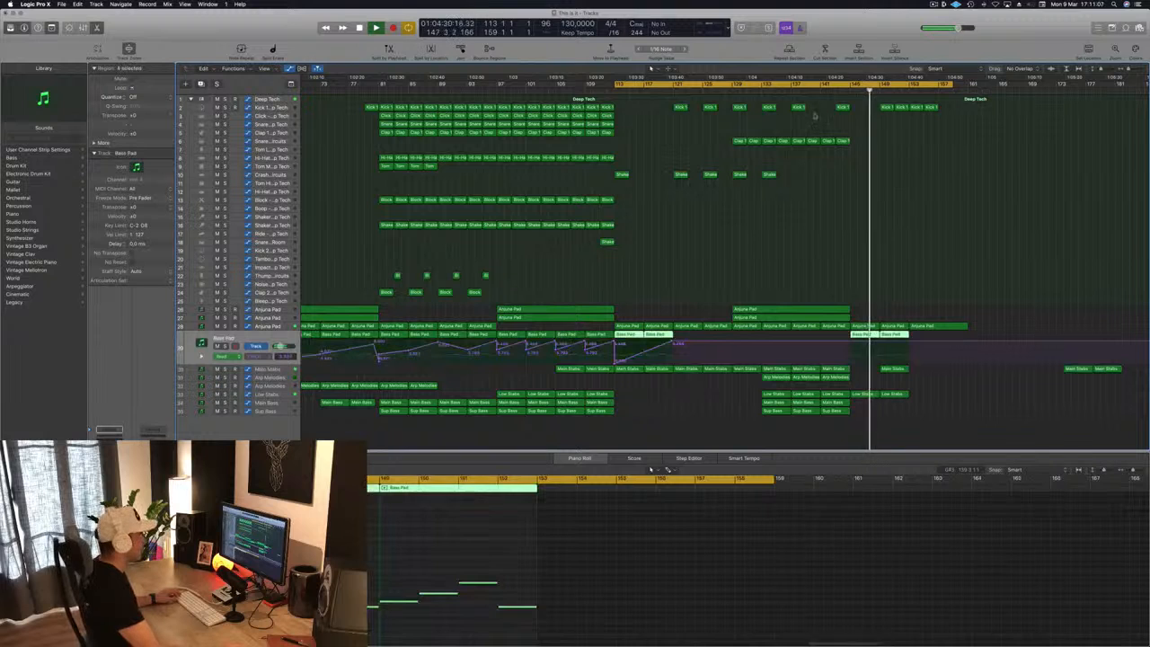
{"action": "left_click", "coordinate": [840, 91]}
{"action": "left_click", "coordinate": [878, 341]}
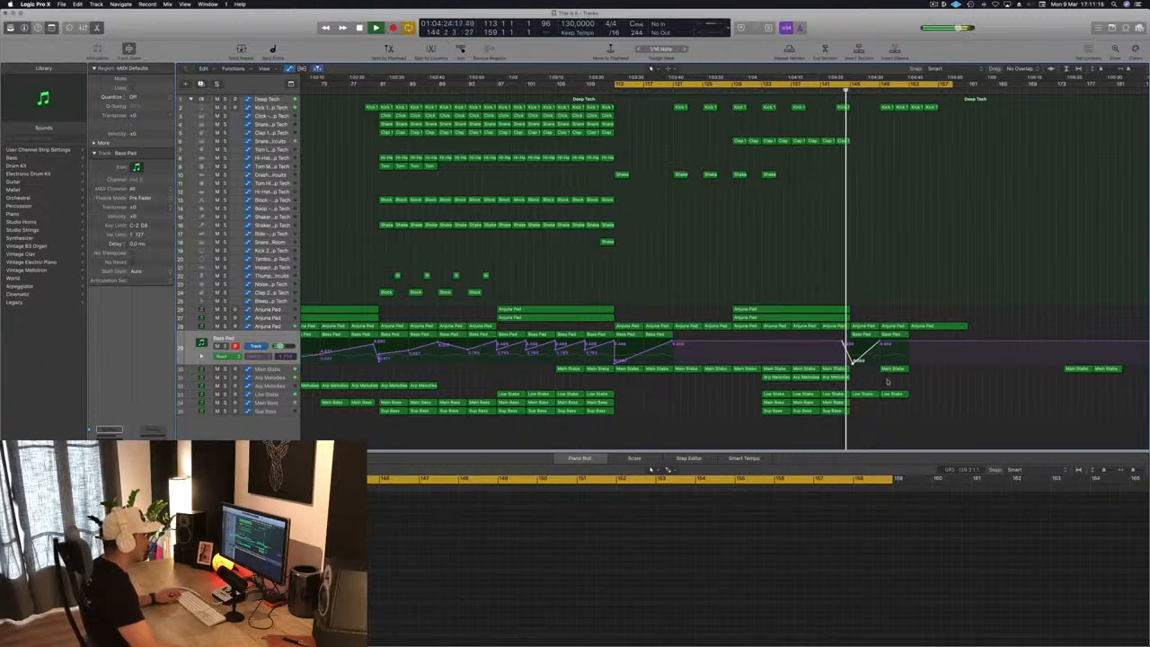
{"action": "left_click", "coordinate": [868, 396]}
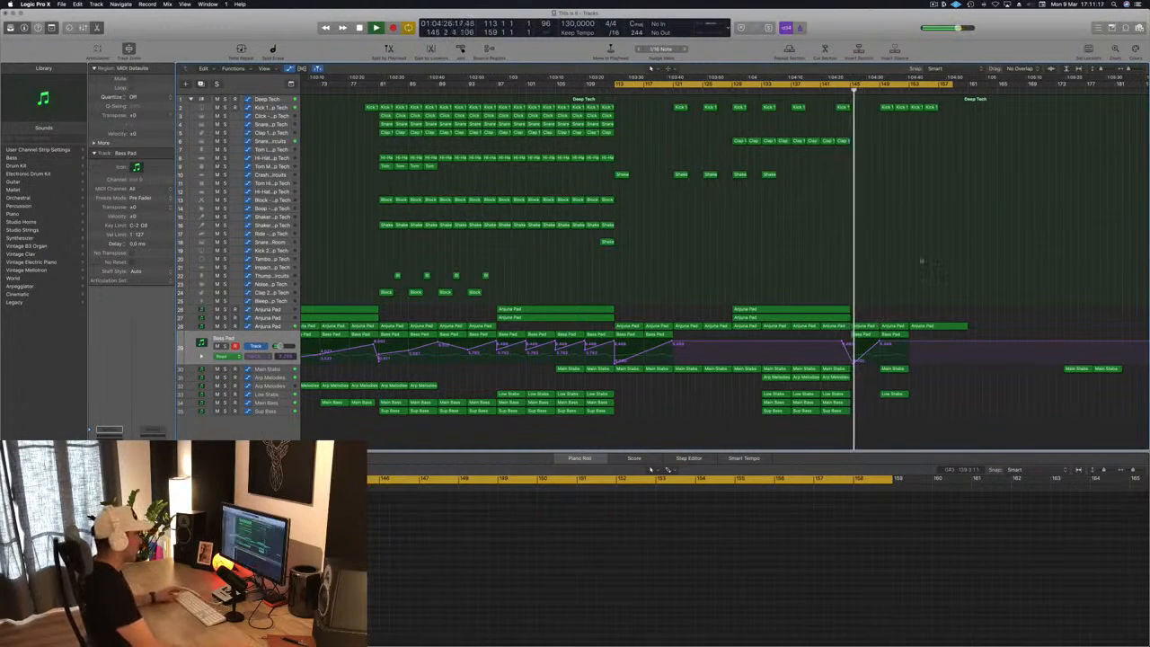
Listen to the transition from bar 145 into the kick entry at bar 149 while reviewing the whole arrangement.
{"action": "key", "text": "super+Left"}
{"action": "key", "text": "super+Left"}
{"action": "key", "text": "super+Left"}
{"action": "key", "text": "super+Left"}
{"action": "key", "text": "super+Left"}
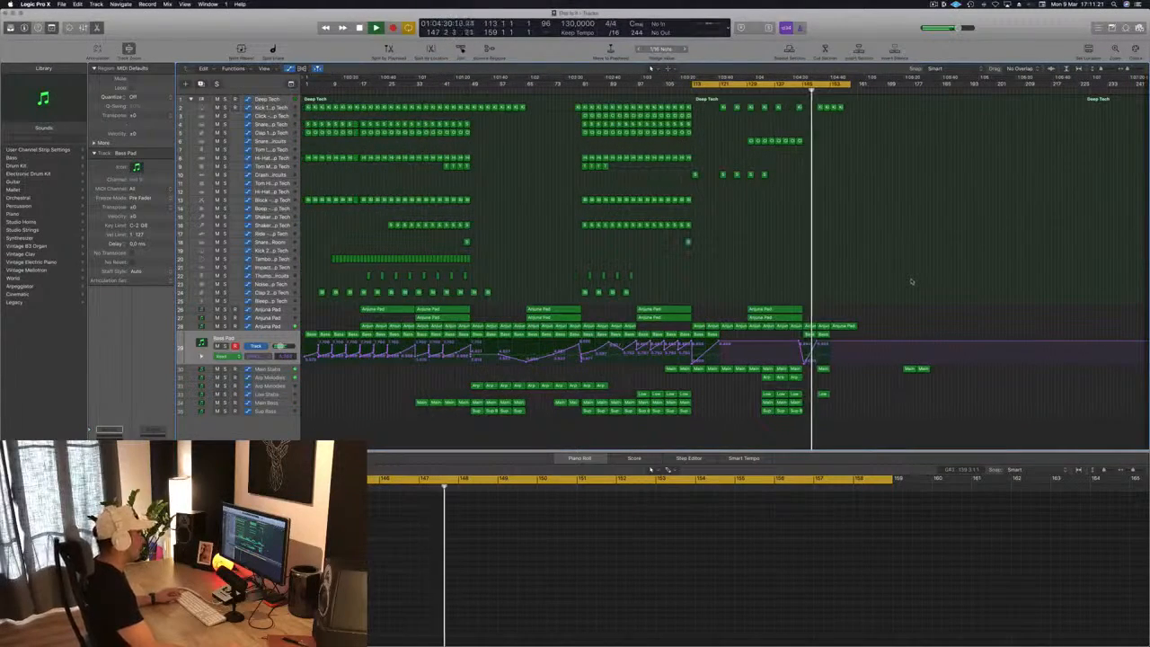
{"action": "key", "text": "super+Right"}
{"action": "key", "text": "super+Right"}
{"action": "key", "text": "super+Right"}
{"action": "key", "text": "super+Right"}
{"action": "key", "text": "super+Right"}
{"action": "key", "text": "super+Right"}
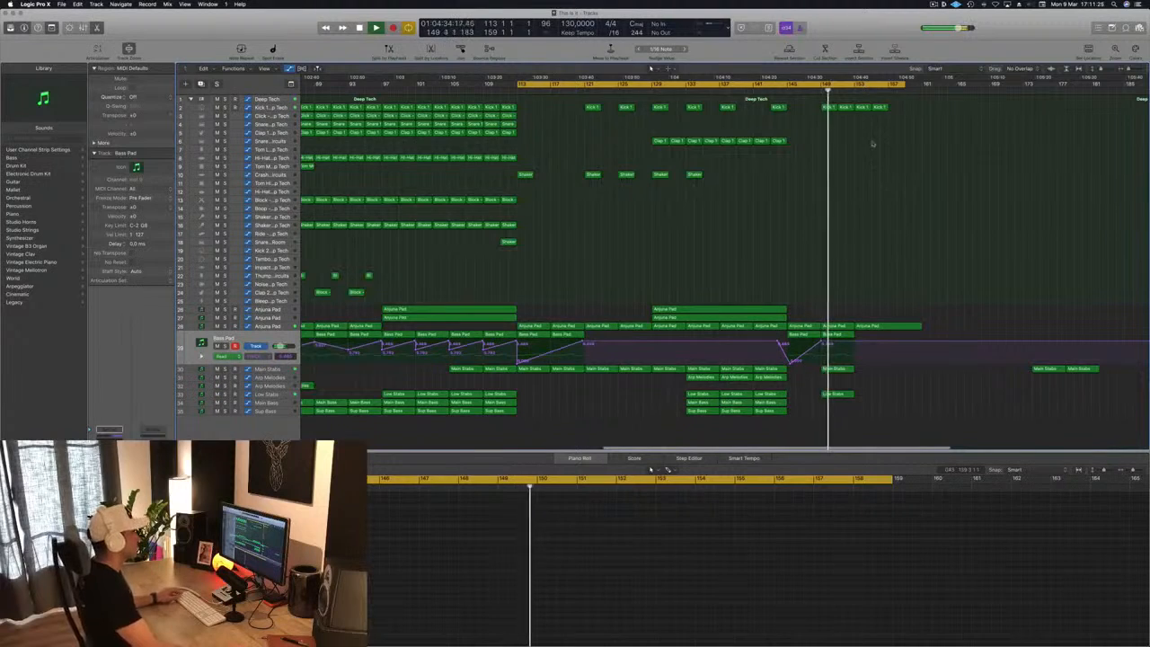
{"action": "key", "text": "super+Left"}
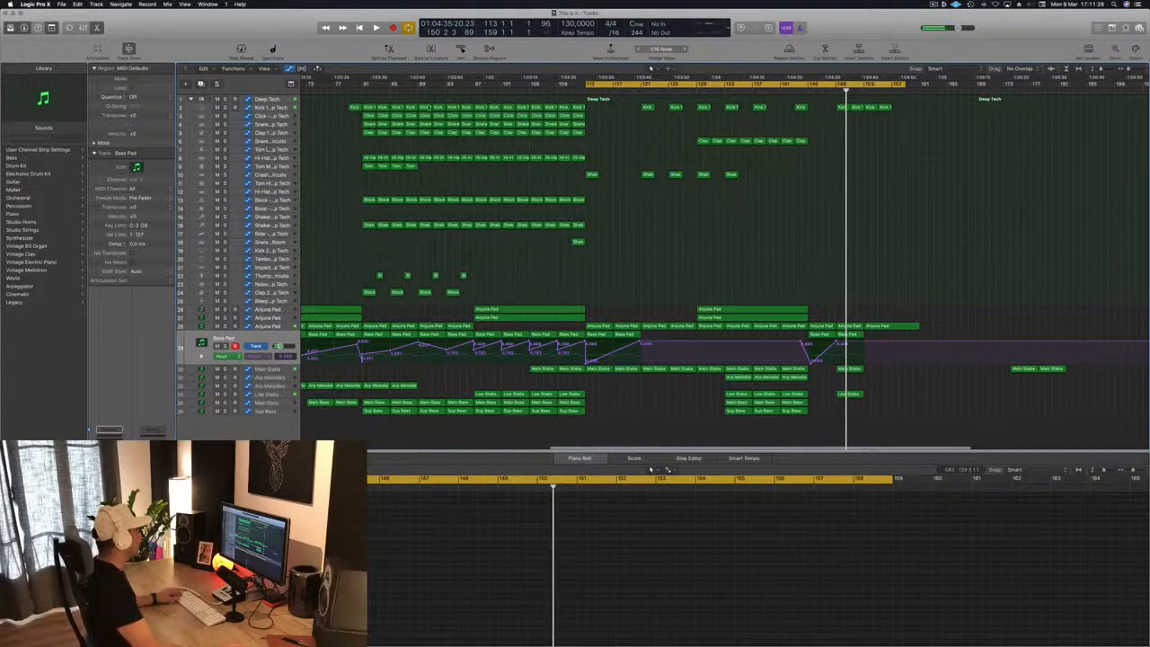
Copy all drum and percussion regions from bars 81 to 97 to bar 149.
{"action": "left_click_drag", "start_coordinate": [365, 97], "coordinate": [473, 325]}
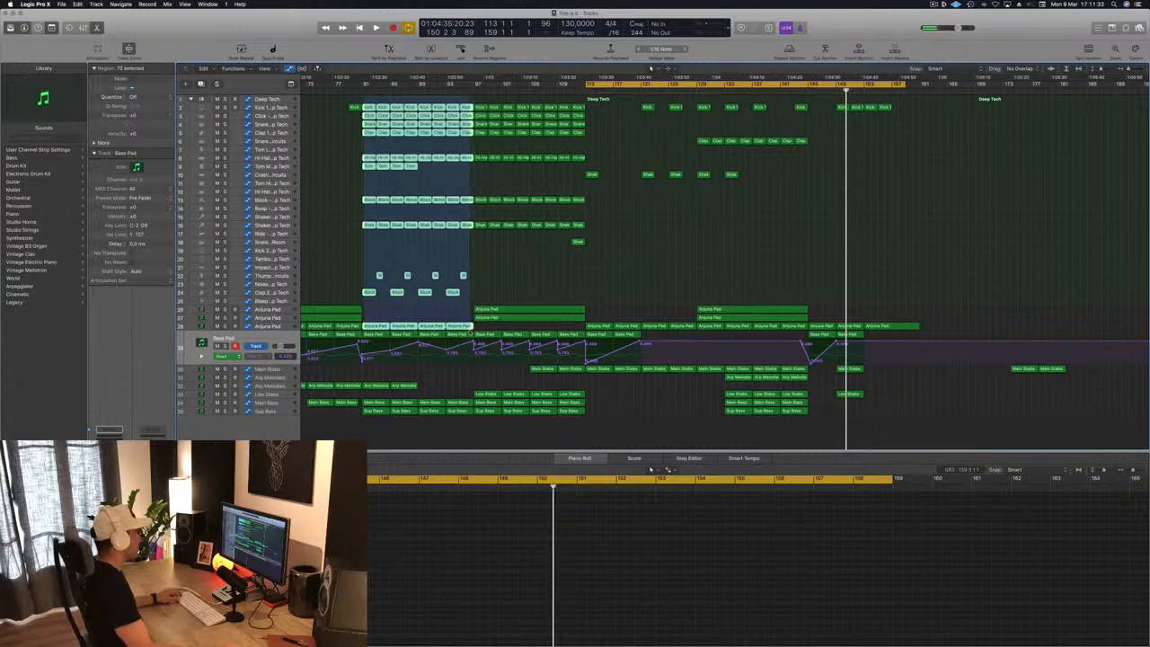
{"action": "left_click_drag", "start_coordinate": [474, 341], "coordinate": [471, 307]}
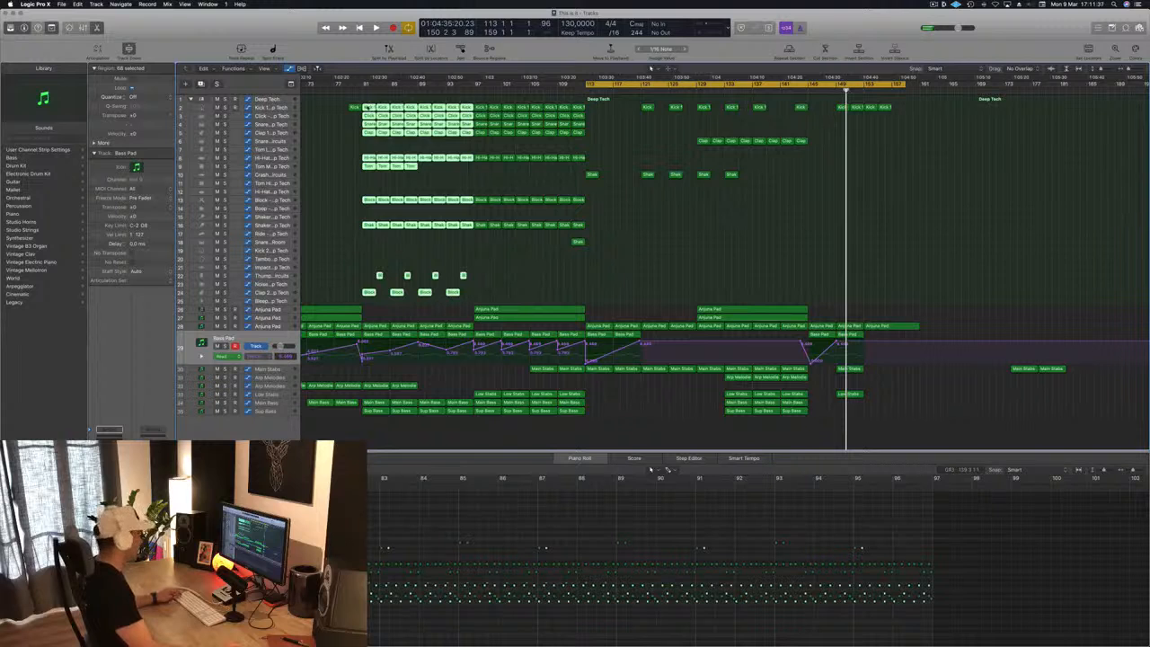
{"action": "left_click_drag", "start_coordinate": [518, 118], "coordinate": [843, 109]}
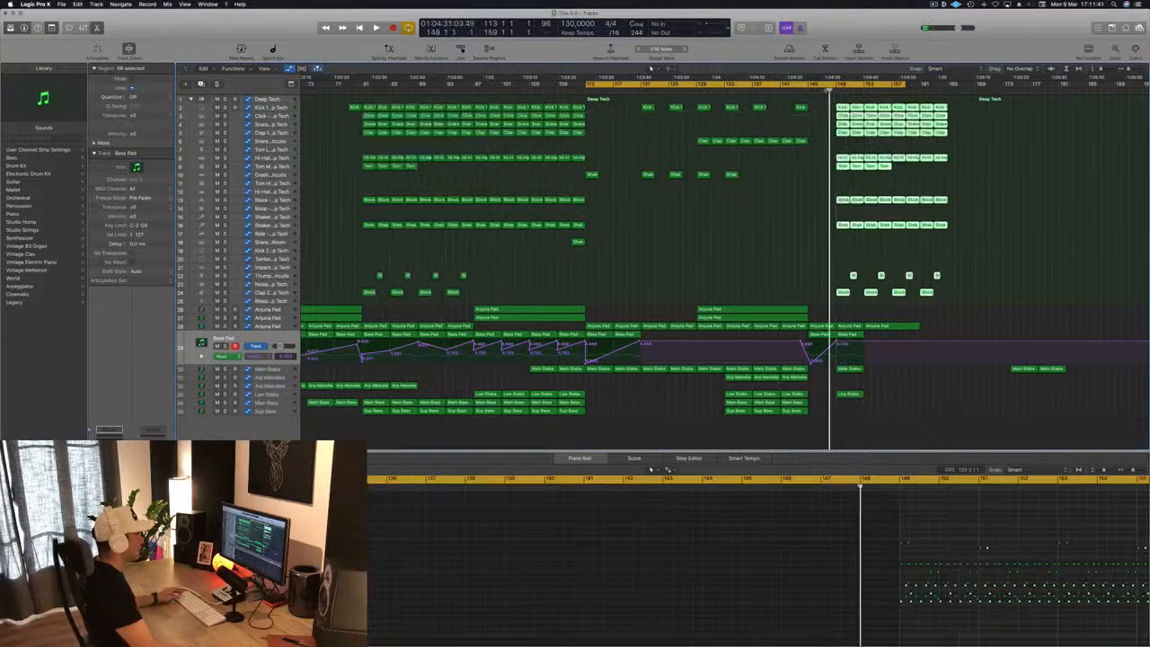
Play from bar 144 to check how the breakdown leads into the copied drums at bar 149.
{"action": "key", "text": "space"}
{"action": "left_click", "coordinate": [801, 90]}
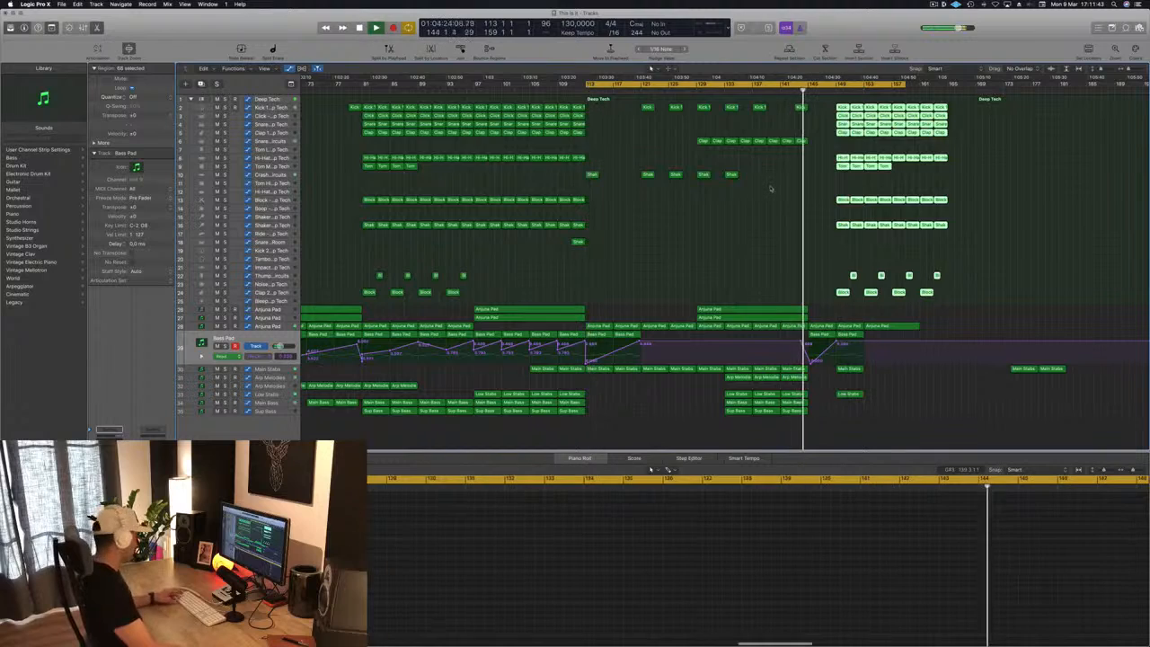
{"action": "key", "text": "super+Left"}
{"action": "key", "text": "super+Left"}
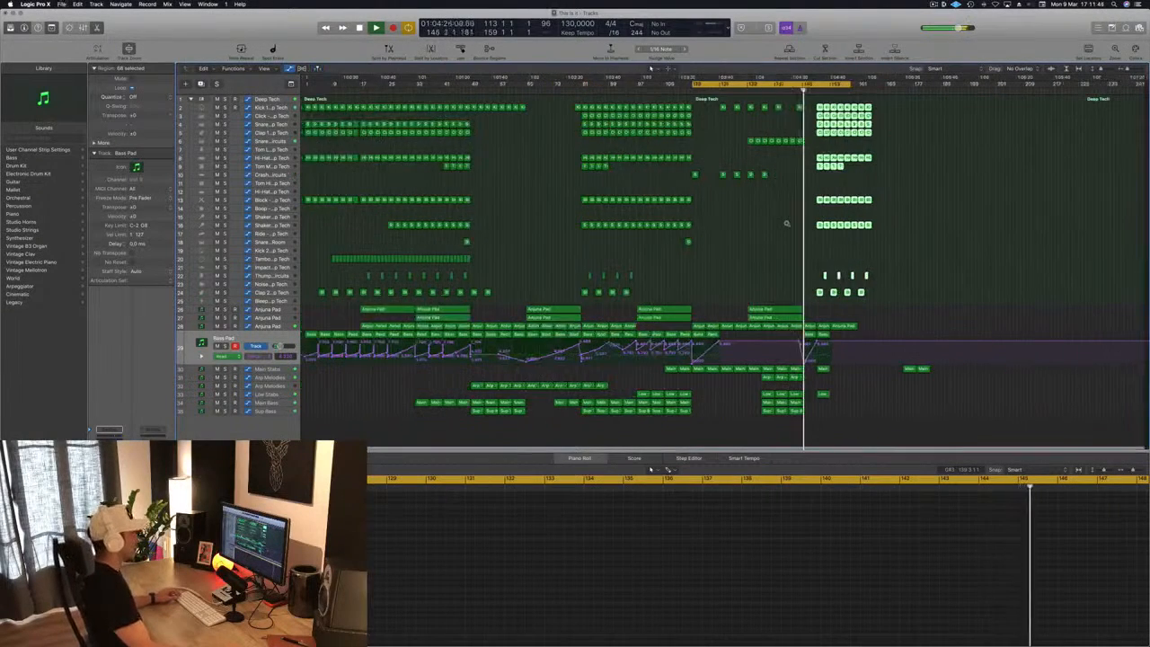
{"action": "key", "text": "super+Right"}
{"action": "key", "text": "super+Right"}
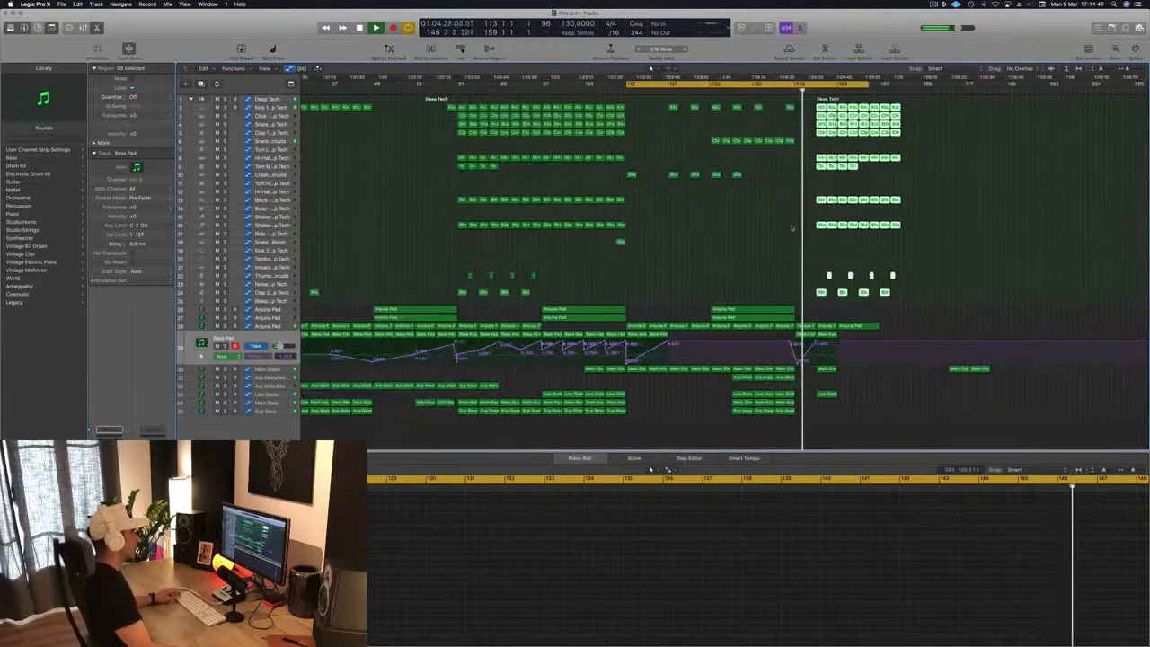
{"action": "key", "text": "super+Right"}
{"action": "key", "text": "super+Right"}
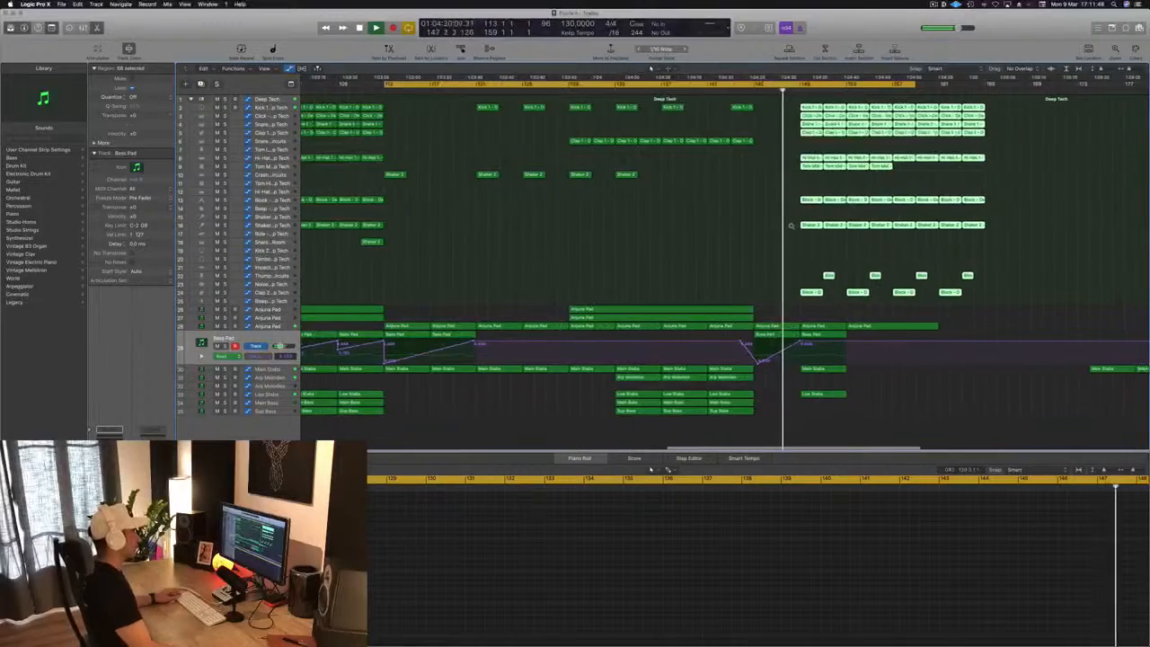
{"action": "key", "text": "super+Left"}
{"action": "key", "text": "super+Left"}
{"action": "key", "text": "super+Left"}
{"action": "key", "text": "super+Left"}
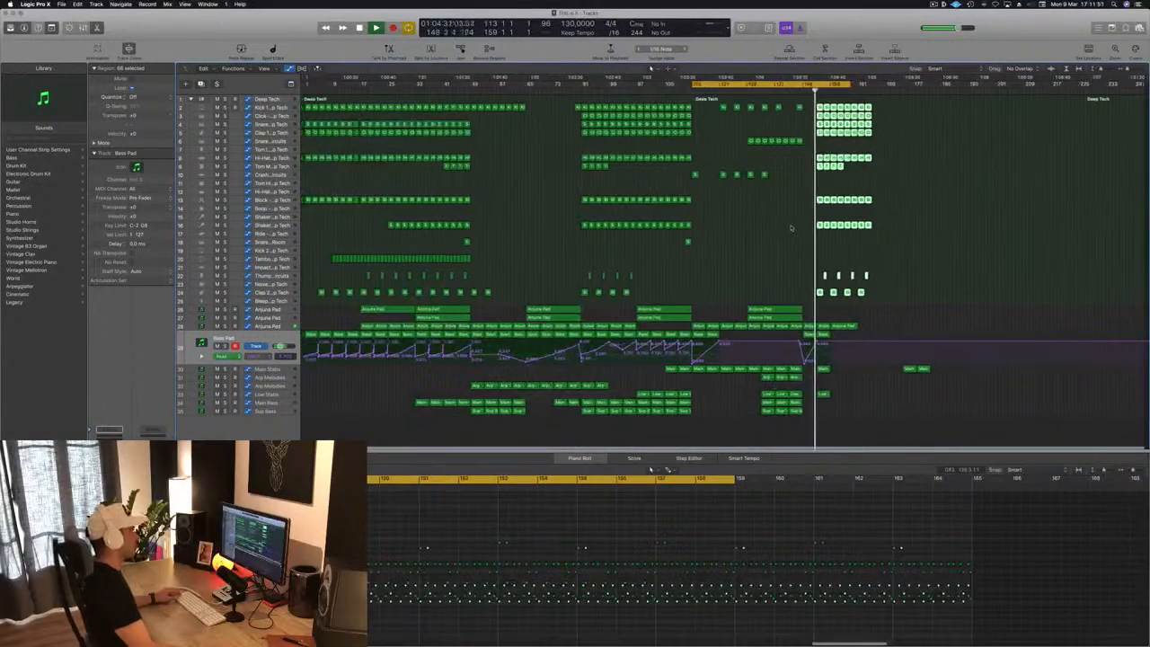
{"action": "key", "text": "super+Right"}
{"action": "key", "text": "super+Right"}
{"action": "key", "text": "super+Right"}
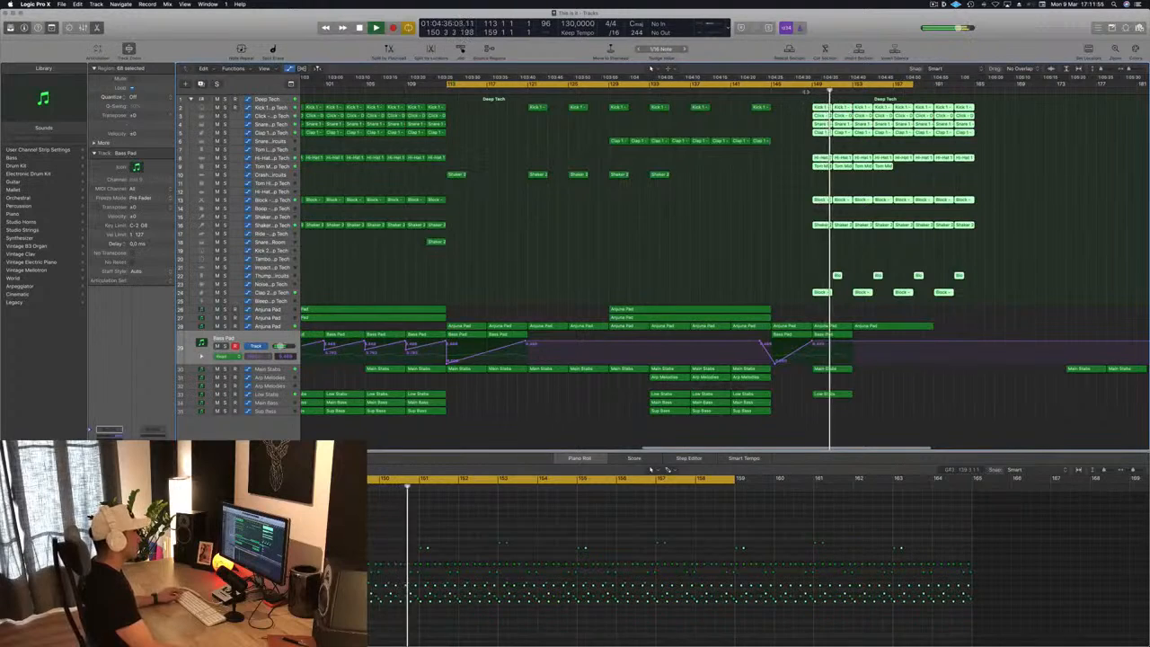
{"action": "key", "text": "space"}
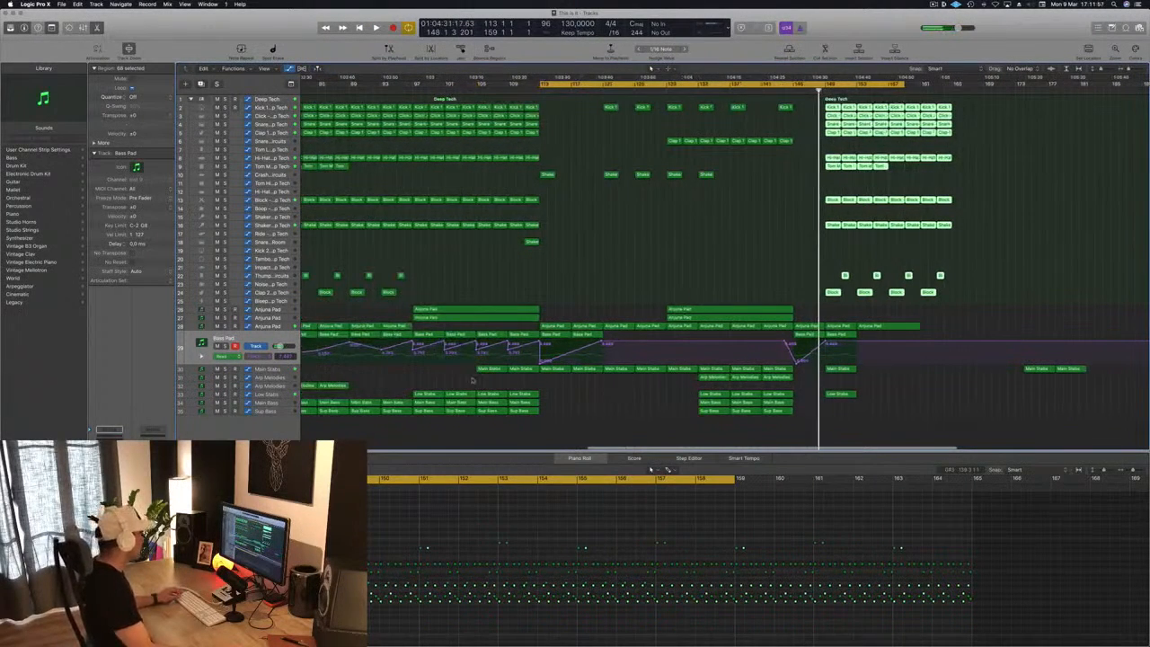
Add a Main Stabs automation point at bar 149 and raise it so the automation jumps up there.
{"action": "key", "text": "Down"}
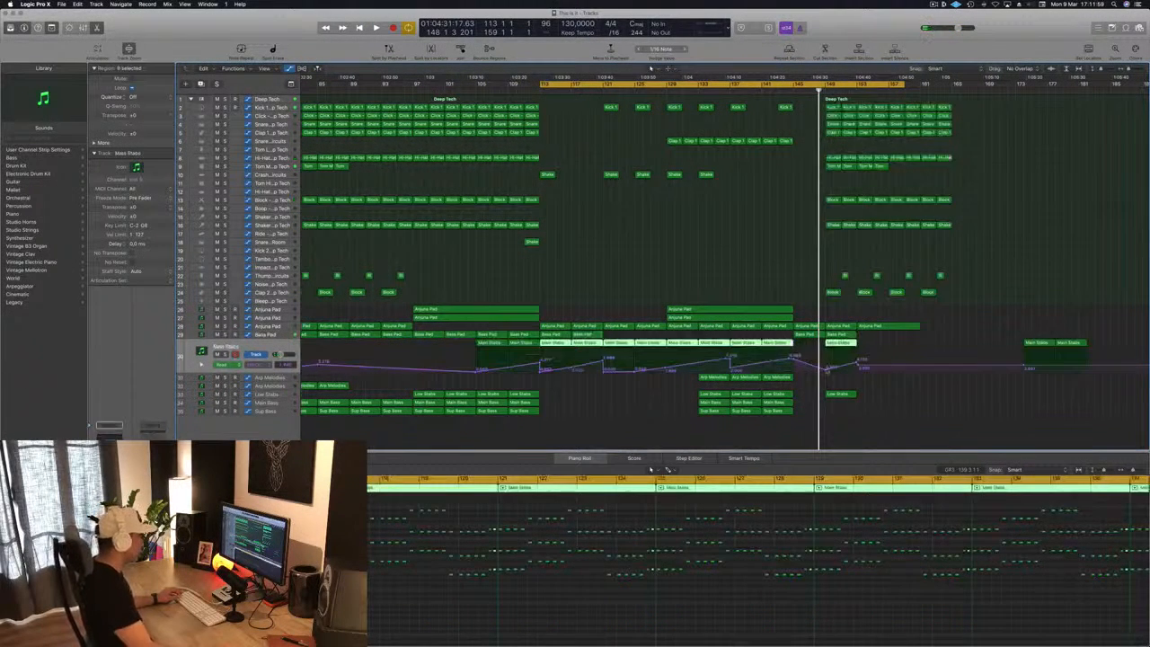
{"action": "left_click", "coordinate": [827, 370]}
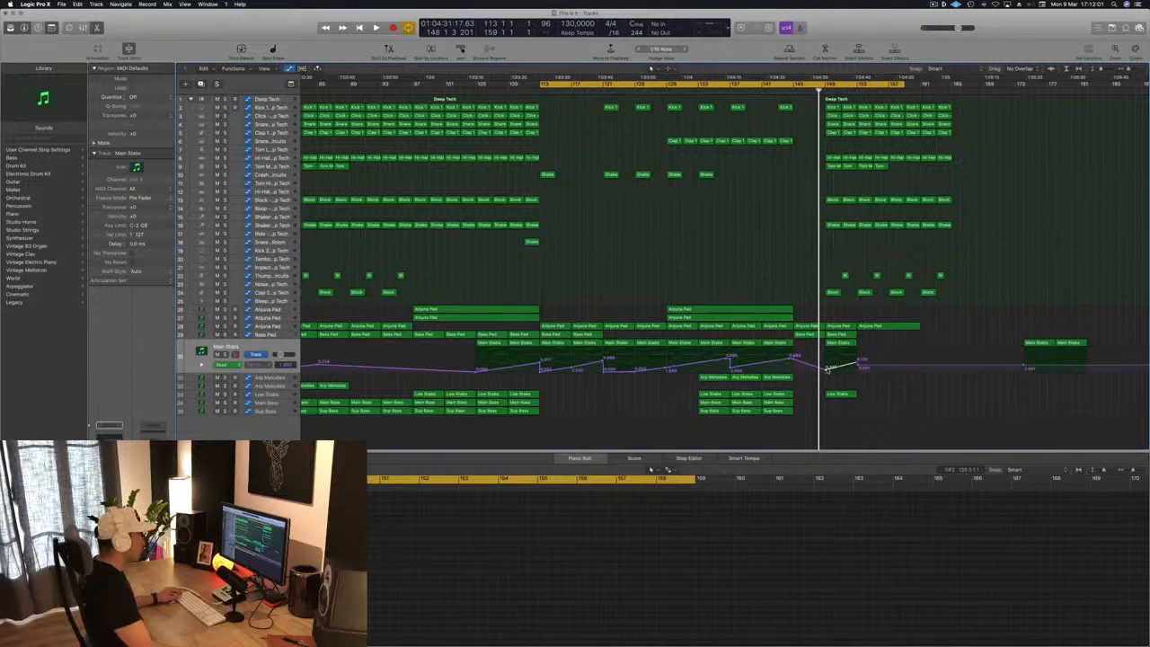
{"action": "left_click_drag", "start_coordinate": [828, 370], "coordinate": [827, 349]}
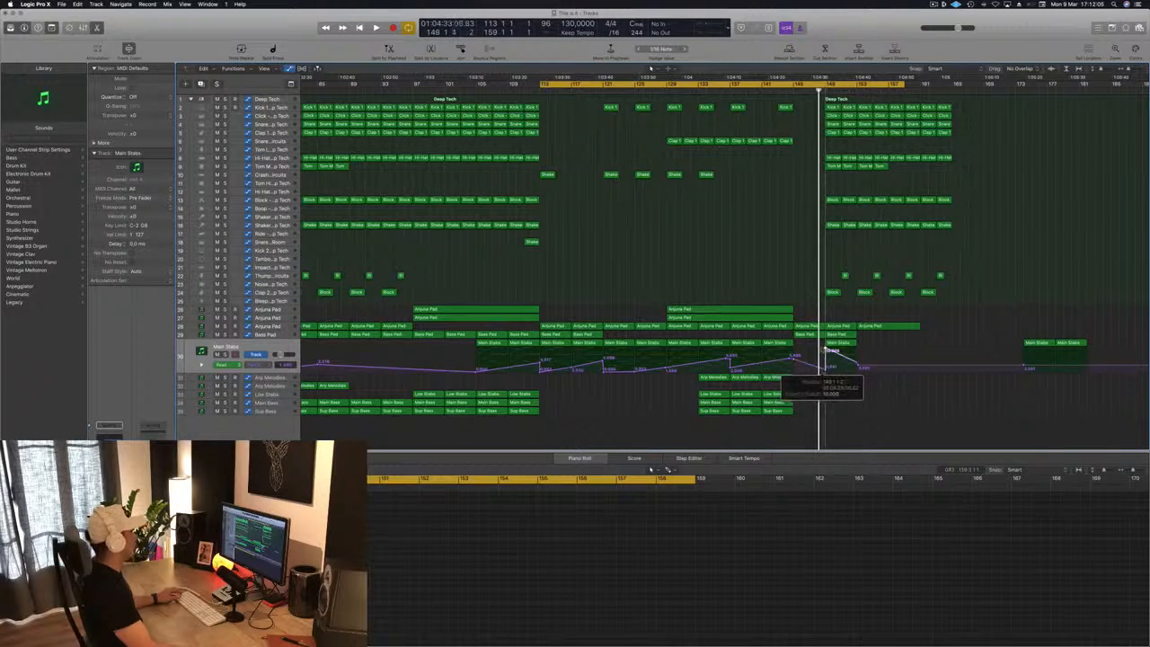
Set the cycle range to bars 149 through 165 and play the section.
{"action": "key", "text": "space"}
{"action": "left_click_drag", "start_coordinate": [826, 84], "coordinate": [950, 90]}
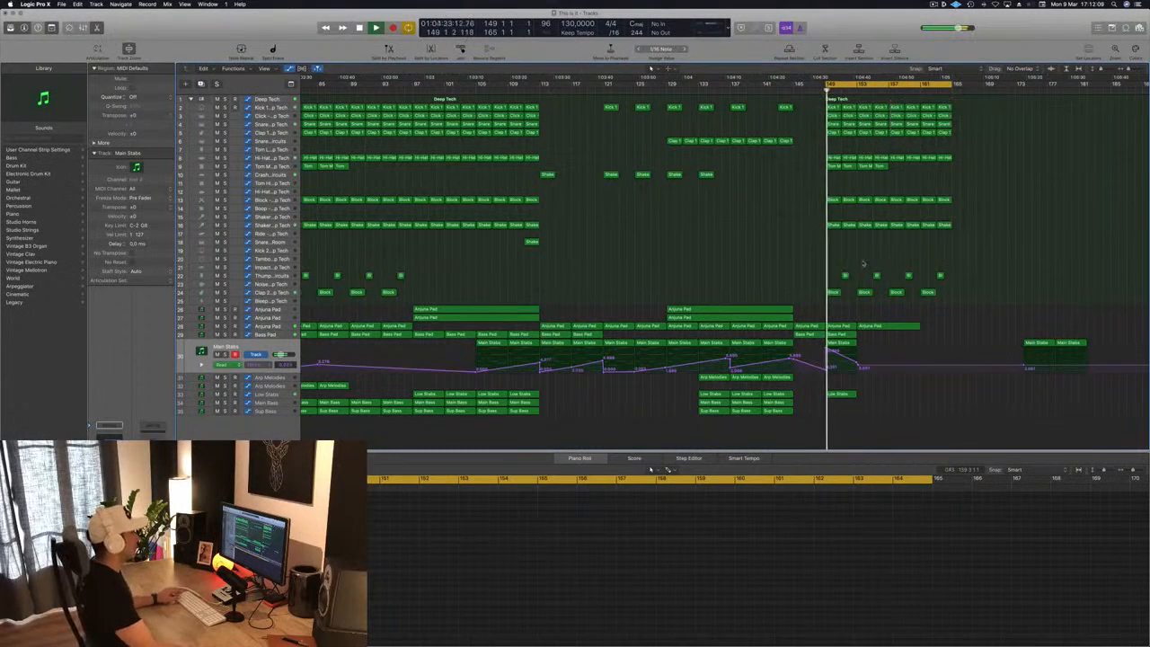
{"action": "left_click", "coordinate": [791, 304], "text": "ctrl+alt"}
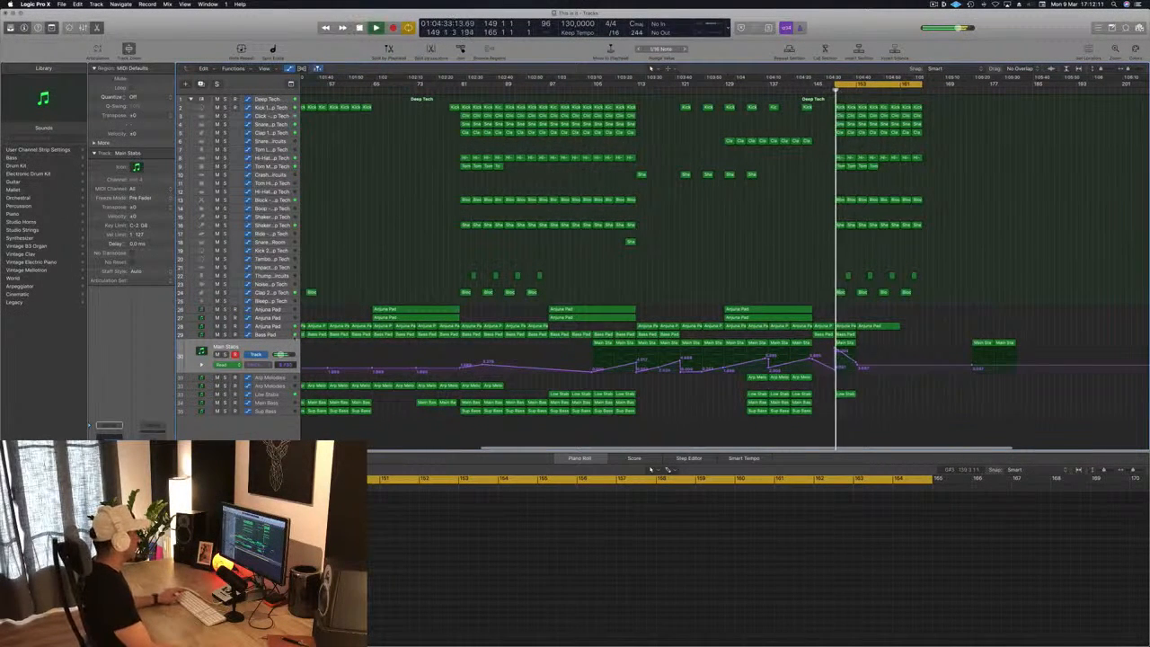
Adjust the Bass Pad automation point just before bar 149 and select the Anjuna Pad track with the rising automation.
{"action": "left_click", "coordinate": [281, 335]}
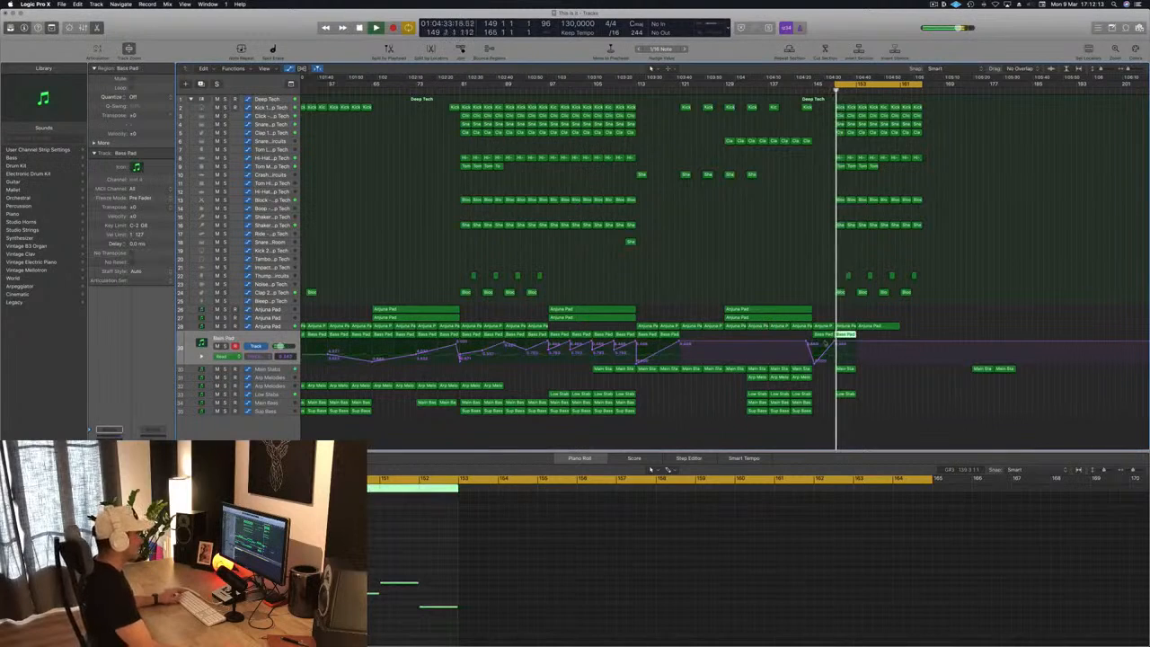
{"action": "left_click", "coordinate": [834, 342]}
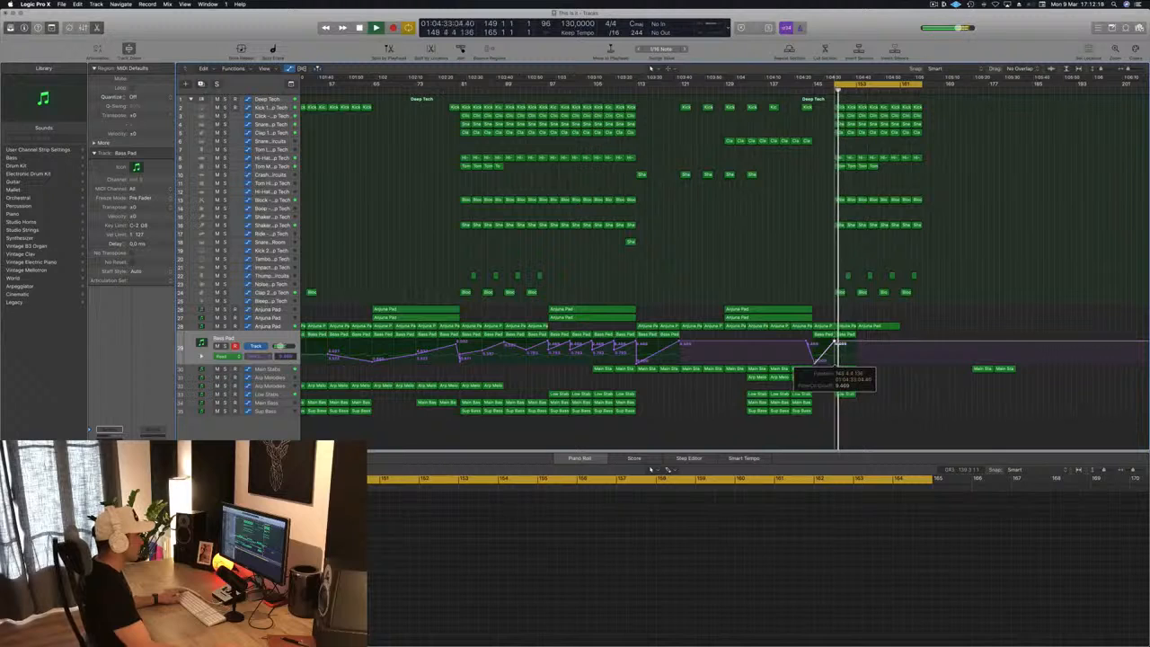
{"action": "left_click", "coordinate": [279, 327]}
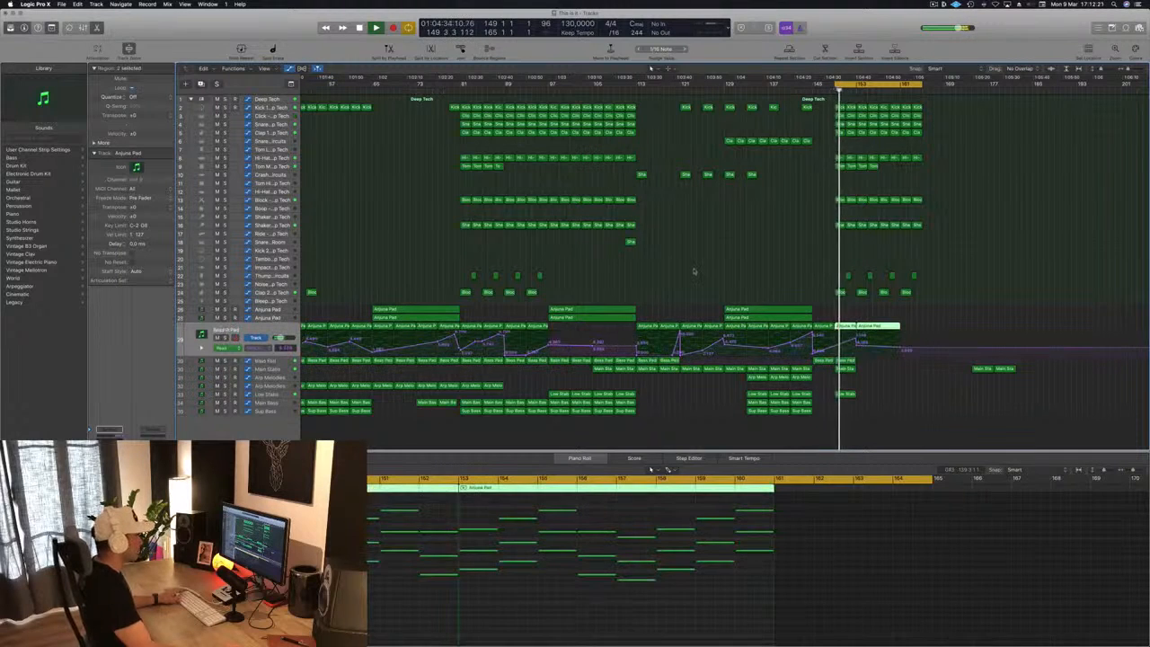
Adjust the Anjuna Pad automation points around bar 149 so the curve dips just before jumping up there.
{"action": "left_click", "coordinate": [833, 347]}
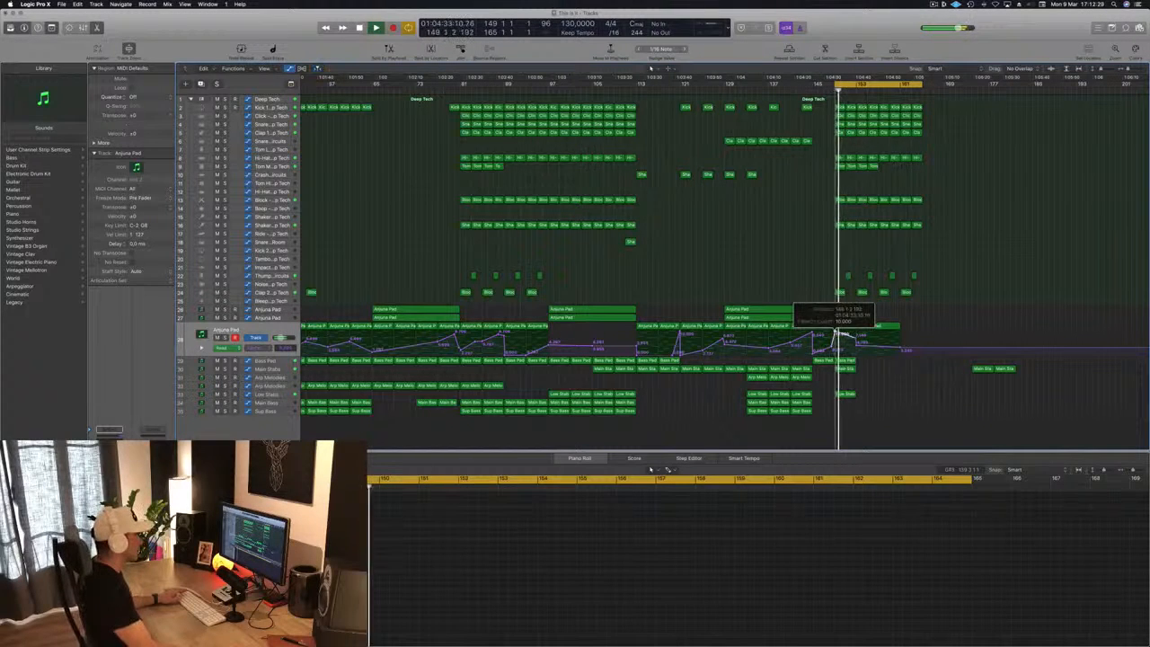
{"action": "left_click_drag", "start_coordinate": [837, 334], "coordinate": [836, 349]}
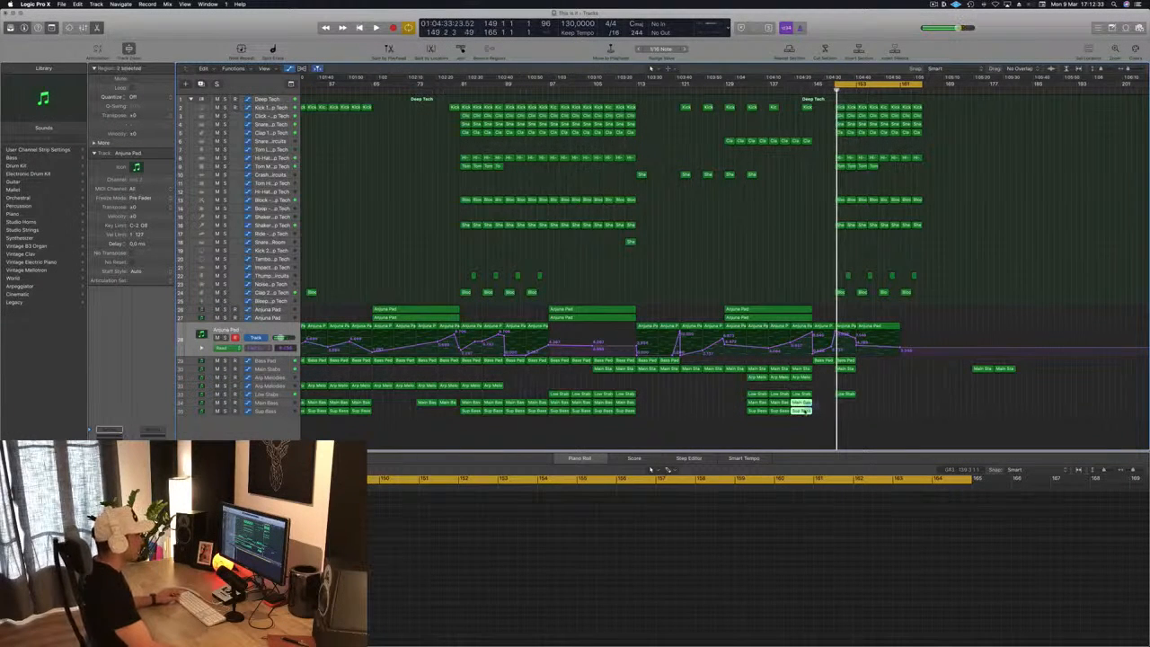
Copy the Main Bass and Sup Bass regions to bar 149 and repeat the pad, stab and bass regions through bar 165.
{"action": "left_click_drag", "start_coordinate": [804, 409], "coordinate": [858, 410]}
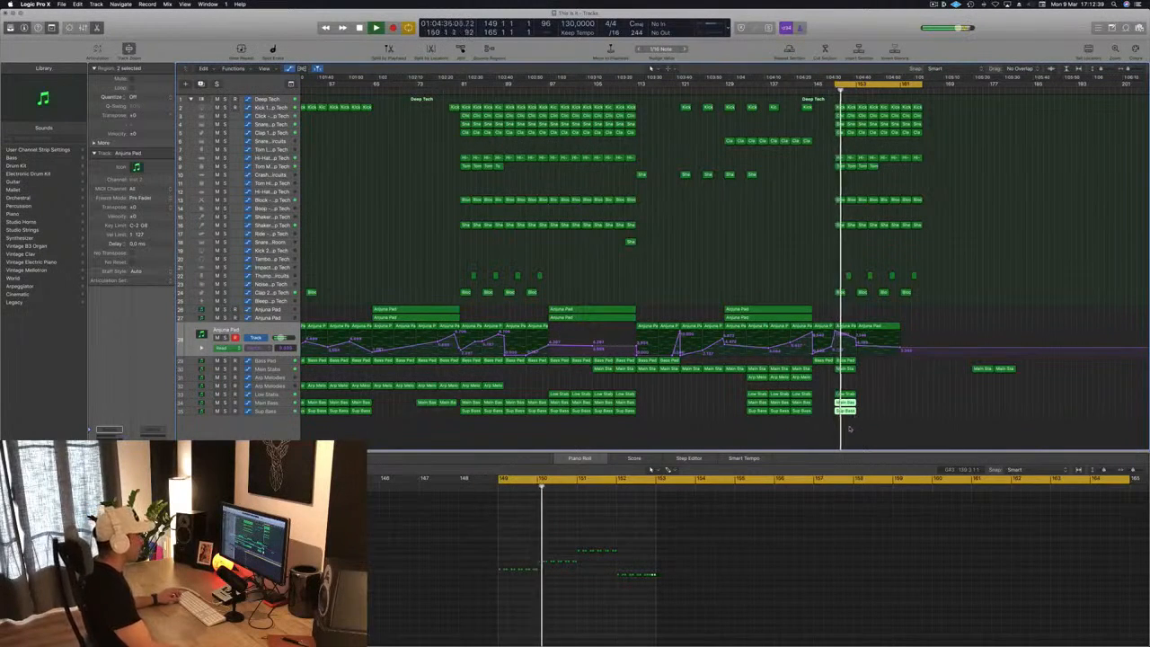
{"action": "left_click", "coordinate": [852, 395], "text": "shift"}
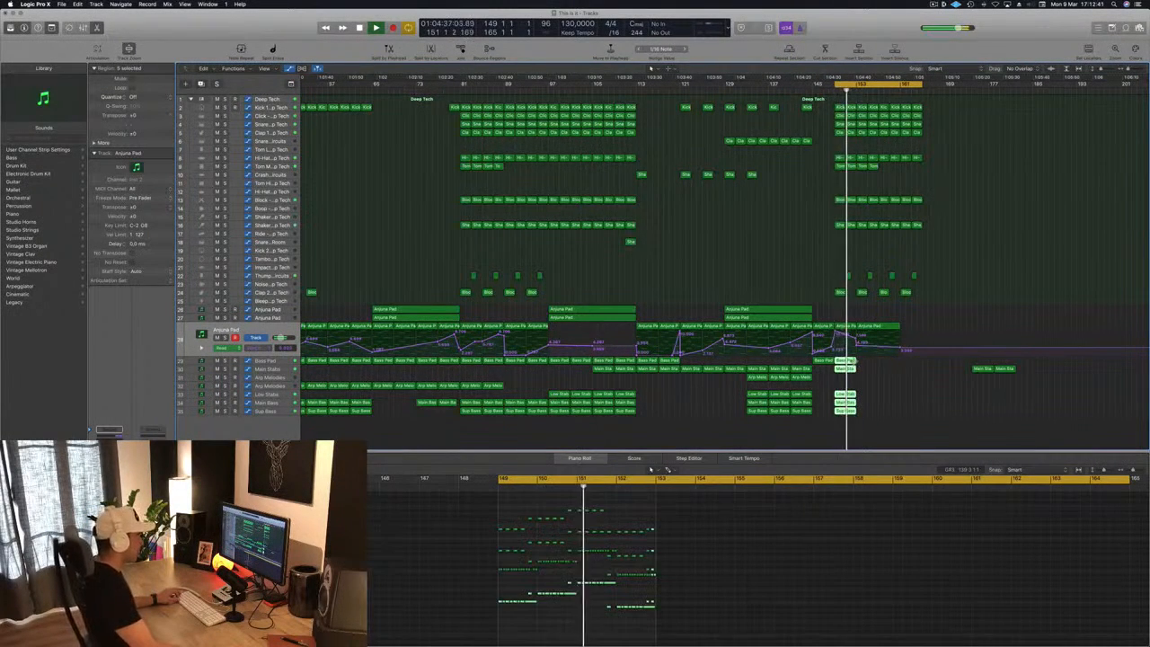
{"action": "left_click_drag", "start_coordinate": [842, 360], "coordinate": [887, 362]}
{"action": "left_click", "coordinate": [913, 318]}
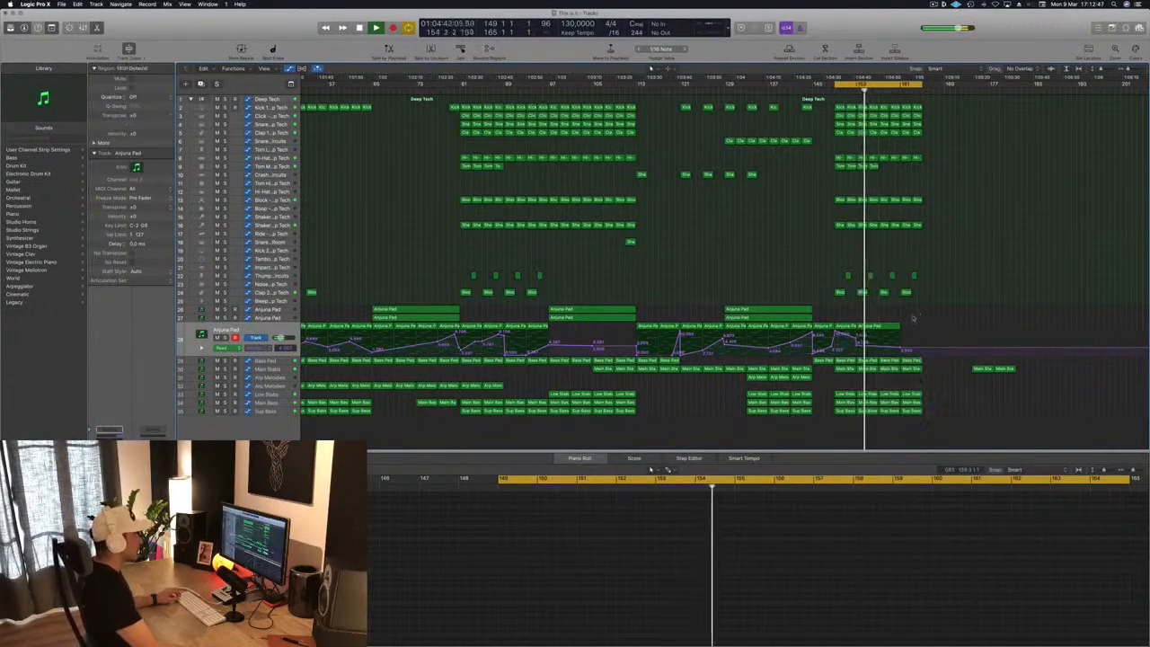
Delete the long Anjuna Pad region from bar 153 and fill through bar 165 with copies of the four-bar pad region and its automation.
{"action": "left_click", "coordinate": [897, 325]}
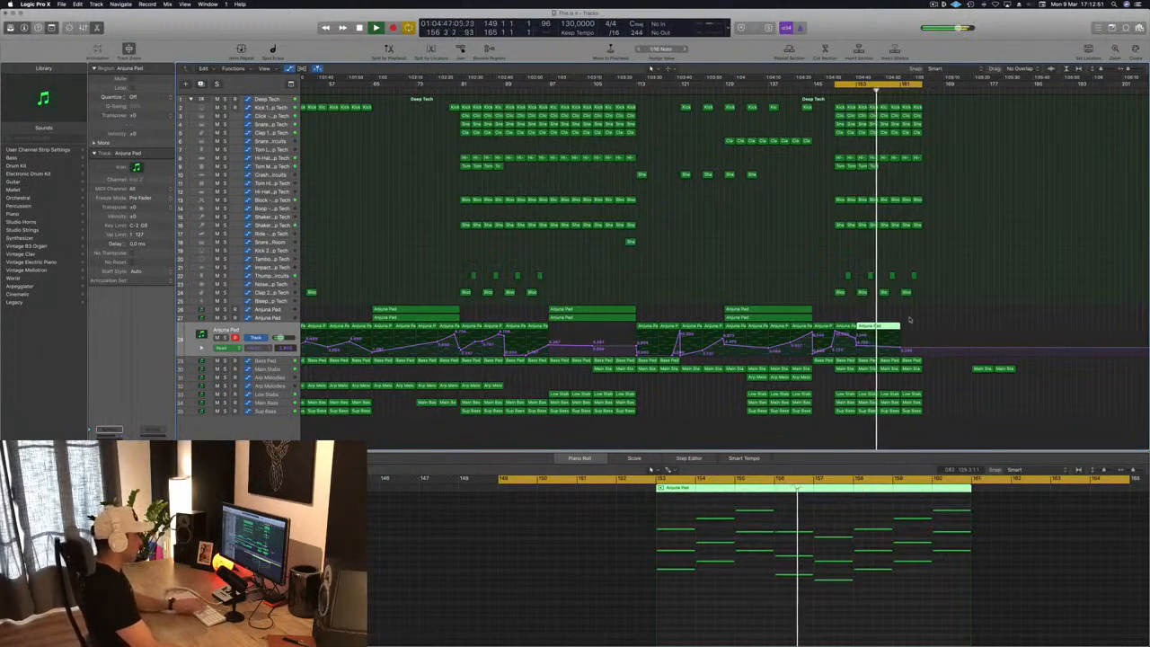
{"action": "key", "text": "Delete"}
{"action": "left_click", "coordinate": [839, 91]}
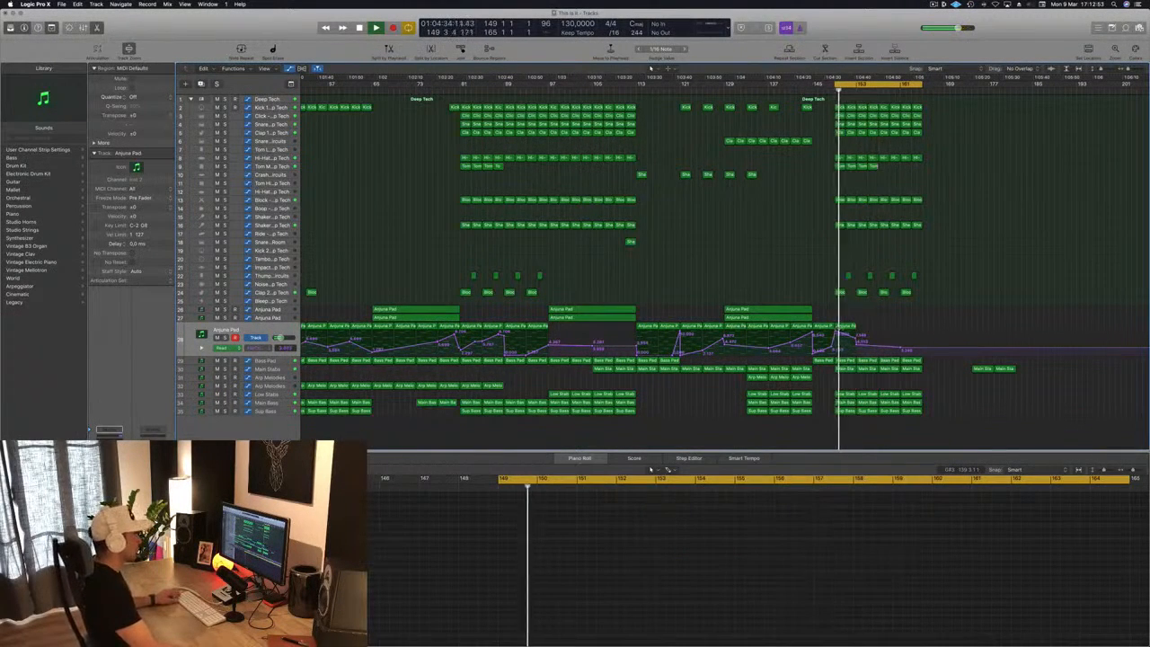
{"action": "left_click_drag", "start_coordinate": [825, 329], "coordinate": [918, 330]}
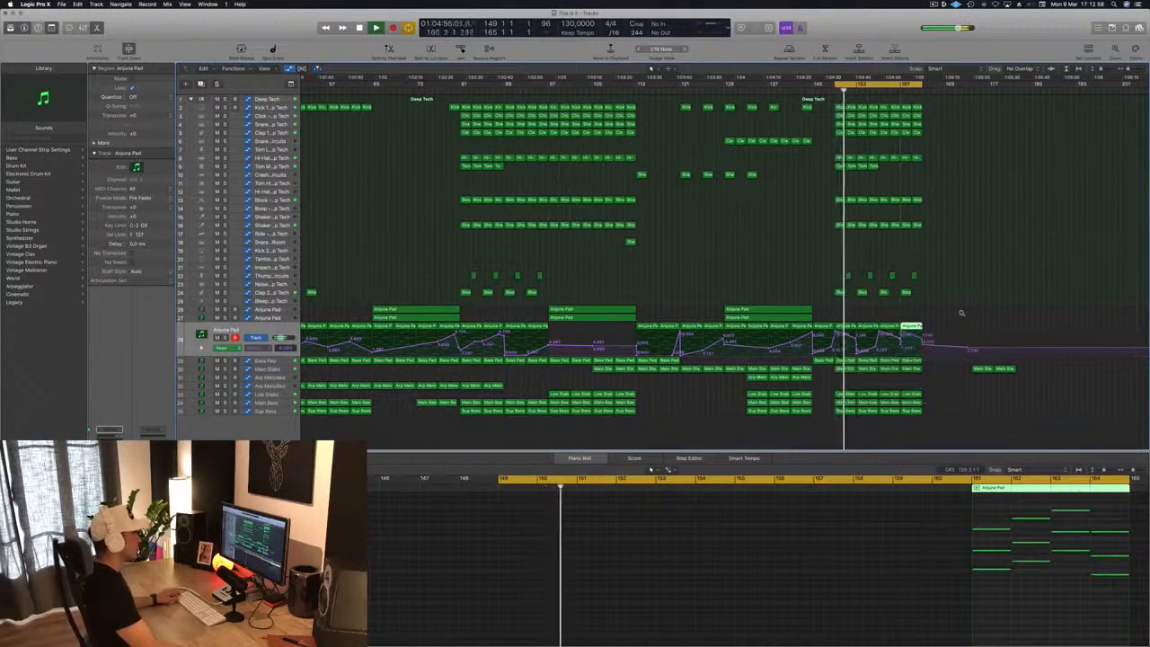
Delete the two leftover Main Stabs regions beyond bar 165.
{"action": "key", "text": "super+Left"}
{"action": "key", "text": "super+Left"}
{"action": "left_click_drag", "start_coordinate": [902, 376], "coordinate": [956, 372]}
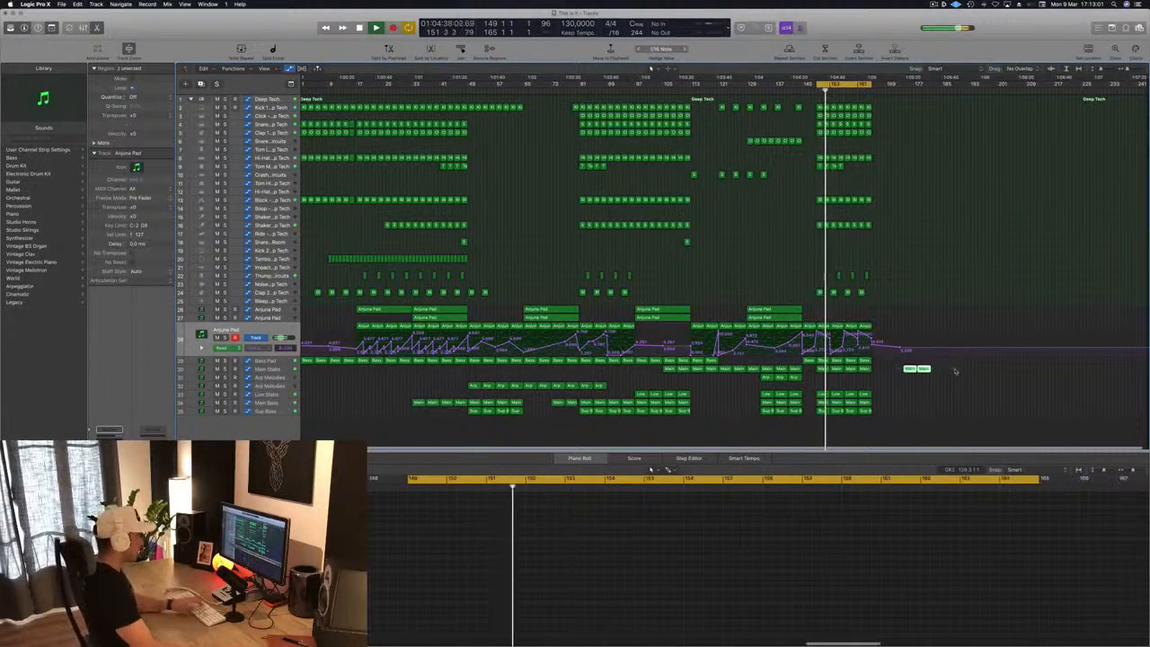
{"action": "key", "text": "Delete"}
Extend the start of the cycle range back to bar 113 and play the breakdown into the drum section at bar 149.
{"action": "key", "text": "space"}
{"action": "key", "text": "space"}
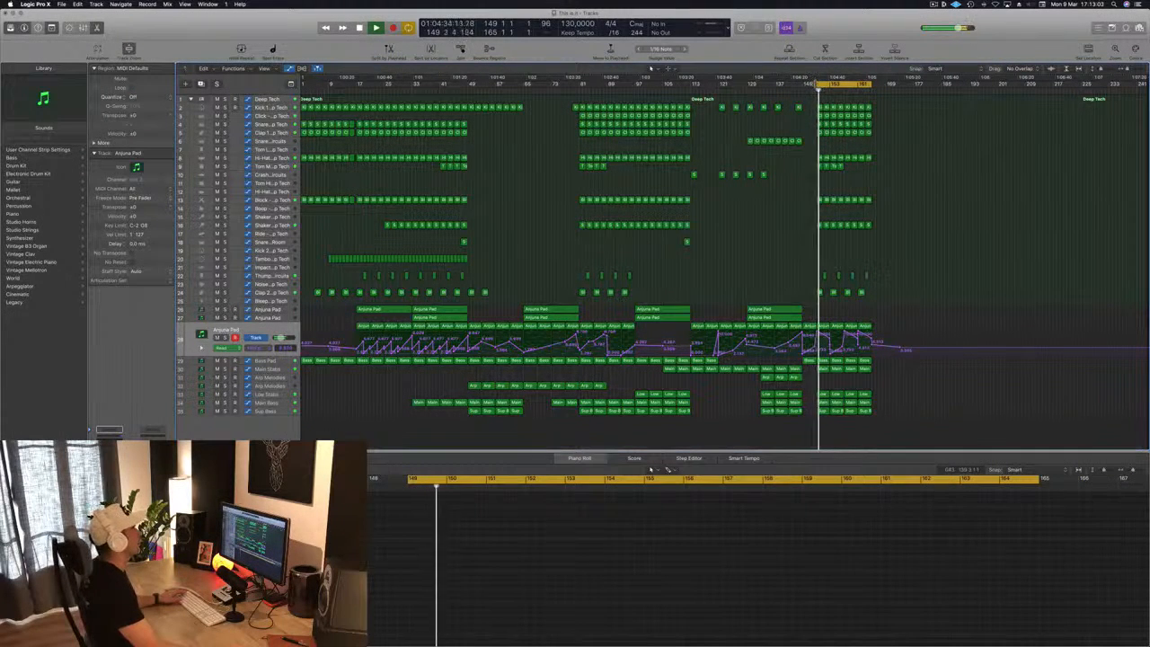
{"action": "left_click_drag", "start_coordinate": [818, 84], "coordinate": [691, 107]}
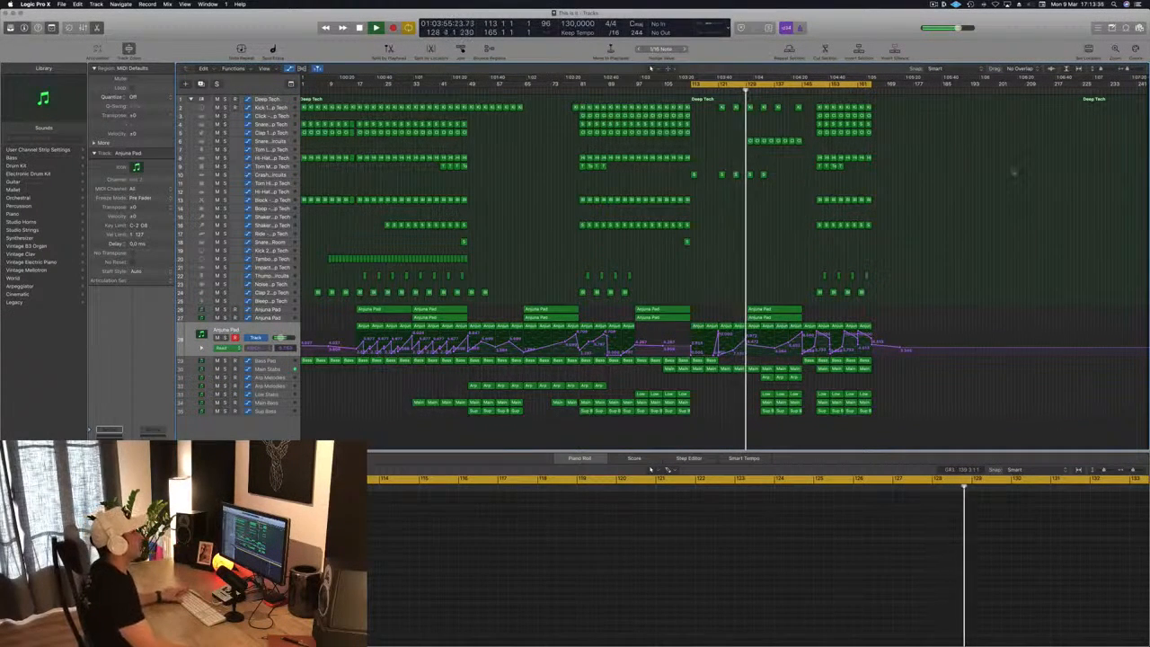
{"action": "left_click", "coordinate": [815, 86]}
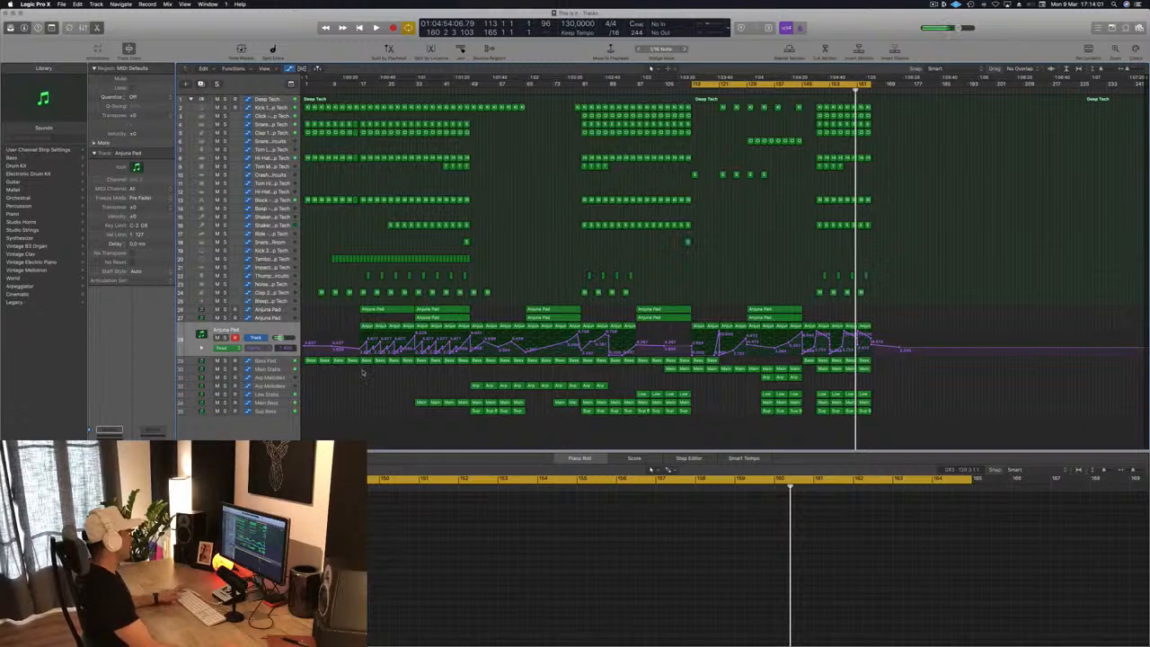
Copy all drum, pad and bass pad regions of bars 17 through 49 to bar 165.
{"action": "left_click_drag", "start_coordinate": [447, 361], "coordinate": [468, 108]}
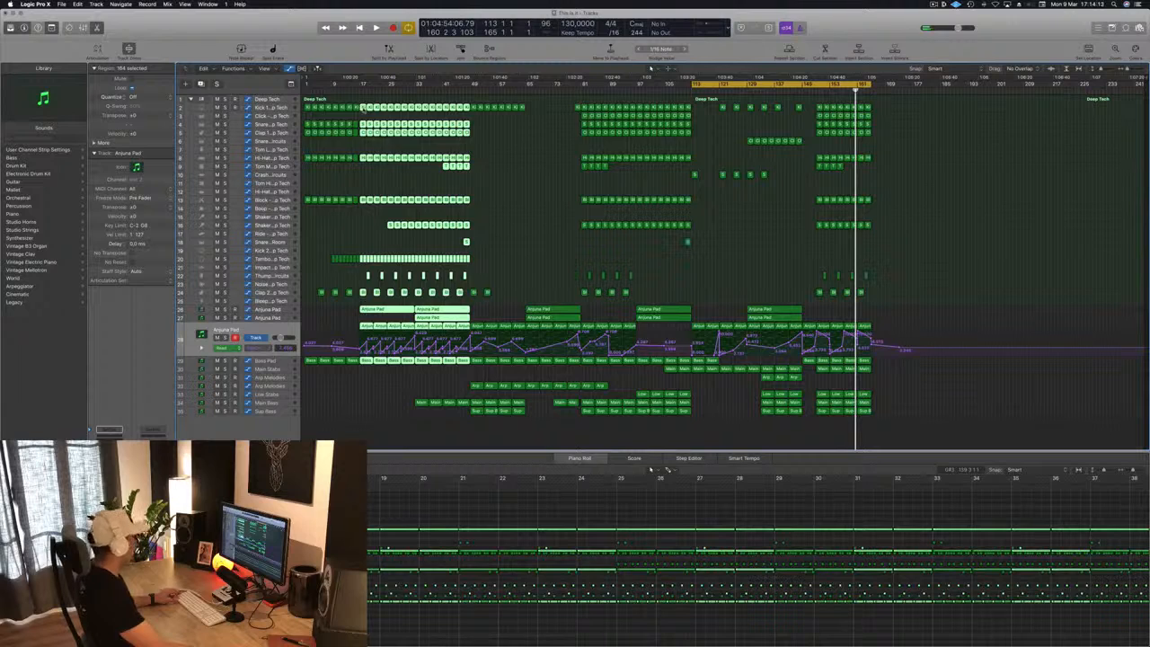
{"action": "left_click_drag", "start_coordinate": [364, 107], "coordinate": [874, 111]}
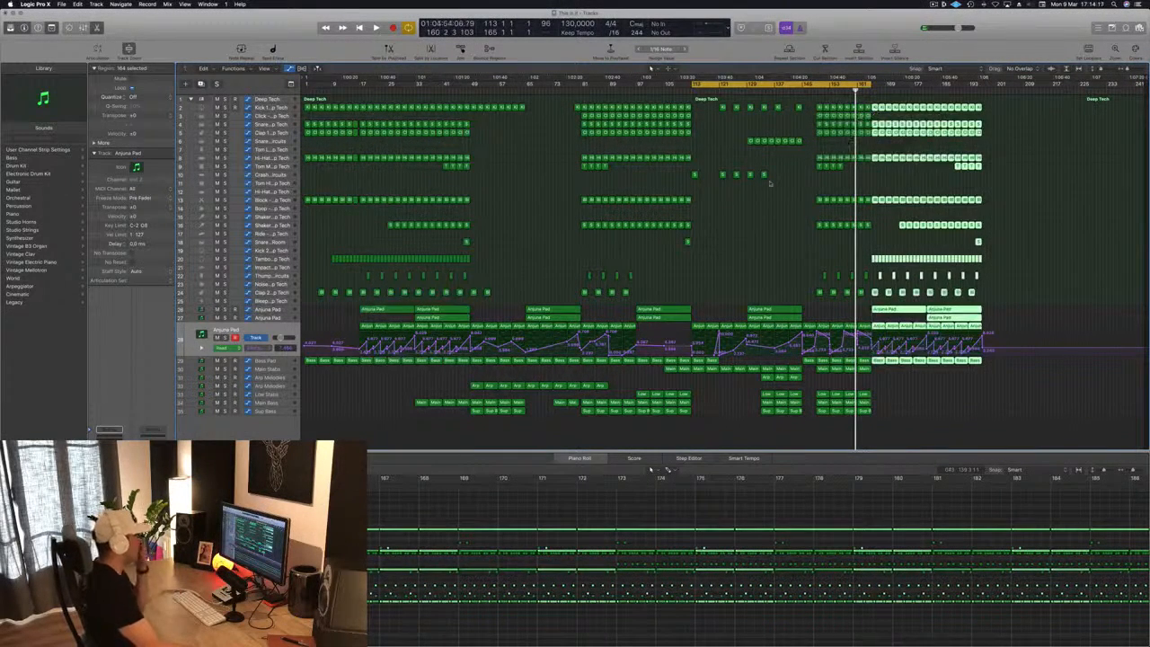
{"action": "left_click", "coordinate": [1008, 154]}
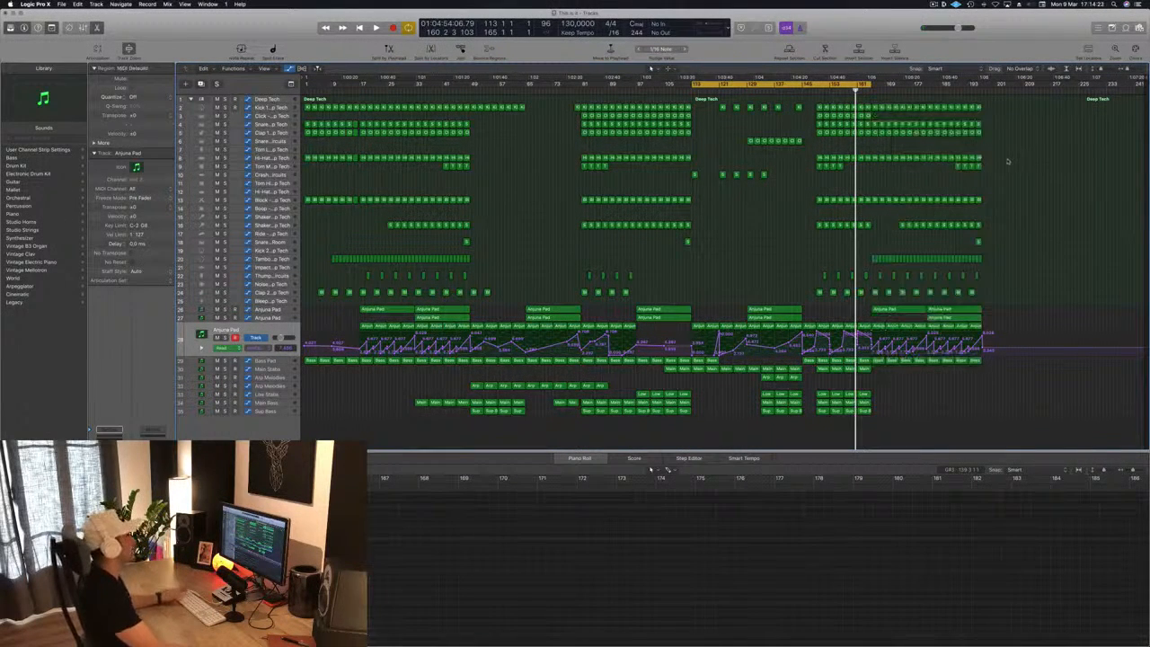
Play the arrangement from just before bar 149 to check the drum section.
{"action": "key", "text": "space"}
{"action": "left_click", "coordinate": [812, 90]}
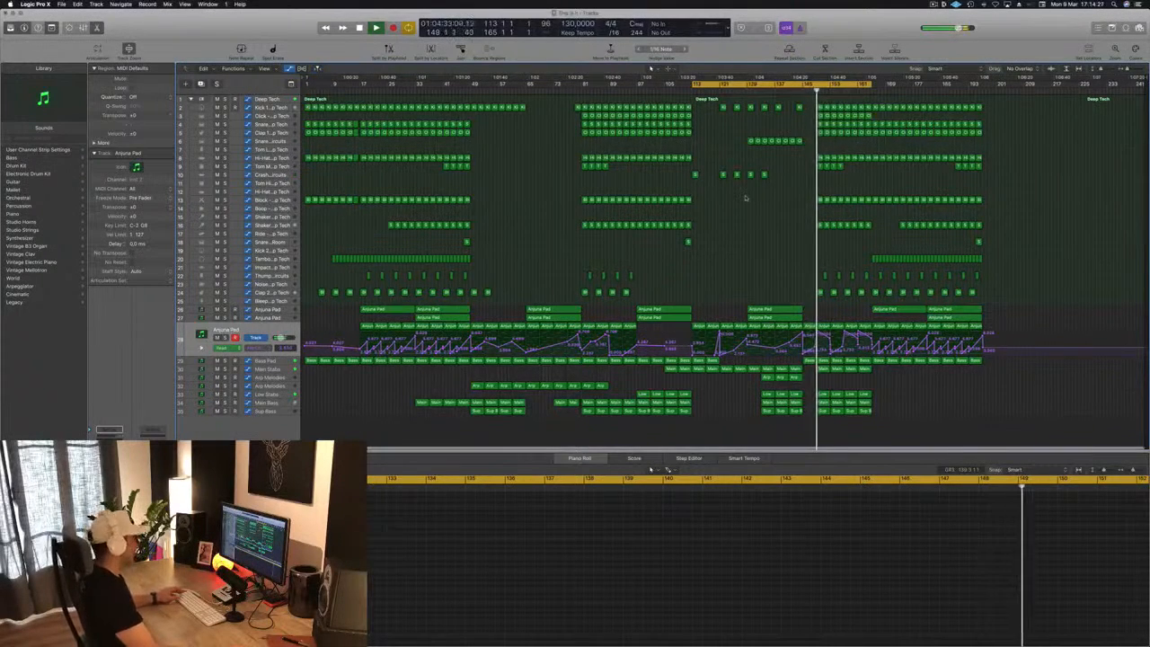
{"action": "scroll", "coordinate": [759, 252], "scroll_direction": "up", "scroll_amount": 1}
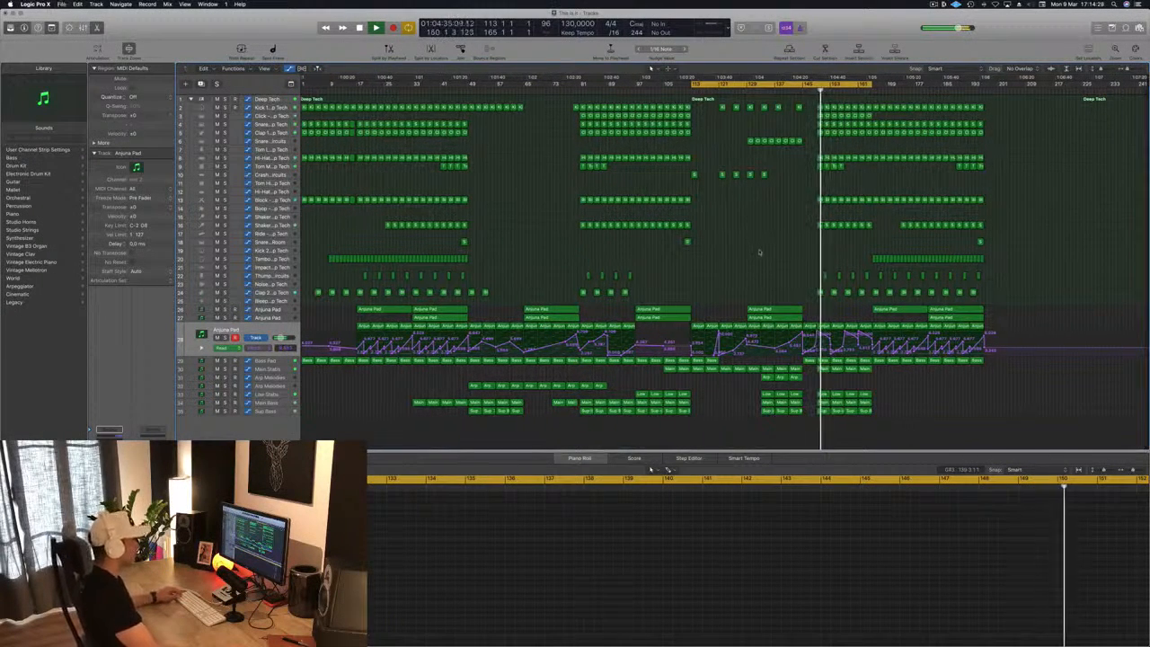
{"action": "scroll", "coordinate": [771, 265], "scroll_direction": "down", "scroll_amount": 1}
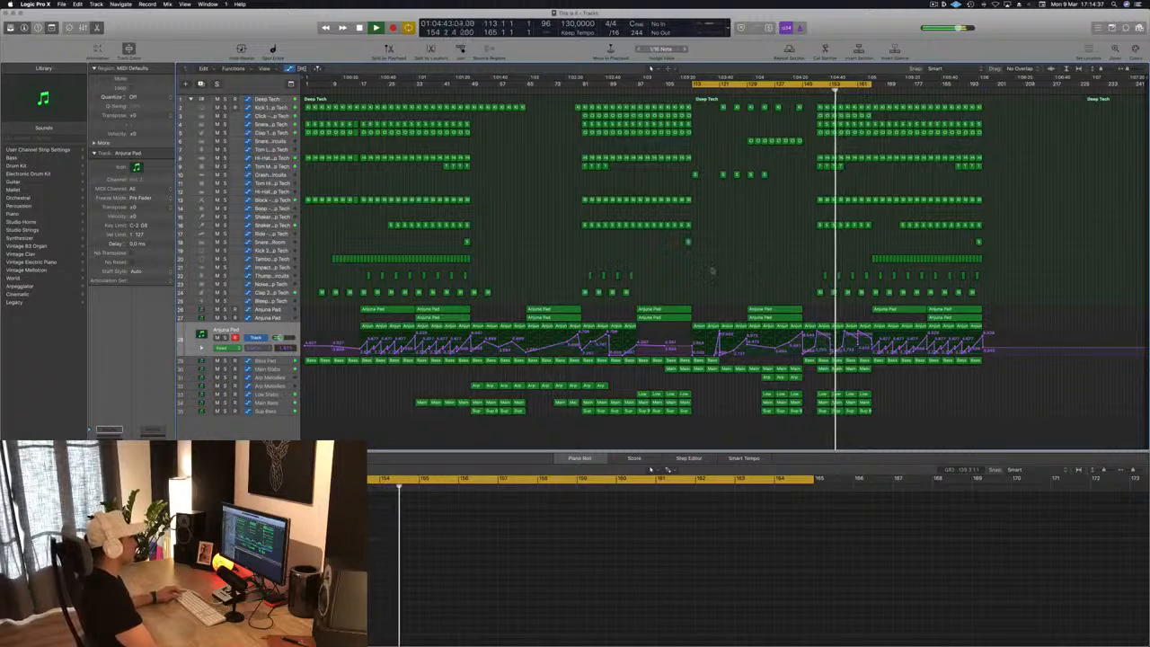
Solo the Main Stabs track briefly and adjust its automation near bar 165.
{"action": "left_click", "coordinate": [286, 368]}
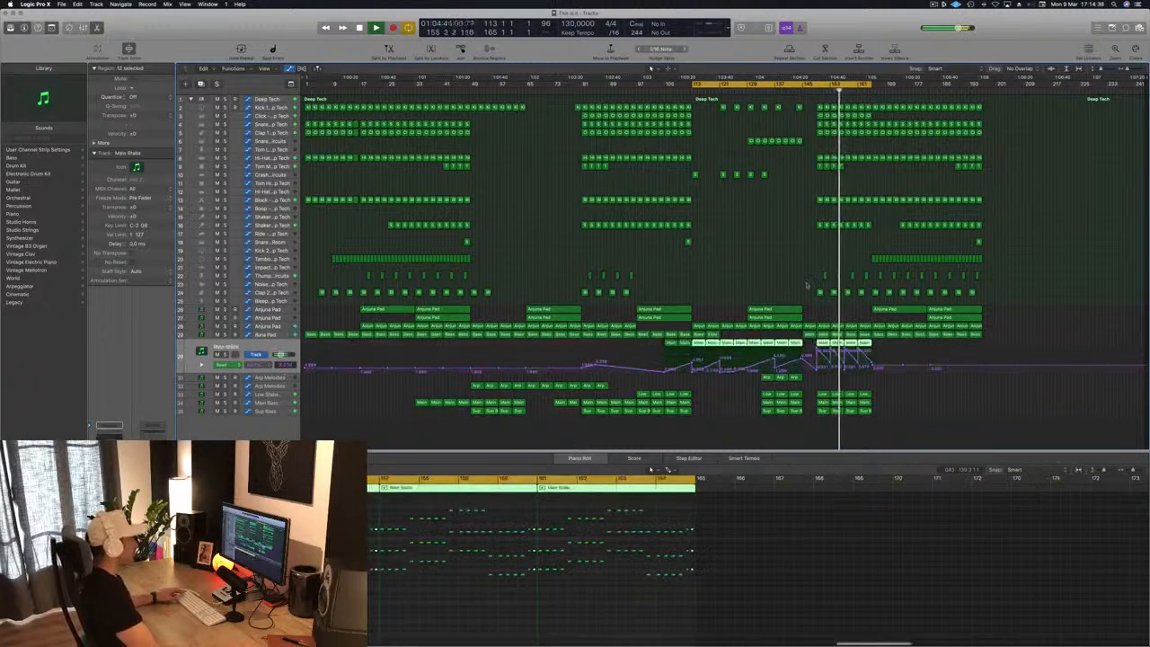
{"action": "left_click", "coordinate": [225, 354]}
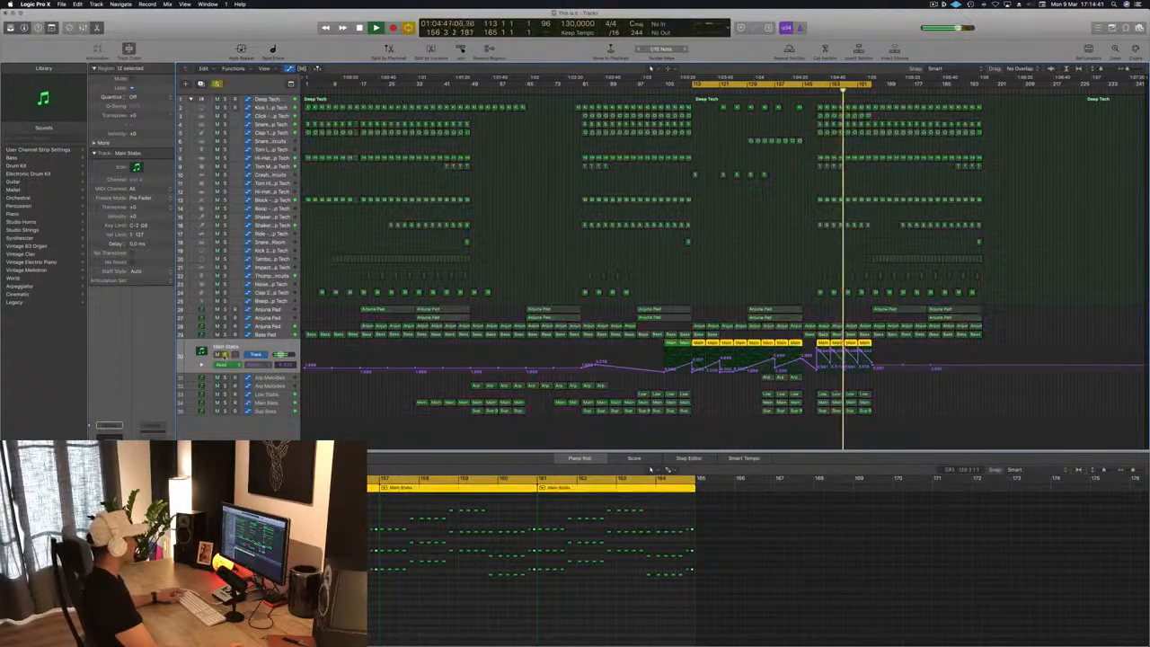
{"action": "key", "text": "s"}
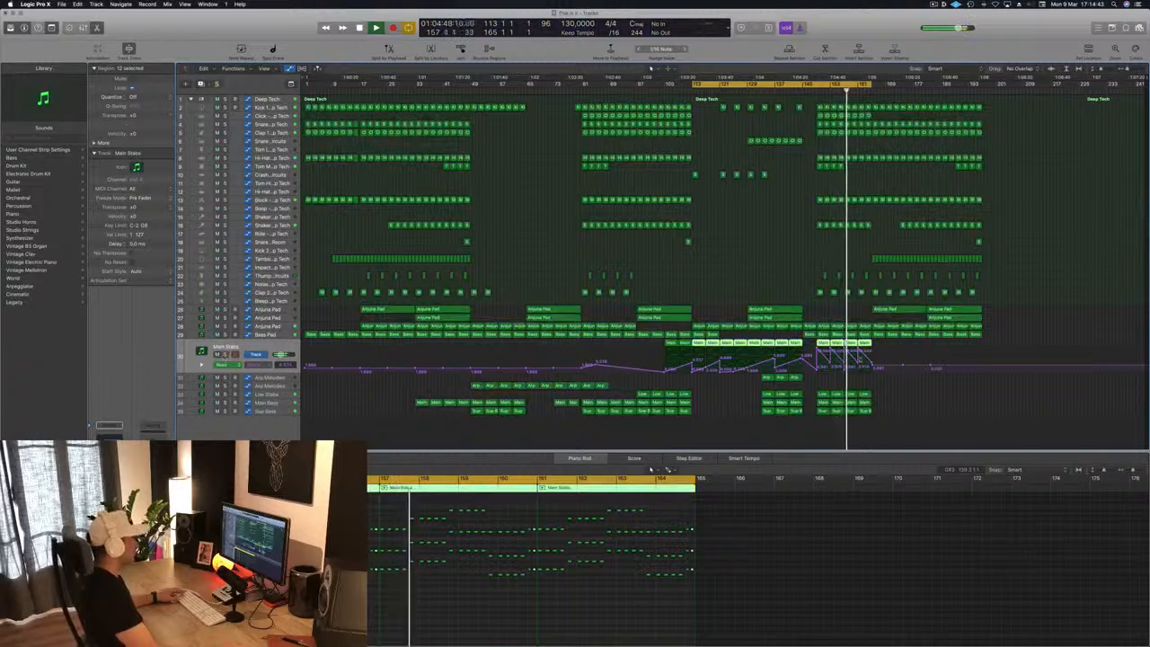
{"action": "left_click", "coordinate": [862, 366]}
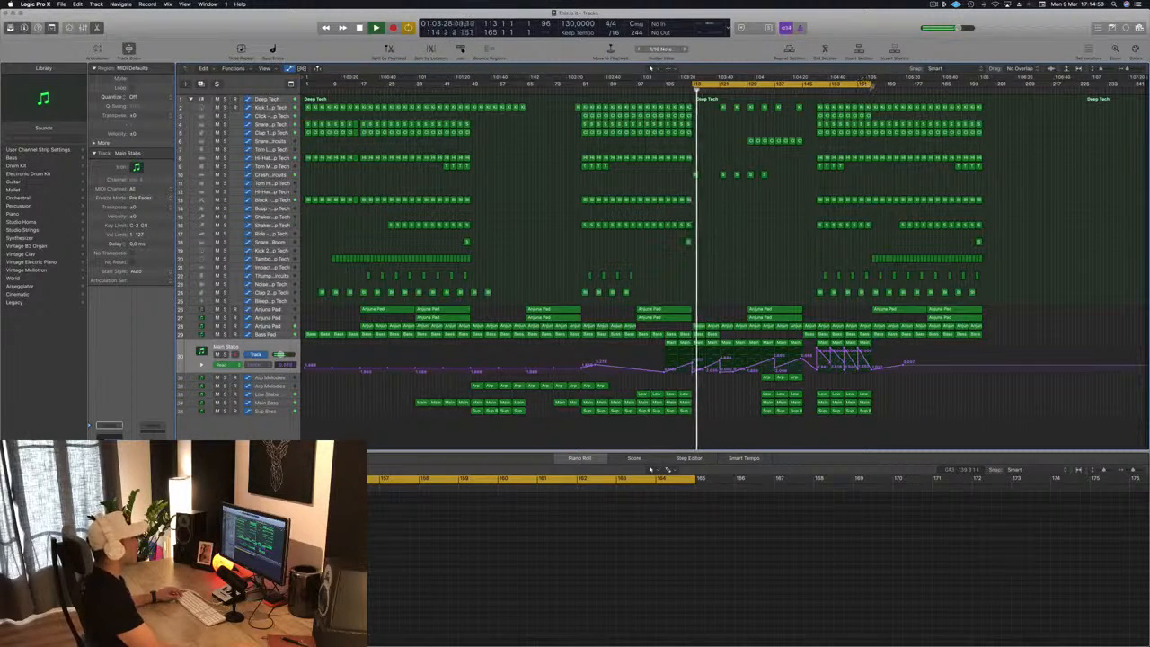
Extend the end of the cycle range over the copied section and play the transition into bar 165.
{"action": "left_click_drag", "start_coordinate": [869, 84], "coordinate": [984, 85]}
{"action": "left_click", "coordinate": [869, 90]}
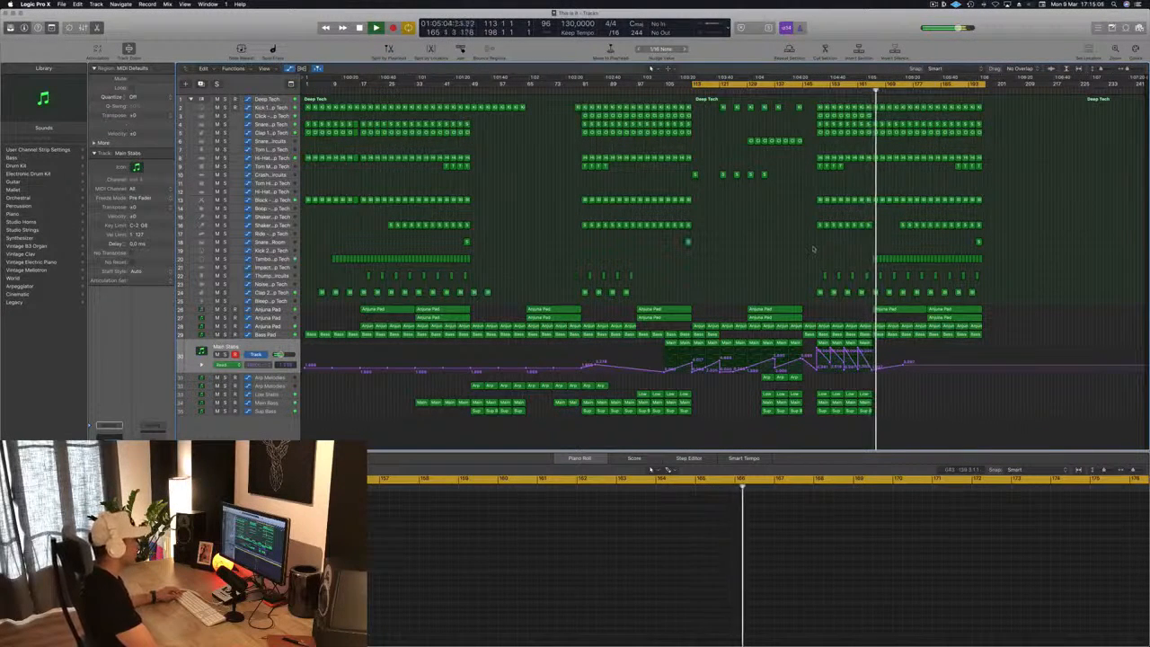
{"action": "left_click", "coordinate": [868, 90]}
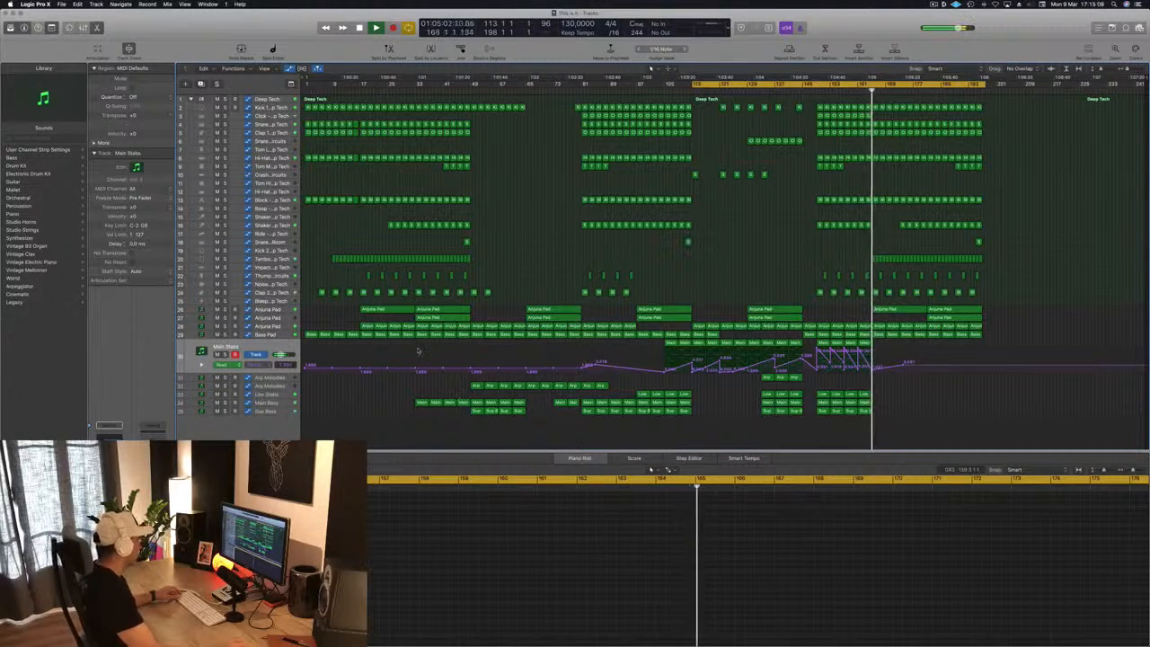
Copy the Main Bass region from bar 33 to bar 165 and repeat it through bar 181.
{"action": "left_click", "coordinate": [421, 403]}
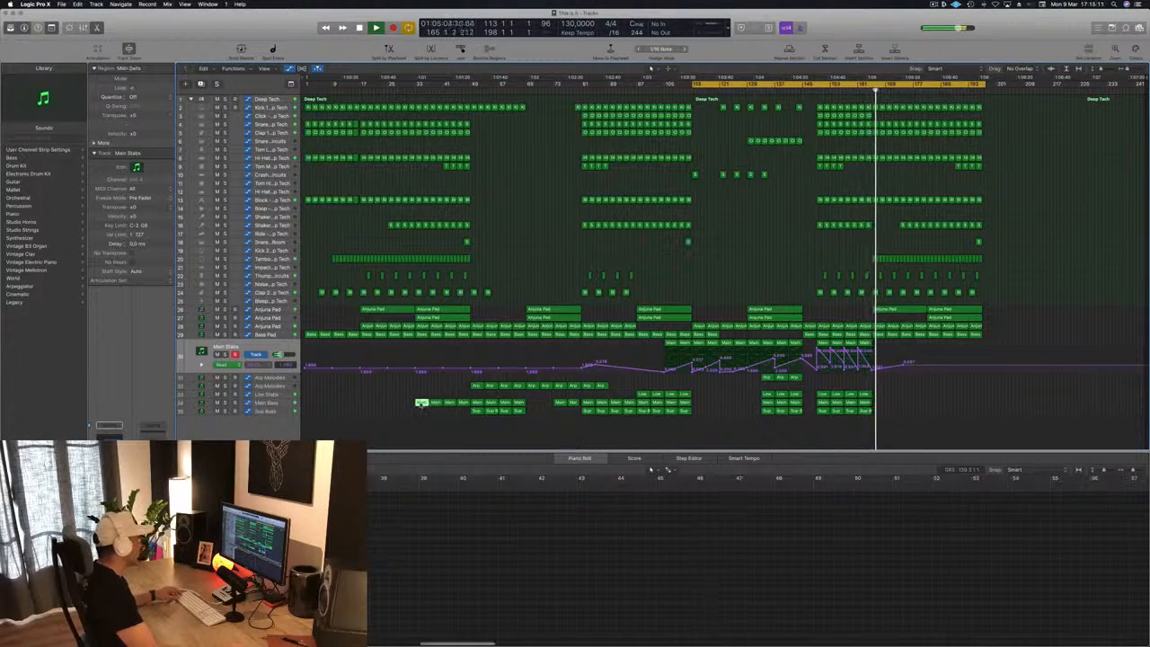
{"action": "left_click_drag", "start_coordinate": [421, 402], "coordinate": [893, 406]}
{"action": "mouse_move", "coordinate": [902, 409]}
{"action": "left_mouse_down"}
{"action": "mouse_move", "coordinate": [881, 404]}
{"action": "mouse_move", "coordinate": [911, 409]}
{"action": "left_mouse_up"}
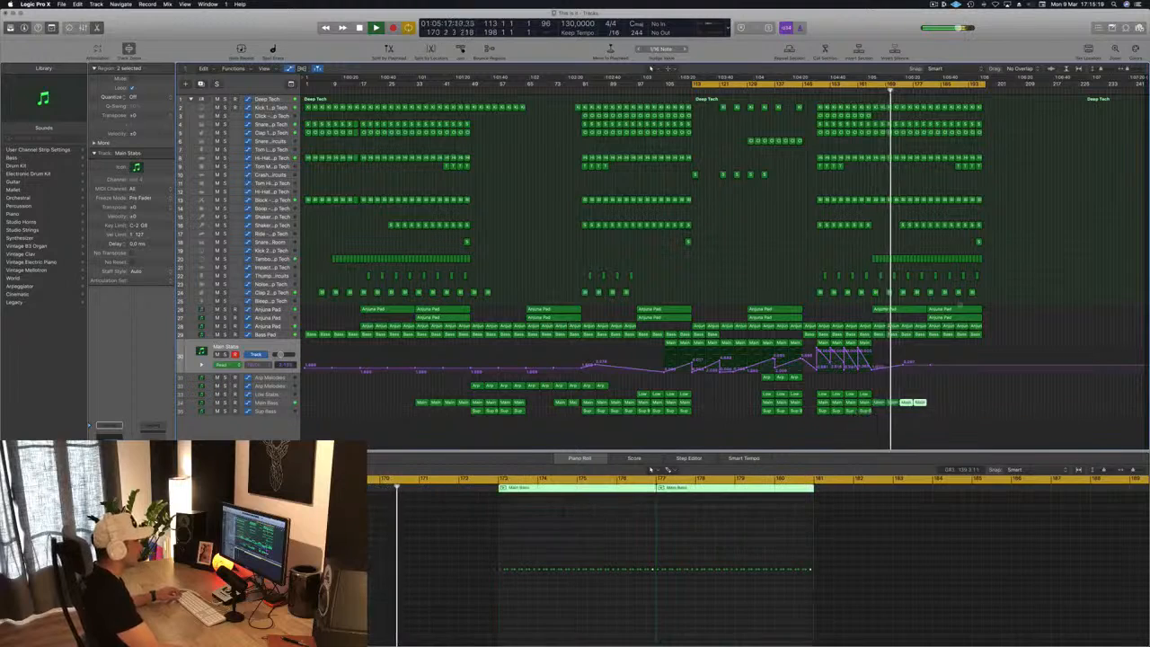
Move the lower long Anjuna Pad region from bar 181 to bar 165 and play the transition from just before it.
{"action": "left_click_drag", "start_coordinate": [955, 317], "coordinate": [911, 318]}
{"action": "left_click", "coordinate": [867, 91]}
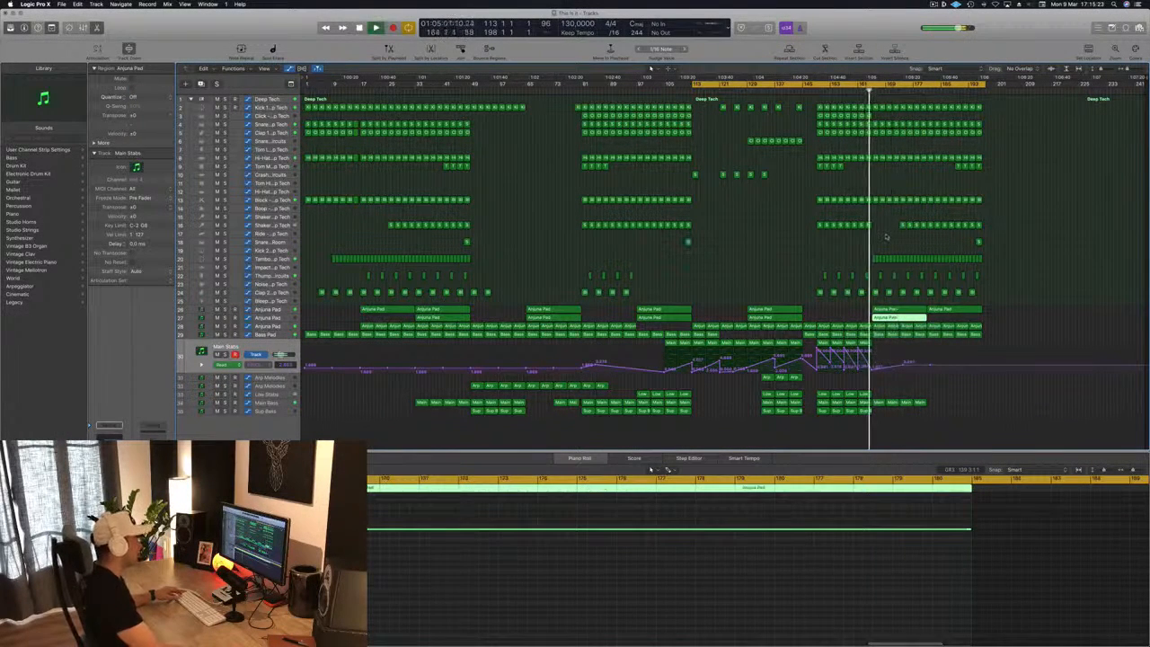
{"action": "left_click", "coordinate": [886, 244]}
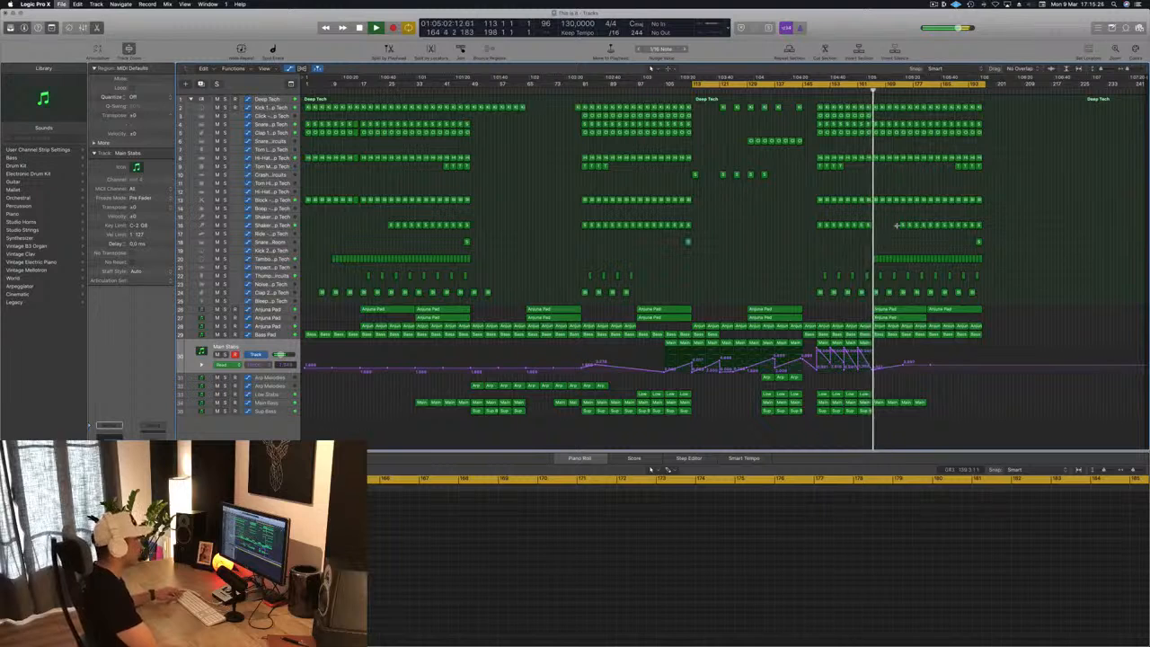
Move the Shaker 2 regions to start at bar 165 and delete the shaker and long Anjuna Pad regions after bar 181.
{"action": "left_click_drag", "start_coordinate": [958, 226], "coordinate": [983, 227]}
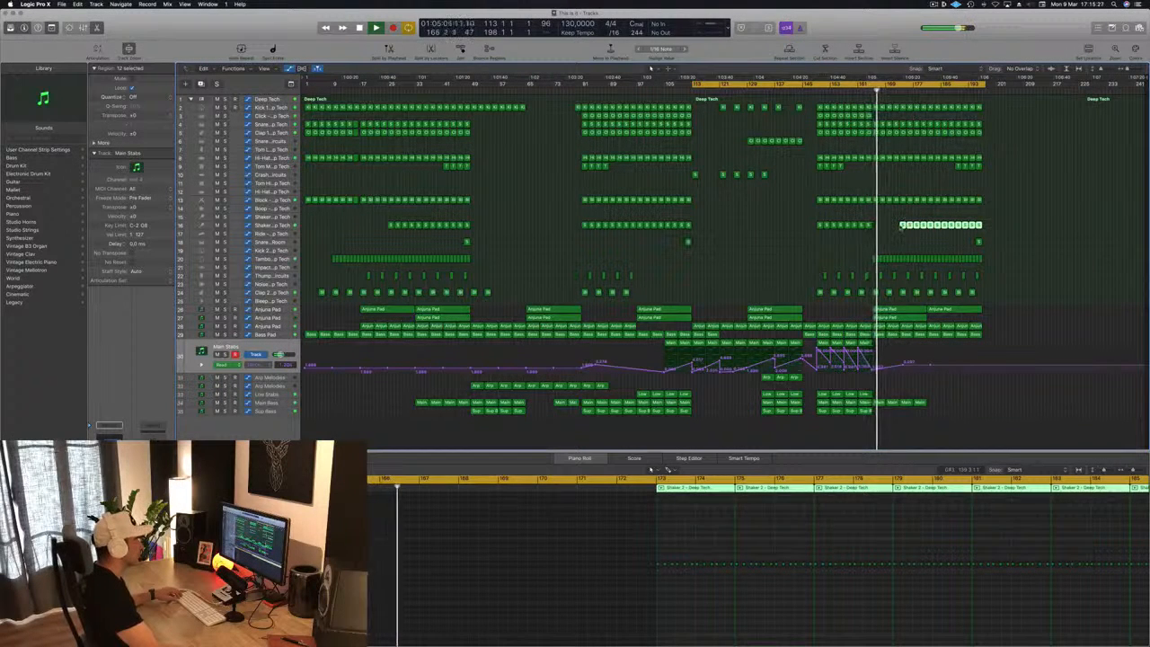
{"action": "left_click_drag", "start_coordinate": [903, 226], "coordinate": [873, 227]}
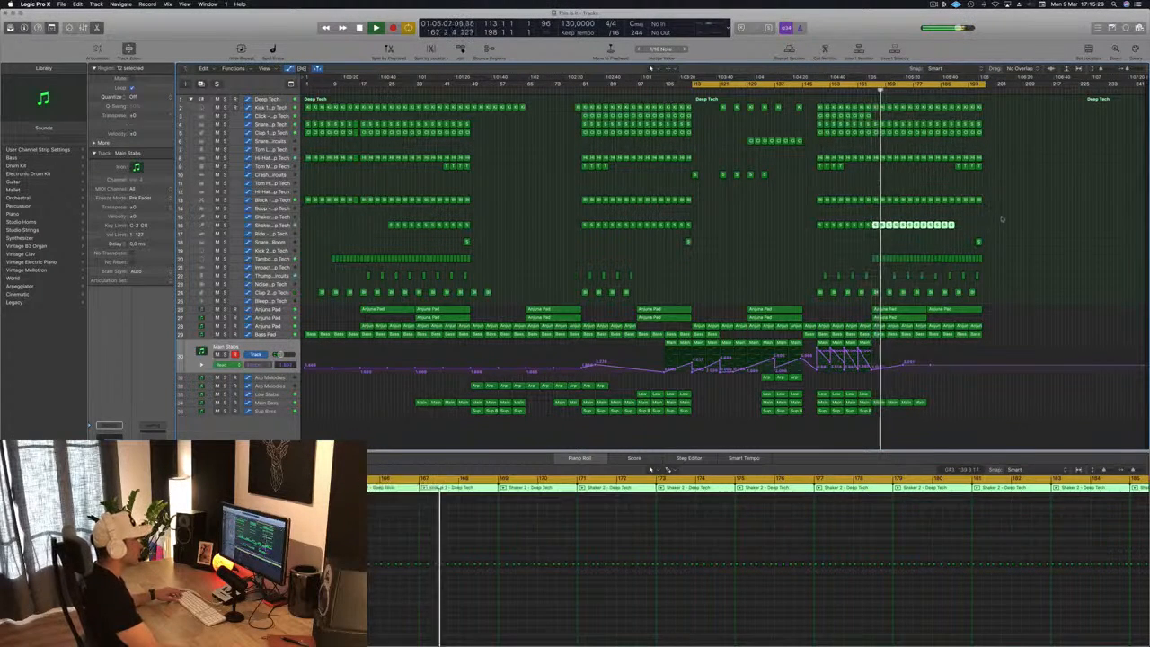
{"action": "left_click", "coordinate": [990, 223]}
{"action": "left_click_drag", "start_coordinate": [983, 224], "coordinate": [929, 231]}
{"action": "key", "text": "Delete"}
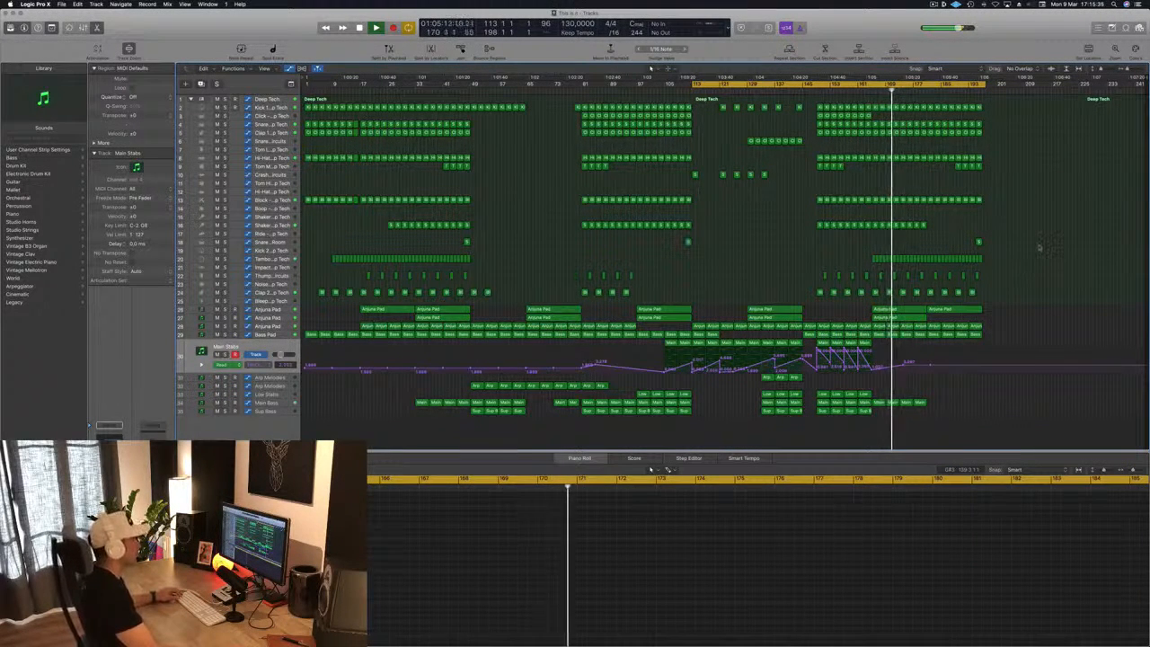
{"action": "left_click", "coordinate": [965, 310]}
{"action": "key", "text": "Delete"}
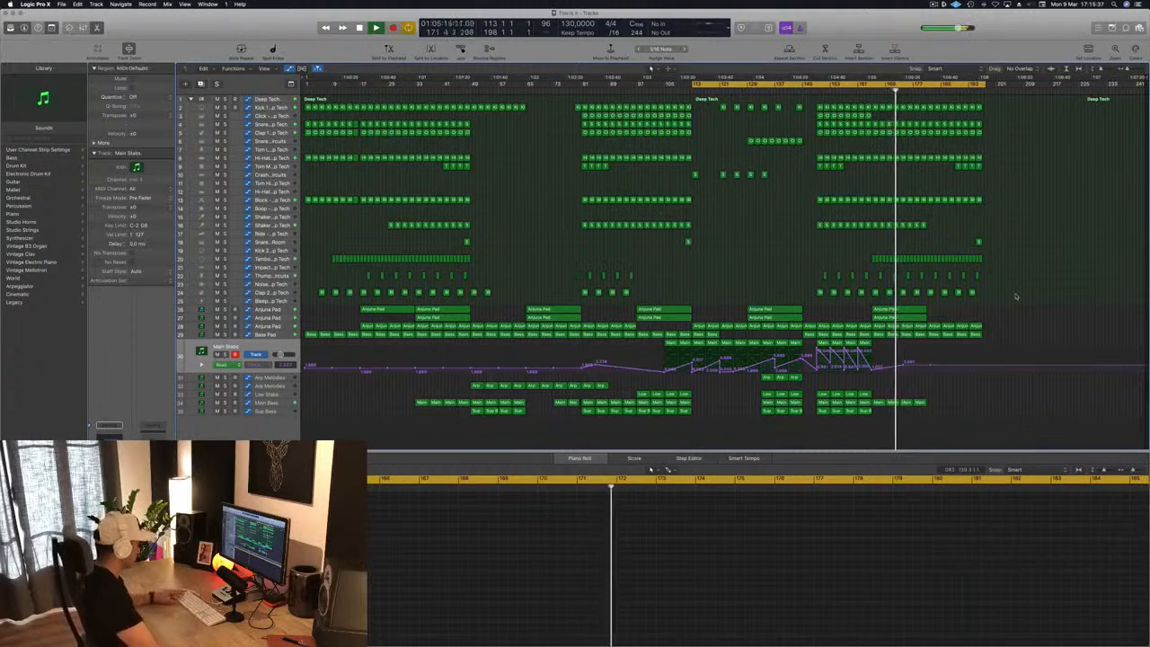
Save the project and extend the end of the cycle range to about bar 201.
{"action": "key", "text": "super+s"}
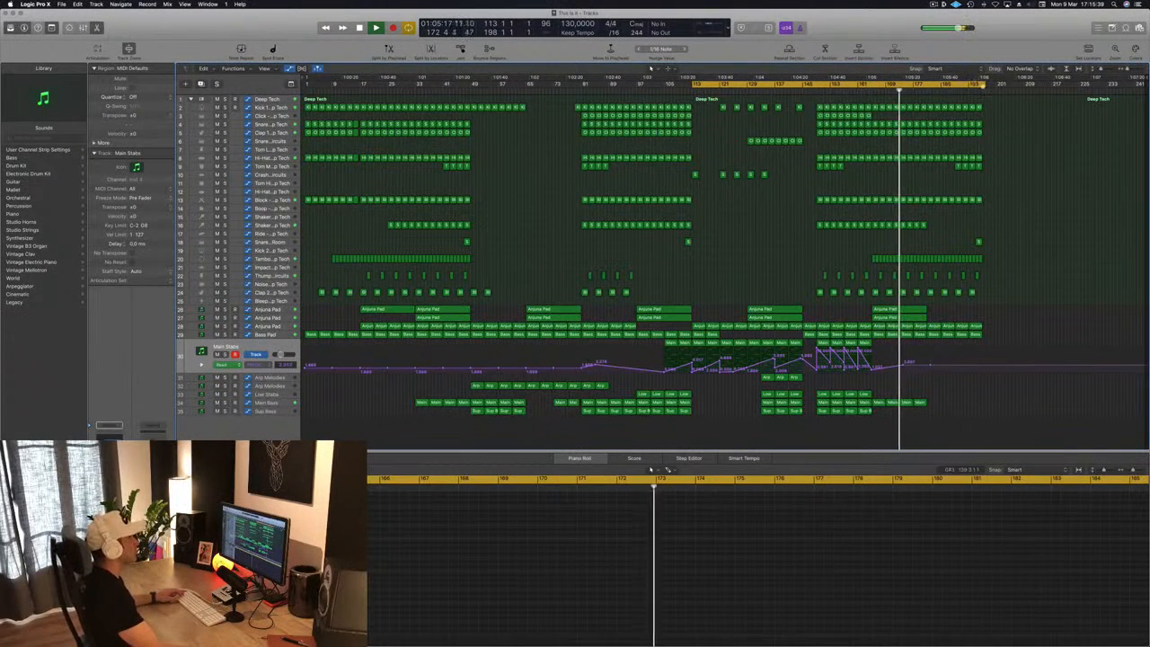
{"action": "left_click_drag", "start_coordinate": [982, 85], "coordinate": [999, 85]}
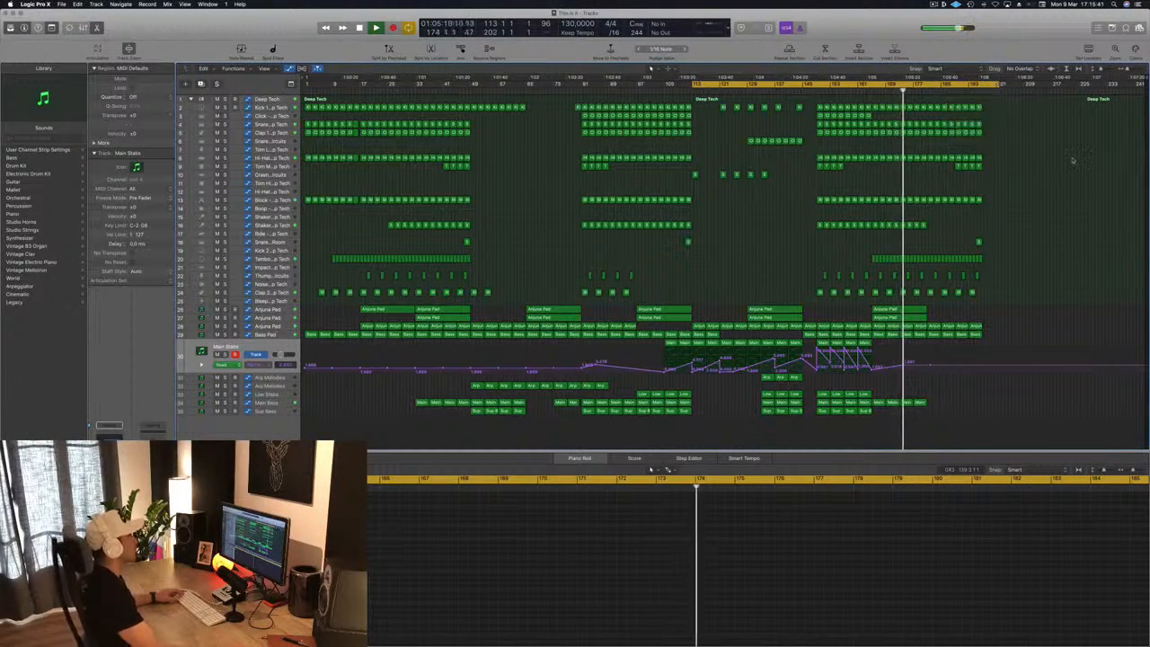